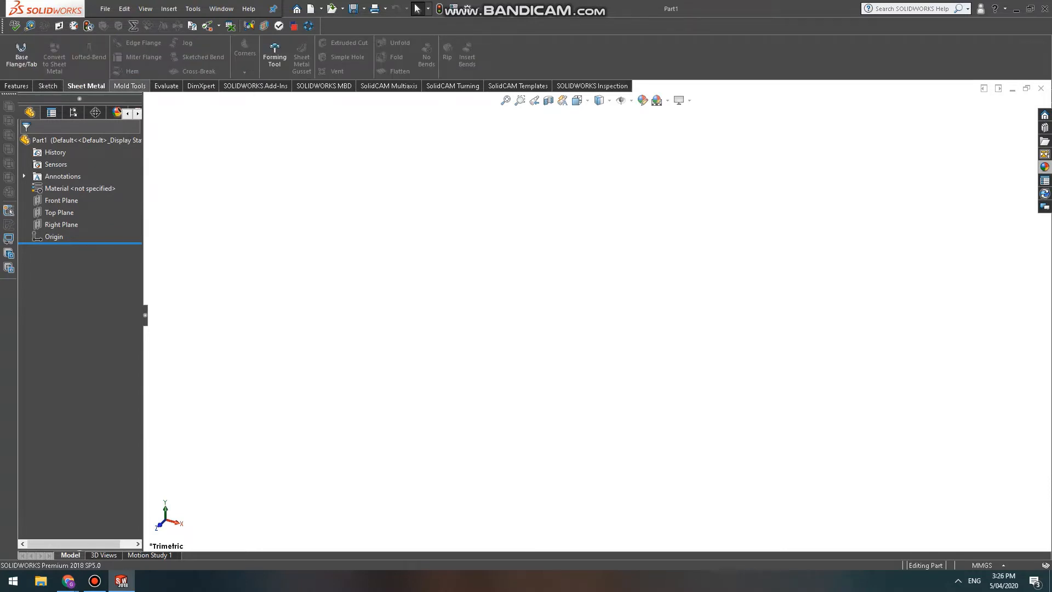
pyautogui.click(127, 86)
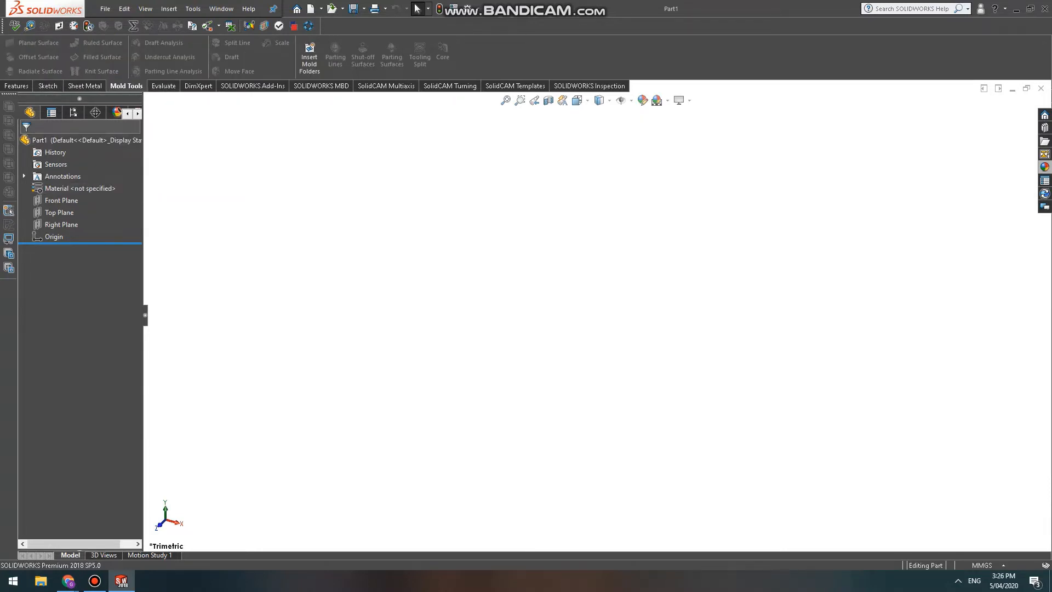
pyautogui.click(16, 85)
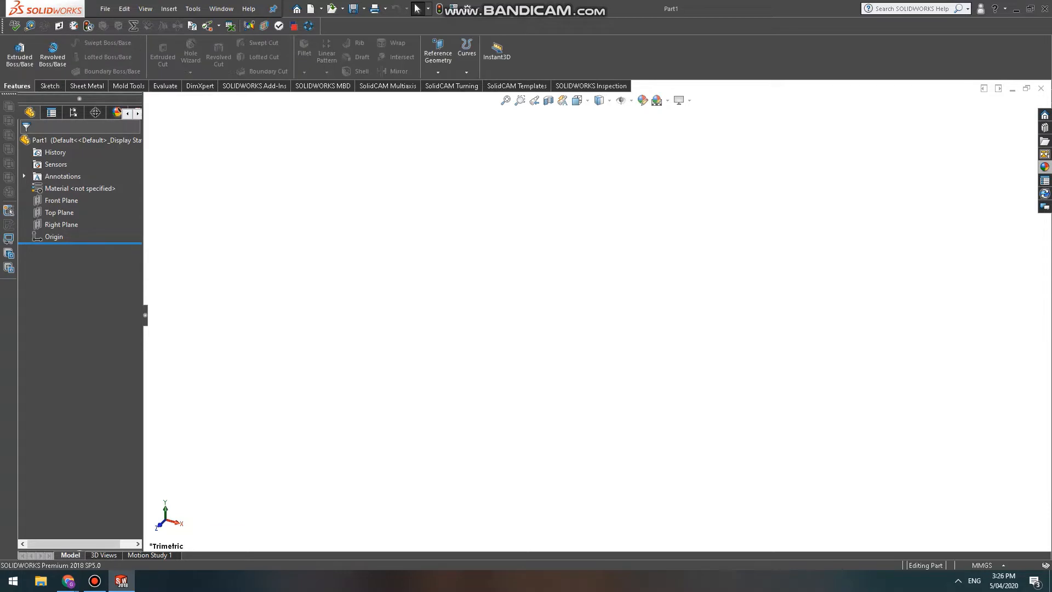
pyautogui.click(49, 85)
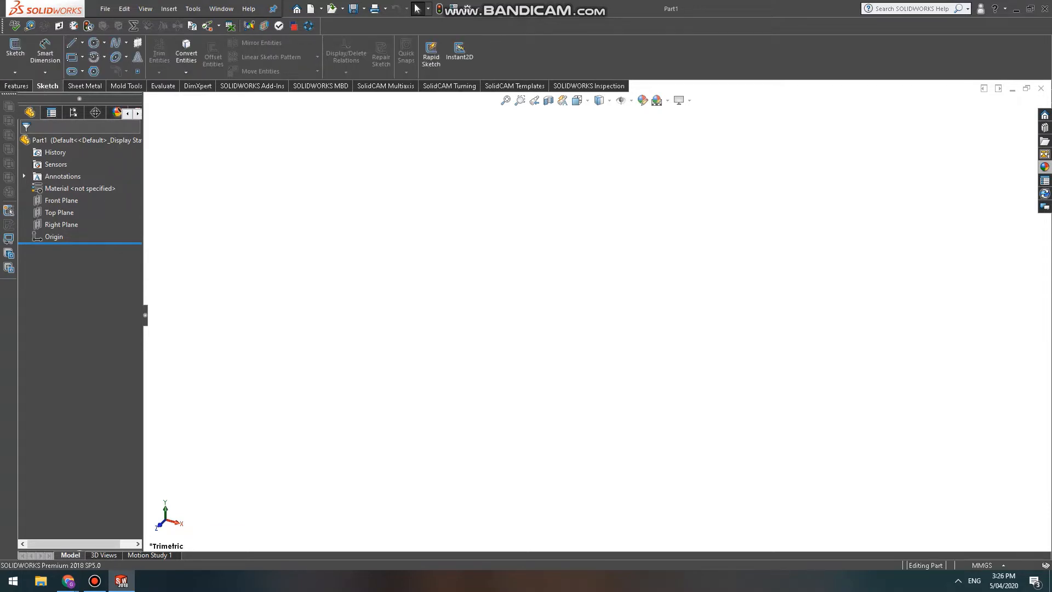
pyautogui.click(17, 85)
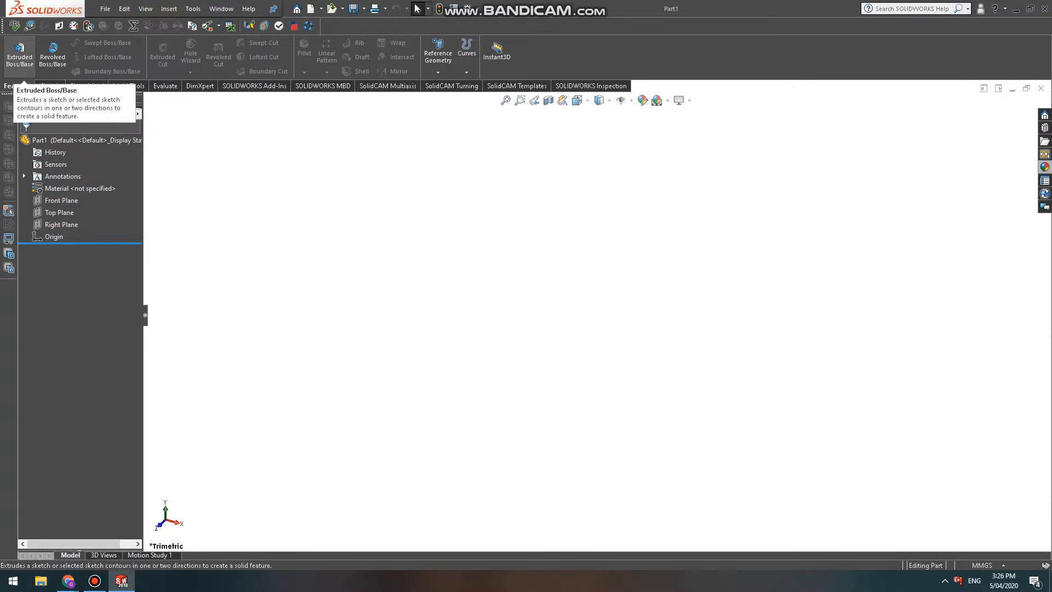
# Start a new sketch on the Front Plane.
pyautogui.click(50, 86)
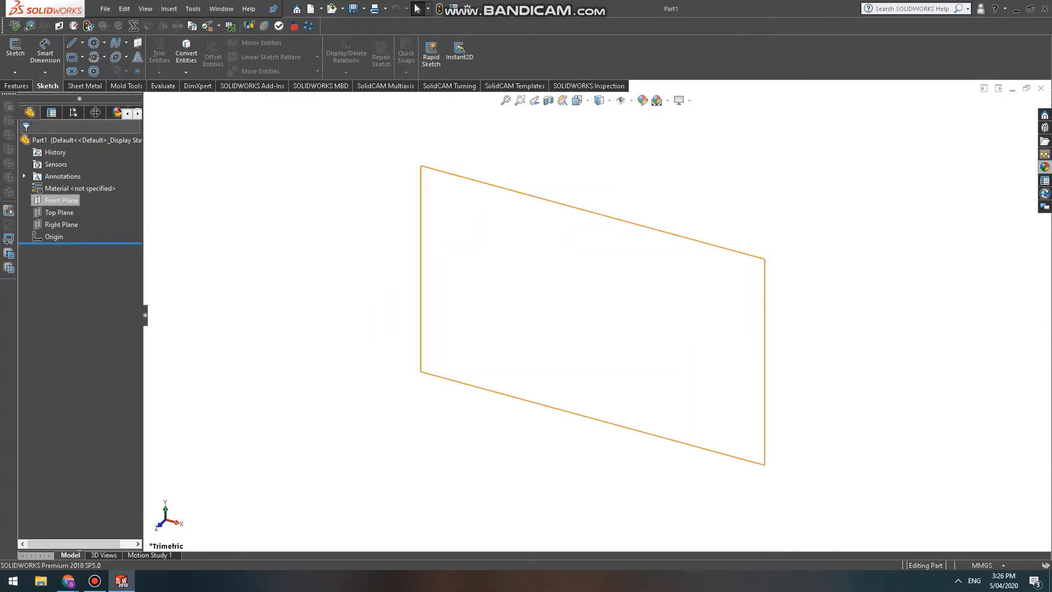
pyautogui.click(61, 200)
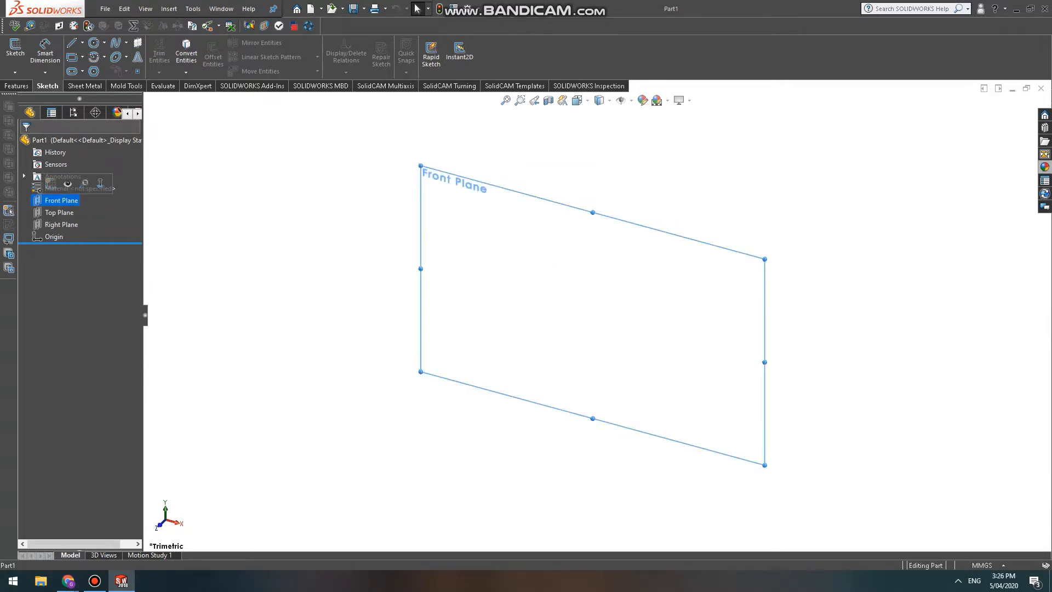
pyautogui.click(16, 49)
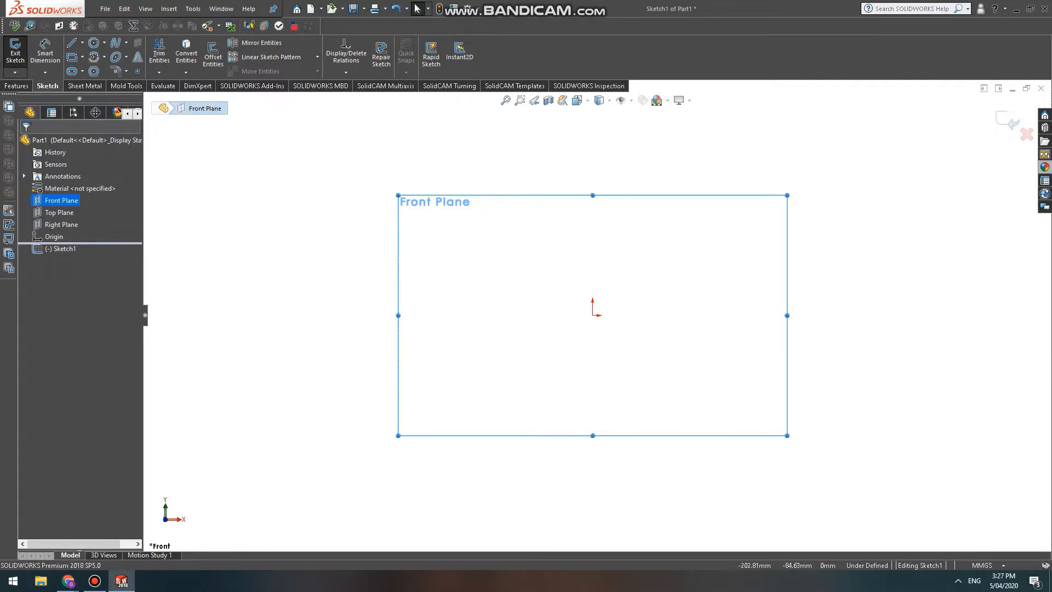
# Switch to the GOST 6533-78 PDF in Adobe Reader and examine the drawing of the elliptical head with internal base dimensions.
pyautogui.click(94, 580)
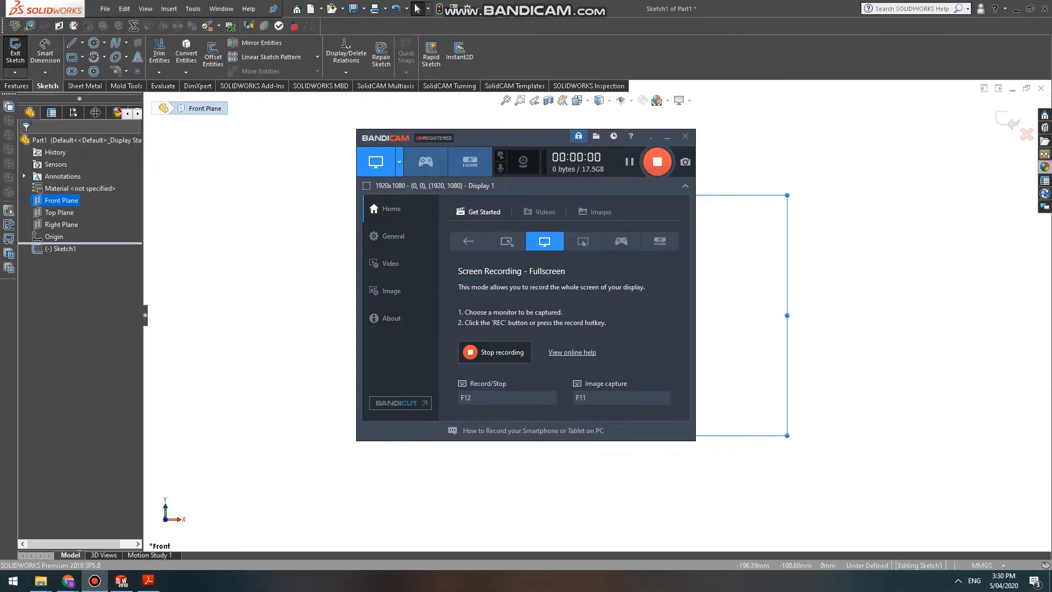
pyautogui.hotkey('alt', 'Tab')
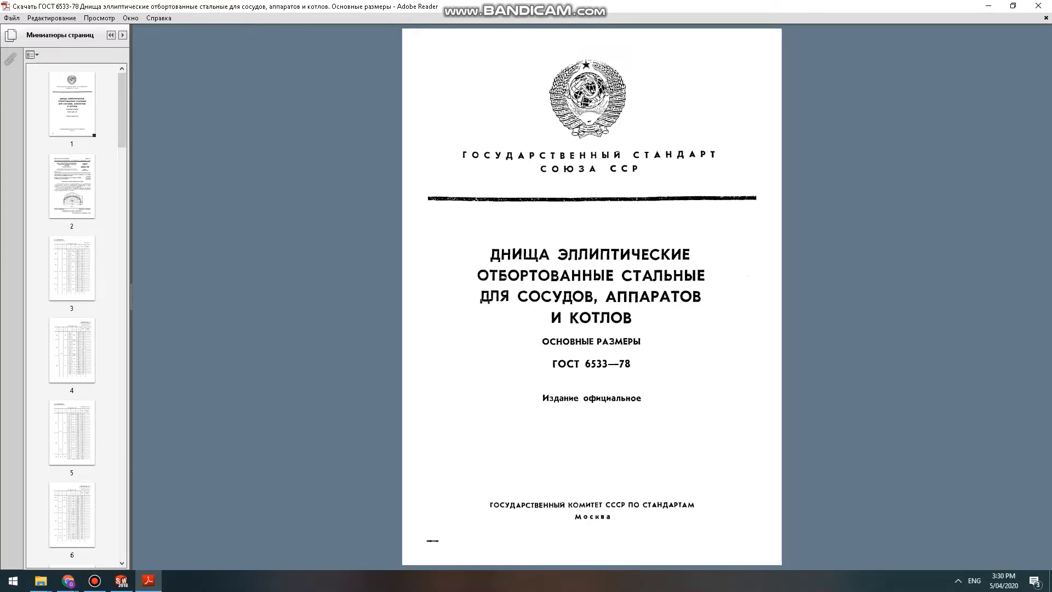
pyautogui.press('pagedown')
pyautogui.press('pagedown')
pyautogui.press('pagedown')
pyautogui.press('pagedown')
pyautogui.press('pagedown')
pyautogui.press('pagedown')
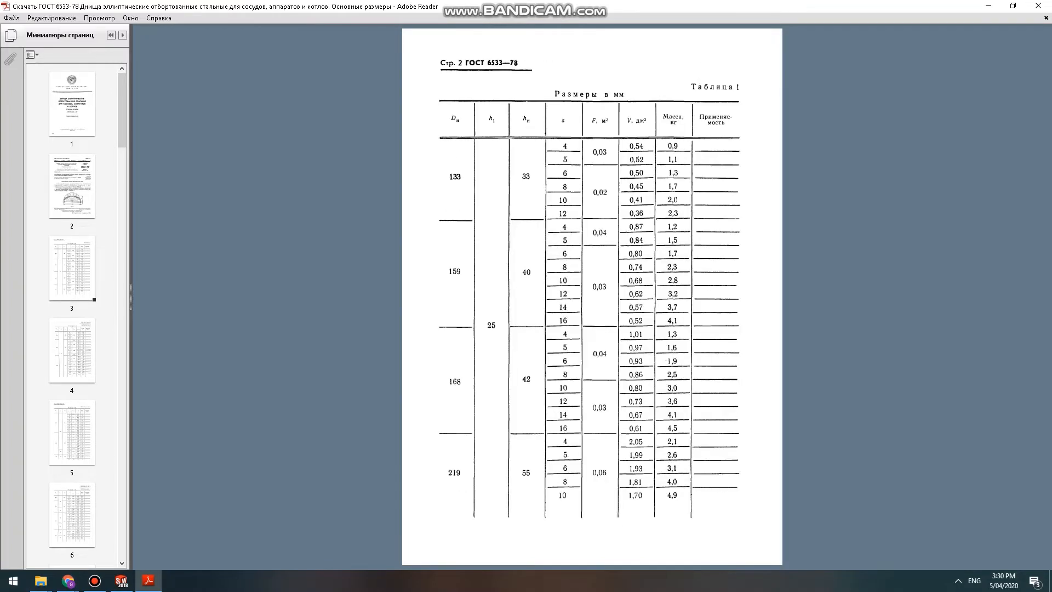
pyautogui.press('pagedown')
pyautogui.press('pagedown')
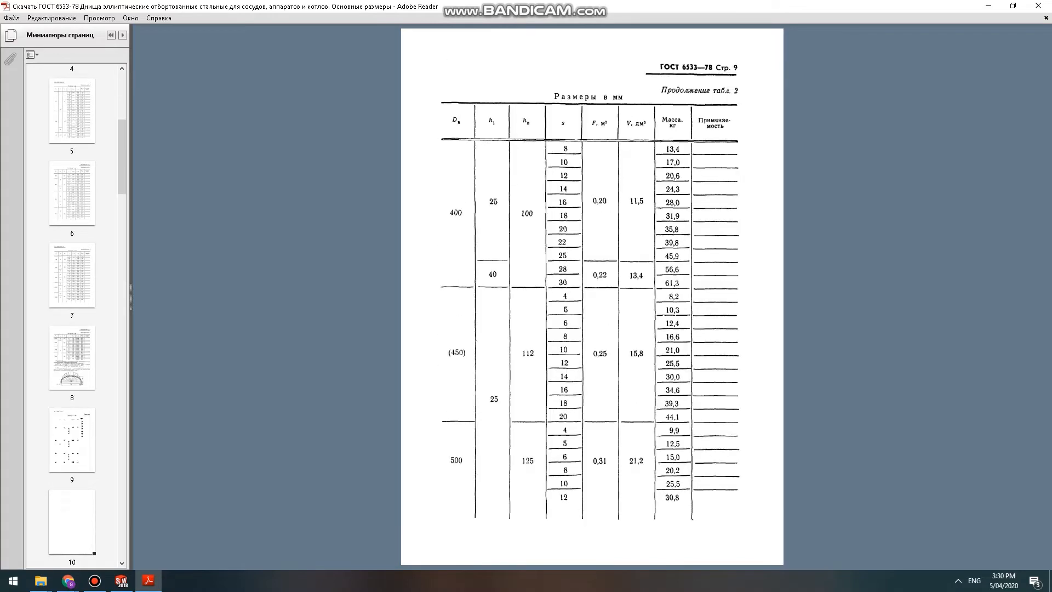
pyautogui.press('pageup')
pyautogui.press('pageup')
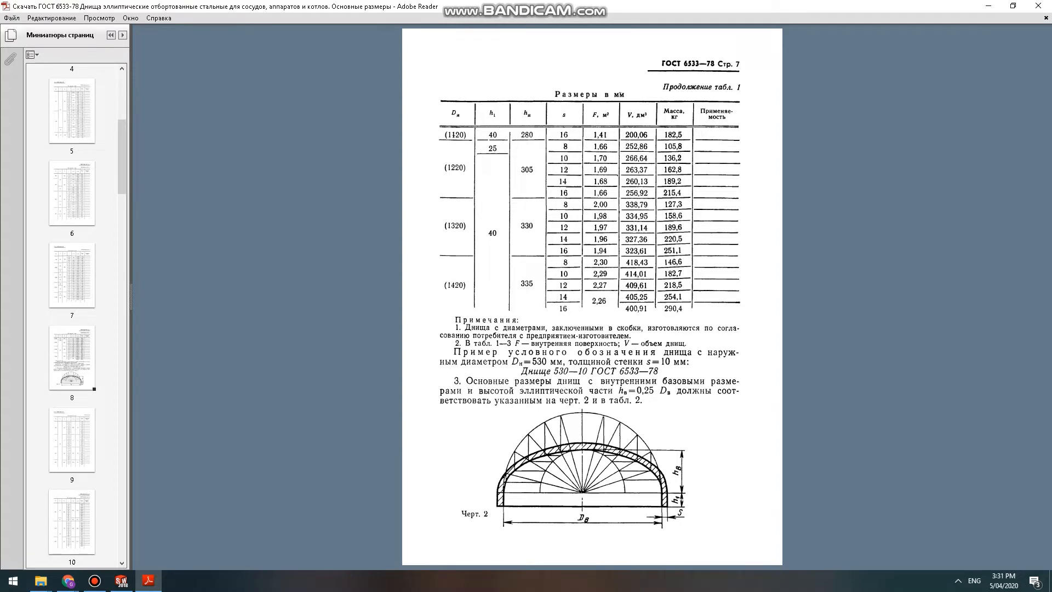
# Look through Table 2 of the standard for the rows covering the 2500 mm internal diameter.
pyautogui.press('pagedown')
pyautogui.press('pagedown')
pyautogui.press('pagedown')
pyautogui.press('pagedown')
pyautogui.press('pagedown')
pyautogui.press('pagedown')
pyautogui.press('pagedown')
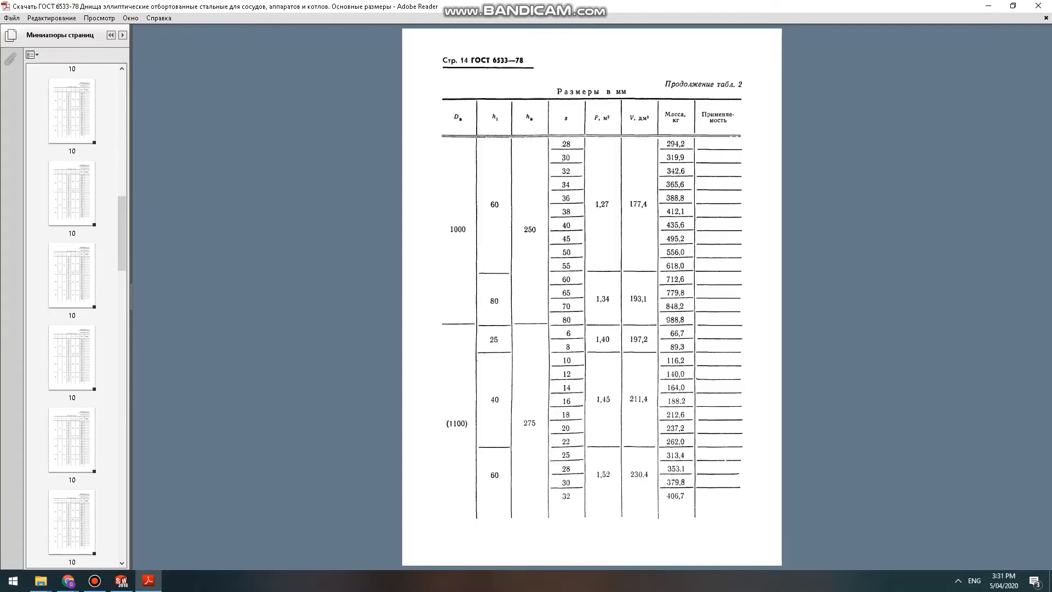
pyautogui.press('pagedown')
pyautogui.press('pagedown')
pyautogui.press('pagedown')
pyautogui.press('pagedown')
pyautogui.press('pagedown')
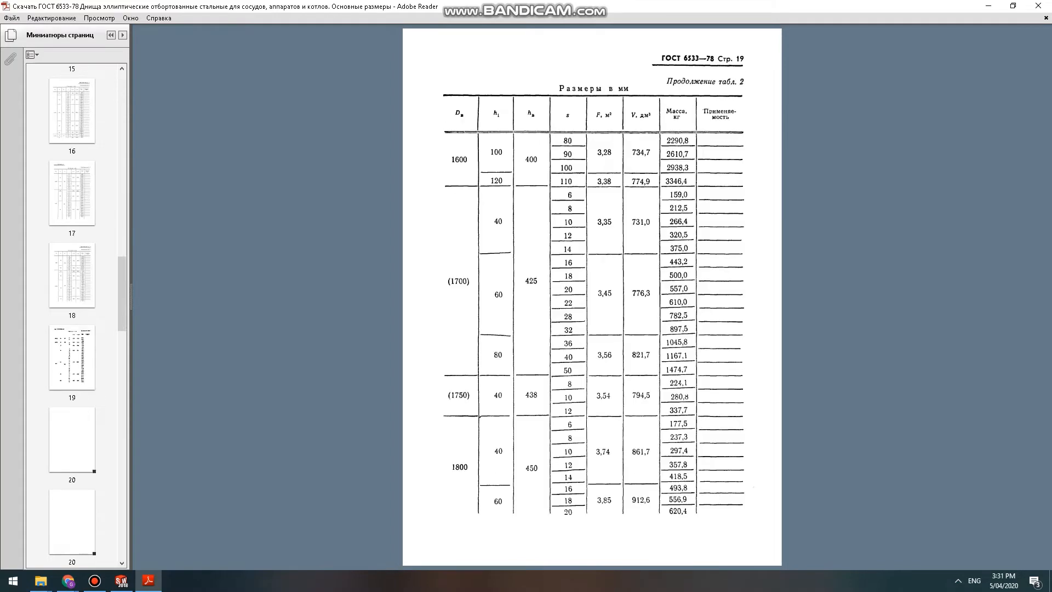
pyautogui.press('pagedown')
pyautogui.press('pagedown')
pyautogui.press('pagedown')
pyautogui.press('pagedown')
pyautogui.press('pagedown')
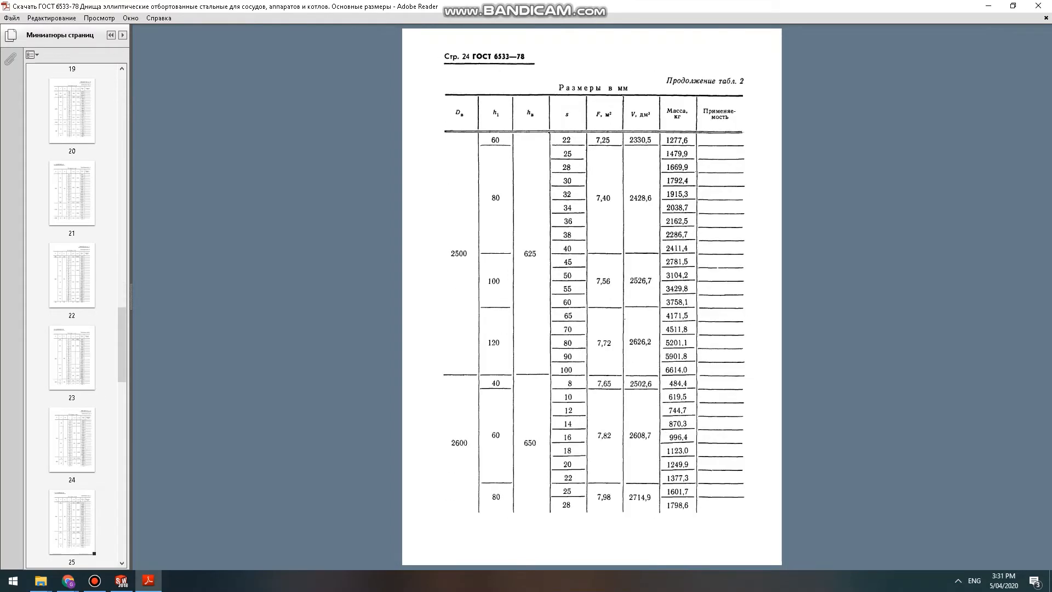
pyautogui.press('pageup')
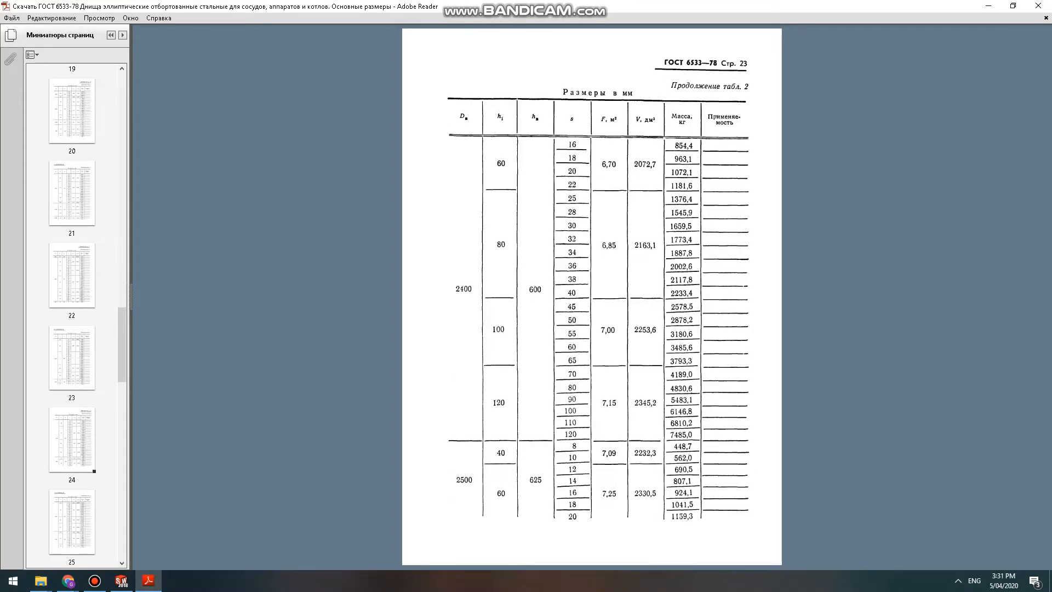
# Examine the Table 2 values for the 2500 mm head with 10 mm wall thickness, including flange height, elliptical height, surface area and mass.
pyautogui.doubleClick(572, 119)
pyautogui.doubleClick(573, 458)
pyautogui.doubleClick(501, 453)
pyautogui.moveTo(542, 479); pyautogui.dragTo(529, 480)
pyautogui.doubleClick(609, 453)
pyautogui.moveTo(658, 453)
pyautogui.mouseDown()
pyautogui.moveTo(634, 453)
pyautogui.moveTo(673, 458)
pyautogui.mouseUp()
pyautogui.moveTo(473, 480); pyautogui.dragTo(455, 479)
pyautogui.moveTo(505, 453); pyautogui.dragTo(497, 453)
# Switch back to SOLIDWORKS and sketch a vertical centerline about 78 mm long upward from the origin.
pyautogui.click(121, 581)
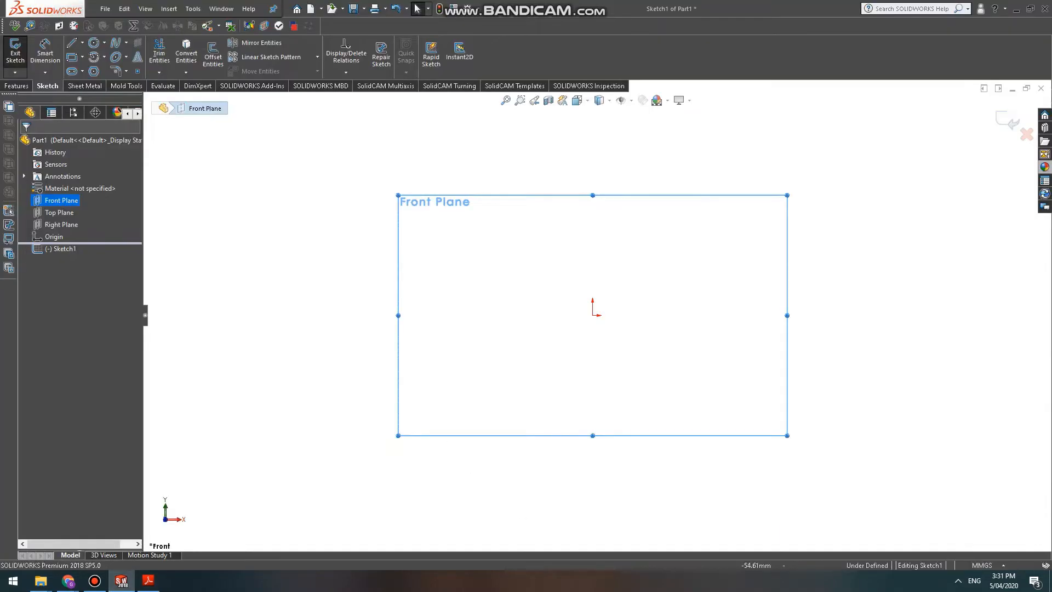
pyautogui.click(82, 42)
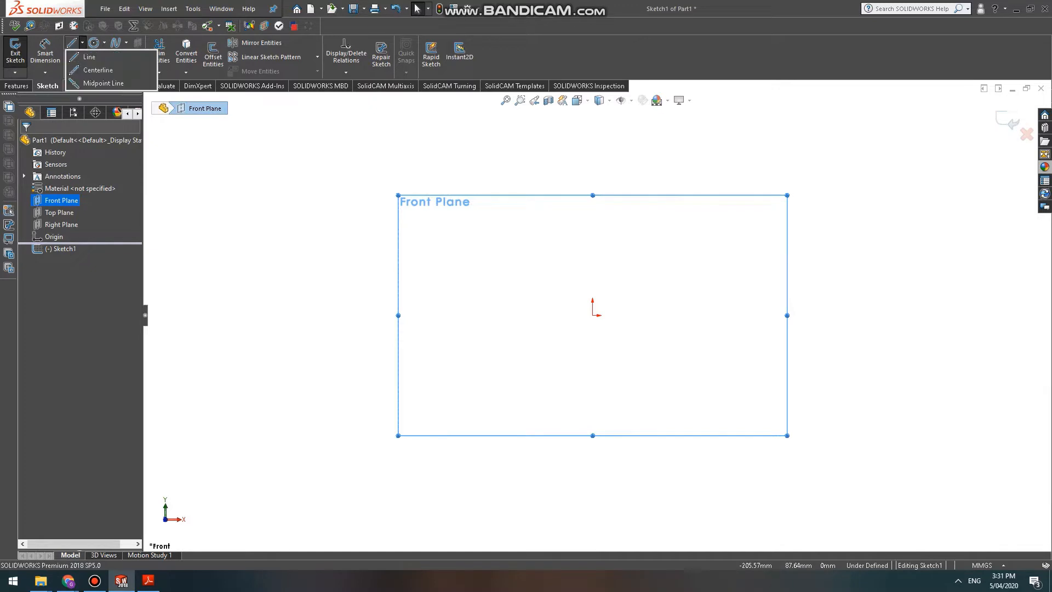
pyautogui.click(98, 70)
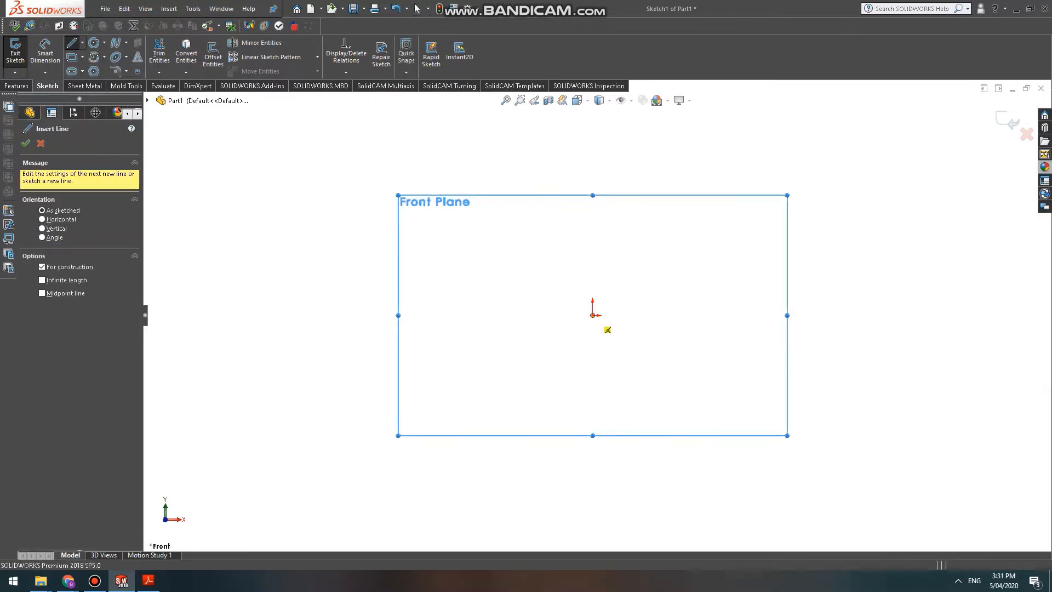
pyautogui.click(592, 315)
pyautogui.click(592, 145)
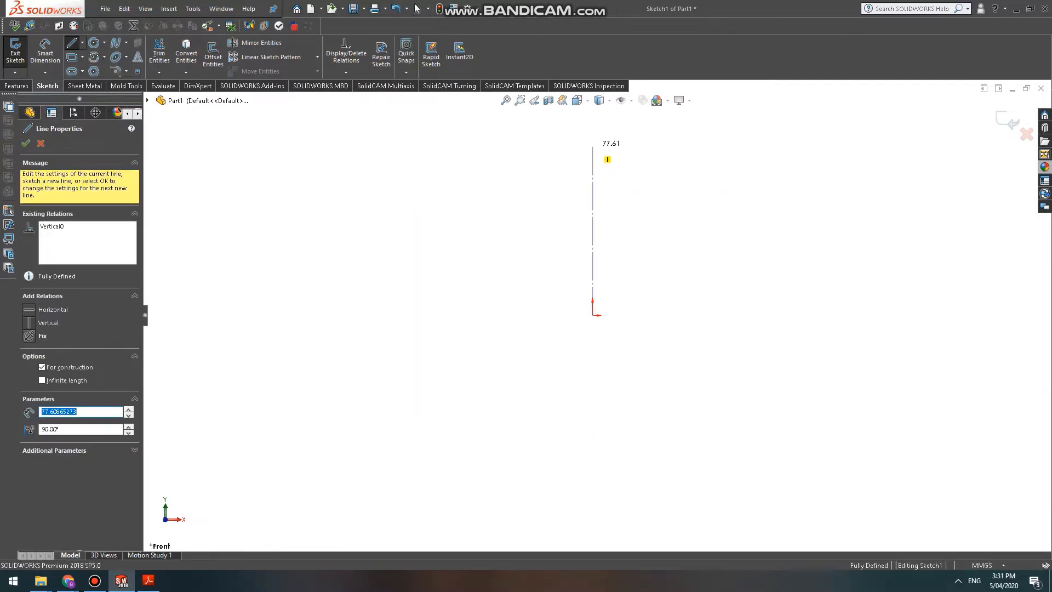
pyautogui.press('Escape')
pyautogui.press('Escape')
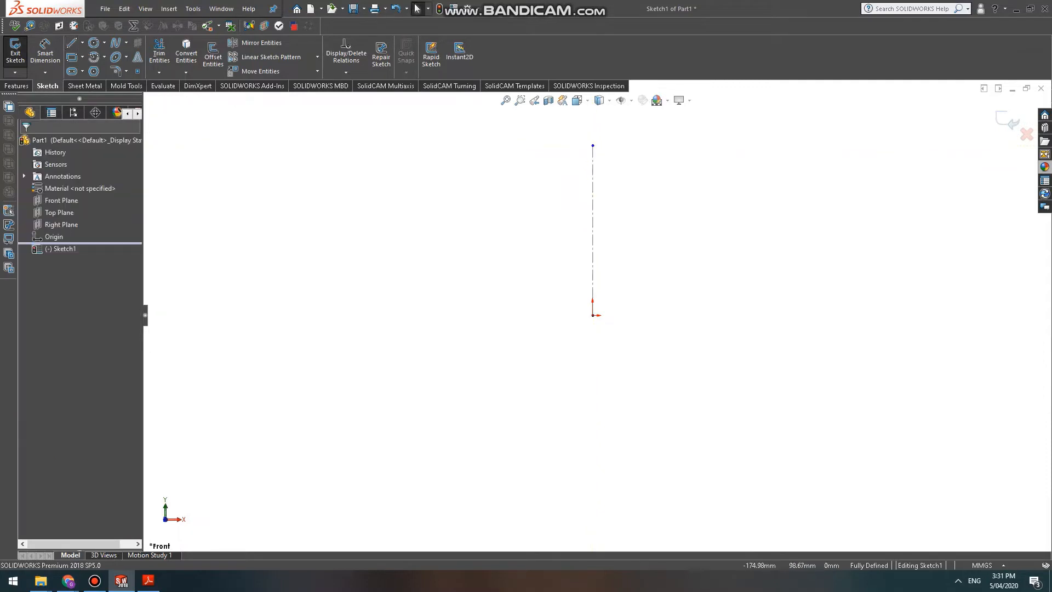
# Sketch an ellipse centred on the centerline and passing through the origin, with semi-axes about 53 mm vertically and 120 mm horizontally.
pyautogui.click(82, 43)
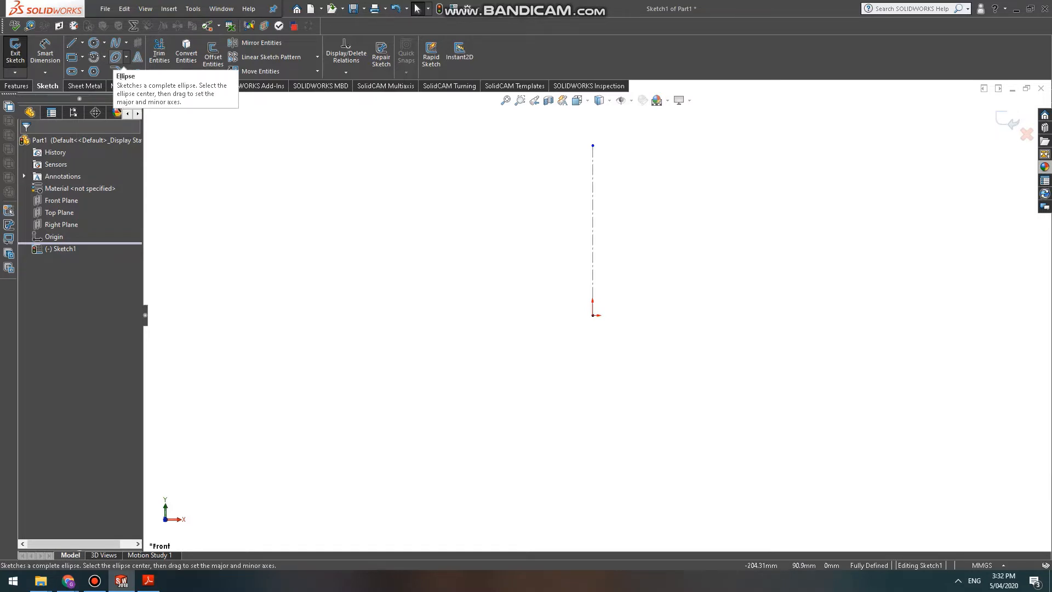
pyautogui.click(116, 57)
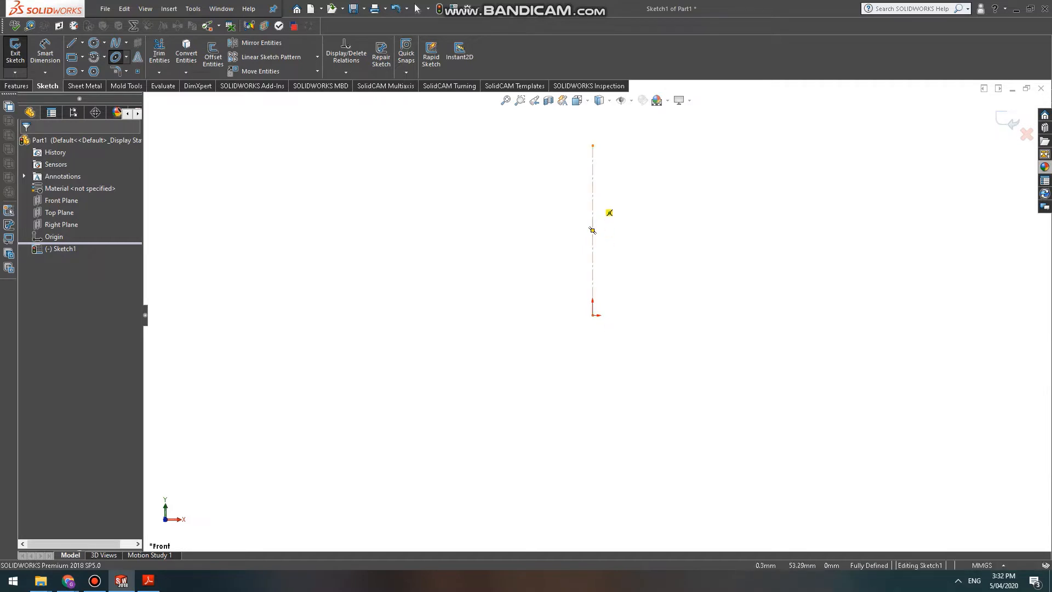
pyautogui.click(592, 198)
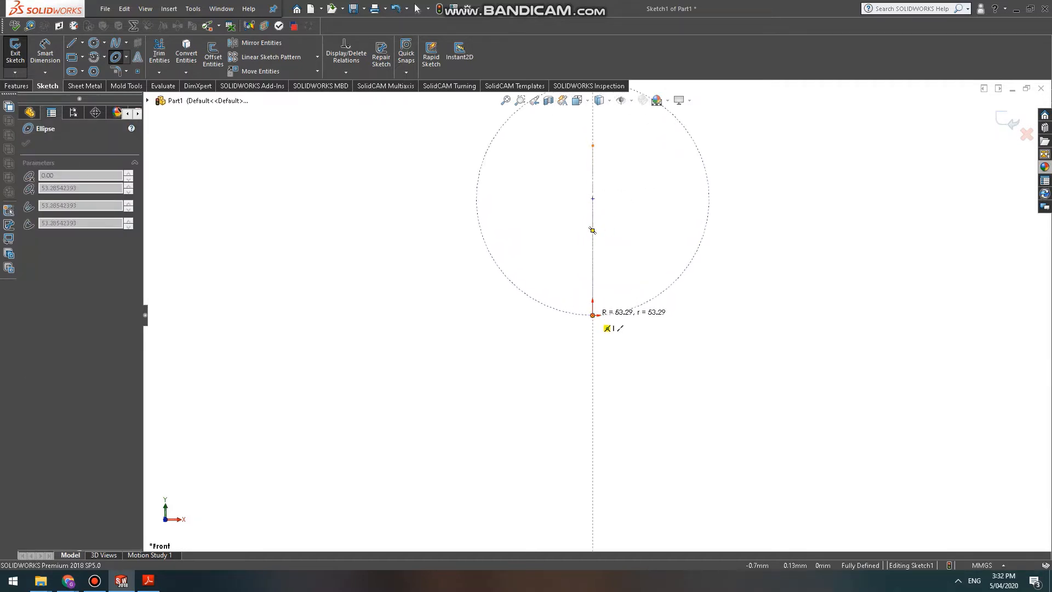
pyautogui.click(592, 315)
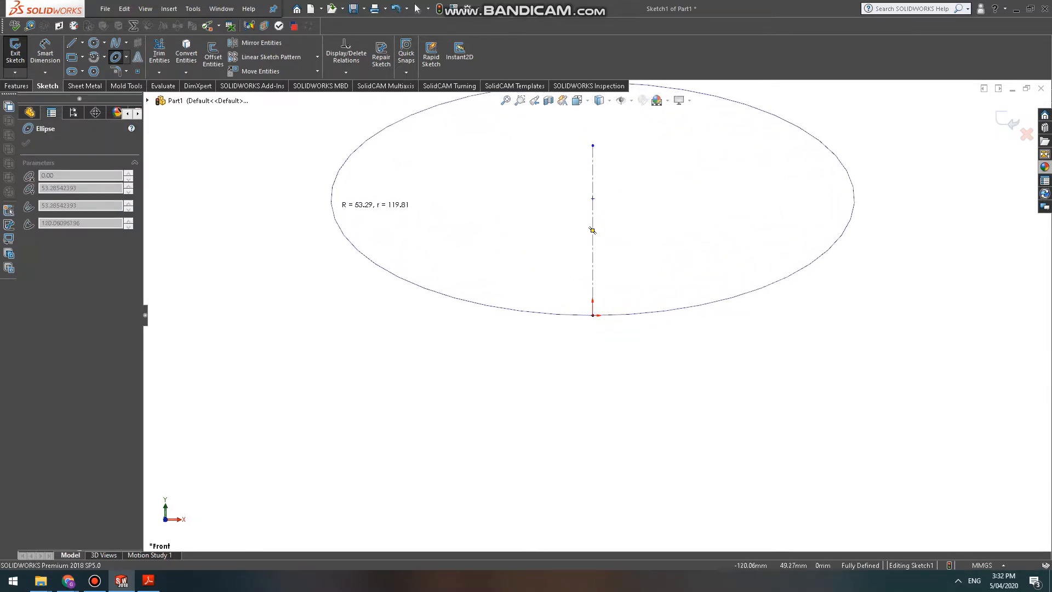
pyautogui.click(330, 198)
pyautogui.press('Escape')
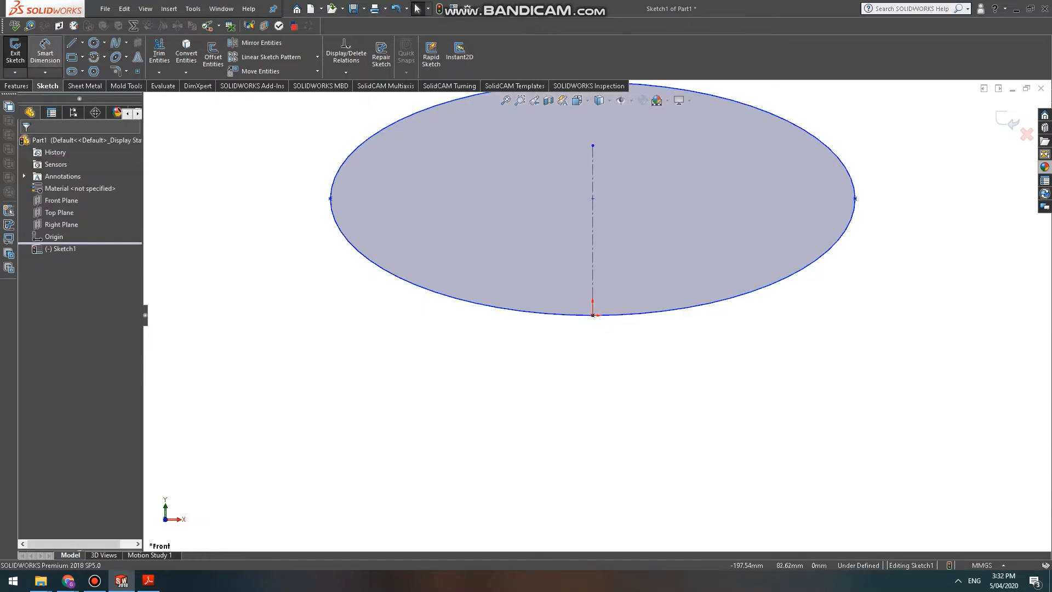
# Dimension the vertical distance from the ellipse's centre to the origin as 625 mm.
pyautogui.click(45, 52)
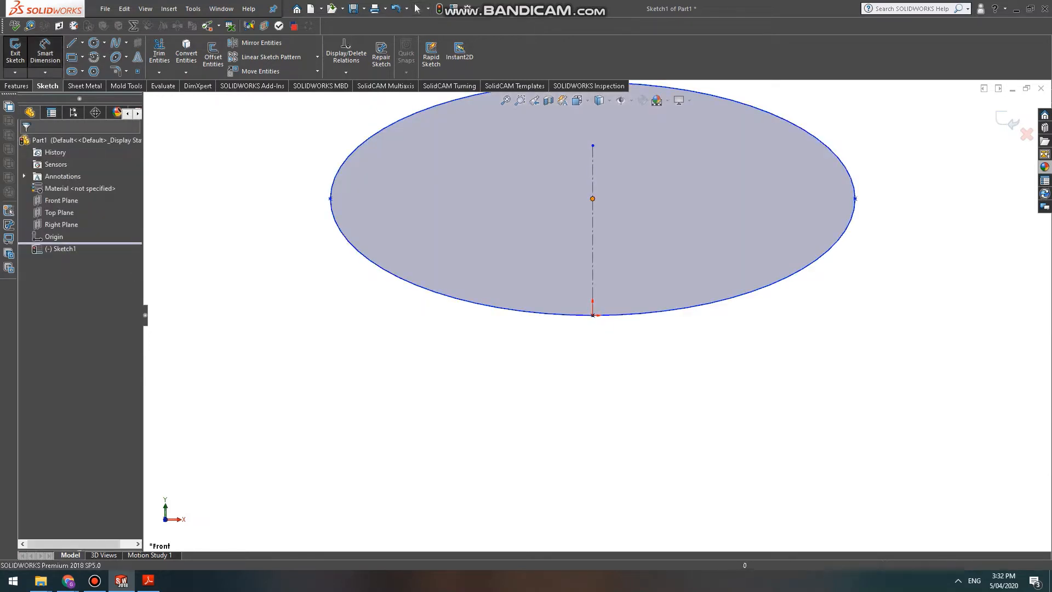
pyautogui.click(592, 198)
pyautogui.click(592, 315)
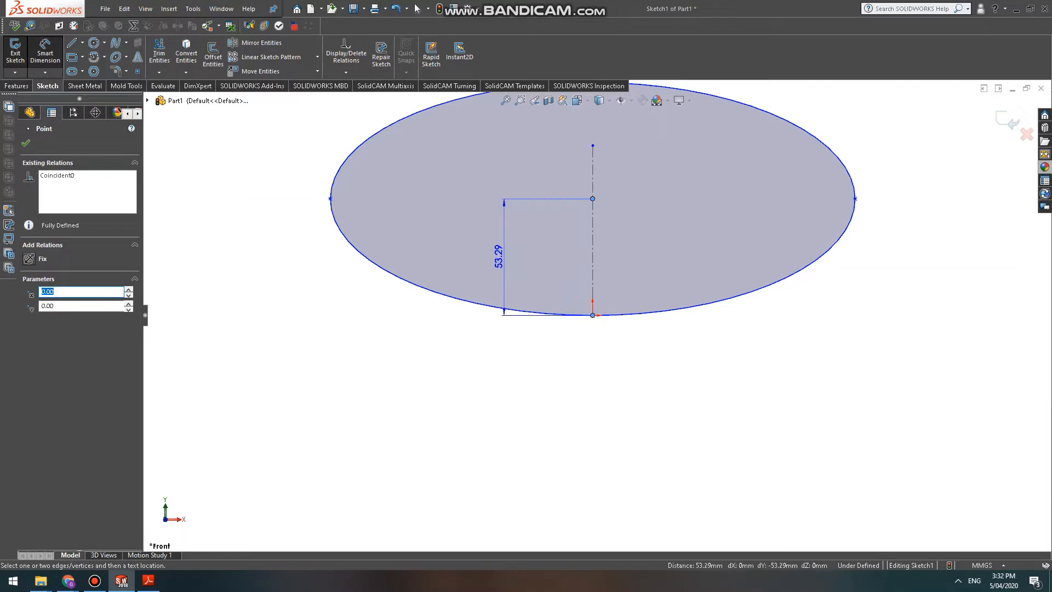
pyautogui.click(498, 256)
pyautogui.write('625')
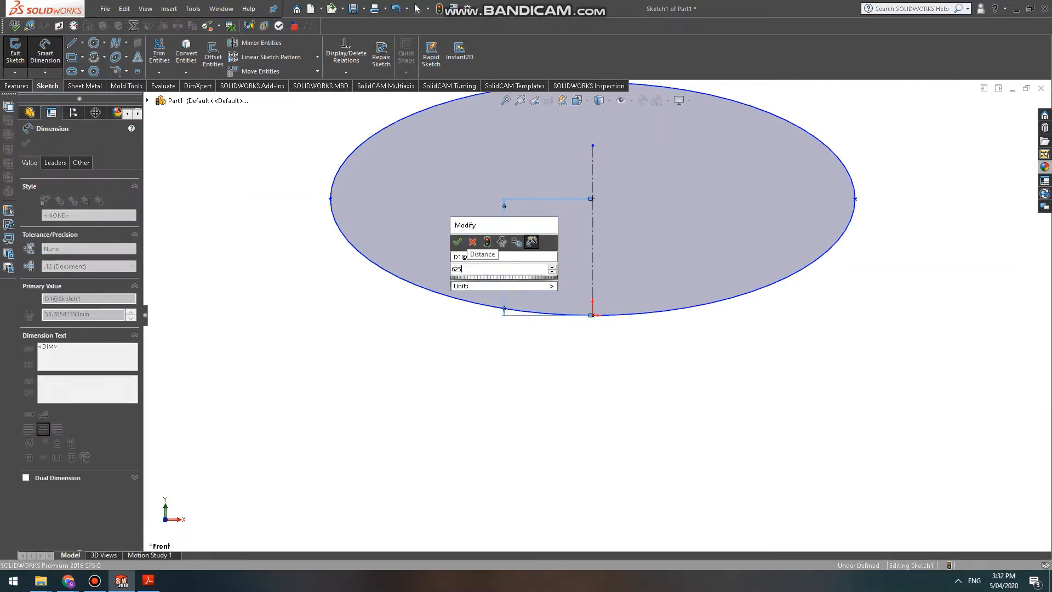
pyautogui.press('Return')
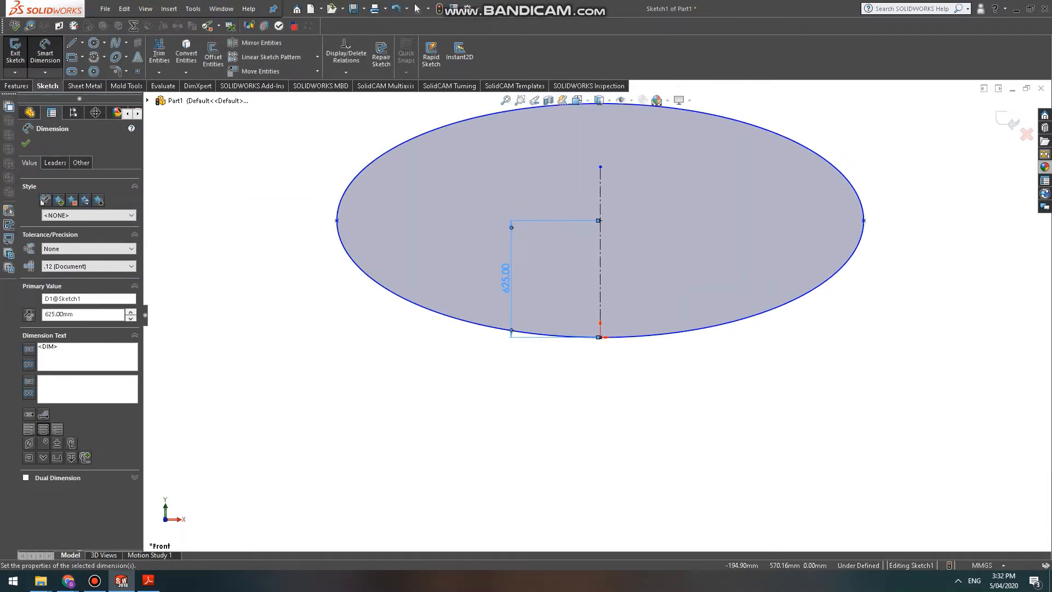
# Dimension the ellipse's full width between its two horizontal axis endpoints as 2500 mm.
pyautogui.click(511, 221)
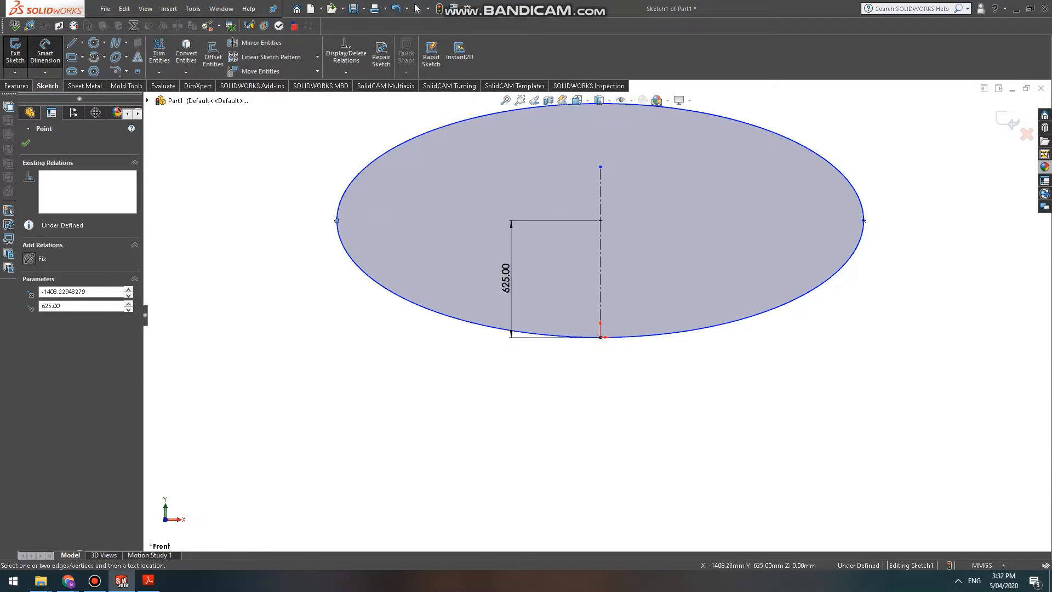
pyautogui.click(864, 221)
pyautogui.click(614, 386)
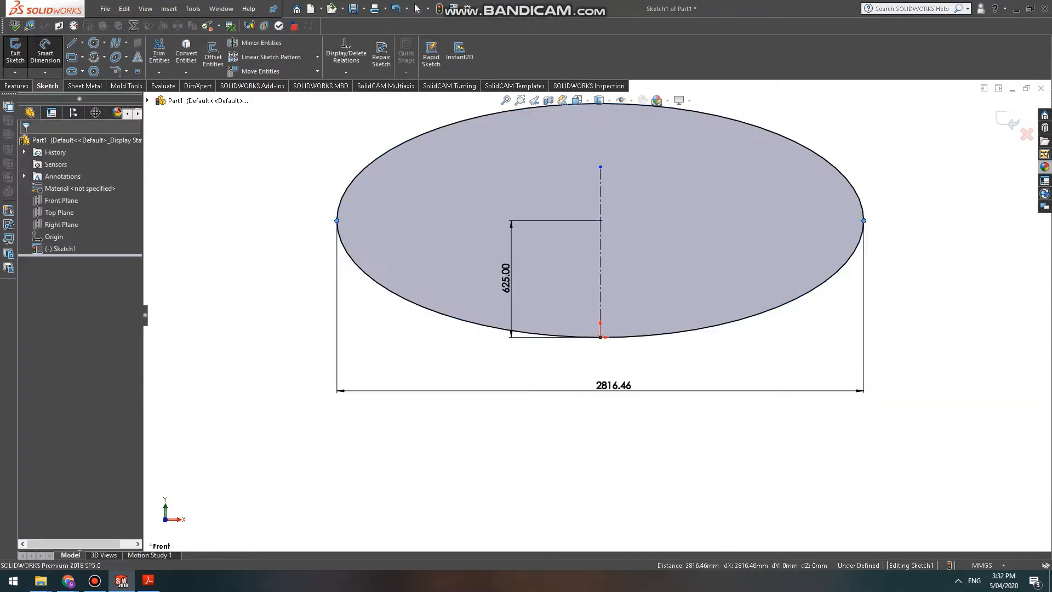
pyautogui.write('2500')
pyautogui.press('Return')
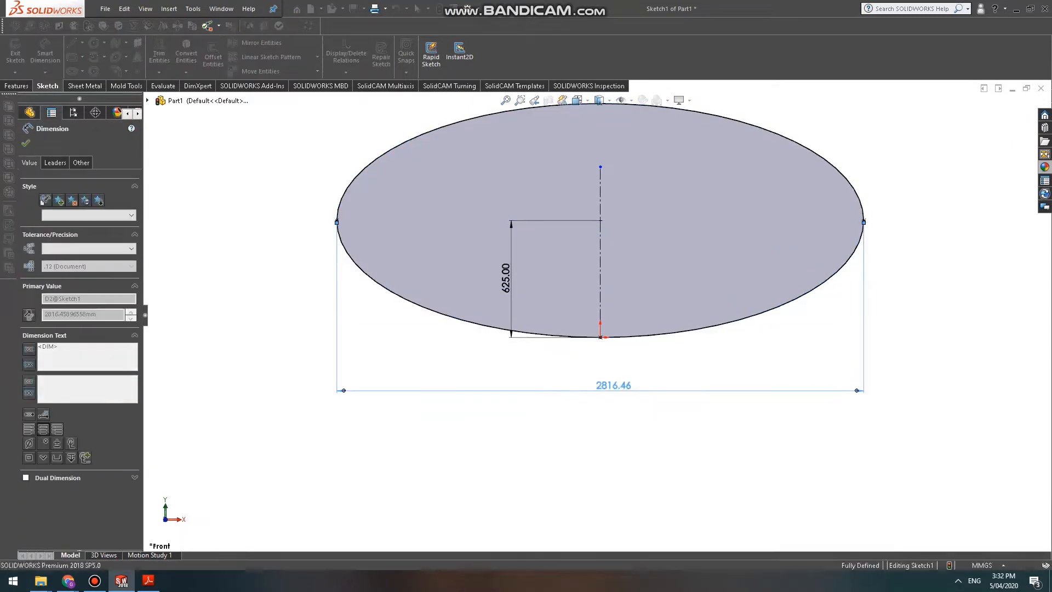
pyautogui.scroll(2, 658, 342)
pyautogui.scroll(-3, 571, 228)
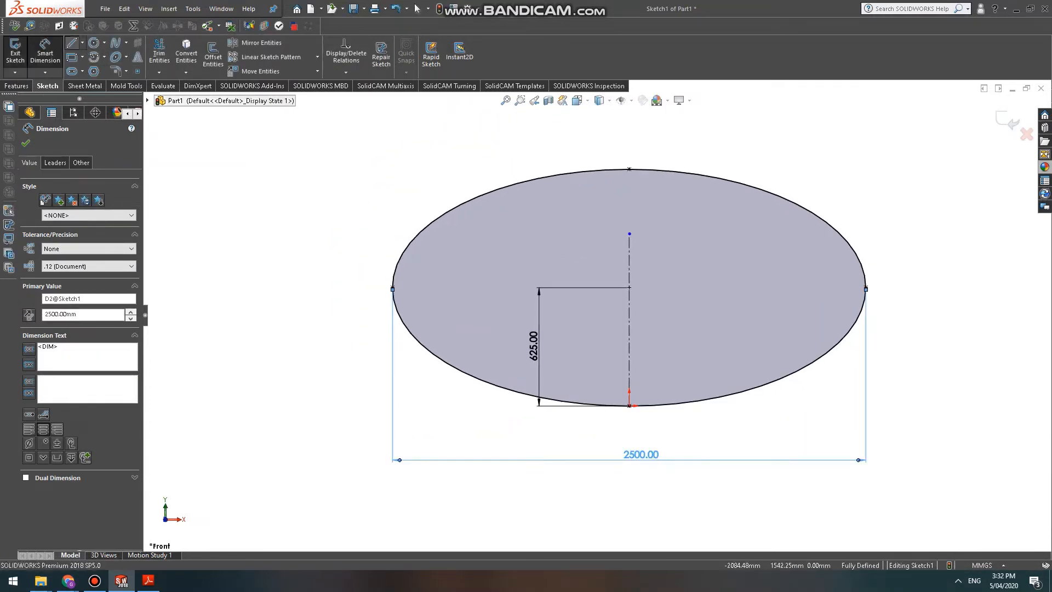
# Check the 2500 mm row of the GOST 6533-78 table in Adobe Reader, and in SOLIDWORKS sketch a vertical line about 257 mm upward from the ellipse's left endpoint.
pyautogui.click(71, 43)
pyautogui.click(148, 580)
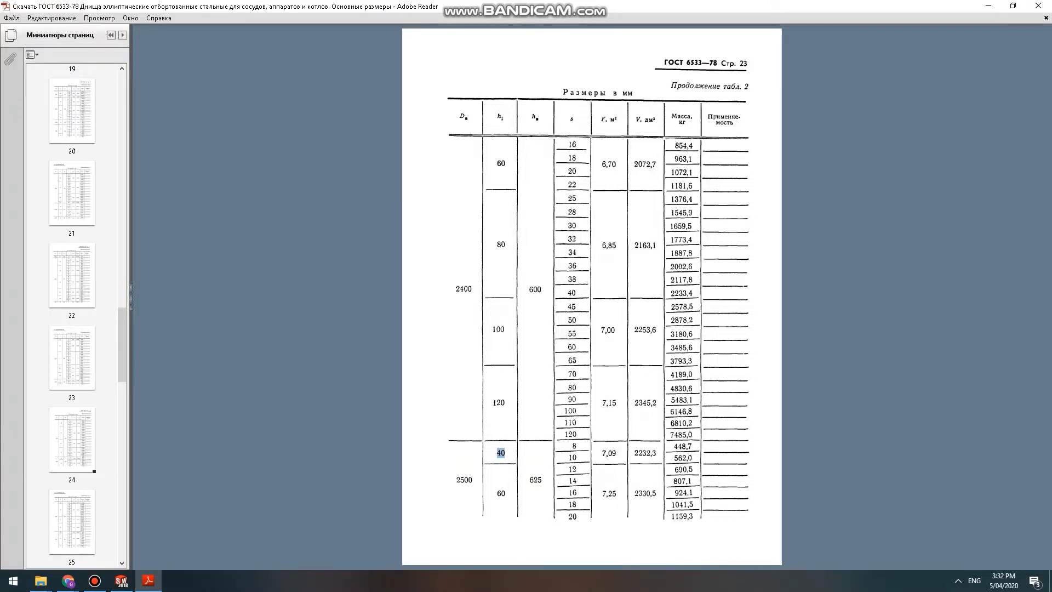
pyautogui.press('pageup')
pyautogui.press('pagedown')
pyautogui.hotkey('alt', 'Tab')
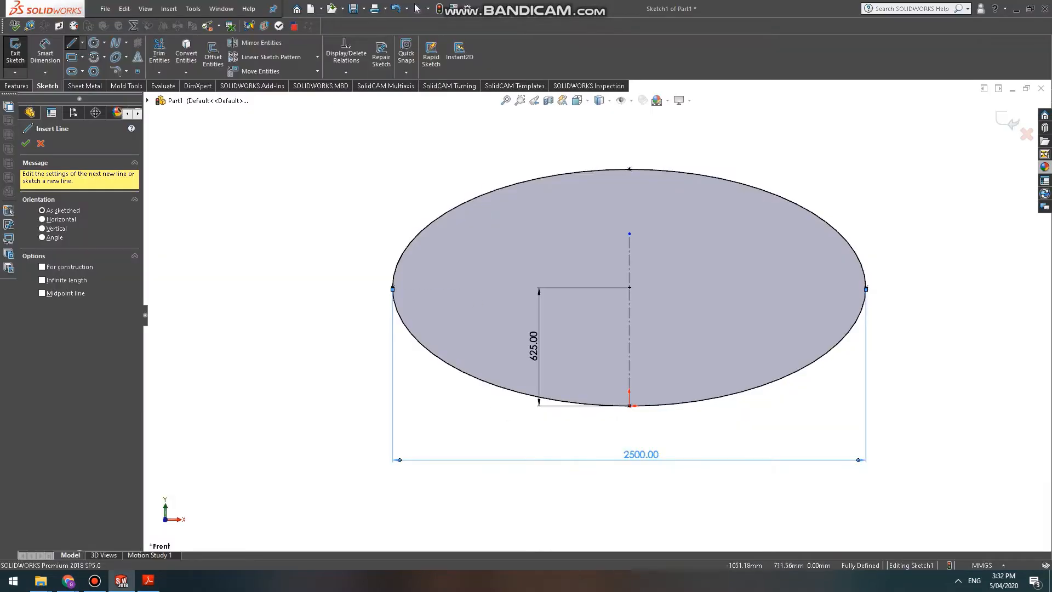
pyautogui.click(392, 287)
pyautogui.click(392, 239)
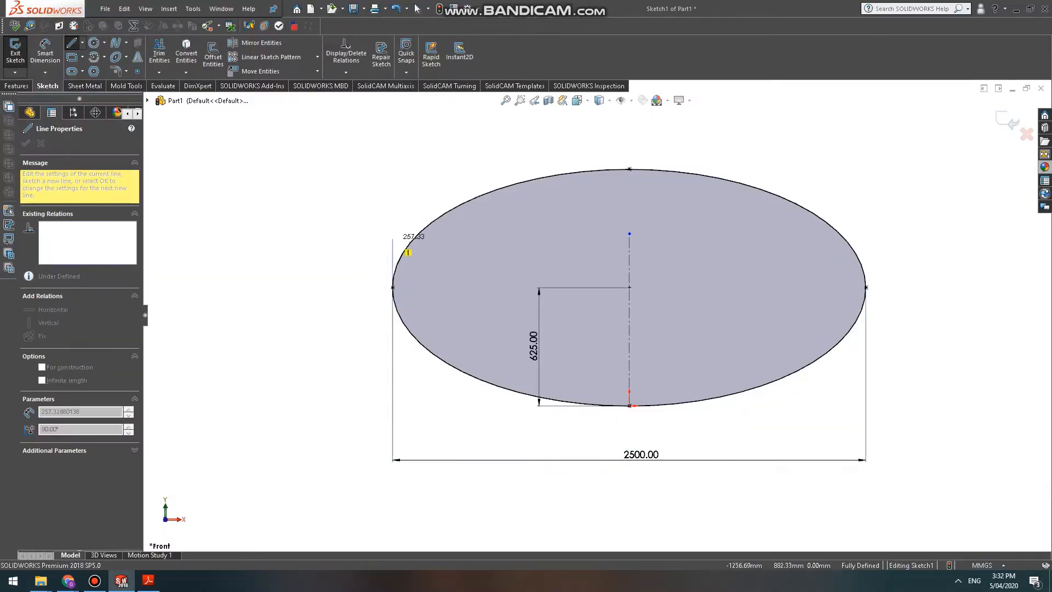
pyautogui.press('Escape')
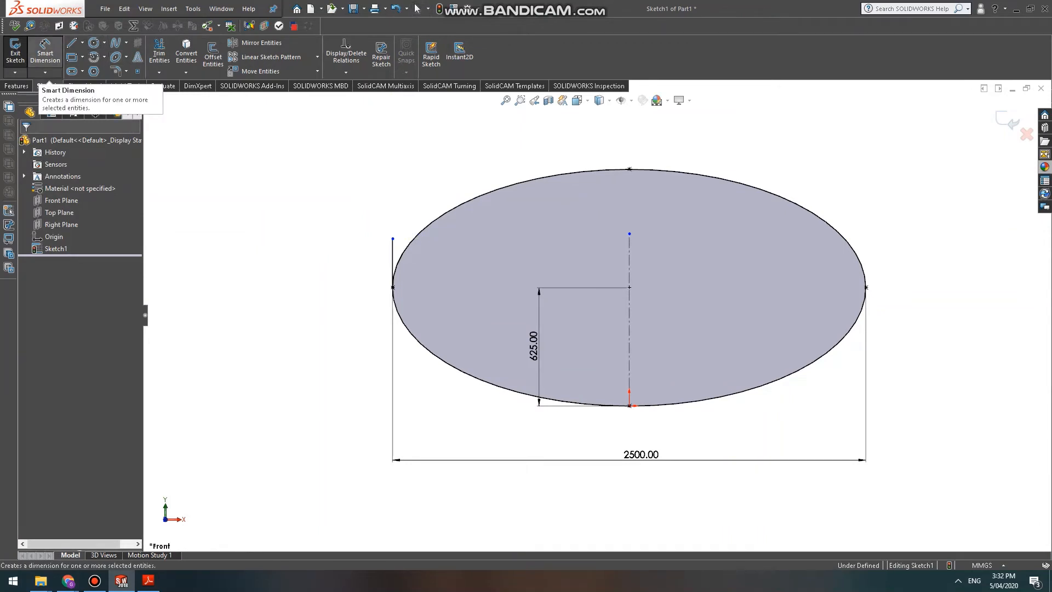
# Dimension the vertical line at the ellipse's left endpoint as 40 mm.
pyautogui.click(45, 52)
pyautogui.click(392, 263)
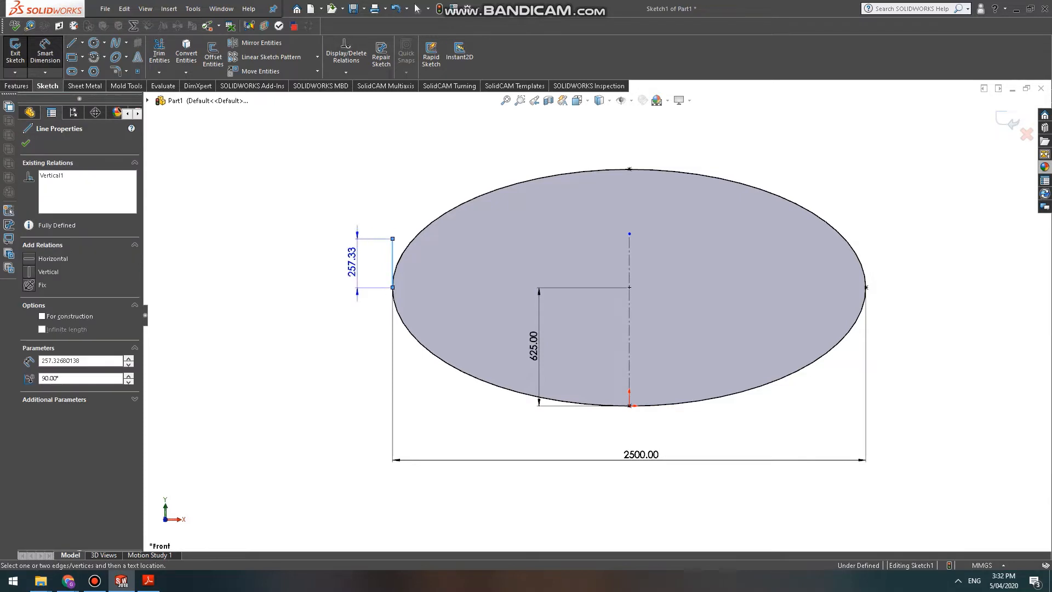
pyautogui.click(354, 261)
pyautogui.write('40')
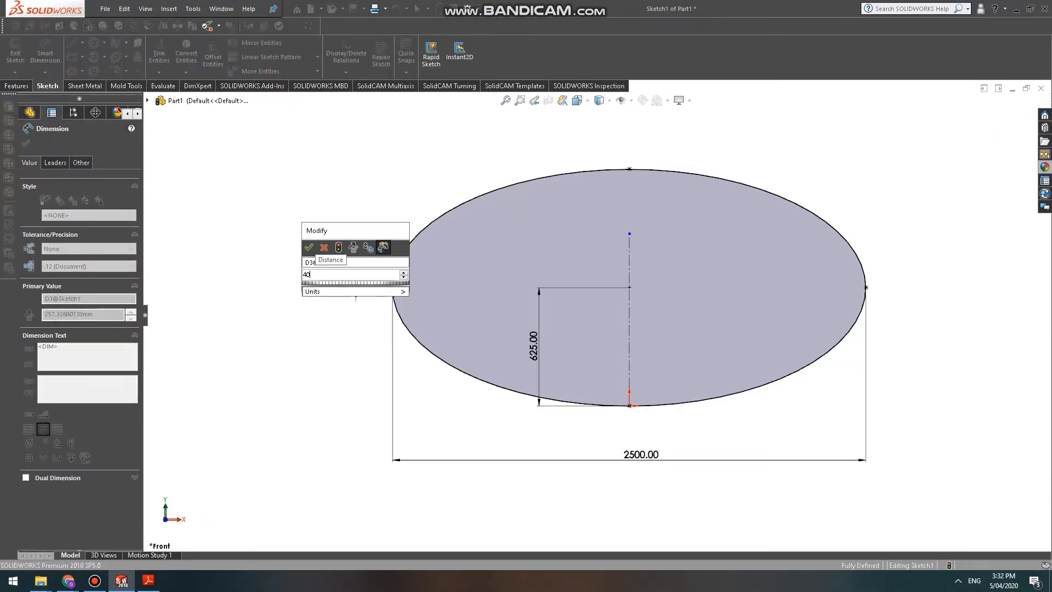
pyautogui.press('Return')
# Trim the ellipse so that only its lower-left quarter between the 40 mm line and the origin remains.
pyautogui.scroll(3, 375, 283)
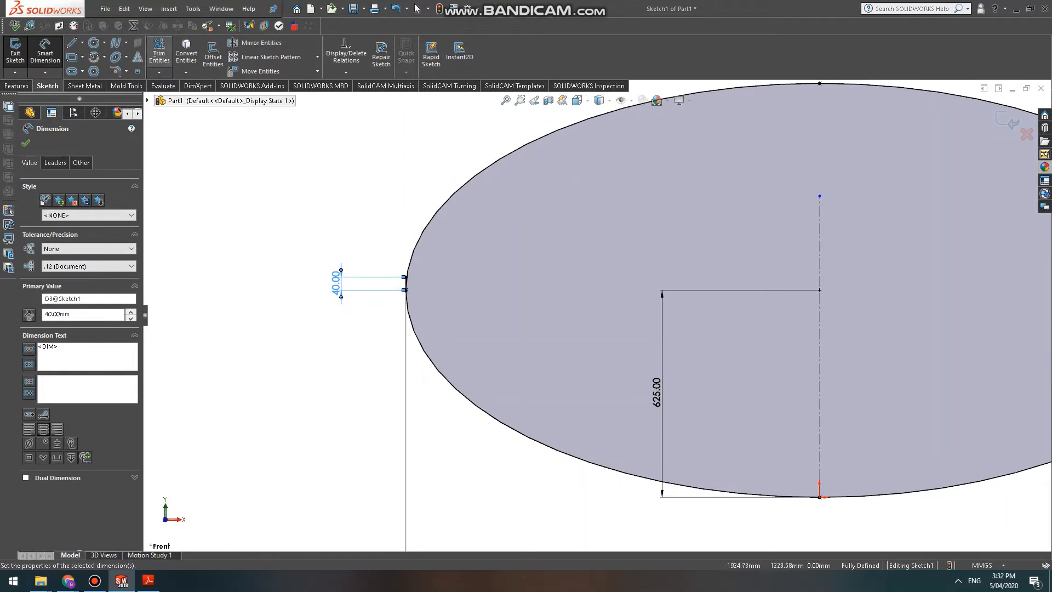
pyautogui.click(159, 52)
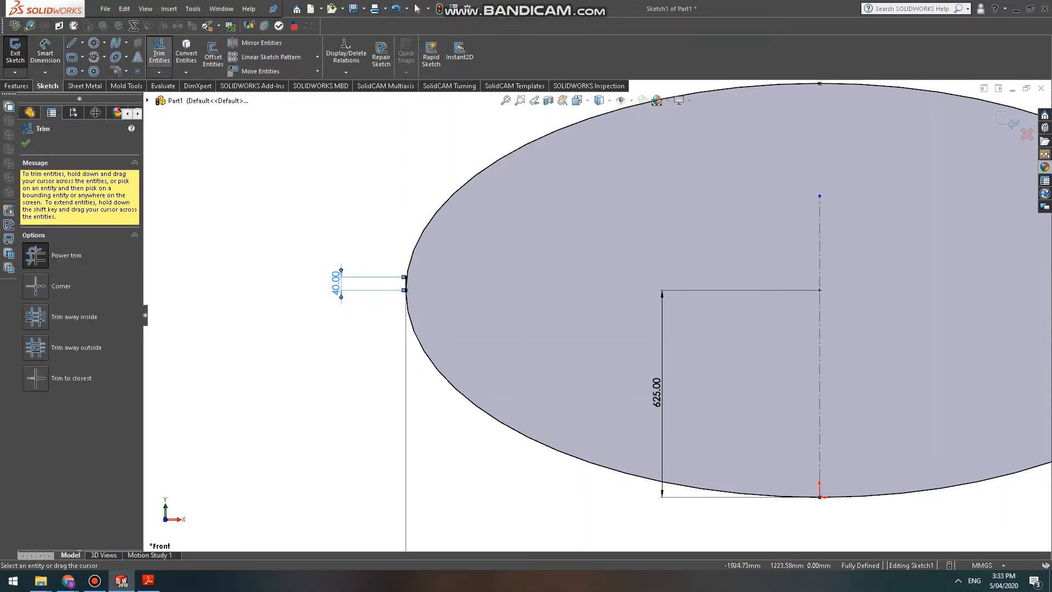
pyautogui.click(438, 205)
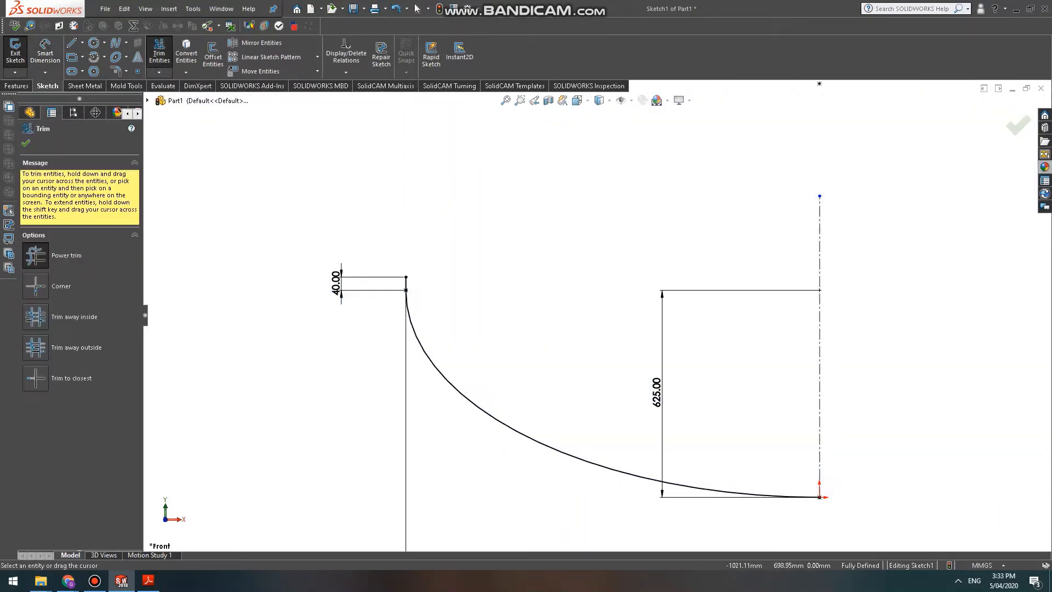
pyautogui.scroll(-5, 357, 278)
pyautogui.press('Escape')
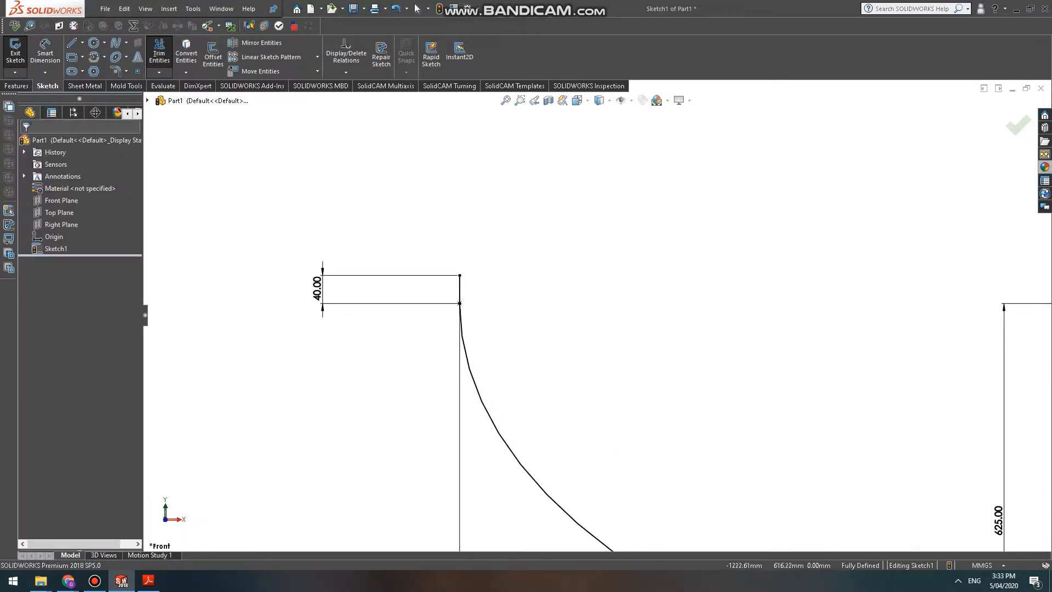
# Move the short vertical line's 40 mm dimension text up above its extension lines.
pyautogui.scroll(3, 854, 355)
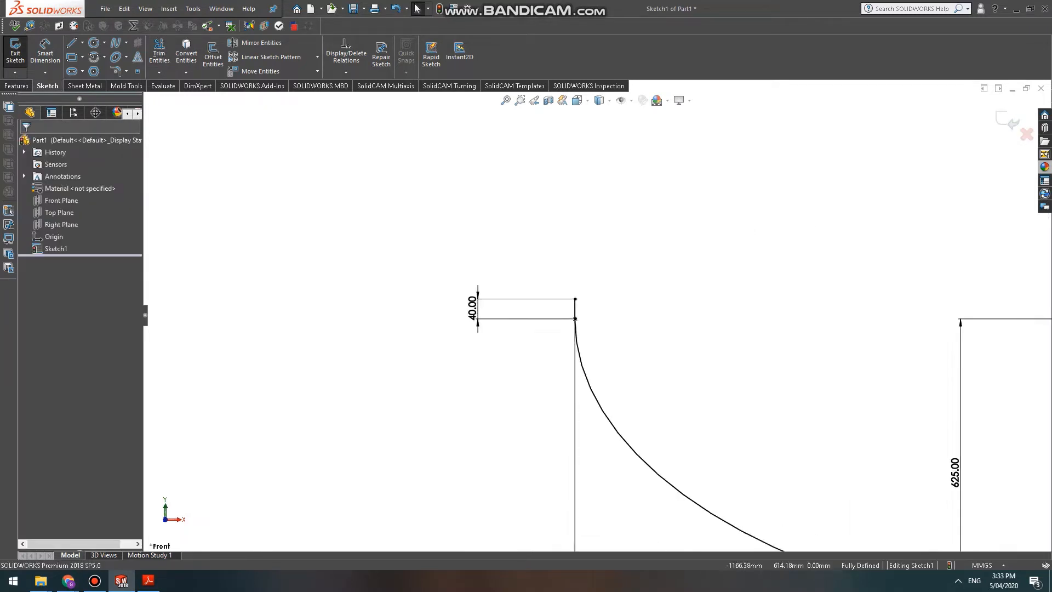
pyautogui.scroll(3, 570, 315)
pyautogui.scroll(-4, 570, 315)
pyautogui.scroll(1, 570, 314)
pyautogui.scroll(-1, 569, 315)
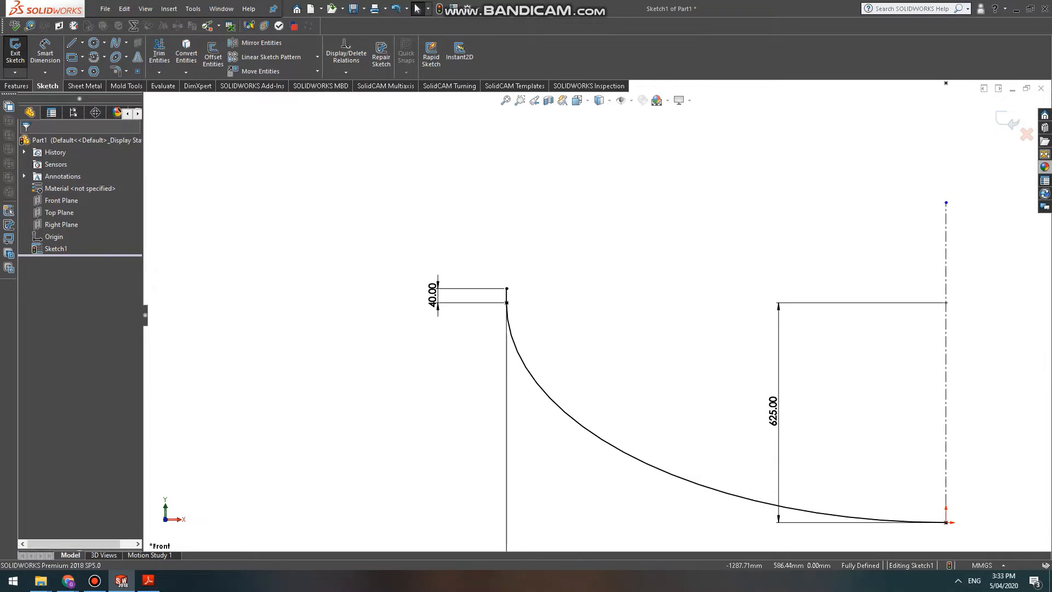
pyautogui.moveTo(432, 294); pyautogui.dragTo(429, 261)
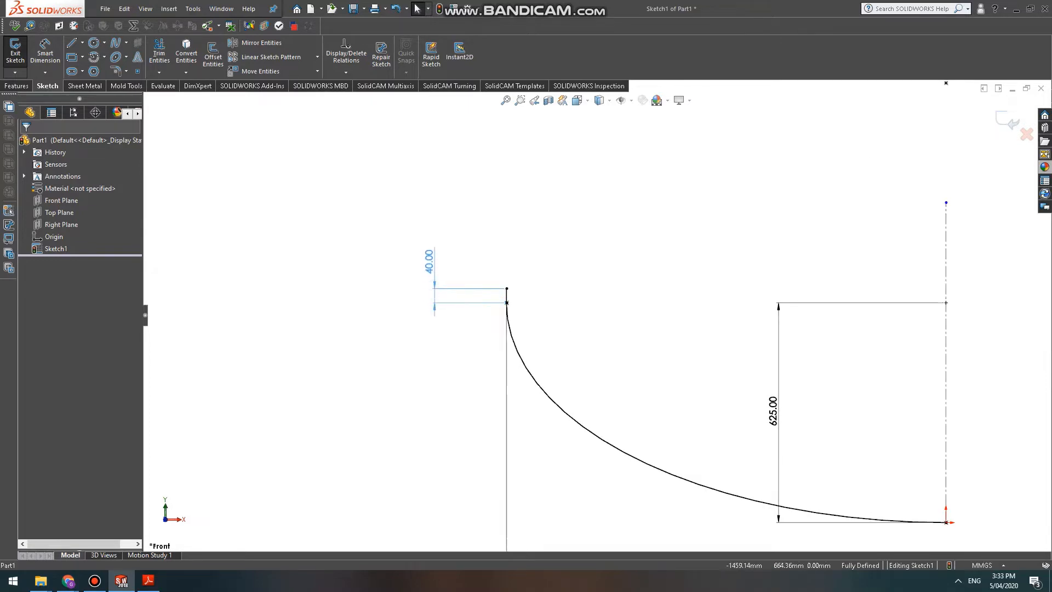
# Consult the GOST 6533-78 size table in Adobe Reader, and back in SOLIDWORKS set the short vertical line's length to 60 mm.
pyautogui.click(148, 580)
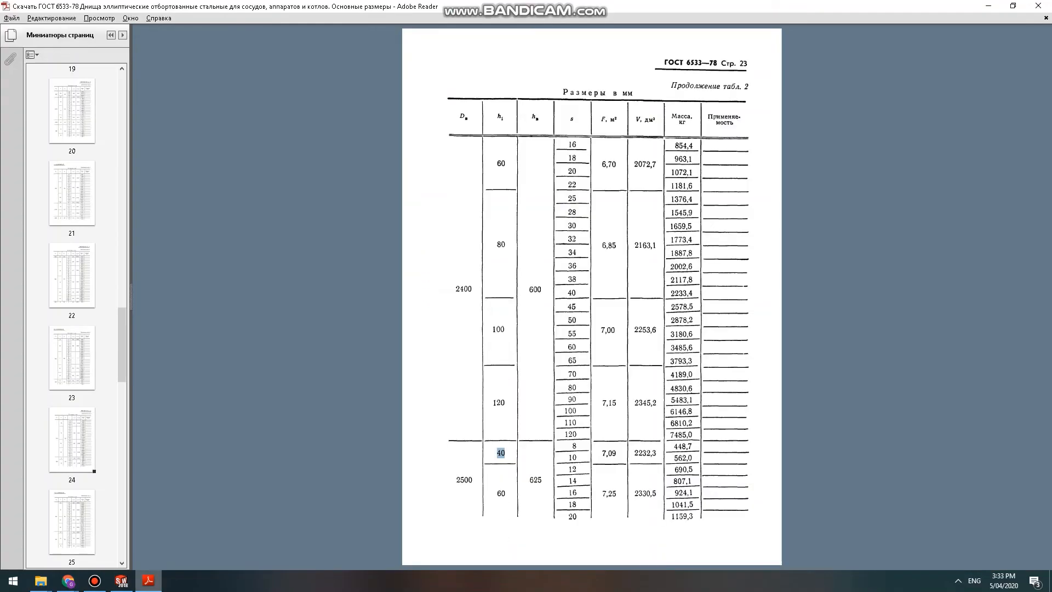
pyautogui.hotkey('alt', 'Tab')
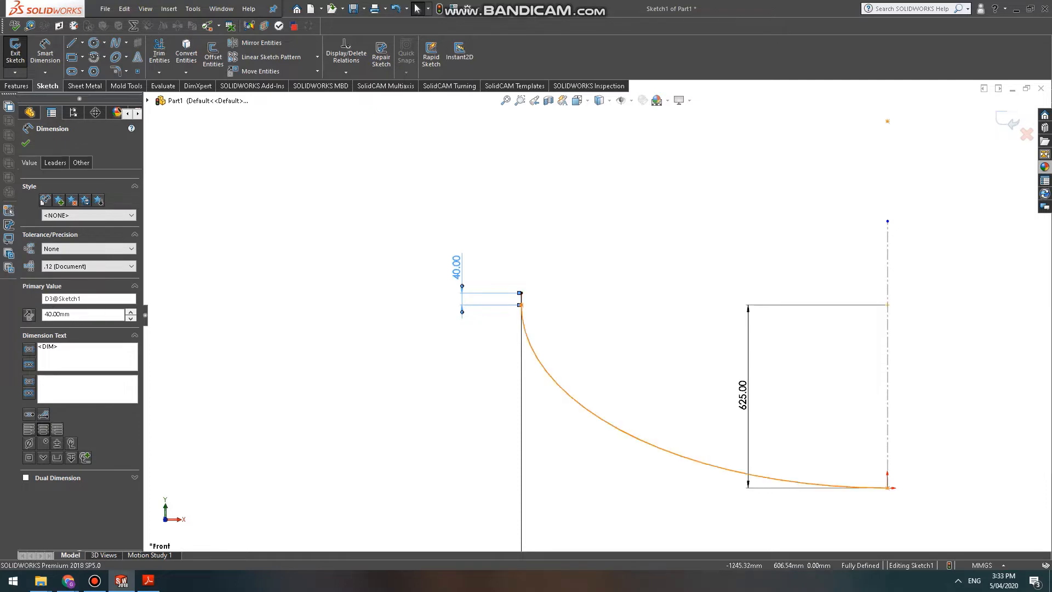
pyautogui.scroll(-2, 495, 300)
pyautogui.scroll(-1, 503, 298)
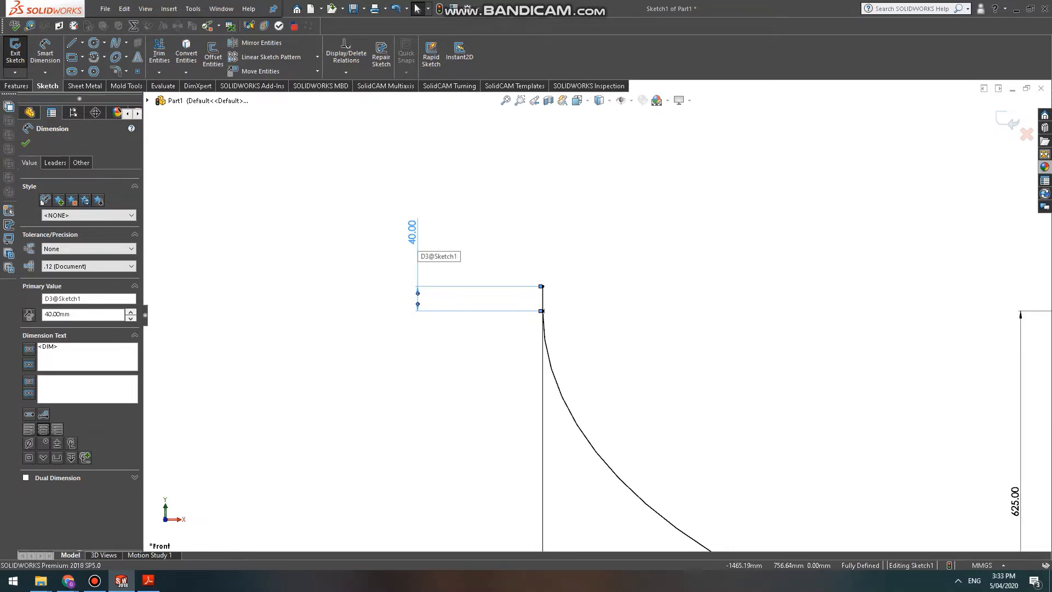
pyautogui.moveTo(415, 241); pyautogui.dragTo(411, 235)
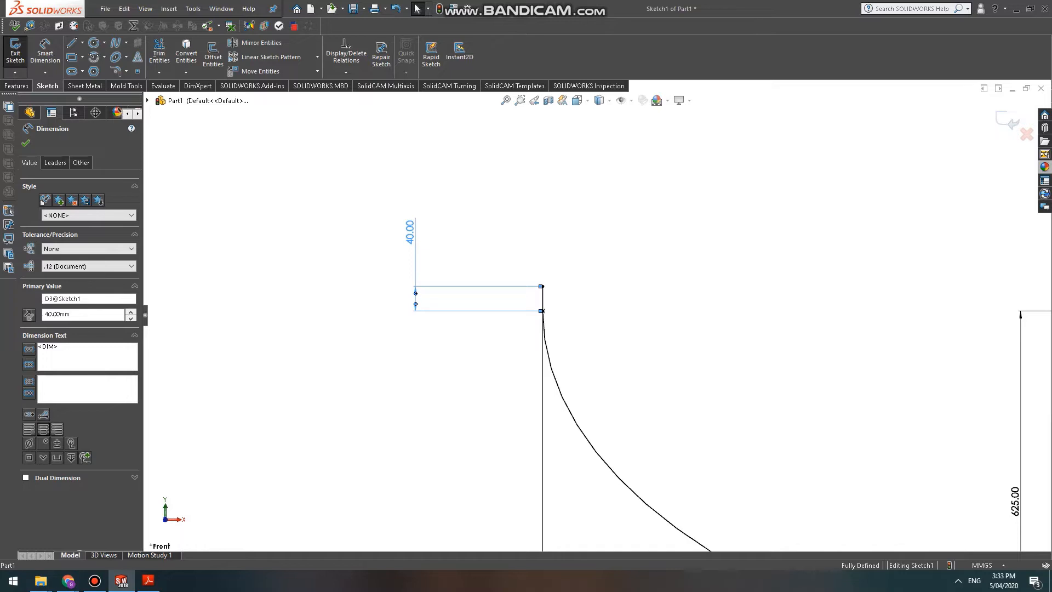
pyautogui.doubleClick(410, 233)
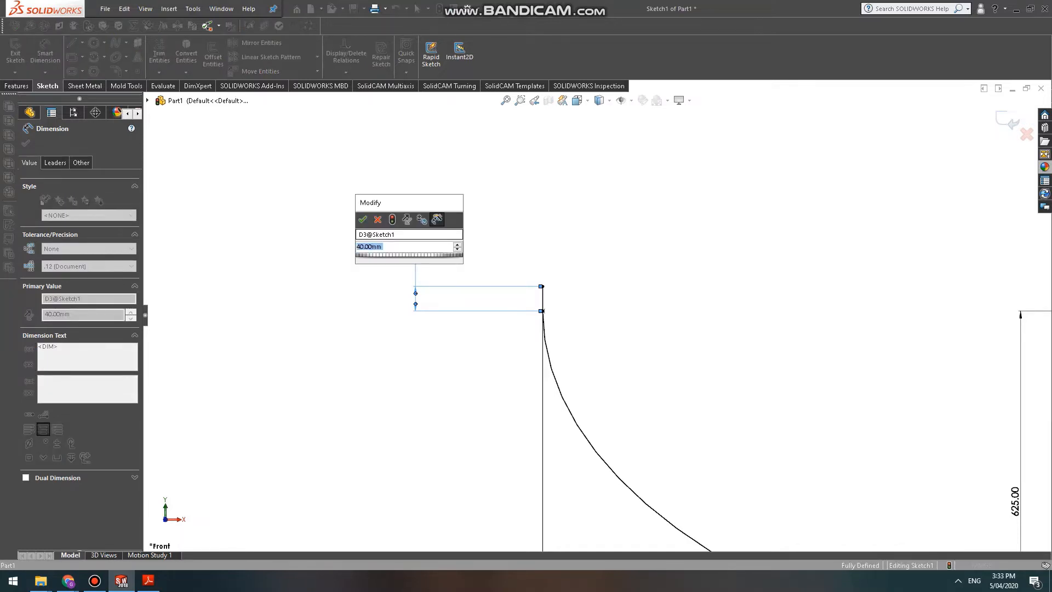
pyautogui.write('60')
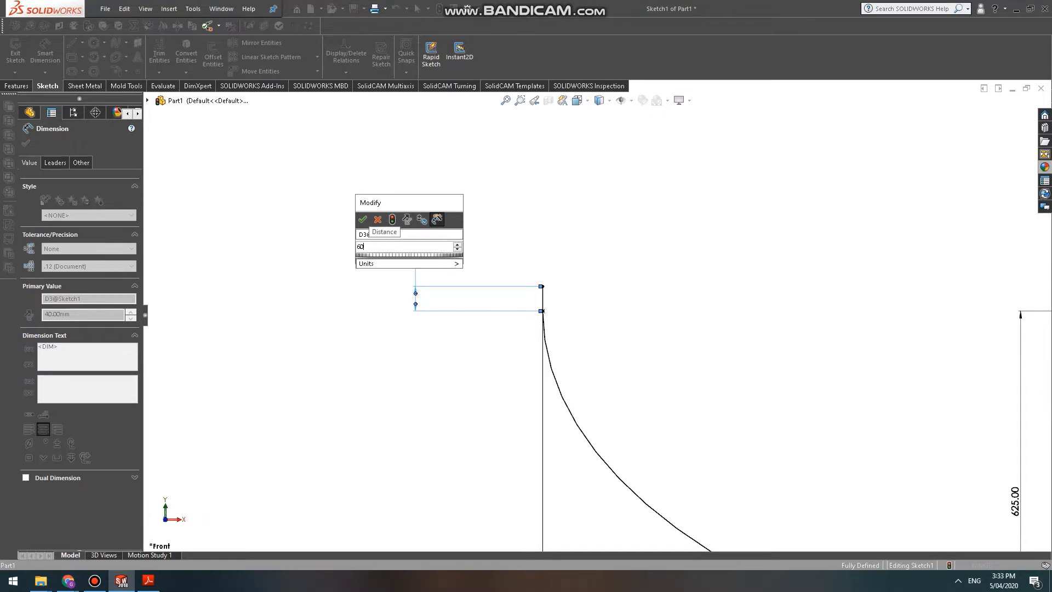
pyautogui.press('Return')
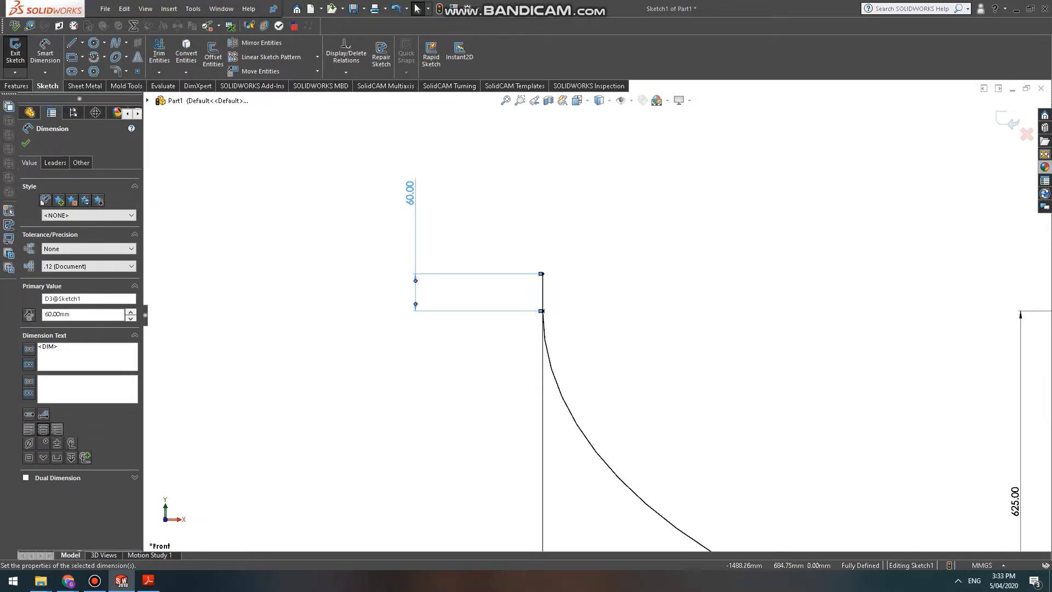
# Set the short vertical line's length to 80 mm.
pyautogui.doubleClick(410, 192)
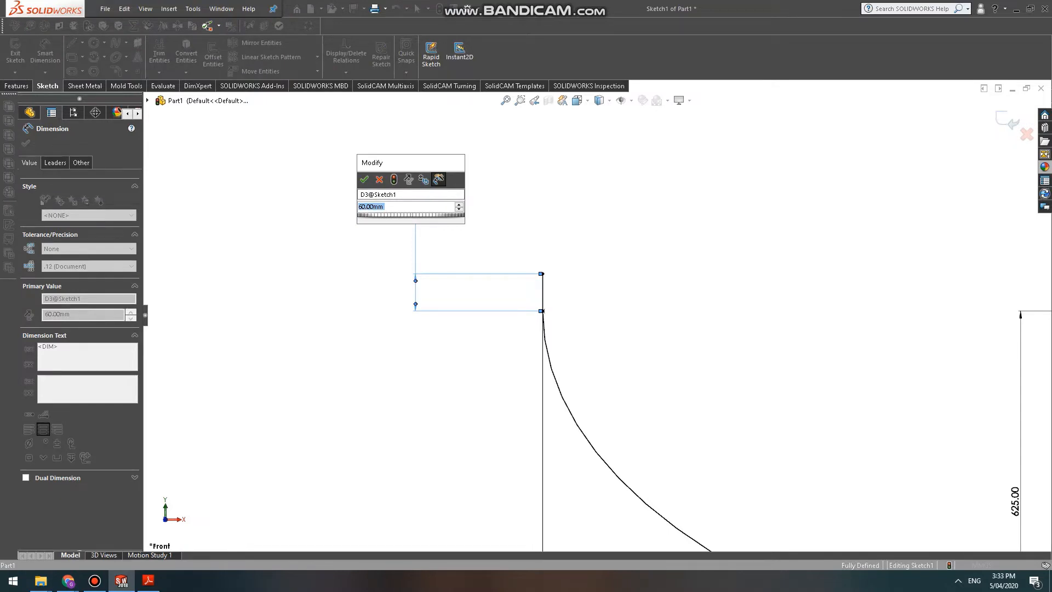
pyautogui.write('80')
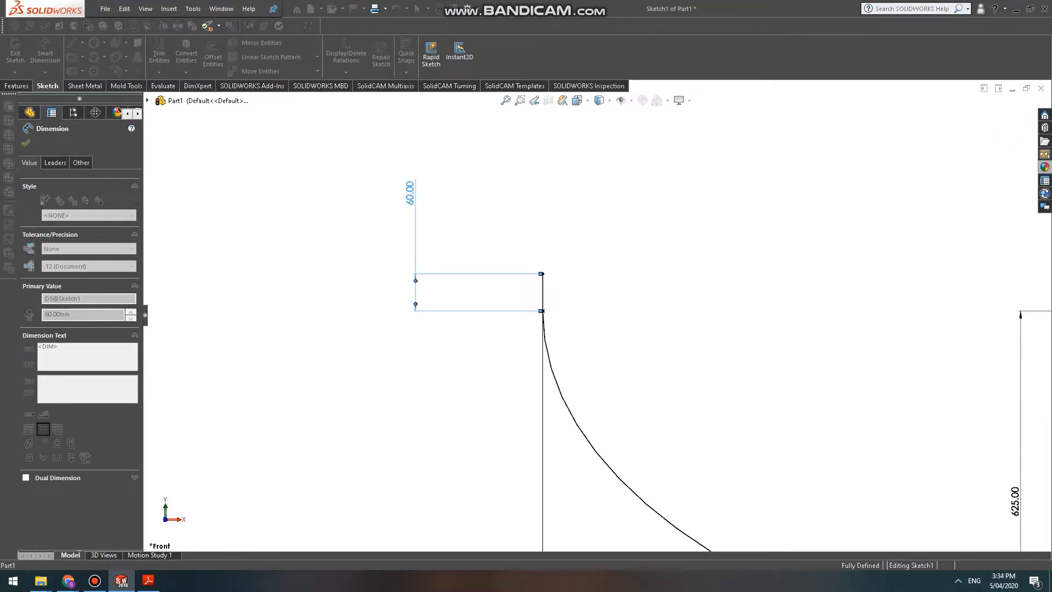
pyautogui.click(364, 179)
pyautogui.scroll(4, 500, 367)
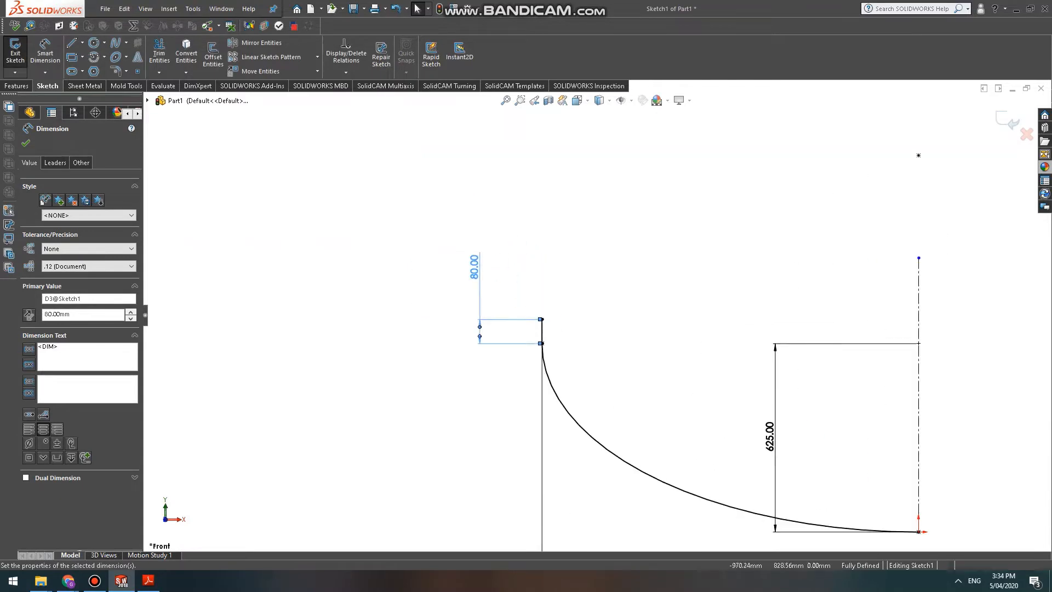
pyautogui.scroll(-3, 685, 535)
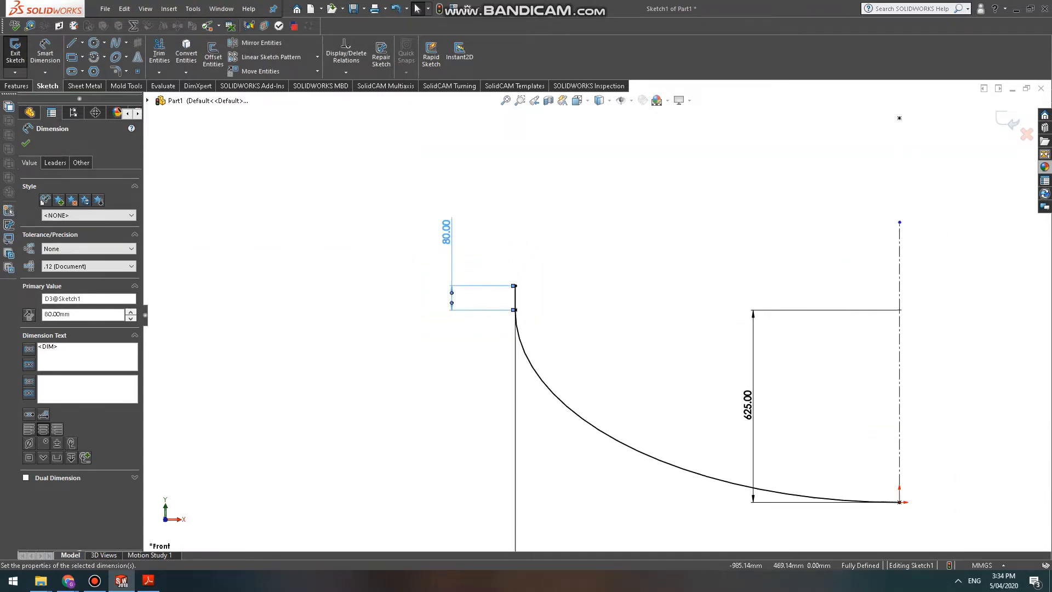
# Set the length of the short vertical line above the elliptical arc back to 40 mm.
pyautogui.hotkey('ctrl', 'Left')
pyautogui.hotkey('ctrl', 'Up')
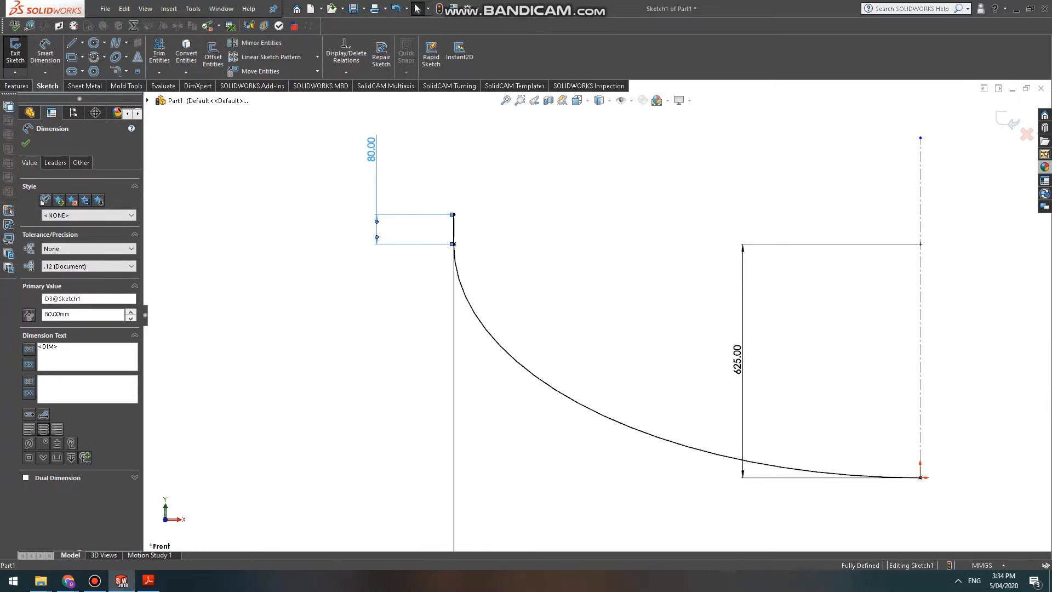
pyautogui.doubleClick(371, 149)
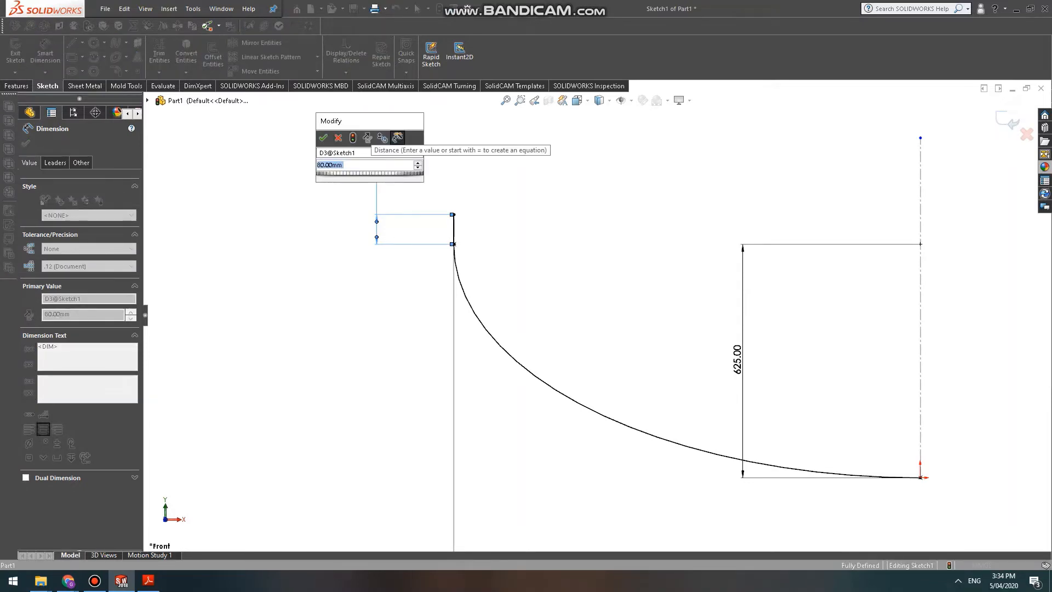
pyautogui.write('40')
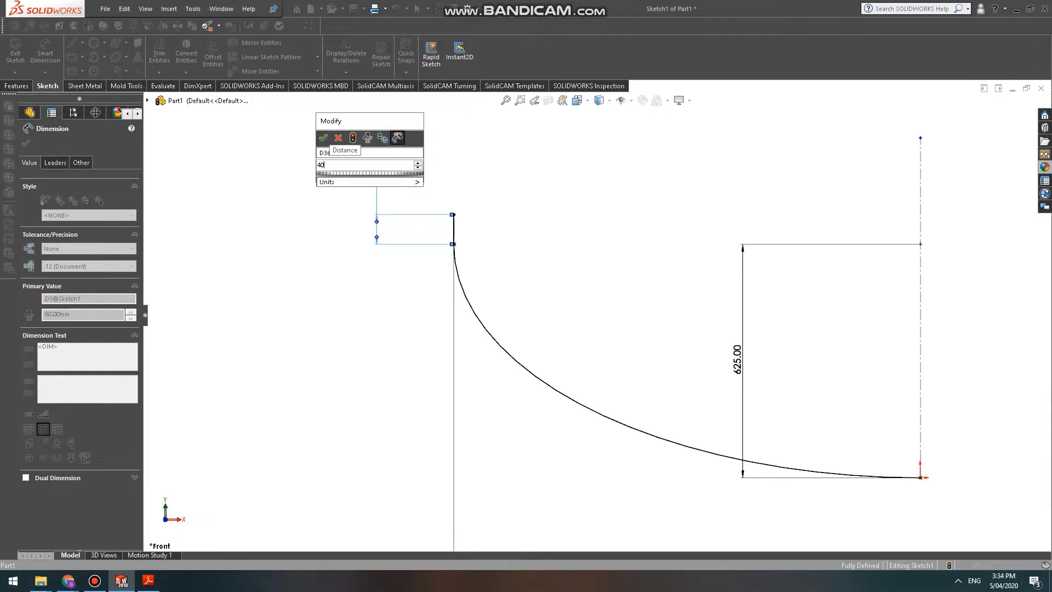
pyautogui.press('Return')
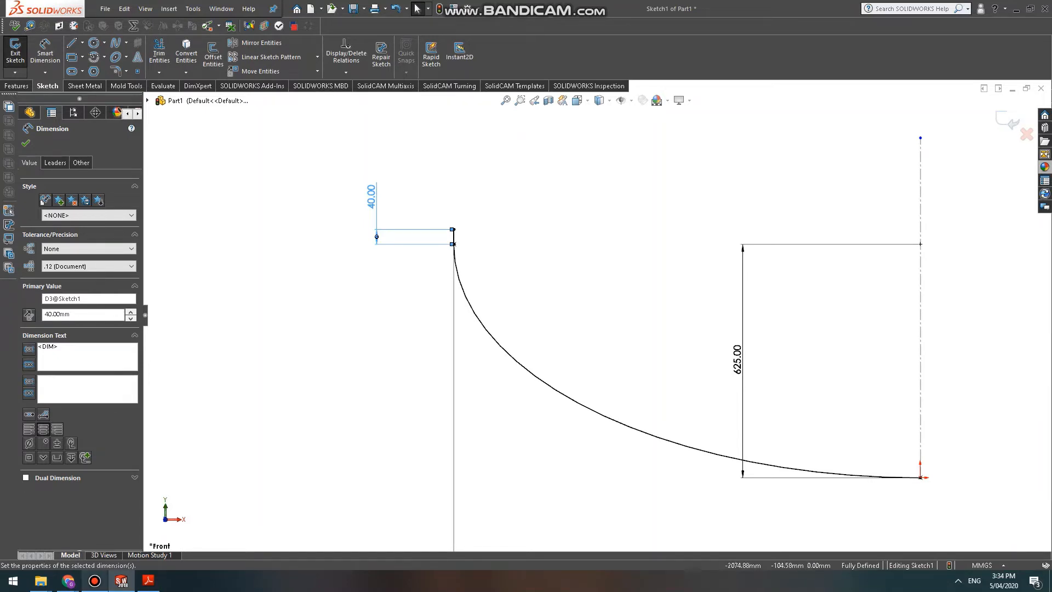
pyautogui.moveTo(95, 581)
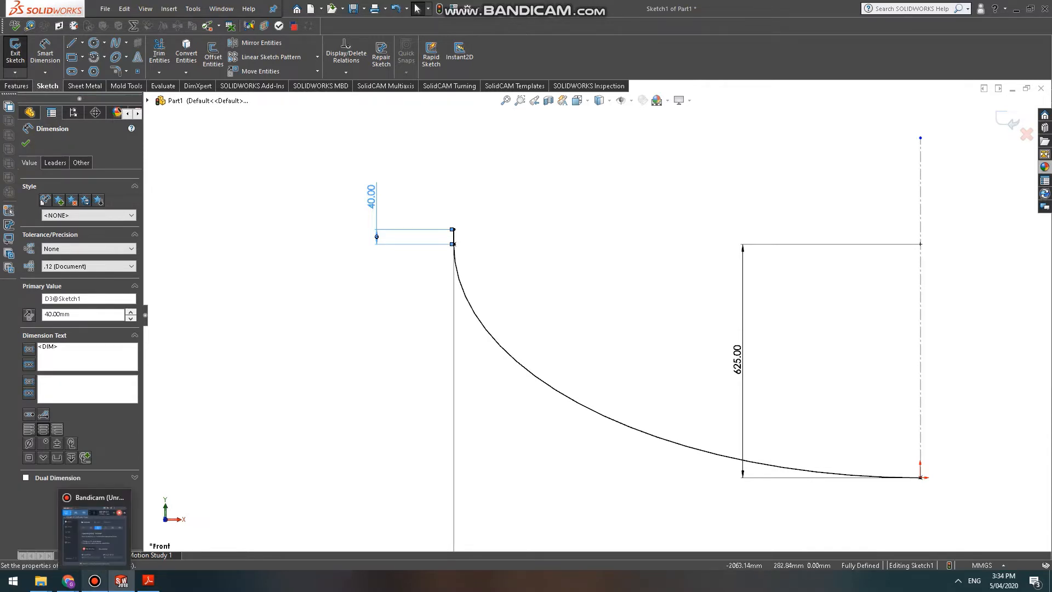
pyautogui.click(95, 581)
pyautogui.click(95, 580)
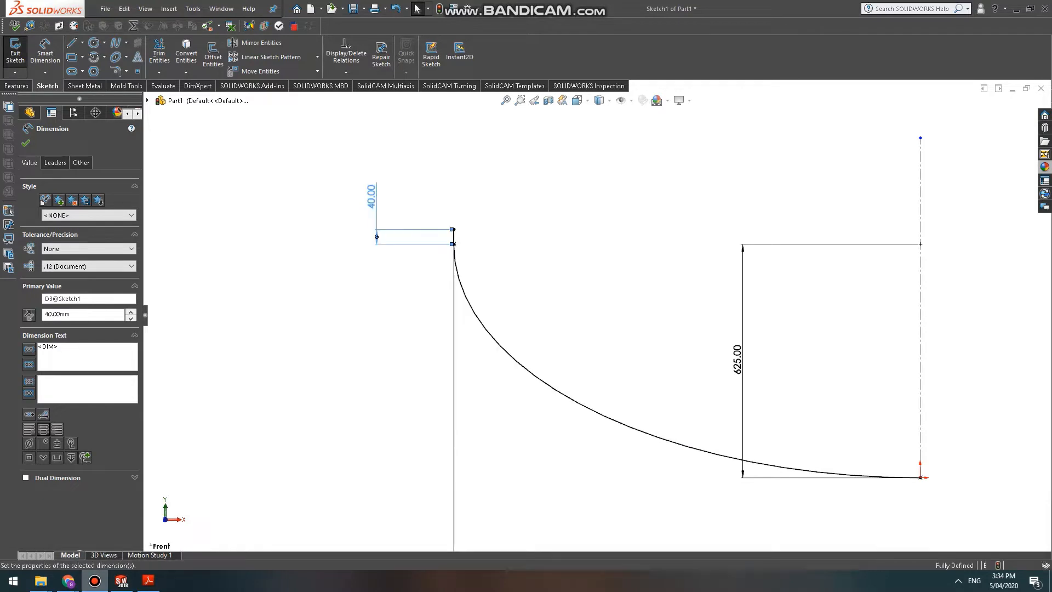
pyautogui.click(95, 581)
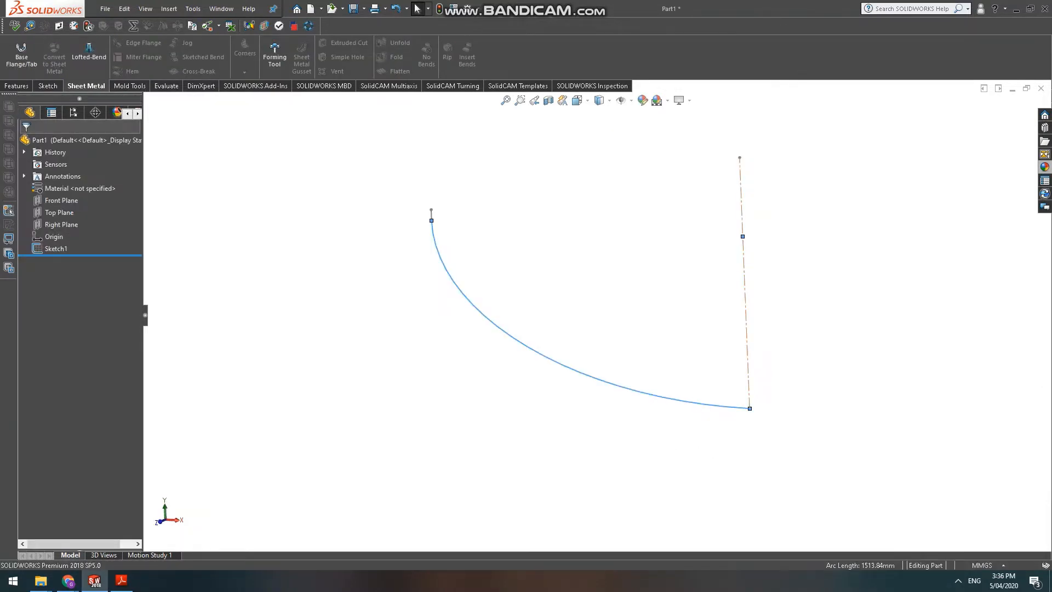
# Reopen the elliptical profile sketch for editing and orient it to the front view.
pyautogui.click(434, 237)
pyautogui.click(464, 183)
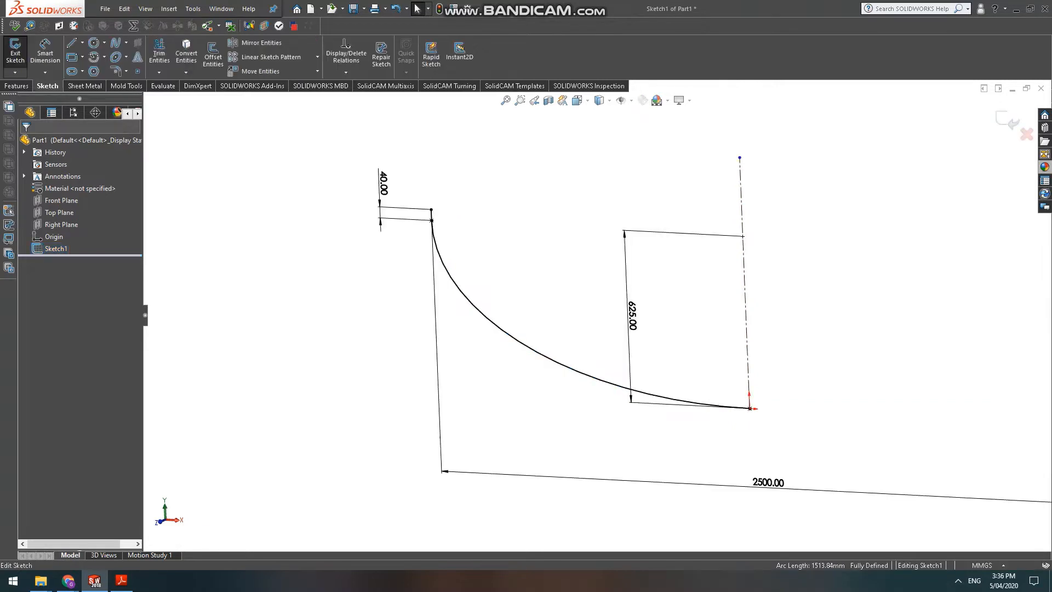
pyautogui.click(577, 101)
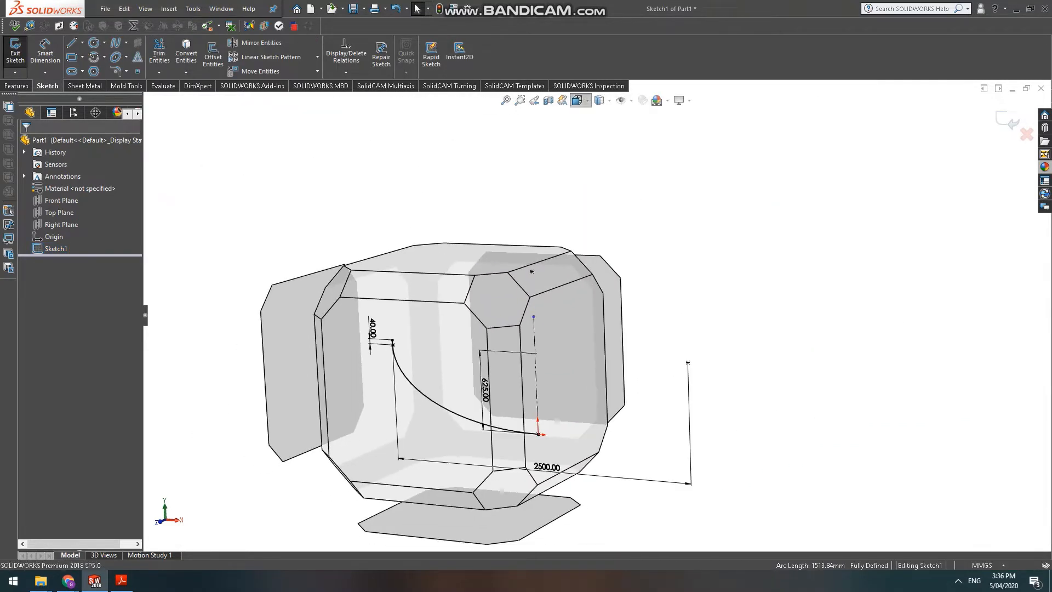
pyautogui.hotkey('ctrl', '1')
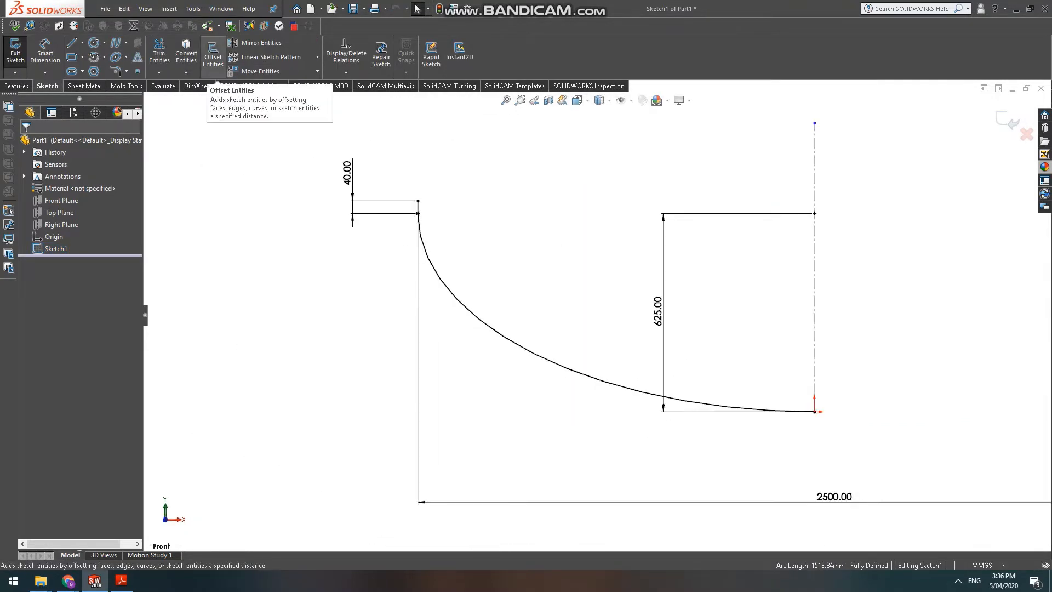
# Set up a 10 mm chain offset of the short flange line and elliptical arc, reversed toward the outside of the head.
pyautogui.click(214, 54)
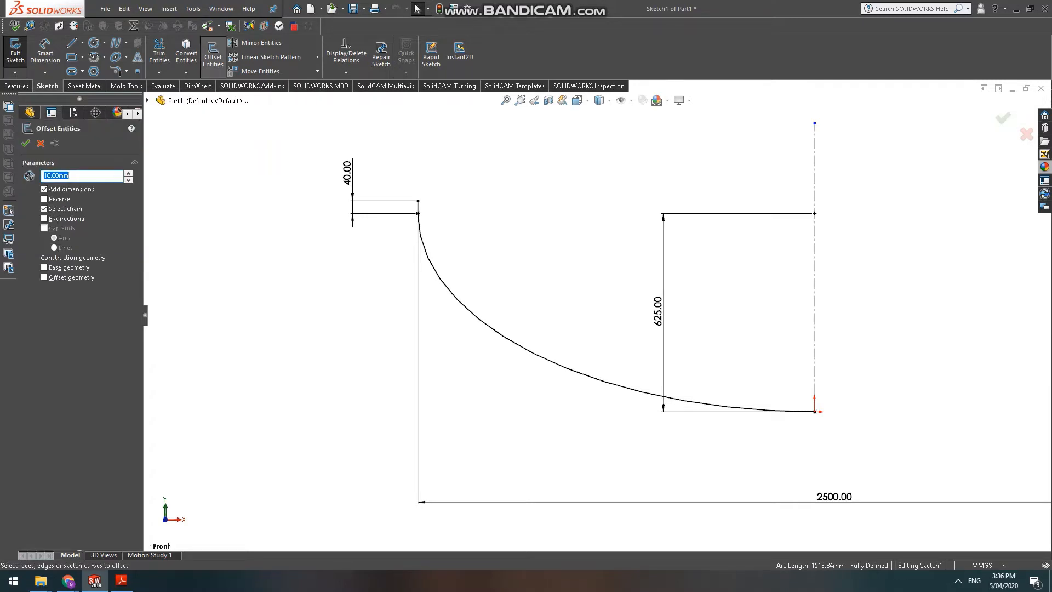
pyautogui.click(418, 207)
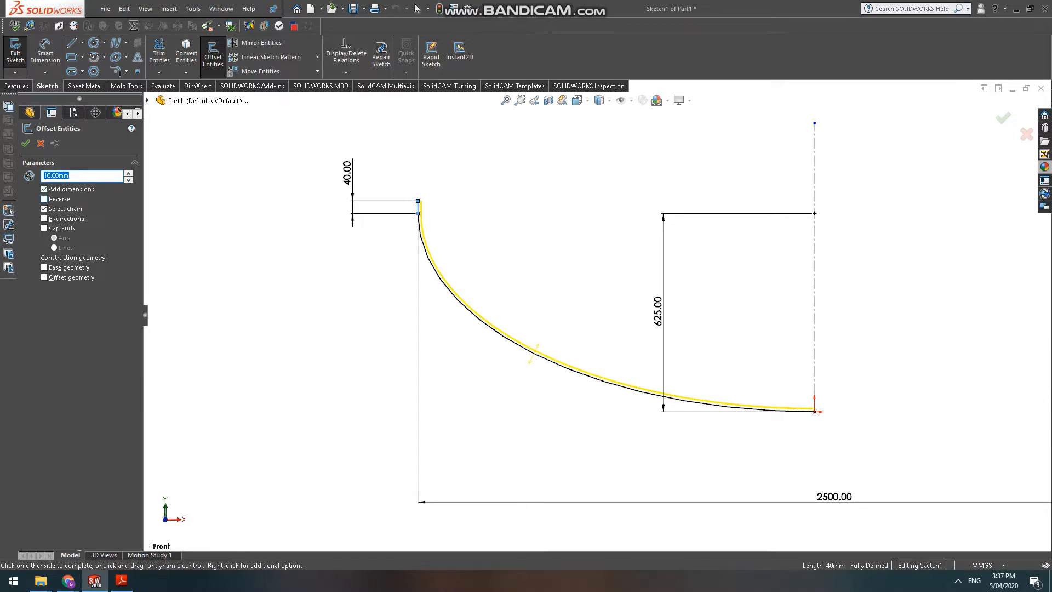
pyautogui.scroll(-7, 401, 190)
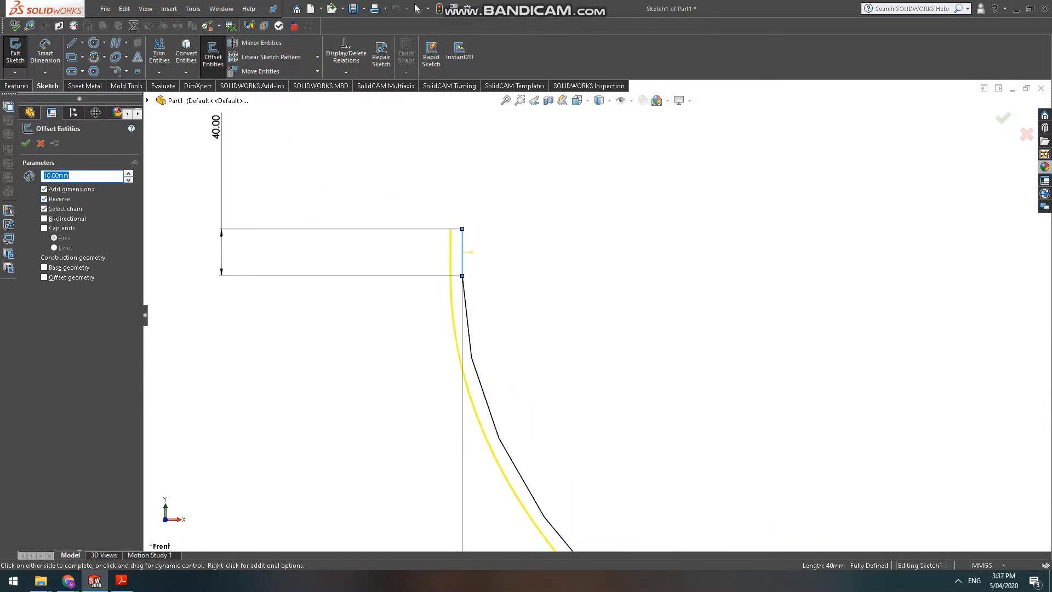
# Switch to Adobe Reader and examine the internal-diameter head drawing (Черт. 2) of GOST 6533-78 for the wall thickness side.
pyautogui.click(121, 580)
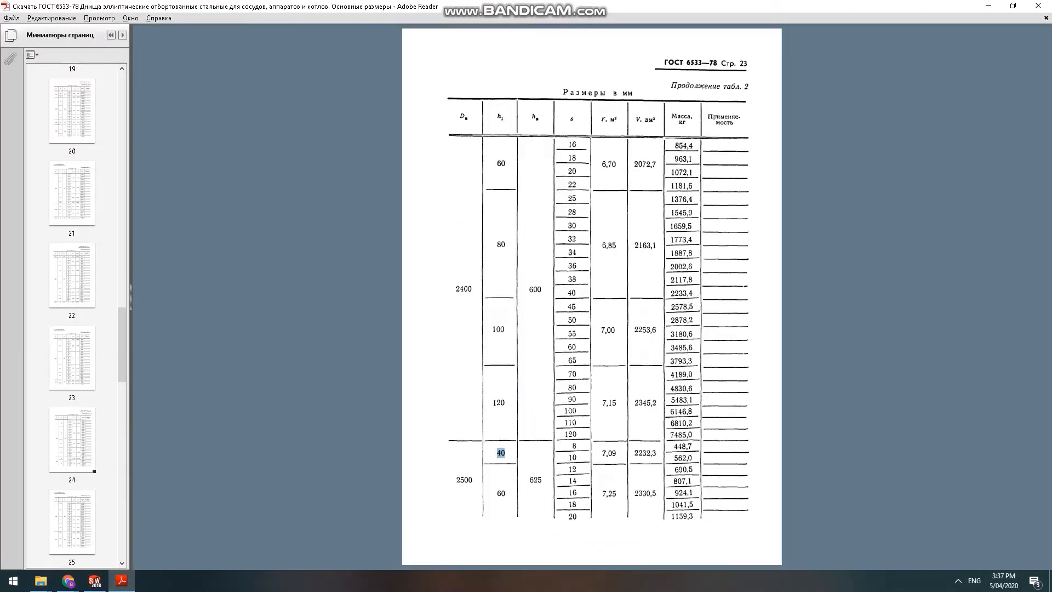
pyautogui.scroll(18, 592, 296)
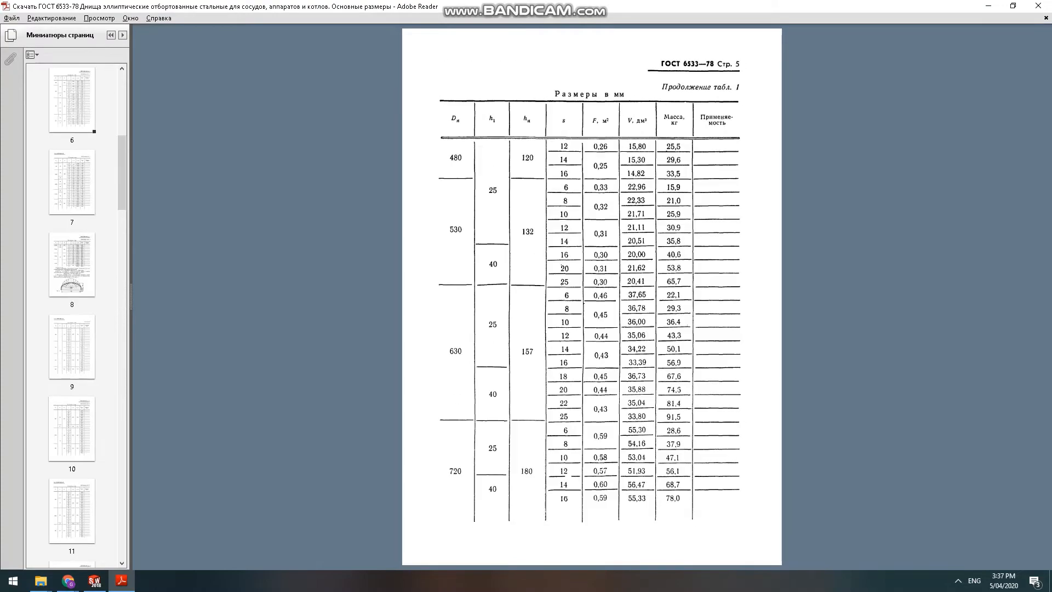
pyautogui.scroll(-2, 592, 296)
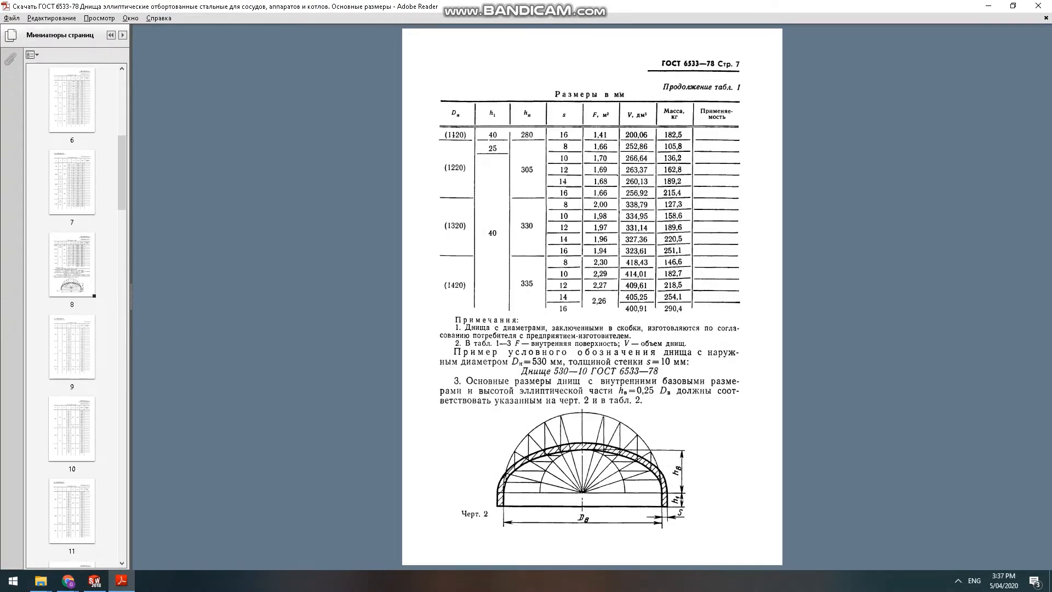
pyautogui.scroll(-3, 592, 295)
pyautogui.keyDown('ctrl'); pyautogui.scroll(4, 592, 296); pyautogui.keyUp('ctrl')
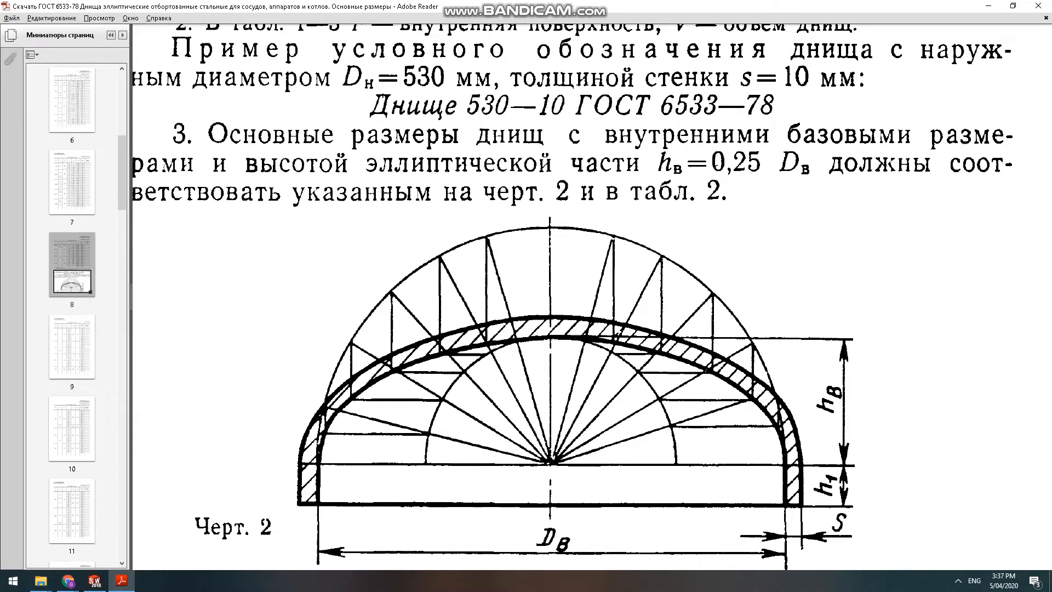
# Return to SOLIDWORKS and apply the 10 mm offset on the outer side of the flange line and elliptical arc.
pyautogui.hotkey('alt', 'Tab')
pyautogui.scroll(-2, 482, 362)
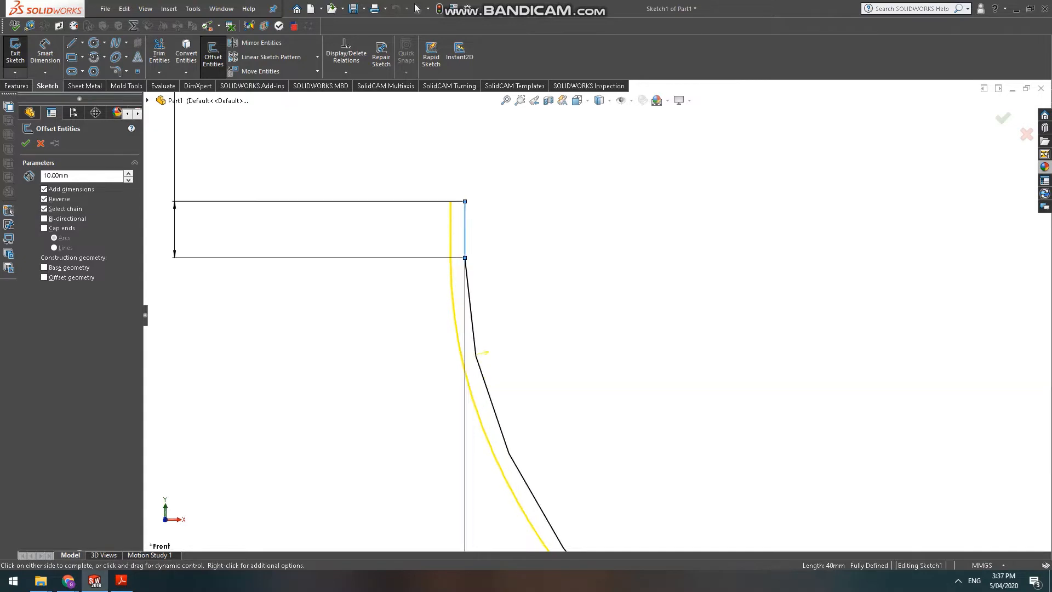
pyautogui.scroll(6, 594, 314)
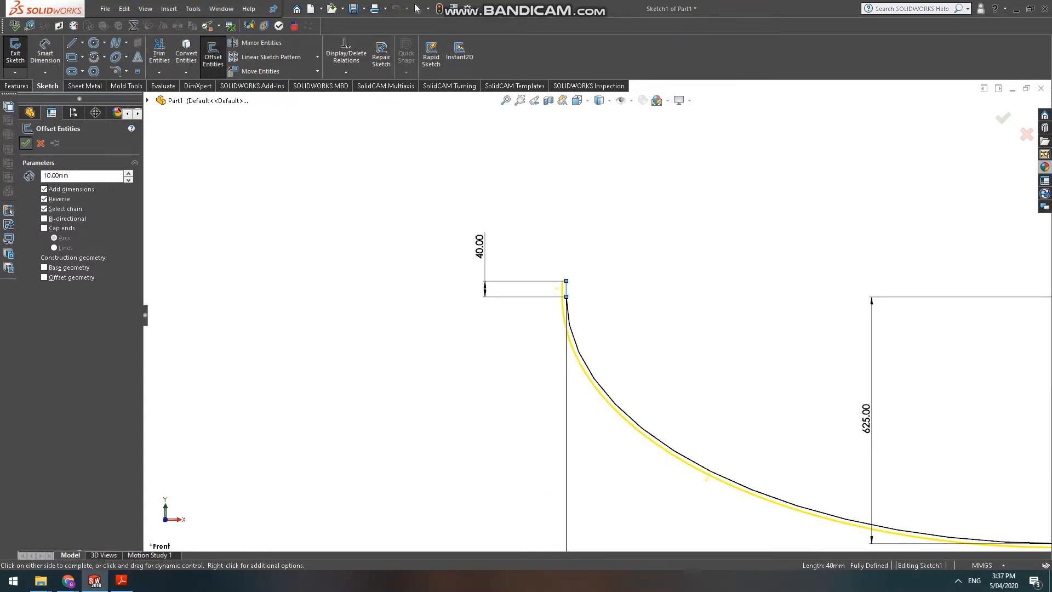
pyautogui.click(25, 143)
# Close the wall profile with a vertical line from the origin to the outer arc's end and a horizontal line across the flange's upper ends.
pyautogui.scroll(3, 597, 316)
pyautogui.scroll(-10, 926, 477)
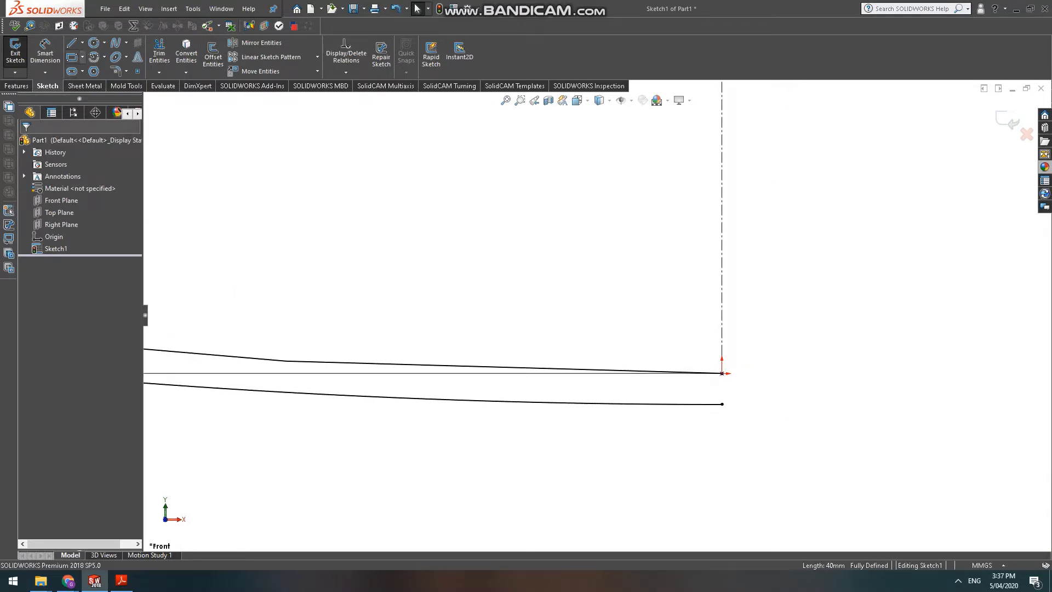
pyautogui.click(72, 43)
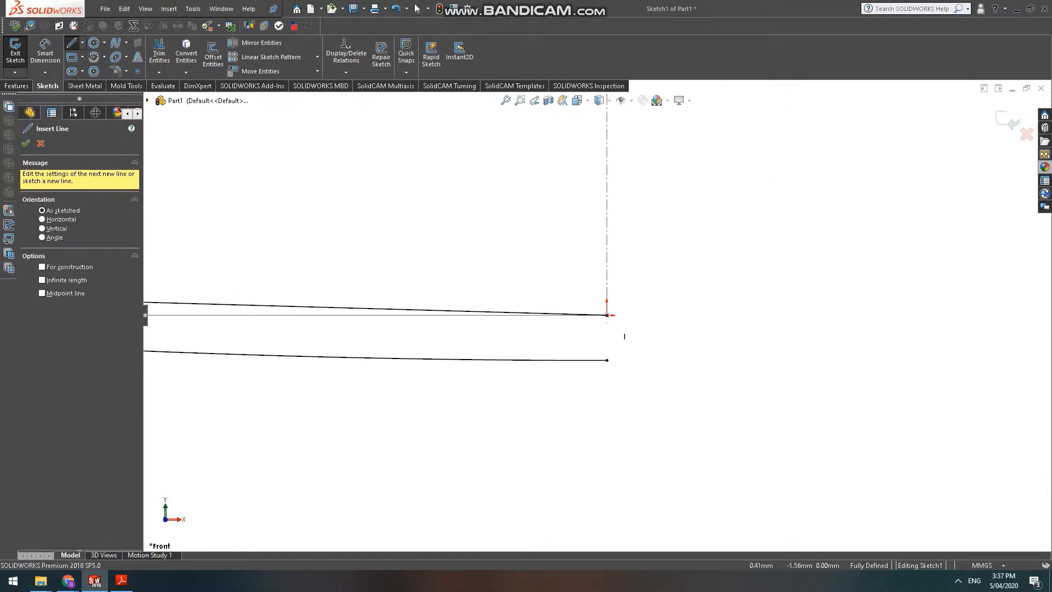
pyautogui.click(607, 315)
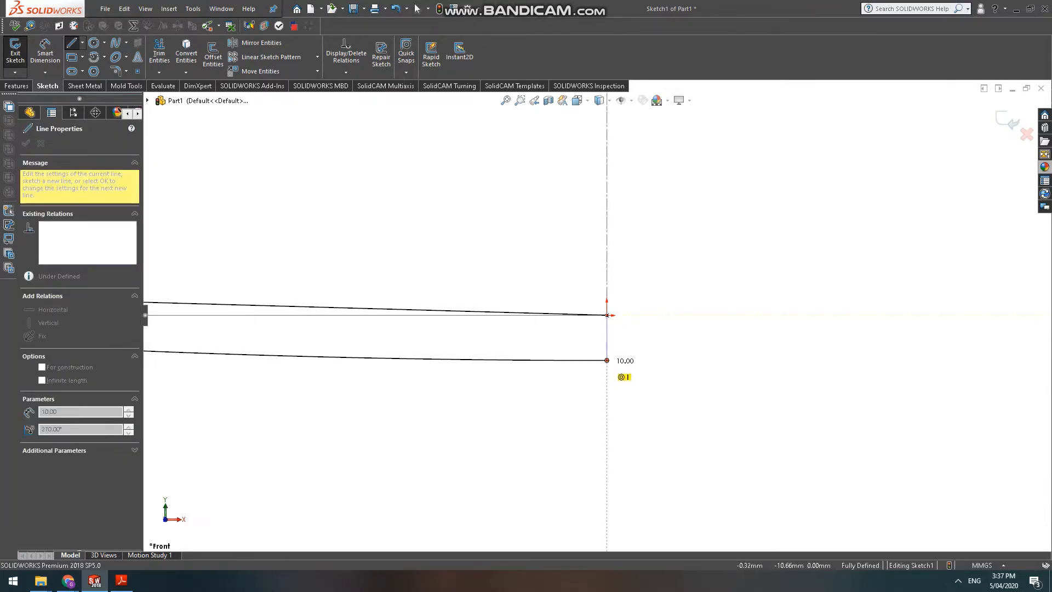
pyautogui.click(606, 360)
pyautogui.scroll(8, 600, 329)
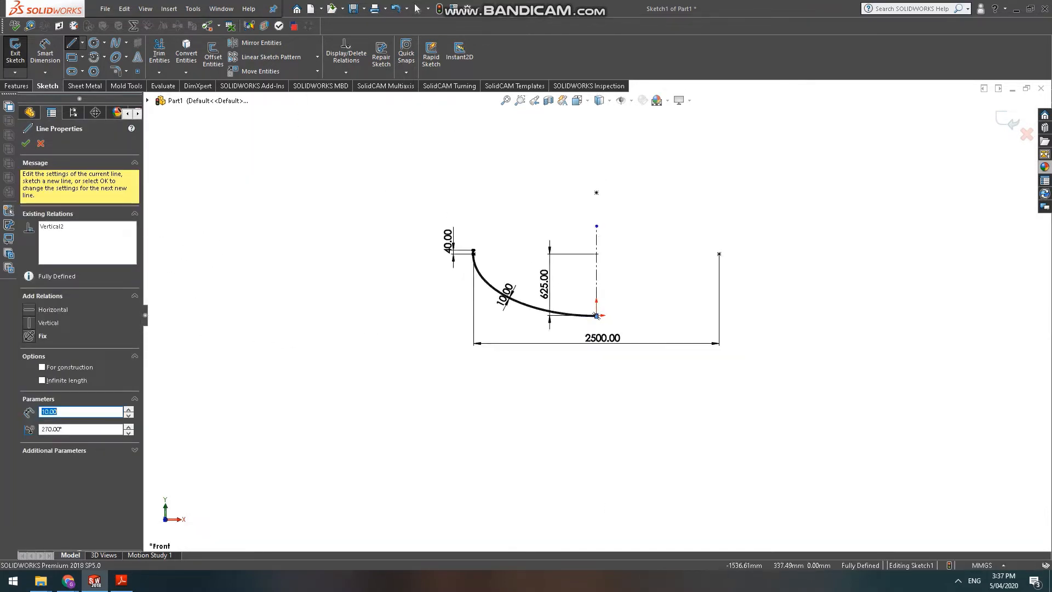
pyautogui.scroll(-5, 473, 253)
pyautogui.scroll(-4, 473, 253)
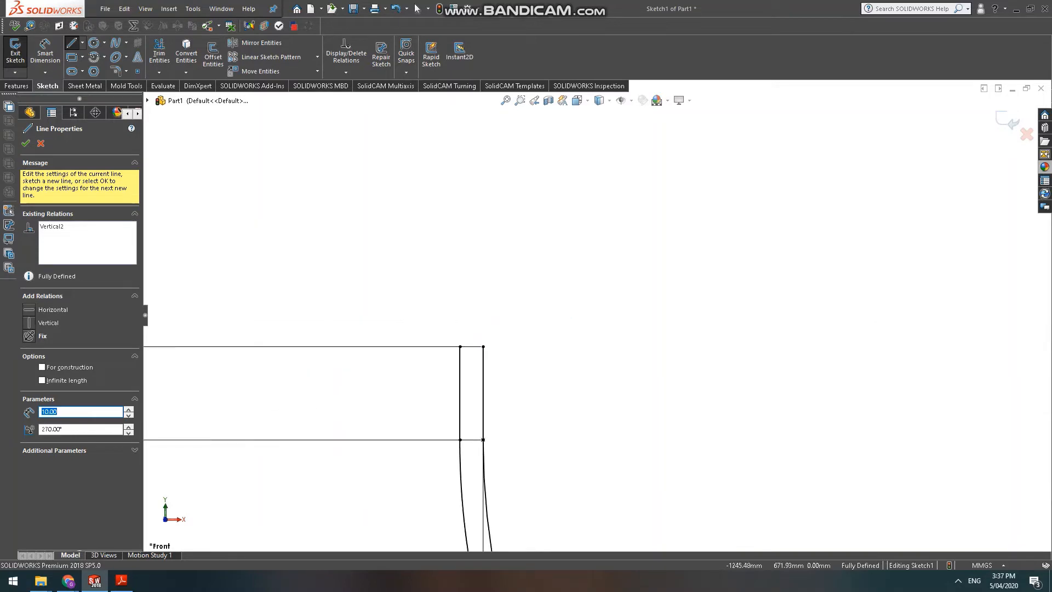
pyautogui.click(483, 346)
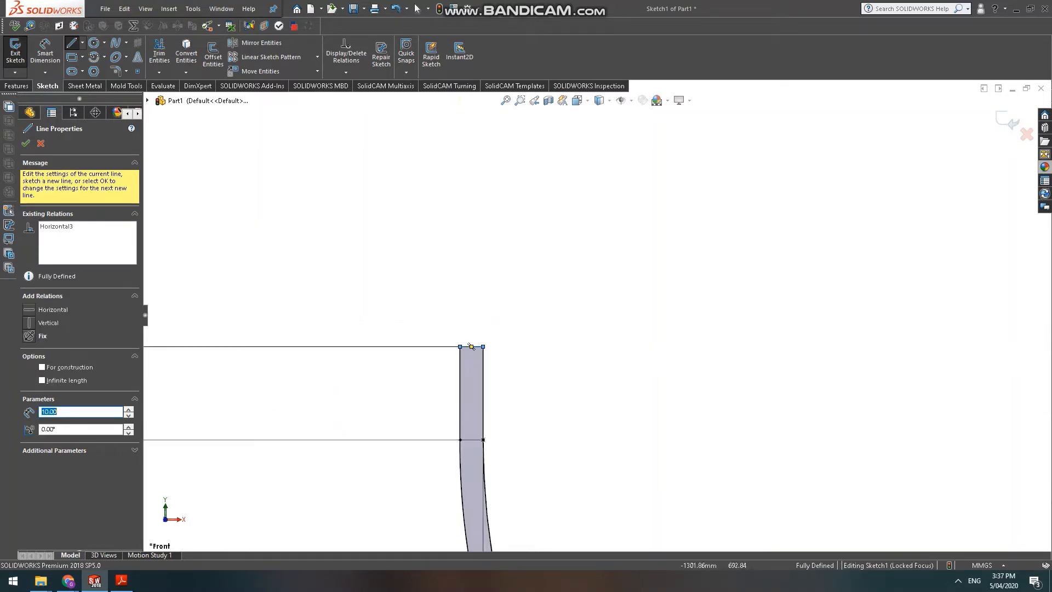
# Revolve the closed wall profile 360 degrees about the vertical centerline to form the solid head.
pyautogui.click(17, 85)
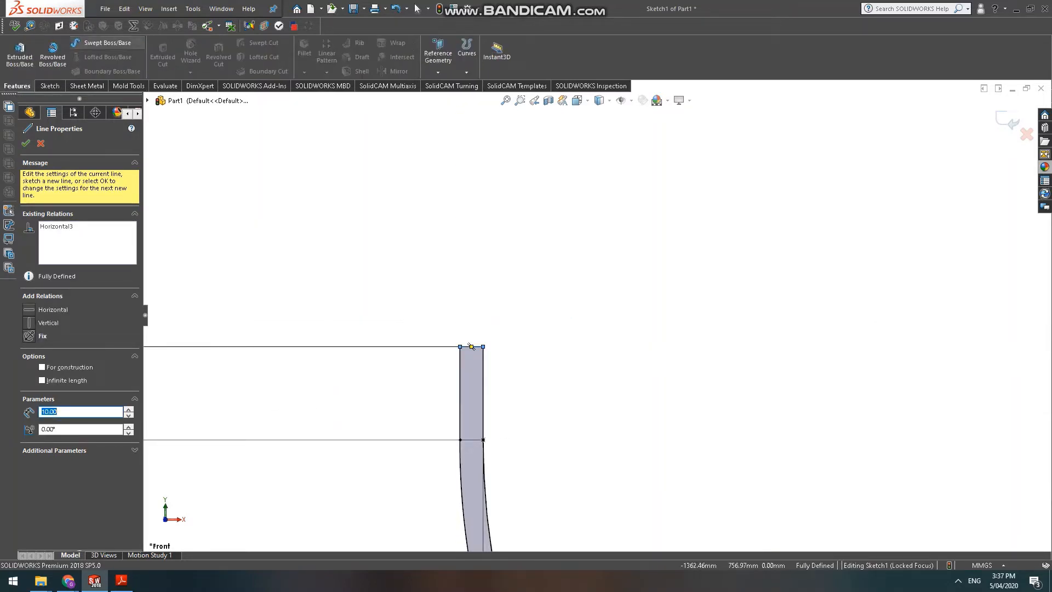
pyautogui.click(53, 55)
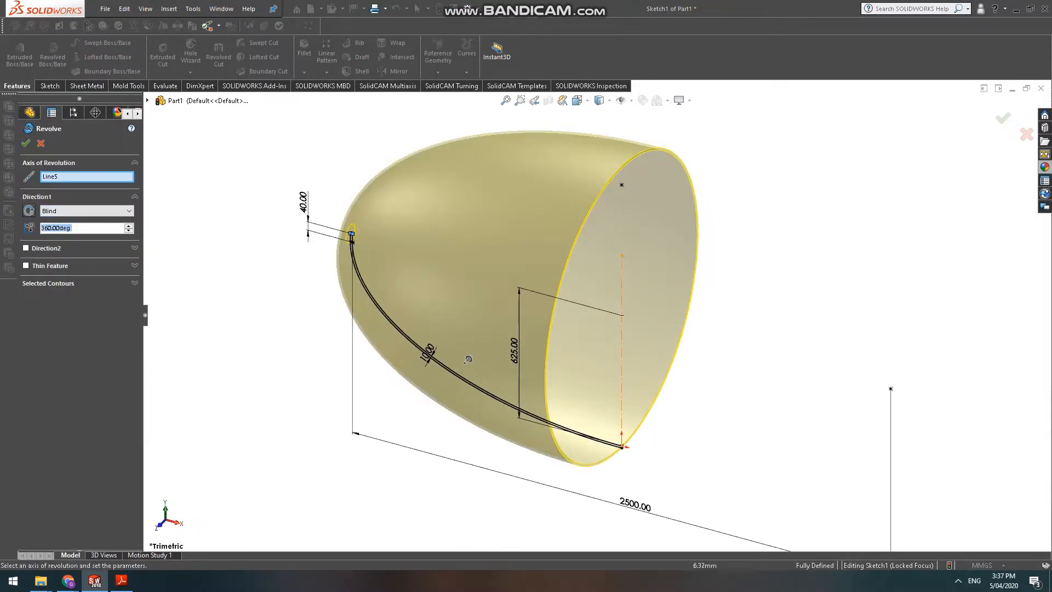
pyautogui.click(621, 340)
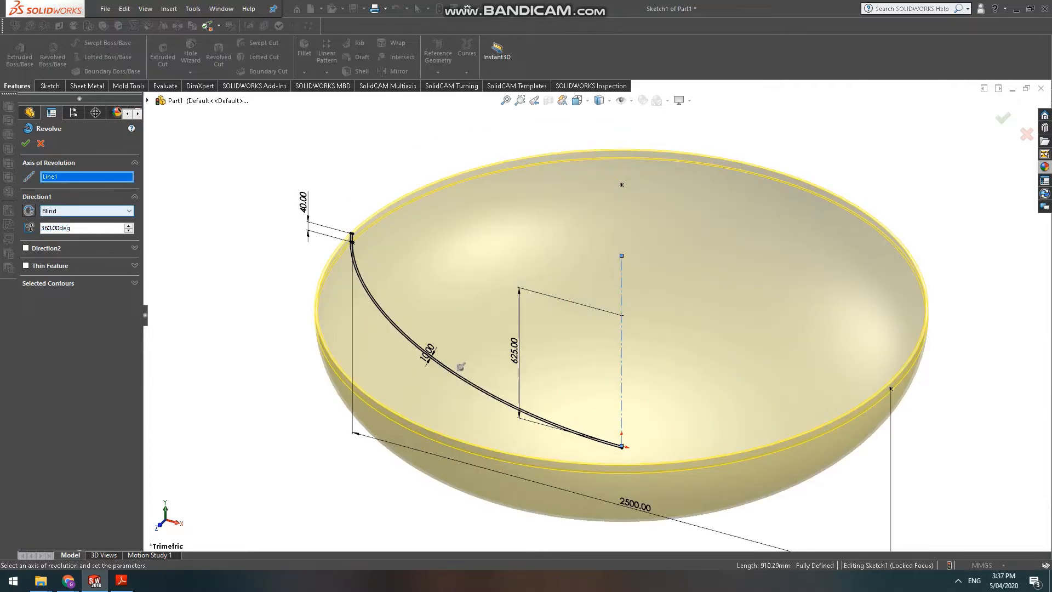
pyautogui.click(25, 143)
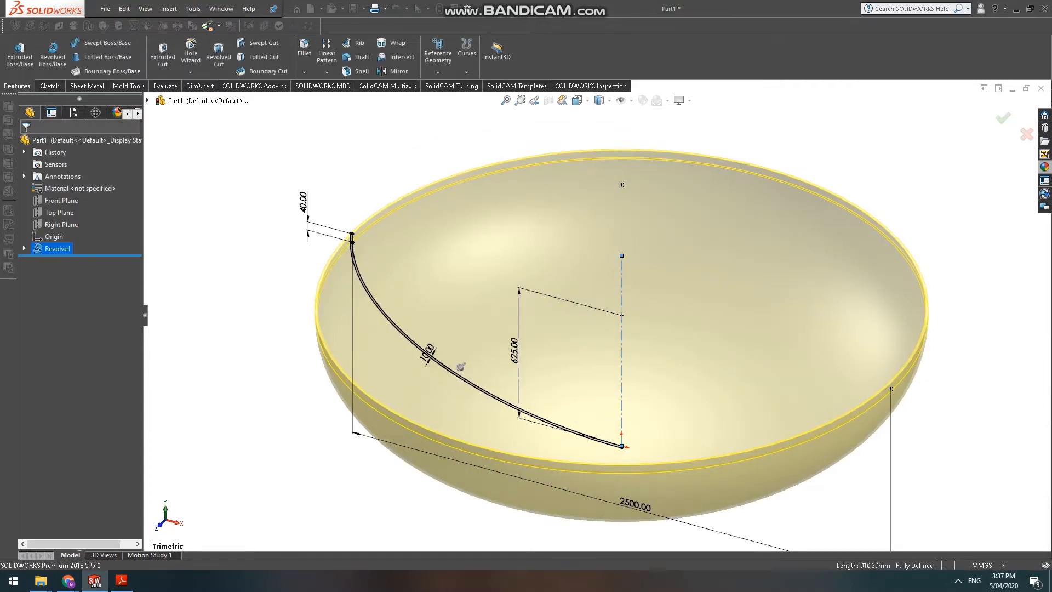
# Examine the revolved head's rim, straight flange and inner elliptical surface from several angles.
pyautogui.moveTo(511, 355)
pyautogui.mouseDown(button='middle')
pyautogui.moveTo(517, 328)
pyautogui.moveTo(520, 351)
pyautogui.mouseUp(button='middle')
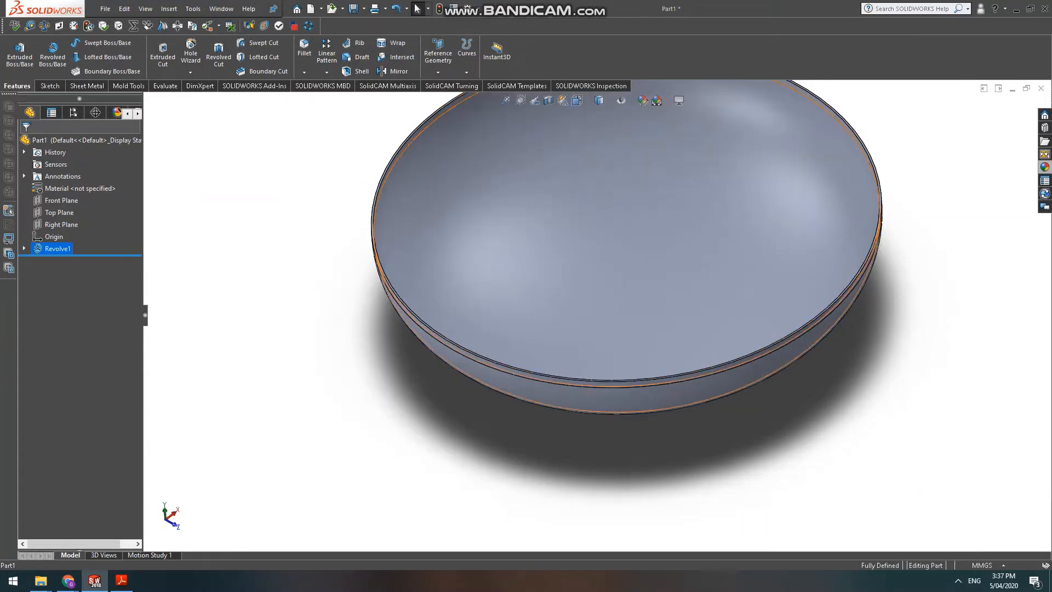
pyautogui.scroll(4, 558, 285)
pyautogui.scroll(-4, 559, 285)
pyautogui.moveTo(564, 298)
pyautogui.mouseDown(button='middle')
pyautogui.moveTo(569, 285)
pyautogui.moveTo(573, 298)
pyautogui.mouseUp(button='middle')
pyautogui.scroll(2, 571, 288)
pyautogui.scroll(-3, 573, 298)
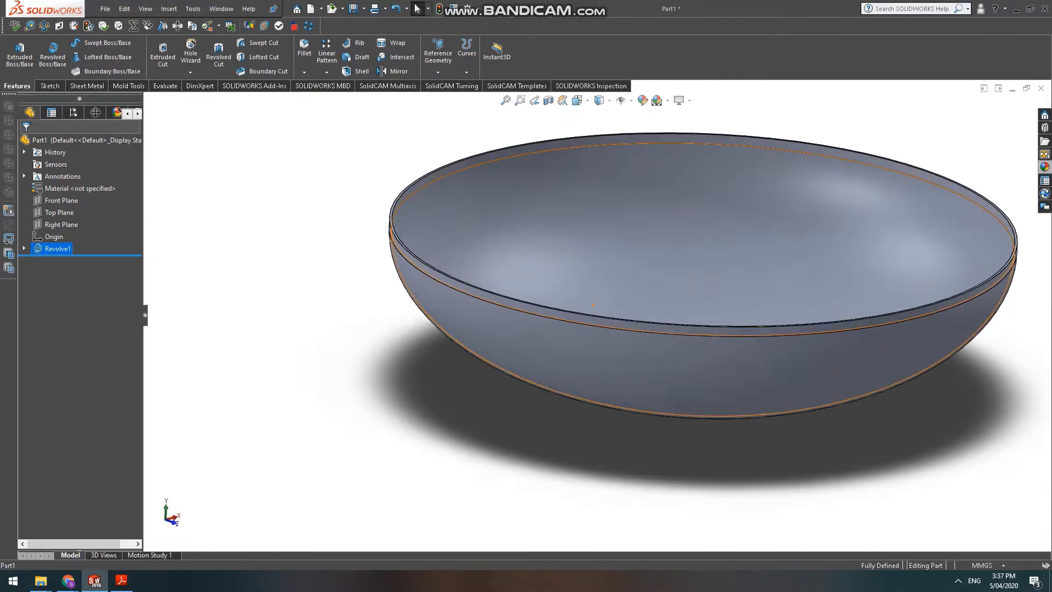
pyautogui.scroll(-2, 573, 298)
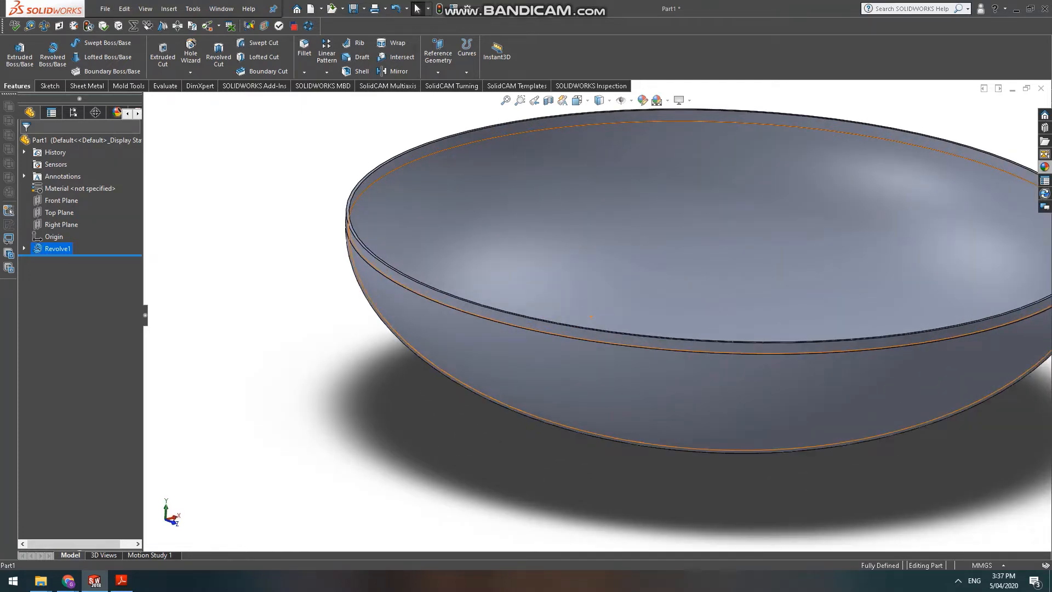
pyautogui.scroll(3, 591, 317)
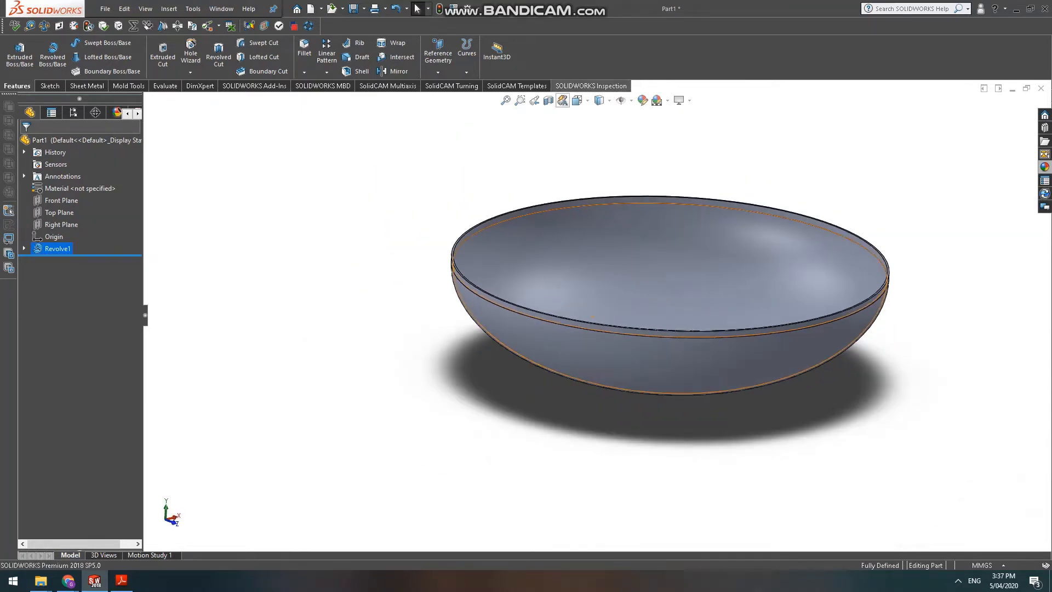
pyautogui.scroll(-3, 563, 197)
pyautogui.scroll(-2, 564, 197)
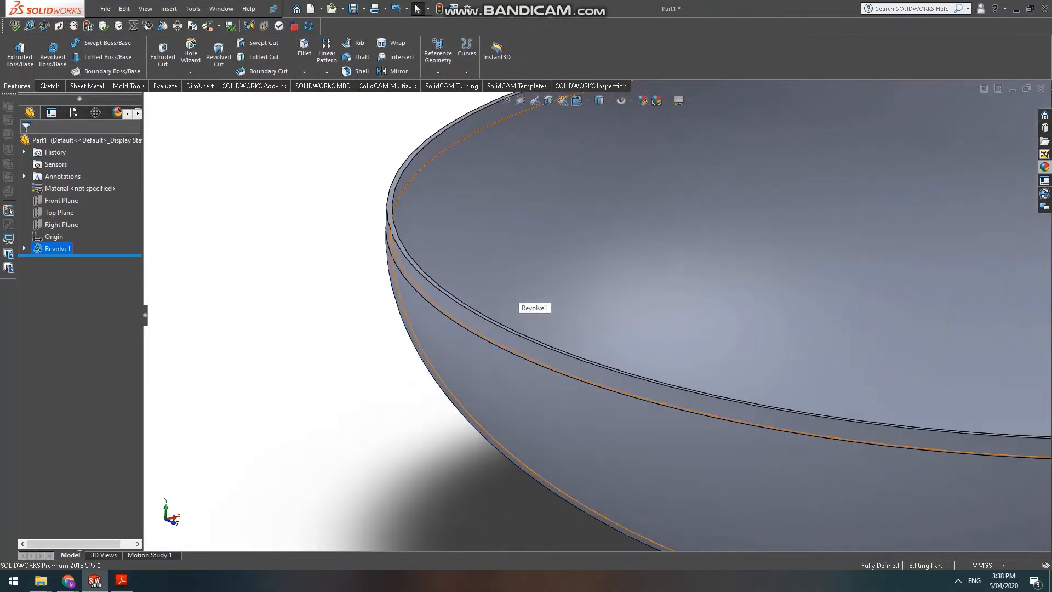
pyautogui.scroll(4, 534, 299)
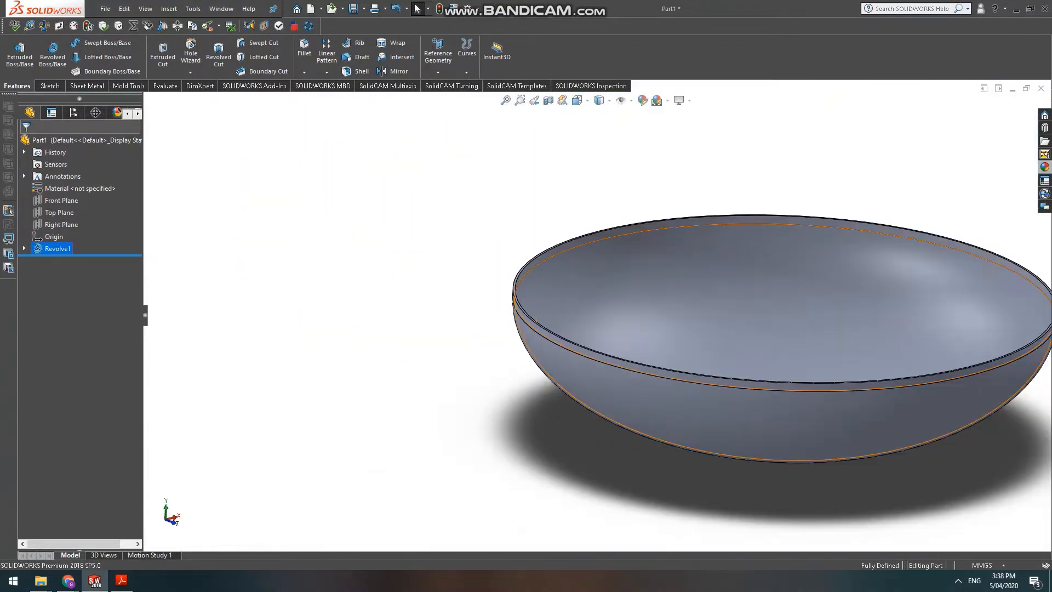
pyautogui.scroll(-1, 534, 298)
pyautogui.scroll(-2, 630, 329)
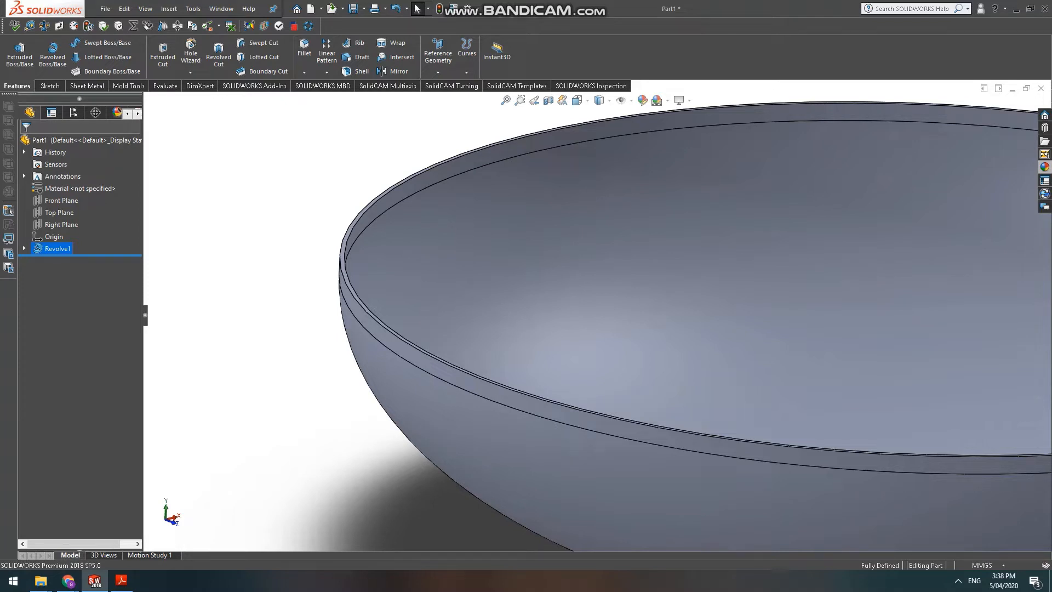
pyautogui.scroll(-5, 645, 376)
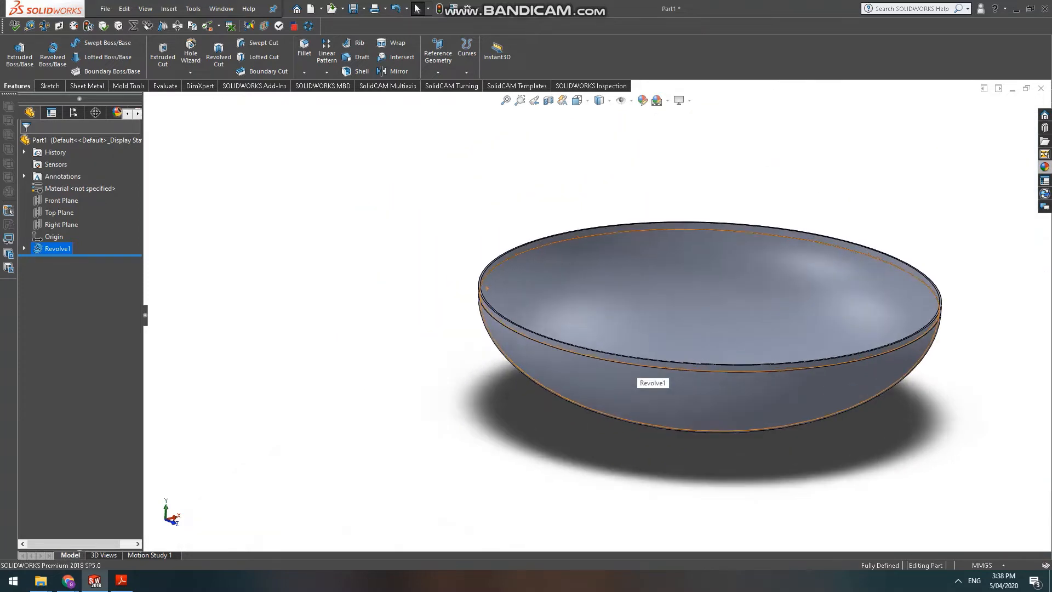
pyautogui.moveTo(646, 376); pyautogui.dragTo(494, 265, button='middle')
pyautogui.click(675, 305)
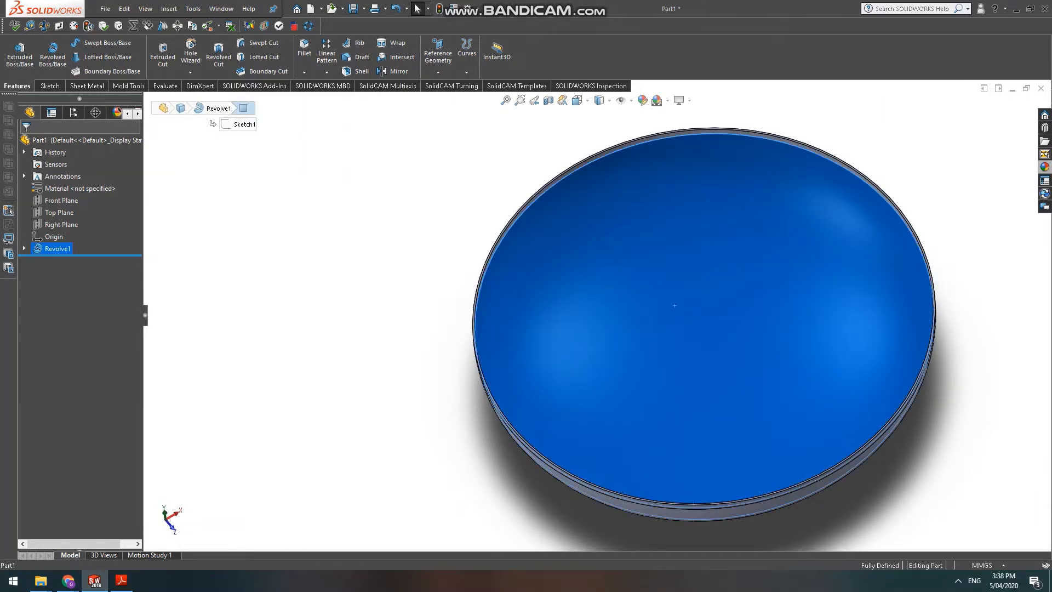
# Switch to Excel and create a blank workbook.
pyautogui.press('super')
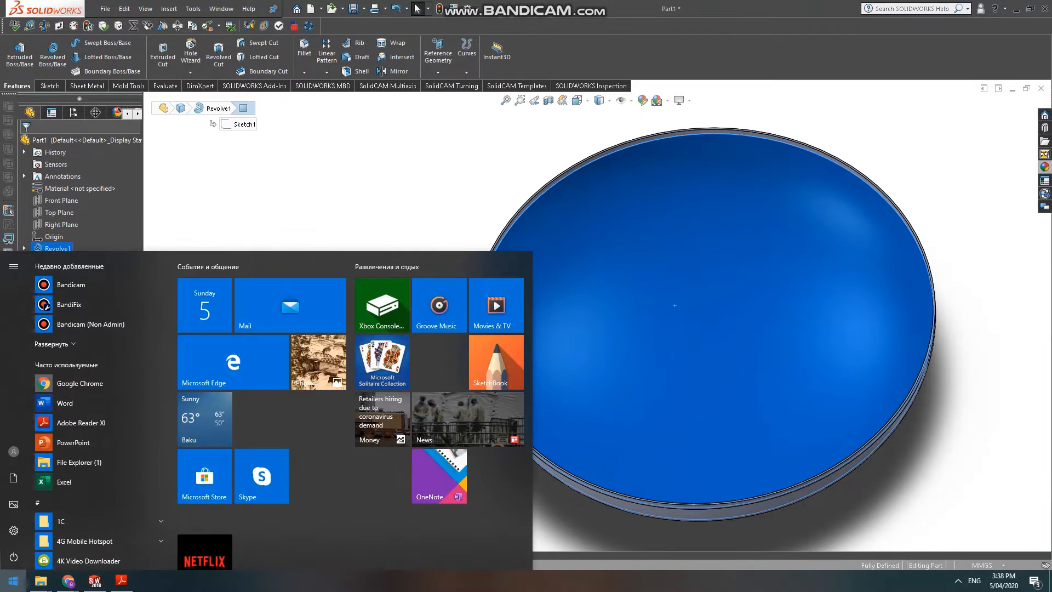
pyautogui.write('exc')
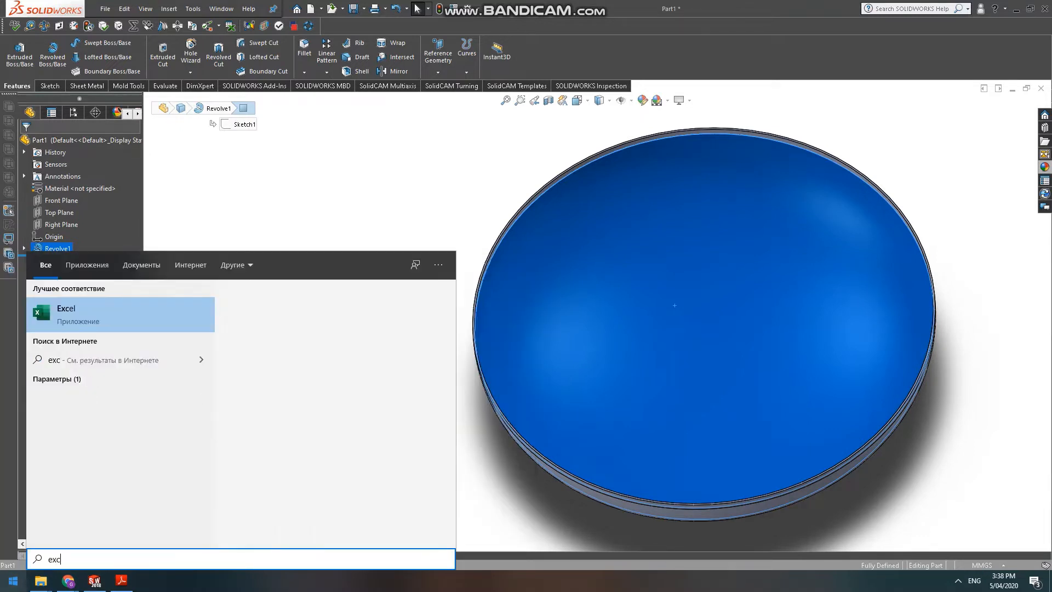
pyautogui.press('Return')
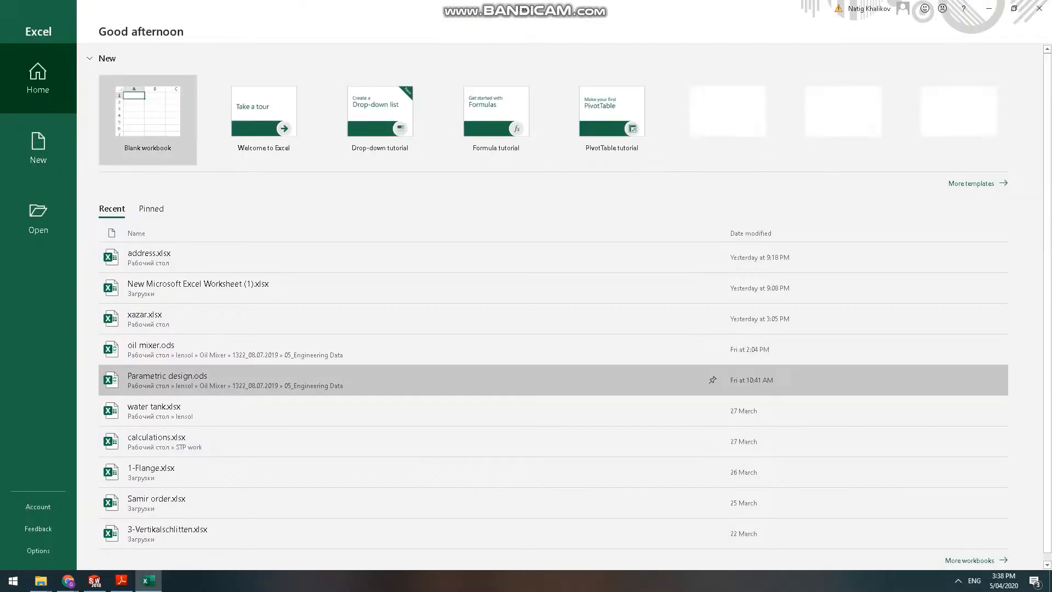
pyautogui.click(147, 119)
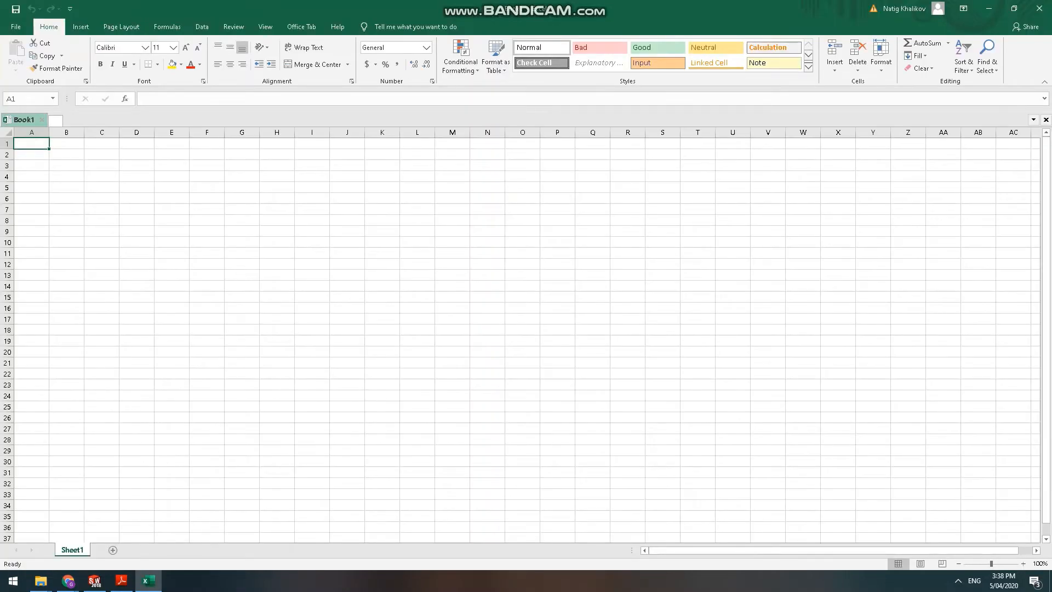
# Enter 6000 in cell H7 and 1500 in cell H8.
pyautogui.click(276, 220)
pyautogui.write('15')
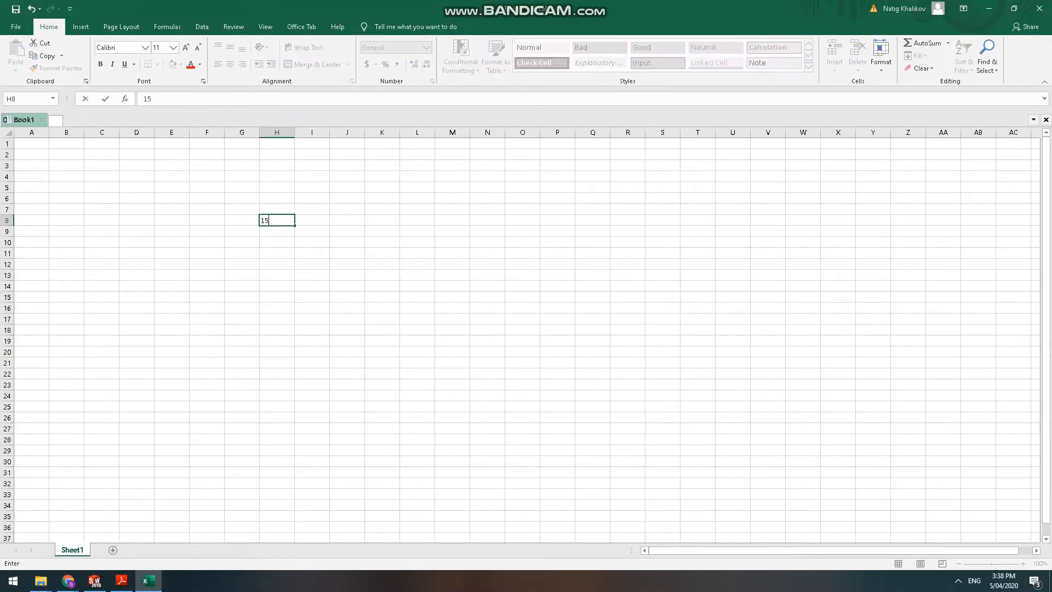
pyautogui.write('00')
pyautogui.press('Return')
pyautogui.press('Up')
pyautogui.press('Up')
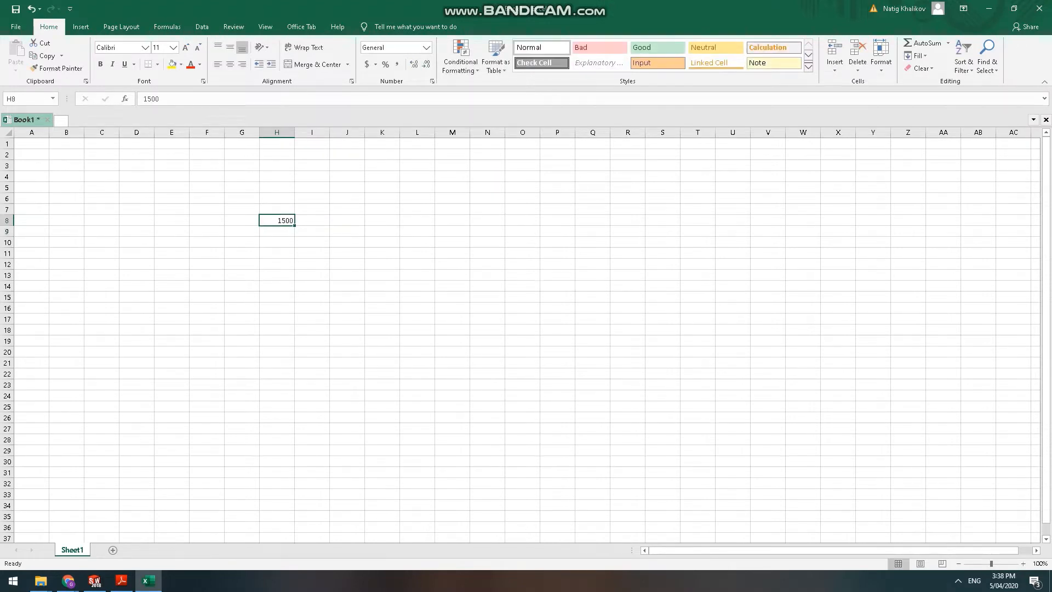
pyautogui.write('6000')
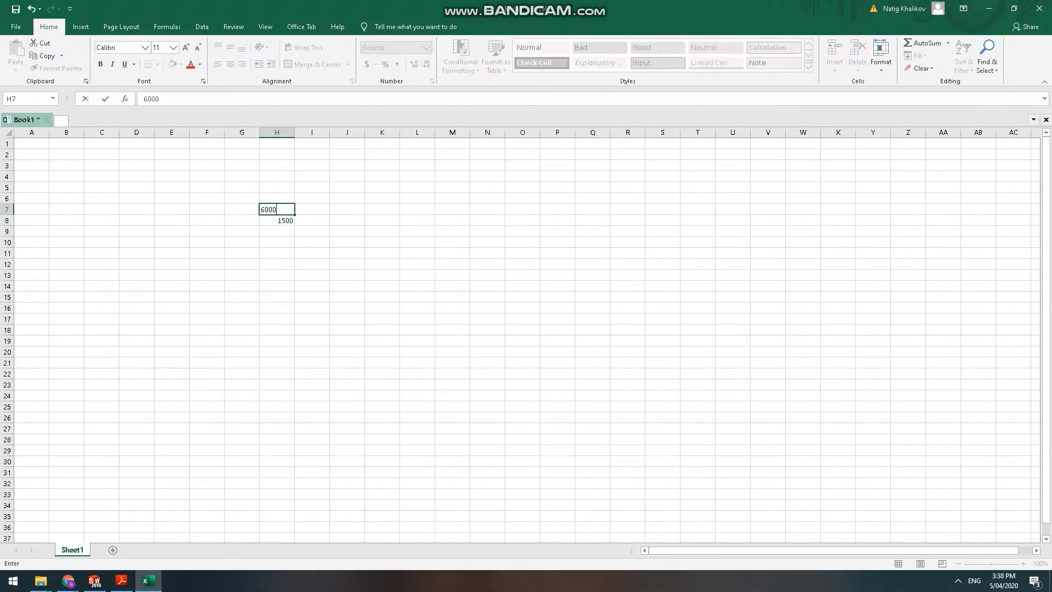
pyautogui.press('Return')
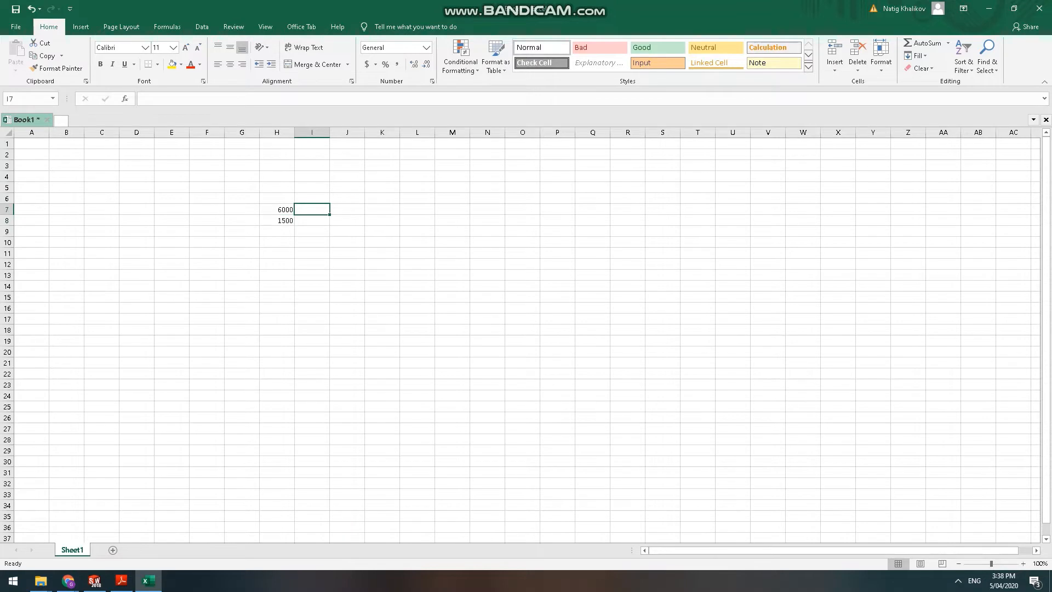
# Label both figures with the unit mm in cells I7 and I8.
pyautogui.write('mm')
pyautogui.press('Return')
pyautogui.write('mm')
pyautogui.press('Return')
pyautogui.press('Return')
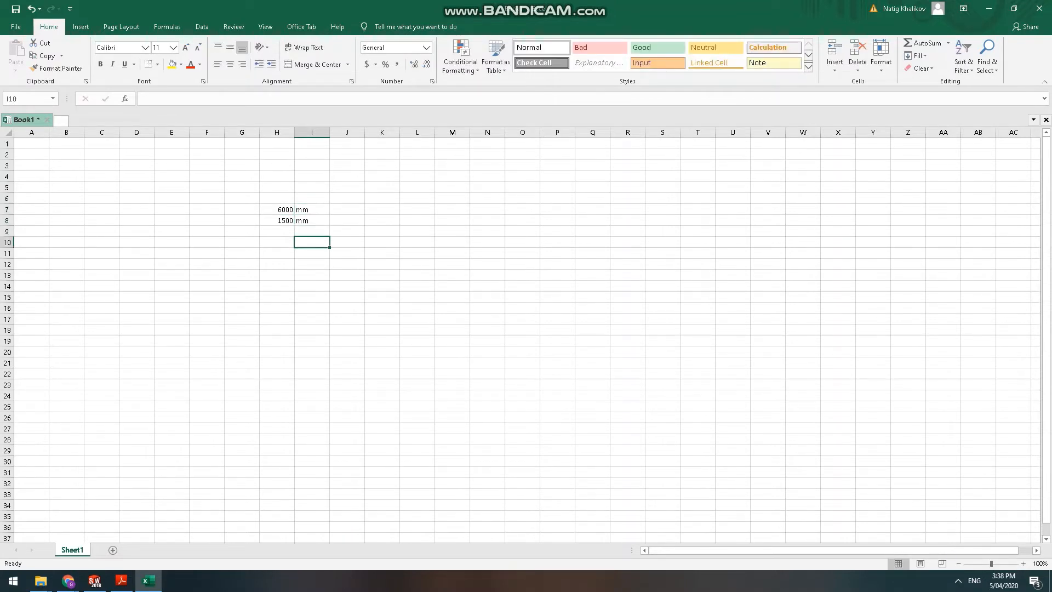
pyautogui.hotkey('alt', 'Tab')
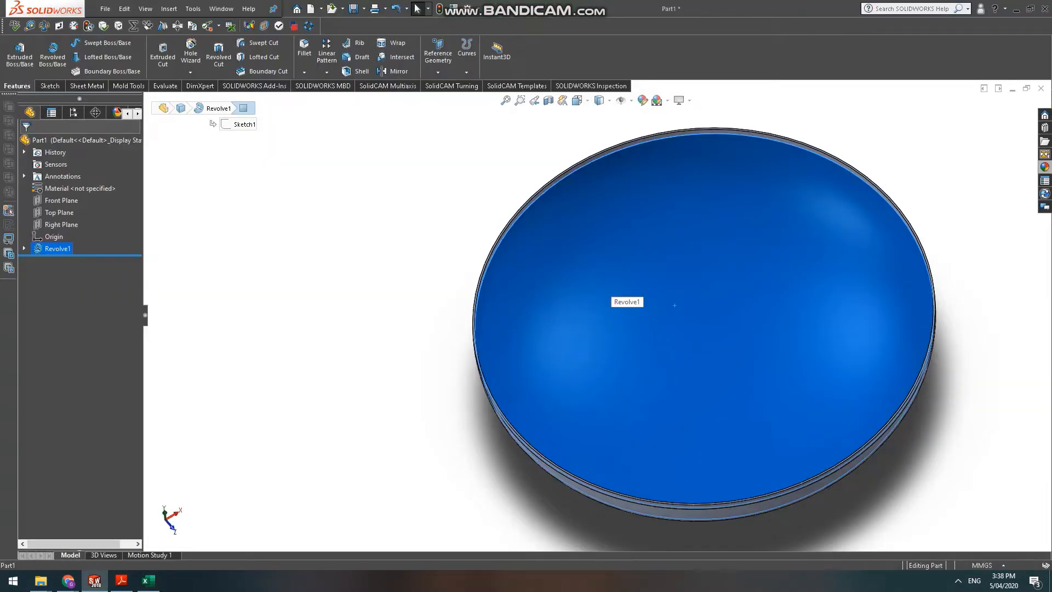
pyautogui.moveTo(675, 305); pyautogui.dragTo(643, 382, button='middle')
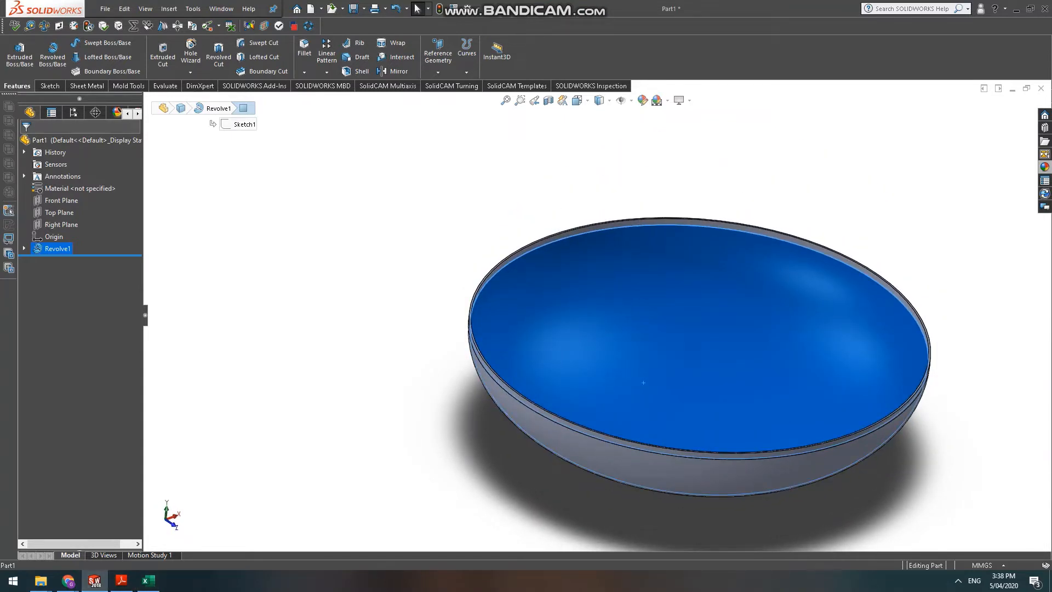
pyautogui.click(958, 580)
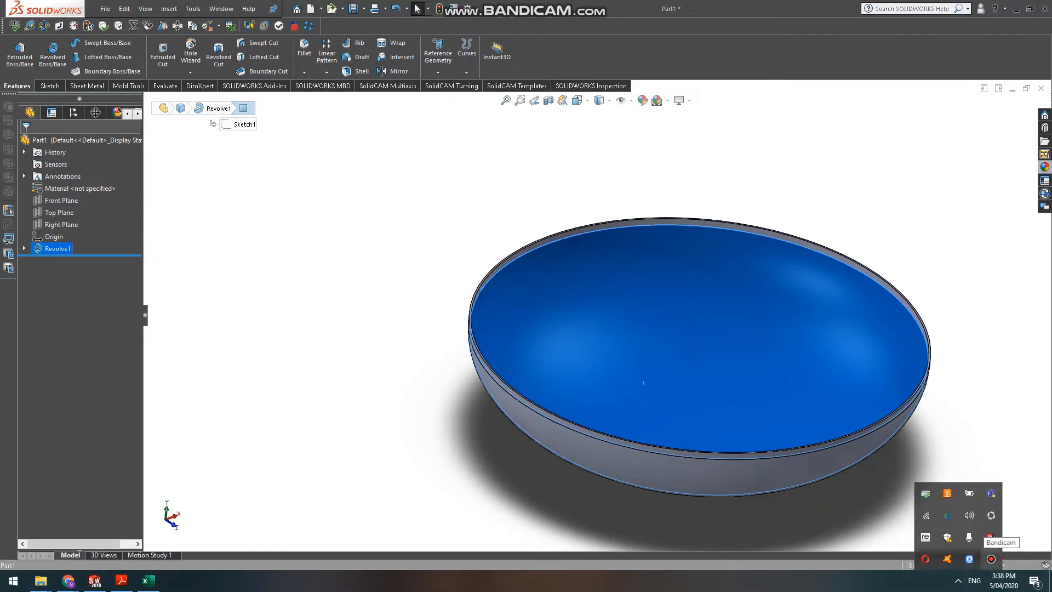
pyautogui.click(990, 559)
pyautogui.click(495, 352)
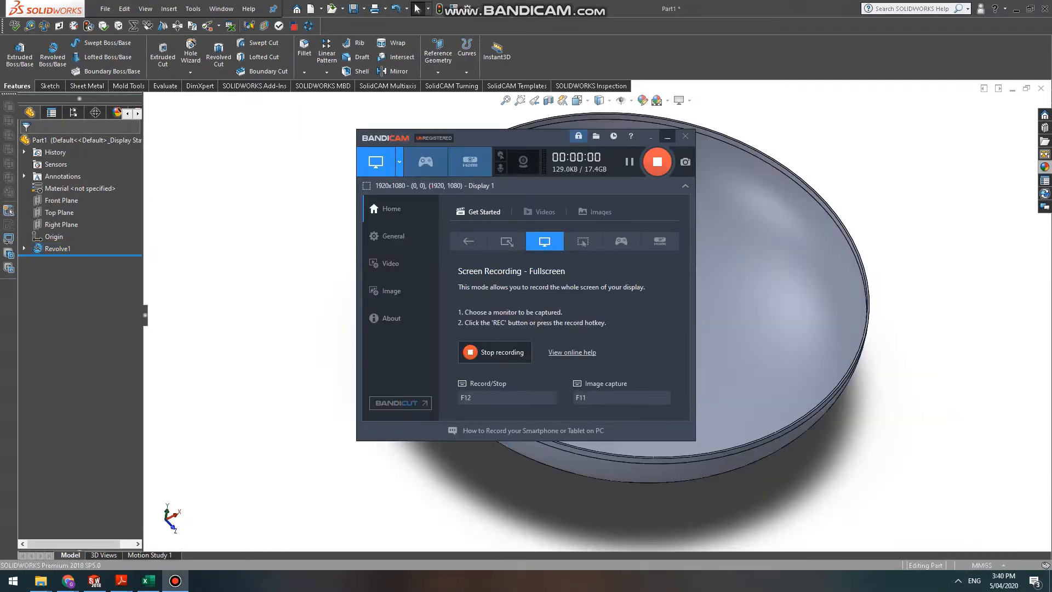
pyautogui.click(667, 136)
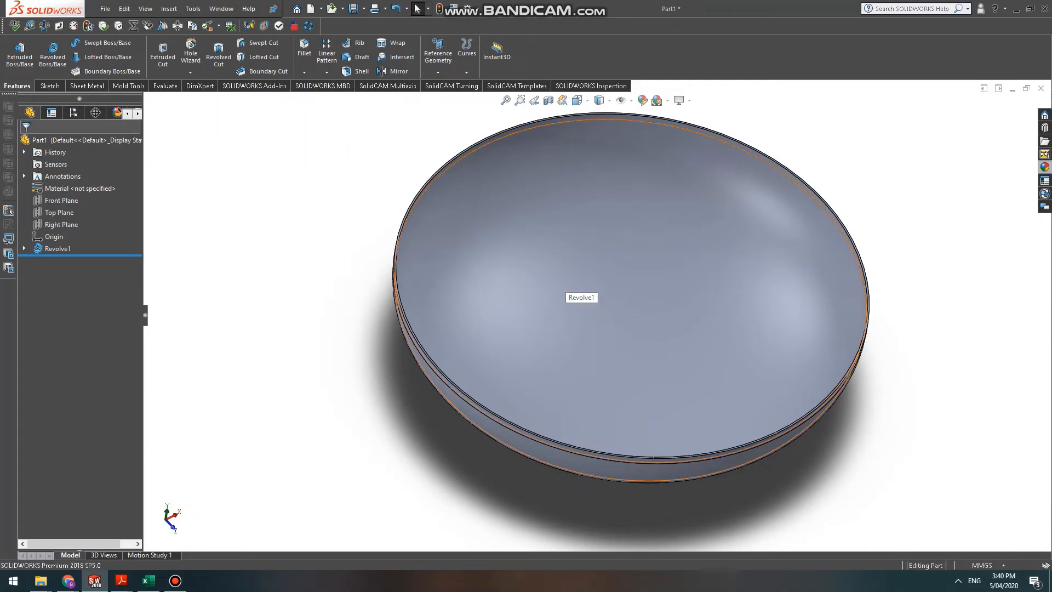
# Switch to Excel and review the two dimensions in cells H7 and H8.
pyautogui.click(149, 581)
pyautogui.click(277, 209)
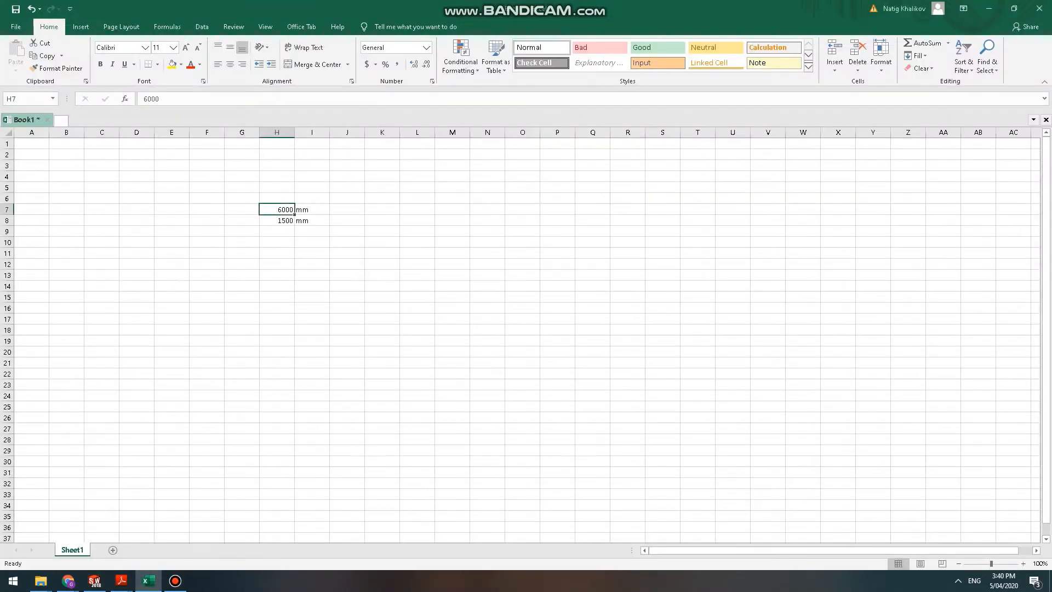
pyautogui.moveTo(277, 209); pyautogui.dragTo(277, 220)
pyautogui.click(277, 264)
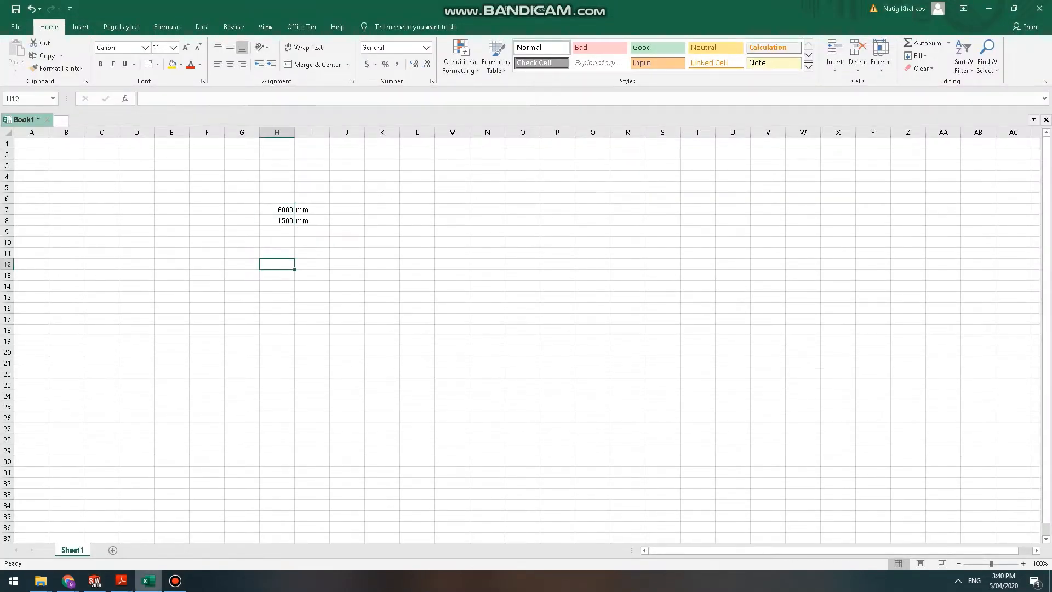
# Switch to 658.pdf in Adobe Reader and enlarge the Fig. 2 weld seam layouts for dished head blanks in OST 26 291-94.
pyautogui.click(121, 581)
pyautogui.click(181, 529)
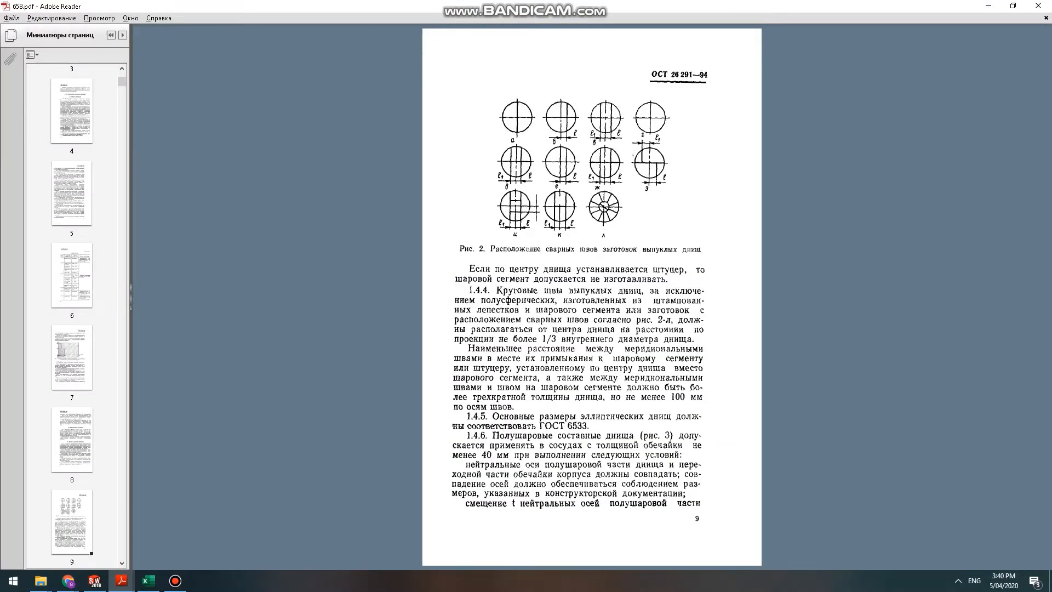
pyautogui.keyDown('ctrl'); pyautogui.scroll(4, 592, 126); pyautogui.keyUp('ctrl')
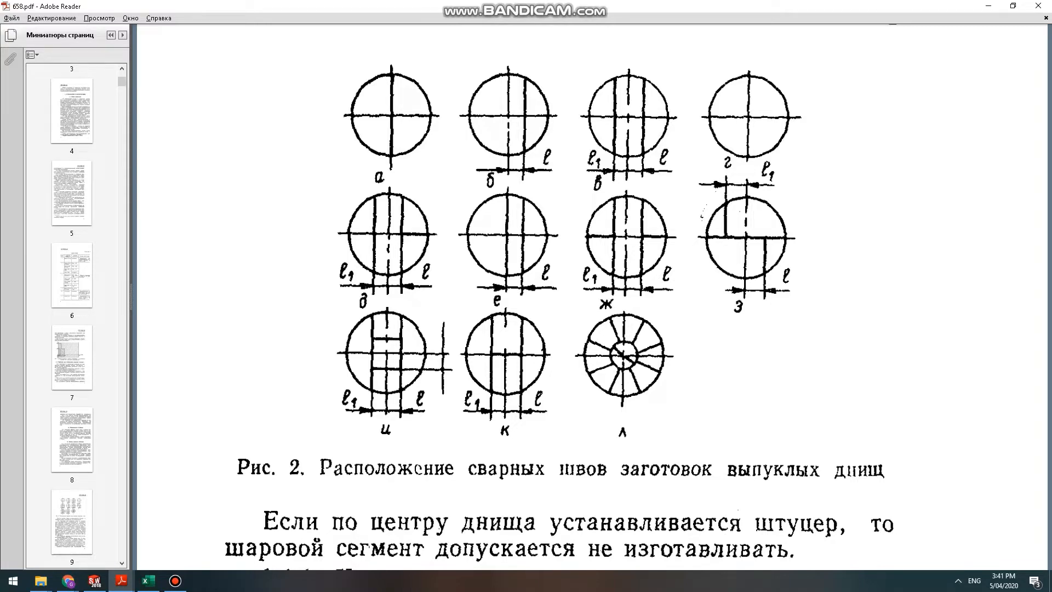
# Switch to SOLIDWORKS and examine the head's circular rim face in a view straight along its axis.
pyautogui.hotkey('alt', 'Tab')
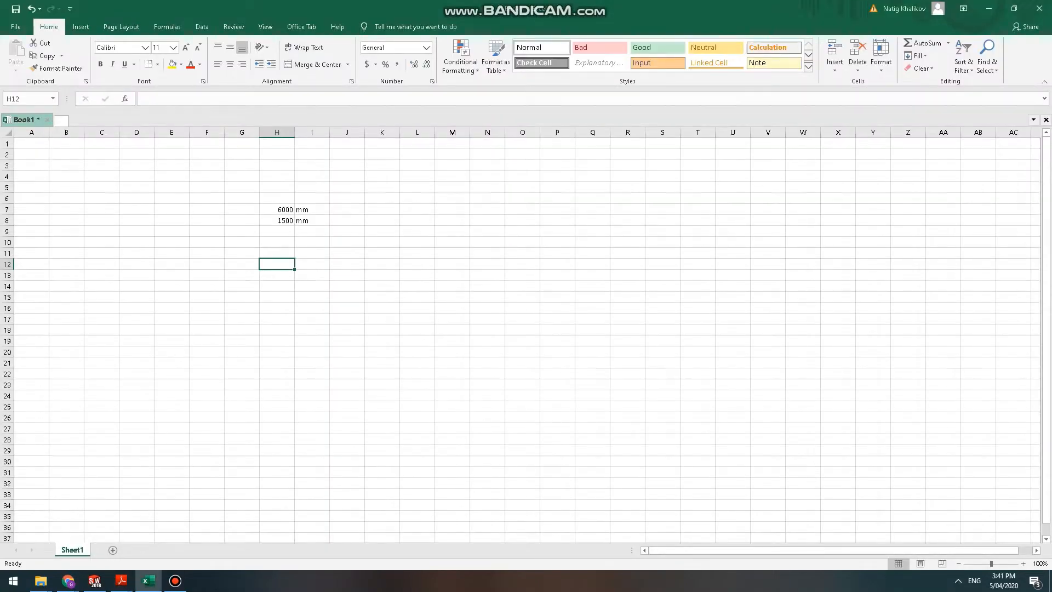
pyautogui.click(94, 580)
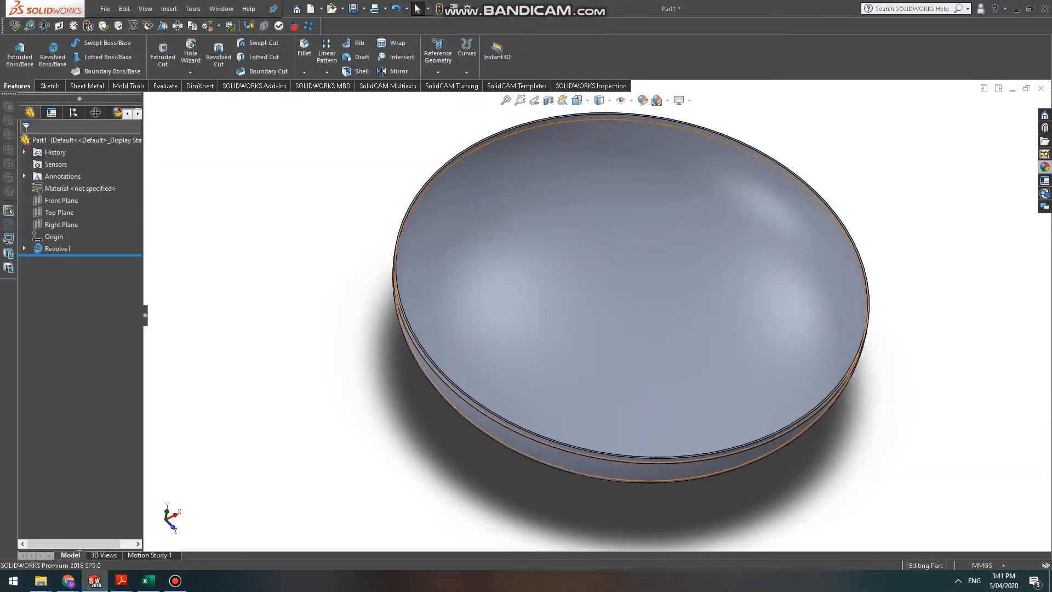
pyautogui.press('space')
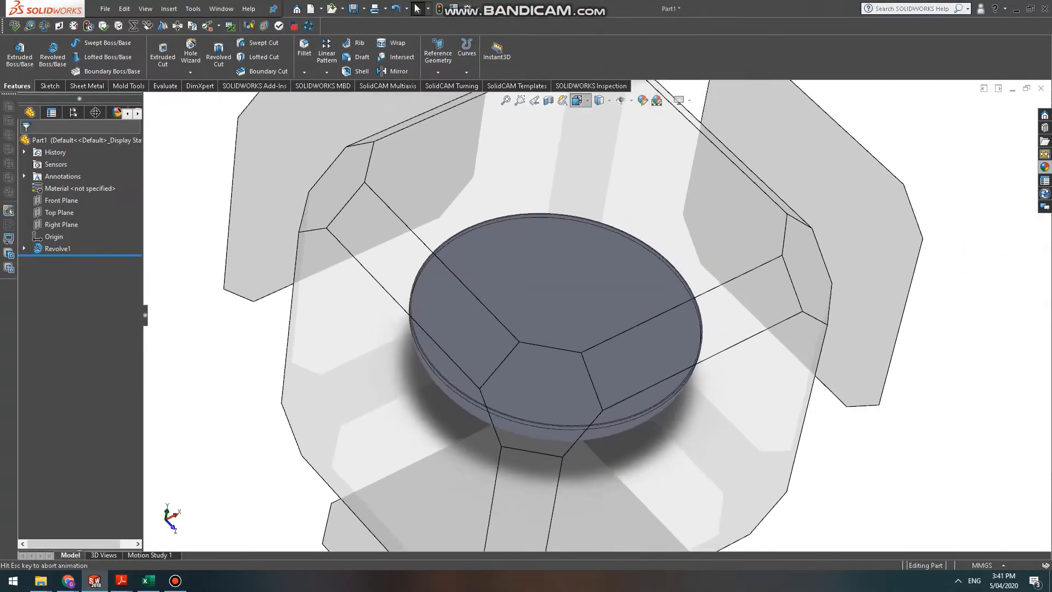
pyautogui.click(469, 310)
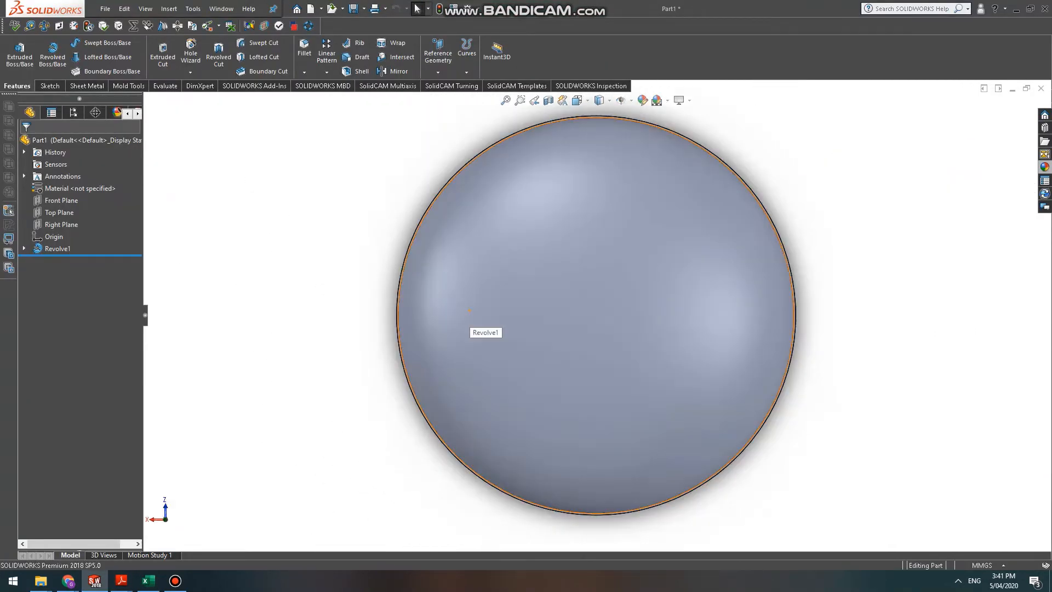
pyautogui.scroll(-3, 520, 217)
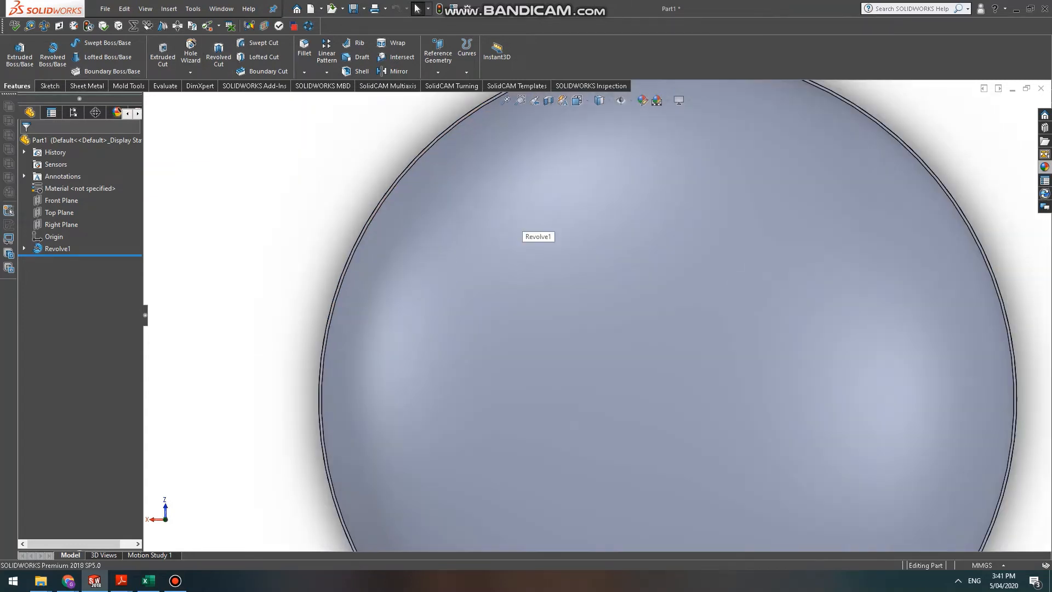
pyautogui.scroll(-5, 526, 228)
pyautogui.click(562, 287)
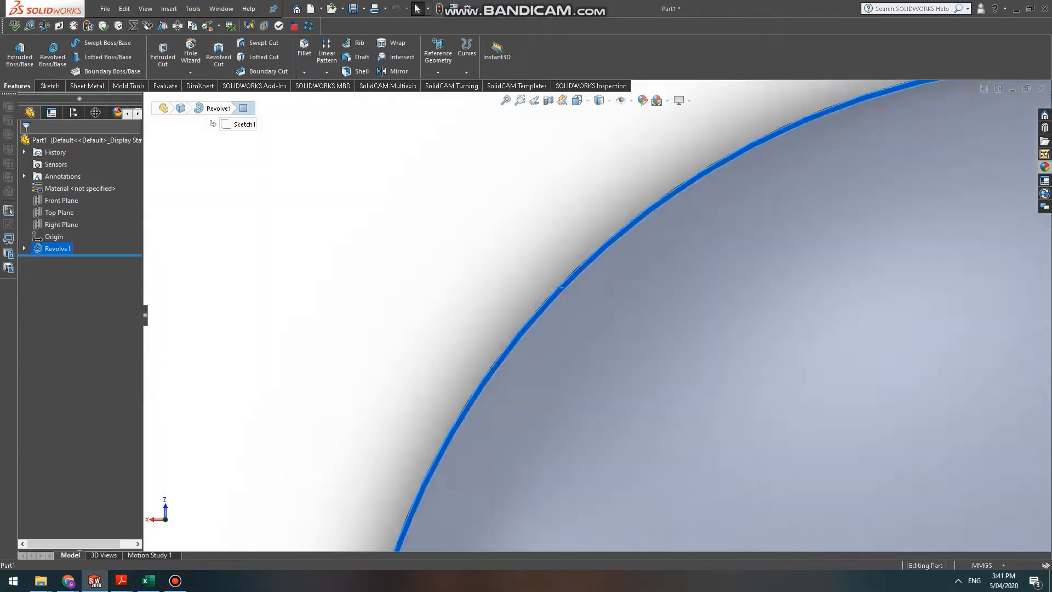
pyautogui.scroll(10, 562, 287)
pyautogui.scroll(-5, 664, 333)
pyautogui.scroll(4, 664, 334)
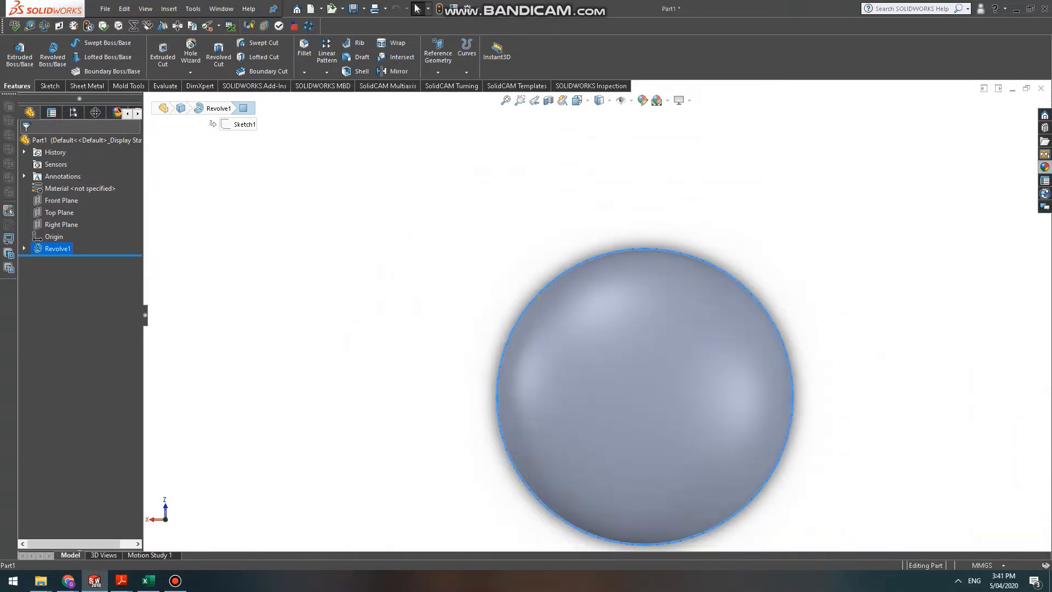
pyautogui.scroll(3, 668, 351)
pyautogui.scroll(-4, 668, 351)
pyautogui.scroll(-4, 548, 356)
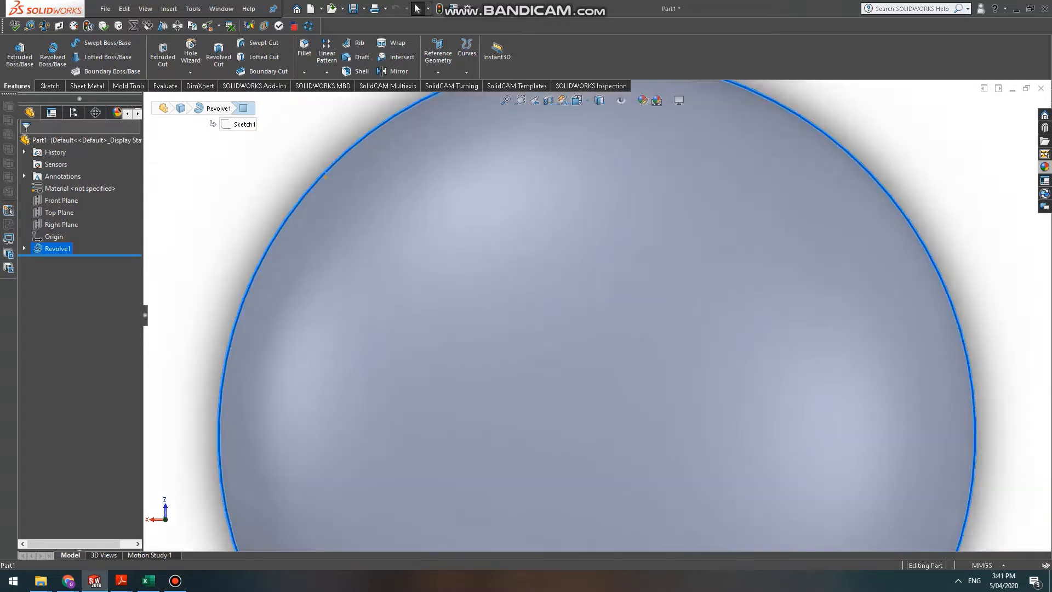
pyautogui.scroll(3, 548, 356)
pyautogui.press('Escape')
# Examine the head's outer profile and straight flange from the side and at an oblique angle.
pyautogui.scroll(1, 597, 329)
pyautogui.moveTo(597, 362); pyautogui.dragTo(603, 301, button='middle')
pyautogui.scroll(3, 597, 317)
pyautogui.scroll(-2, 602, 329)
pyautogui.moveTo(543, 356); pyautogui.dragTo(537, 323, button='middle')
pyautogui.scroll(-6, 537, 324)
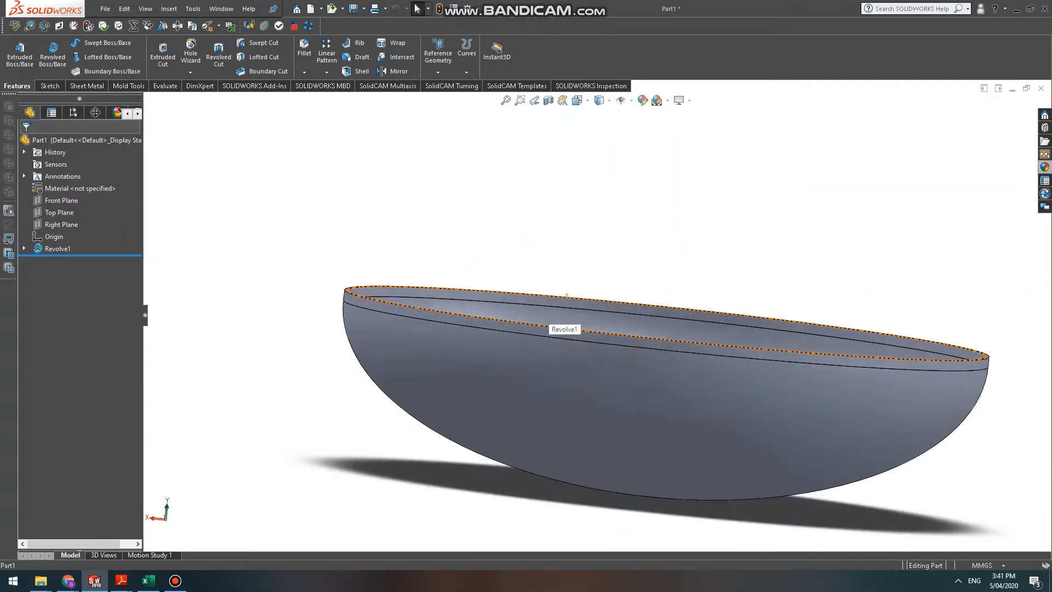
pyautogui.scroll(4, 548, 357)
pyautogui.scroll(-4, 547, 356)
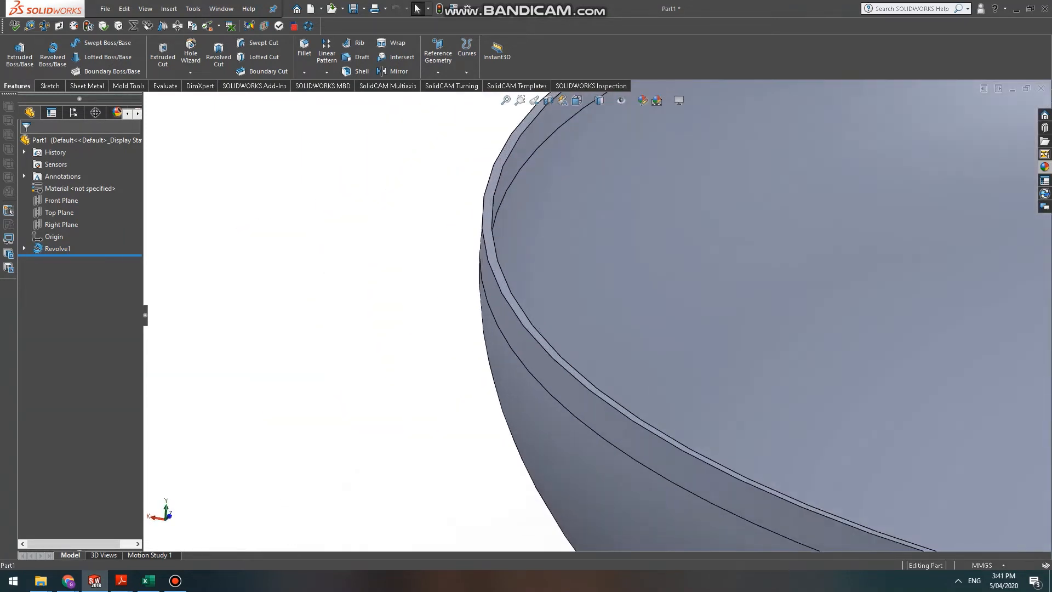
pyautogui.moveTo(536, 351); pyautogui.dragTo(535, 343, button='middle')
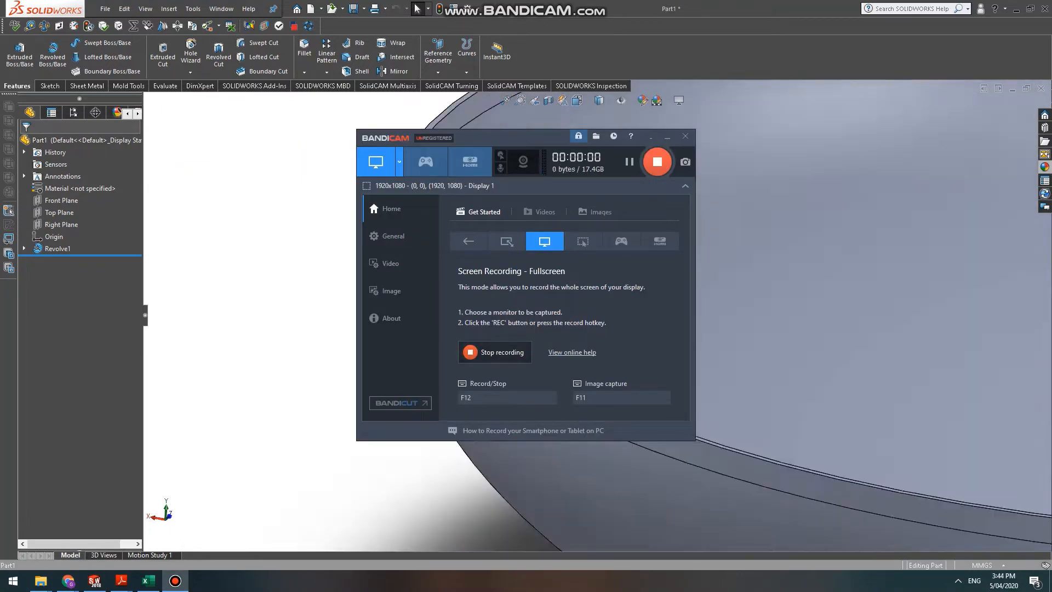
# Select the head's annular rim face and examine the wall edge where it would be welded, up close and from a distance.
pyautogui.scroll(-5, 511, 317)
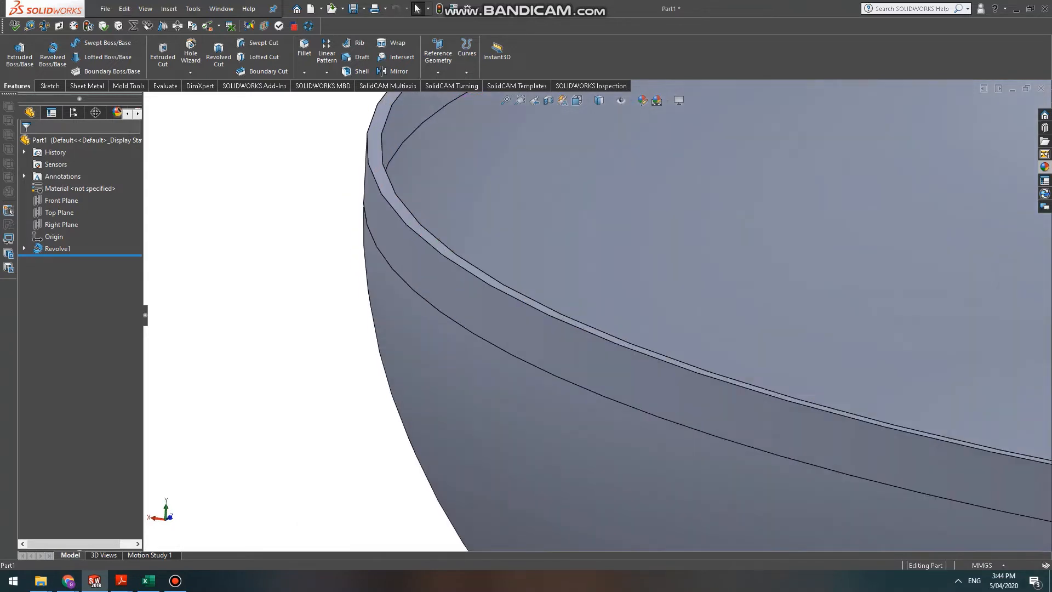
pyautogui.click(652, 345)
pyautogui.scroll(5, 652, 345)
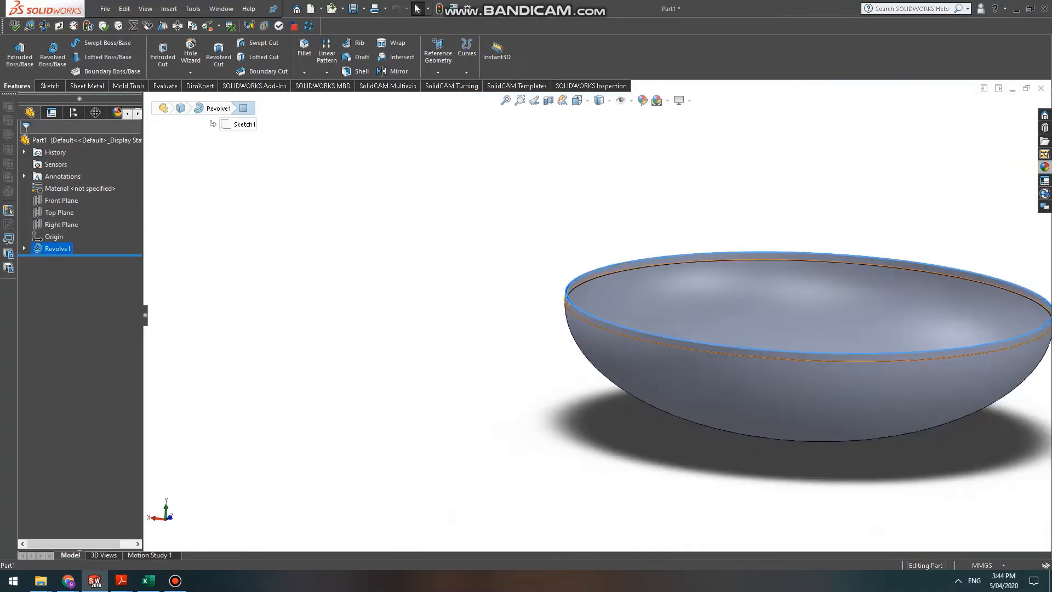
pyautogui.scroll(-5, 630, 356)
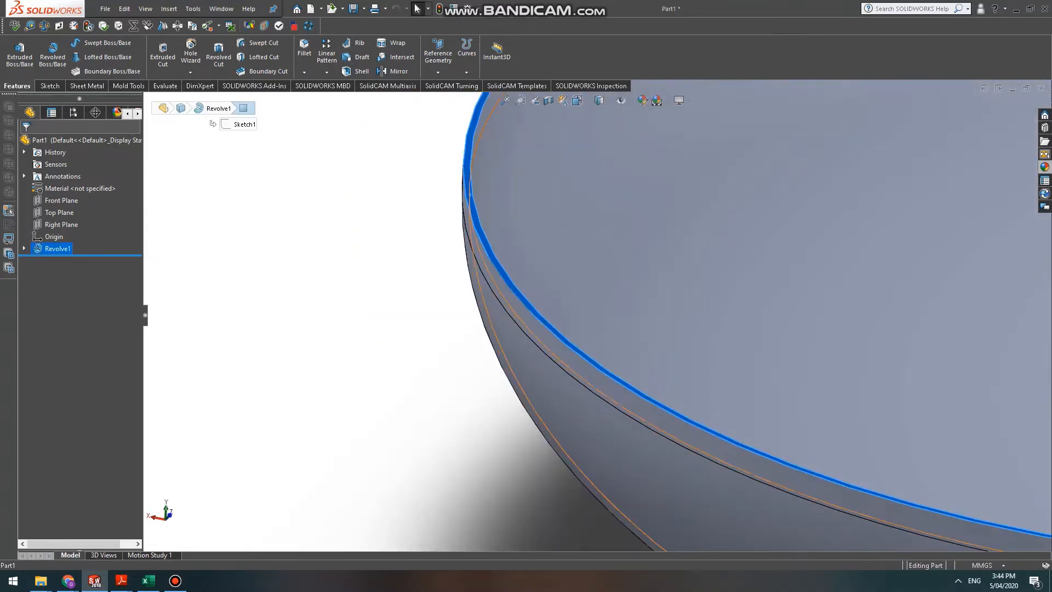
pyautogui.scroll(4, 630, 356)
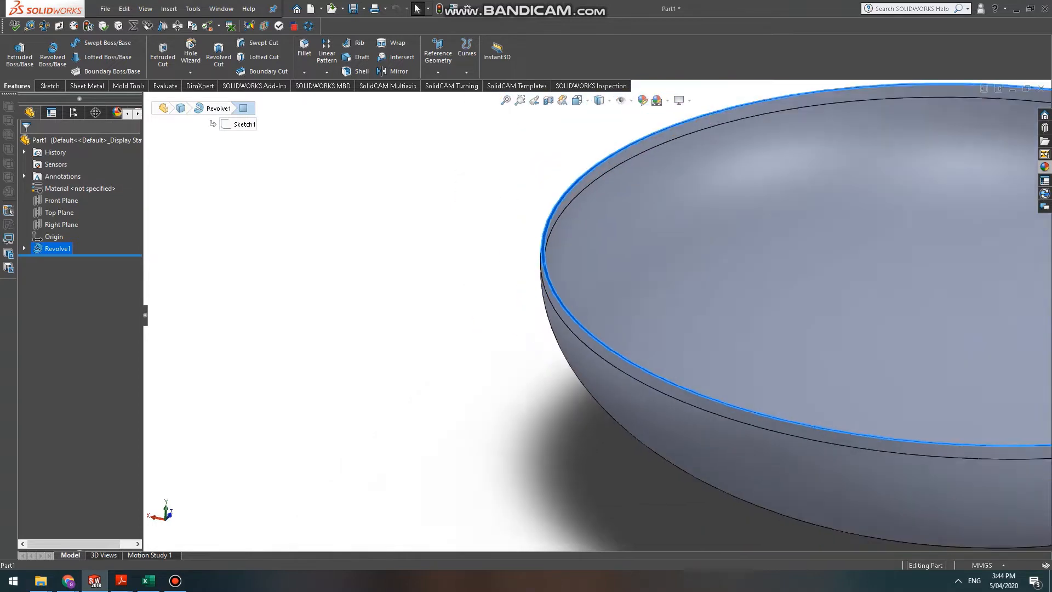
pyautogui.scroll(-4, 624, 333)
pyautogui.scroll(2, 624, 333)
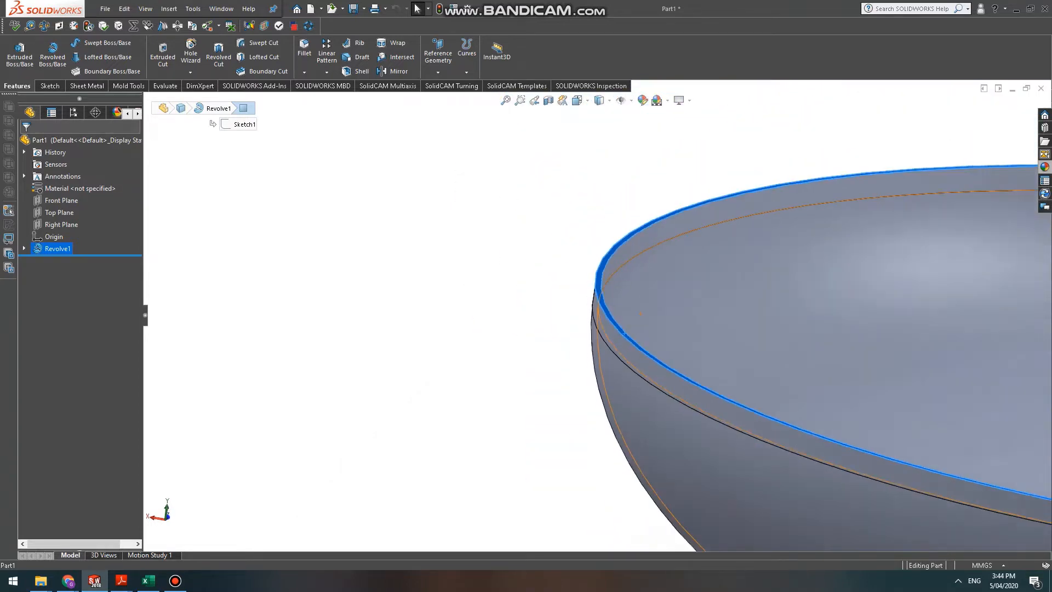
pyautogui.scroll(3, 624, 333)
pyautogui.scroll(-4, 729, 340)
pyautogui.scroll(2, 597, 340)
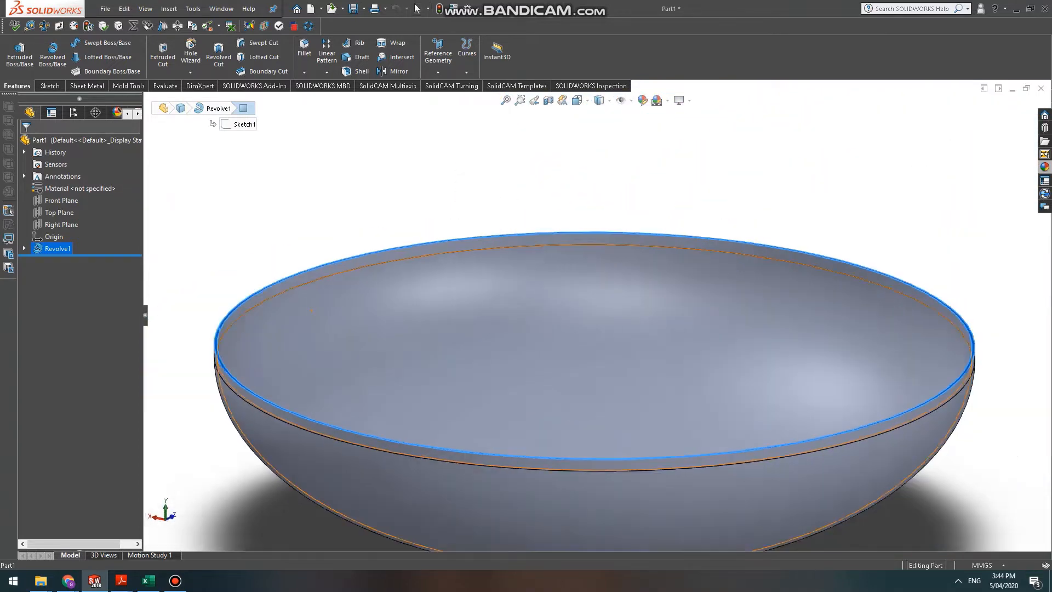
pyautogui.scroll(-5, 347, 185)
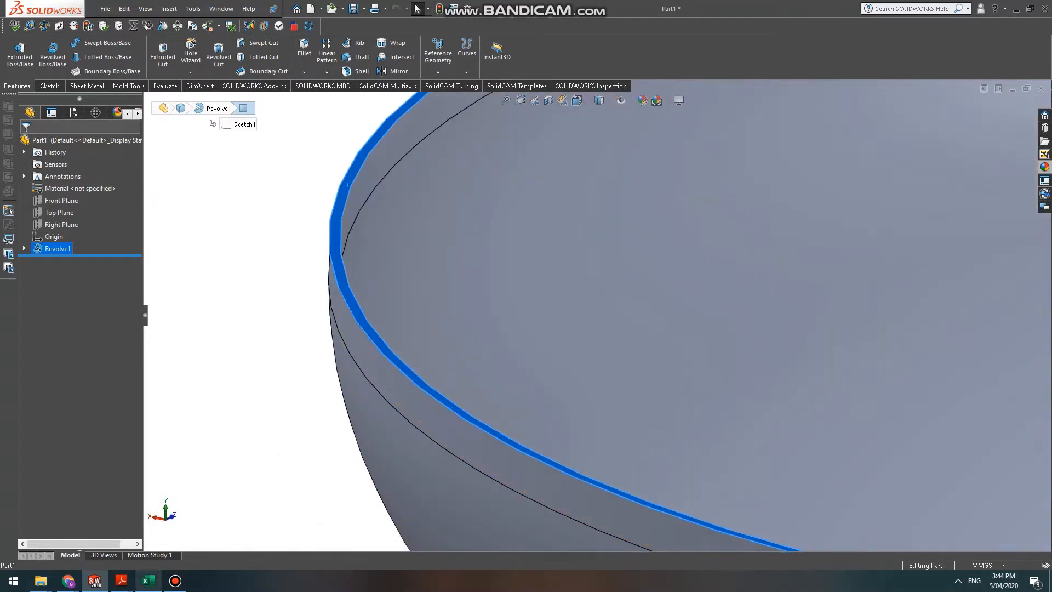
# Switch to gost welding.pdf in Adobe Reader and examine the butt joint types in Table 1 of GOST 5264-80 from the beginning.
pyautogui.moveTo(121, 580)
pyautogui.click(297, 530)
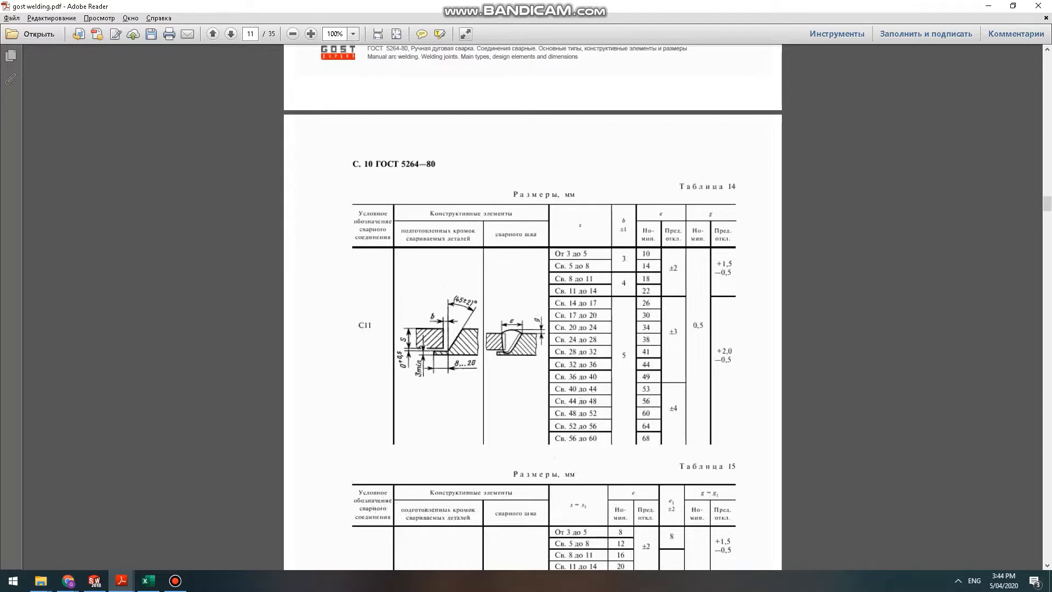
pyautogui.press('Home')
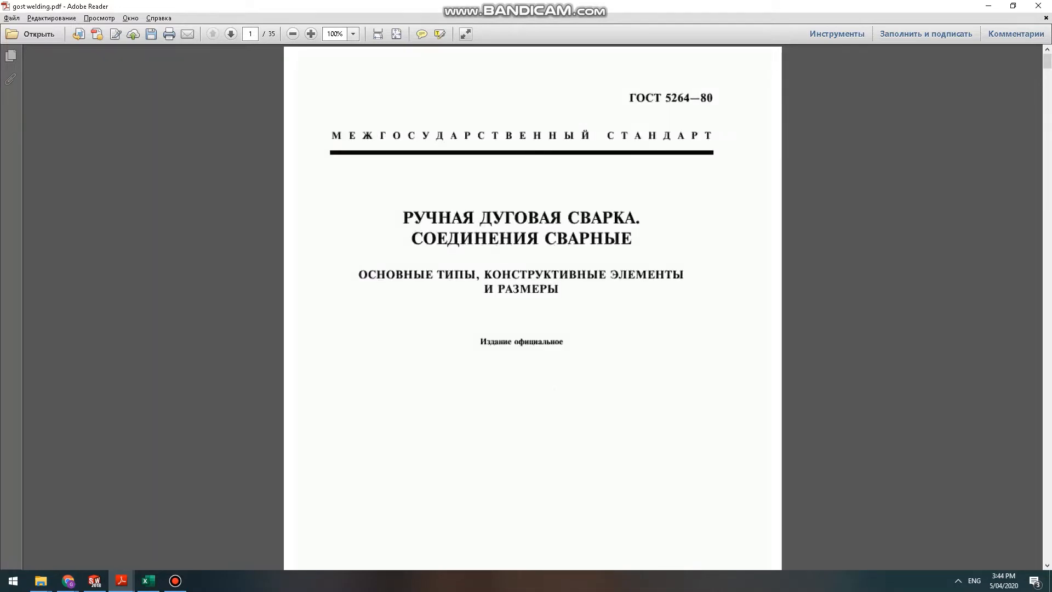
pyautogui.scroll(-20, 532, 307)
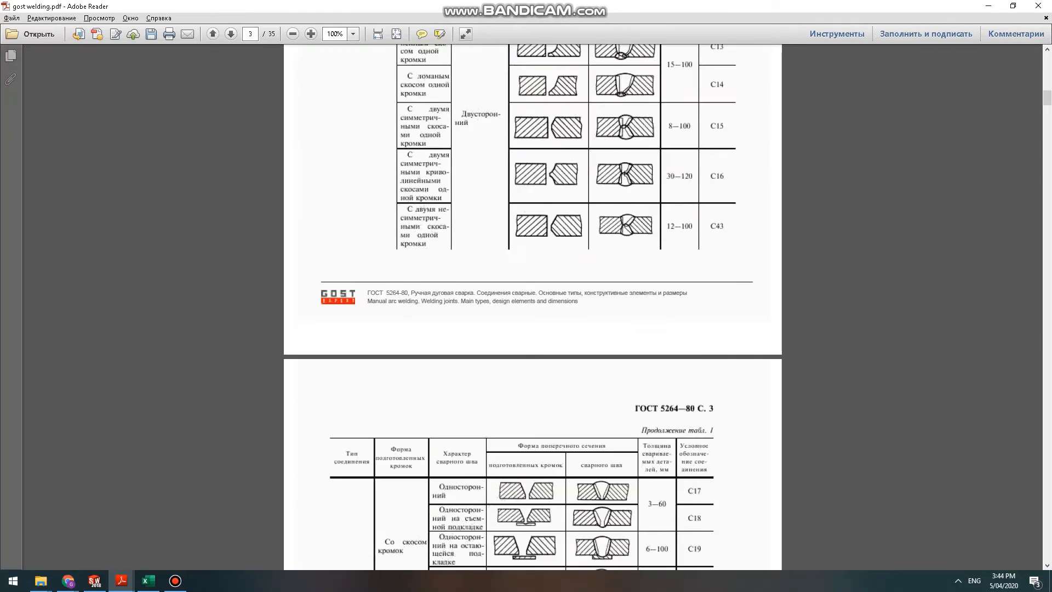
pyautogui.scroll(-20, 532, 307)
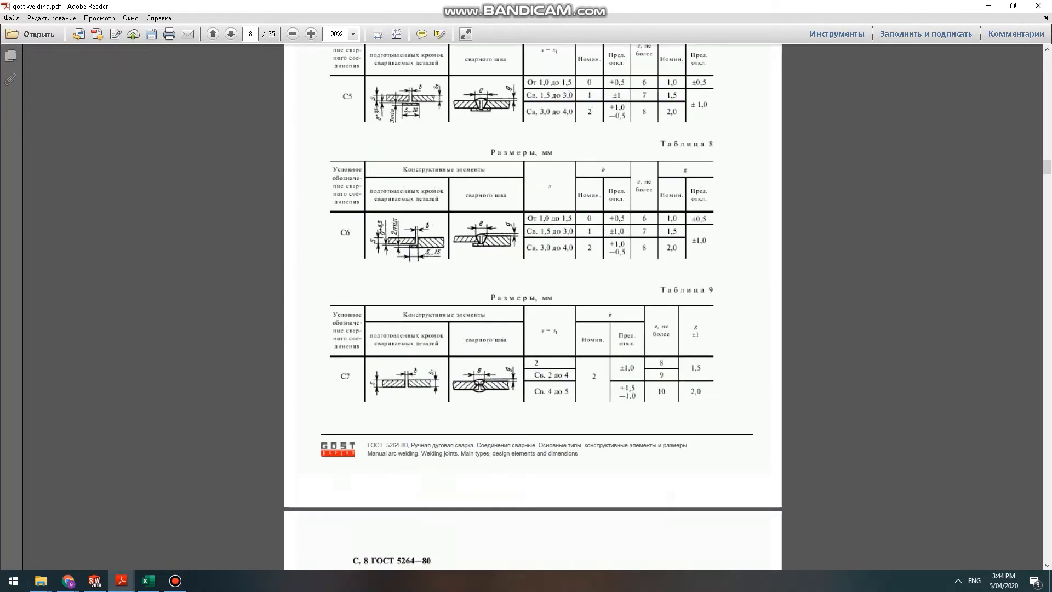
pyautogui.scroll(15, 532, 306)
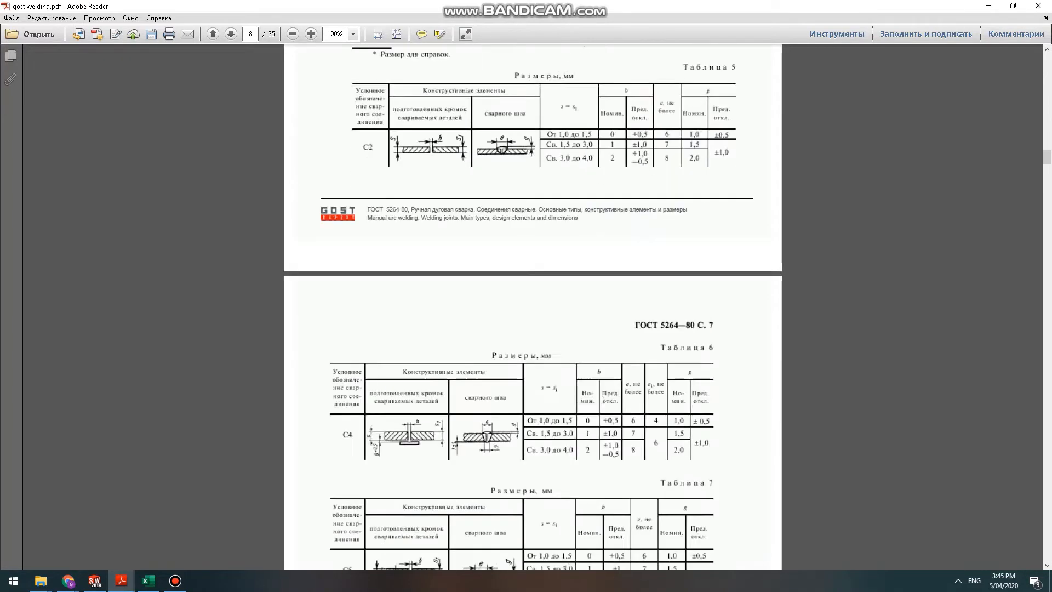
pyautogui.scroll(15, 532, 307)
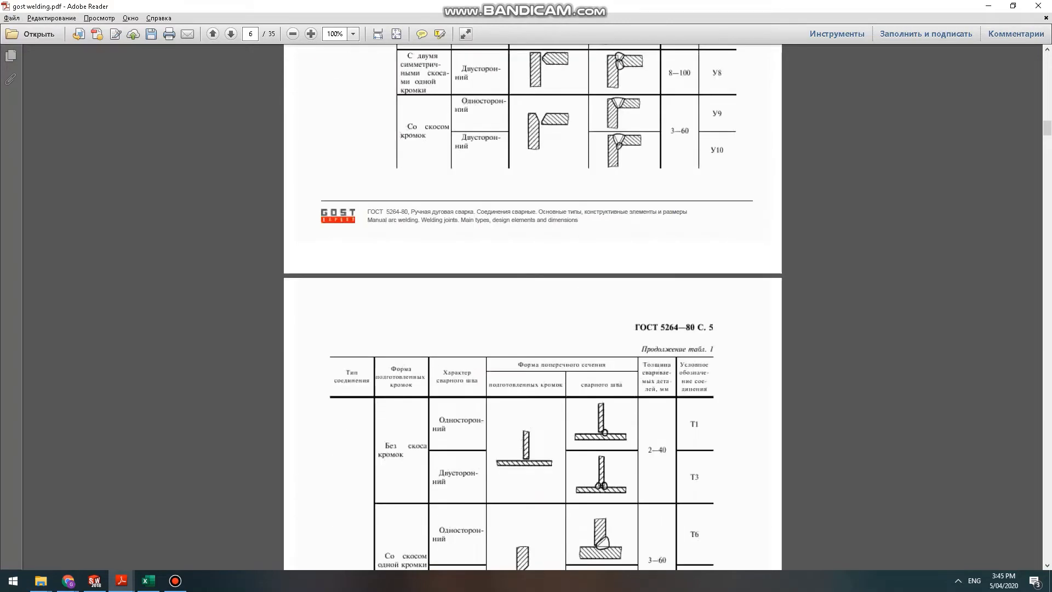
pyautogui.scroll(7, 531, 307)
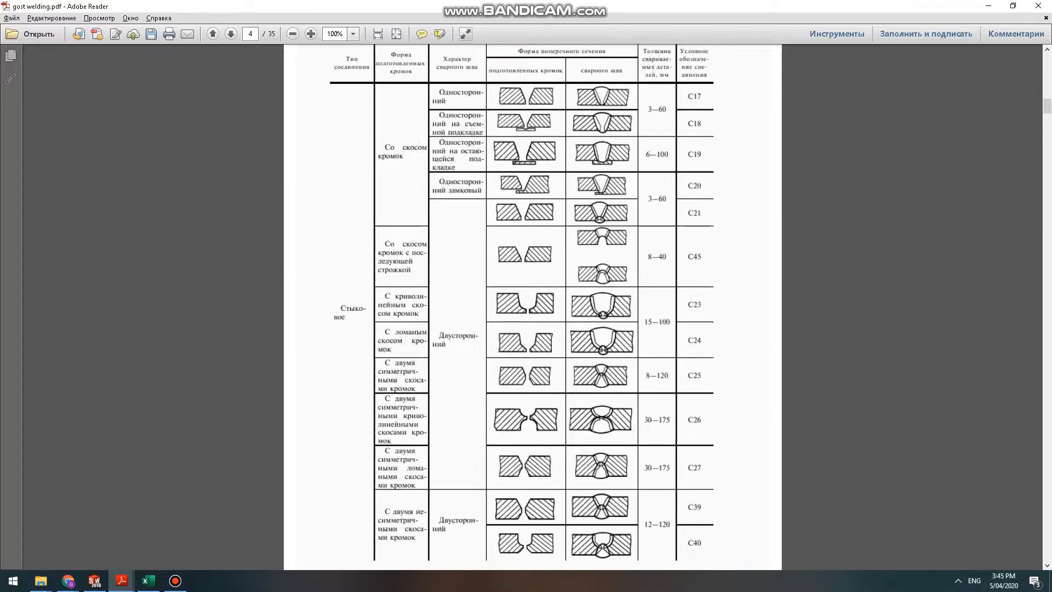
pyautogui.scroll(3, 532, 306)
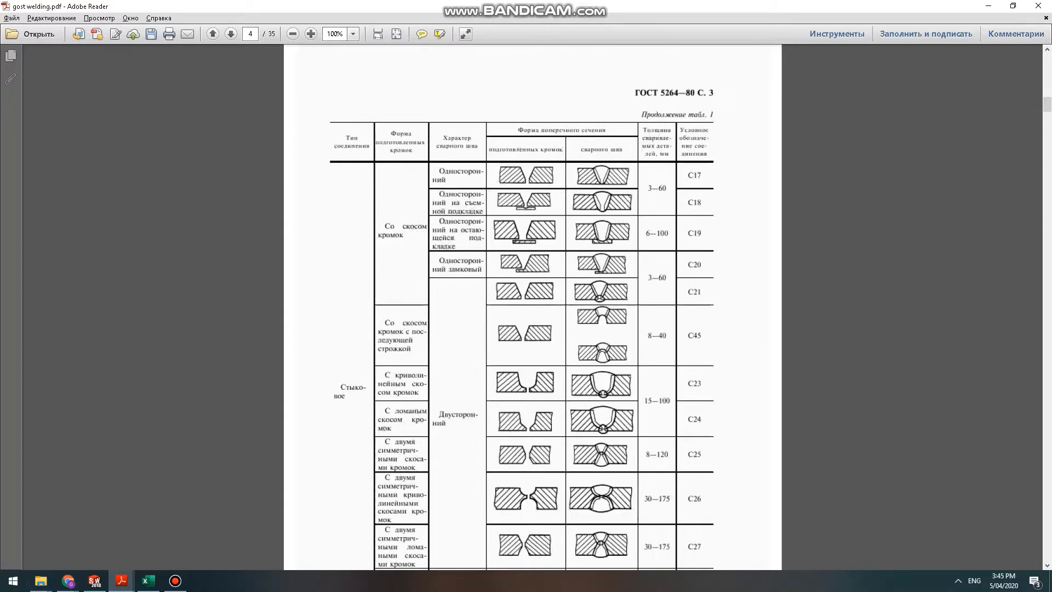
pyautogui.scroll(10, 532, 307)
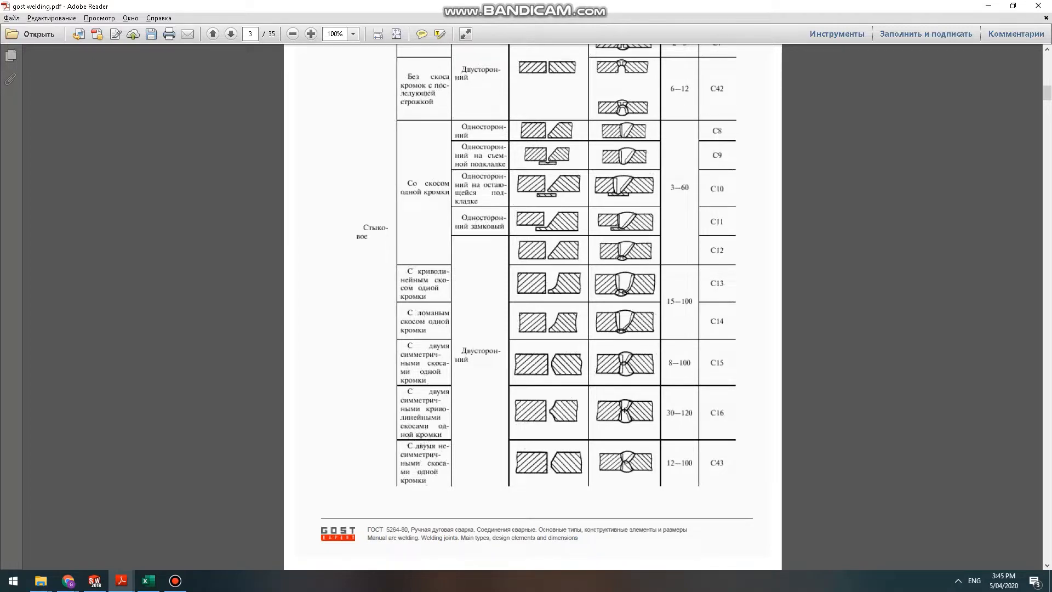
# Find Table 14 of GOST 5264-80 and examine the edge preparation and weld dimensions of joint C11.
pyautogui.scroll(-20, 532, 306)
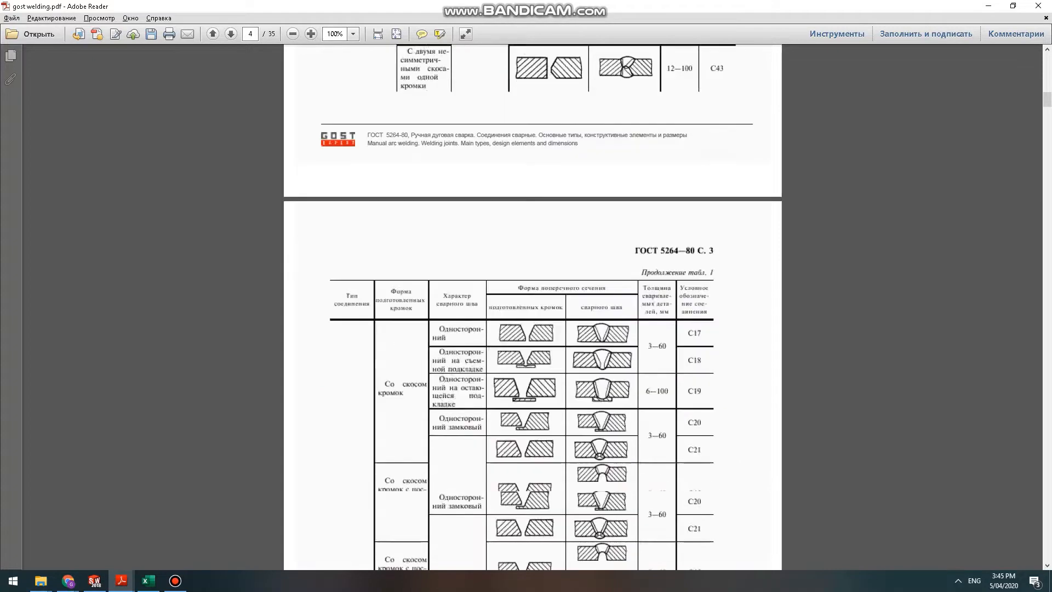
pyautogui.scroll(-20, 532, 306)
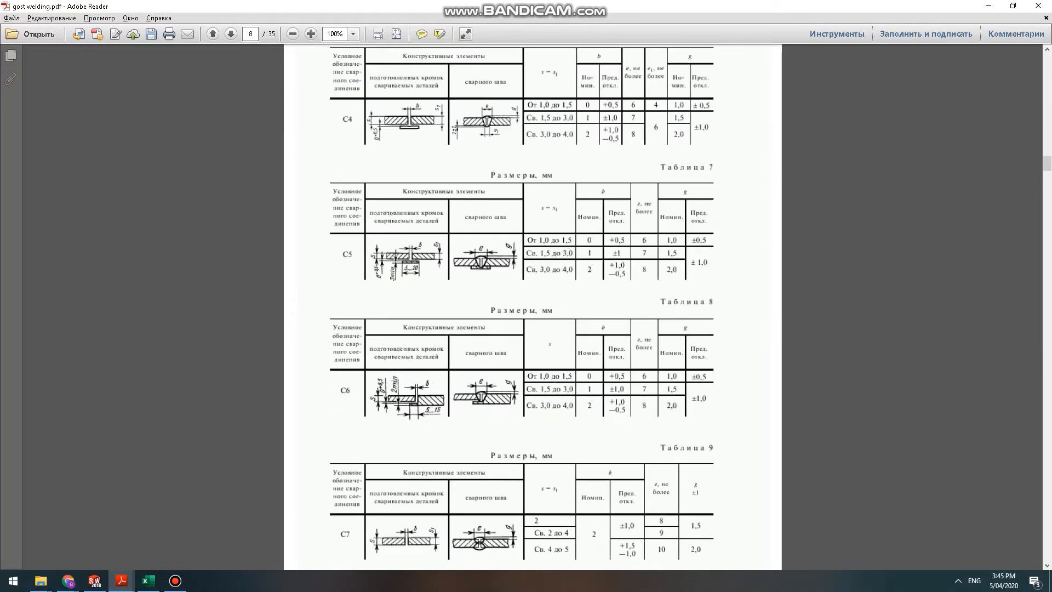
pyautogui.scroll(-7, 532, 307)
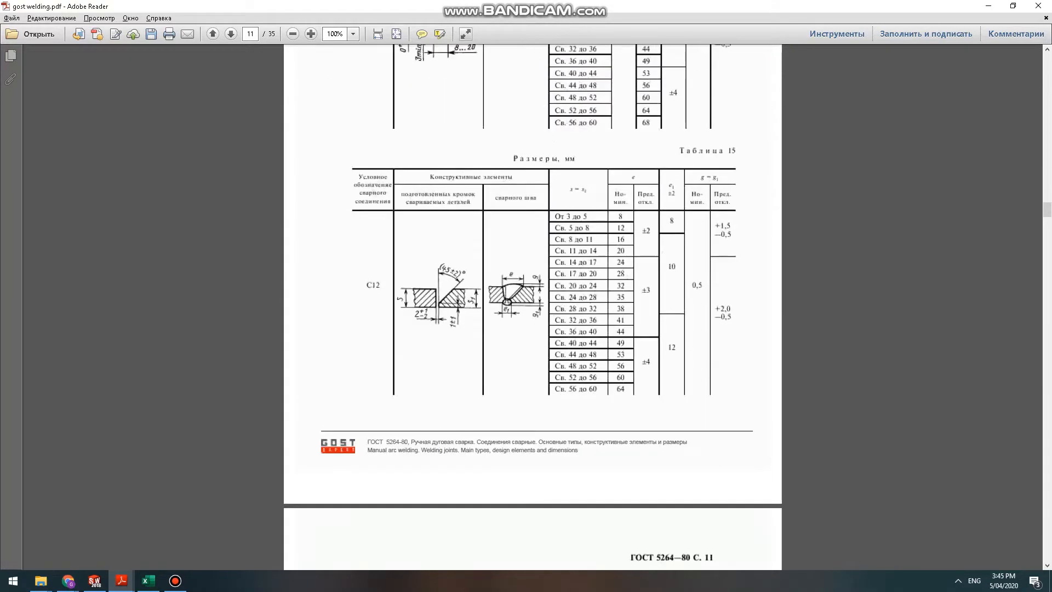
pyautogui.scroll(4, 531, 306)
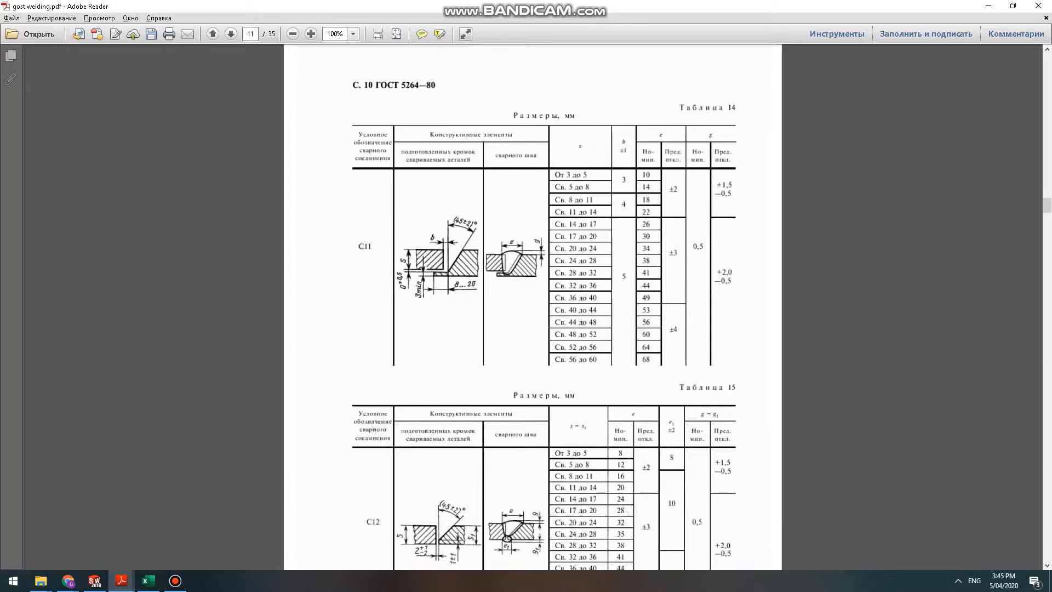
pyautogui.scroll(1, 532, 306)
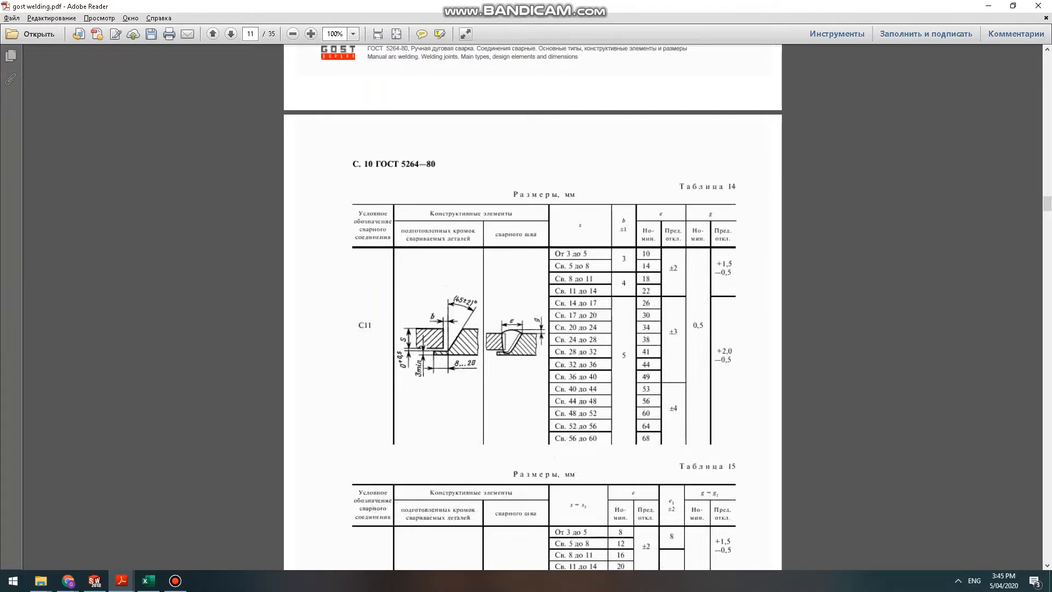
# Switch to SOLIDWORKS and start a sketch on the head's annular rim face, rechecking the C11 joint dimensions in the GOST 5264-80 PDF.
pyautogui.hotkey('alt', 'Tab')
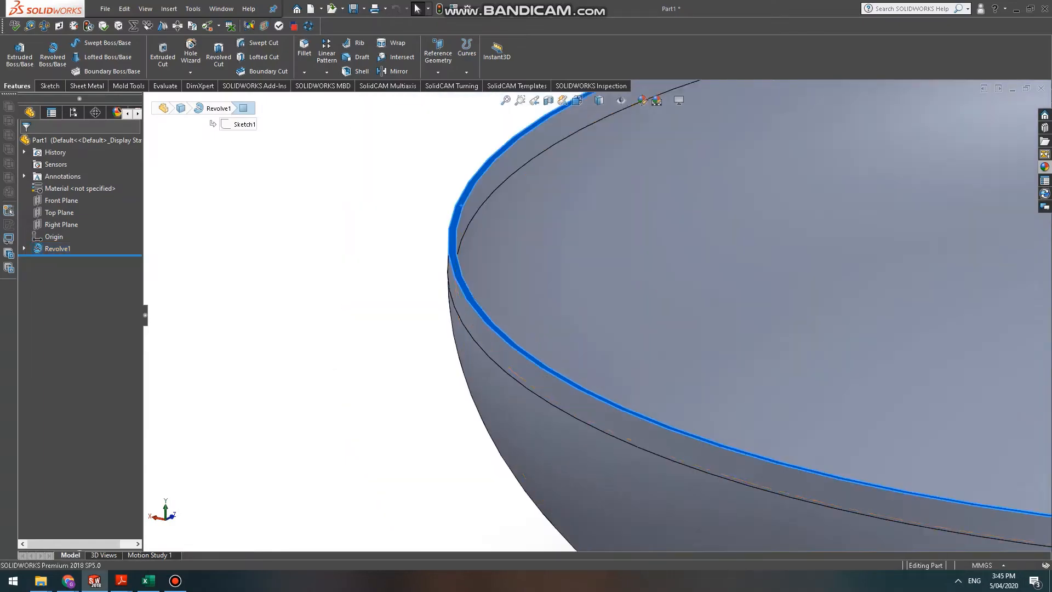
pyautogui.press('Down')
pyautogui.press('Down')
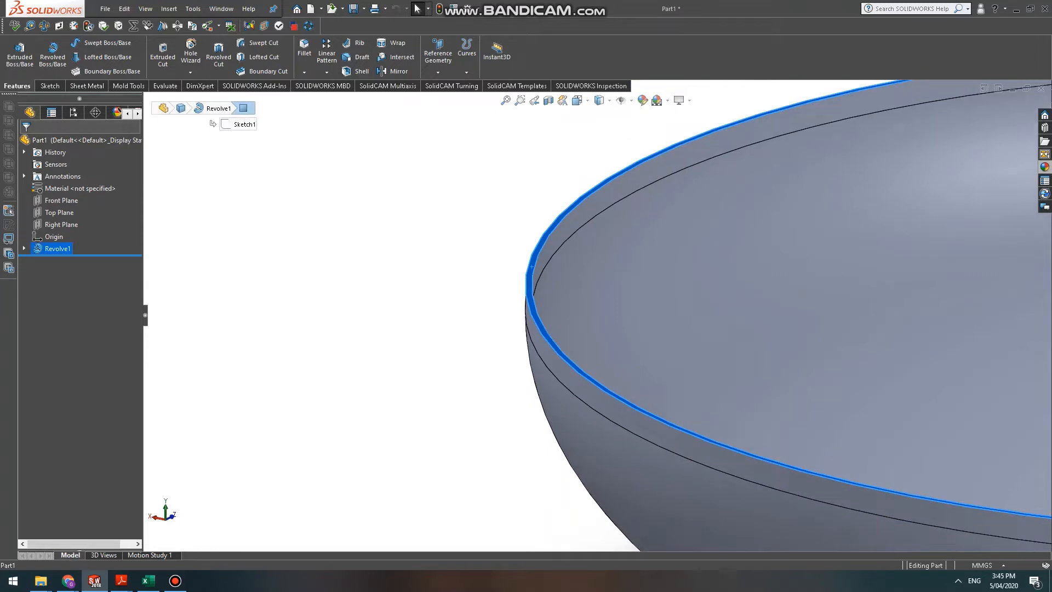
pyautogui.click(48, 86)
pyautogui.click(15, 48)
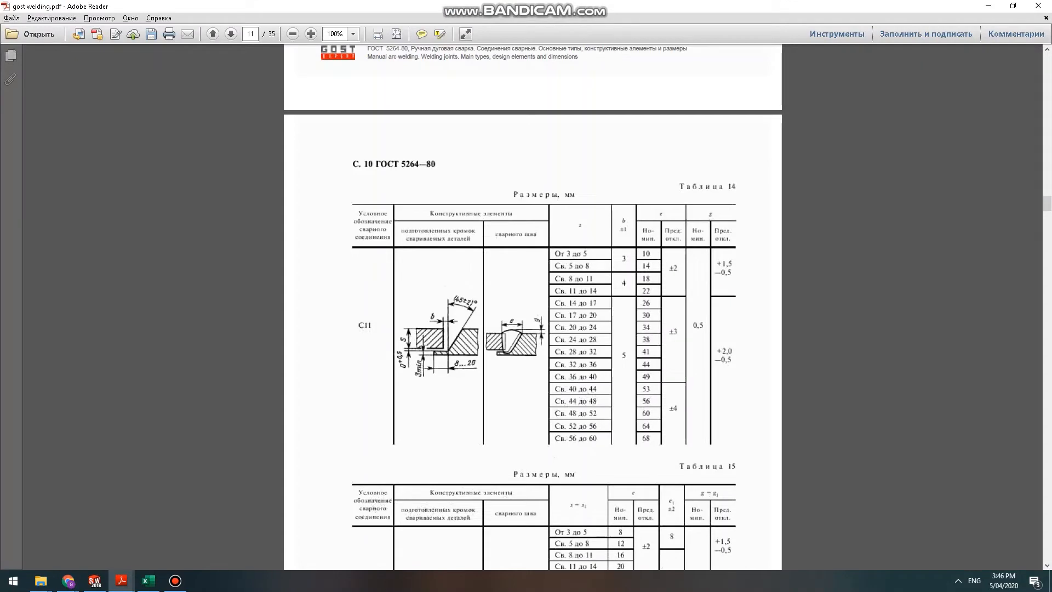
pyautogui.hotkey('alt', 'Tab')
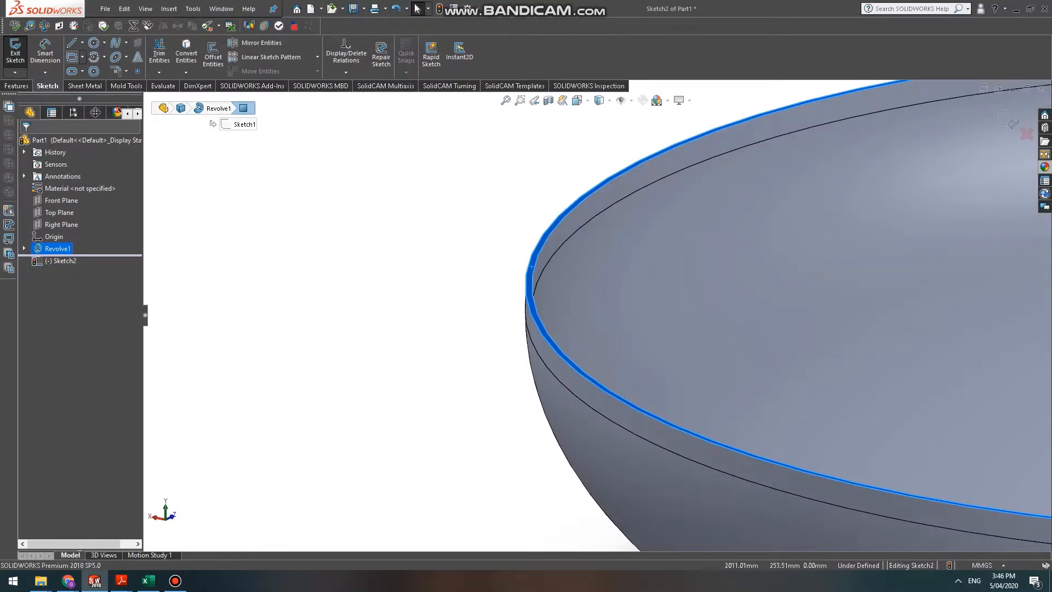
pyautogui.hotkey('alt', 'Tab')
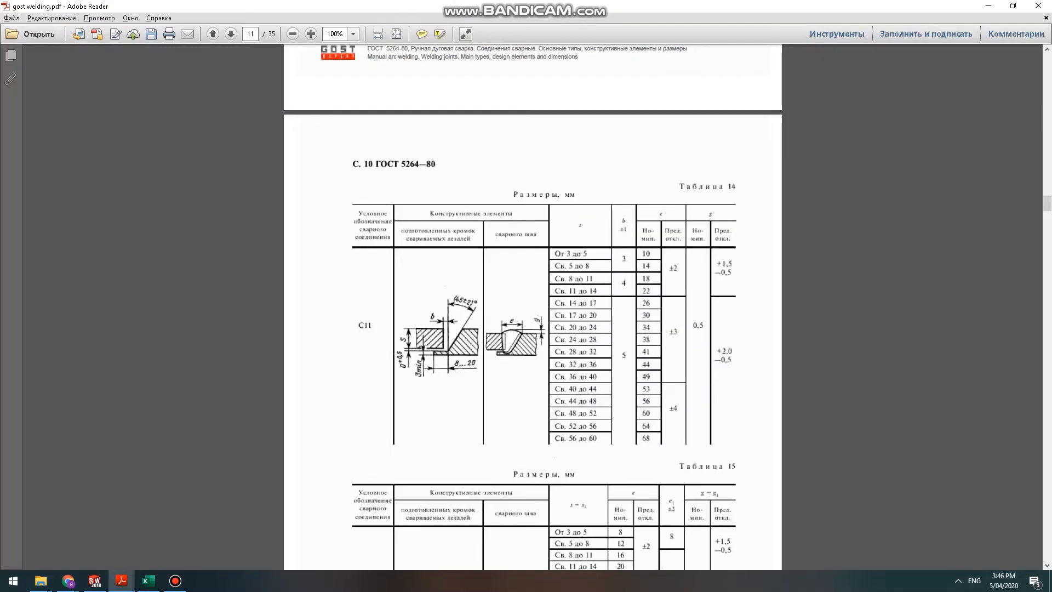
pyautogui.hotkey('alt', 'Tab')
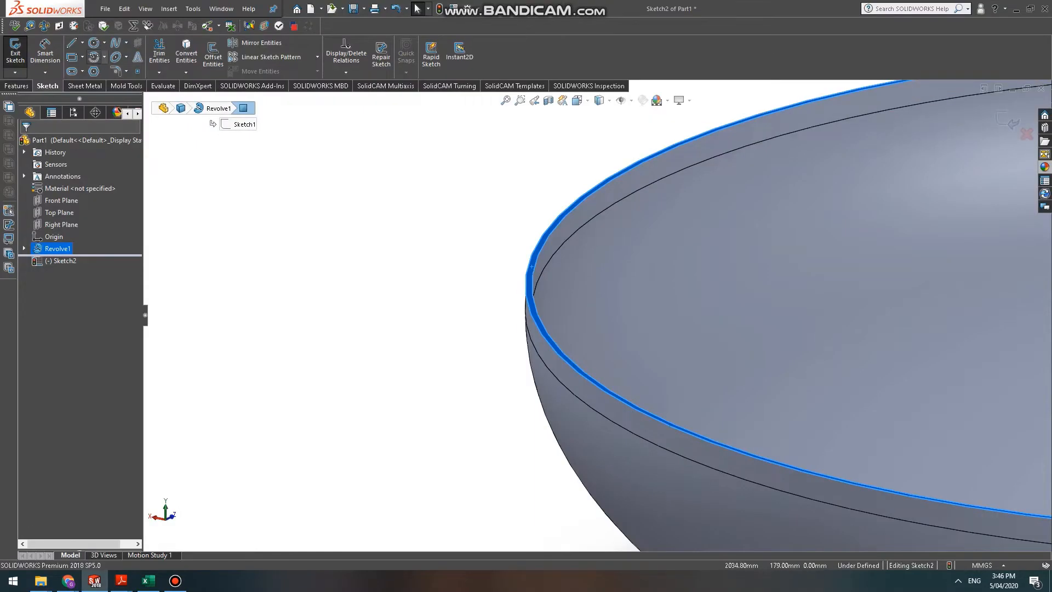
# Sketch a circle centred on the origin with a radius of about 1254 mm, running within the width of the rim face.
pyautogui.click(93, 43)
pyautogui.scroll(5, 895, 306)
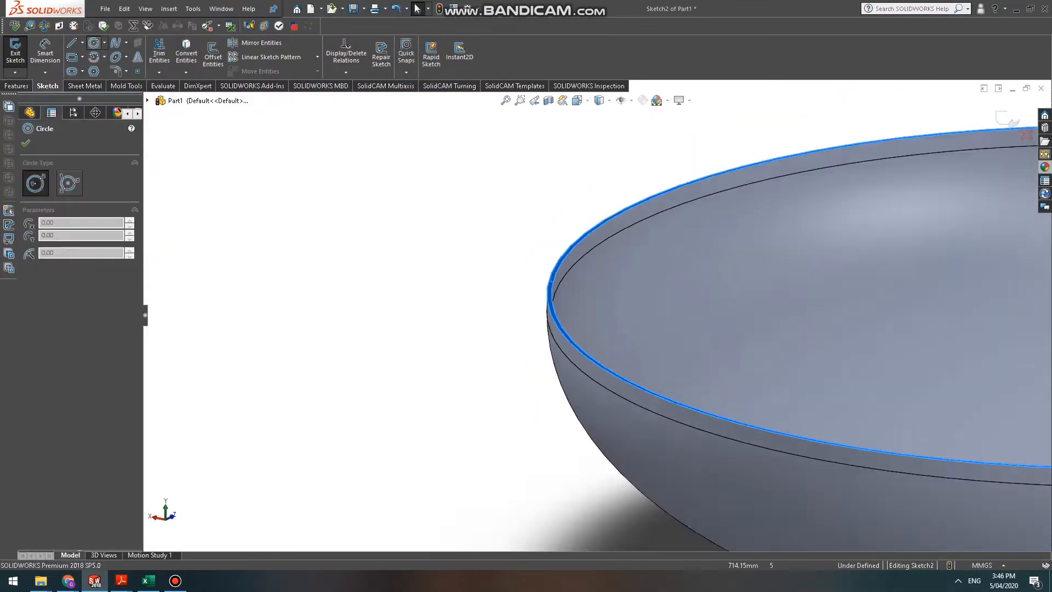
pyautogui.click(895, 305)
pyautogui.scroll(-5, 563, 300)
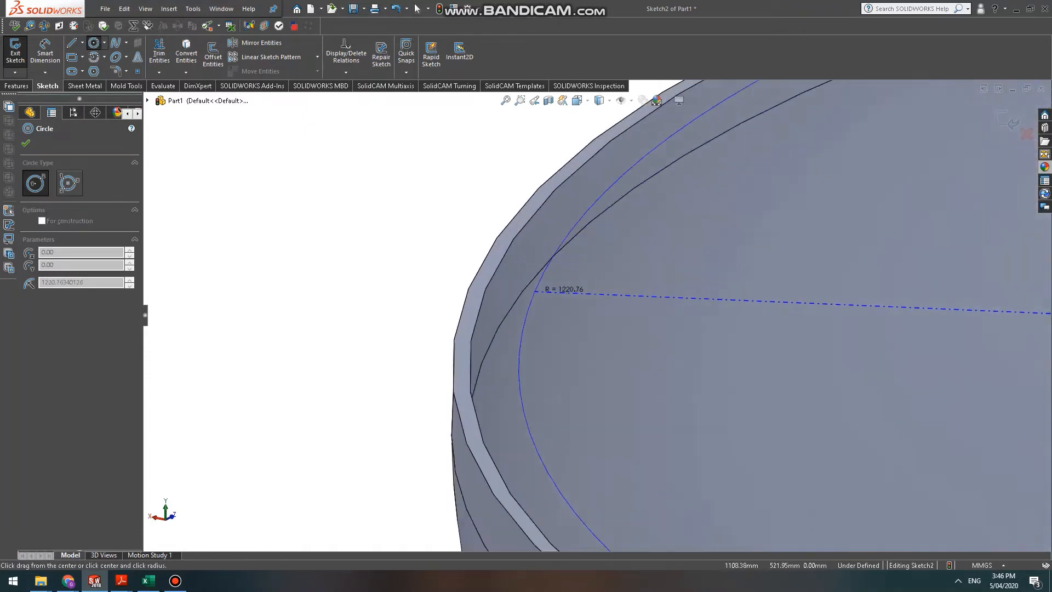
pyautogui.click(489, 280)
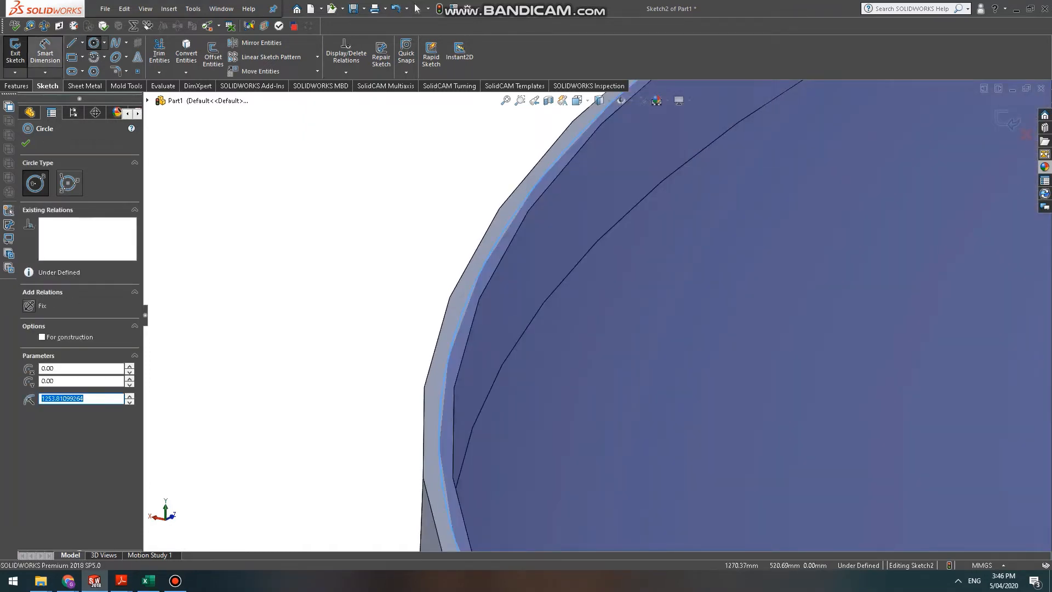
# Dimension the circle's diameter as 2510 mm.
pyautogui.click(45, 53)
pyautogui.click(474, 280)
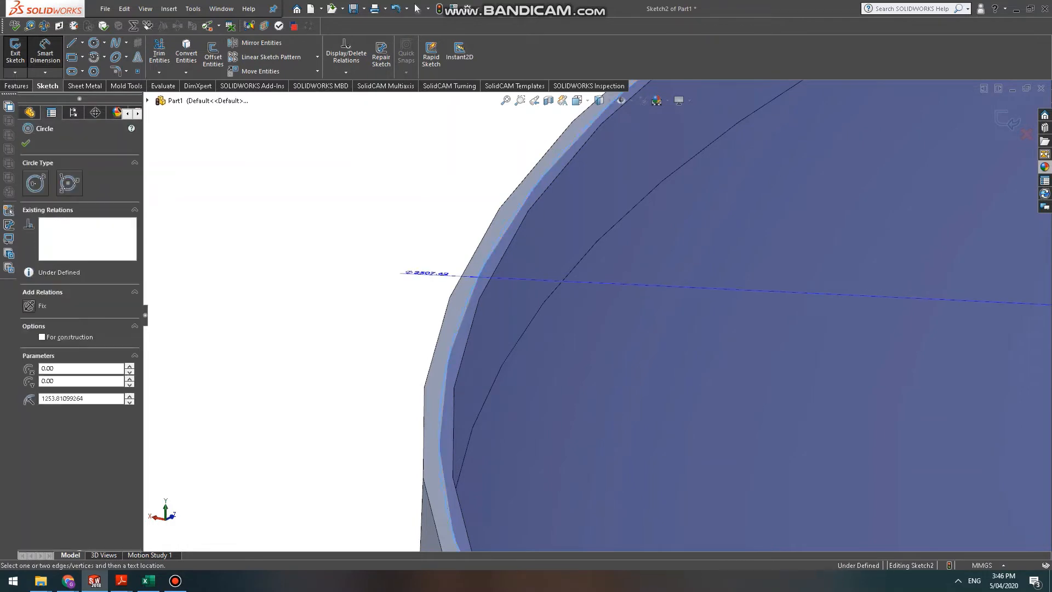
pyautogui.click(367, 285)
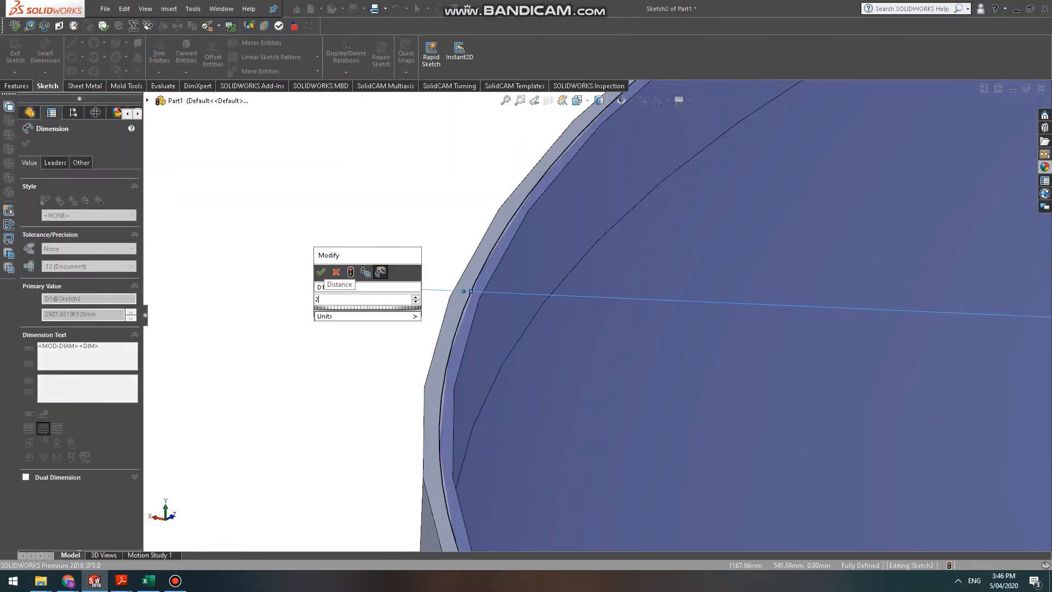
pyautogui.press('Return')
pyautogui.scroll(10, 592, 315)
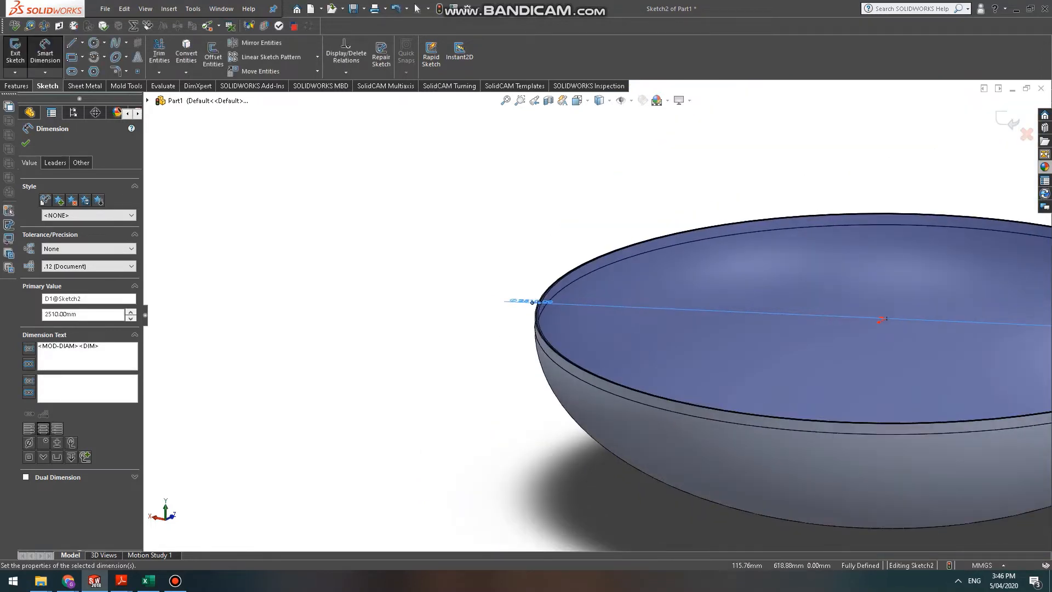
# Set the rim circle's diameter to 2509 mm.
pyautogui.hotkey('alt', 'Tab')
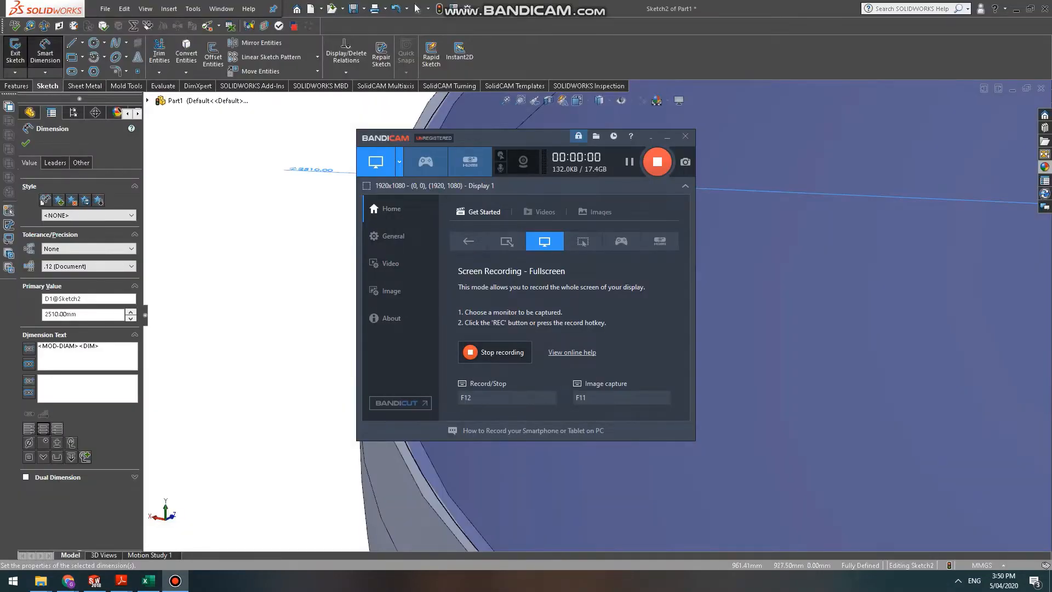
pyautogui.press('Escape')
pyautogui.scroll(-4, 520, 315)
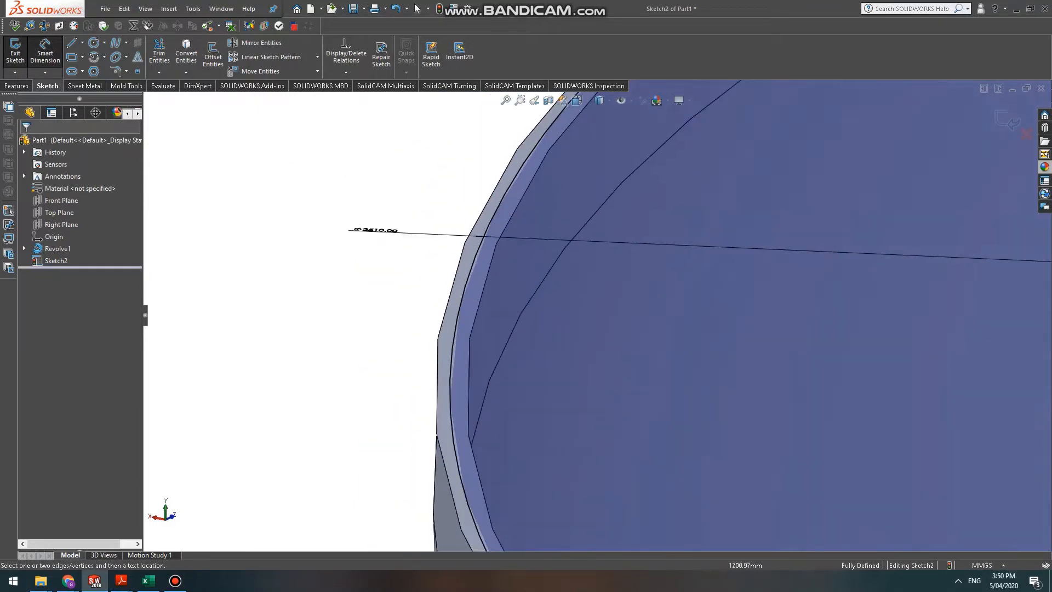
pyautogui.scroll(-4, 521, 316)
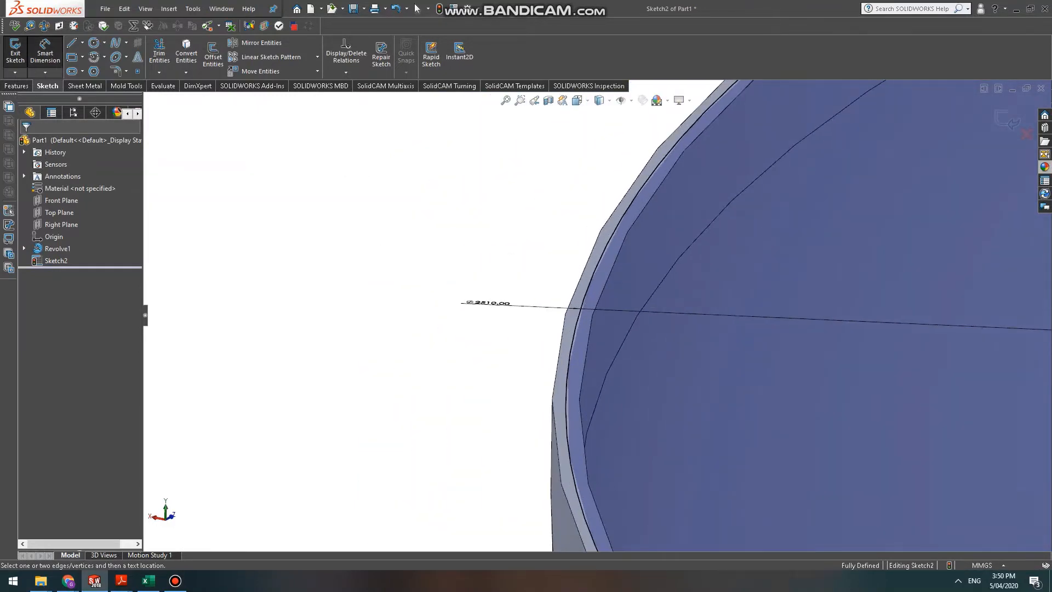
pyautogui.scroll(-2, 463, 302)
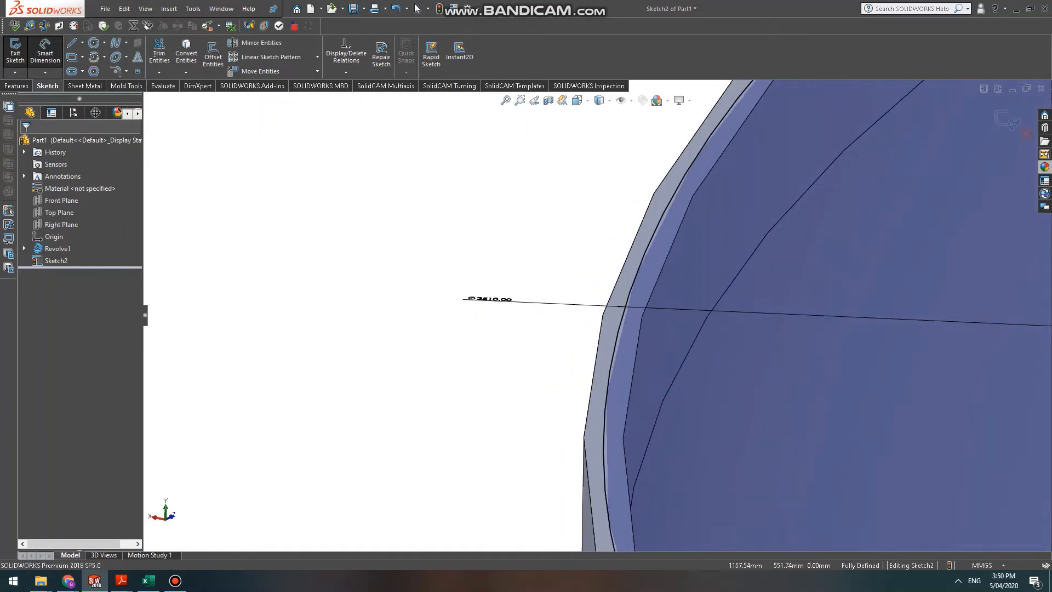
pyautogui.doubleClick(491, 300)
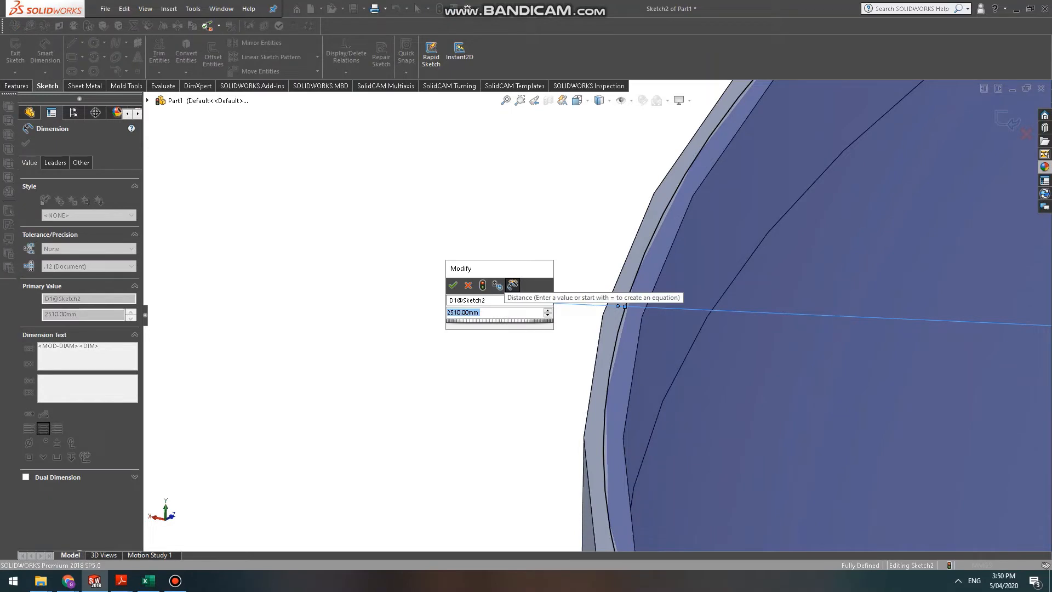
pyautogui.write('2509')
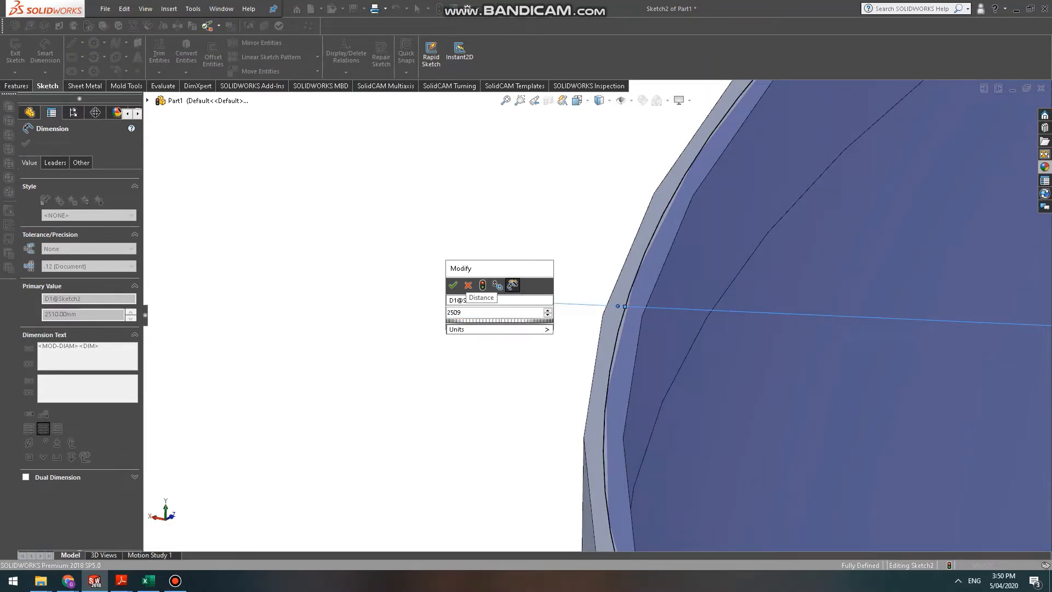
pyautogui.press('Return')
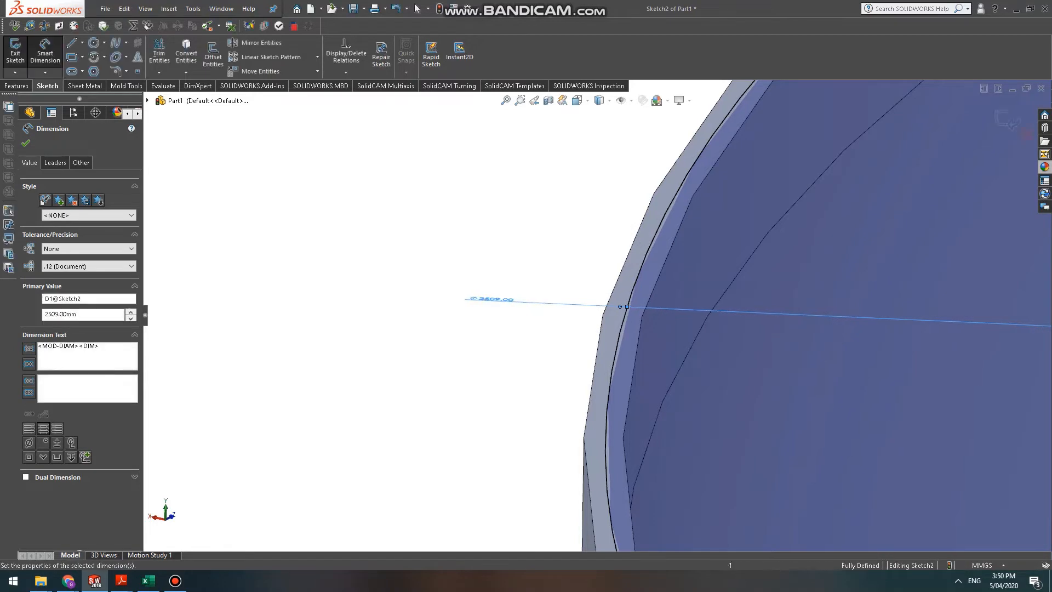
# Sketch a second circle centred on the origin with a radius of about 1351 mm, outside the head's rim.
pyautogui.click(94, 42)
pyautogui.scroll(5, 976, 332)
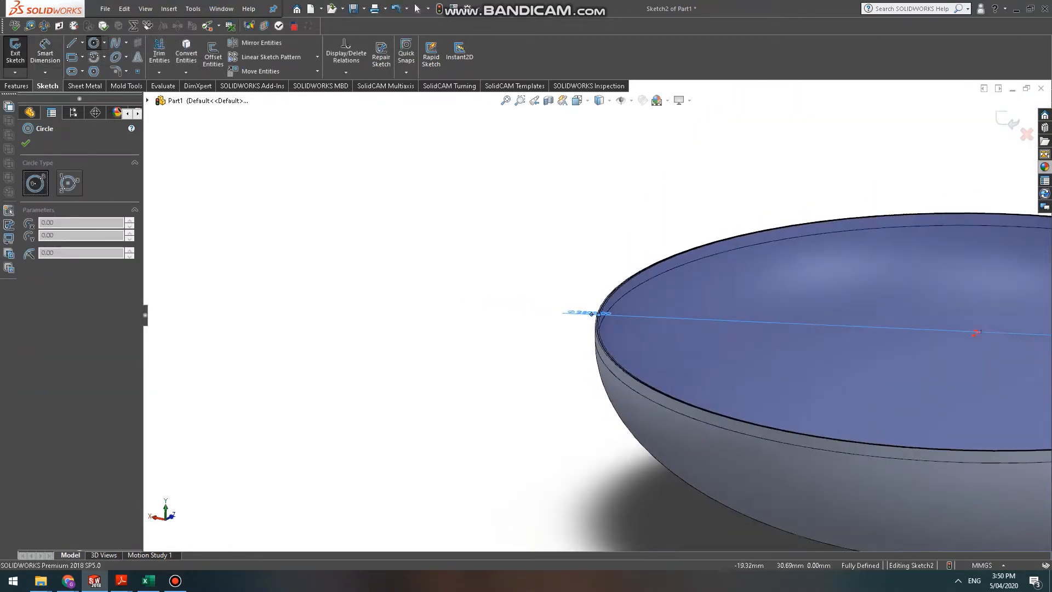
pyautogui.click(976, 332)
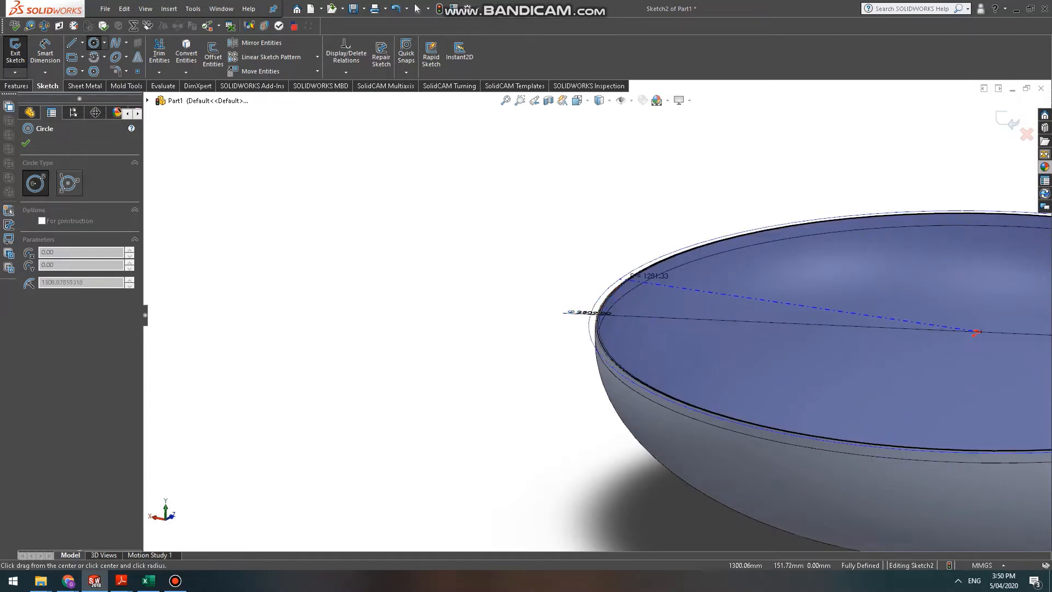
pyautogui.click(607, 272)
pyautogui.click(16, 86)
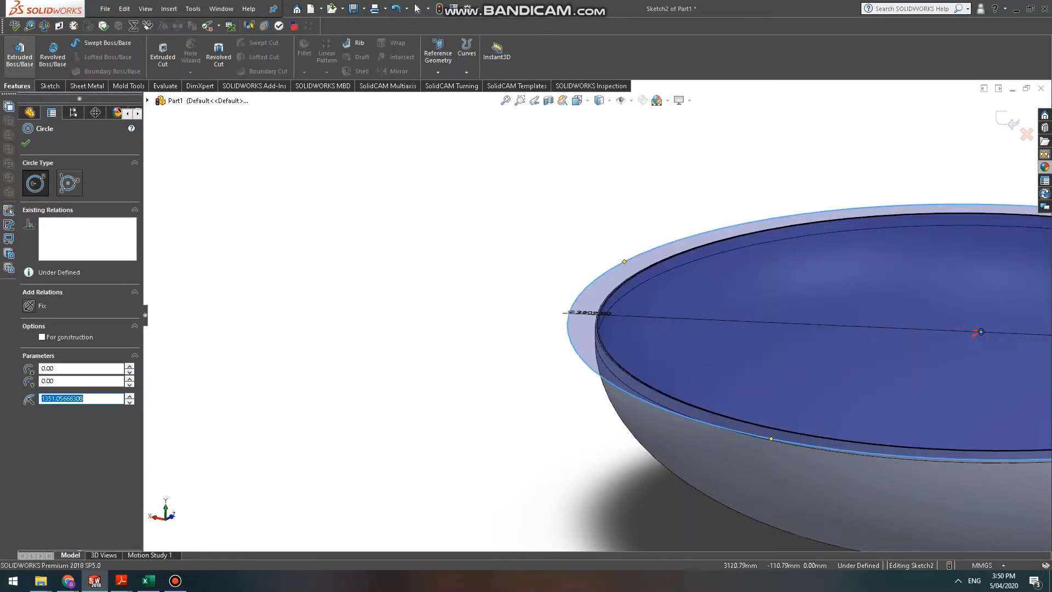
pyautogui.click(163, 53)
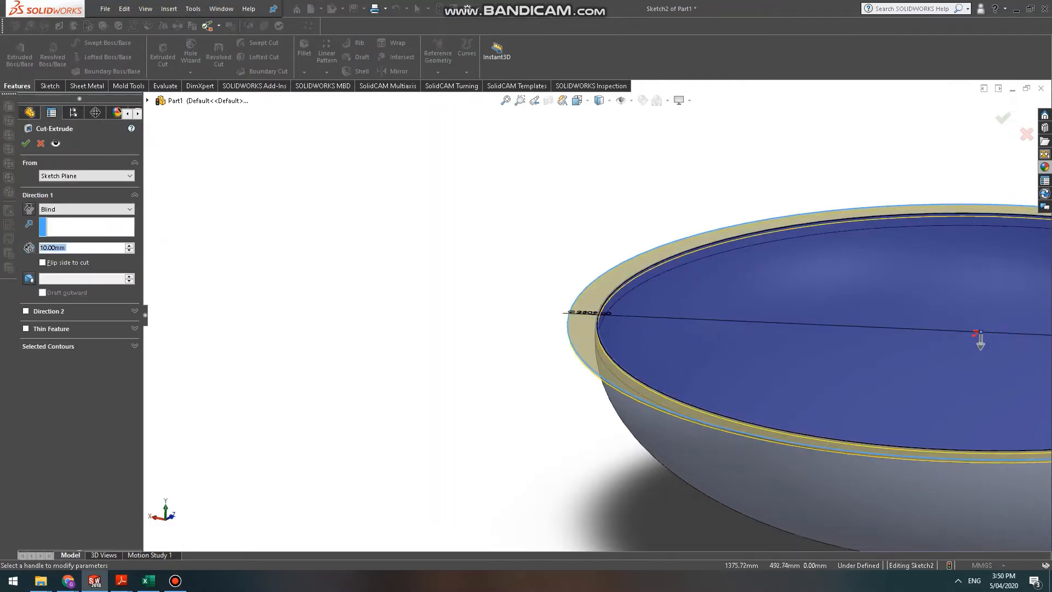
pyautogui.write('20')
pyautogui.press('Return')
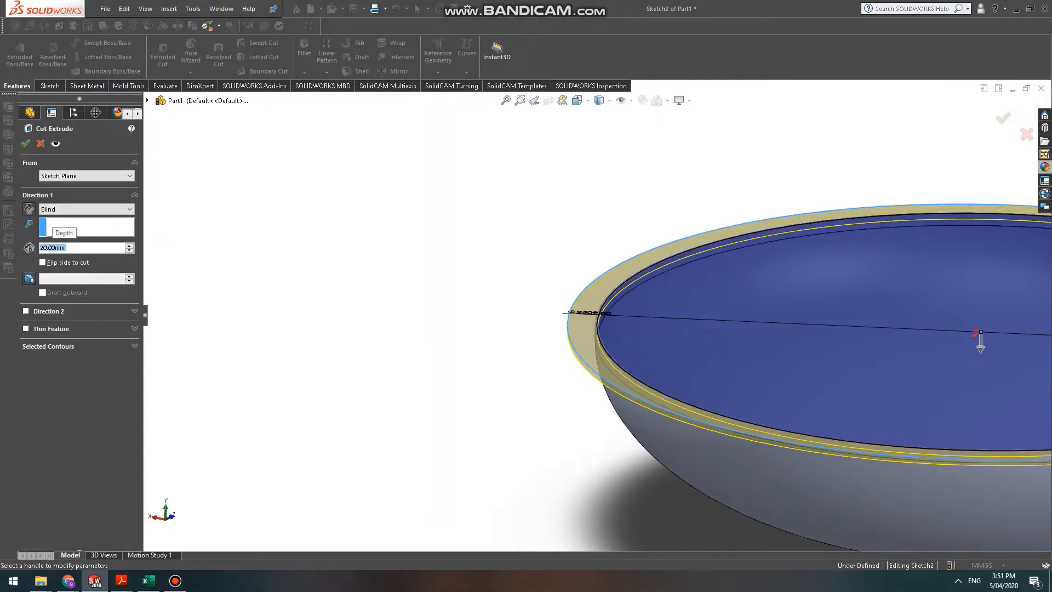
pyautogui.scroll(-8, 610, 315)
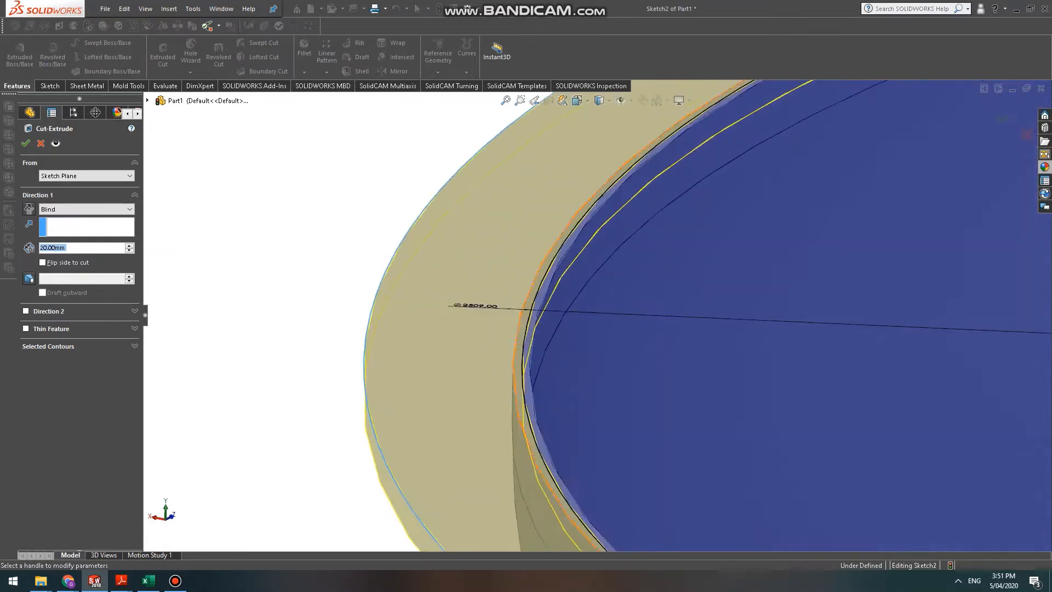
pyautogui.moveTo(611, 314); pyautogui.dragTo(619, 258, button='middle')
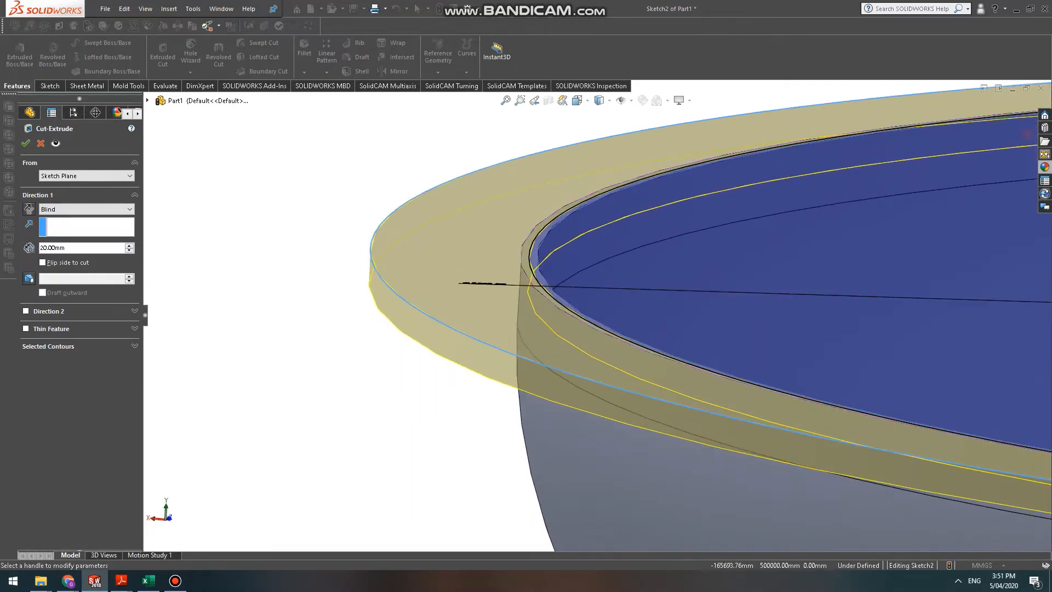
pyautogui.press('Escape')
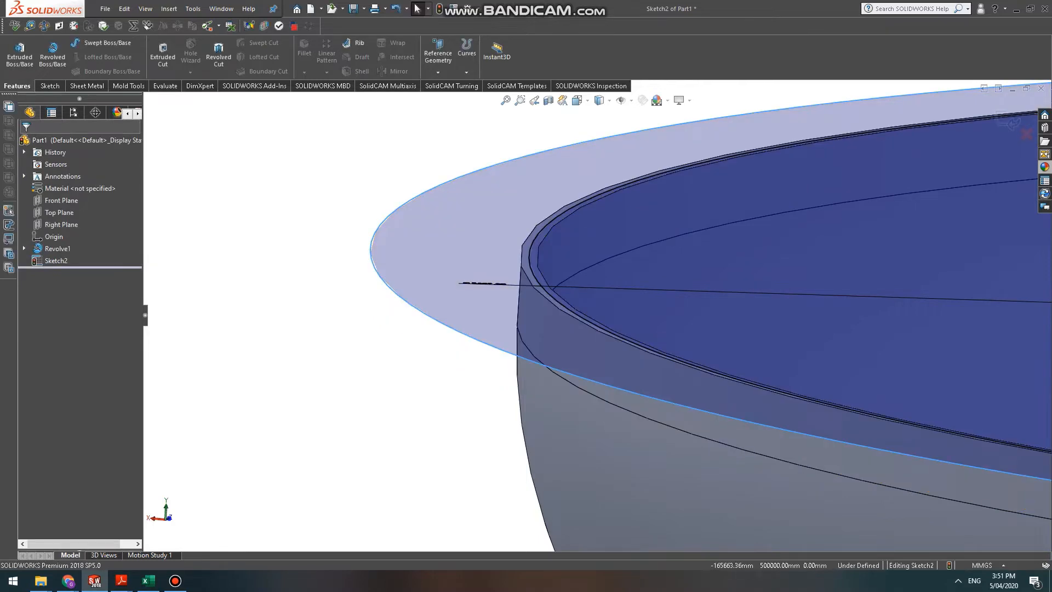
# Shrink the outer sketch circle to inside the rim, at a radius of about 1244 mm, and dimension its diameter as 2500 mm.
pyautogui.moveTo(371, 251); pyautogui.dragTo(546, 258)
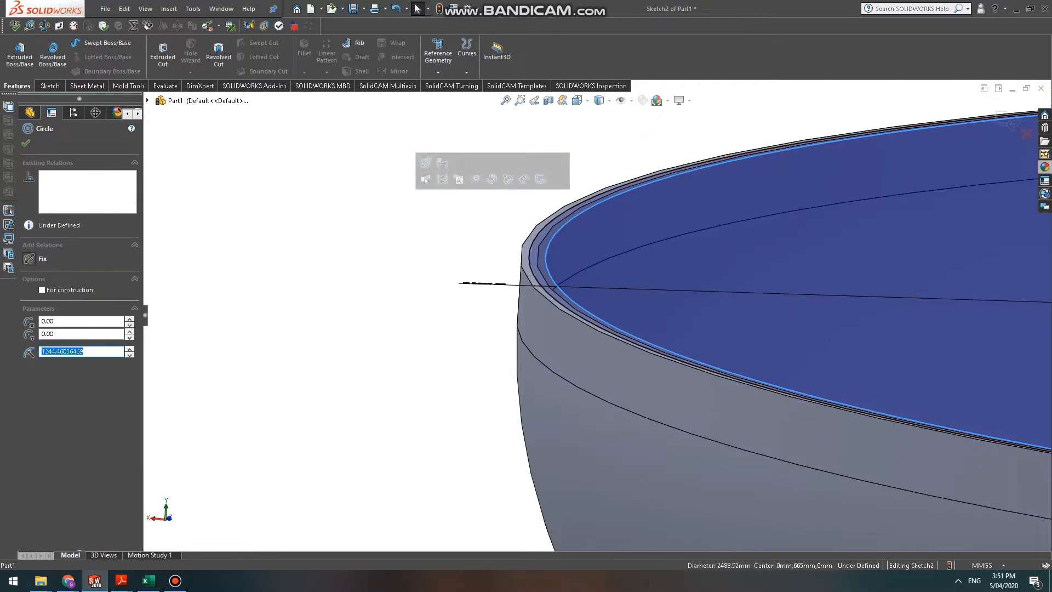
pyautogui.scroll(-1, 430, 206)
pyautogui.scroll(-6, 611, 204)
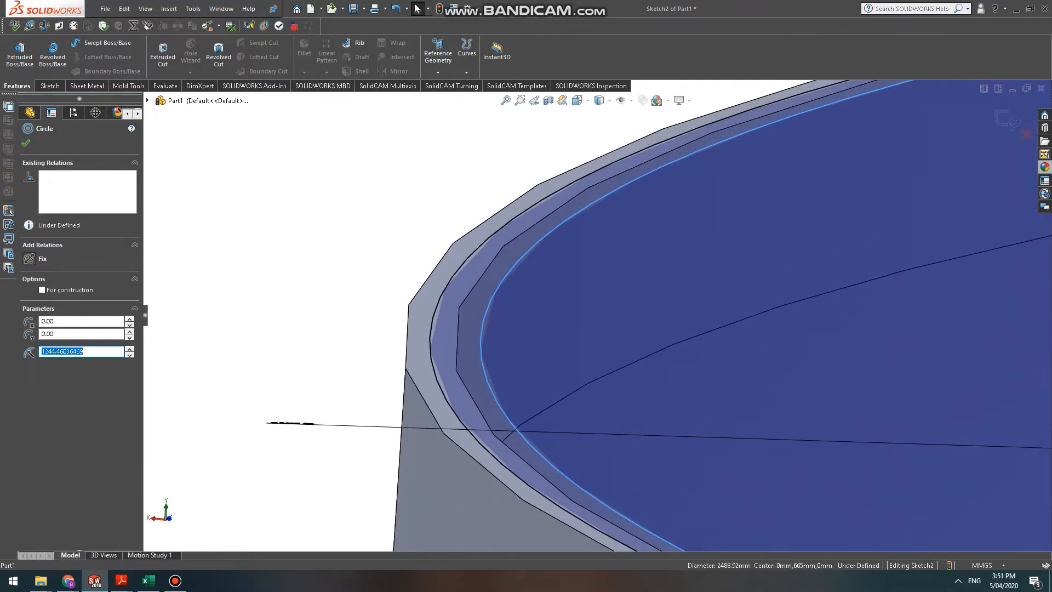
pyautogui.scroll(-2, 438, 252)
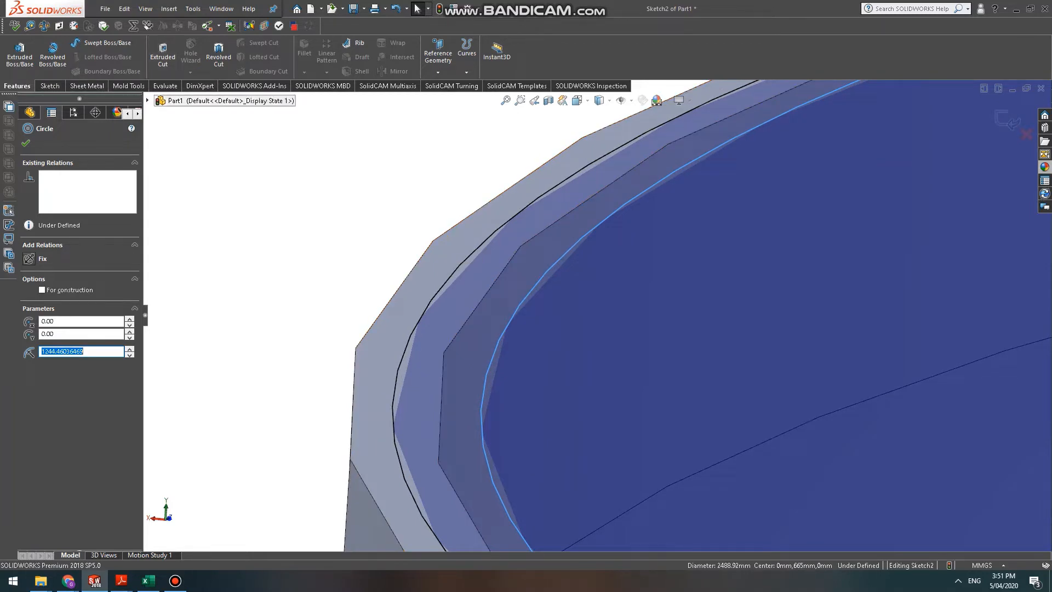
pyautogui.click(49, 86)
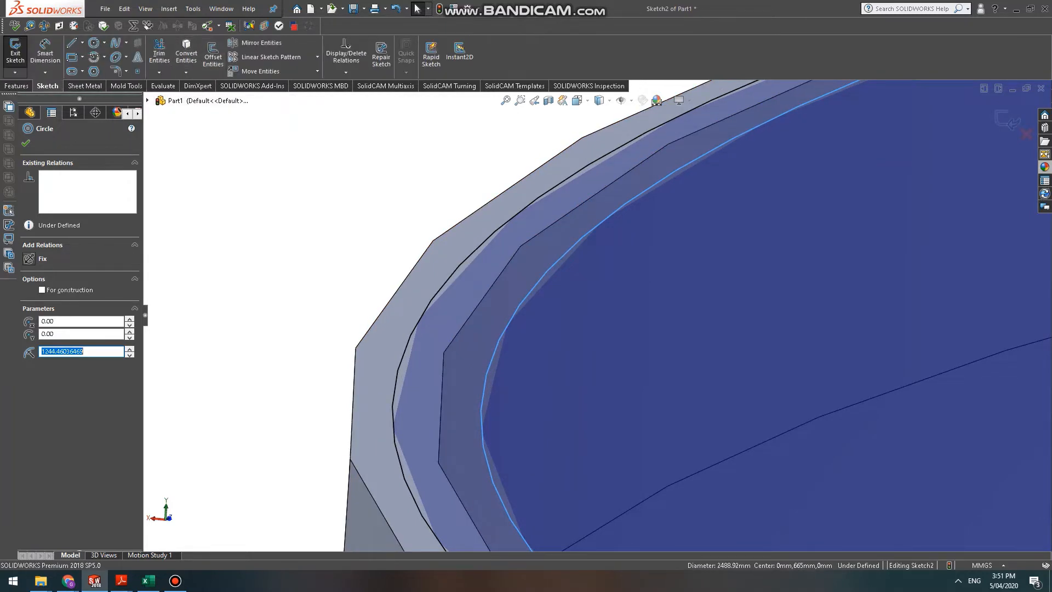
pyautogui.press('Escape')
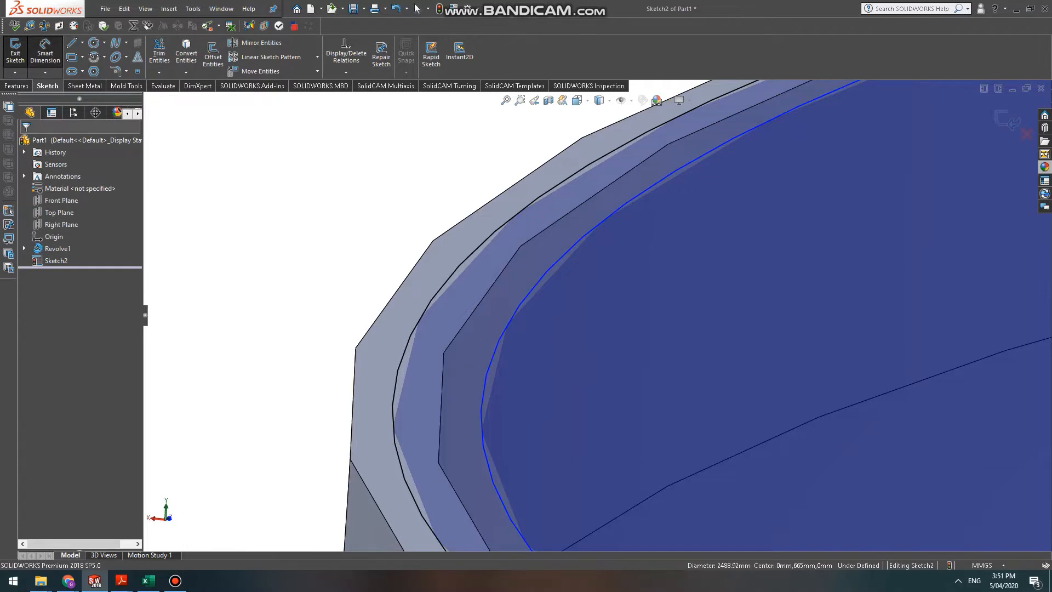
pyautogui.click(527, 296)
pyautogui.press('Escape')
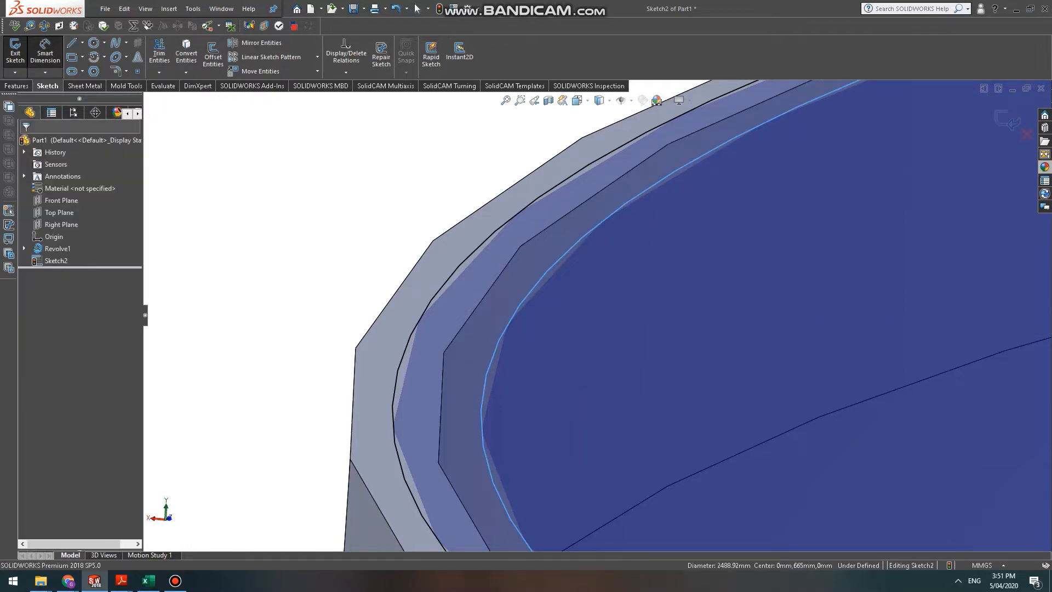
pyautogui.write('2500')
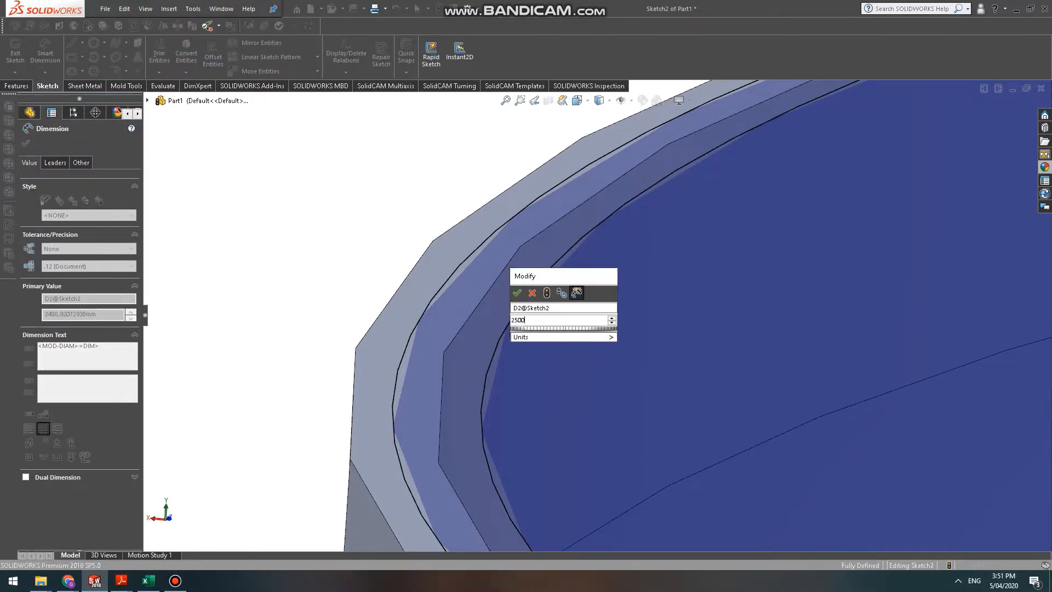
pyautogui.press('Return')
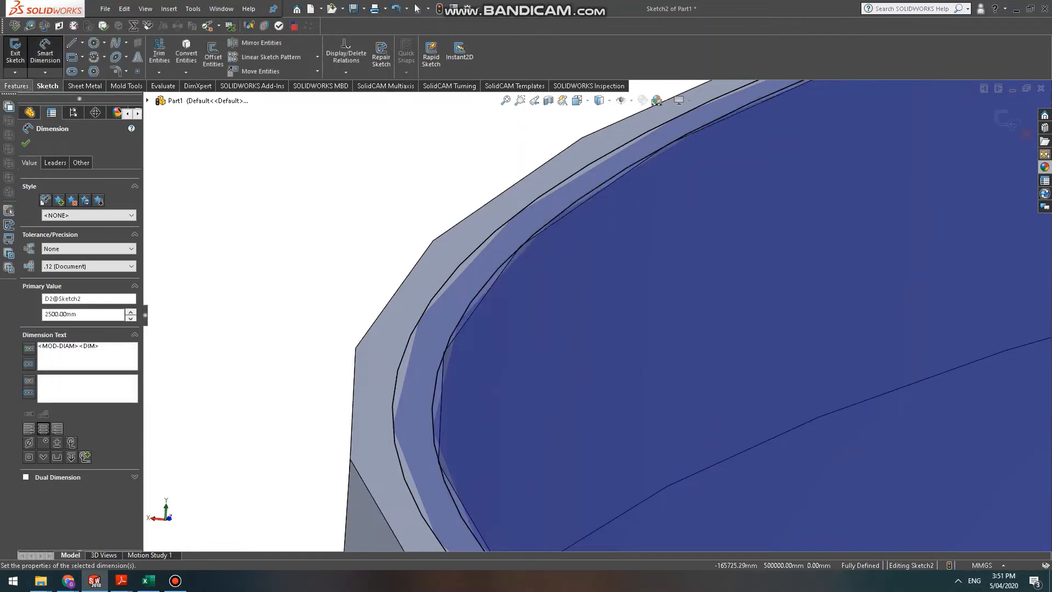
# Extrude the ring between the two circles 15 mm from the rim face, checking the C11 joint in the GOST 5264-80 PDF.
pyautogui.click(19, 57)
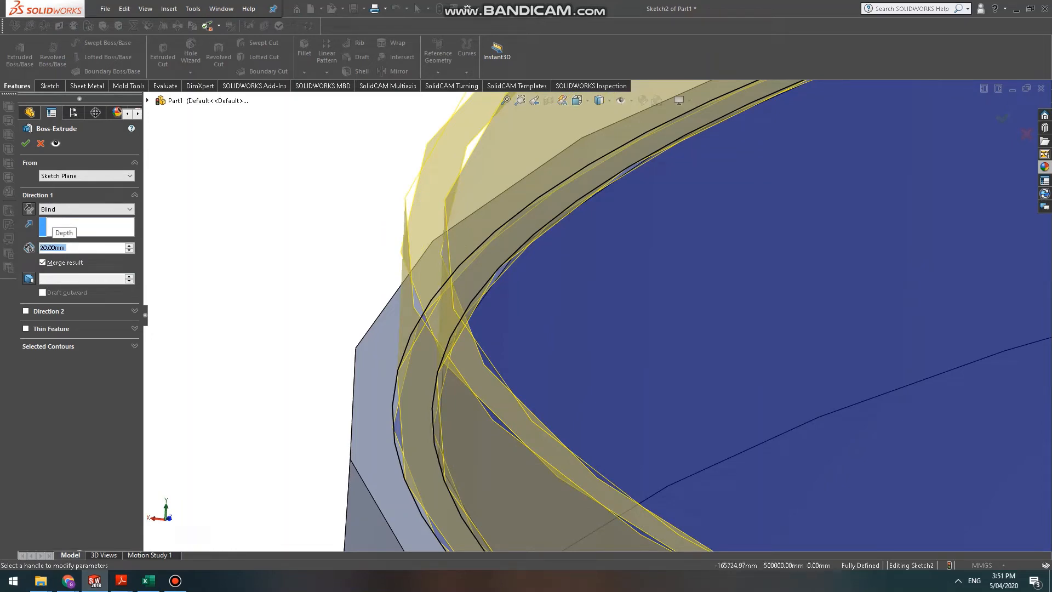
pyautogui.moveTo(121, 580)
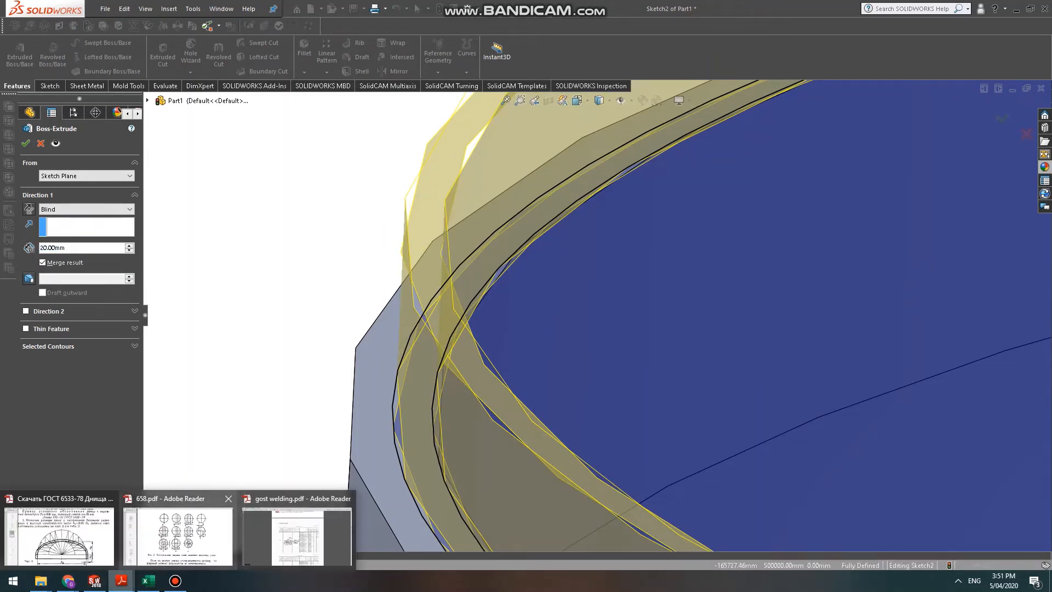
pyautogui.click(297, 534)
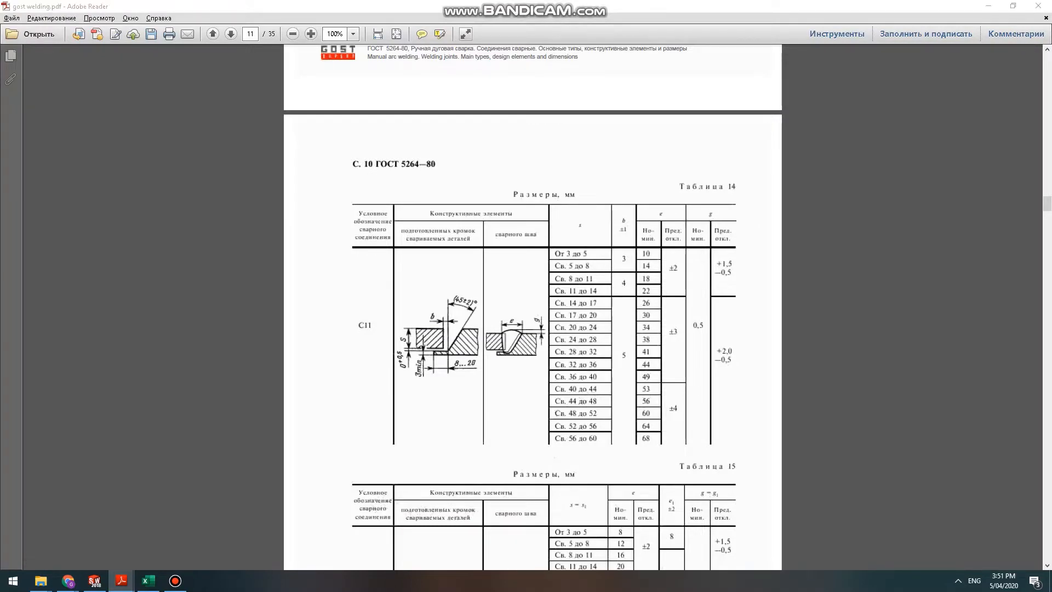
pyautogui.hotkey('alt', 'Tab')
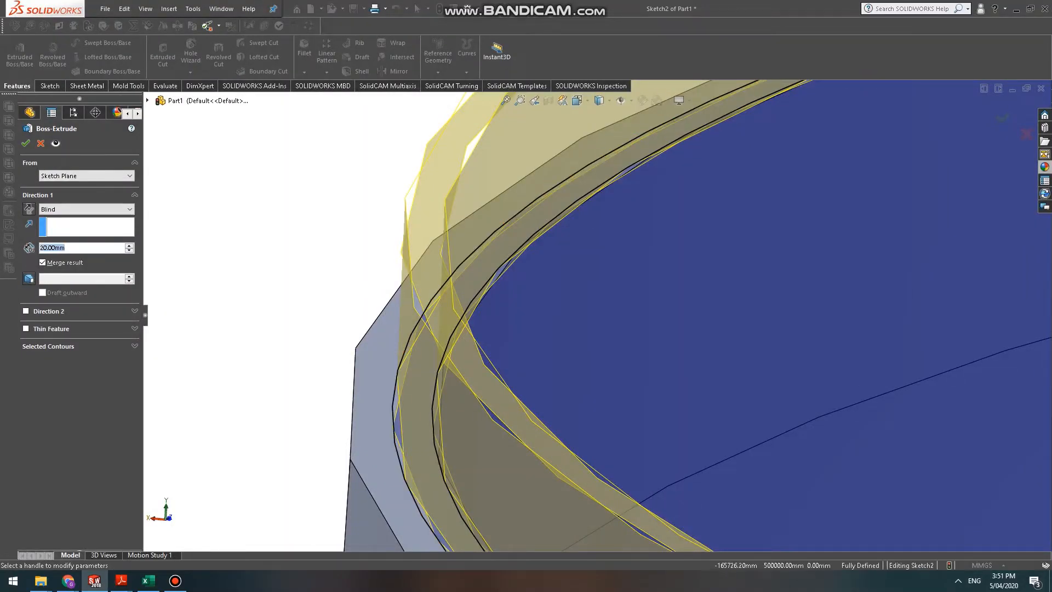
pyautogui.write('15')
pyautogui.press('Return')
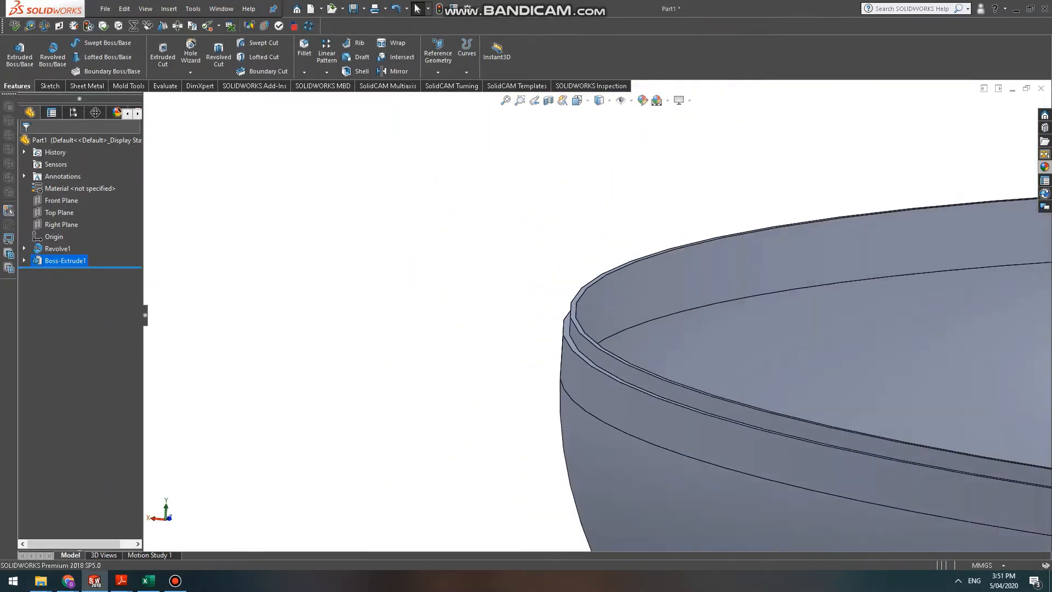
# Recheck the C11 joint in the GOST 5264-80 PDF and chamfer the rim's outer edge in SOLIDWORKS by 5 mm at 45°.
pyautogui.scroll(-5, 496, 344)
pyautogui.scroll(5, 495, 344)
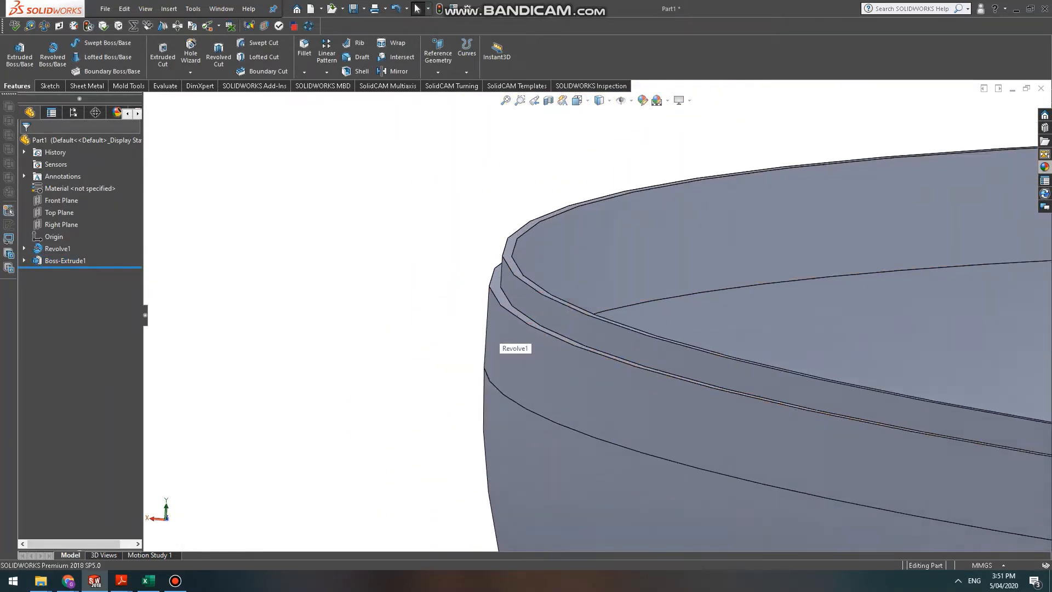
pyautogui.scroll(5, 496, 344)
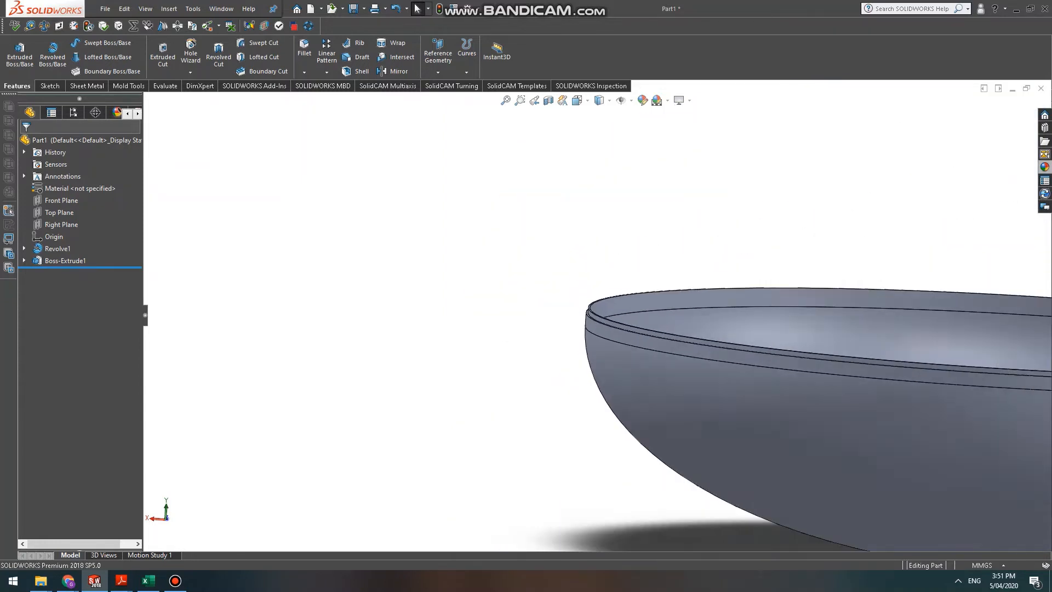
pyautogui.scroll(-5, 496, 344)
pyautogui.hotkey('alt', 'Tab')
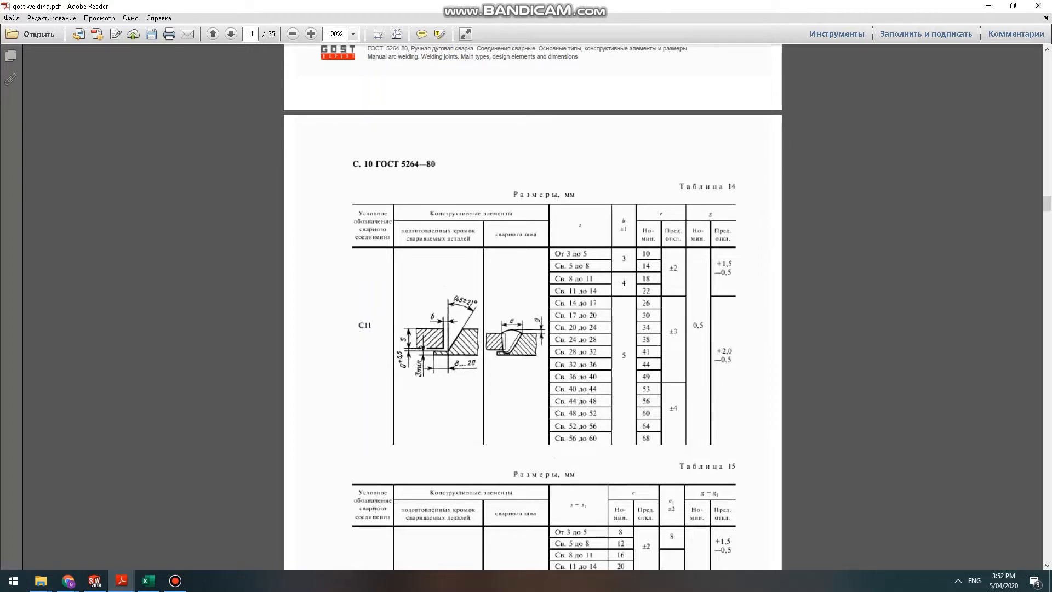
pyautogui.hotkey('alt', 'Tab')
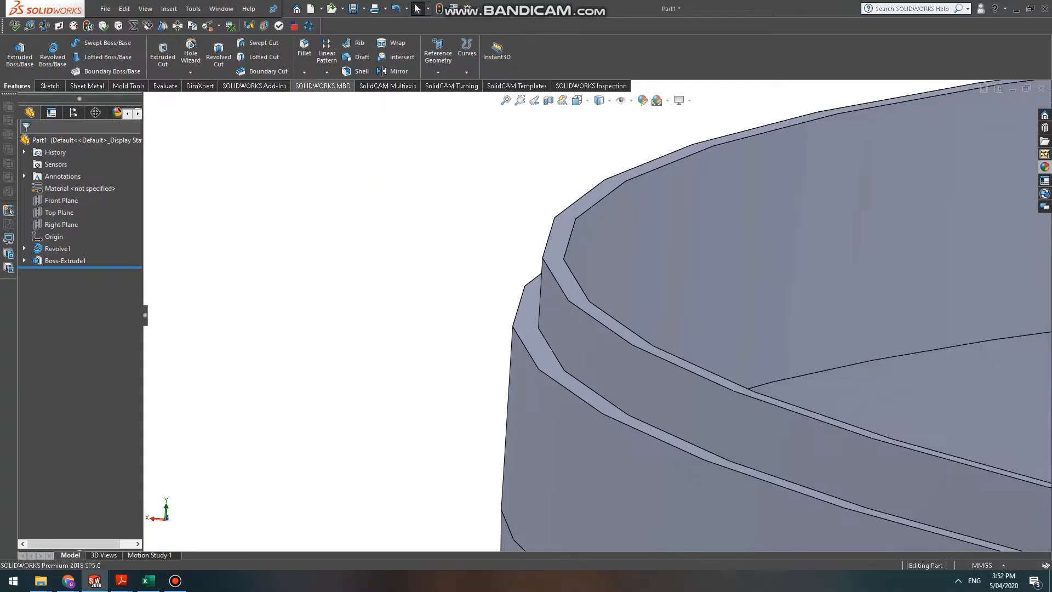
pyautogui.click(304, 72)
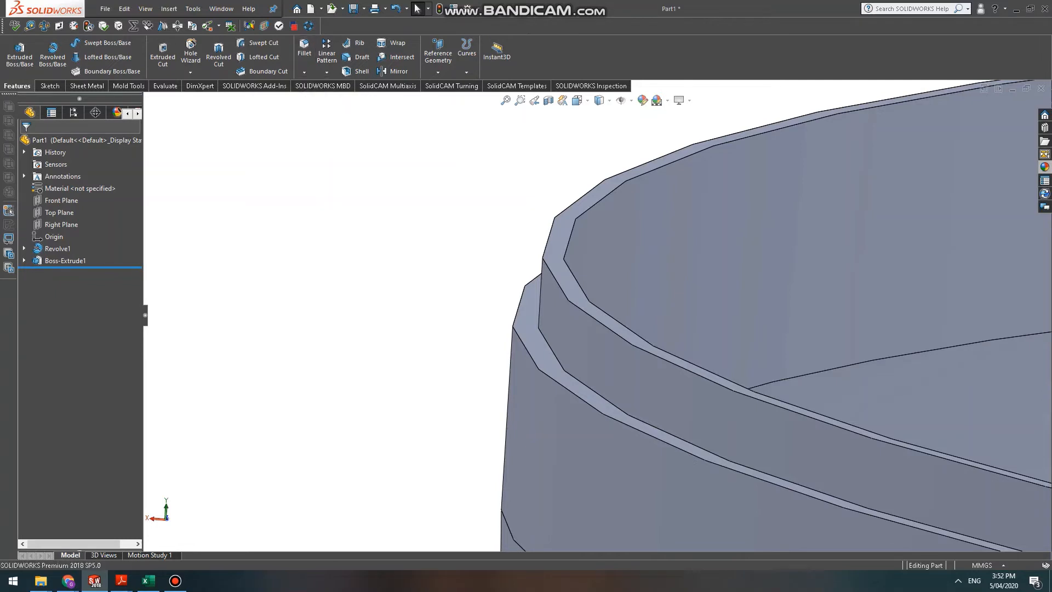
pyautogui.click(326, 99)
pyautogui.click(530, 353)
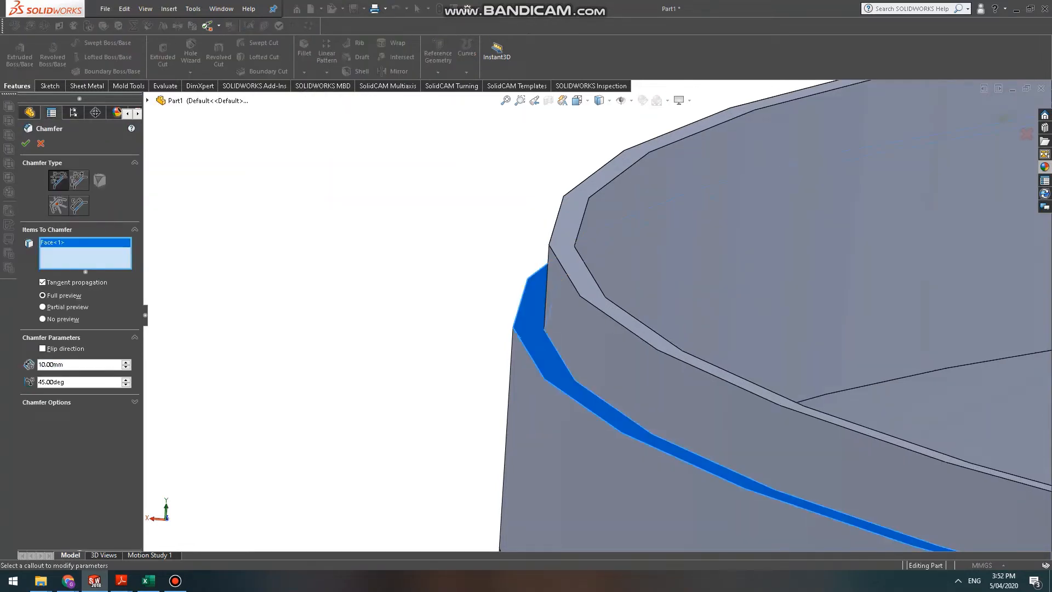
pyautogui.click(530, 354)
pyautogui.click(528, 353)
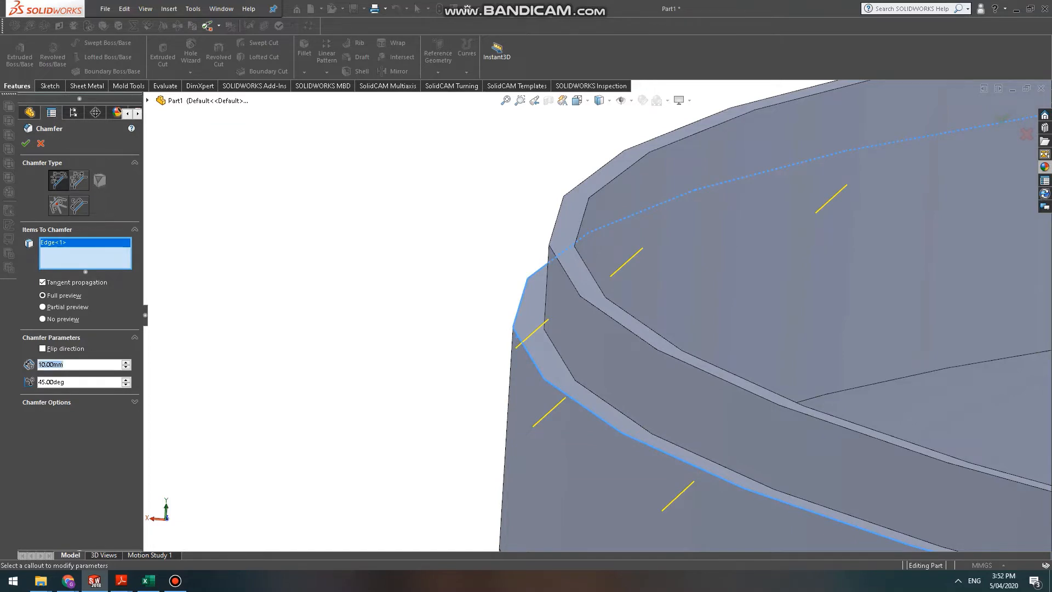
pyautogui.write('5')
pyautogui.press('Return')
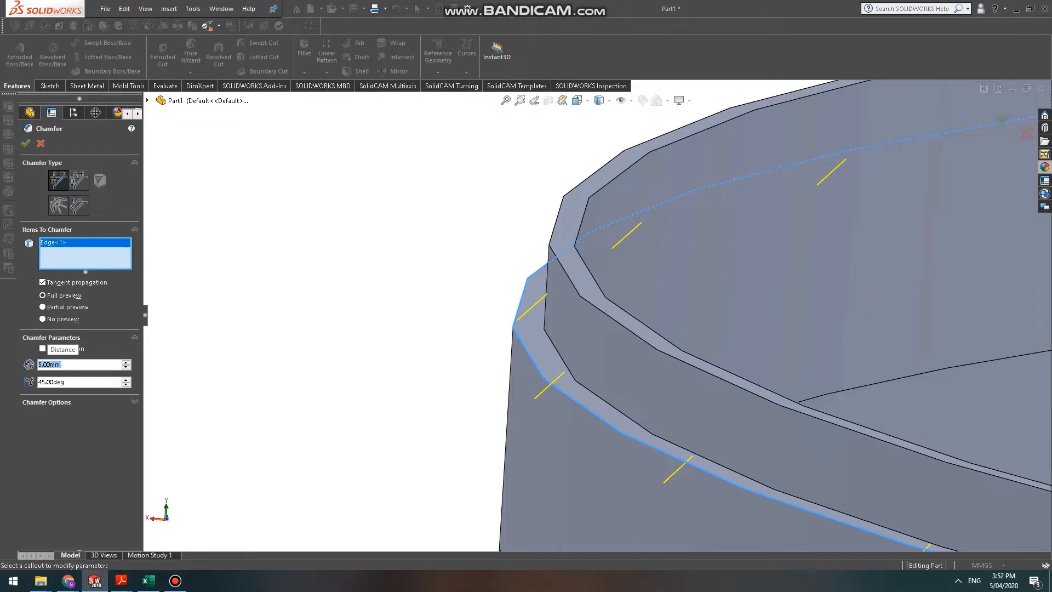
pyautogui.press('Return')
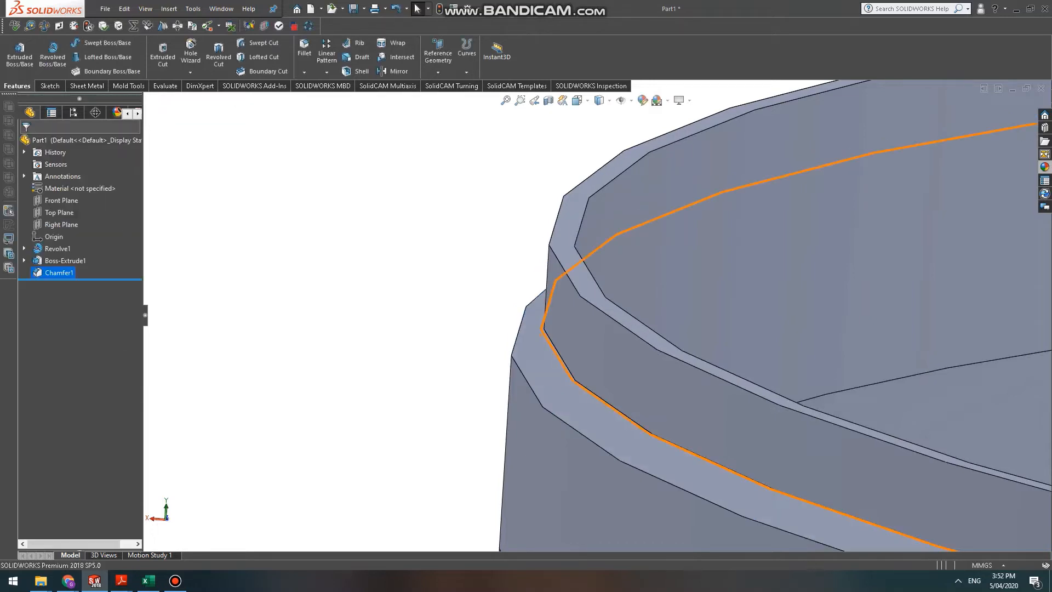
# Edit the rim chamfer and set its distance to 5.5 mm.
pyautogui.scroll(5, 712, 219)
pyautogui.scroll(-5, 559, 359)
pyautogui.scroll(6, 559, 358)
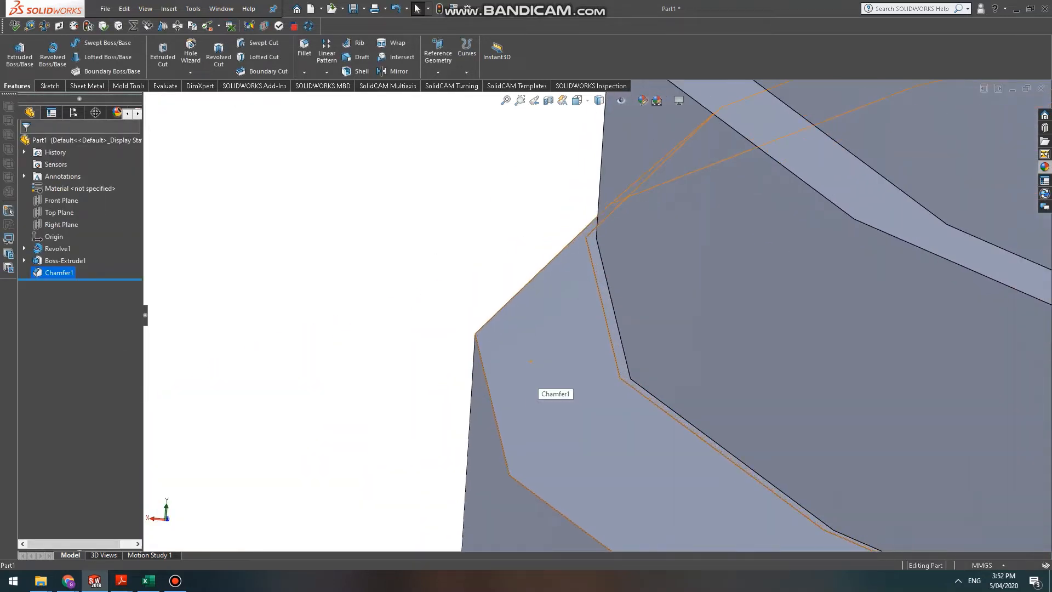
pyautogui.click(558, 358)
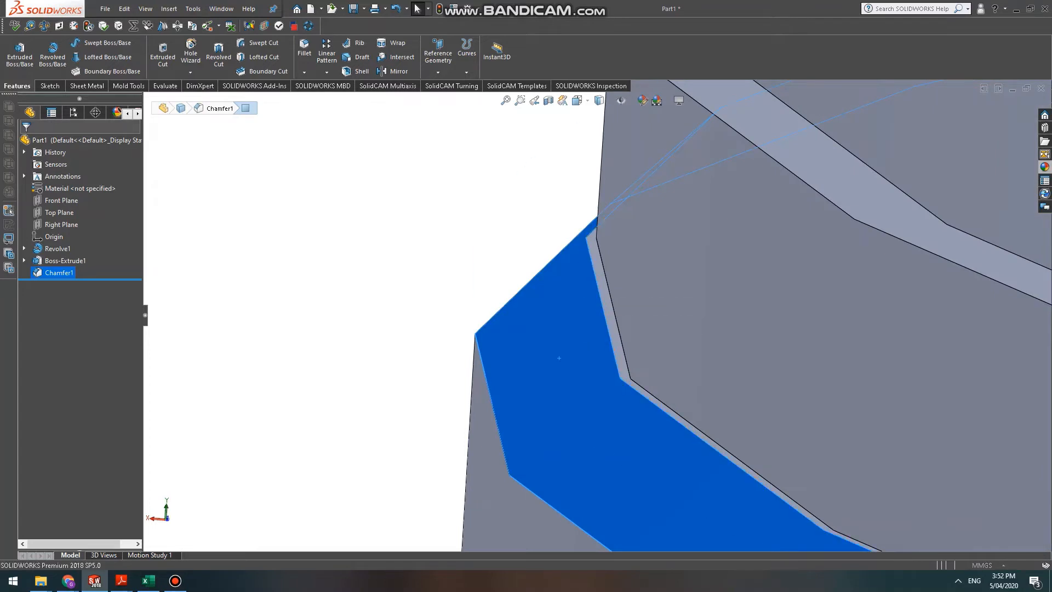
pyautogui.click(565, 348)
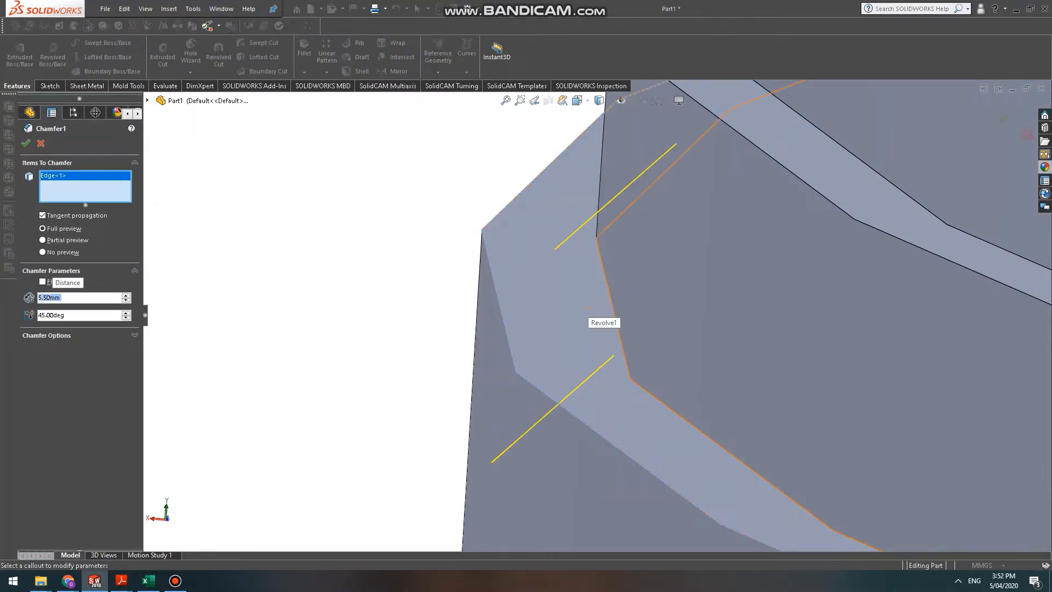
pyautogui.press('Return')
pyautogui.scroll(-5, 588, 310)
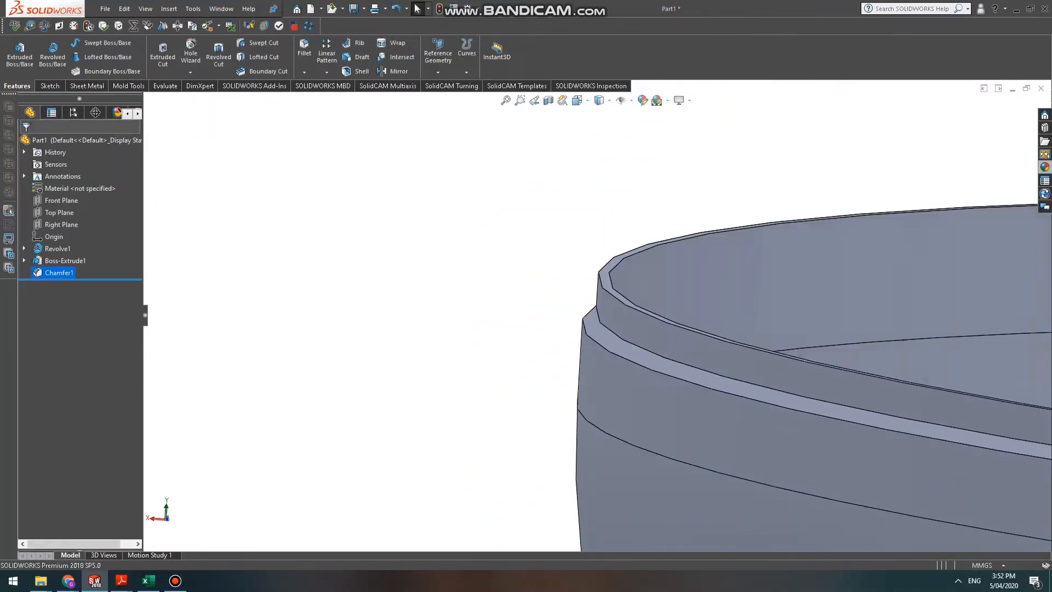
pyautogui.scroll(-2, 588, 310)
pyautogui.moveTo(587, 310); pyautogui.dragTo(635, 424, button='middle')
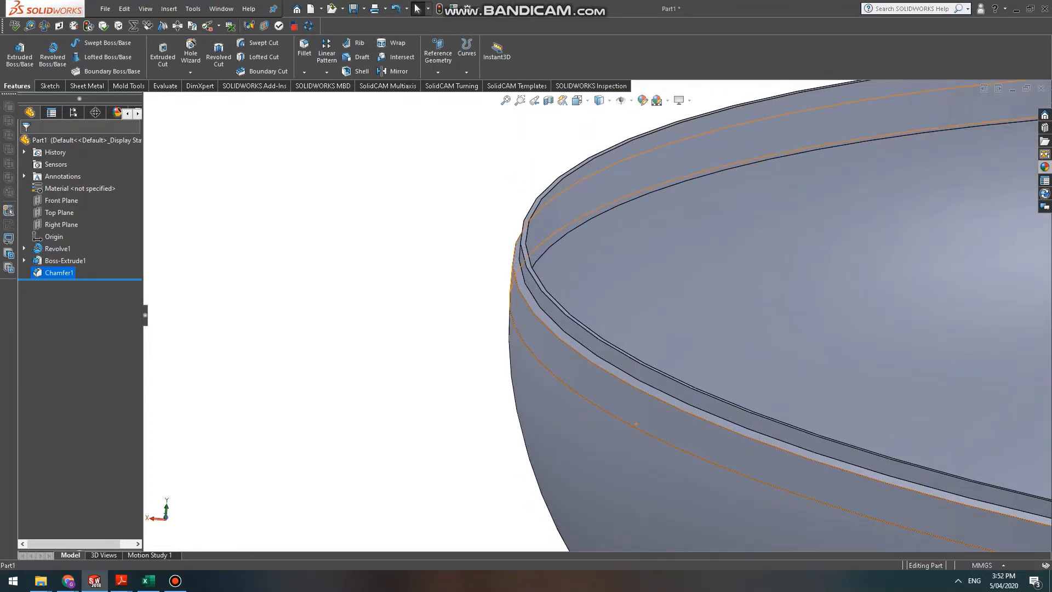
# Start saving the part and create and open a new desktop folder named Lubricant Blender as its destination.
pyautogui.scroll(-3, 636, 424)
pyautogui.scroll(3, 636, 424)
pyautogui.scroll(-3, 635, 424)
pyautogui.press('Escape')
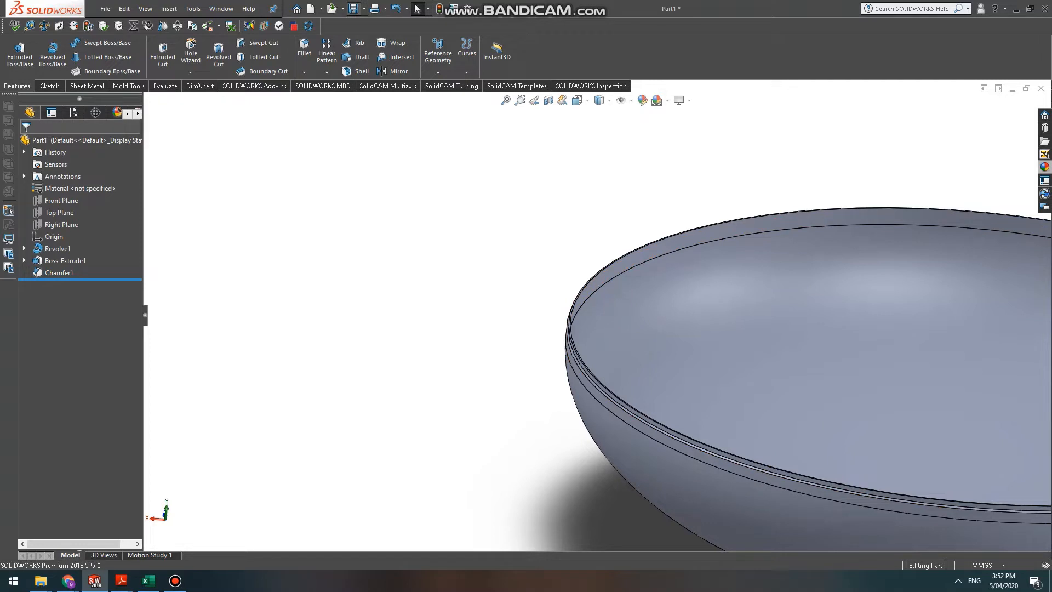
pyautogui.hotkey('ctrl', 's')
pyautogui.click(175, 580)
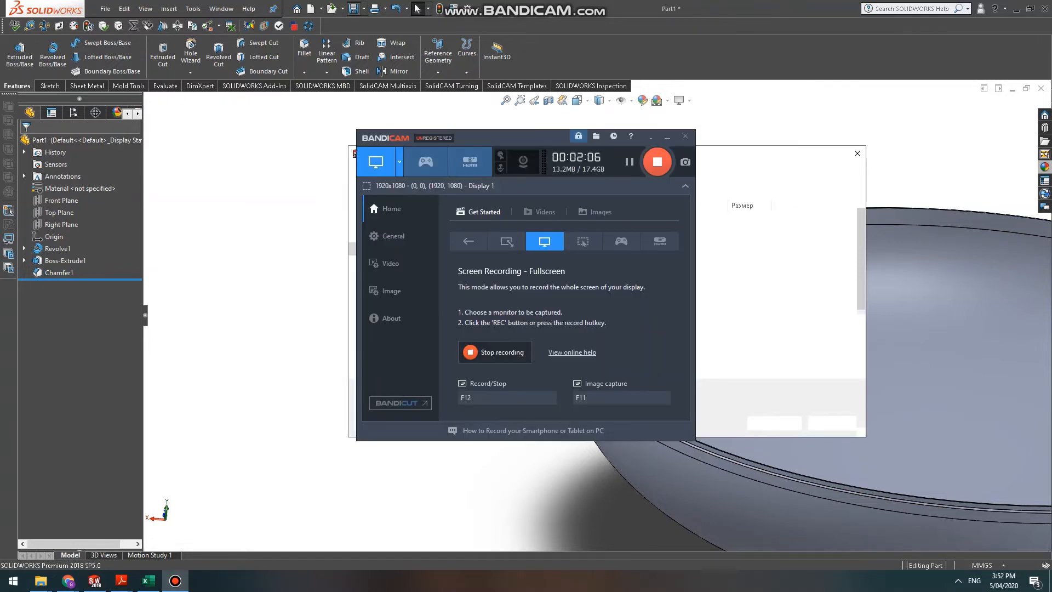
pyautogui.click(778, 285)
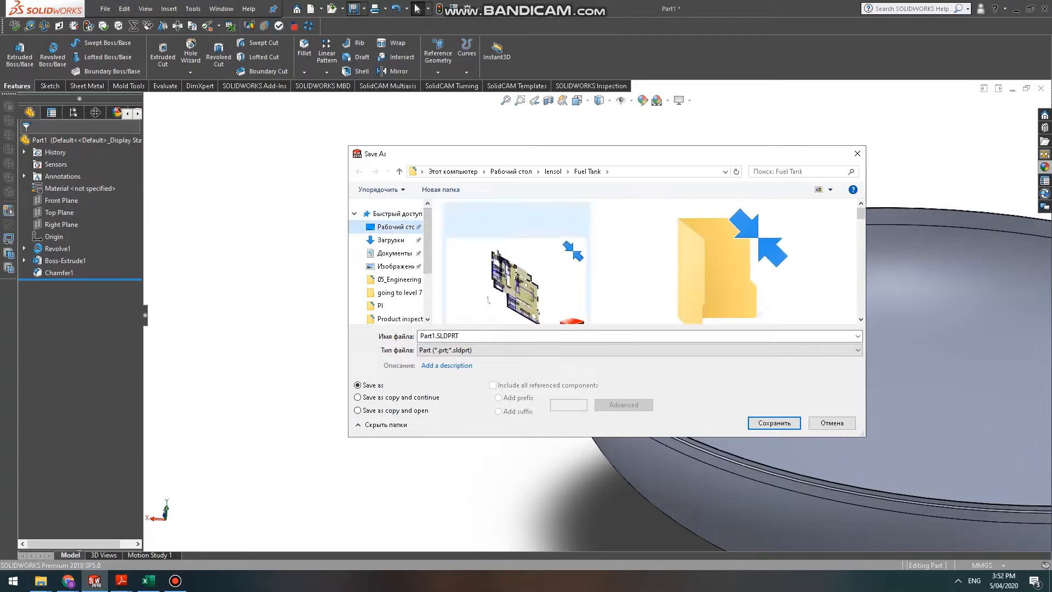
pyautogui.rightClick(823, 264)
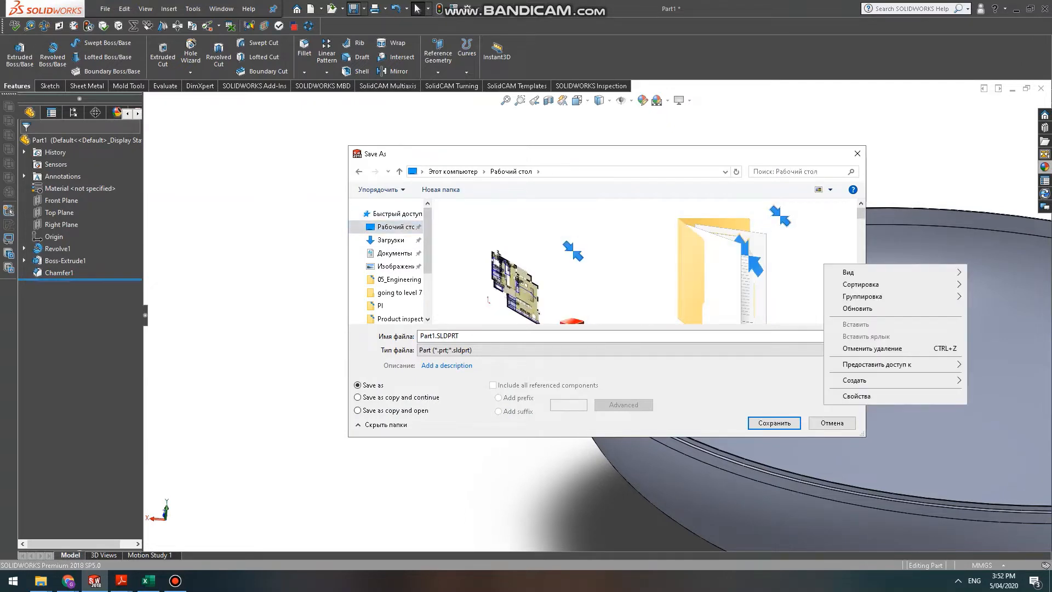
pyautogui.moveTo(877, 379)
pyautogui.click(690, 380)
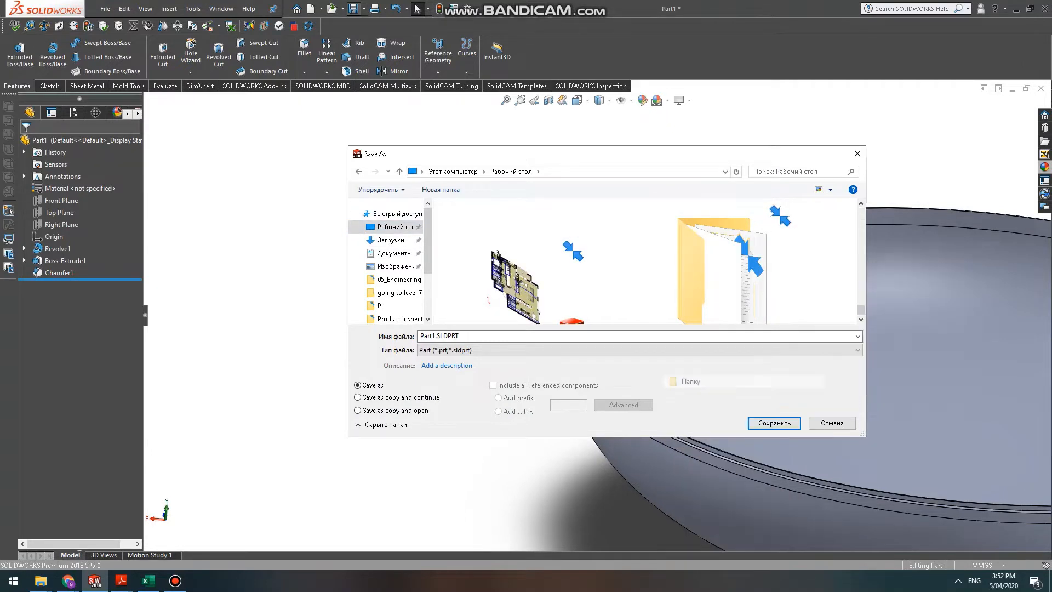
pyautogui.write('0')
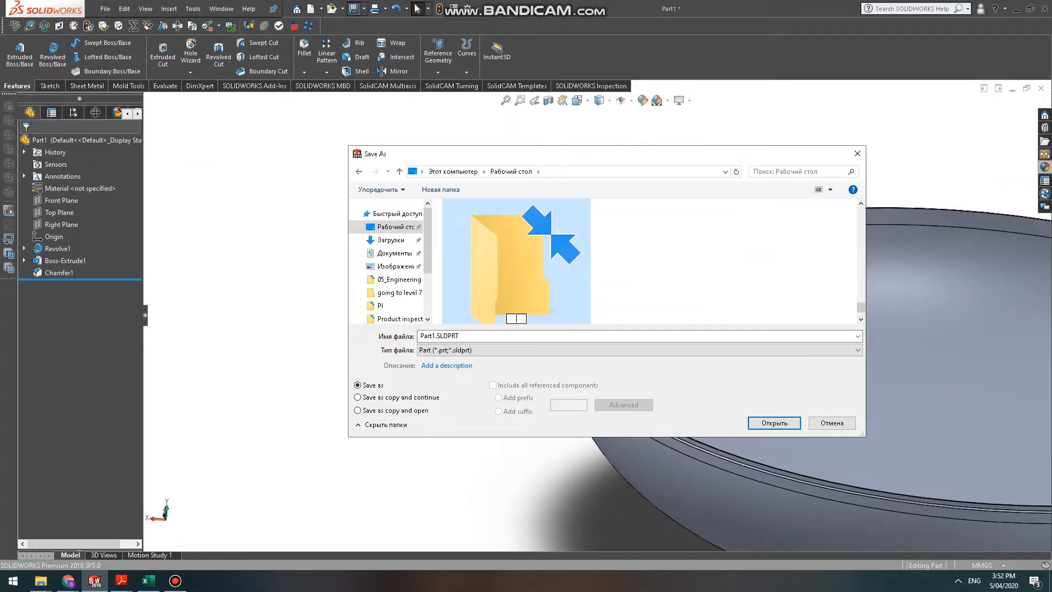
pyautogui.write('ubricant Blender')
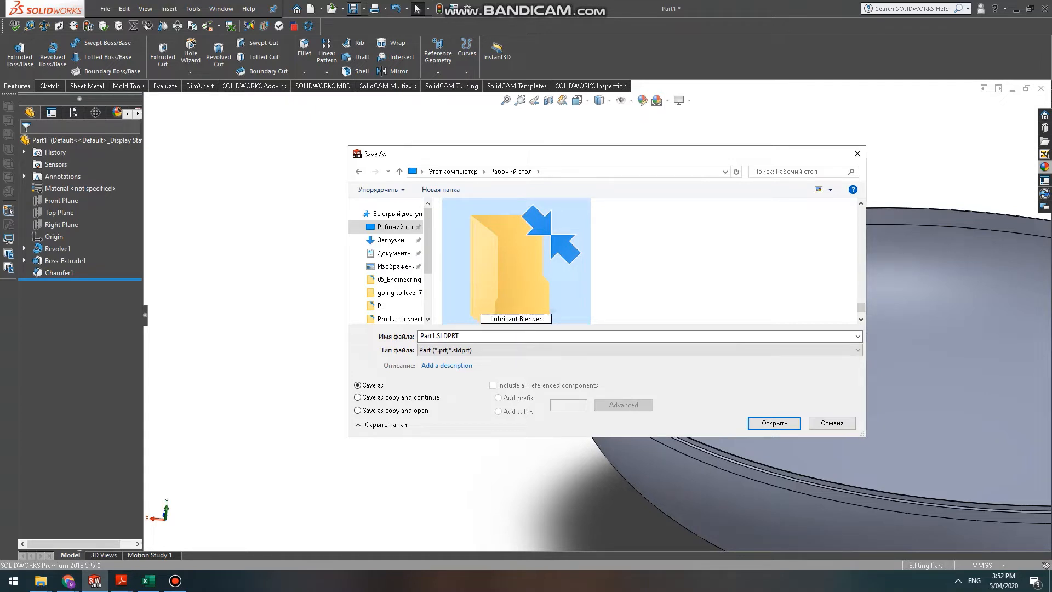
pyautogui.press('Return')
pyautogui.press('Return')
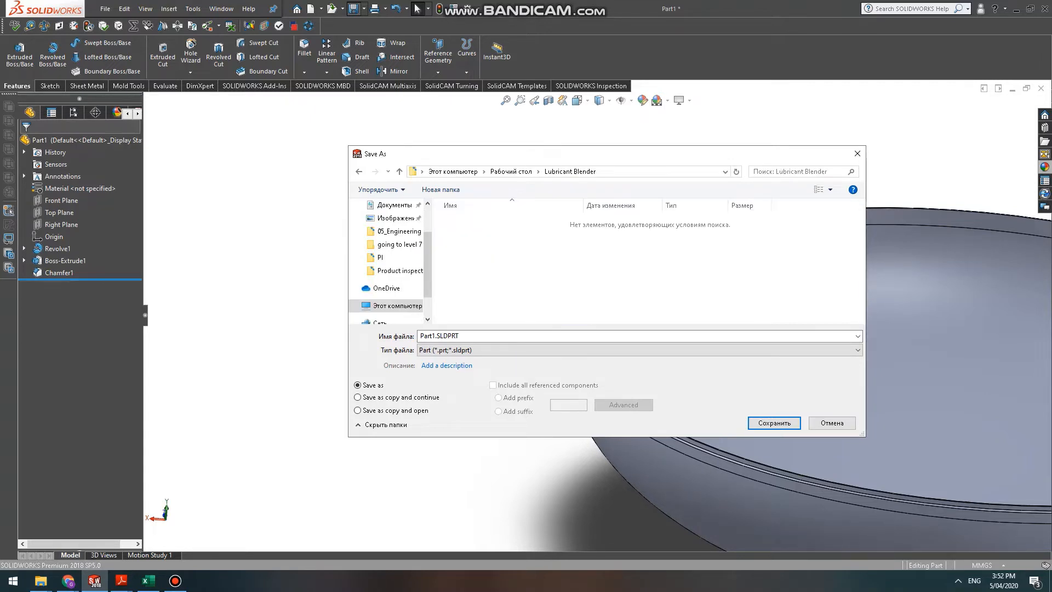
# Name the part file KHAZAR_SPD_ME_0001 and save it in the Lubricant Blender folder.
pyautogui.click(635, 335)
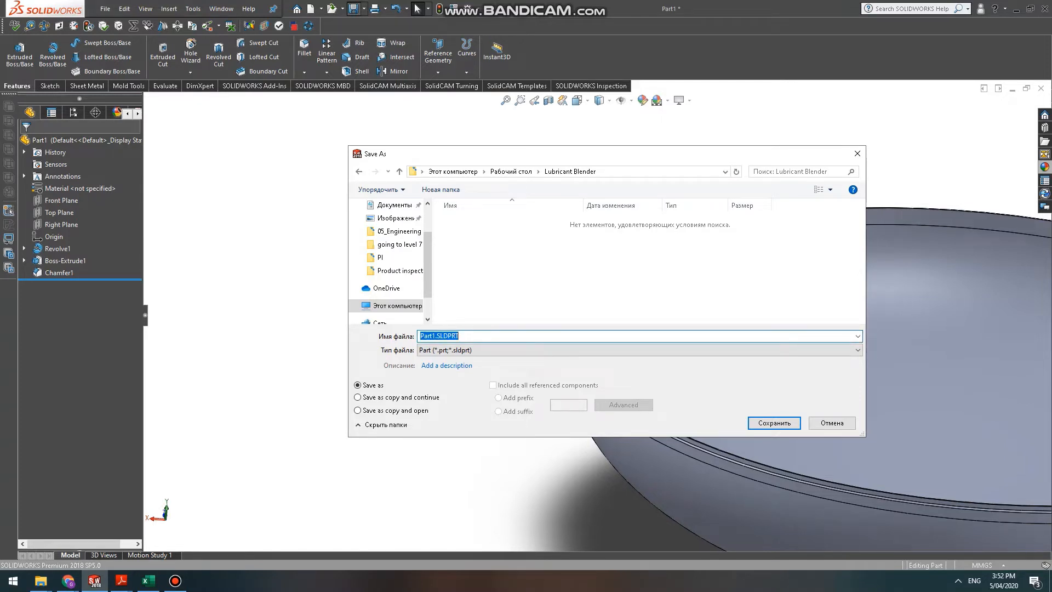
pyautogui.write('K')
pyautogui.write('KHAZAR_SPD_ME_0001')
pyautogui.press('Return')
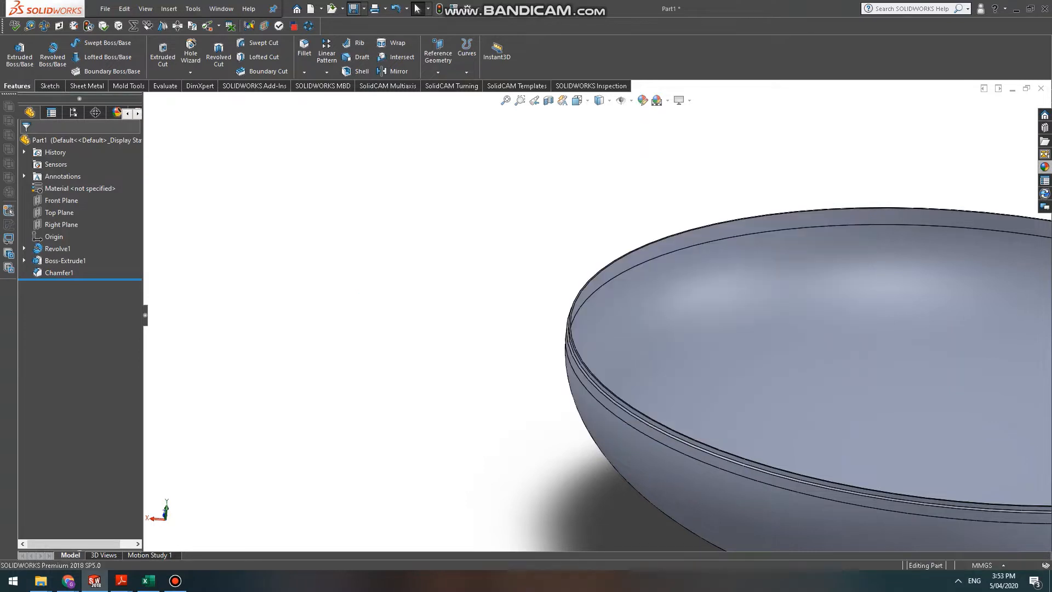
# Sketch a circle with a radius of about 104 mm on the Top Plane, centred on the origin.
pyautogui.scroll(-3, 657, 348)
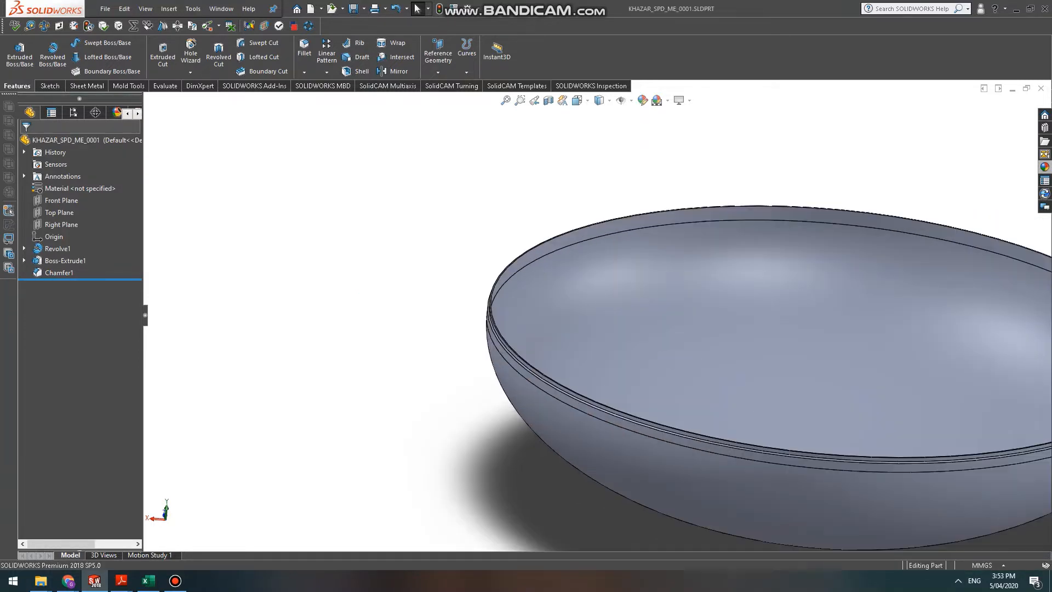
pyautogui.click(175, 580)
pyautogui.hotkey('alt', 'Tab')
pyautogui.hotkey('ctrl', '1')
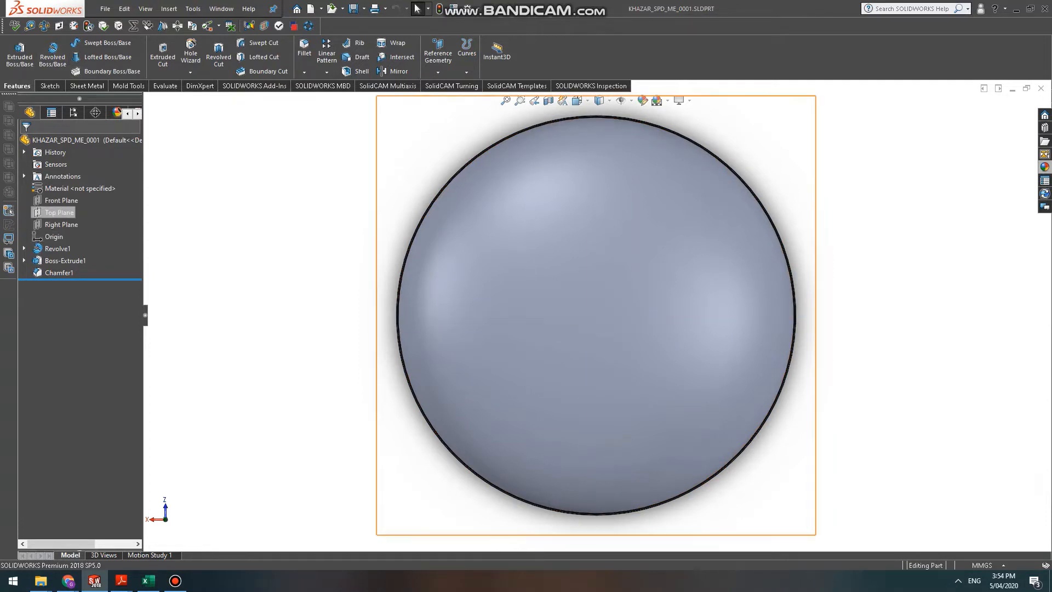
pyautogui.click(59, 212)
pyautogui.click(47, 85)
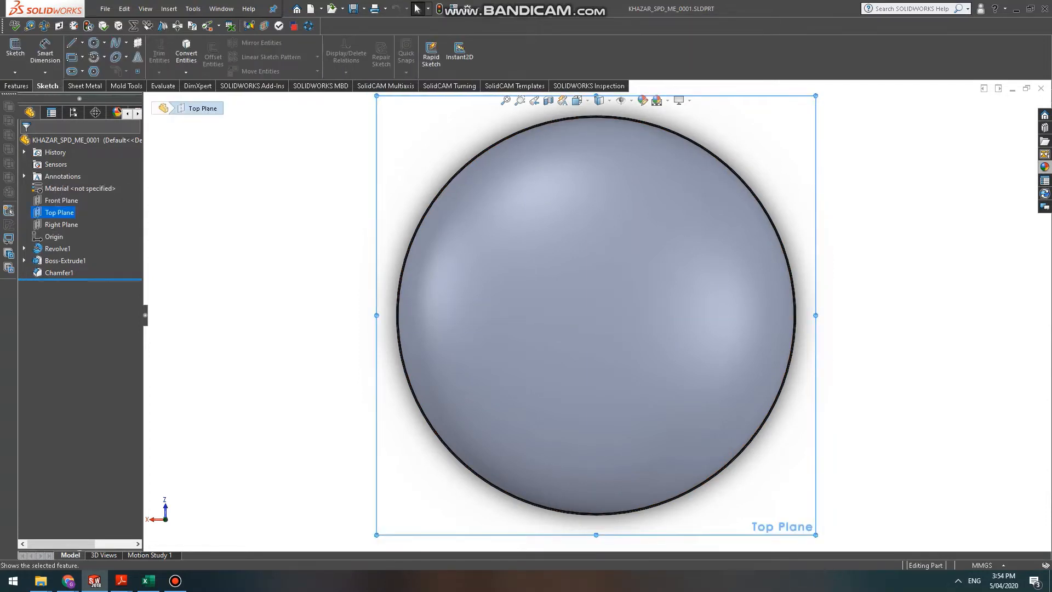
pyautogui.click(15, 52)
pyautogui.click(94, 42)
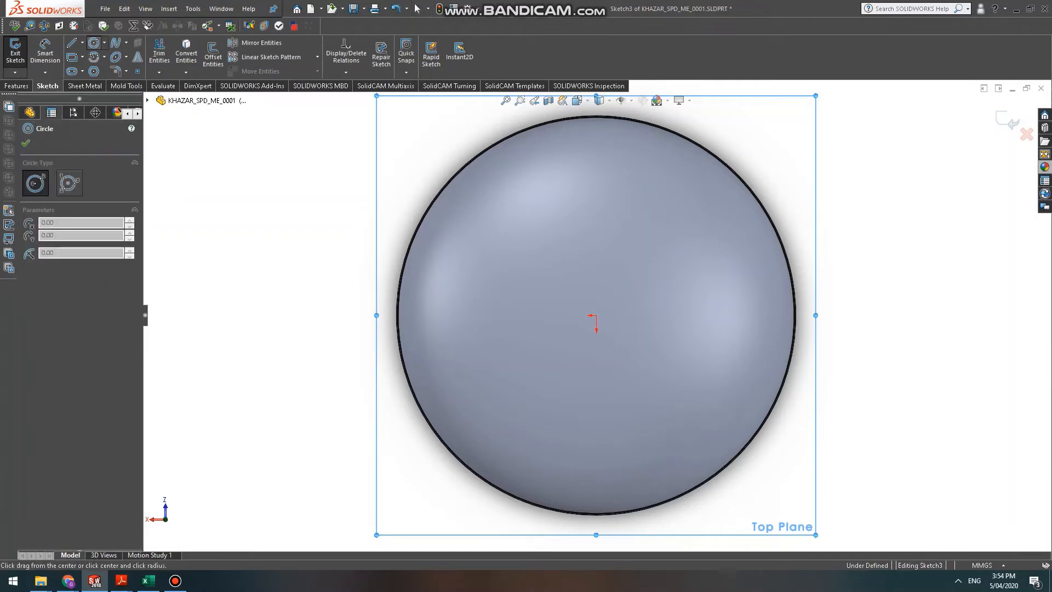
pyautogui.click(596, 316)
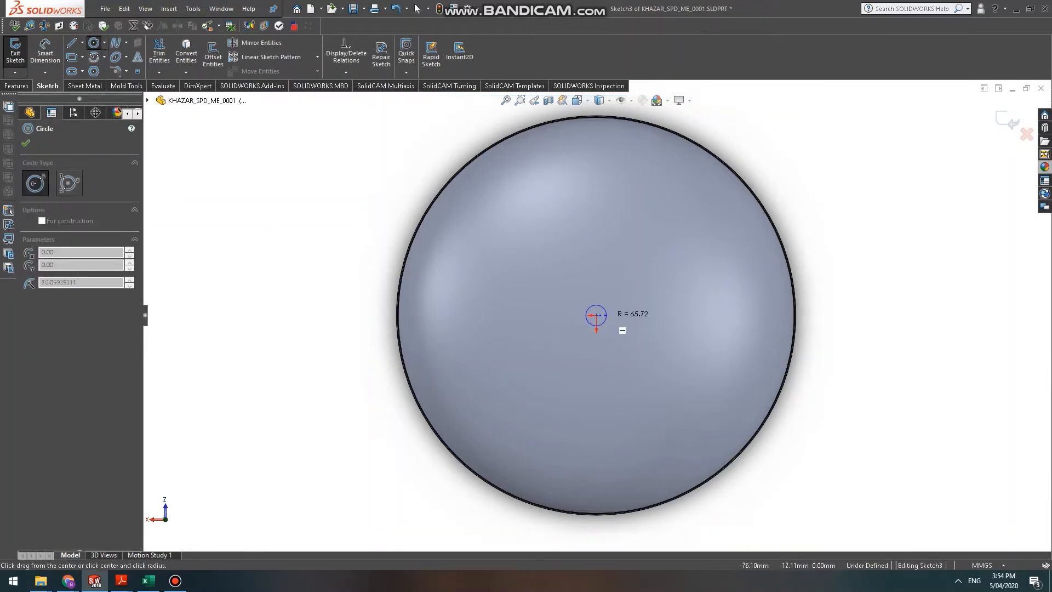
pyautogui.click(613, 316)
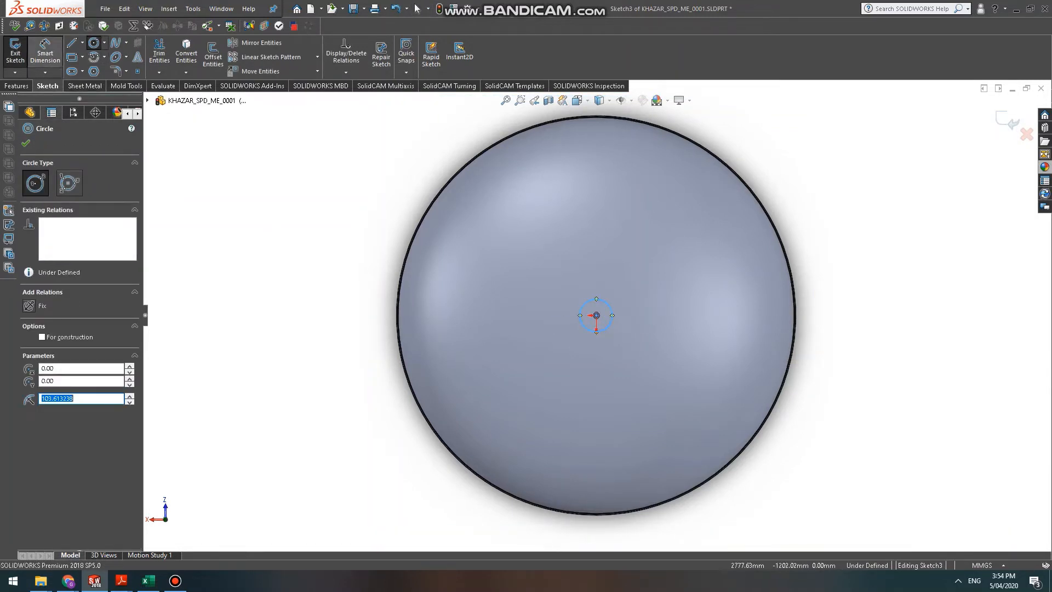
# Dimension the sketched circle's diameter as 75 mm.
pyautogui.press('Escape')
pyautogui.click(596, 316)
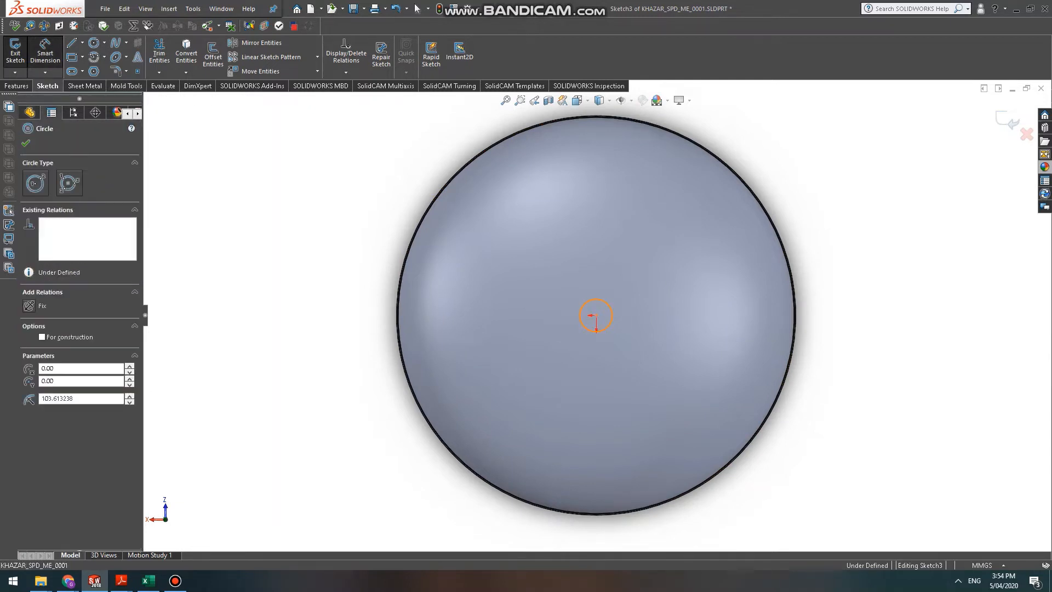
pyautogui.click(630, 282)
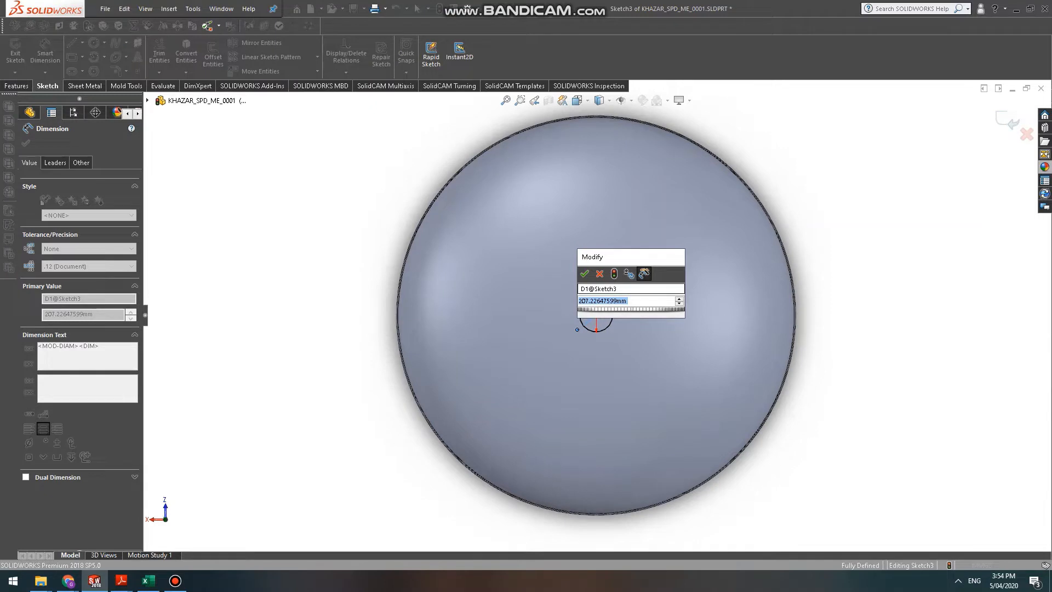
pyautogui.write('65')
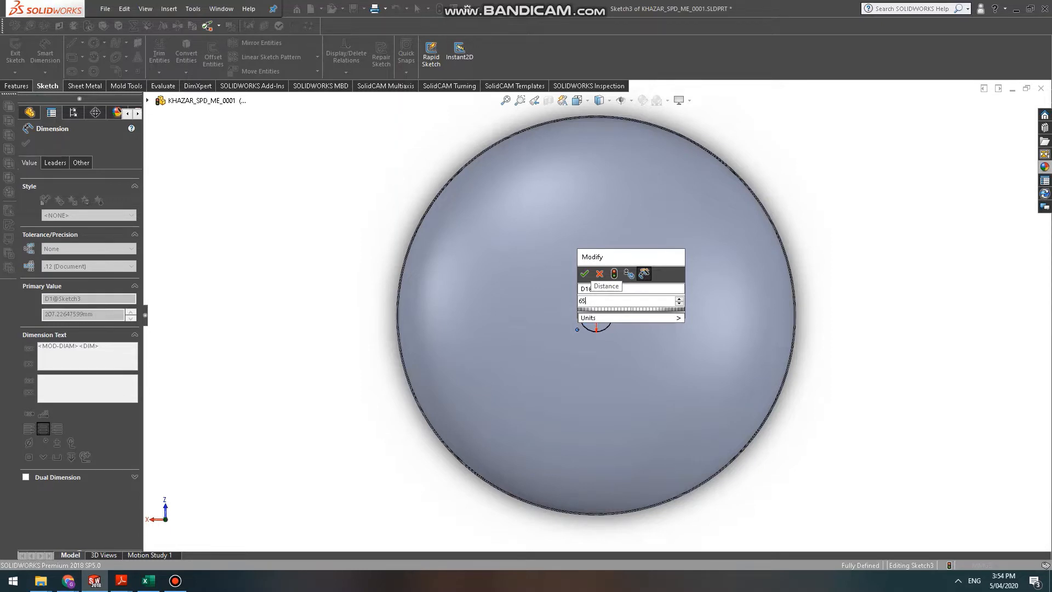
pyautogui.press('BackSpace')
pyautogui.press('BackSpace')
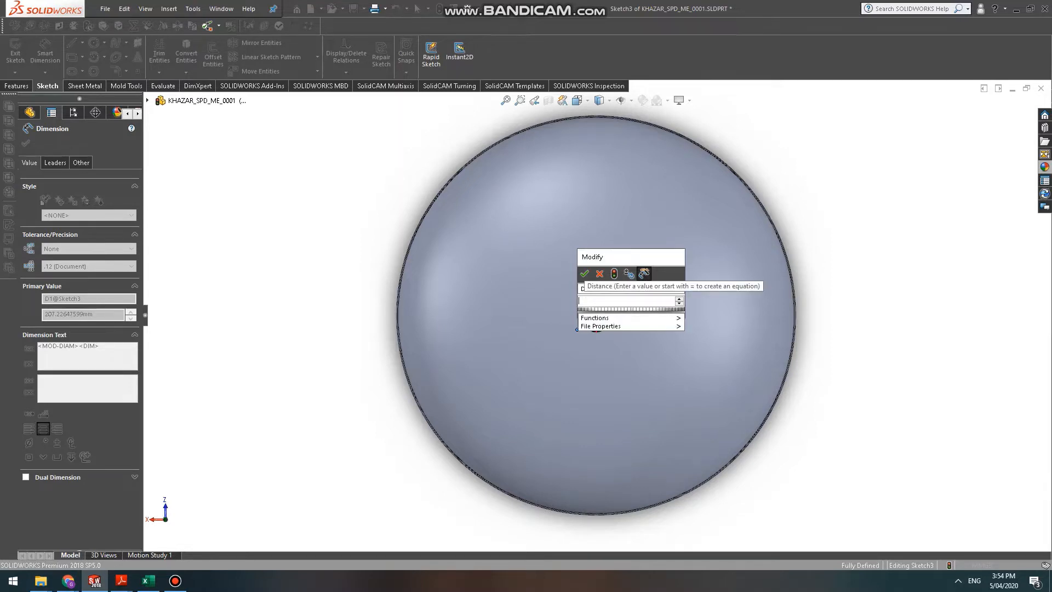
pyautogui.write('75')
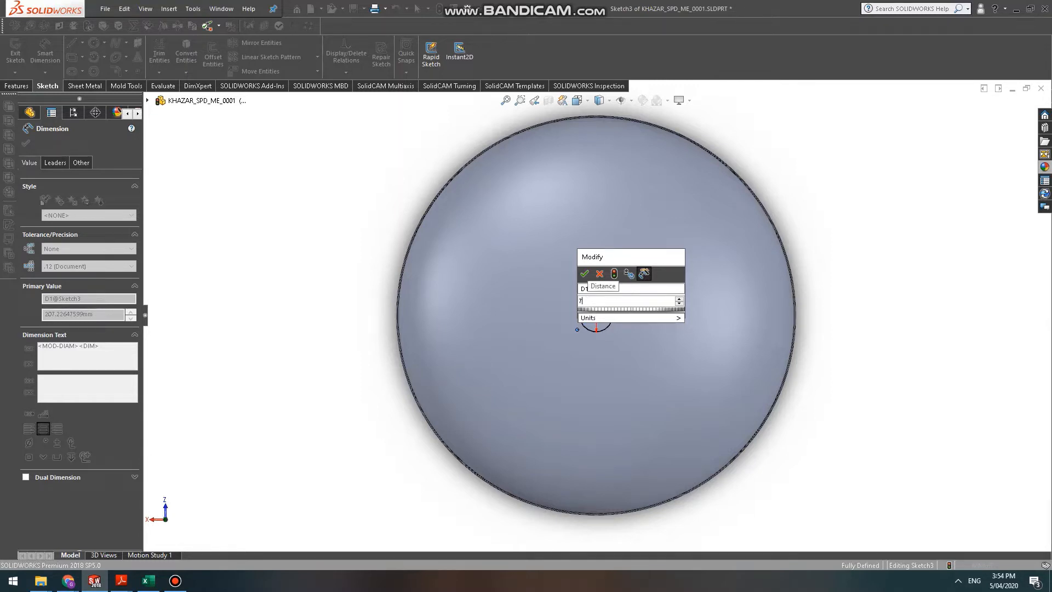
pyautogui.press('Return')
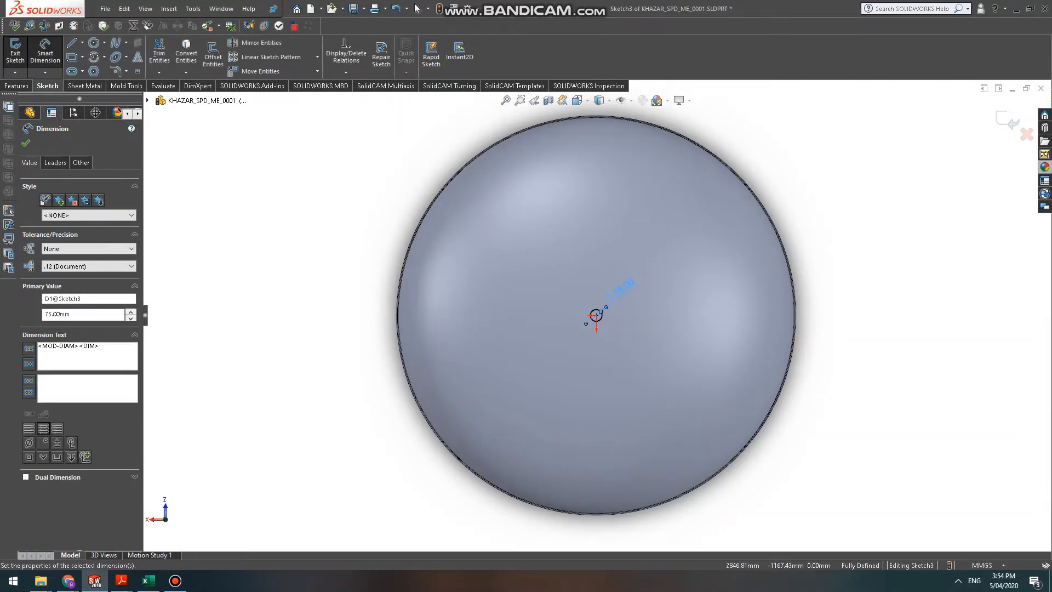
# Cut the circle through the head with a blind Extruded Cut of 210 mm in one direction and 305 mm in the other.
pyautogui.click(16, 86)
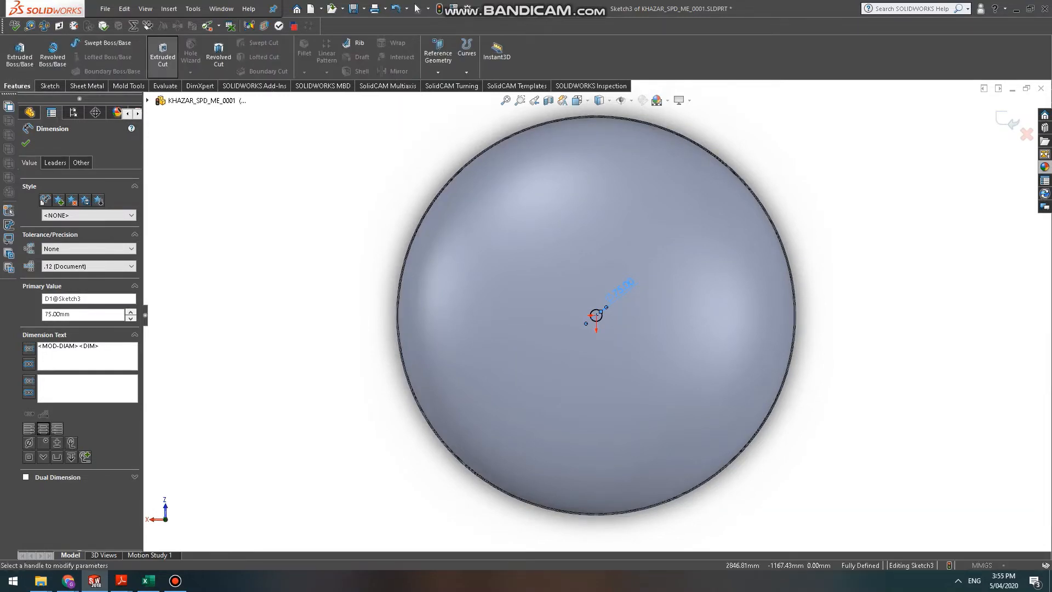
pyautogui.click(162, 54)
pyautogui.scroll(-5, 587, 312)
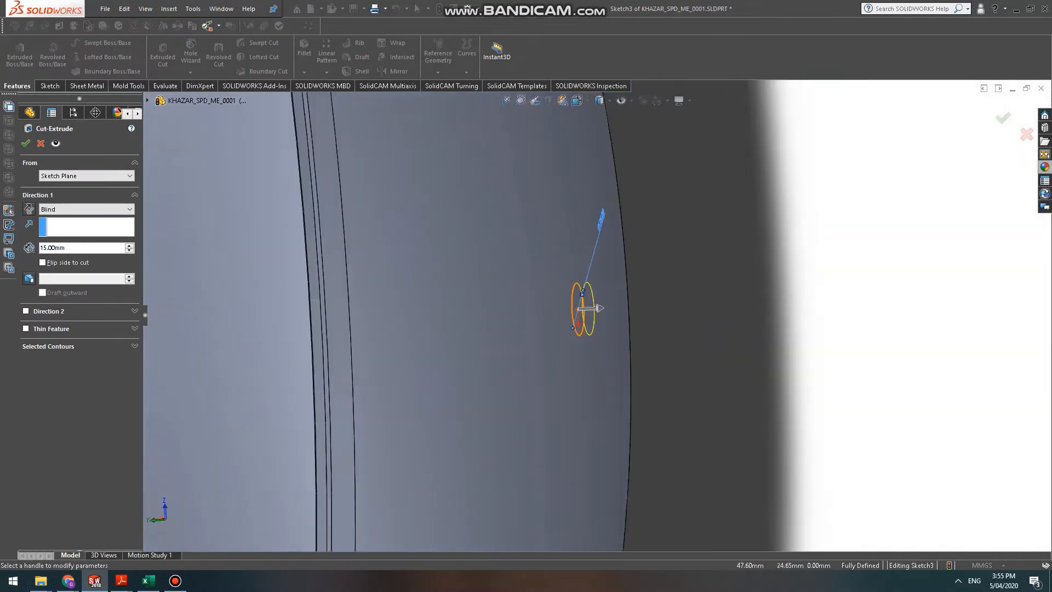
pyautogui.moveTo(600, 308); pyautogui.dragTo(734, 301)
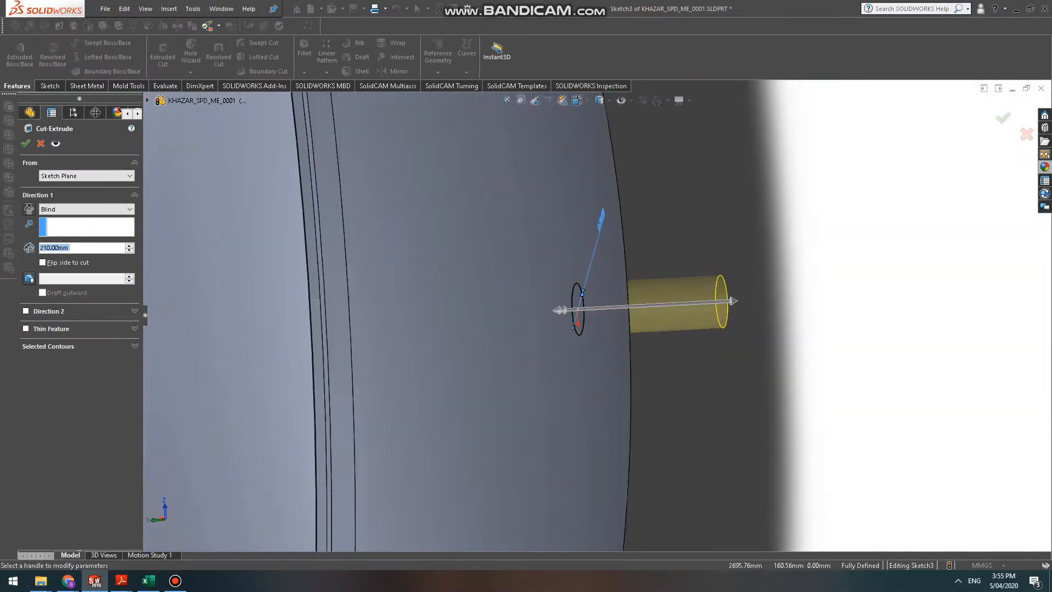
pyautogui.click(25, 311)
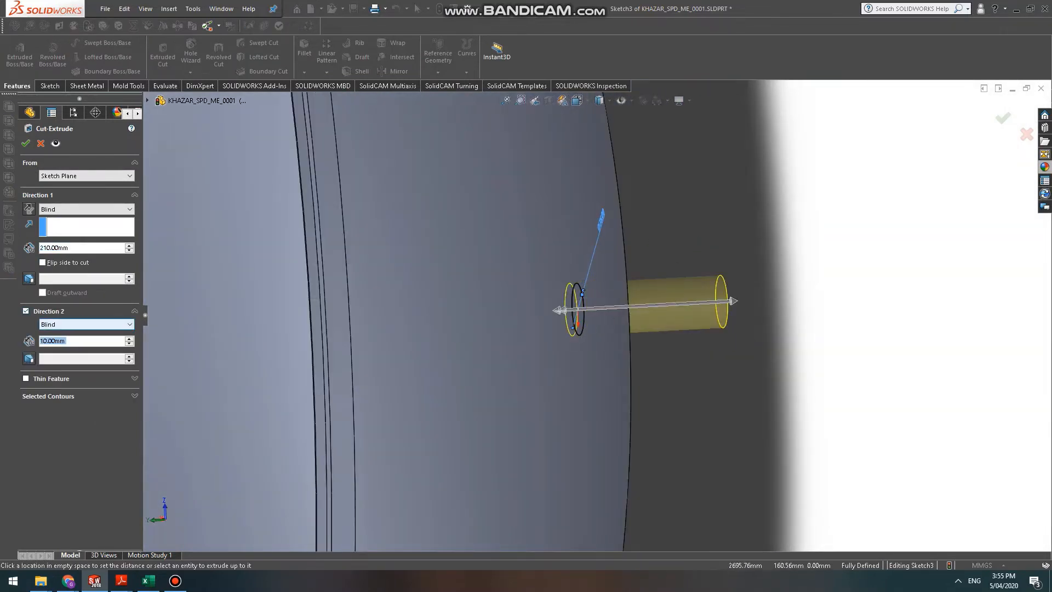
pyautogui.moveTo(559, 310); pyautogui.dragTo(353, 321)
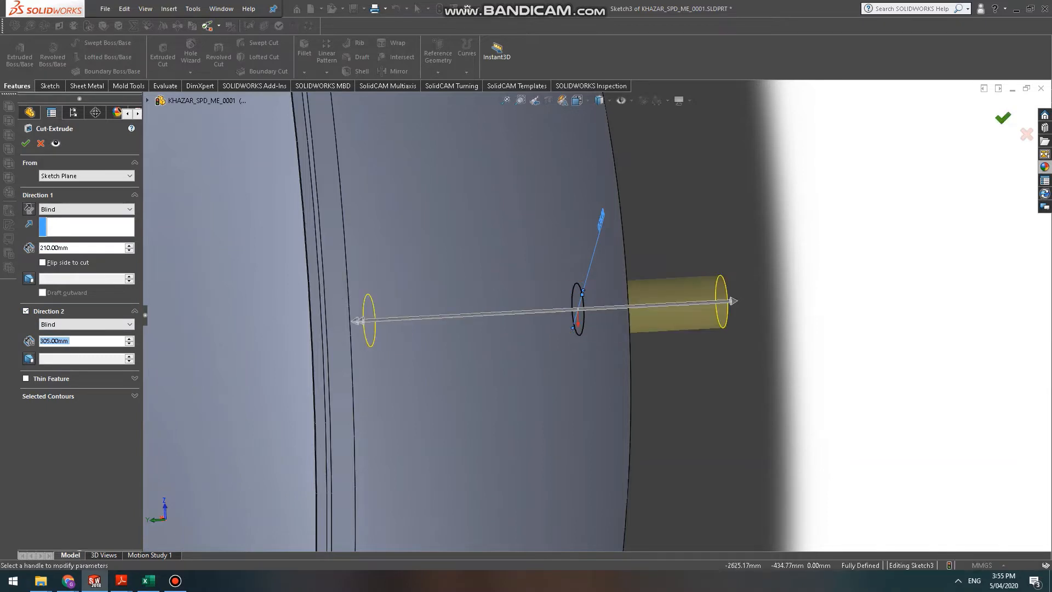
pyautogui.click(1003, 118)
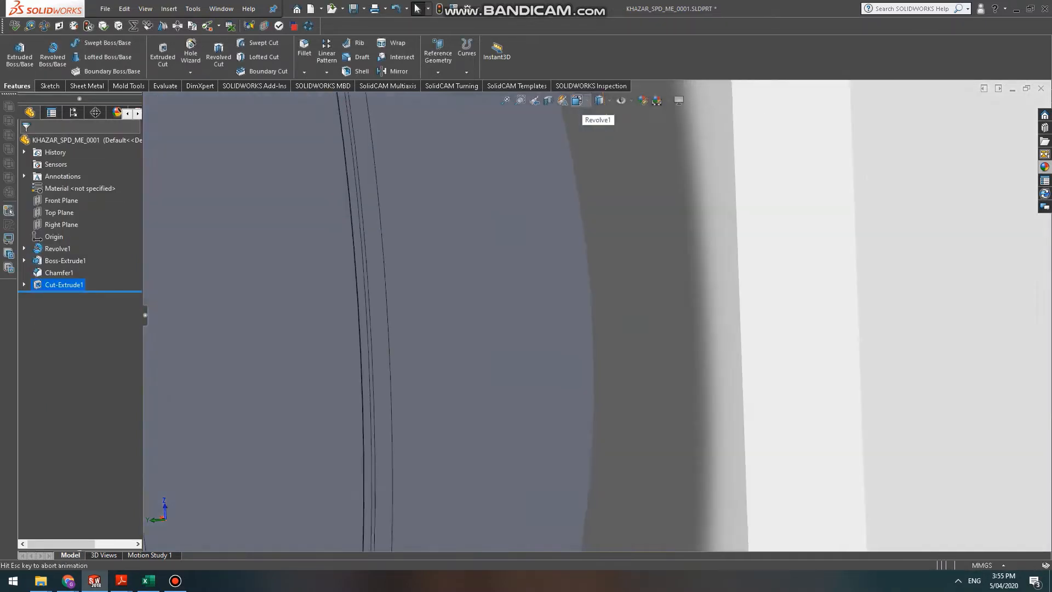
# Inspect the central hole face-on along the head's axis and save the part.
pyautogui.click(577, 100)
pyautogui.click(372, 383)
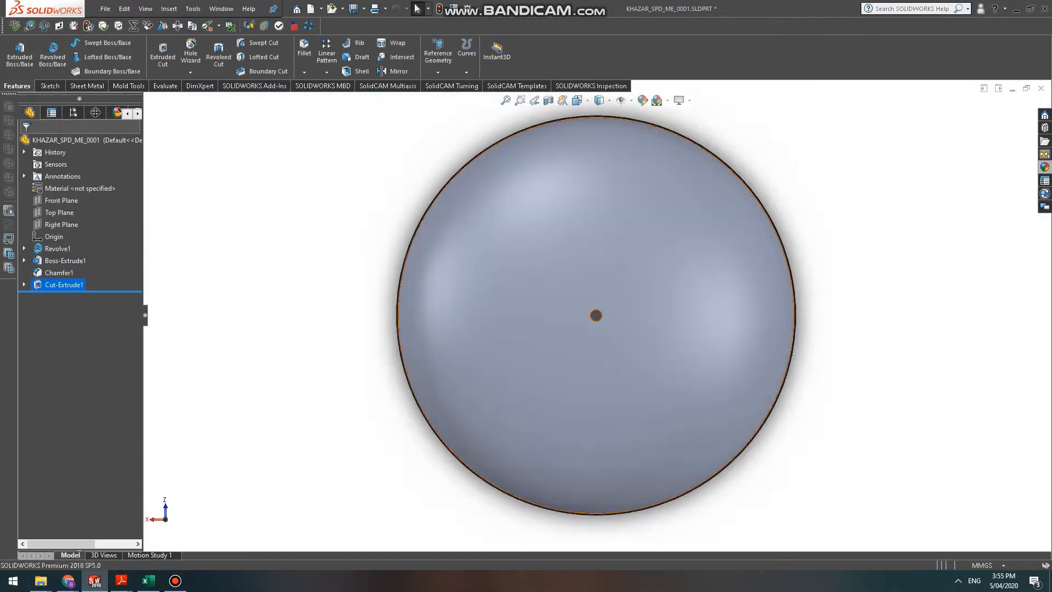
pyautogui.scroll(-2, 641, 315)
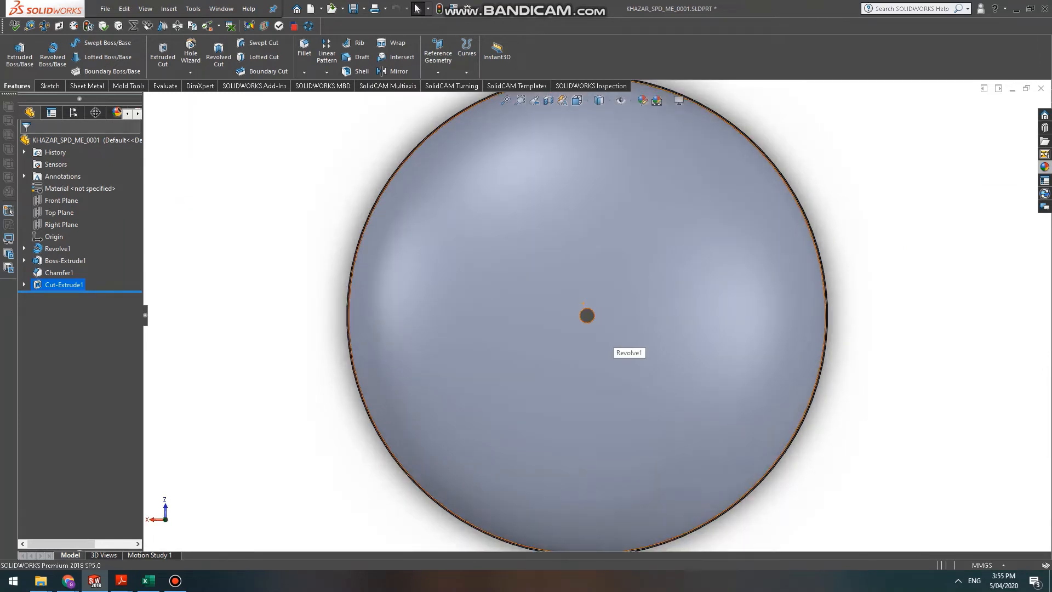
pyautogui.scroll(-1, 602, 299)
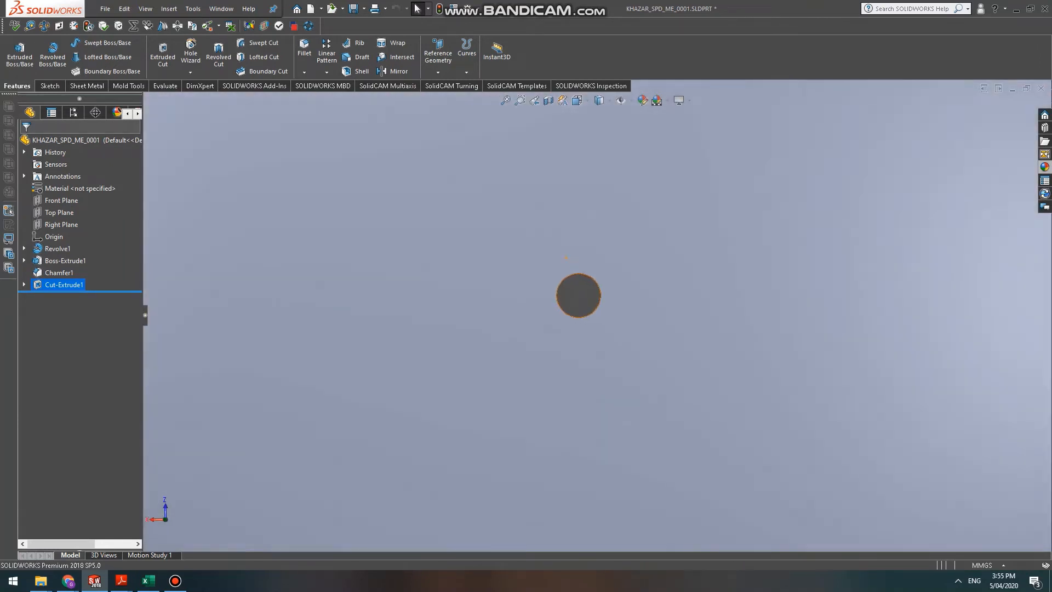
pyautogui.scroll(3, 602, 299)
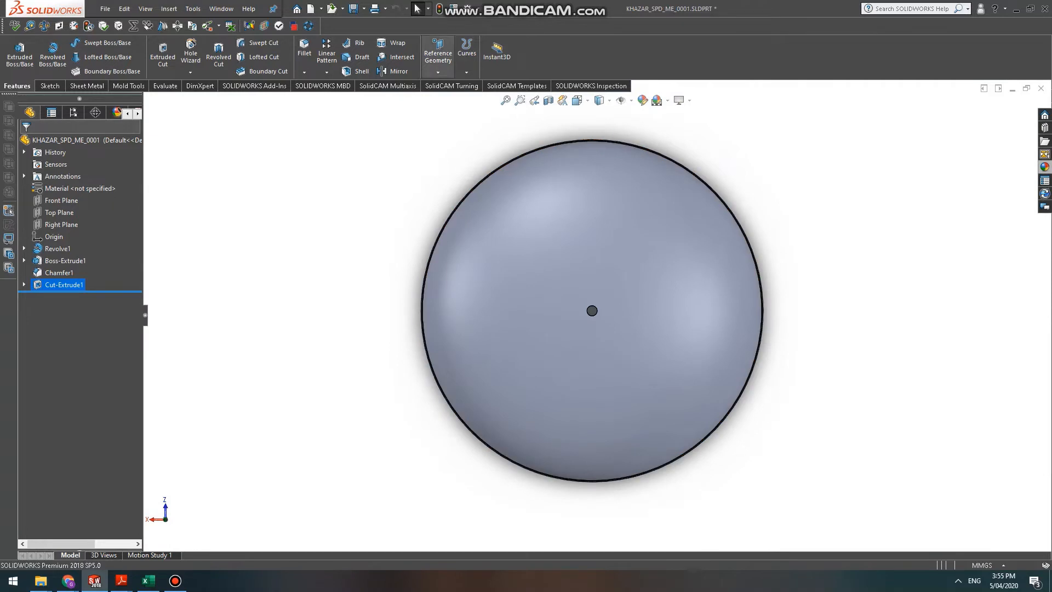
pyautogui.hotkey('ctrl', 's')
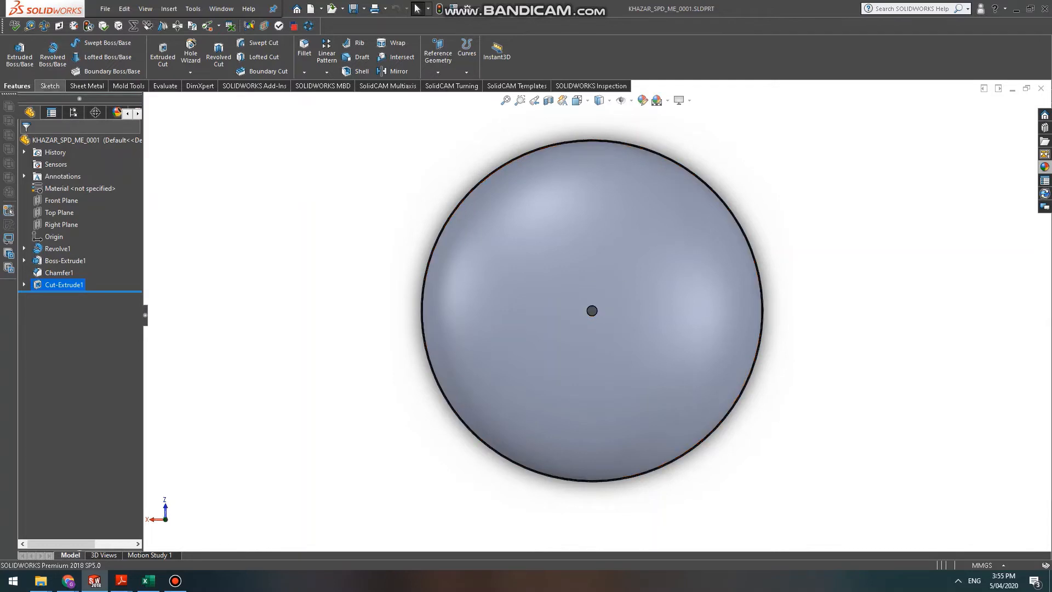
# Switch to 658.pdf in Adobe Reader to consult Figure 2 with the weld seam layouts of convex head blanks.
pyautogui.click(50, 86)
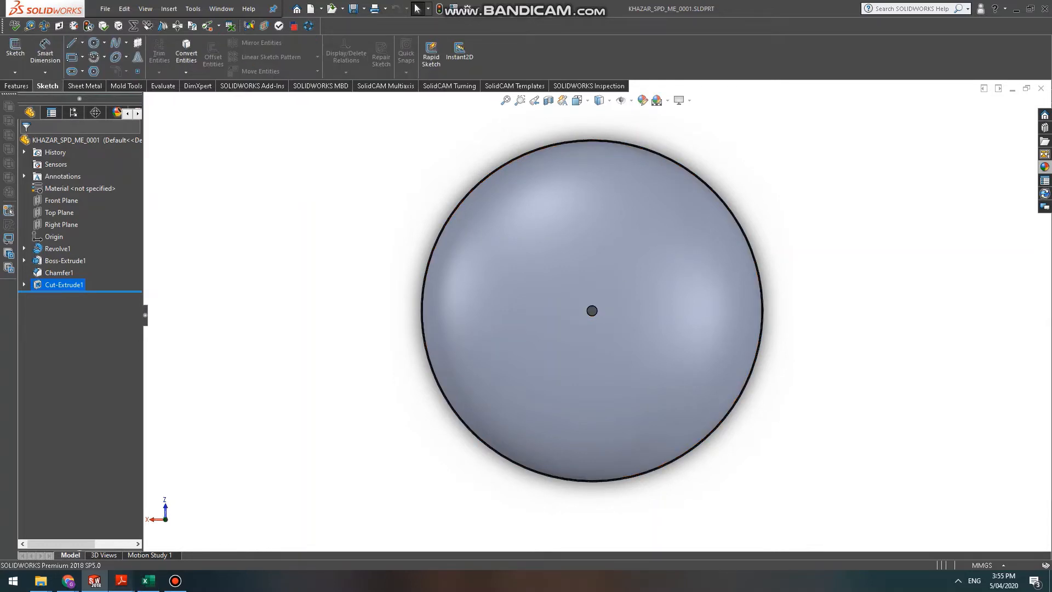
pyautogui.moveTo(121, 580)
pyautogui.click(178, 534)
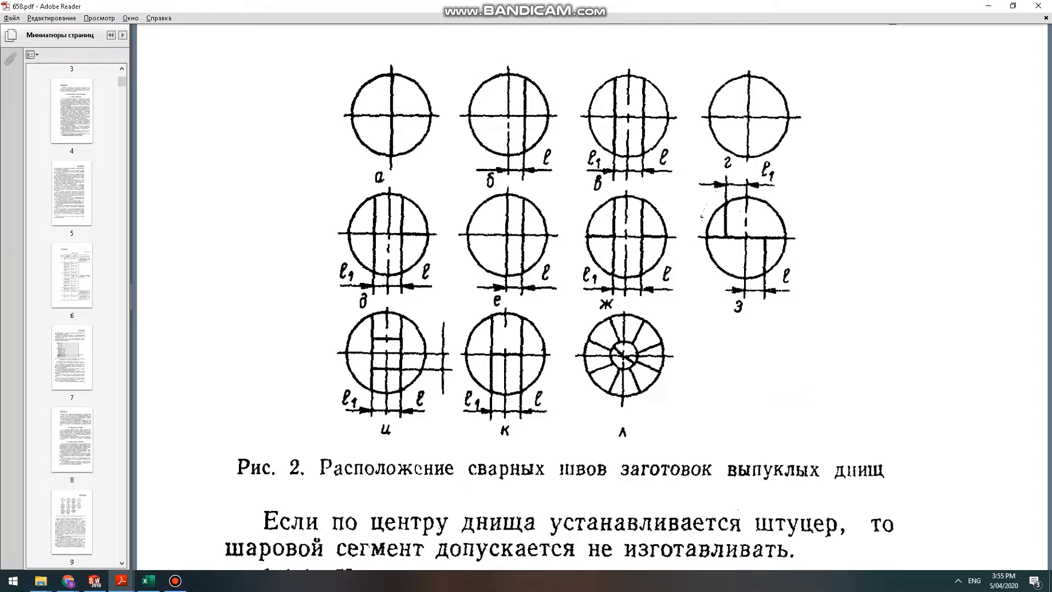
# Read clauses 1.4.2 to 1.4.4 and Figure 2 for the permitted seam distances l and l1, and return to the part in SOLIDWORKS.
pyautogui.scroll(-1, 560, 308)
pyautogui.scroll(-11, 559, 308)
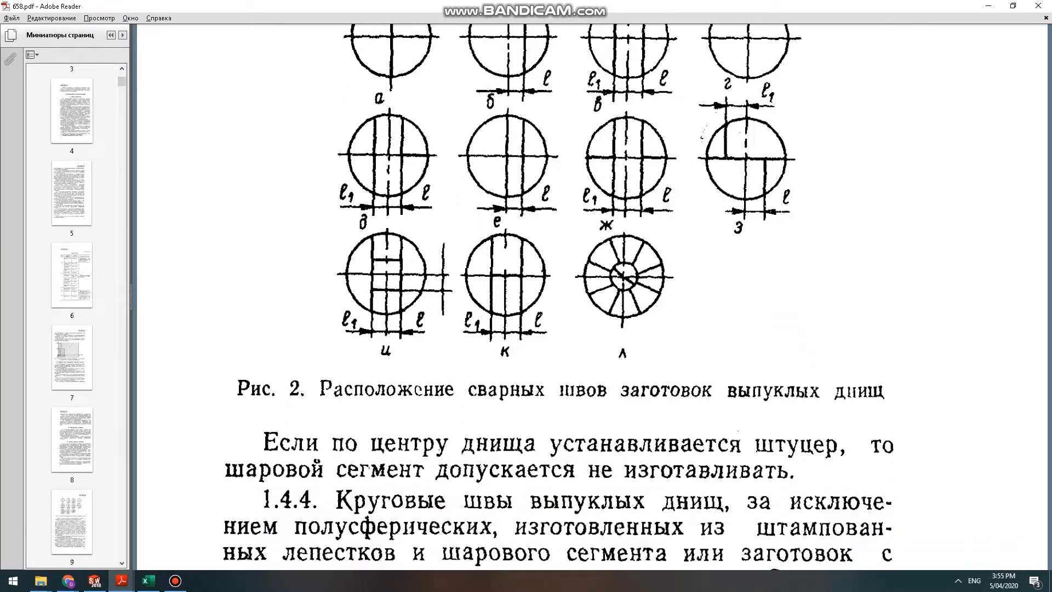
pyautogui.scroll(4, 560, 308)
pyautogui.scroll(-3, 559, 307)
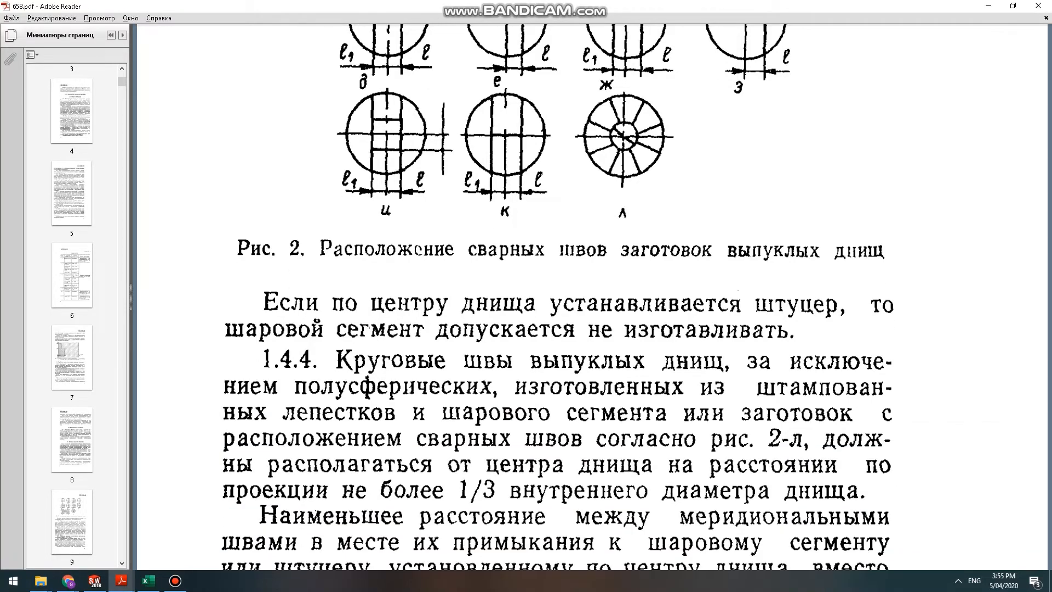
pyautogui.scroll(15, 559, 307)
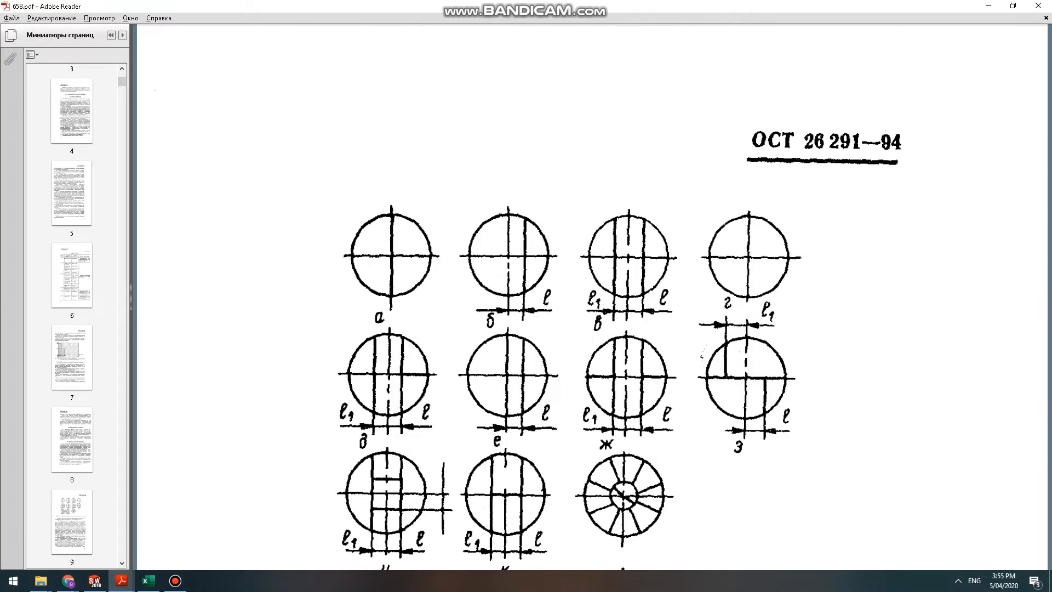
pyautogui.scroll(20, 559, 308)
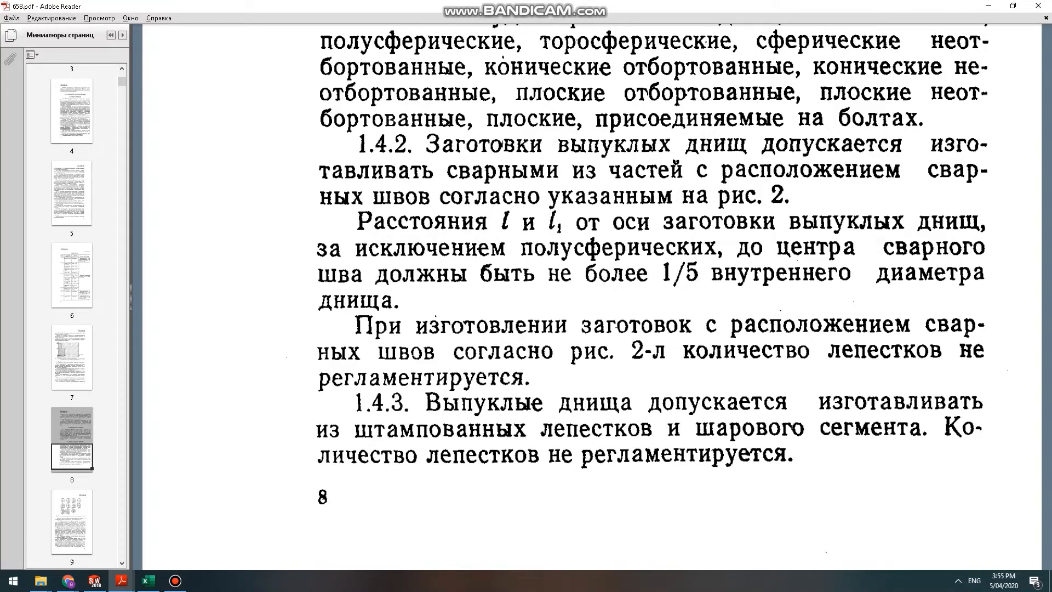
pyautogui.moveTo(616, 243); pyautogui.dragTo(998, 297)
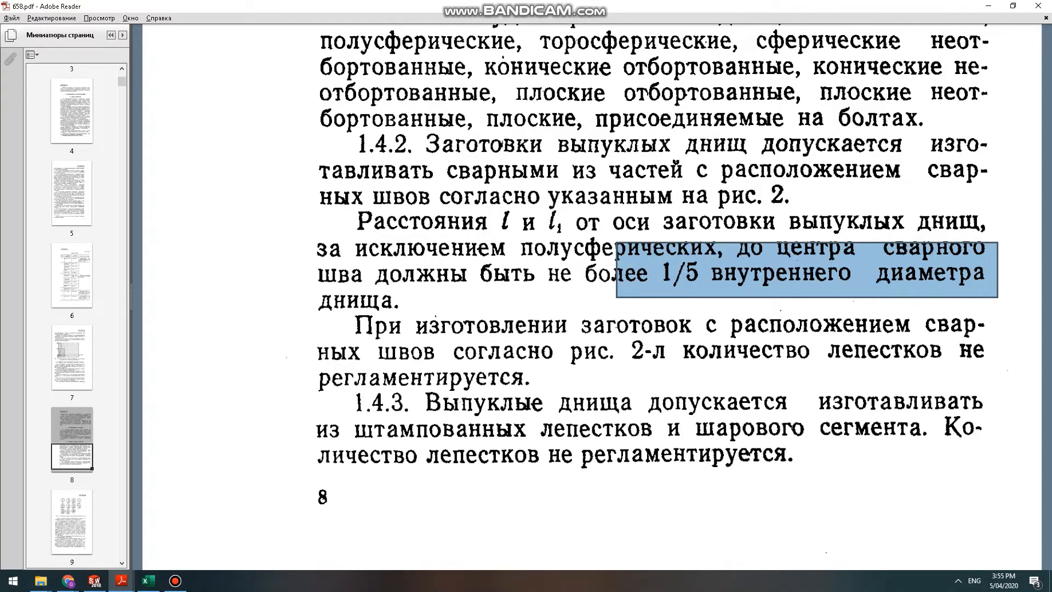
pyautogui.scroll(-6, 592, 296)
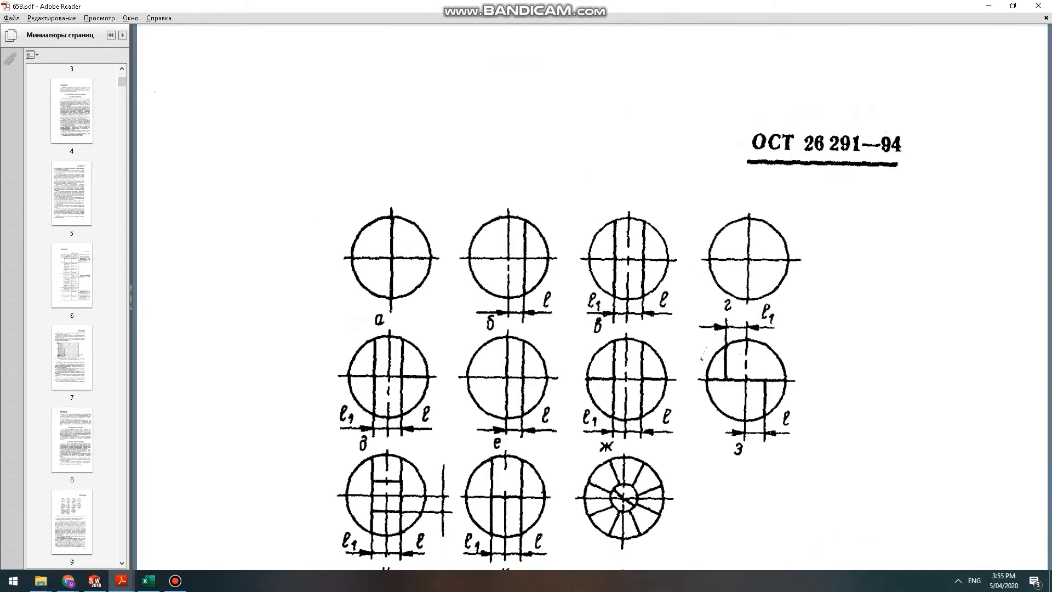
pyautogui.scroll(-1, 592, 296)
pyautogui.hotkey('alt', 'Tab')
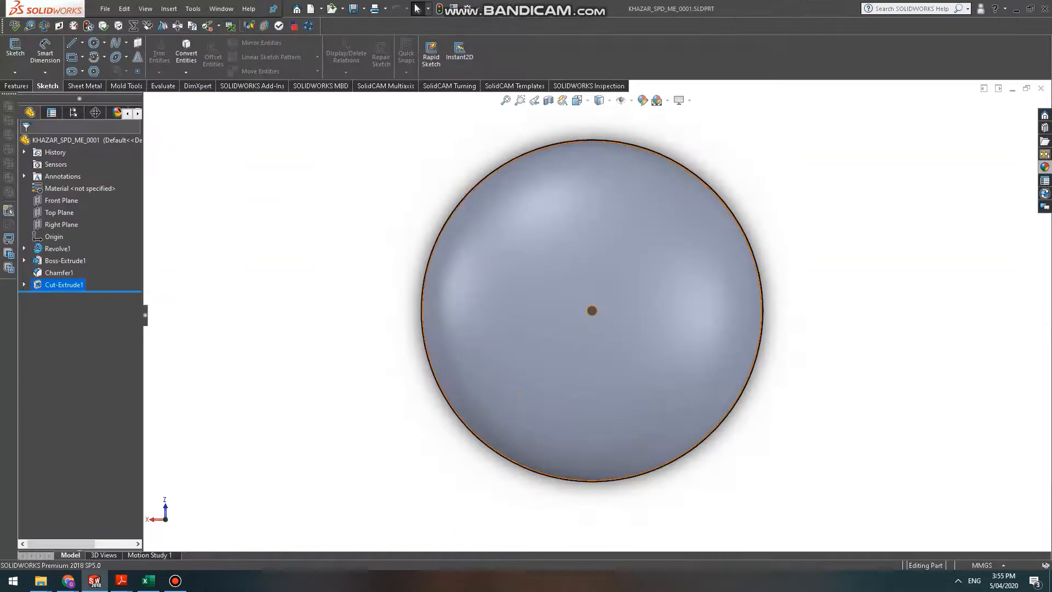
pyautogui.hotkey('alt', 'Tab')
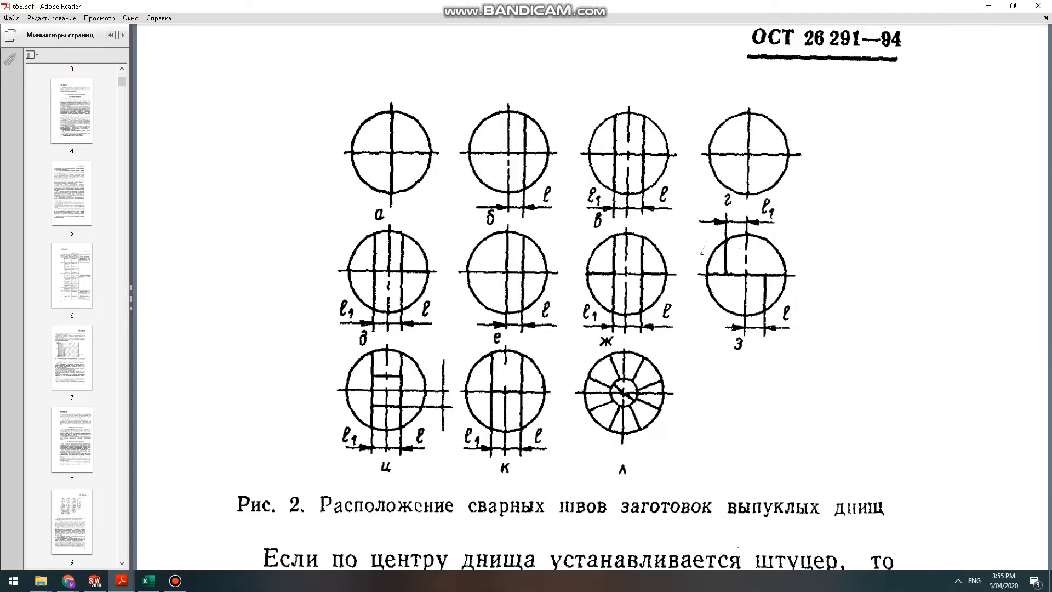
pyautogui.hotkey('alt', 'Tab')
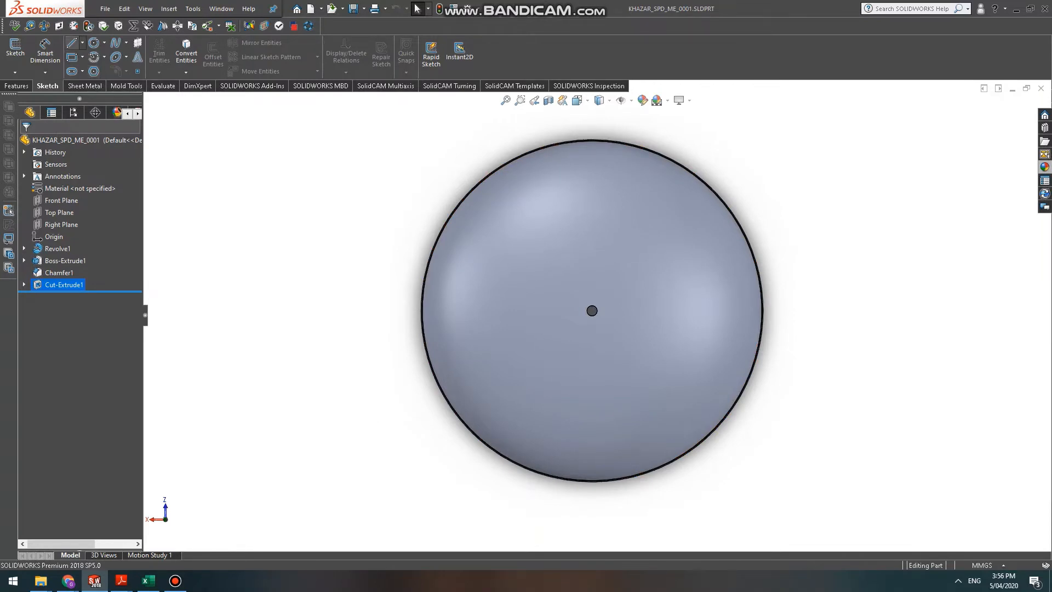
# Sketch a corner rectangle on the Top Plane, about 759 mm wide and 2805 mm long, spanning the whole head over the central hole.
pyautogui.click(9, 211)
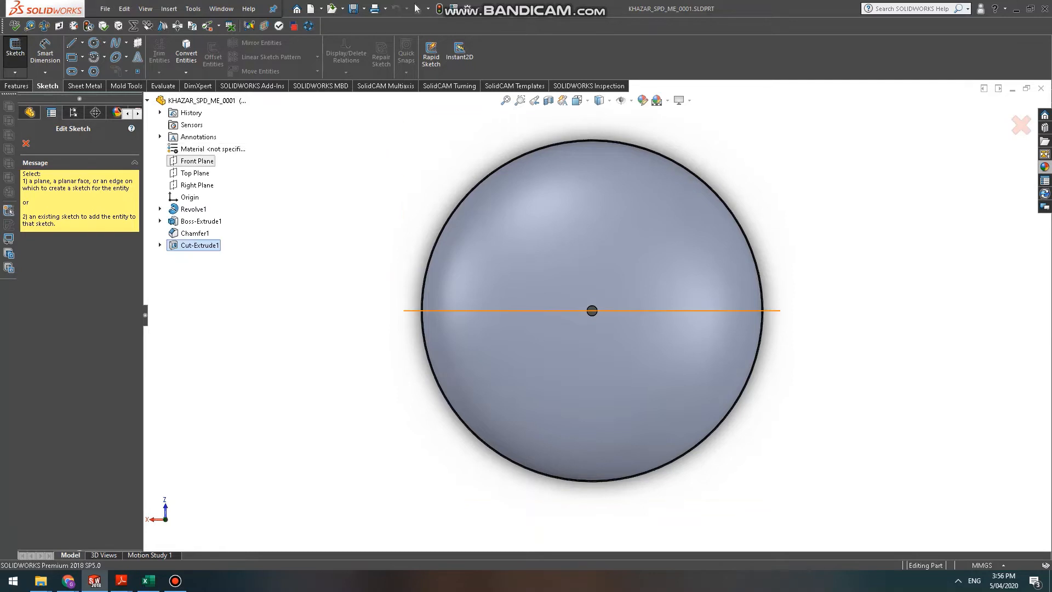
pyautogui.click(195, 173)
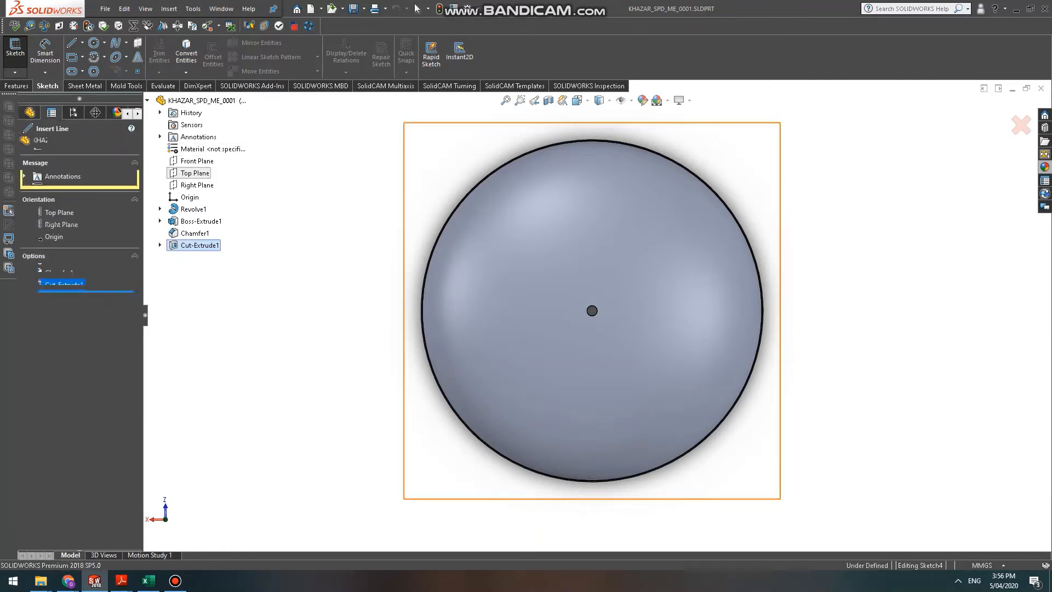
pyautogui.click(71, 57)
pyautogui.click(538, 121)
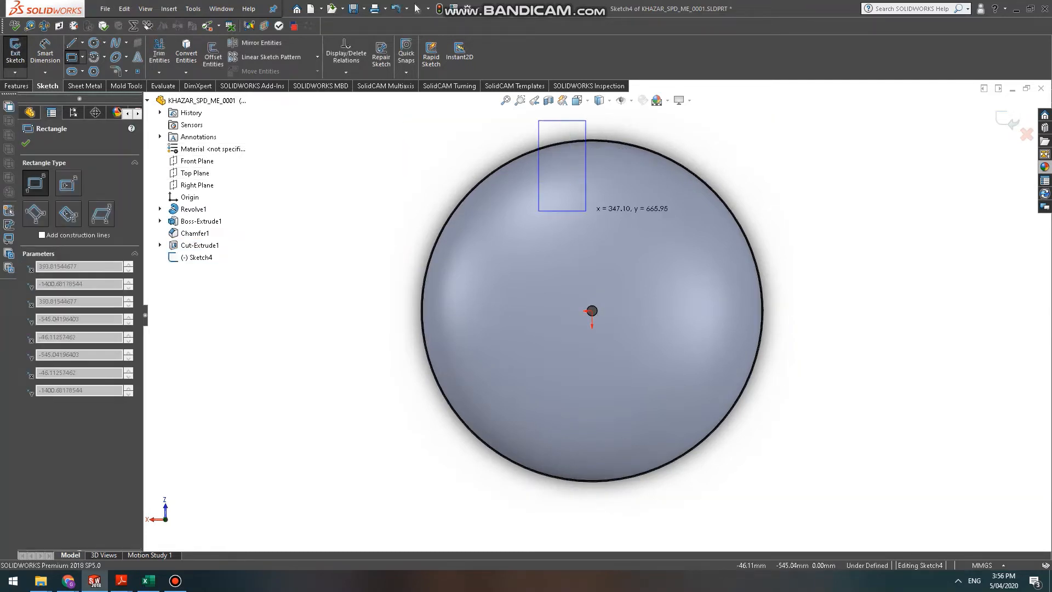
pyautogui.click(642, 501)
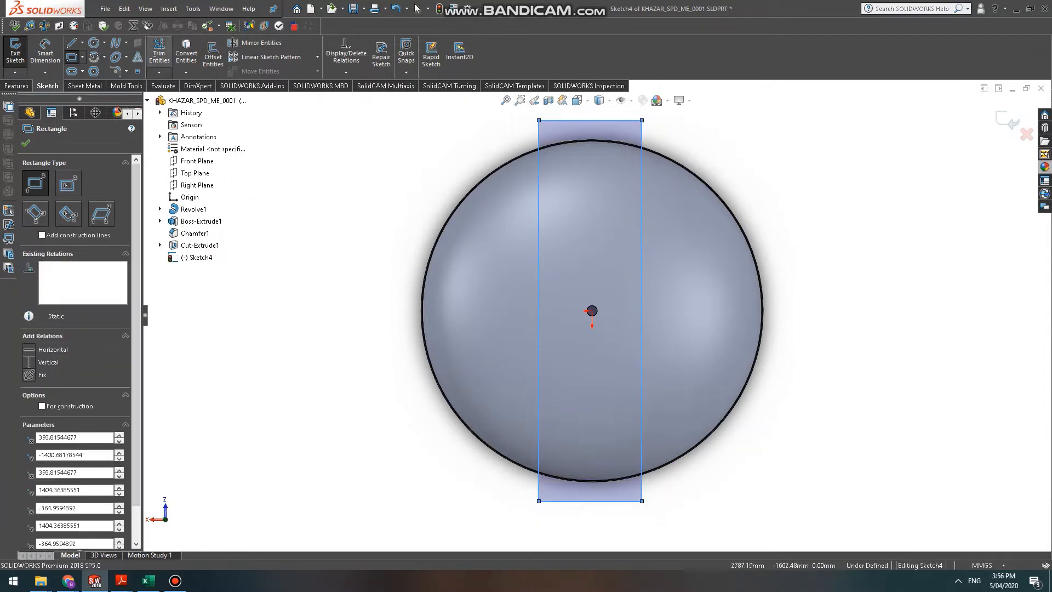
pyautogui.press('Escape')
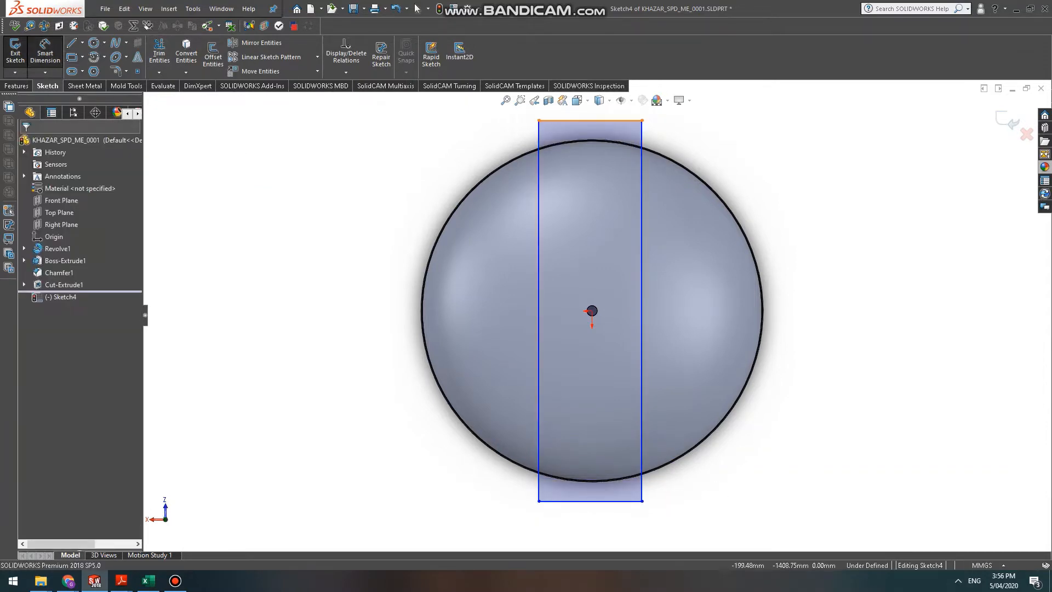
# Dimension the rectangle's width as 800 mm.
pyautogui.click(590, 120)
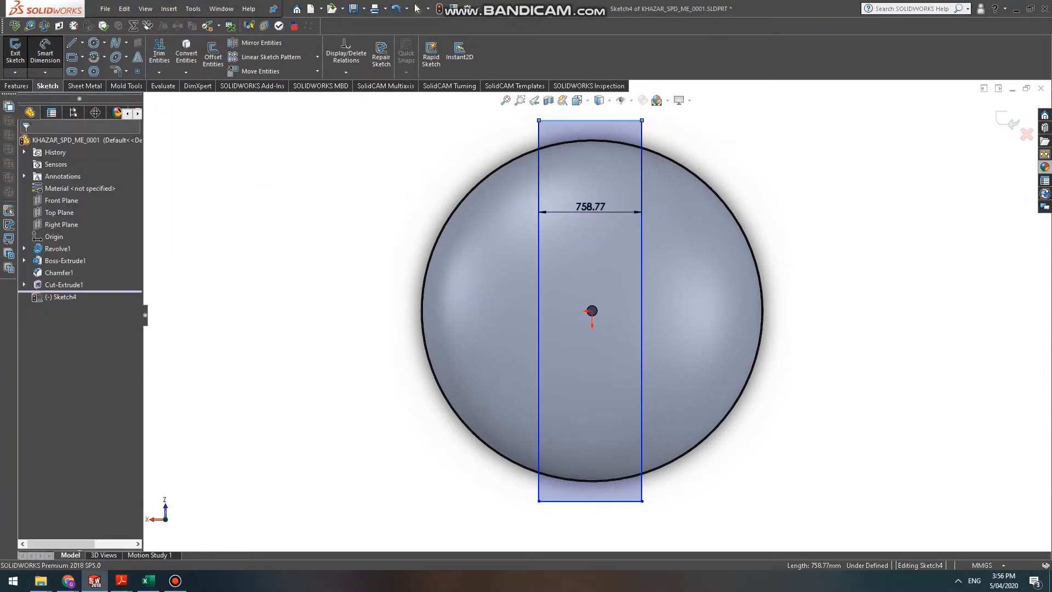
pyautogui.click(590, 207)
pyautogui.press('Return')
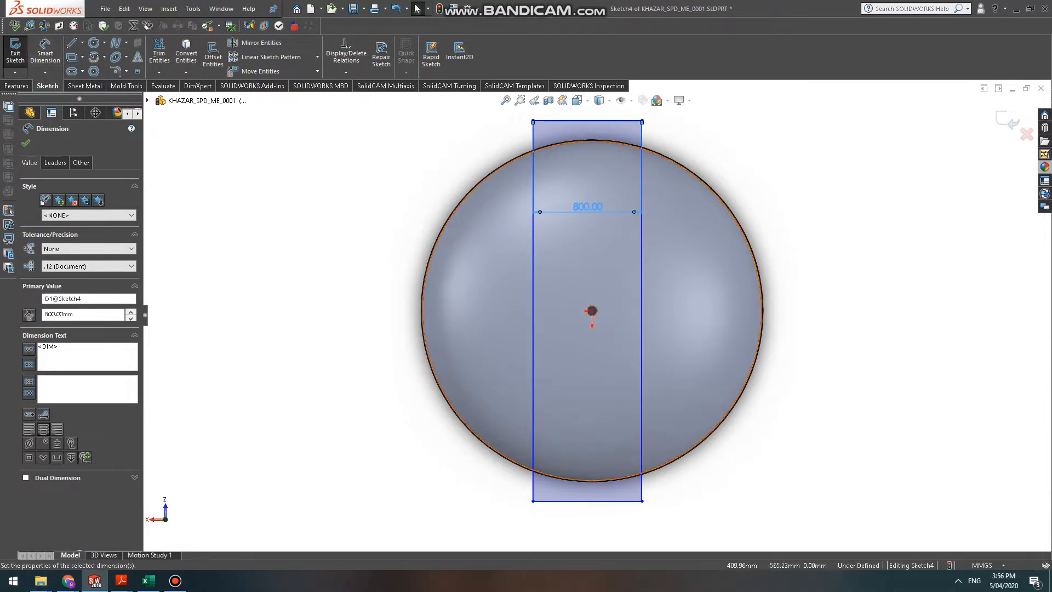
# Dimension the rectangle's long edge on the positive X side 400 mm from the origin.
pyautogui.click(532, 311)
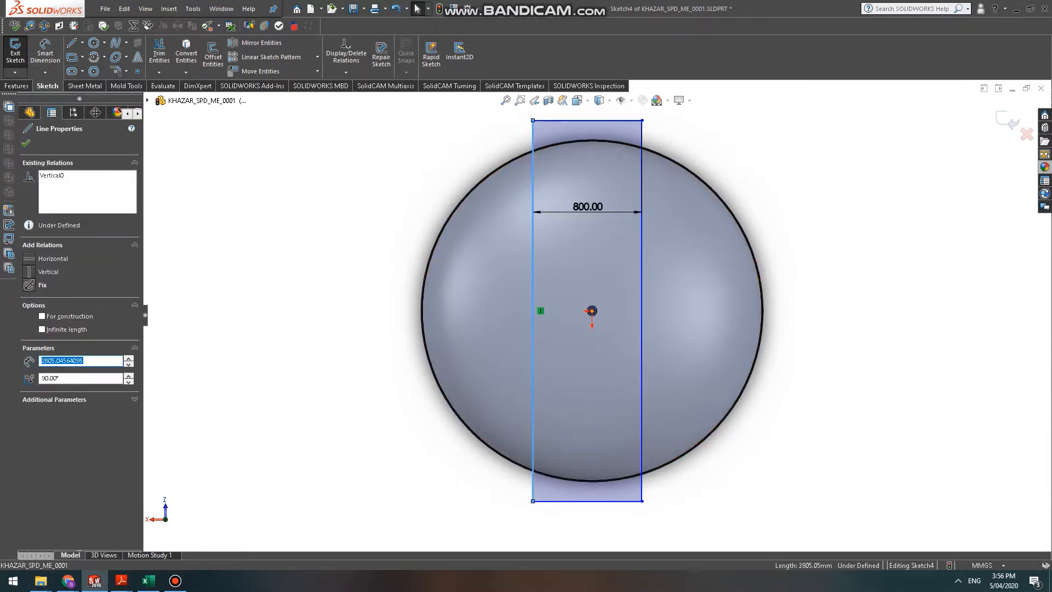
pyautogui.click(613, 272)
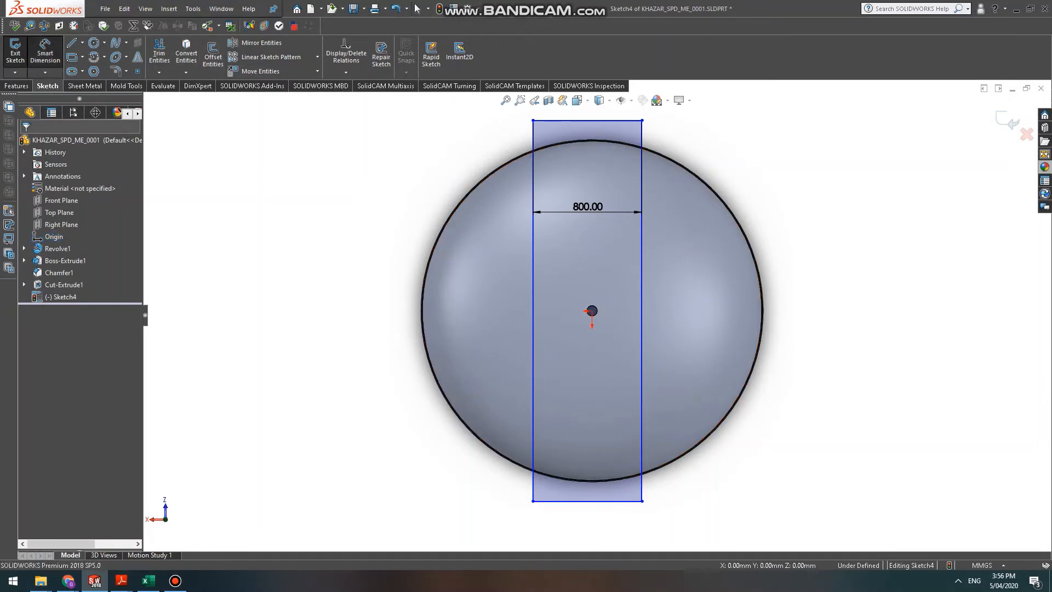
pyautogui.press('d')
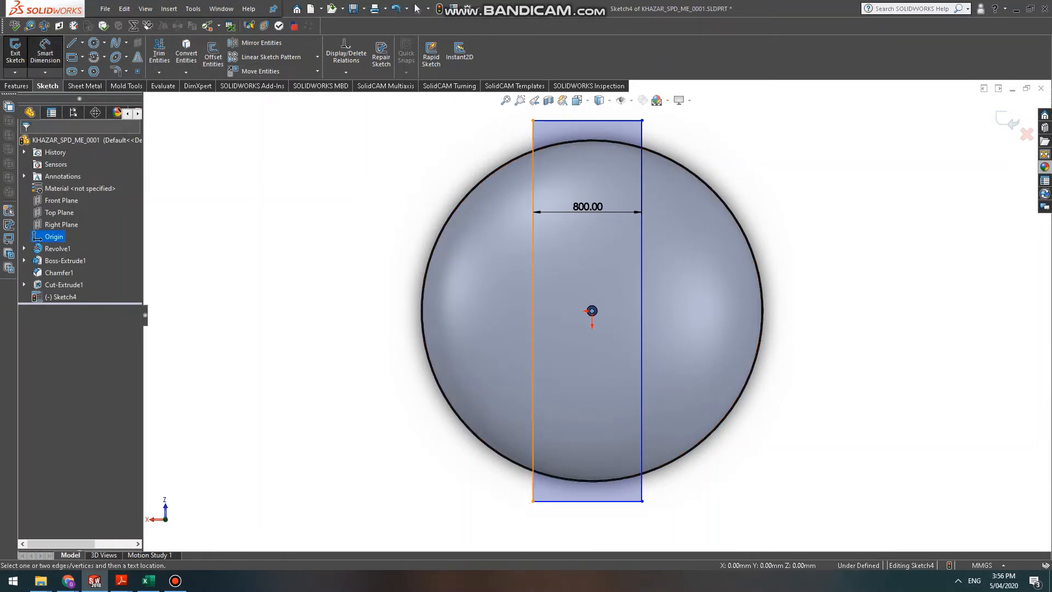
pyautogui.click(532, 252)
pyautogui.click(571, 248)
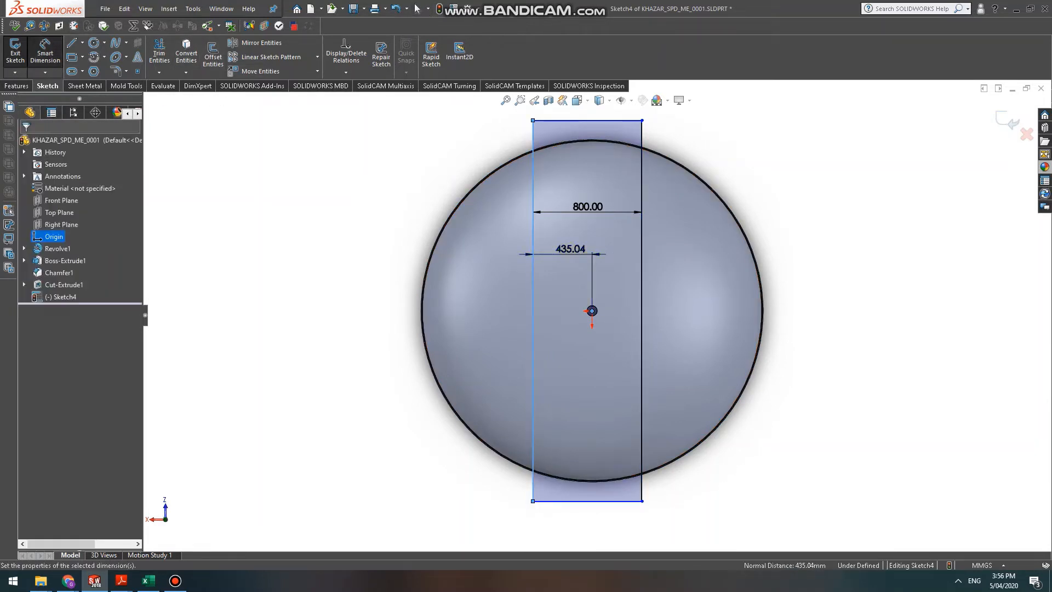
pyautogui.write('400')
pyautogui.press('Return')
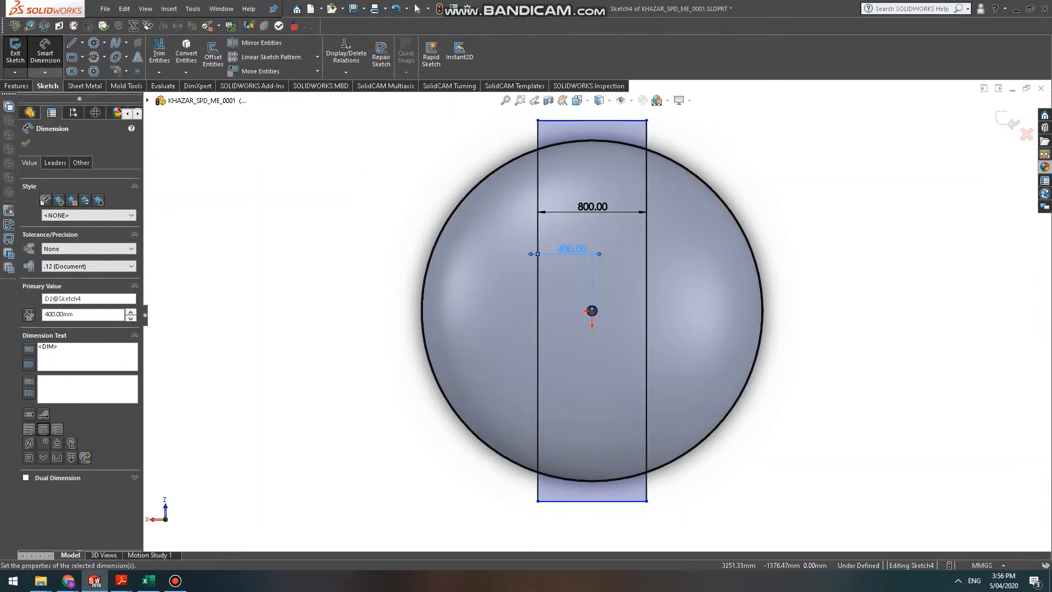
# Cut the rectangle through the head with a blind Extruded Cut of 1400 mm in one direction and 679 mm in the other, keeping all bodies.
pyautogui.click(17, 86)
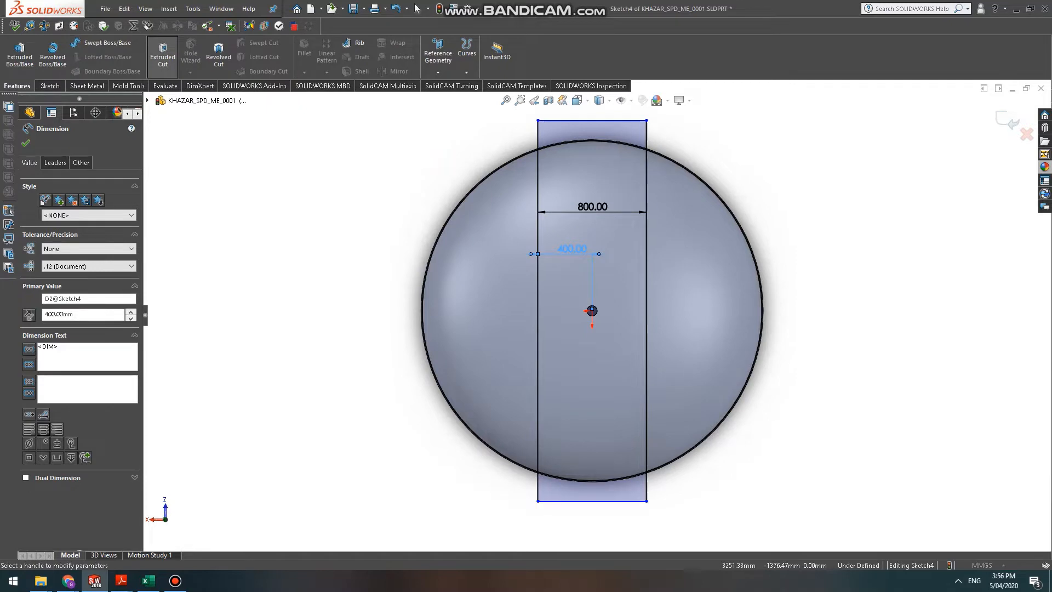
pyautogui.click(162, 52)
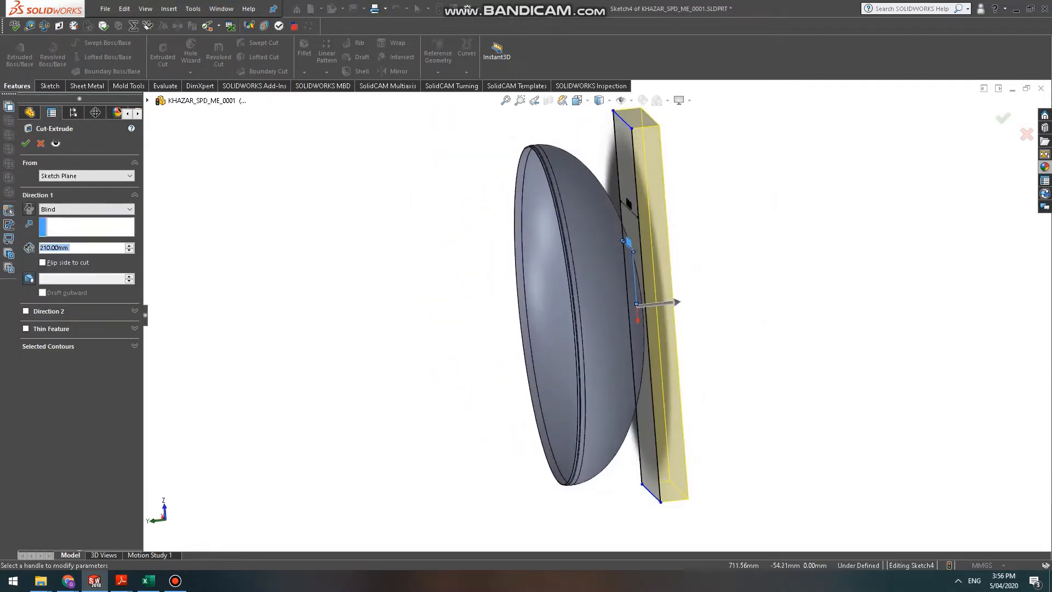
pyautogui.moveTo(676, 302); pyautogui.dragTo(438, 327)
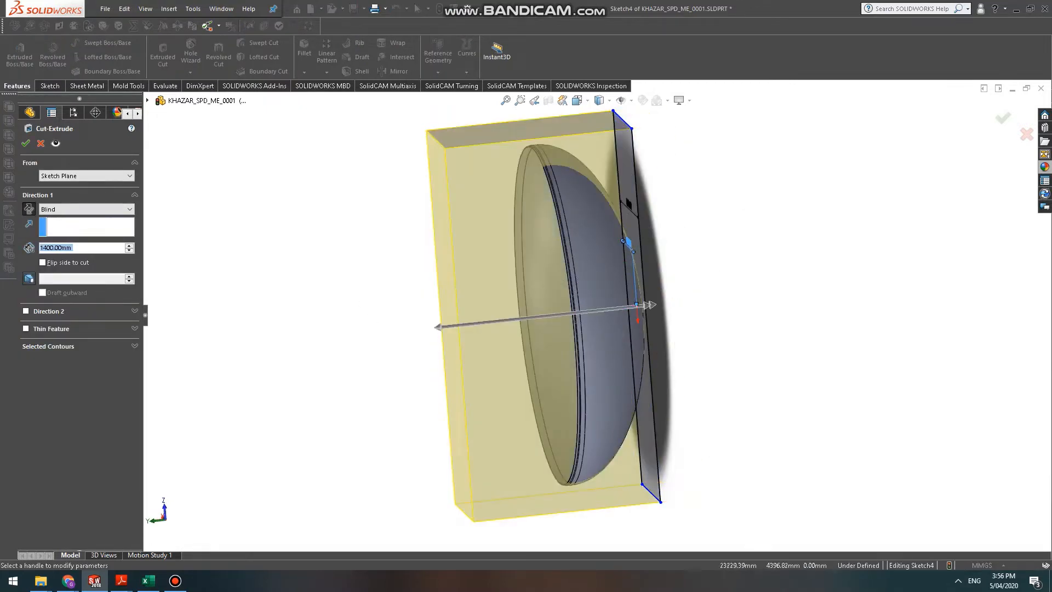
pyautogui.click(649, 304)
pyautogui.moveTo(650, 305); pyautogui.dragTo(739, 296)
pyautogui.press('Return')
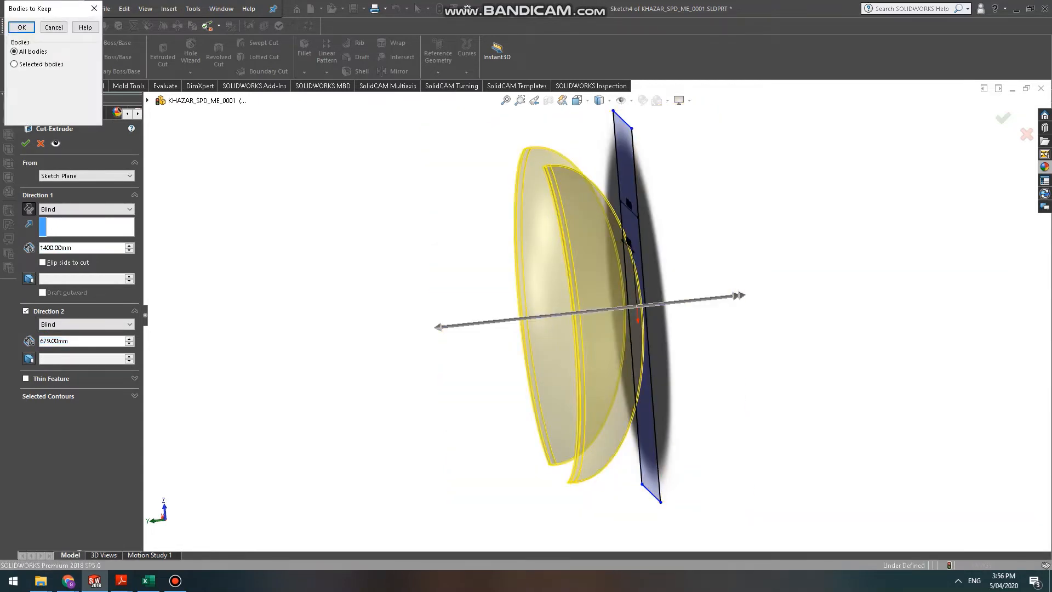
pyautogui.press('Return')
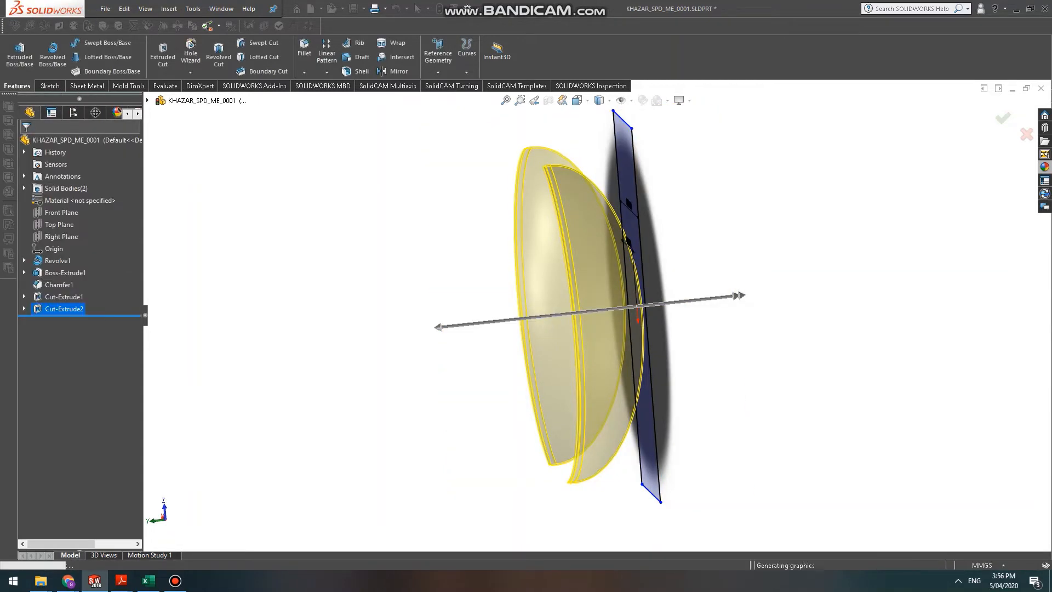
# Delete the side segment body on the positive X side, keeping only the opposite segment of the head.
pyautogui.press('space')
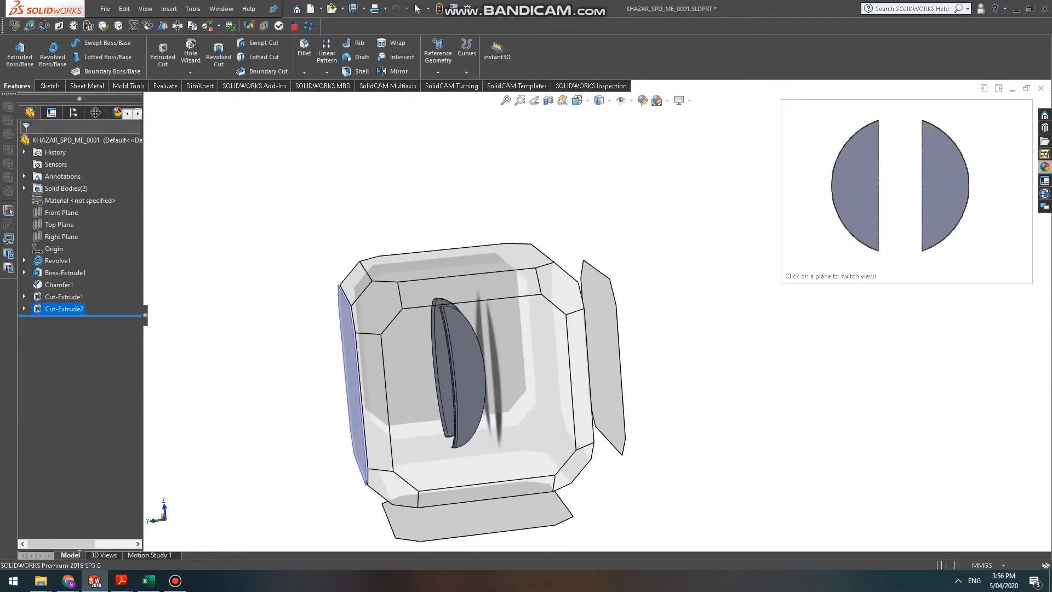
pyautogui.click(351, 378)
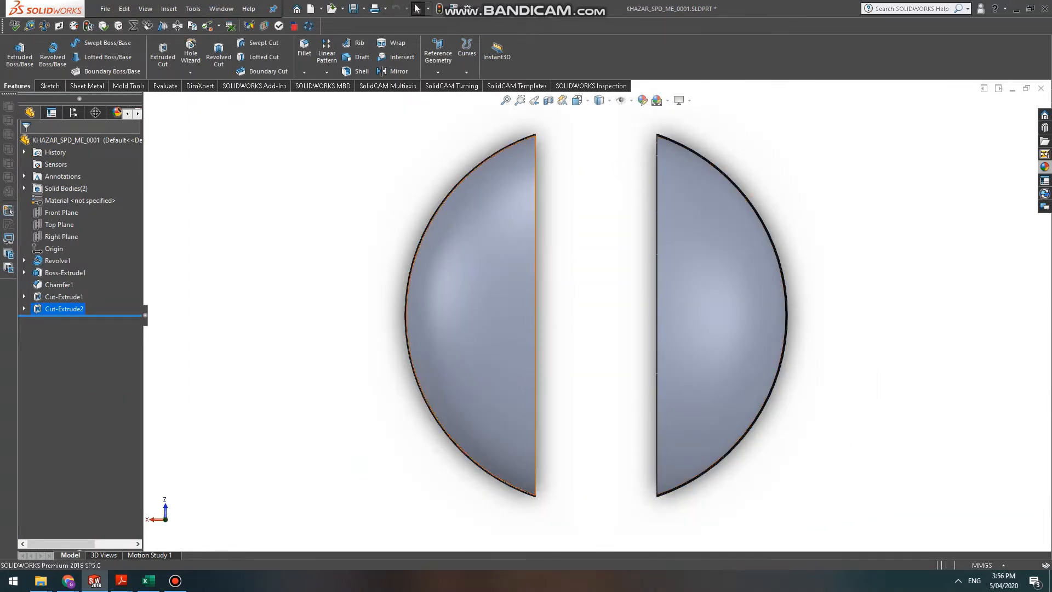
pyautogui.hotkey('ctrl', '7')
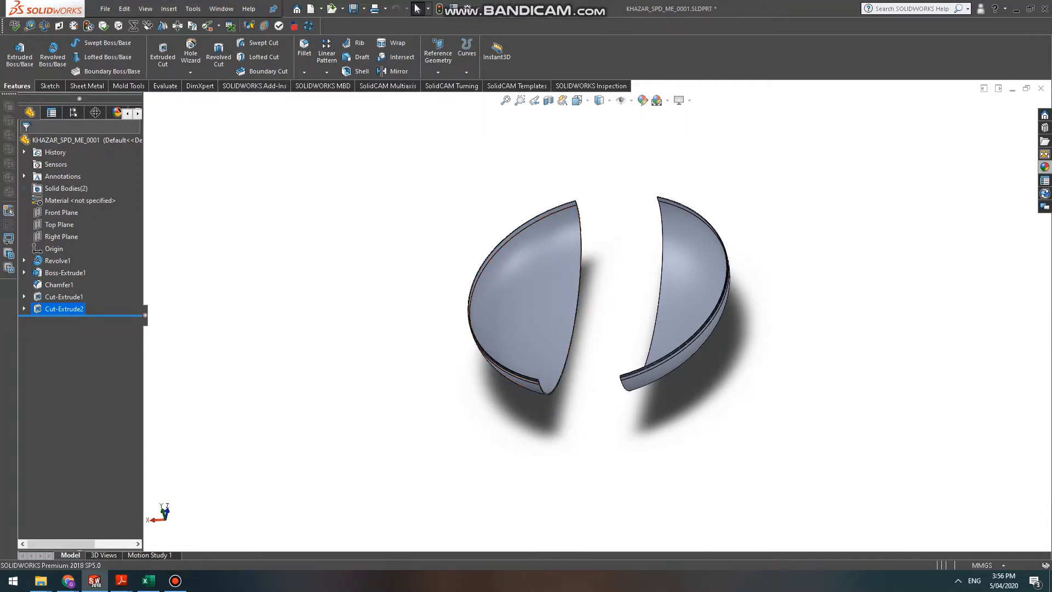
pyautogui.click(24, 188)
pyautogui.click(71, 212)
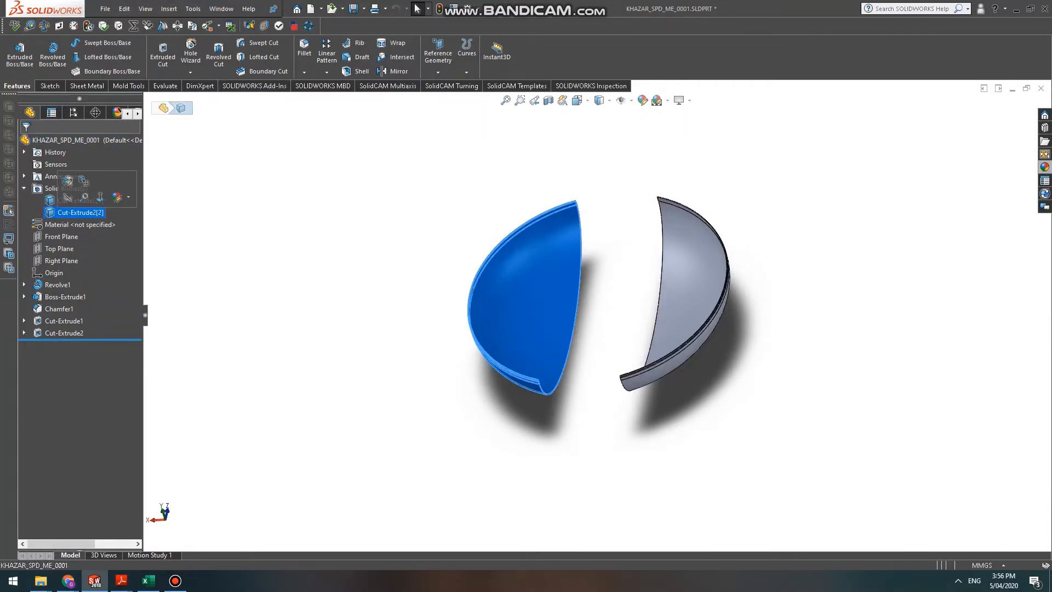
pyautogui.rightClick(61, 213)
pyautogui.click(105, 274)
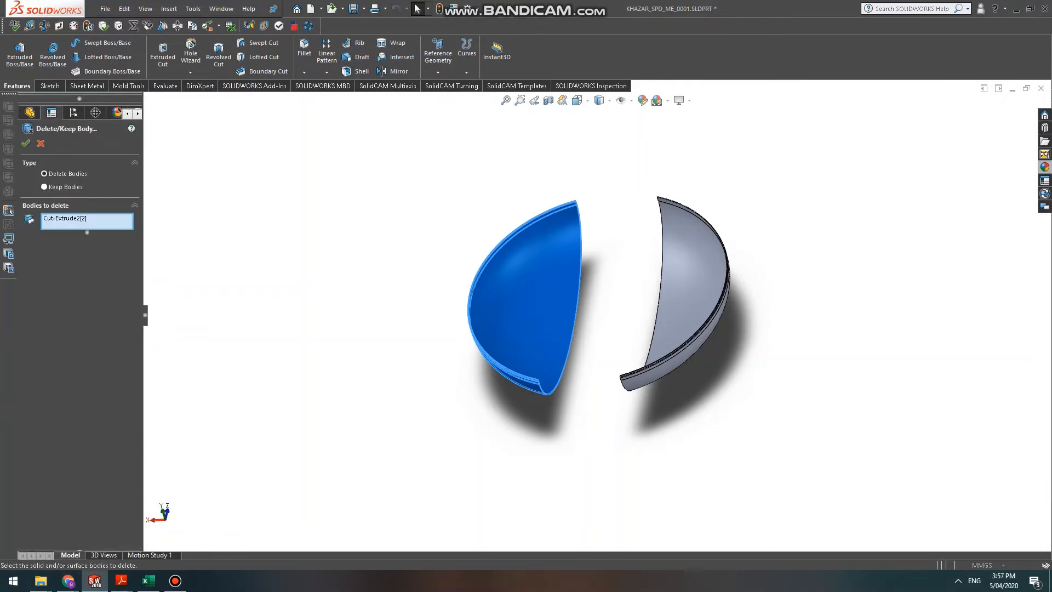
pyautogui.click(25, 143)
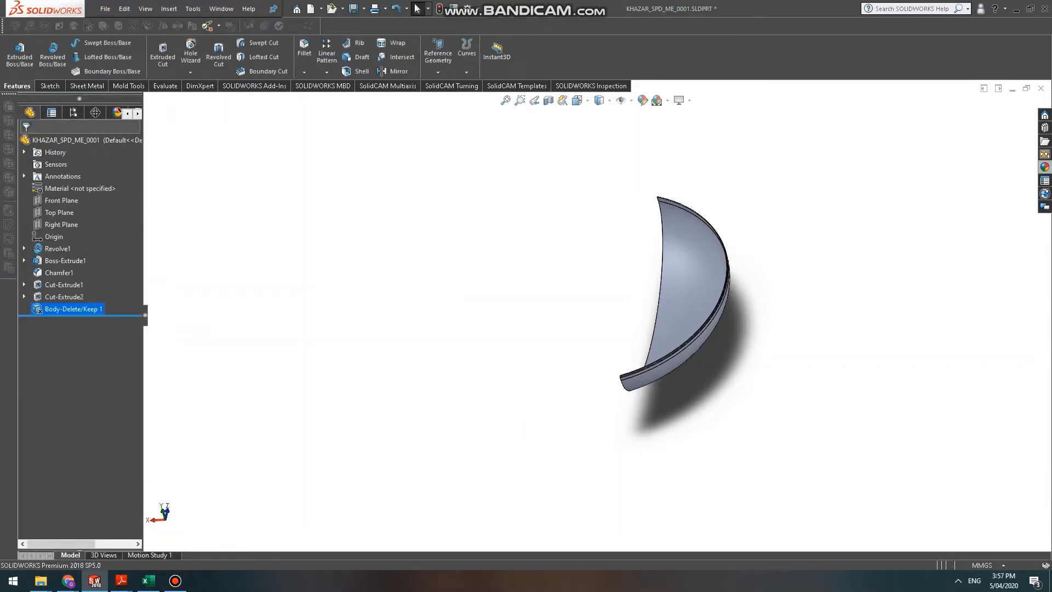
# Save the part and inspect the remaining side segment of the head.
pyautogui.press('Left')
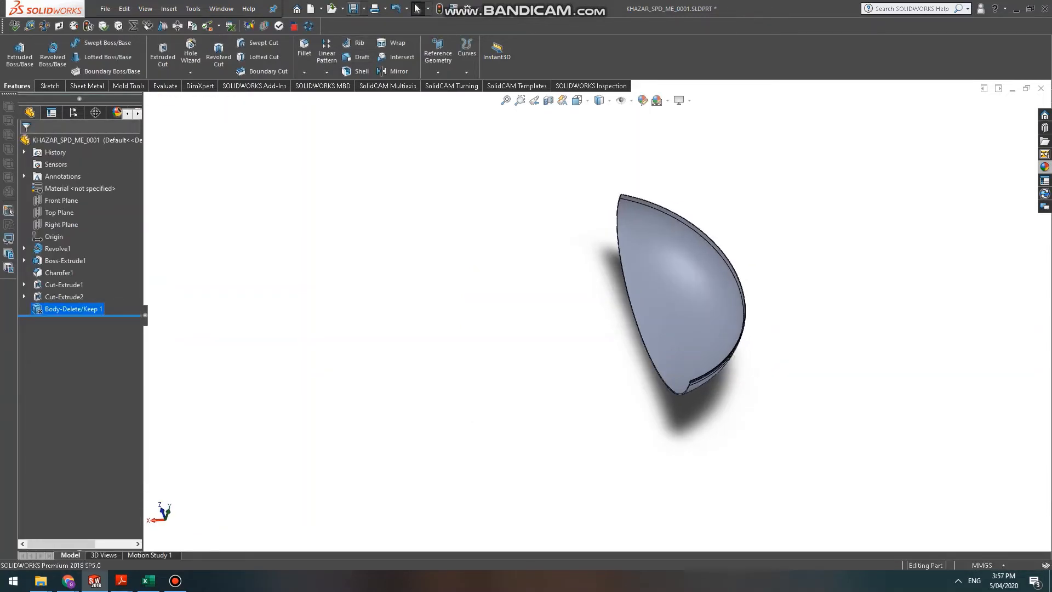
pyautogui.hotkey('ctrl', 's')
pyautogui.scroll(-2, 666, 293)
pyautogui.scroll(2, 665, 293)
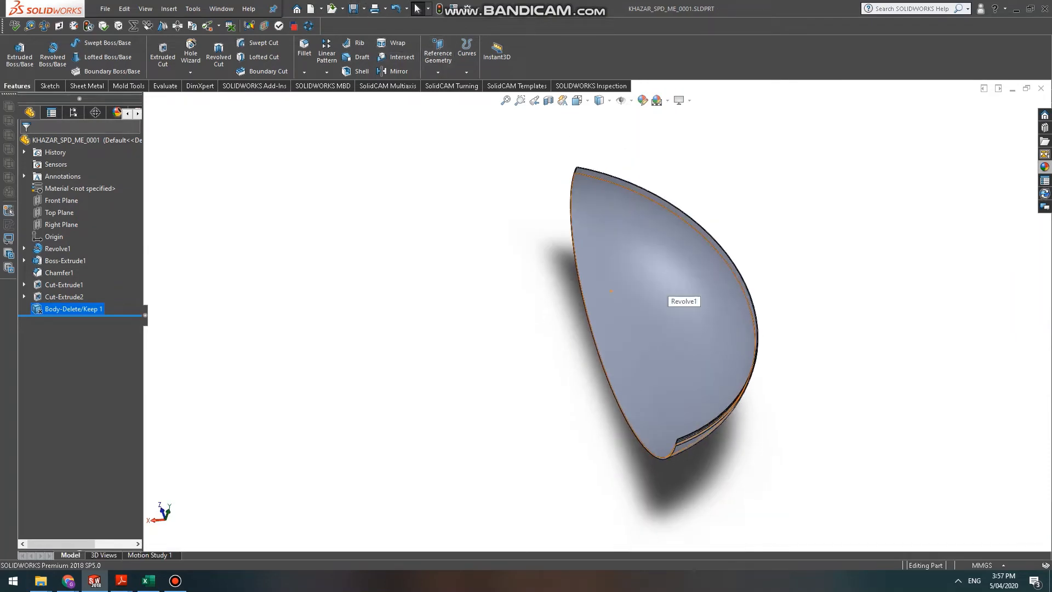
pyautogui.scroll(1, 666, 296)
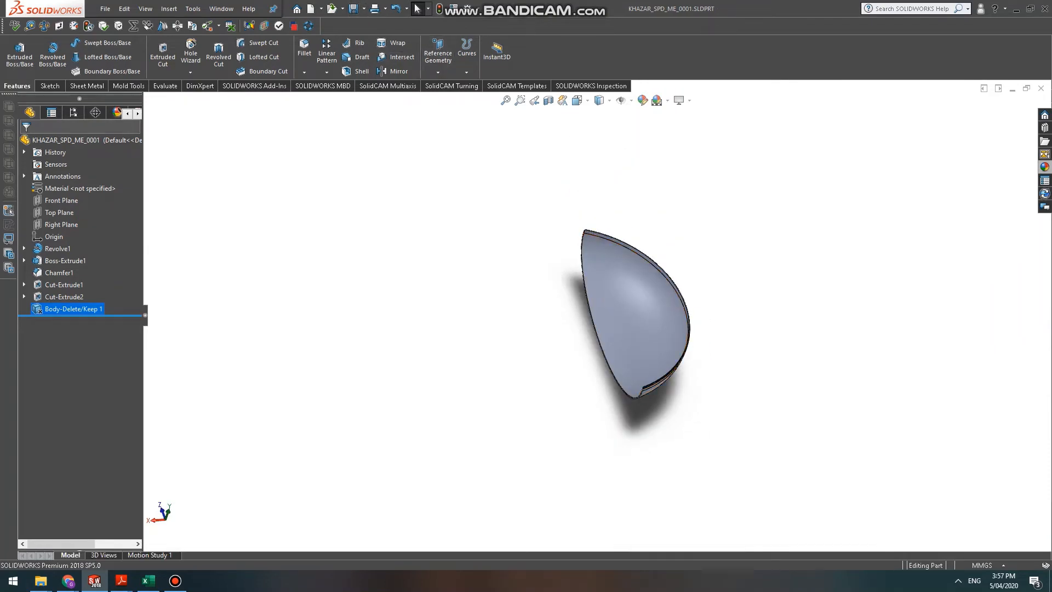
# Examine the remaining side segment of the head from several angles, including its rim chamfer and cut face.
pyautogui.press('Left')
pyautogui.press('Left')
pyautogui.scroll(-5, 636, 318)
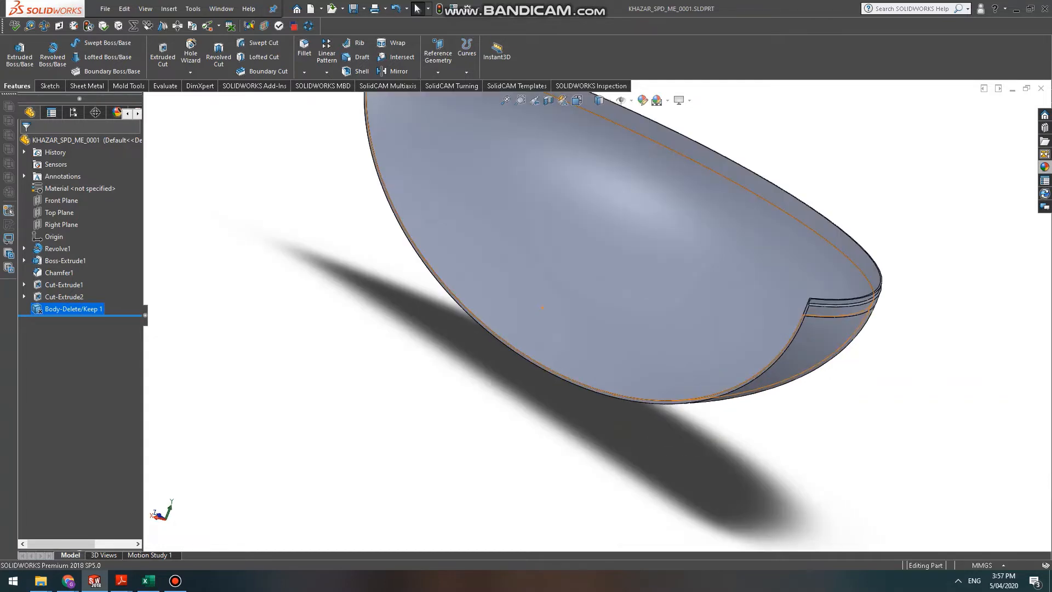
pyautogui.scroll(-6, 767, 329)
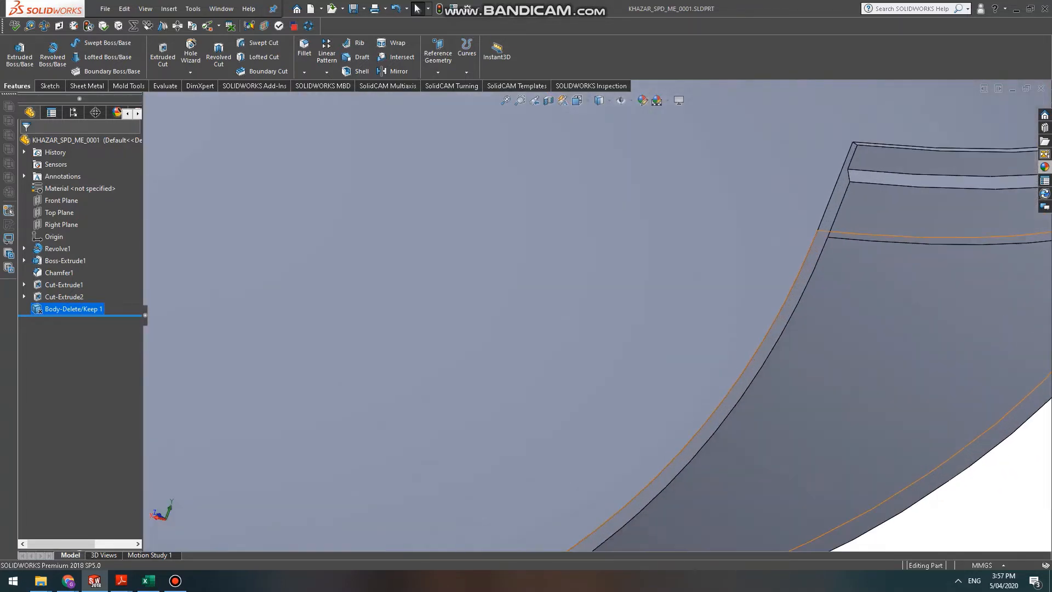
pyautogui.scroll(6, 767, 384)
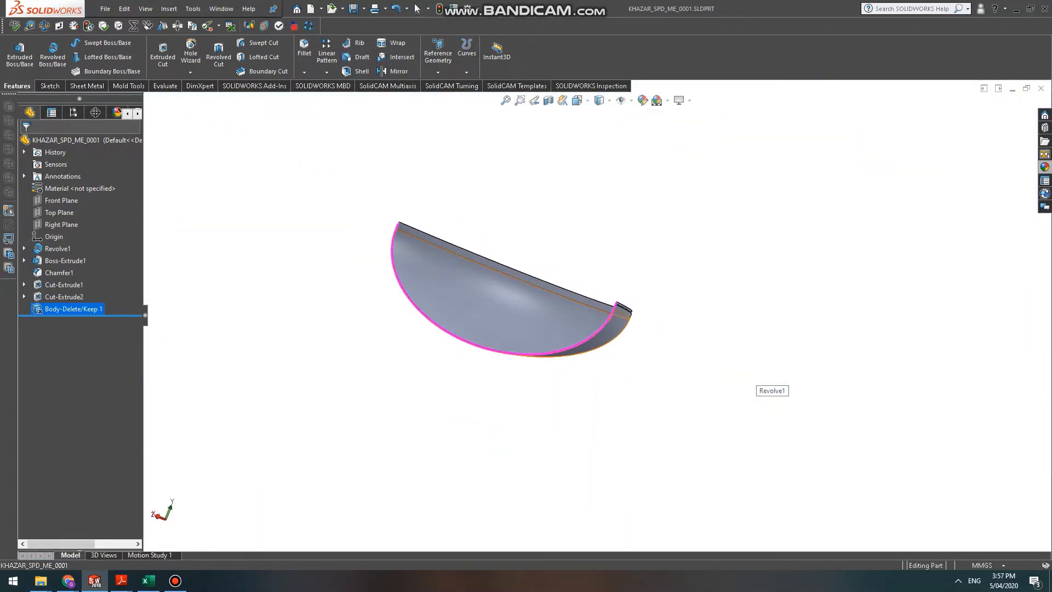
pyautogui.press('Down')
pyautogui.press('Down')
pyautogui.press('Down')
pyautogui.press('Down')
pyautogui.press('Down')
pyautogui.press('Down')
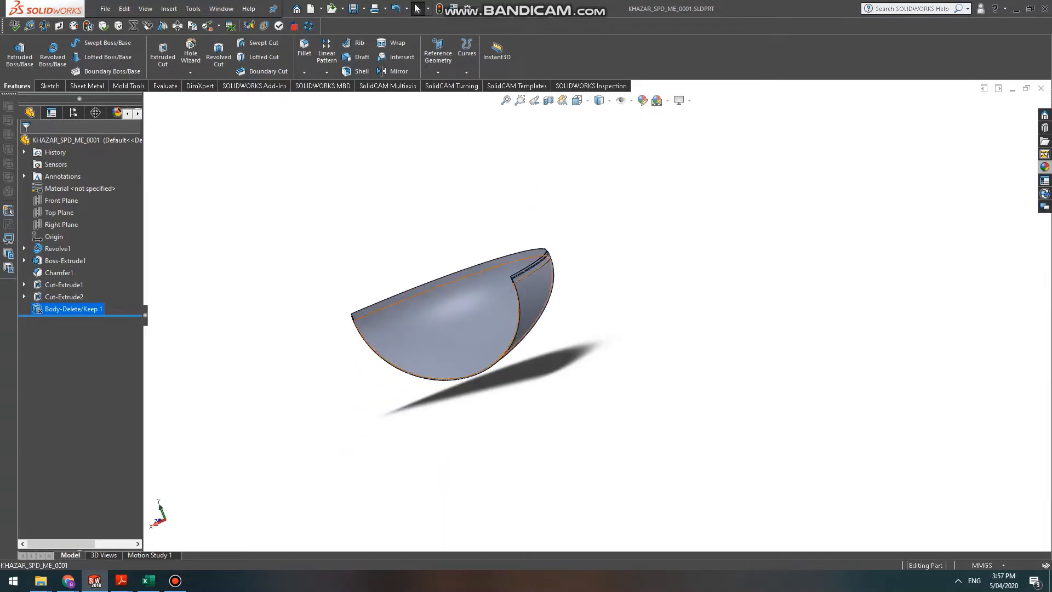
pyautogui.scroll(-4, 431, 334)
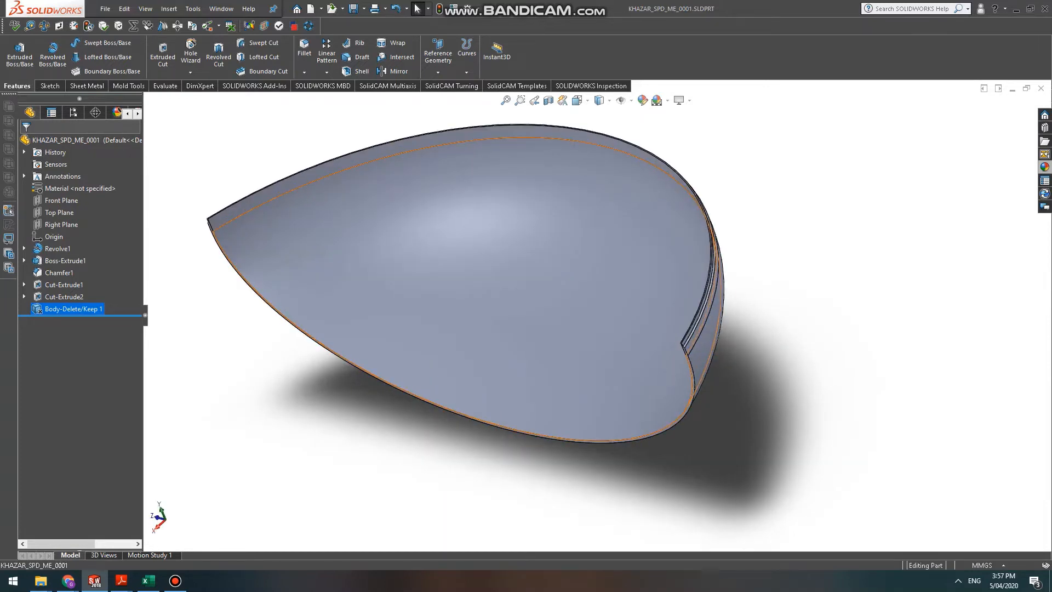
pyautogui.press('Down')
pyautogui.press('Down')
pyautogui.press('Down')
pyautogui.press('Down')
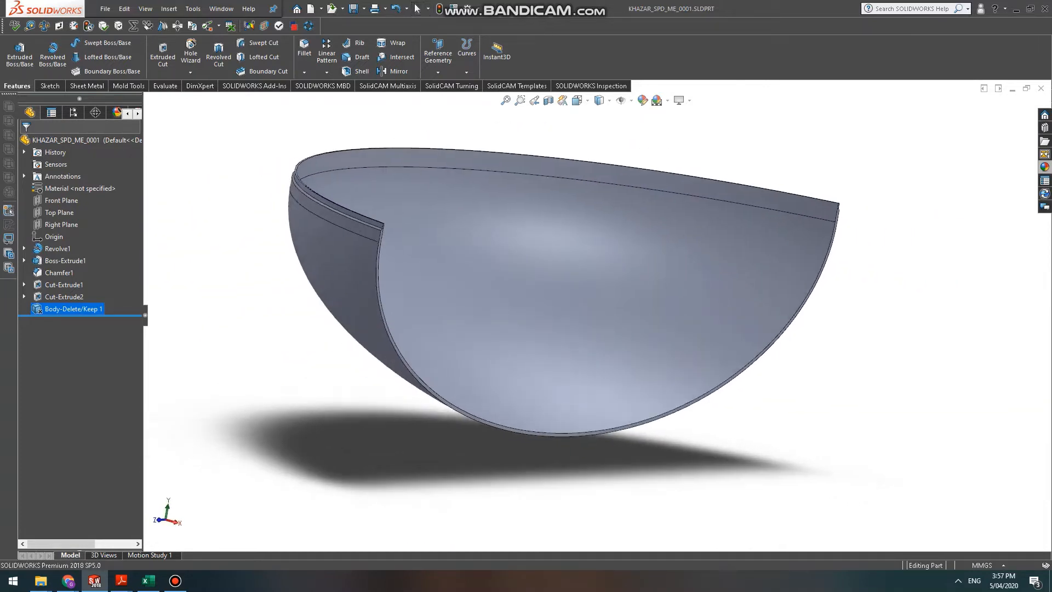
pyautogui.press('Down')
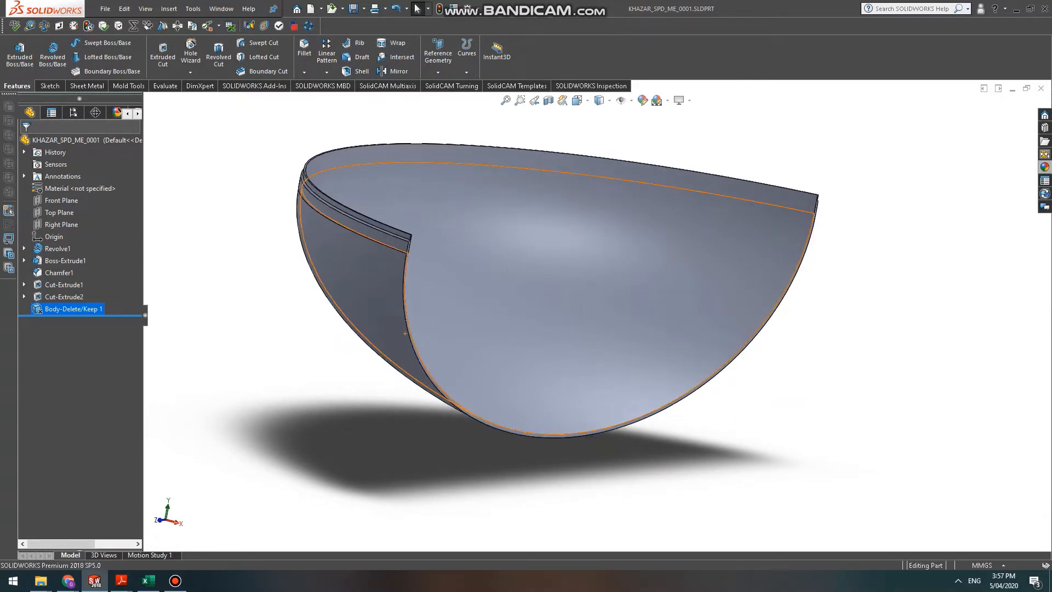
pyautogui.scroll(-6, 405, 333)
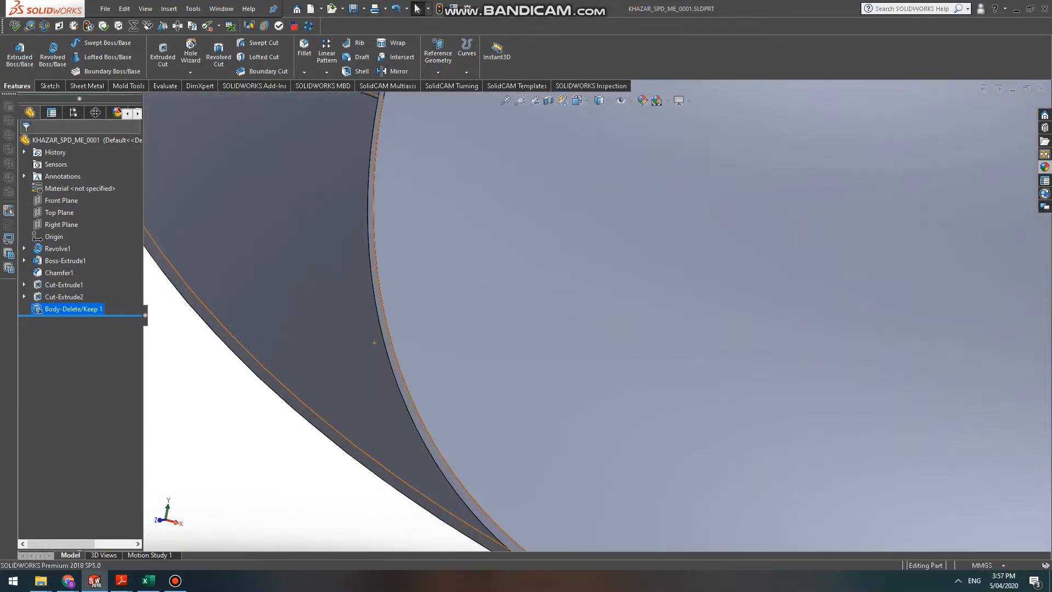
pyautogui.press('f')
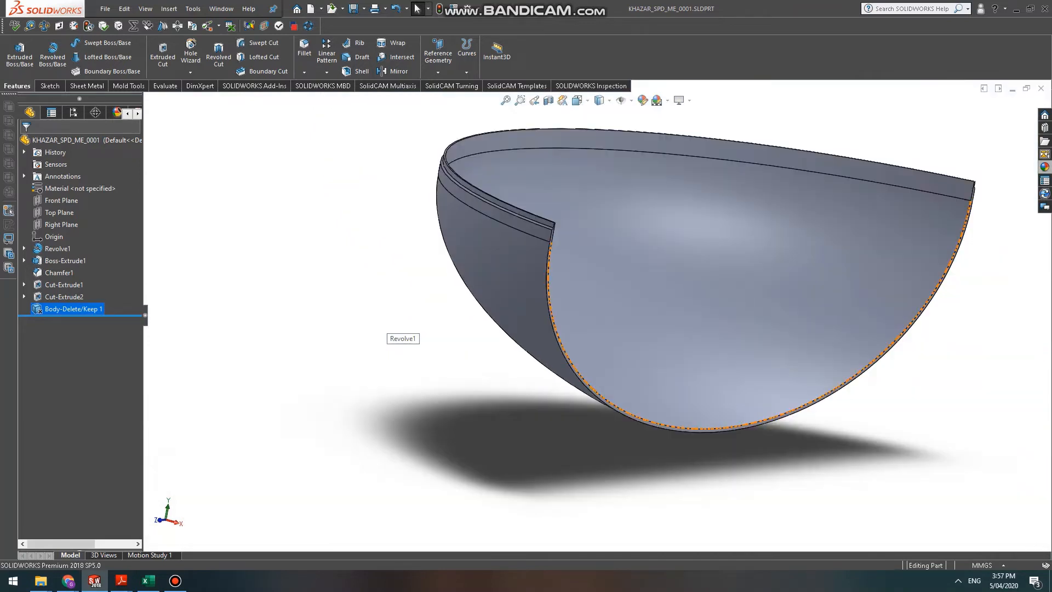
# Examine the segment's curved cut edge up close, from the rim down to the lowest point of the head.
pyautogui.moveTo(602, 307); pyautogui.dragTo(638, 329, button='middle')
pyautogui.scroll(-4, 639, 329)
pyautogui.scroll(5, 596, 310)
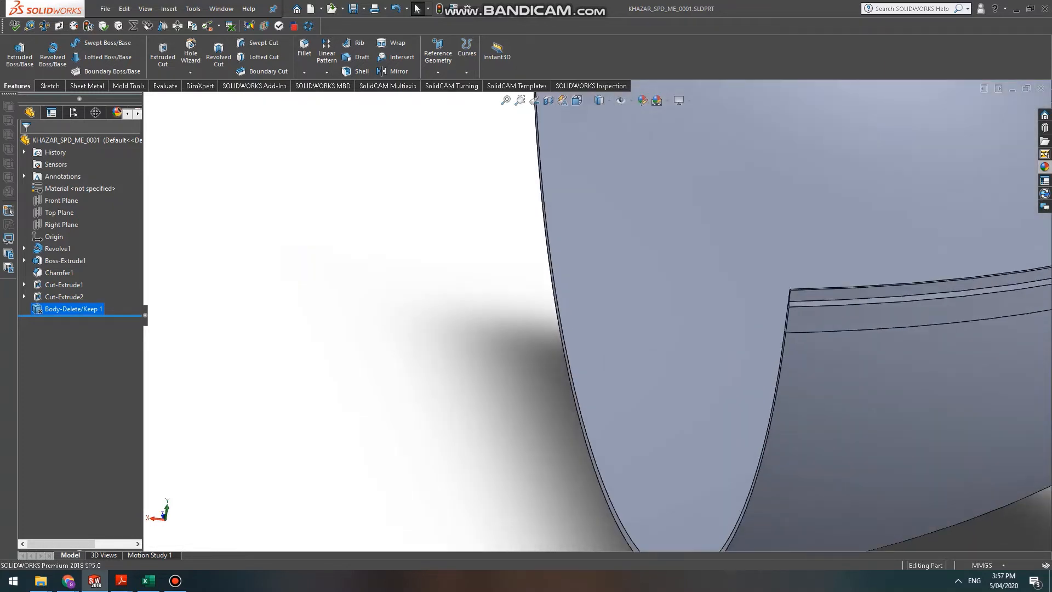
pyautogui.scroll(-3, 602, 329)
pyautogui.scroll(5, 712, 383)
pyautogui.scroll(-4, 814, 445)
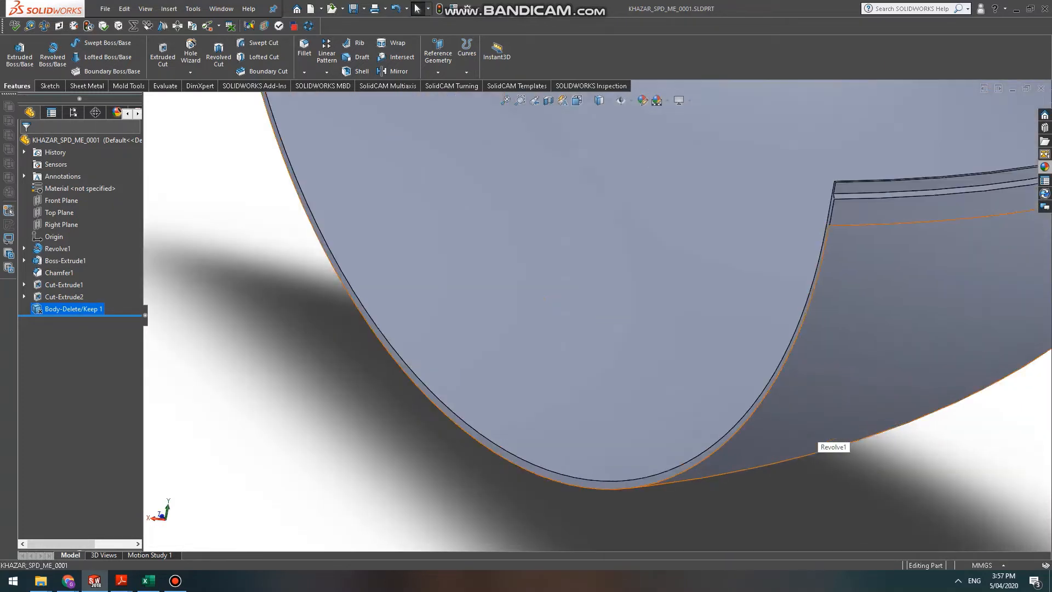
pyautogui.moveTo(603, 328); pyautogui.dragTo(603, 274, button='middle')
pyautogui.scroll(-3, 602, 274)
pyautogui.scroll(3, 652, 367)
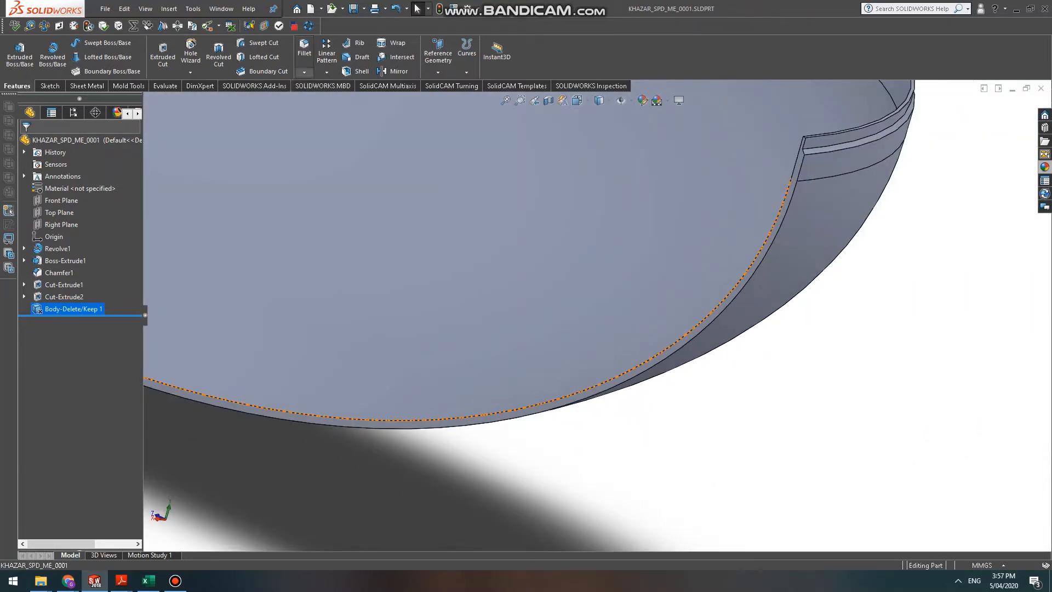
pyautogui.scroll(3, 646, 290)
pyautogui.scroll(-3, 647, 290)
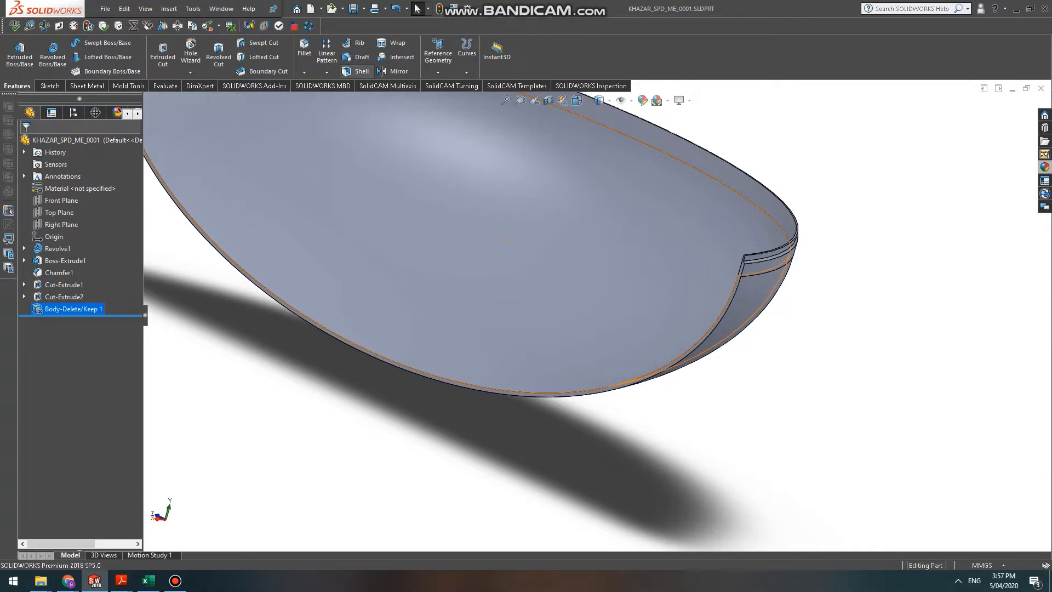
# Switch to gost welding.pdf in Adobe Reader and review the GOST 5264-80 butt joint tables for types C4 to C8.
pyautogui.moveTo(121, 580)
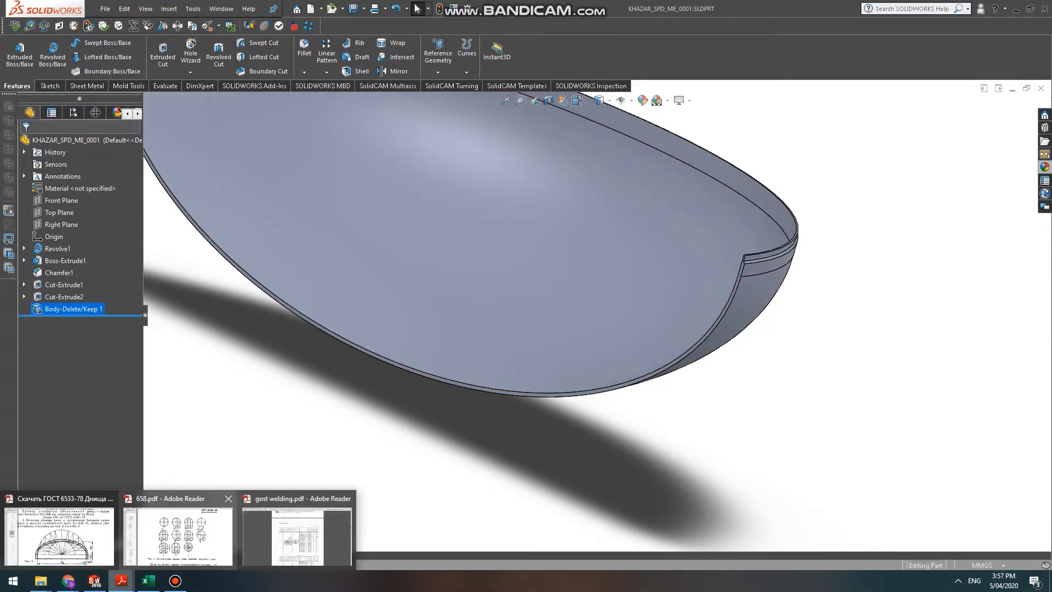
pyautogui.click(296, 534)
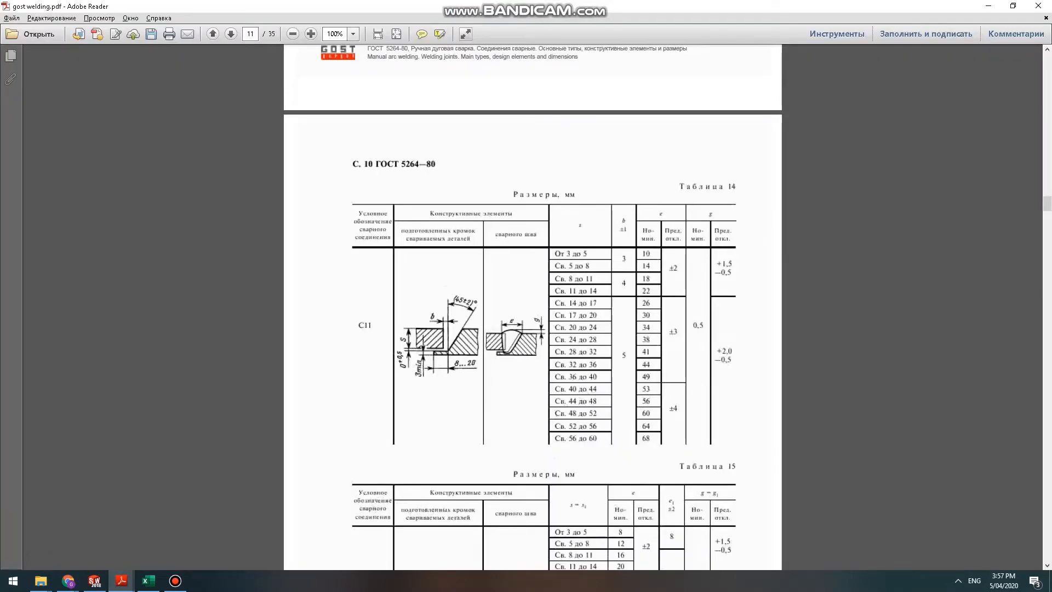
pyautogui.scroll(-3, 296, 535)
pyautogui.scroll(15, 533, 306)
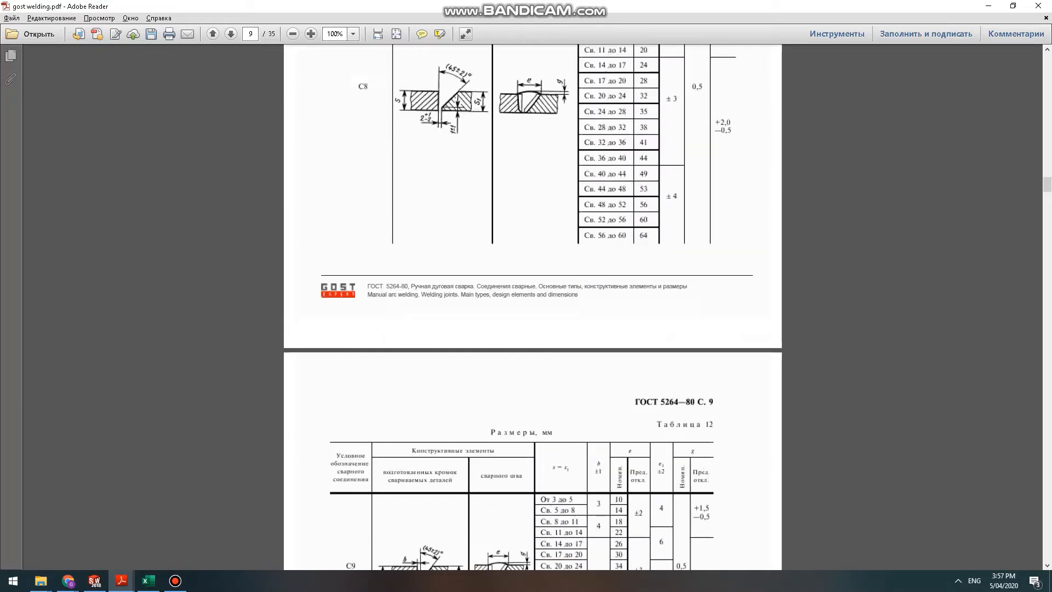
pyautogui.scroll(10, 532, 307)
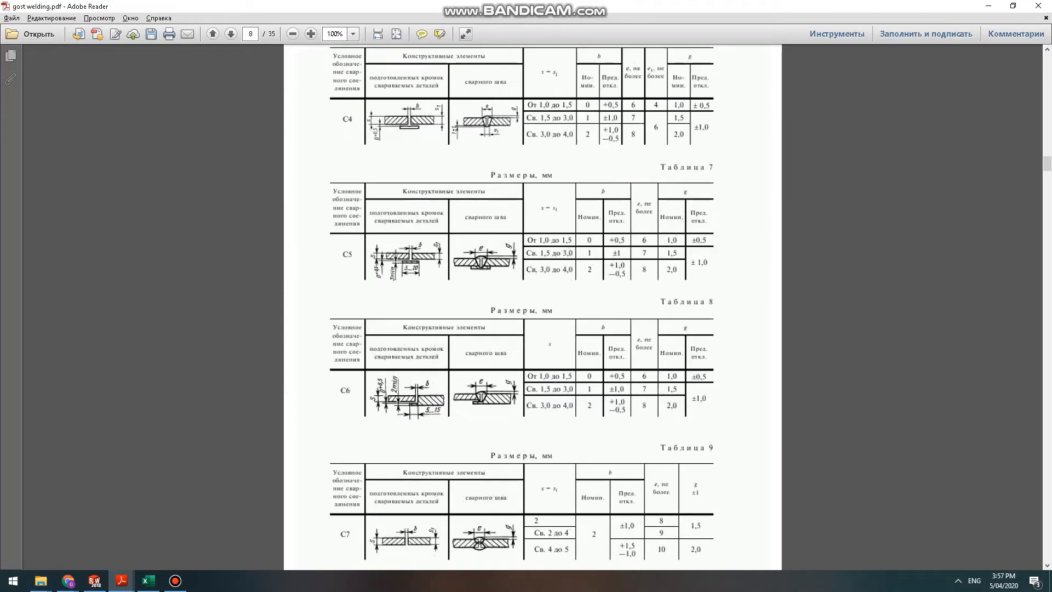
pyautogui.scroll(-8, 533, 307)
pyautogui.scroll(10, 532, 307)
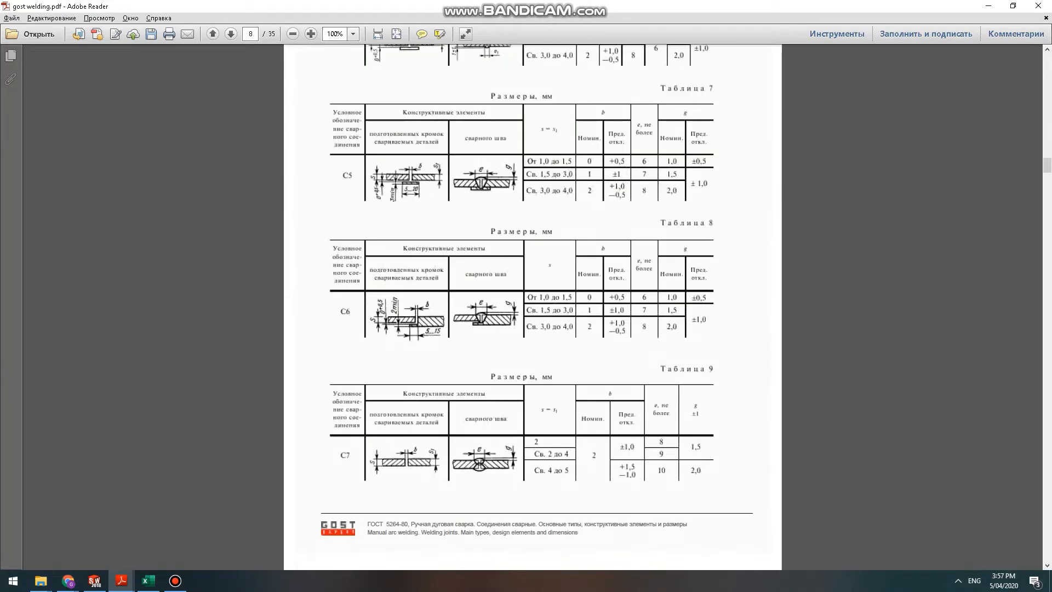
pyautogui.scroll(-8, 533, 307)
pyautogui.scroll(8, 533, 307)
# Review the edge preparation drawings and thickness ranges of the GOST 5264-80 joints from C8 through C25 in Table 29.
pyautogui.scroll(-20, 532, 307)
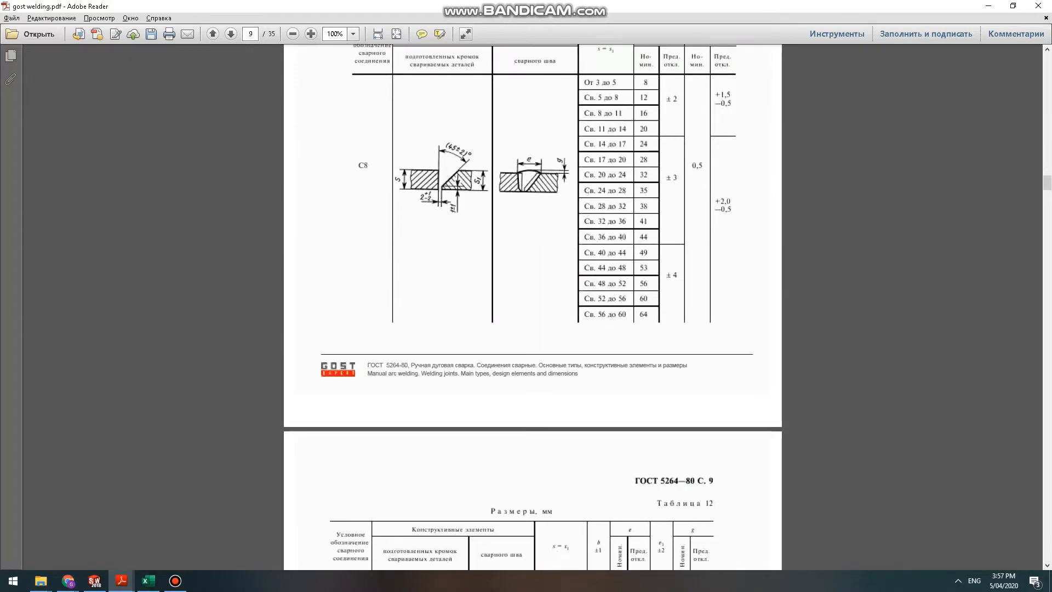
pyautogui.scroll(-20, 532, 307)
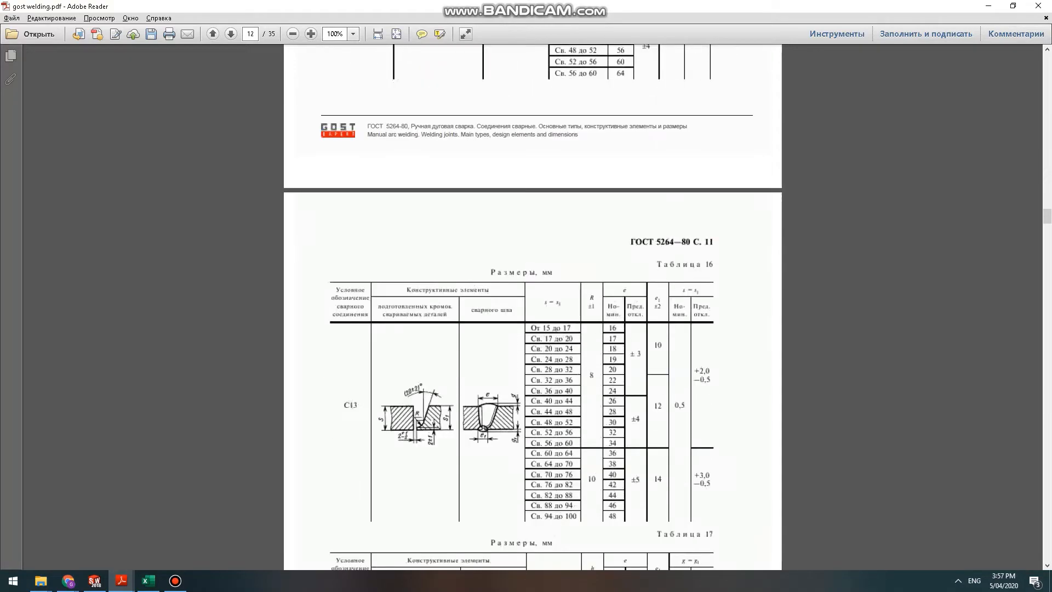
pyautogui.scroll(-20, 533, 306)
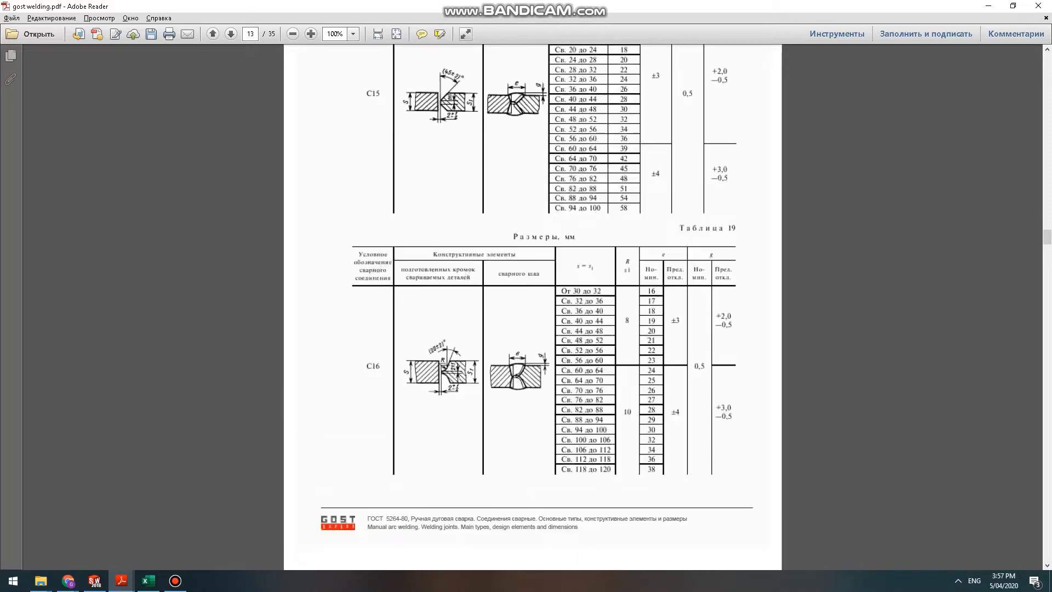
pyautogui.scroll(5, 532, 307)
pyautogui.scroll(-20, 533, 307)
pyautogui.scroll(-20, 532, 307)
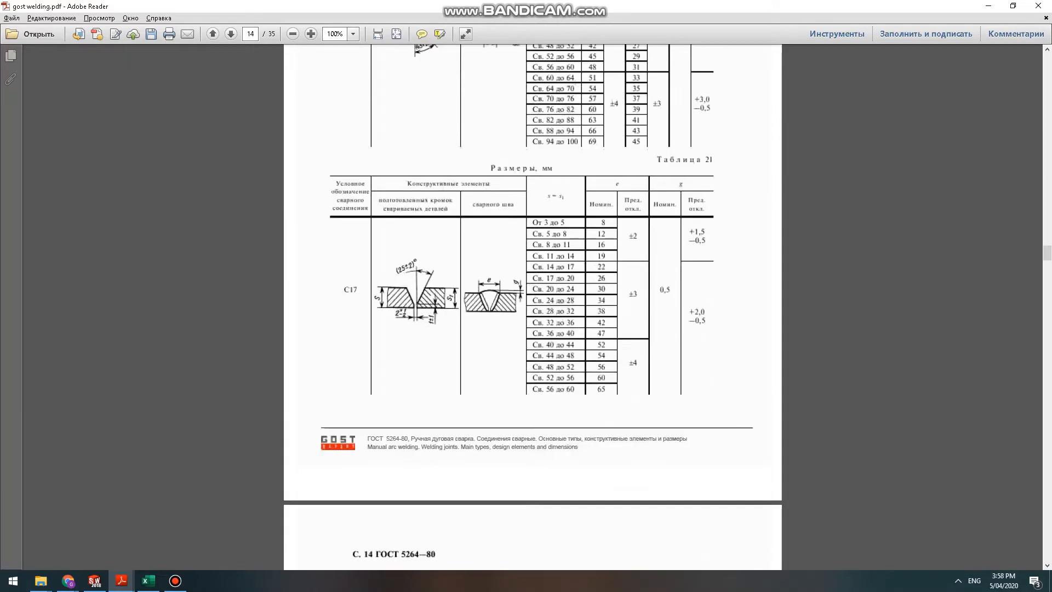
pyautogui.scroll(-20, 532, 307)
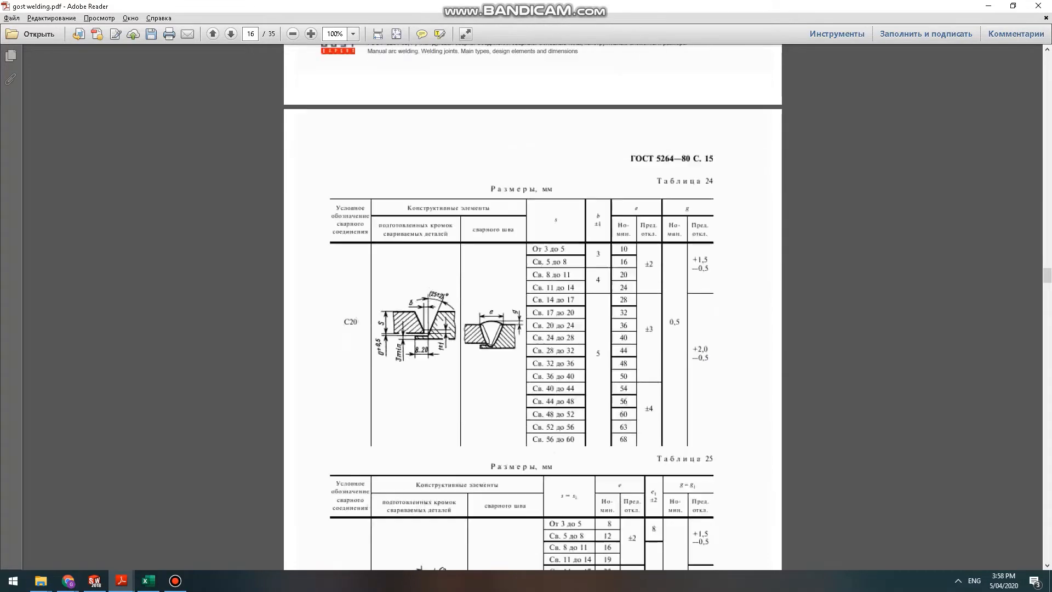
pyautogui.scroll(-20, 533, 307)
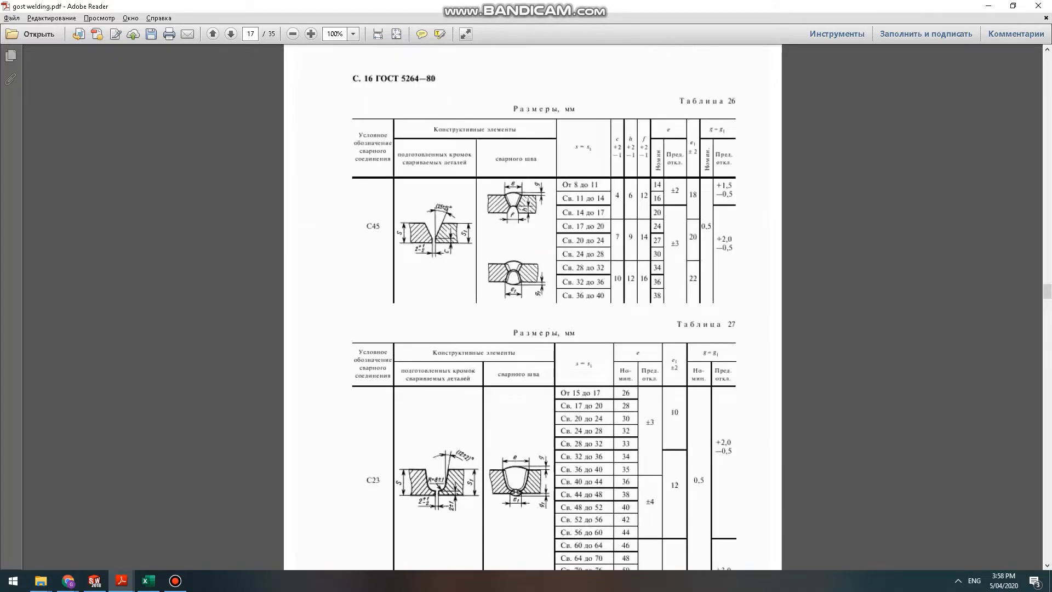
pyautogui.scroll(-3, 533, 307)
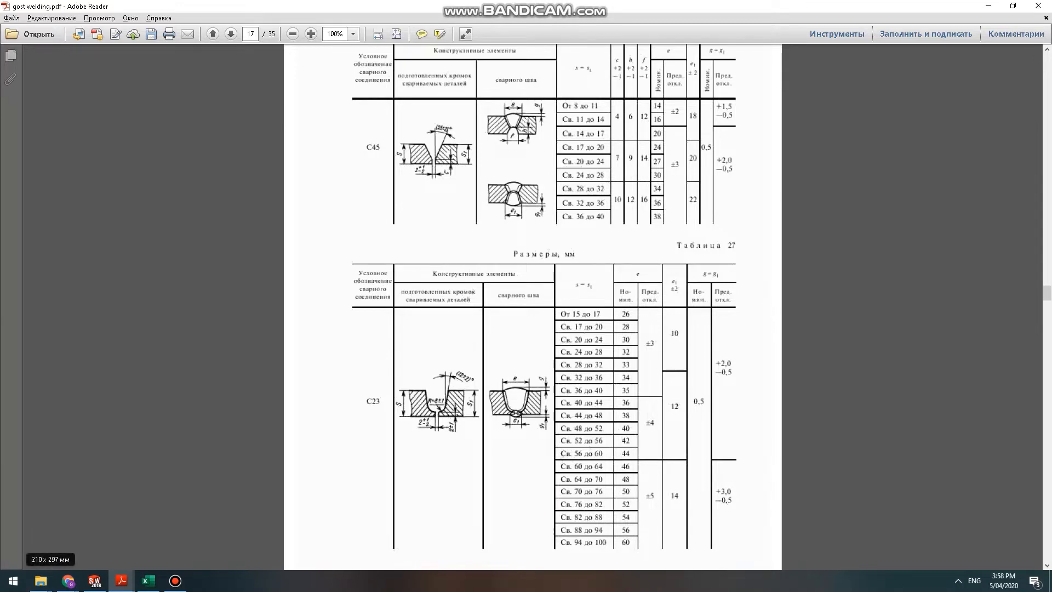
pyautogui.scroll(-20, 532, 307)
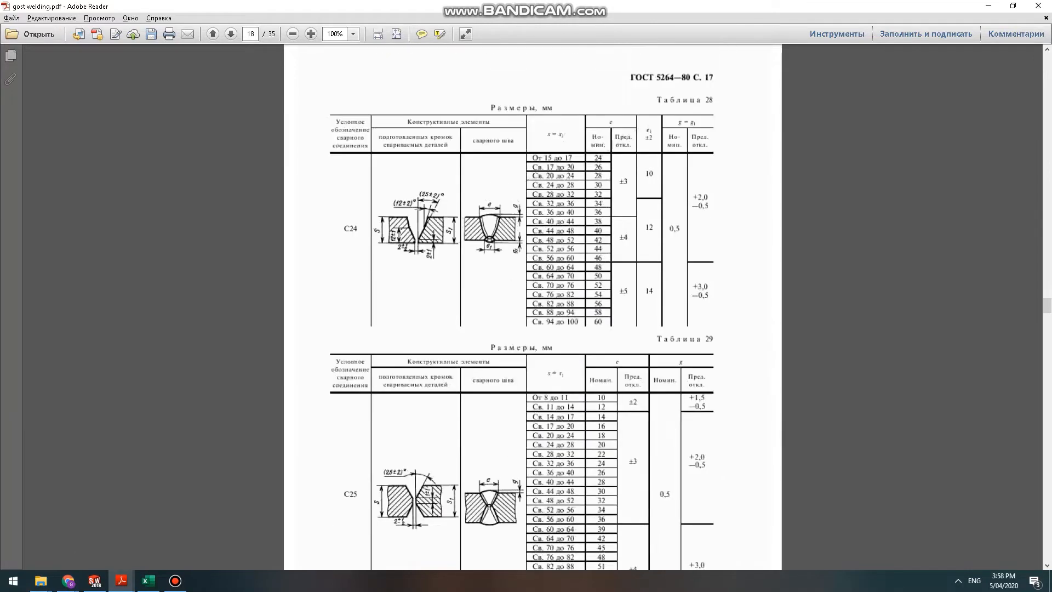
pyautogui.scroll(-9, 533, 307)
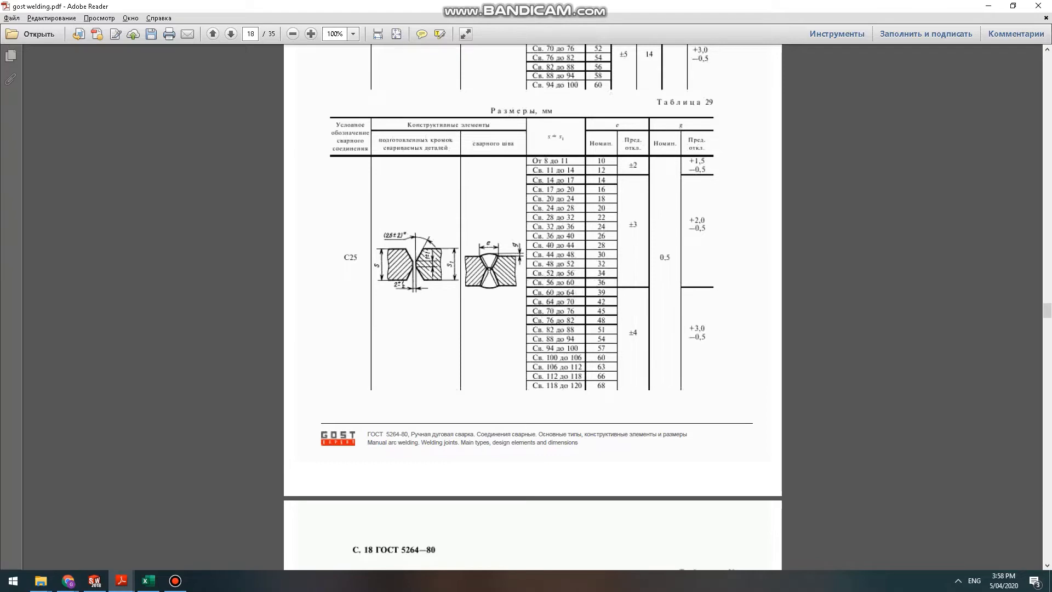
# Compare the joint types C26 to C40 on the following pages, and return to joint C25 in Table 29.
pyautogui.scroll(-10, 531, 307)
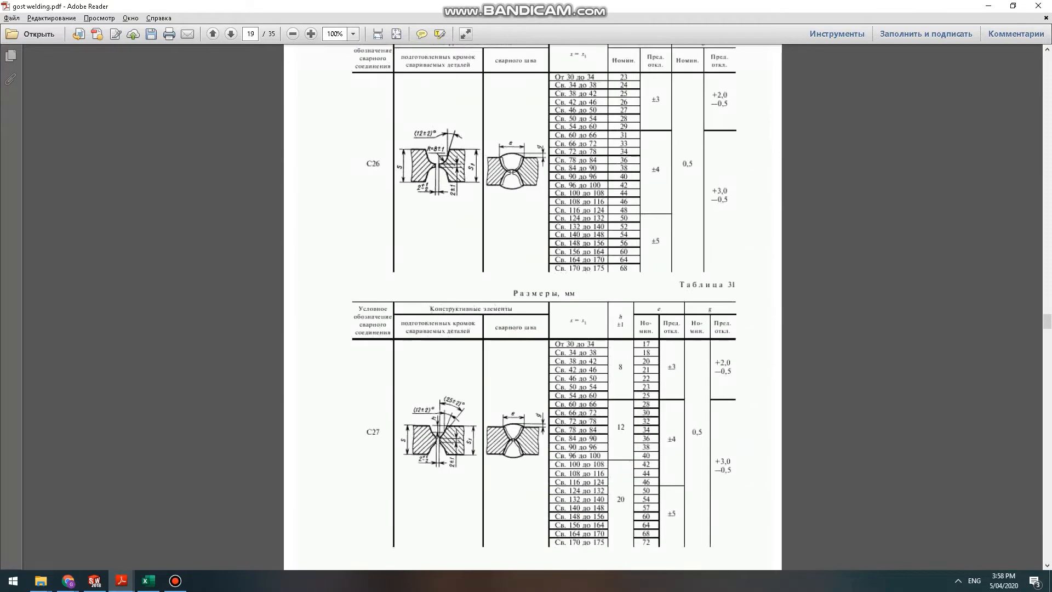
pyautogui.scroll(-15, 532, 306)
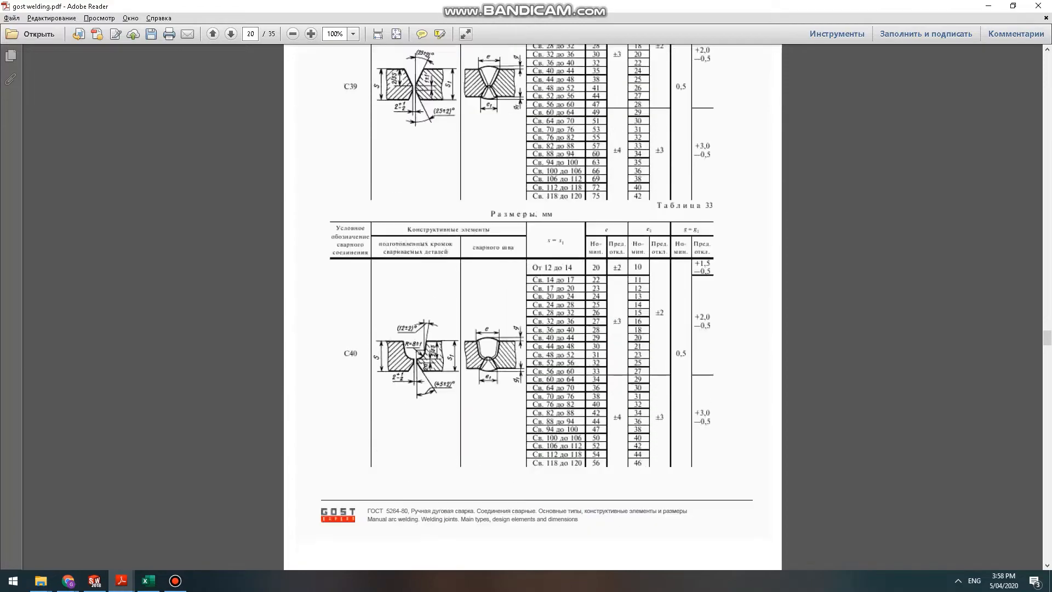
pyautogui.scroll(3, 532, 307)
pyautogui.scroll(-10, 531, 306)
pyautogui.scroll(18, 532, 307)
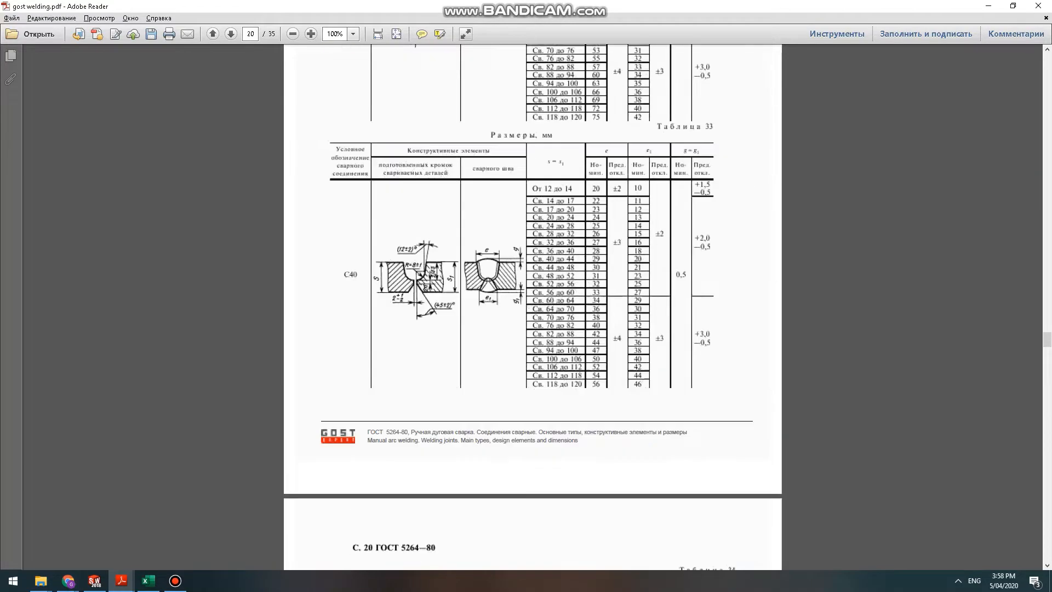
pyautogui.scroll(10, 532, 307)
pyautogui.scroll(-6, 532, 307)
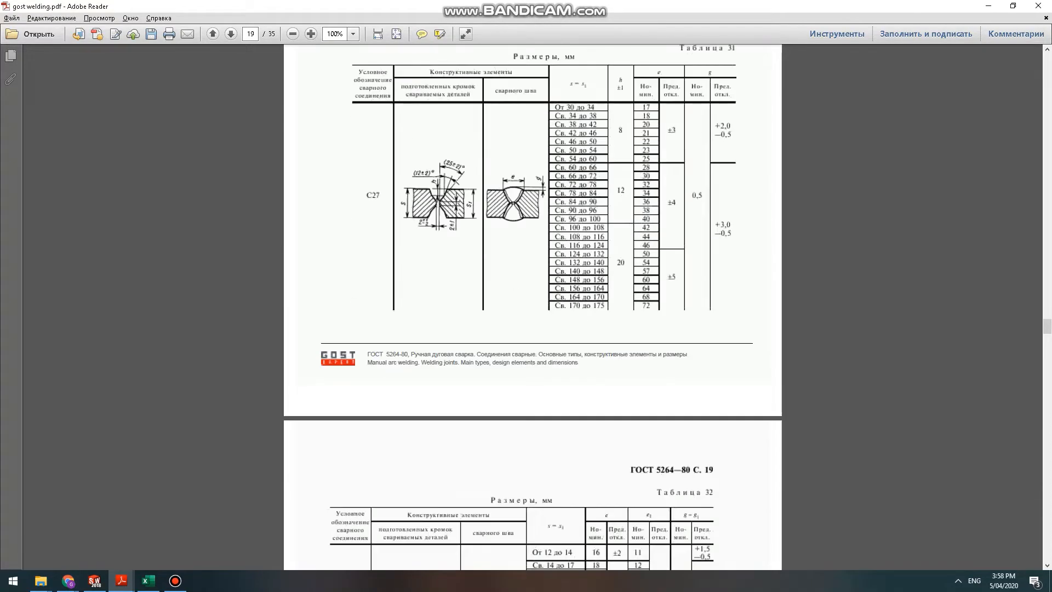
pyautogui.scroll(15, 531, 306)
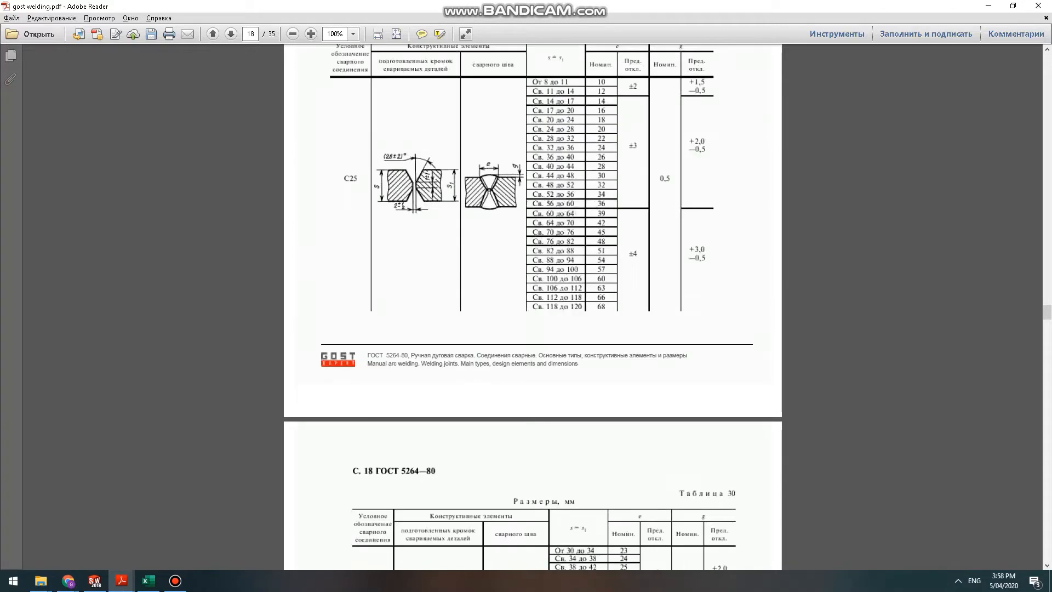
pyautogui.scroll(5, 531, 307)
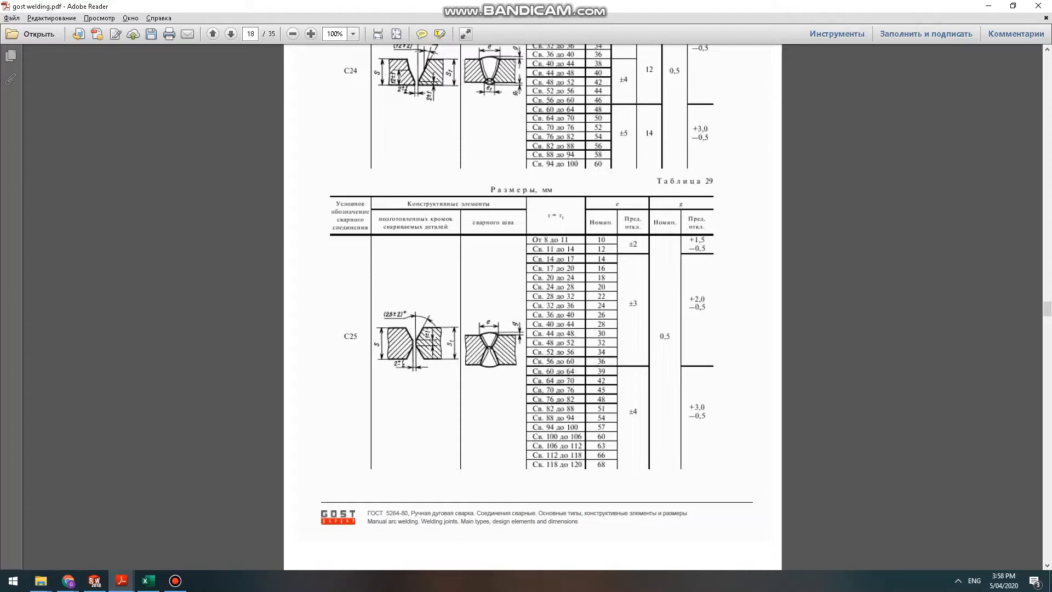
# Switch back to SOLIDWORKS and start a chamfer on the outer edge of the segment's cut face with a 25° angle.
pyautogui.hotkey('alt', 'Tab')
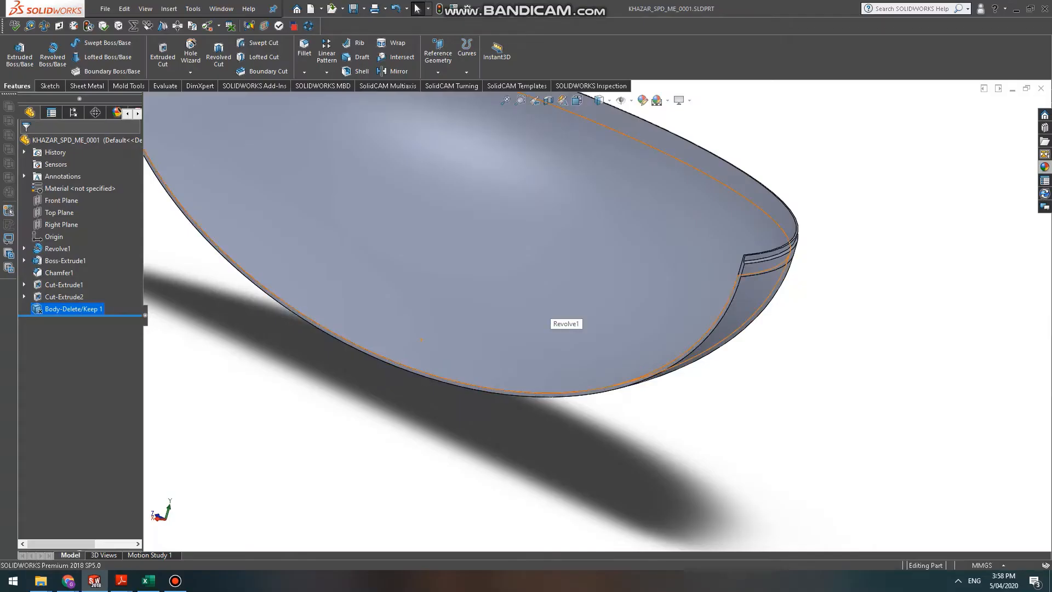
pyautogui.click(304, 72)
pyautogui.click(321, 98)
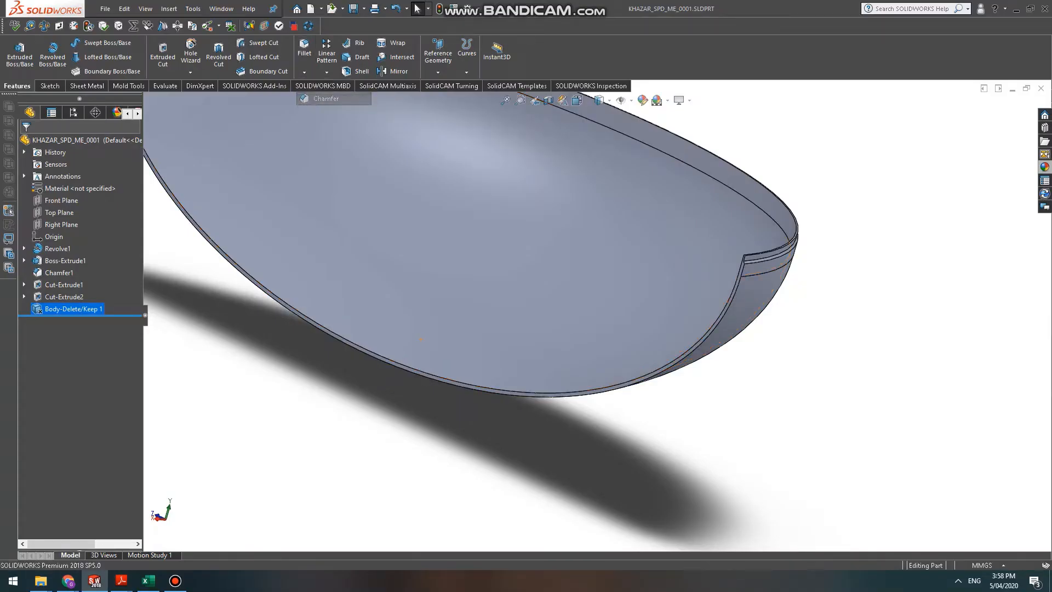
pyautogui.scroll(5, 692, 359)
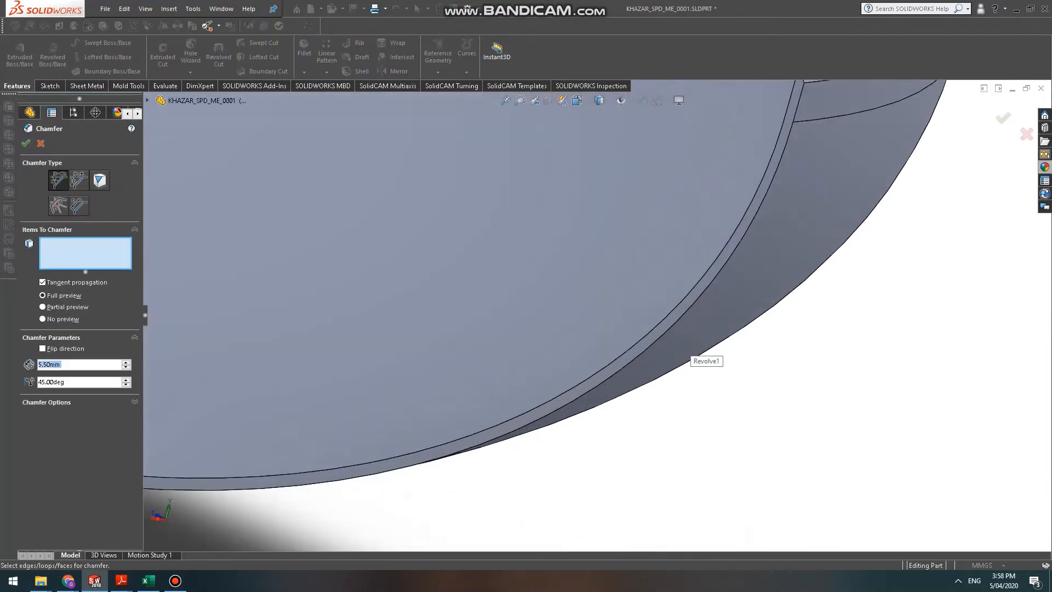
pyautogui.click(690, 355)
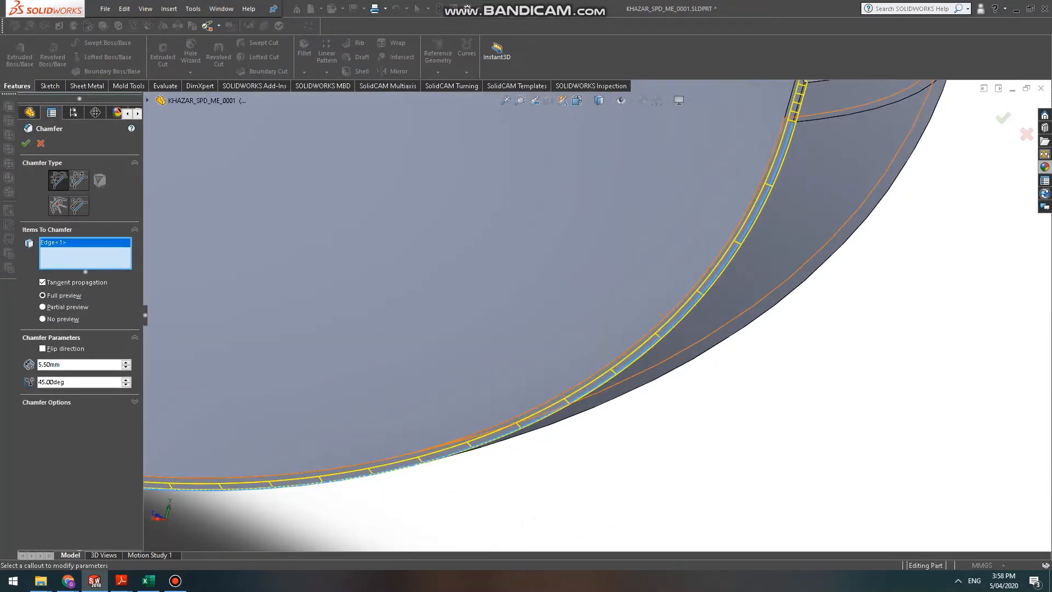
pyautogui.doubleClick(60, 381)
pyautogui.write('25')
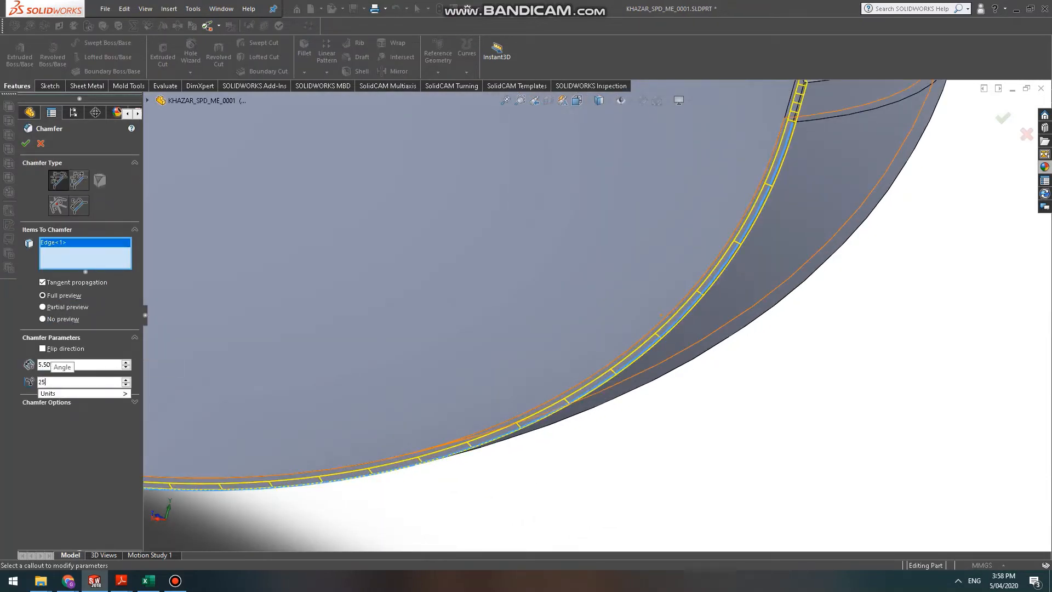
pyautogui.press('Return')
pyautogui.moveTo(661, 315); pyautogui.dragTo(610, 317, button='middle')
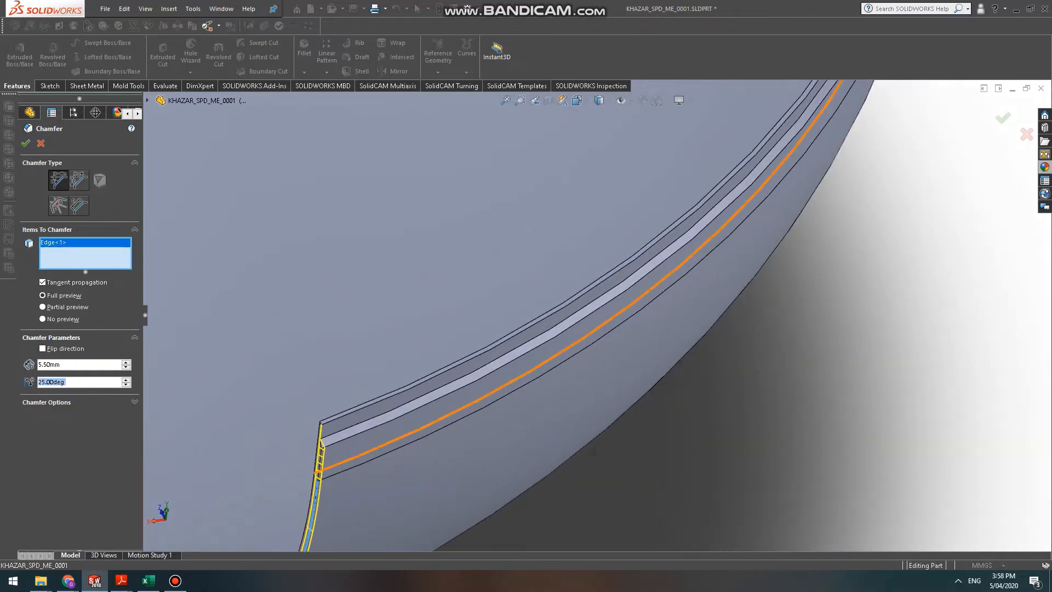
pyautogui.scroll(4, 609, 318)
pyautogui.scroll(-10, 542, 383)
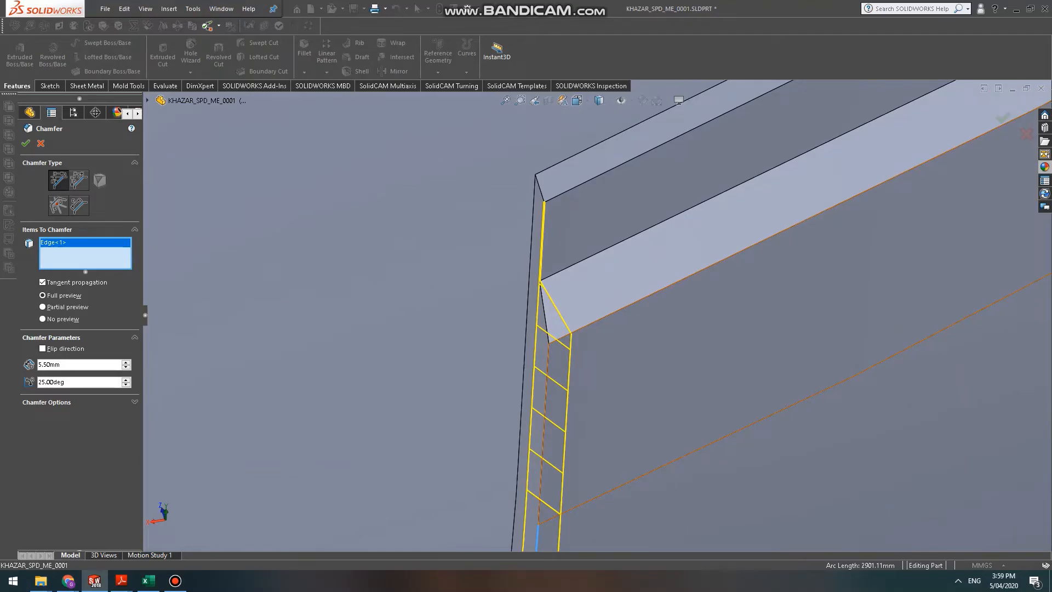
# Recheck joint C25 in the GOST table, then set the outer-edge chamfer's distance to 4.5 mm and apply it.
pyautogui.hotkey('alt', 'Tab')
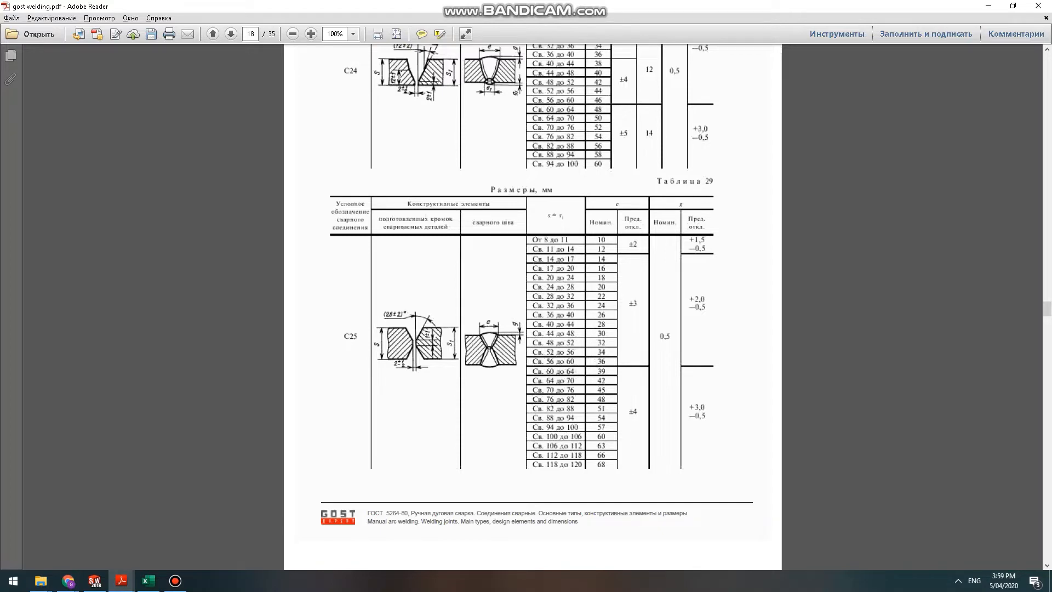
pyautogui.hotkey('alt', 'Tab')
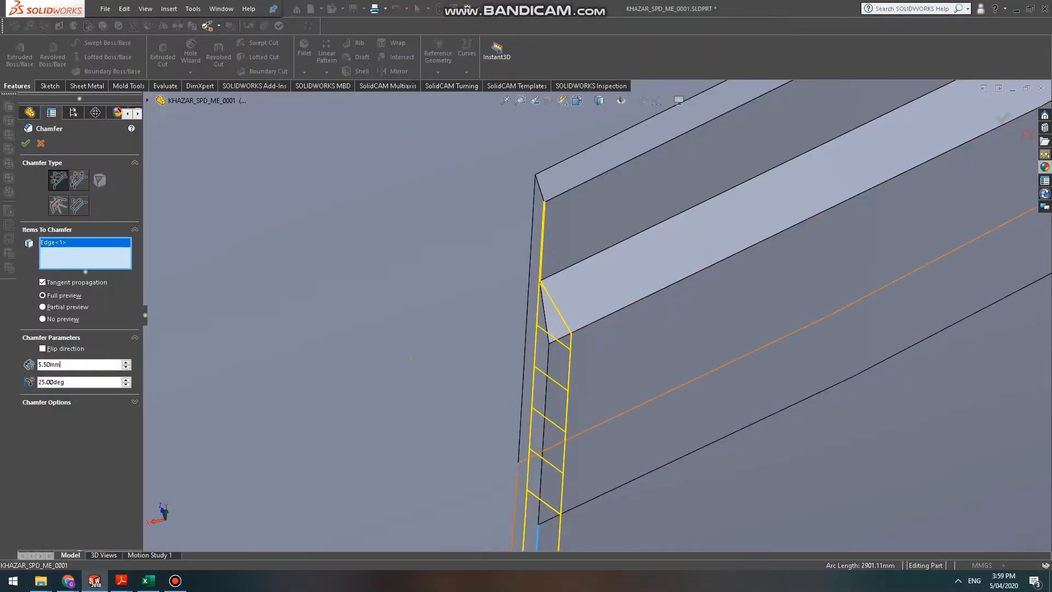
pyautogui.write('4.5')
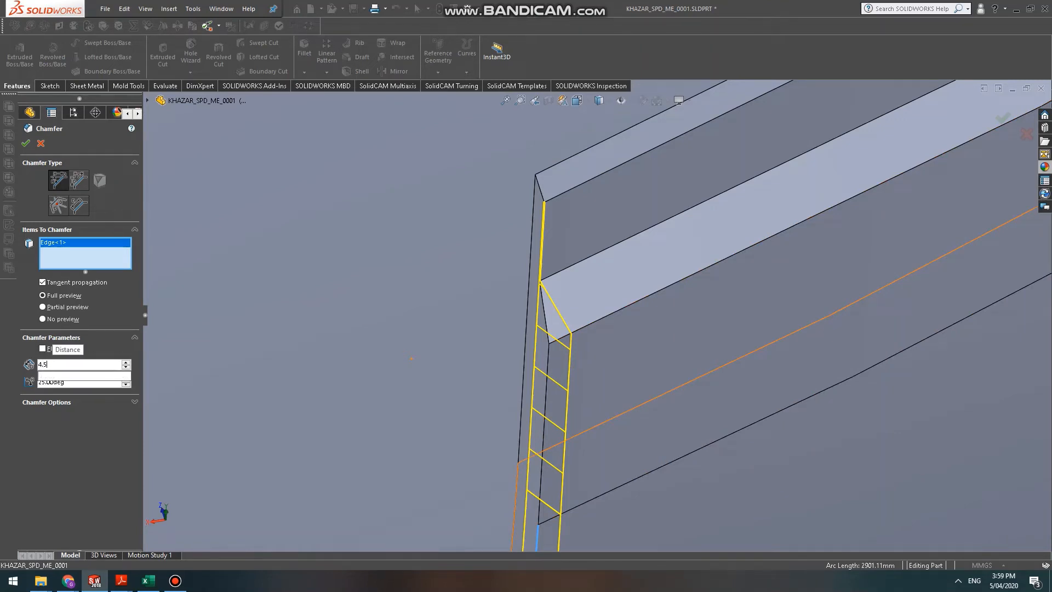
pyautogui.press('Return')
pyautogui.press('Return')
pyautogui.scroll(4, 618, 396)
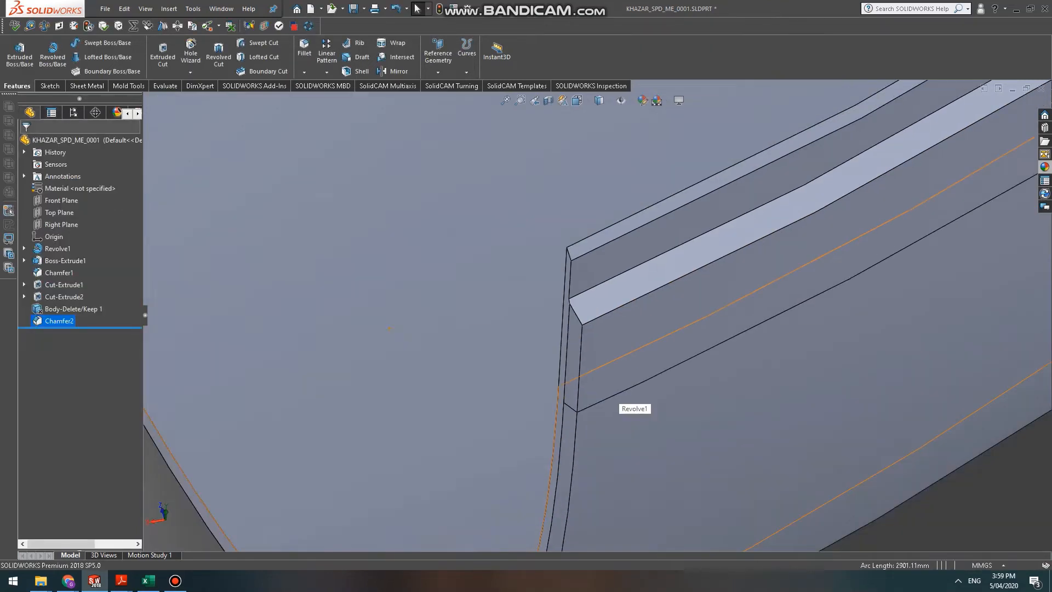
pyautogui.moveTo(618, 395); pyautogui.dragTo(704, 434, button='middle')
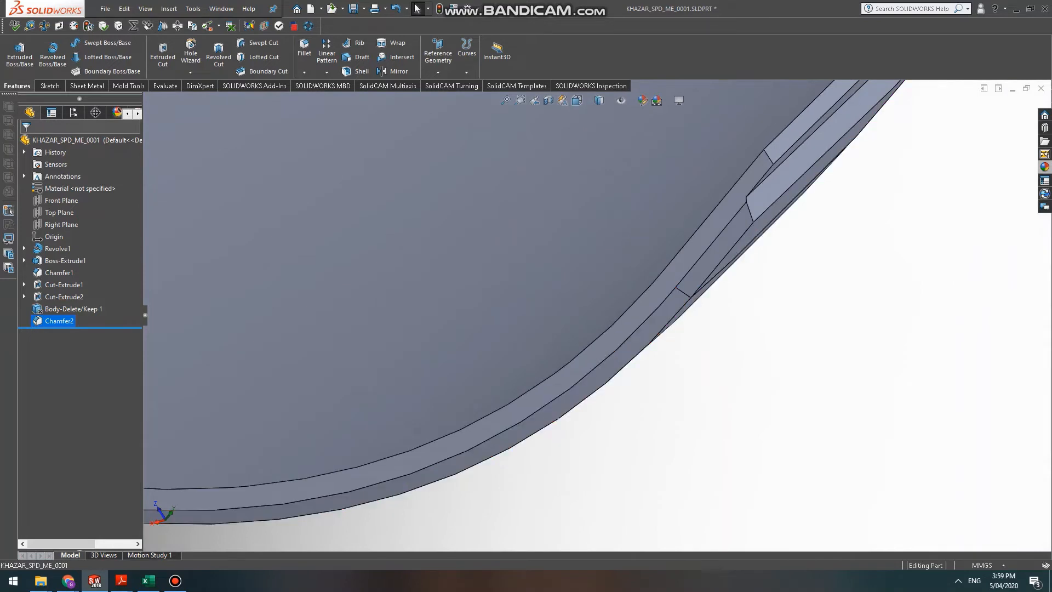
# Chamfer the inner edge of the segment's cut face with a distance of 4.5 mm and an angle of 25°.
pyautogui.click(326, 71)
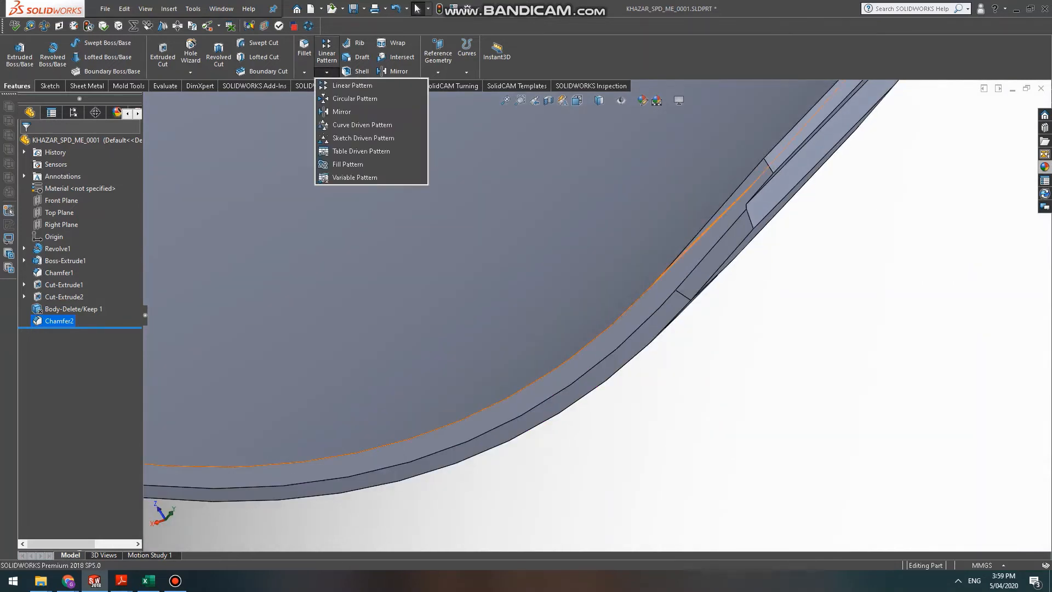
pyautogui.click(304, 72)
pyautogui.click(304, 72)
pyautogui.click(326, 98)
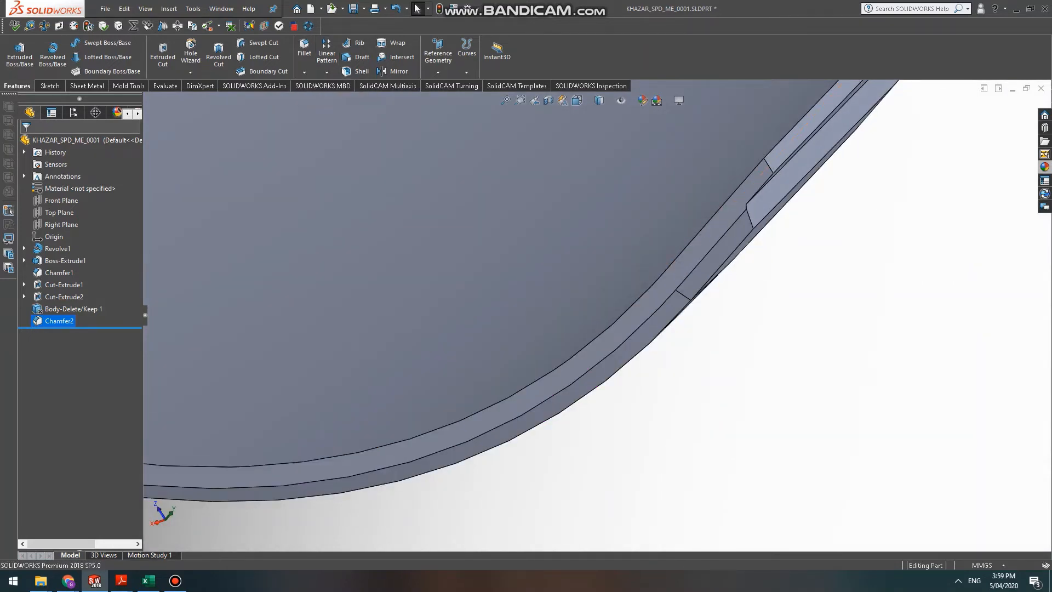
pyautogui.click(663, 304)
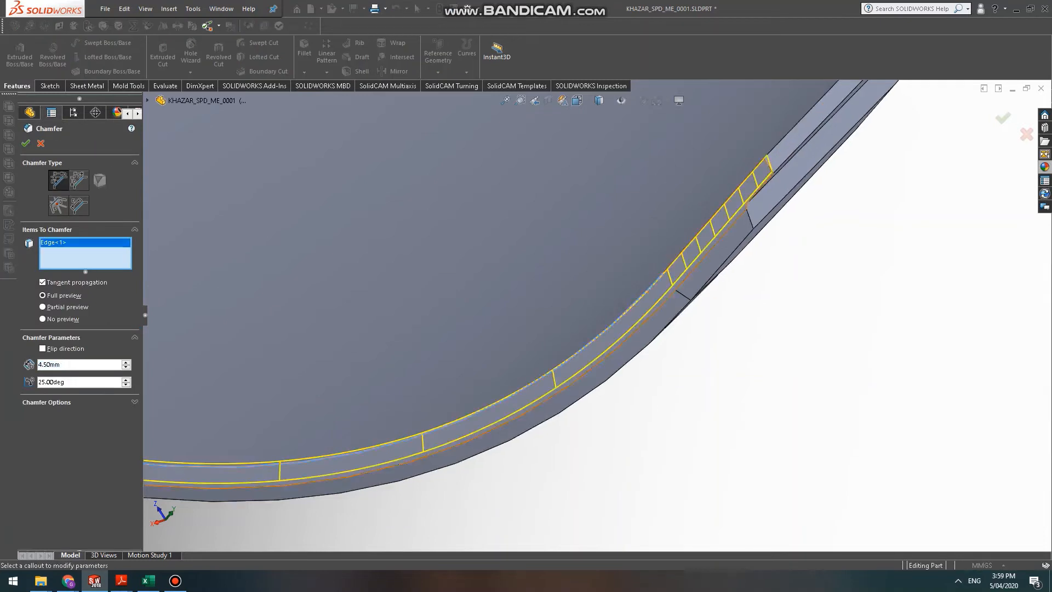
pyautogui.moveTo(645, 288); pyautogui.dragTo(526, 307, button='middle')
pyautogui.scroll(-5, 517, 320)
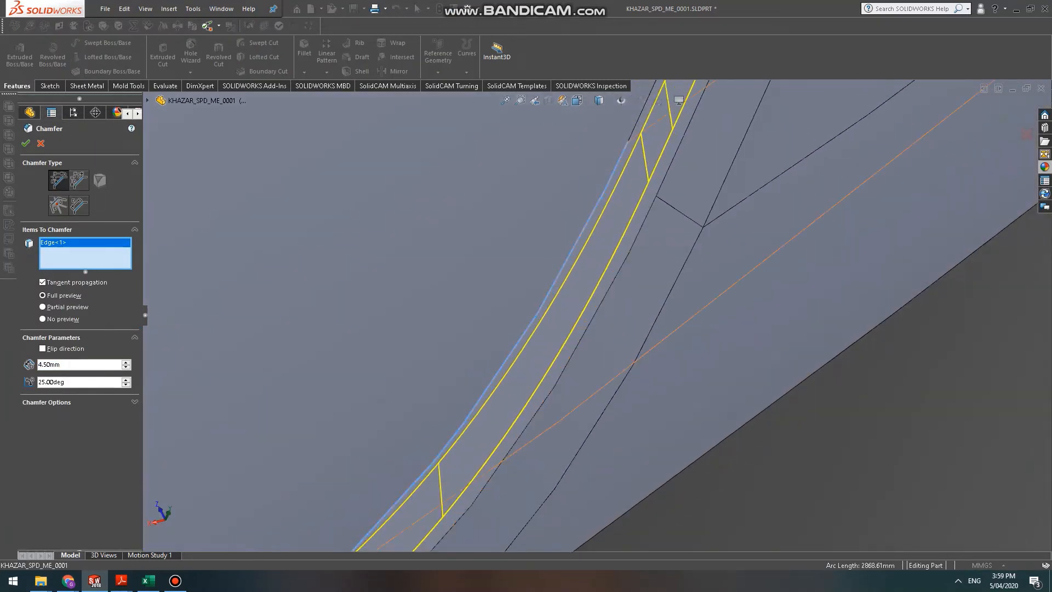
pyautogui.moveTo(414, 306); pyautogui.dragTo(573, 315, button='middle')
pyautogui.scroll(4, 574, 315)
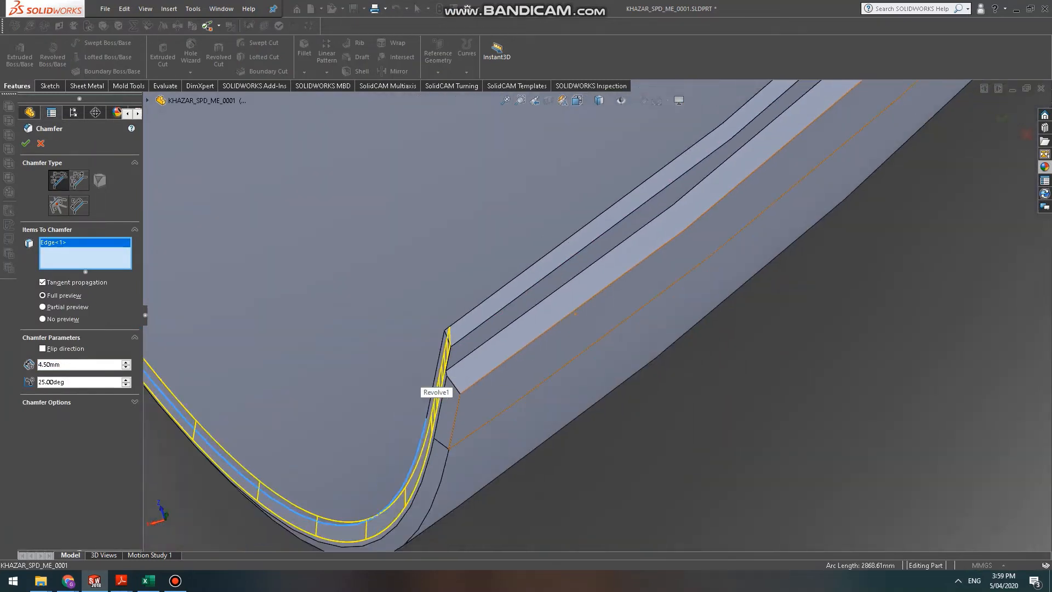
pyautogui.press('Return')
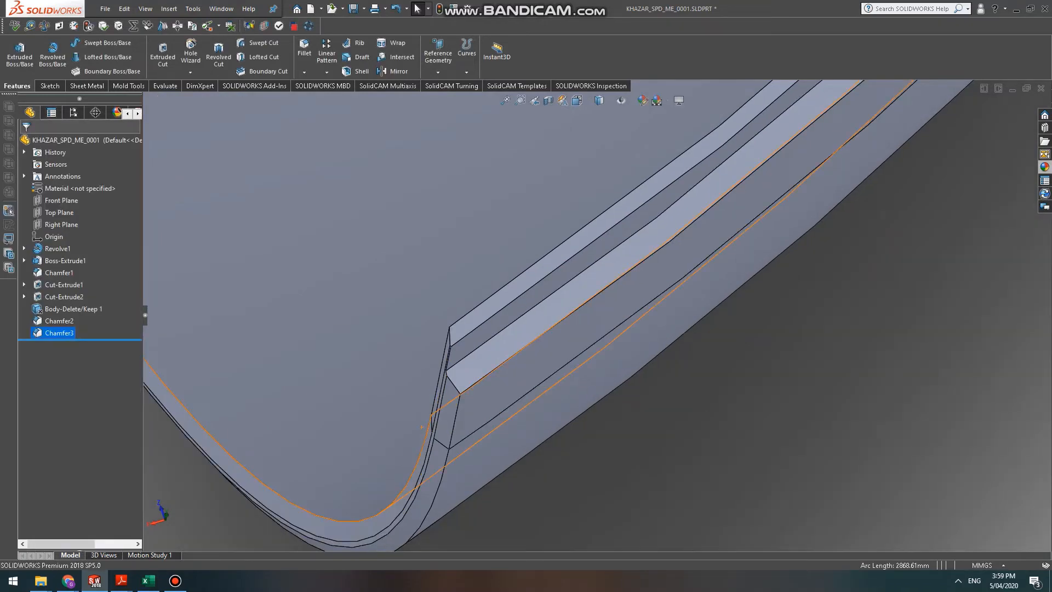
# Save the finished side segment under the new file name KHAZAR_SPD_ME_0002.SLDPRT in the Lubricant Blender folder.
pyautogui.scroll(5, 597, 315)
pyautogui.moveTo(526, 361)
pyautogui.mouseDown(button='middle')
pyautogui.moveTo(542, 323)
pyautogui.moveTo(510, 373)
pyautogui.moveTo(502, 351)
pyautogui.moveTo(521, 353)
pyautogui.moveTo(528, 336)
pyautogui.moveTo(476, 326)
pyautogui.moveTo(548, 340)
pyautogui.moveTo(551, 316)
pyautogui.moveTo(580, 285)
pyautogui.moveTo(608, 299)
pyautogui.mouseUp(button='middle')
pyautogui.click(59, 333)
pyautogui.press('Escape')
pyautogui.scroll(5, 583, 290)
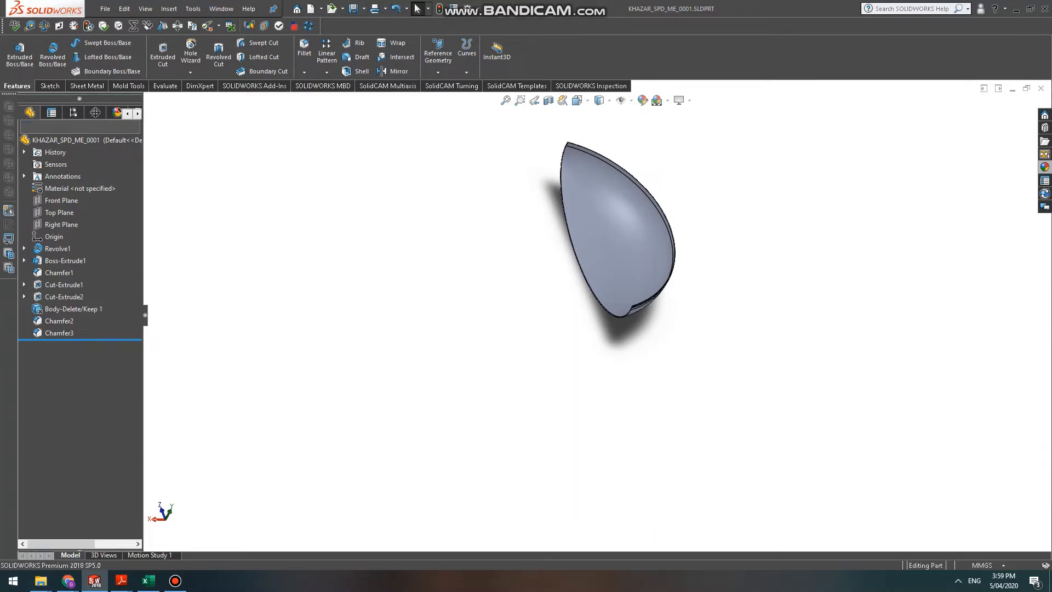
pyautogui.click(105, 9)
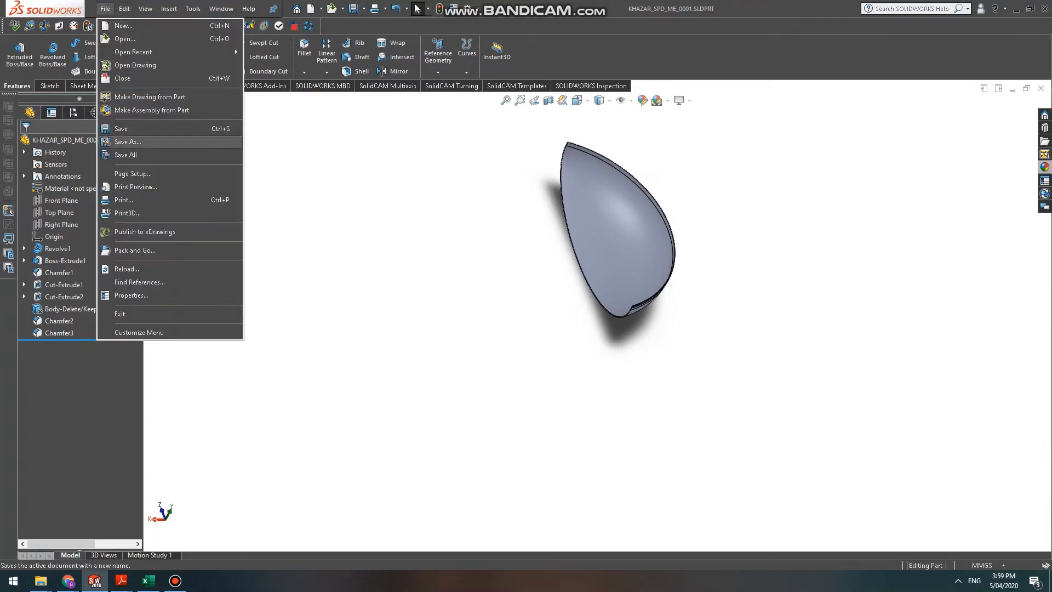
pyautogui.click(128, 142)
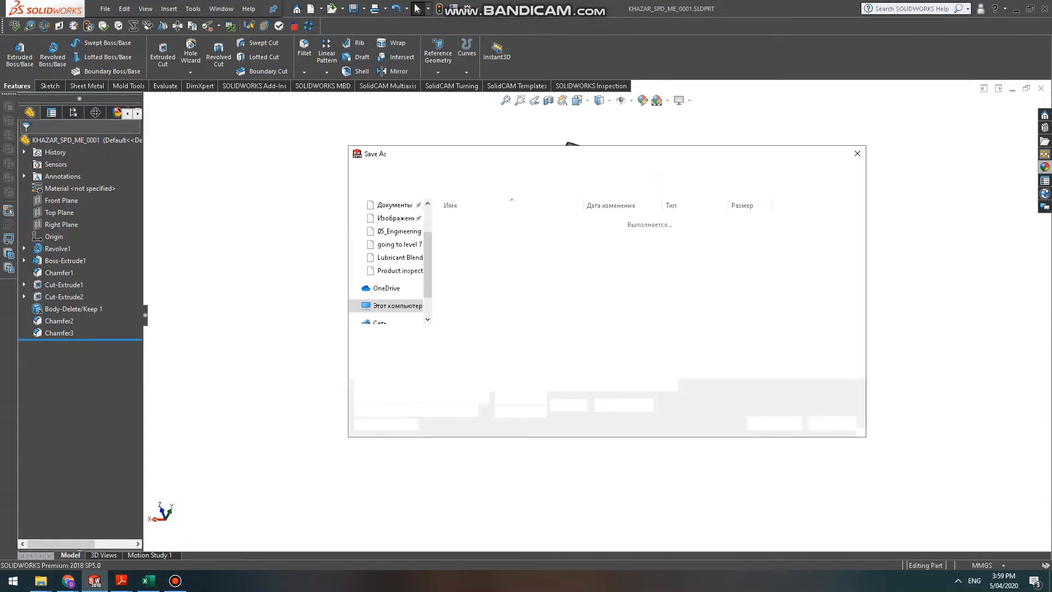
pyautogui.hotkey('alt', 'Tab')
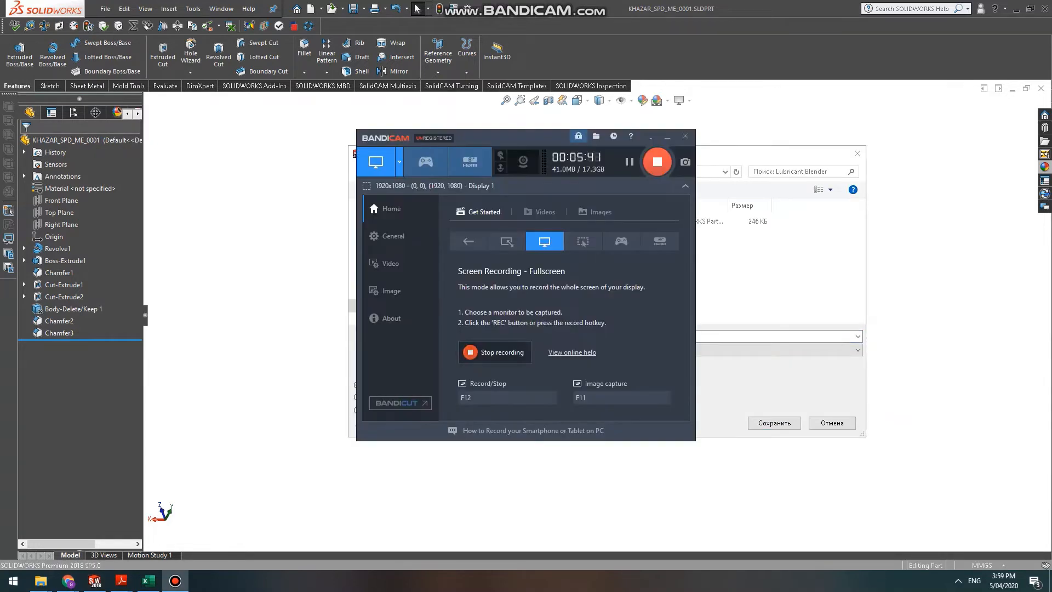
pyautogui.hotkey('alt', 'Tab')
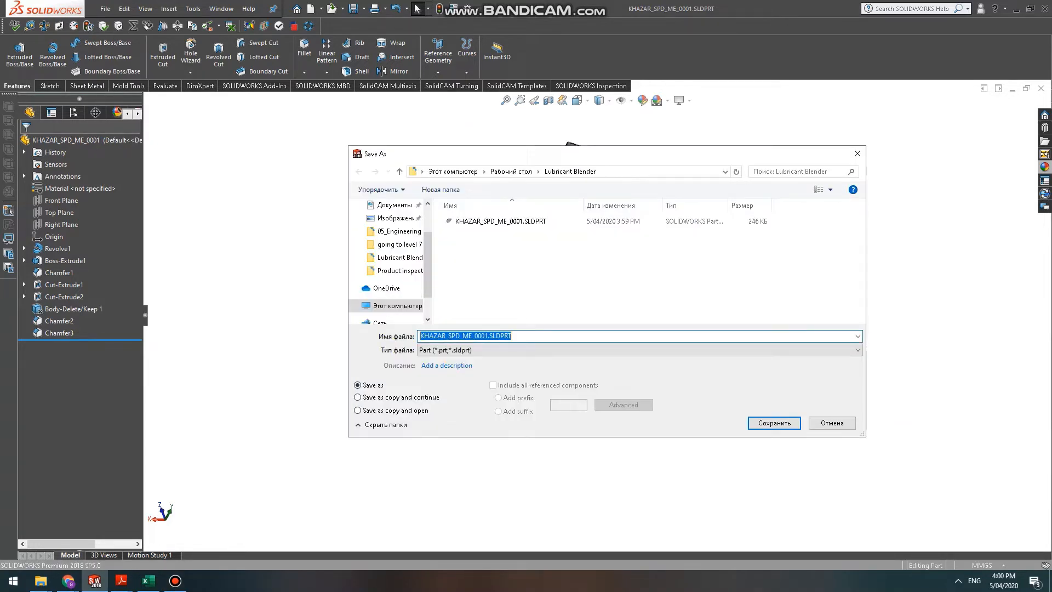
pyautogui.click(485, 335)
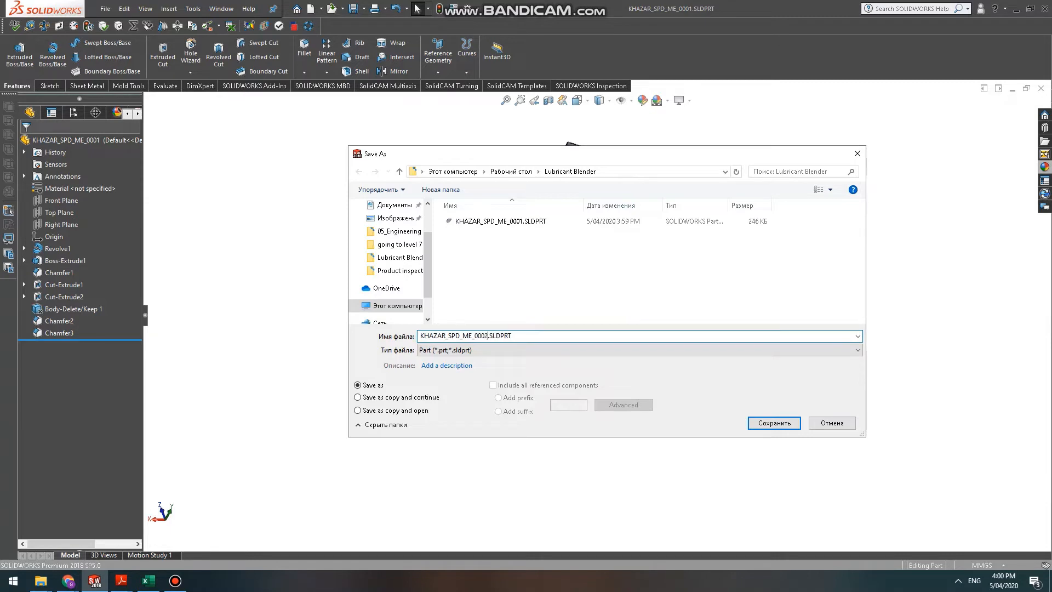
pyautogui.write('2')
pyautogui.press('Return')
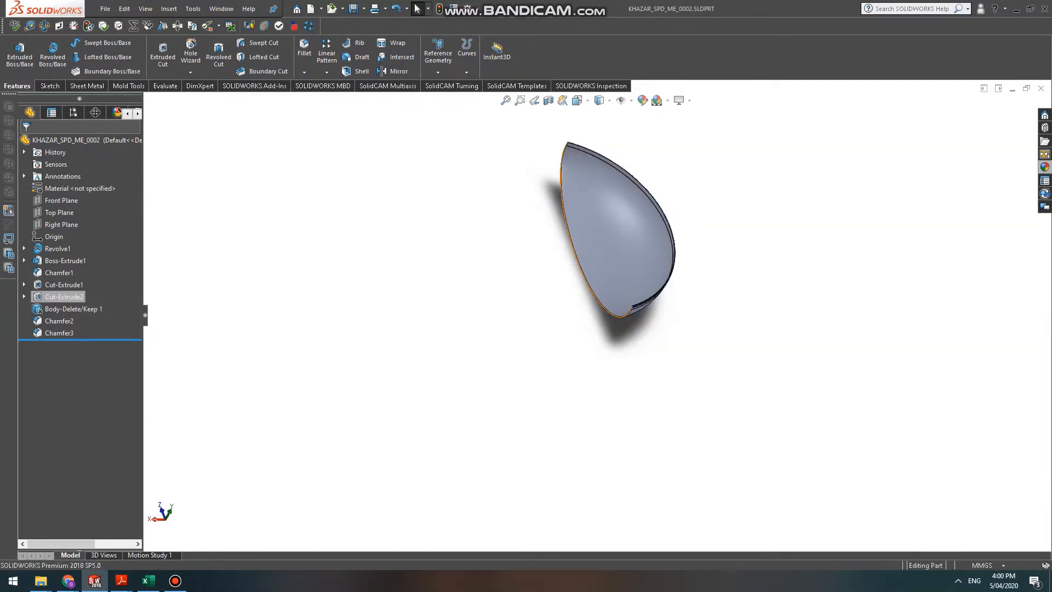
# Edit the sketch of Cut-Extrude2, adding a rectangle about 4025 by 3277 mm around the whole head and the 800 mm strip.
pyautogui.click(61, 296)
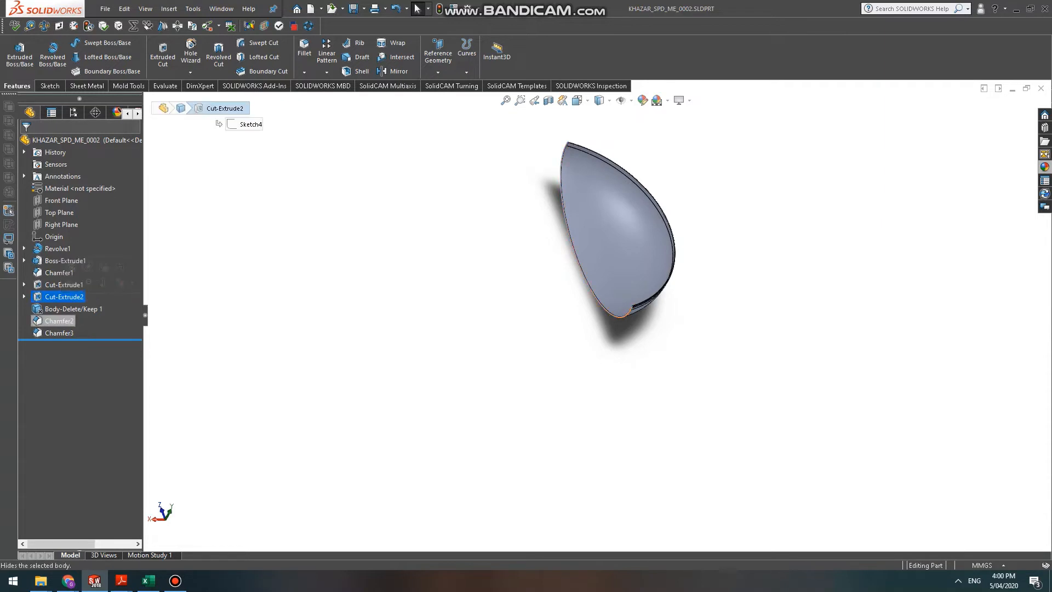
pyautogui.click(87, 267)
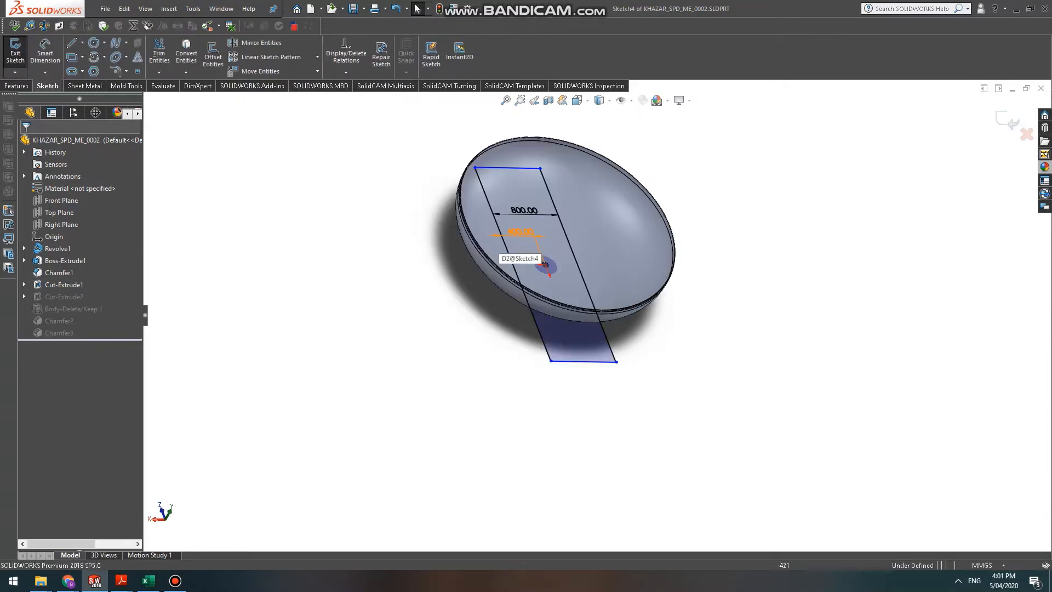
pyautogui.click(577, 100)
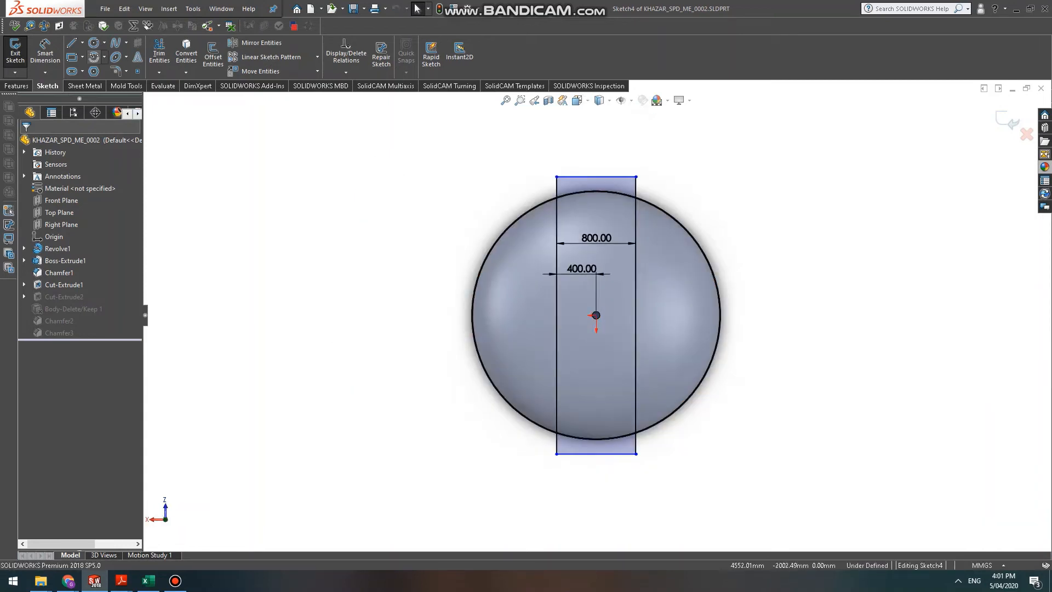
pyautogui.click(378, 150)
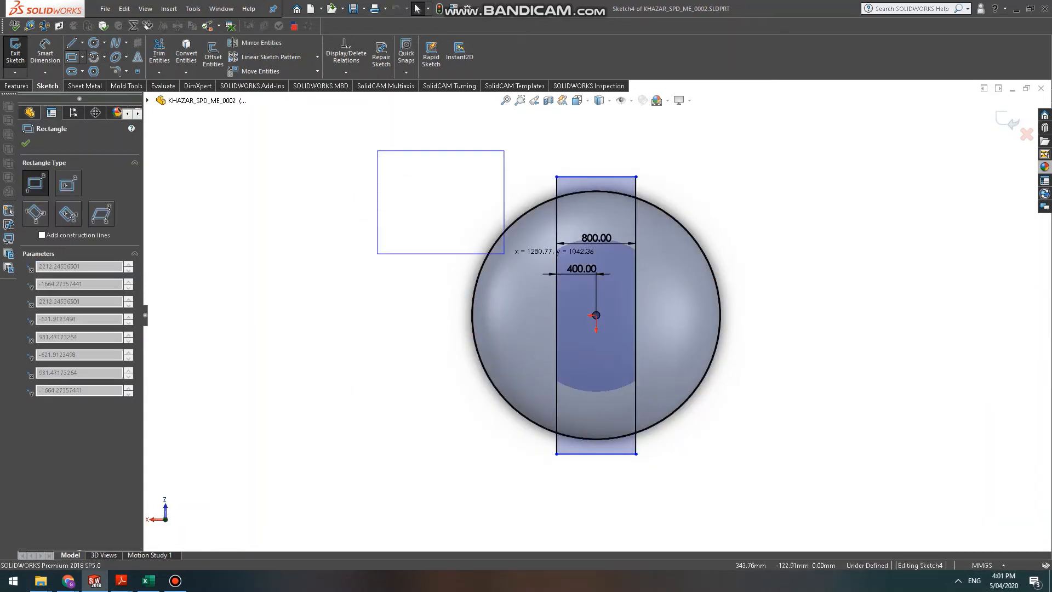
pyautogui.click(775, 474)
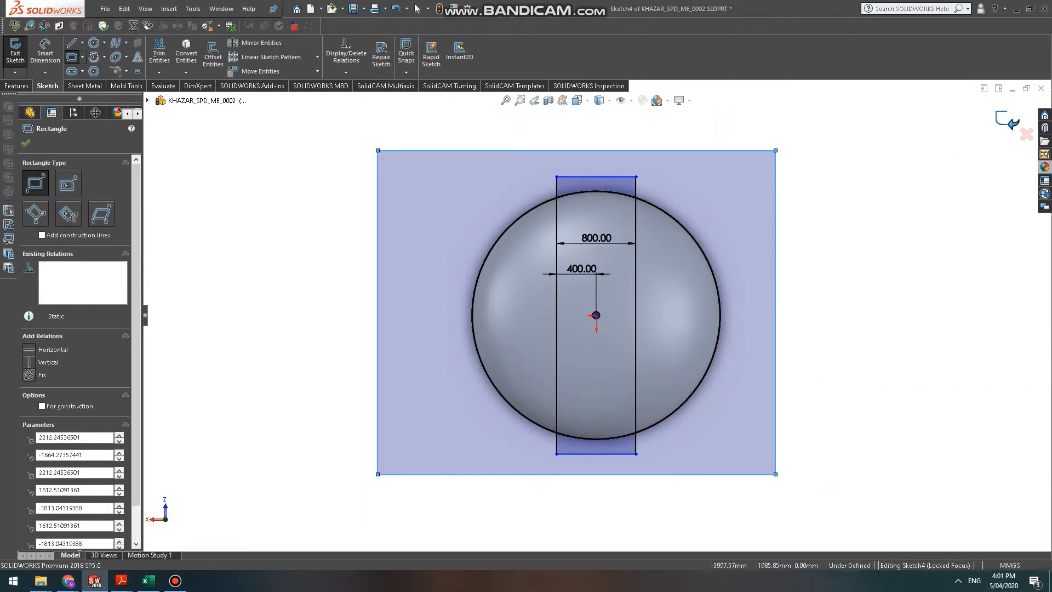
pyautogui.click(1006, 121)
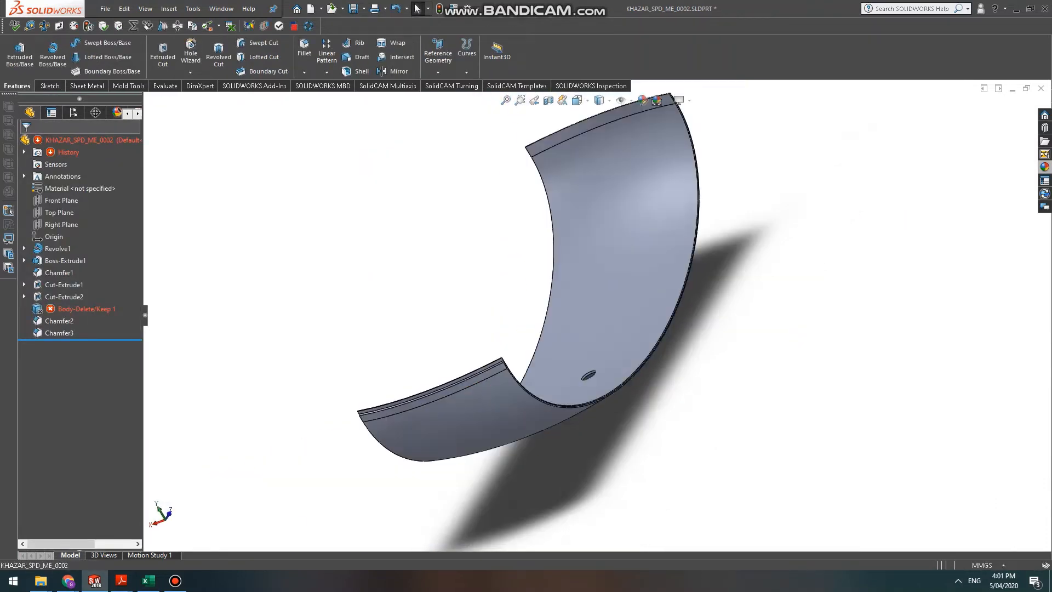
# Delete the Body-Delete/Keep 1 feature from the part.
pyautogui.click(86, 308)
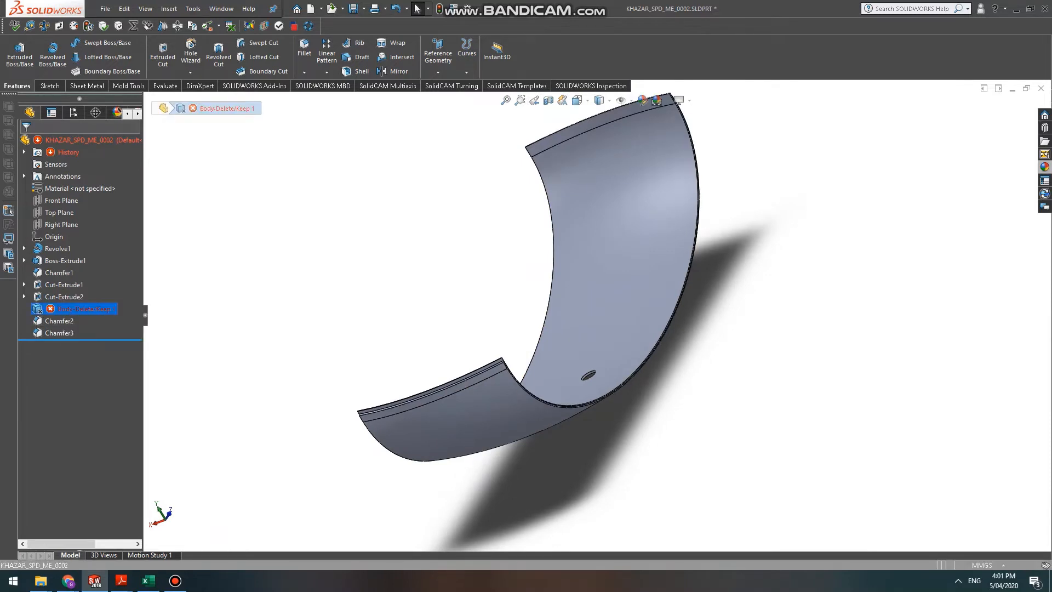
pyautogui.press('Delete')
pyautogui.press('Return')
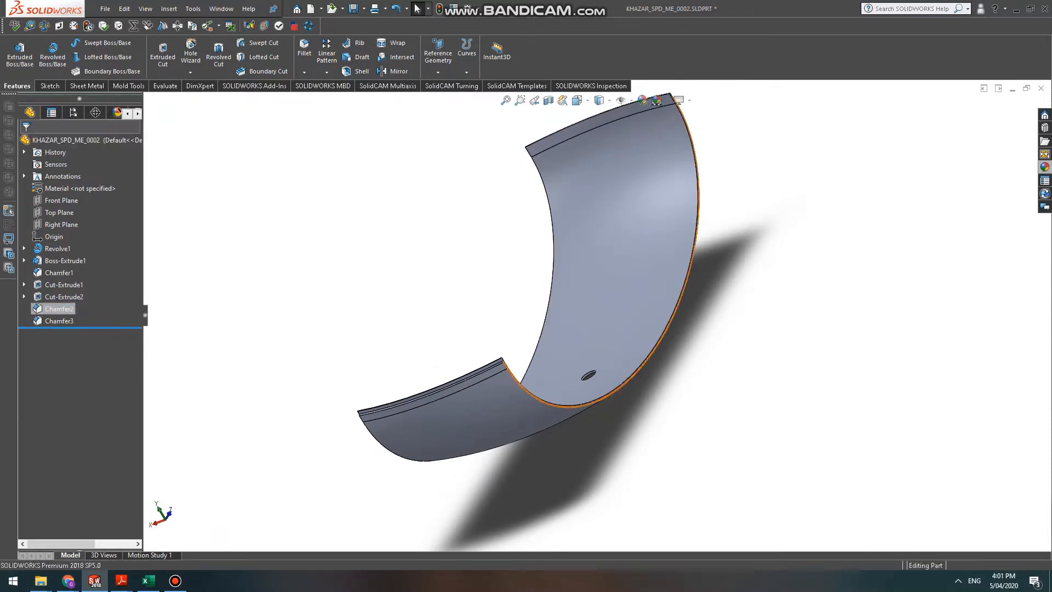
# Open the definition of Chamfer2 to review its edge, distance, angle and direction settings.
pyautogui.click(59, 308)
pyautogui.click(73, 271)
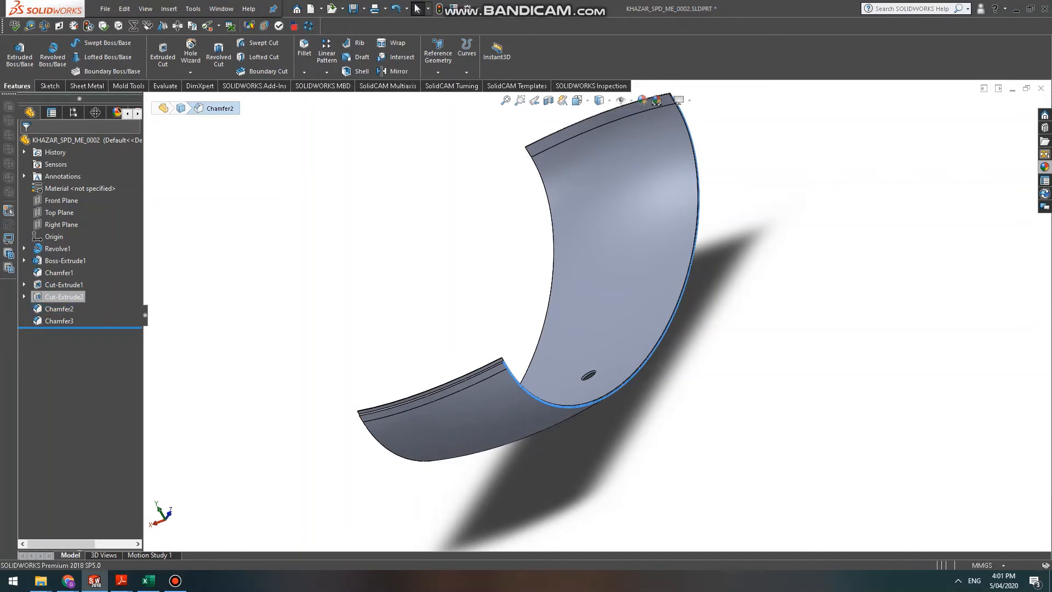
pyautogui.scroll(-5, 534, 329)
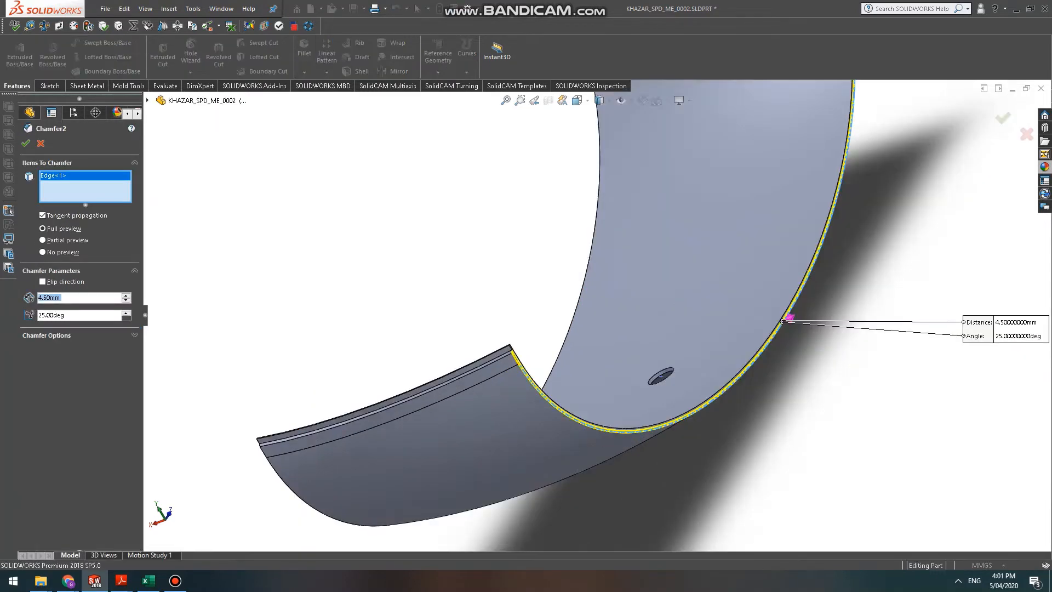
pyautogui.scroll(3, 570, 334)
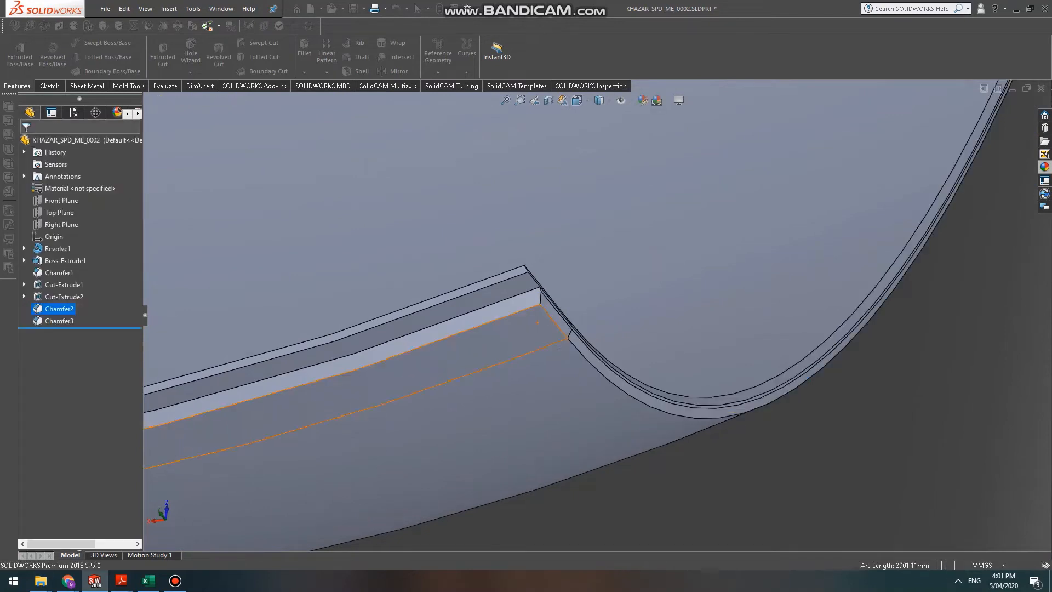
# Chamfer the inner edge of the middle segment's opposite cut face with 4.5 mm distance and 25° angle, direction flipped.
pyautogui.hotkey('ctrl', '6')
pyautogui.moveTo(591, 482); pyautogui.dragTo(592, 446, button='middle')
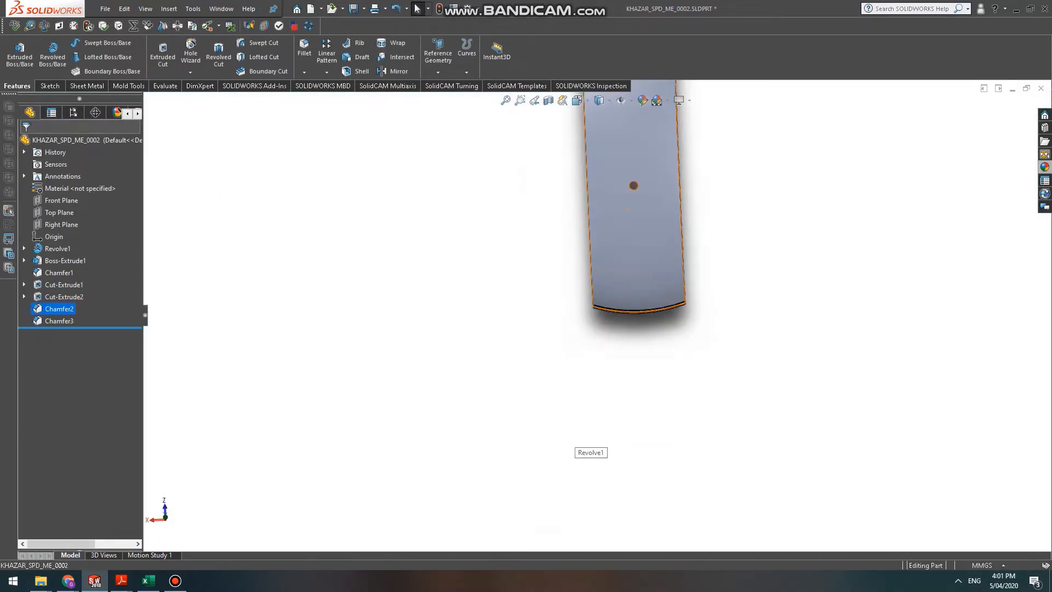
pyautogui.scroll(-5, 592, 447)
pyautogui.scroll(-5, 608, 241)
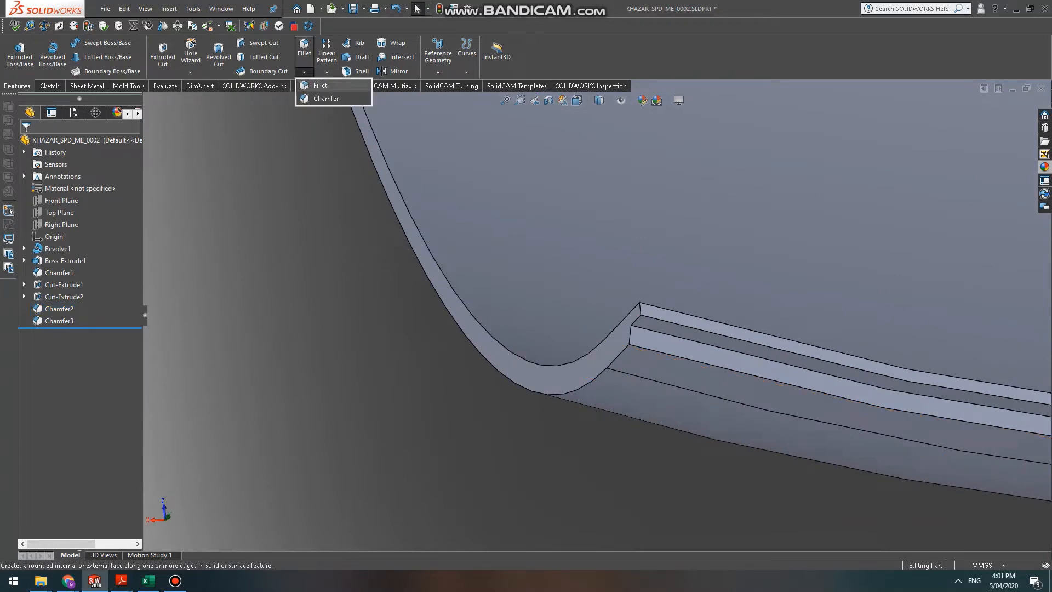
pyautogui.press('Return')
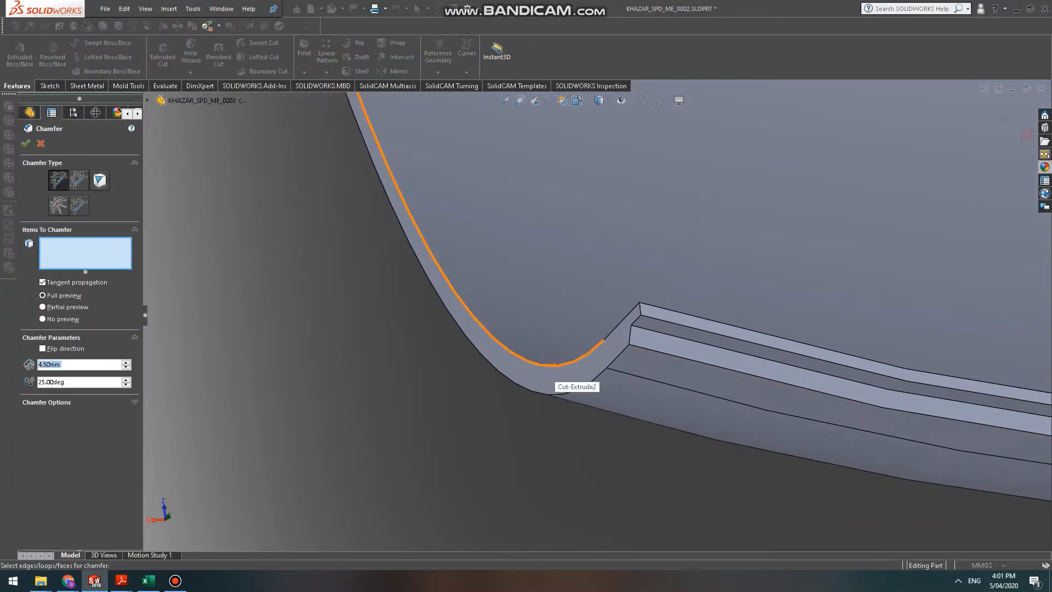
pyautogui.click(555, 364)
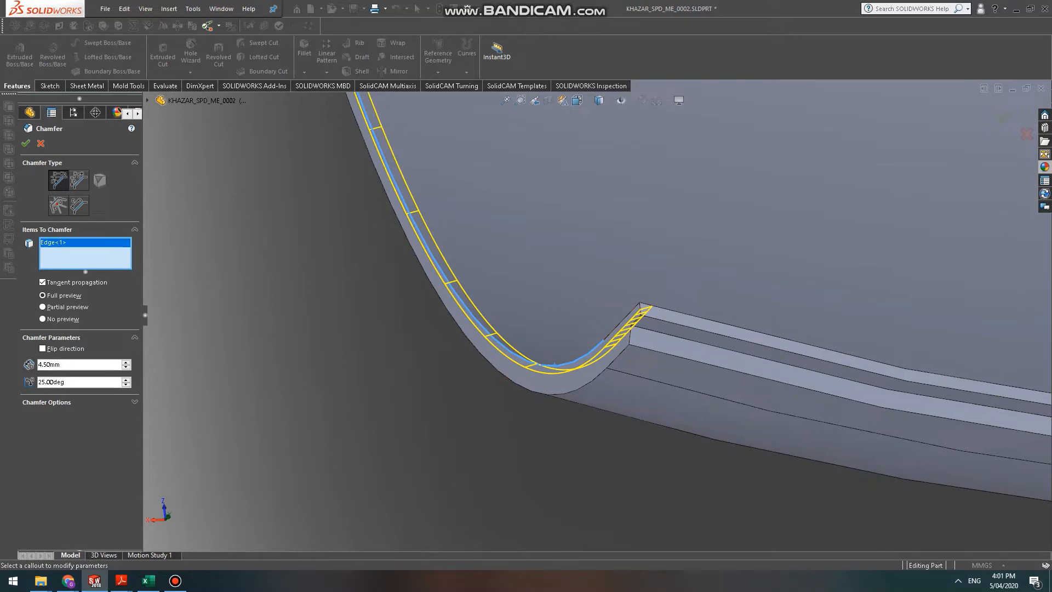
pyautogui.hotkey('alt', 'f')
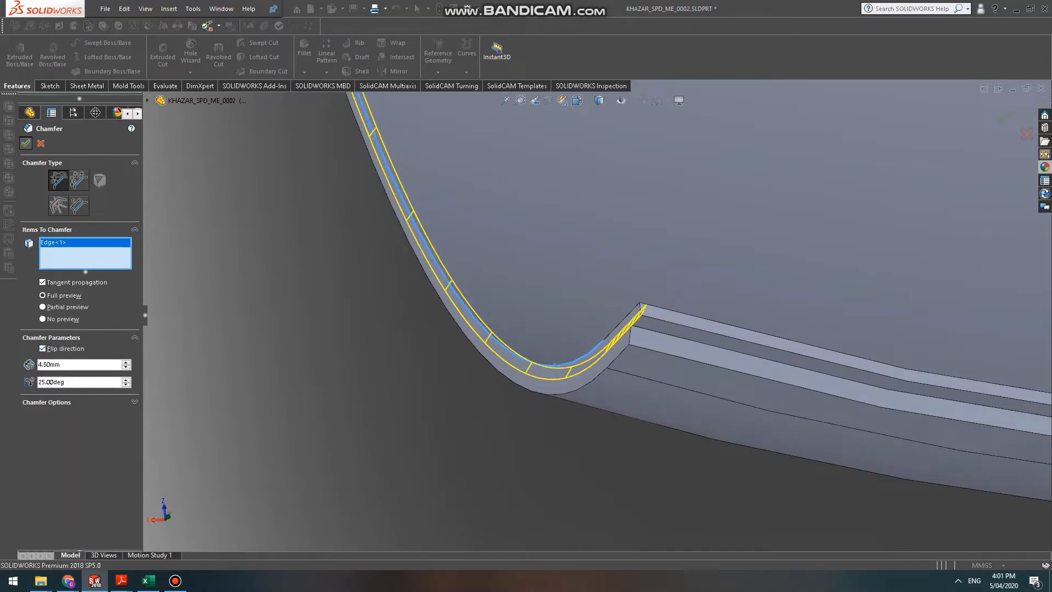
pyautogui.press('Return')
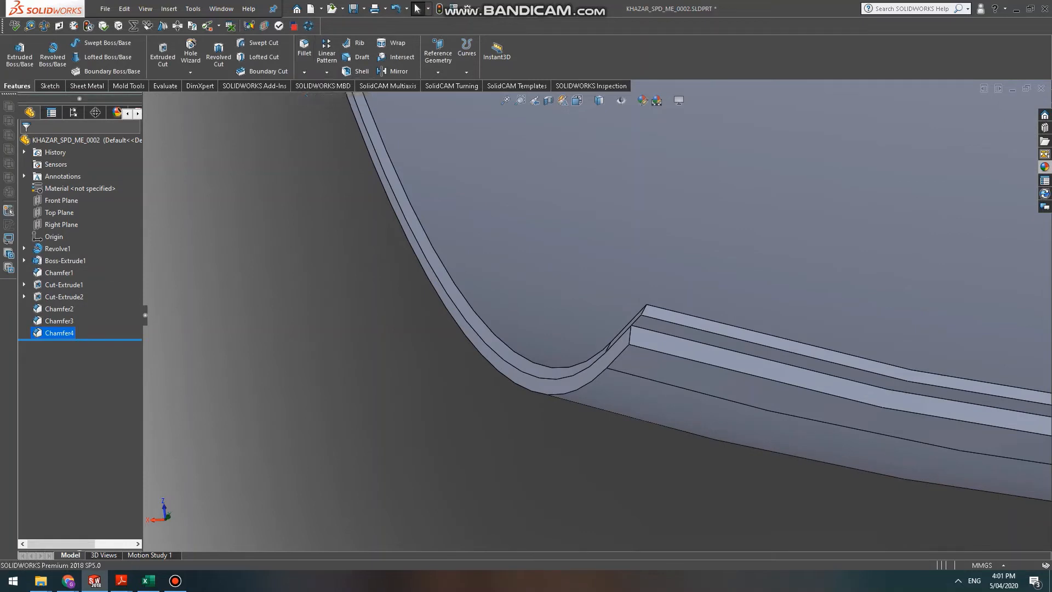
# Chamfer the outer edge of the same cut face with 4.5 mm distance and 25° angle, direction flipped.
pyautogui.press('Return')
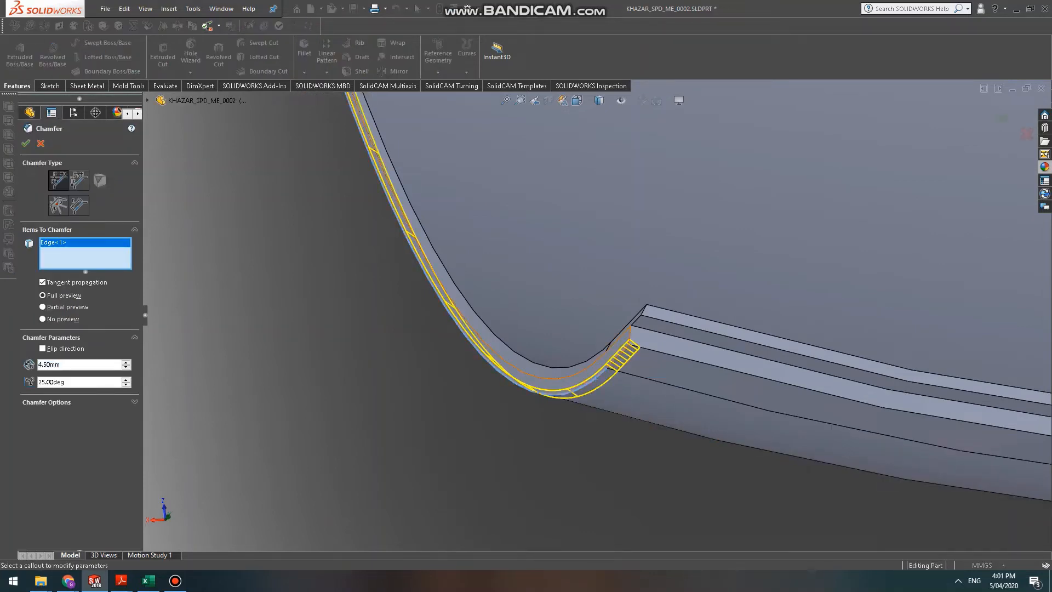
pyautogui.hotkey('alt', 'f')
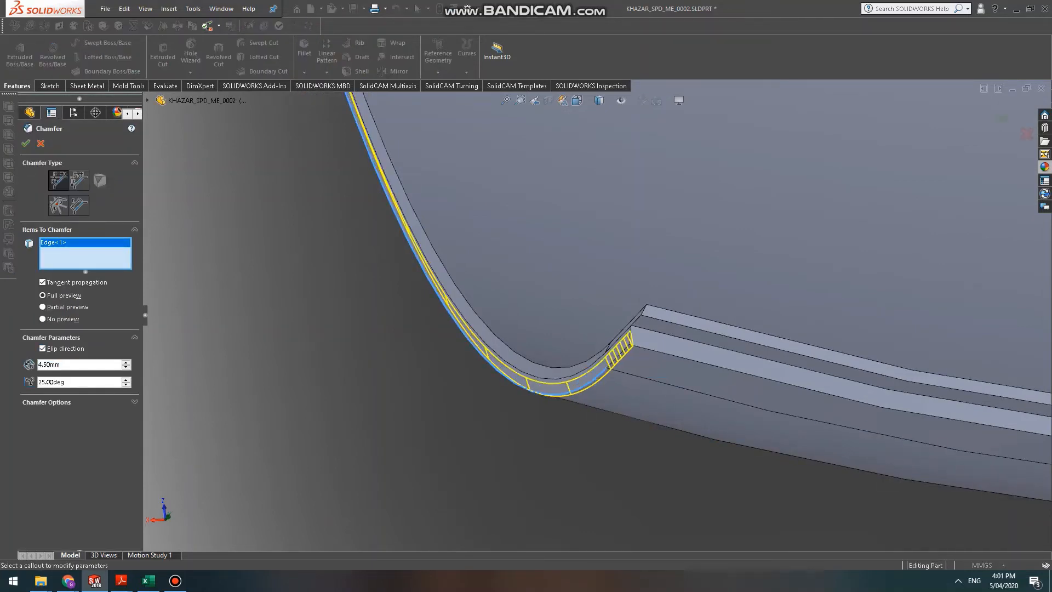
pyautogui.press('Return')
pyautogui.click(174, 580)
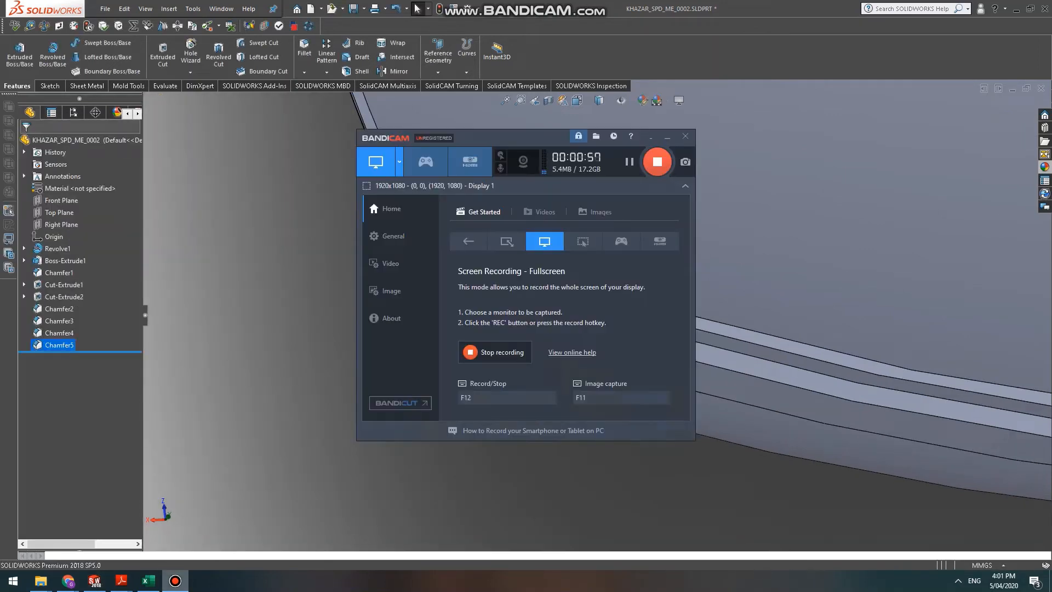
pyautogui.click(542, 329)
# Save the bevelled middle segment under its current file name and close the part.
pyautogui.scroll(-6, 543, 328)
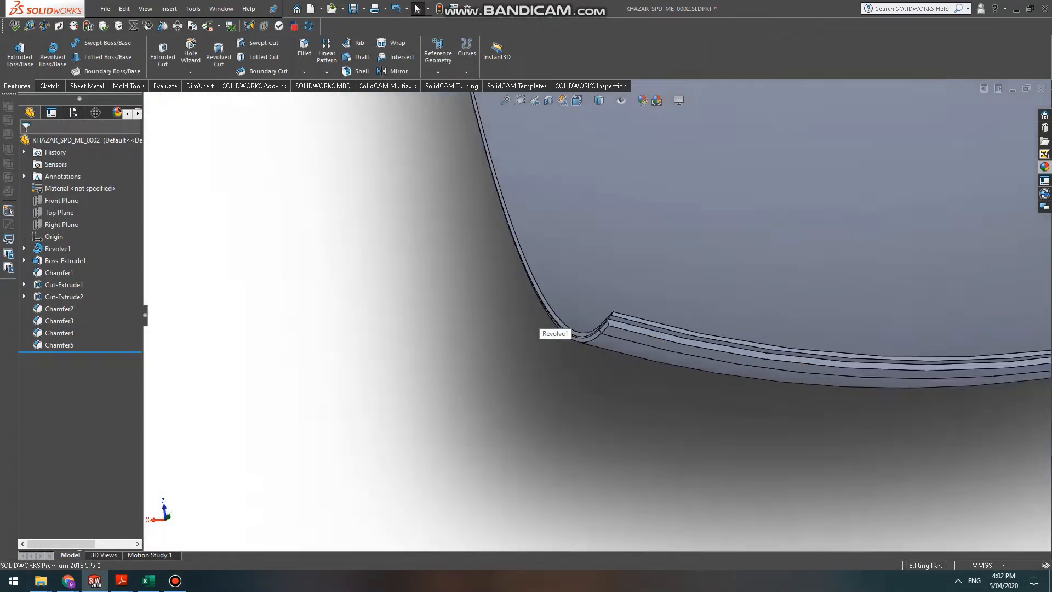
pyautogui.scroll(4, 545, 329)
pyautogui.moveTo(539, 329); pyautogui.dragTo(499, 333, button='middle')
pyautogui.click(104, 8)
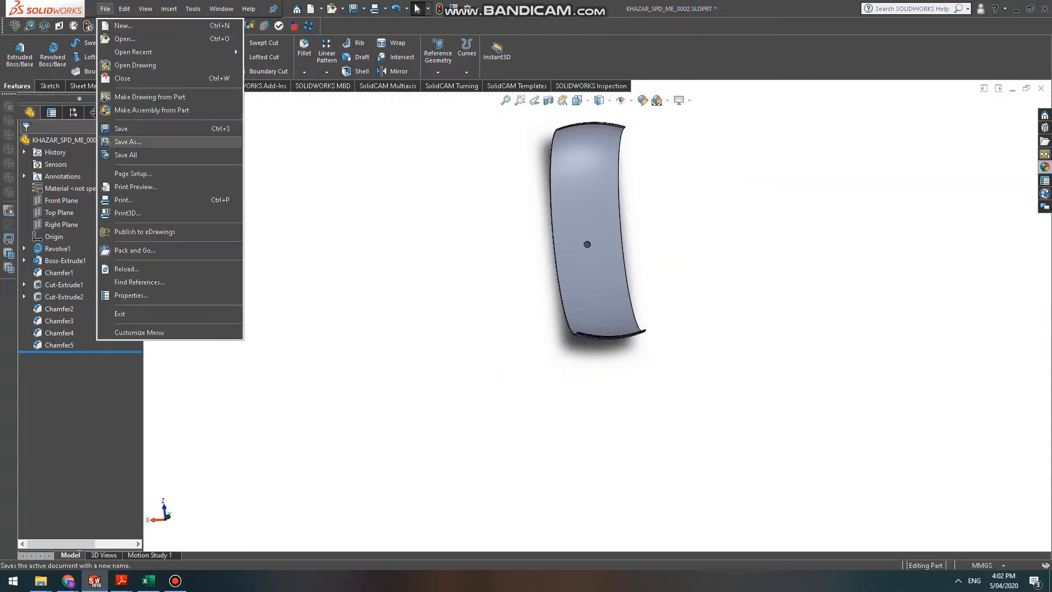
pyautogui.click(121, 129)
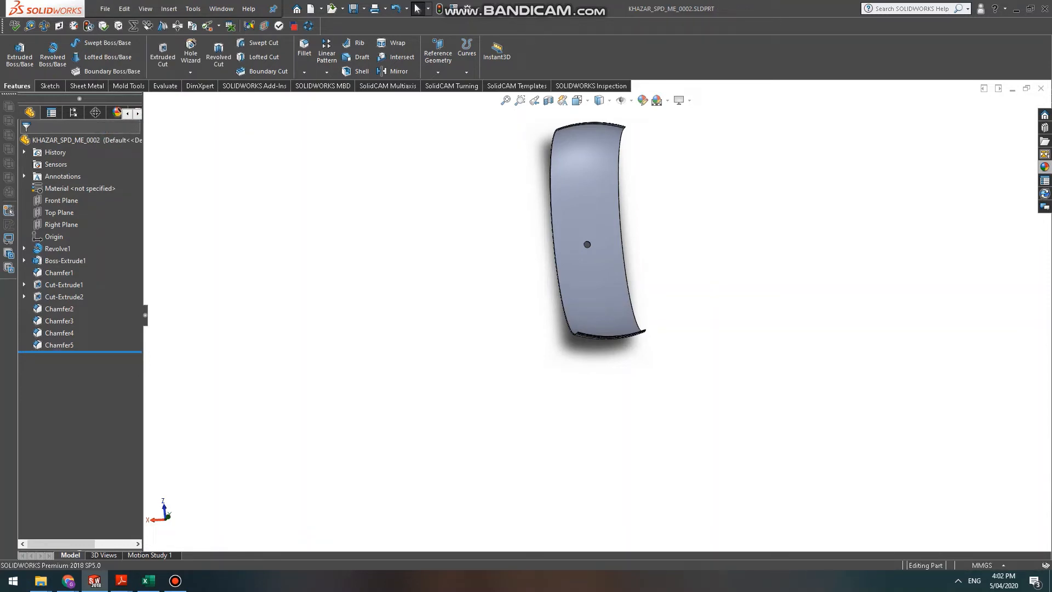
pyautogui.click(1041, 88)
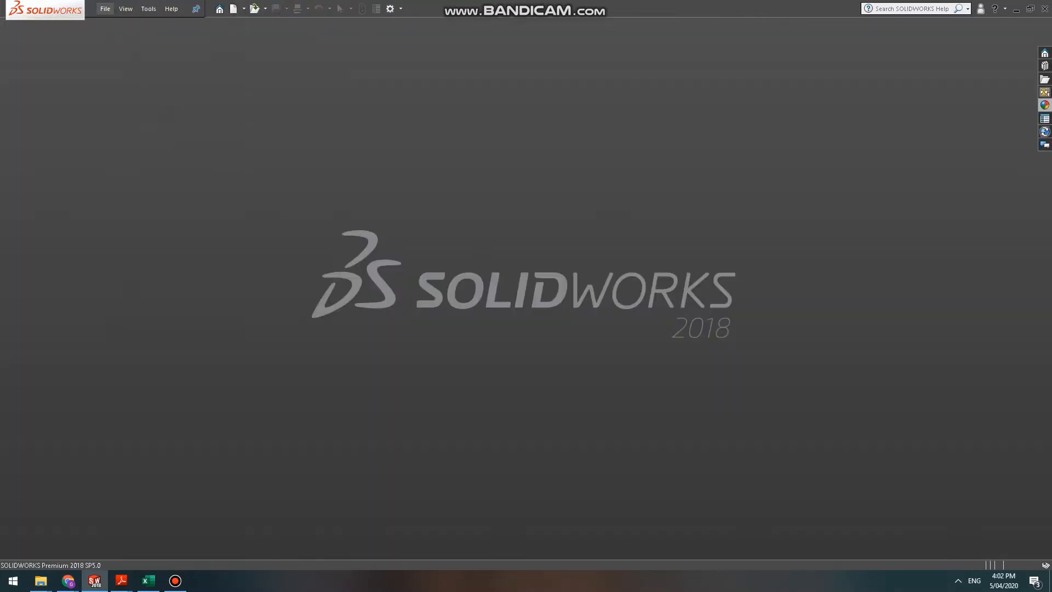
# Create a new part document and bring up the sketch tools.
pyautogui.click(104, 8)
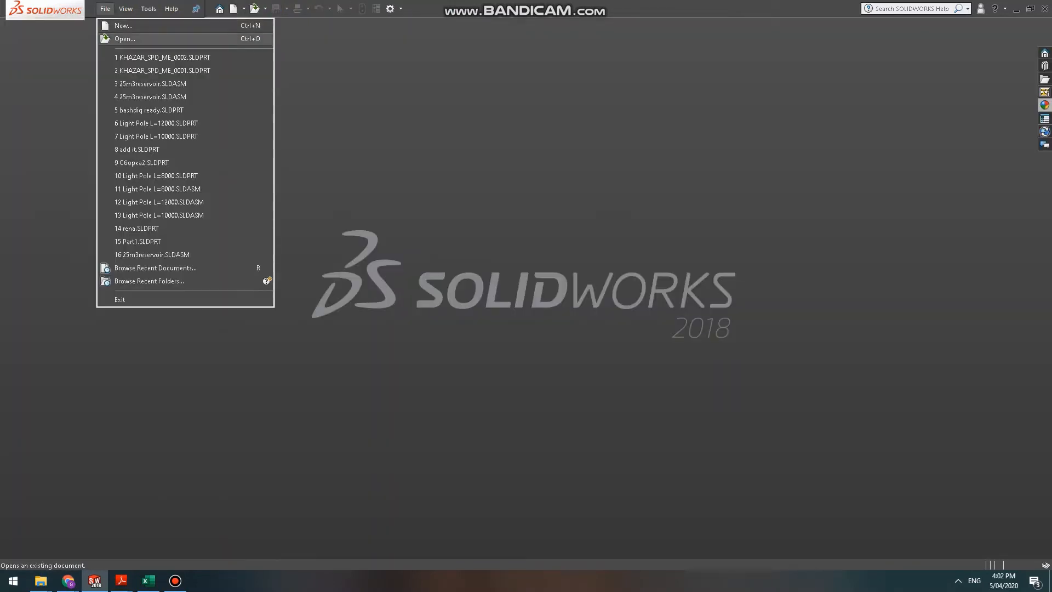
pyautogui.press('Return')
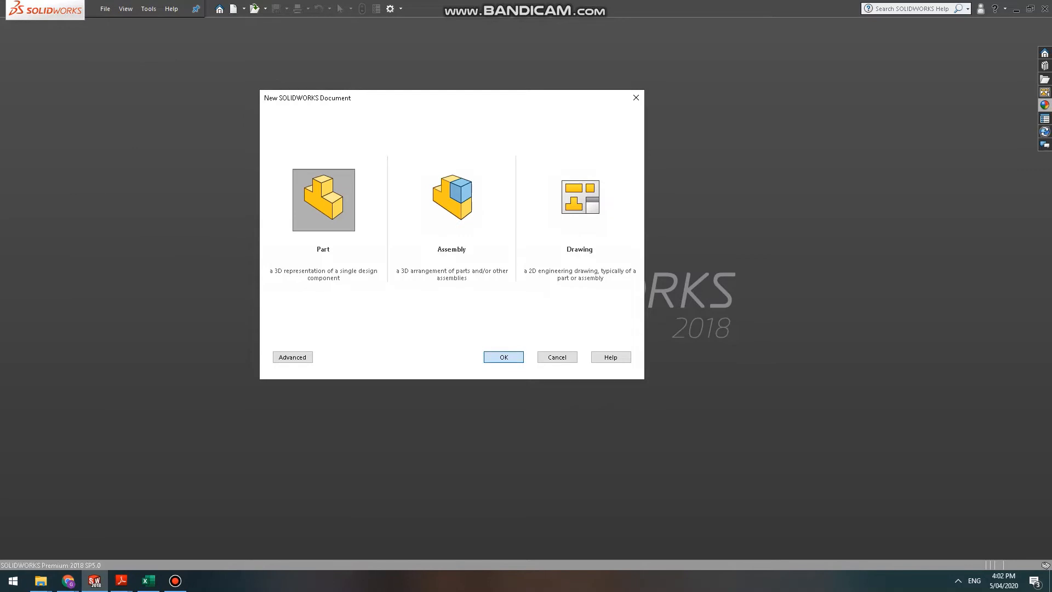
pyautogui.press('Return')
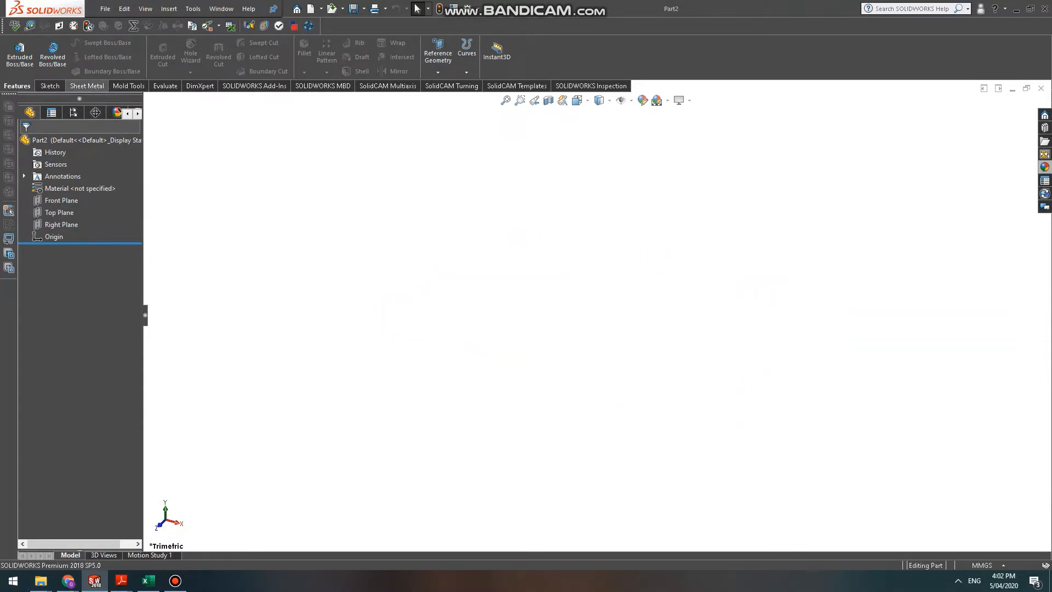
pyautogui.click(86, 86)
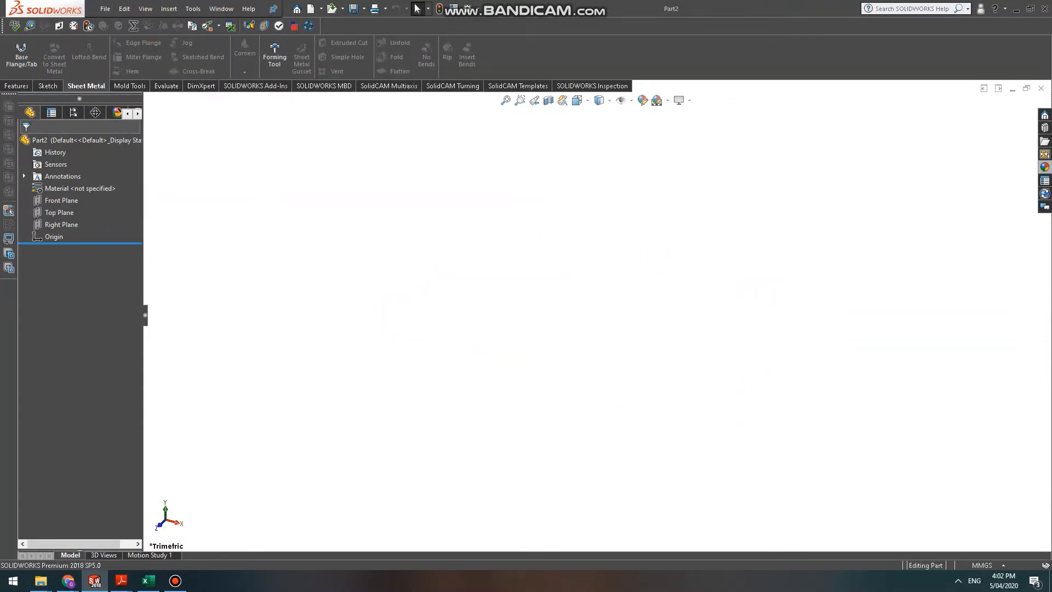
pyautogui.click(48, 86)
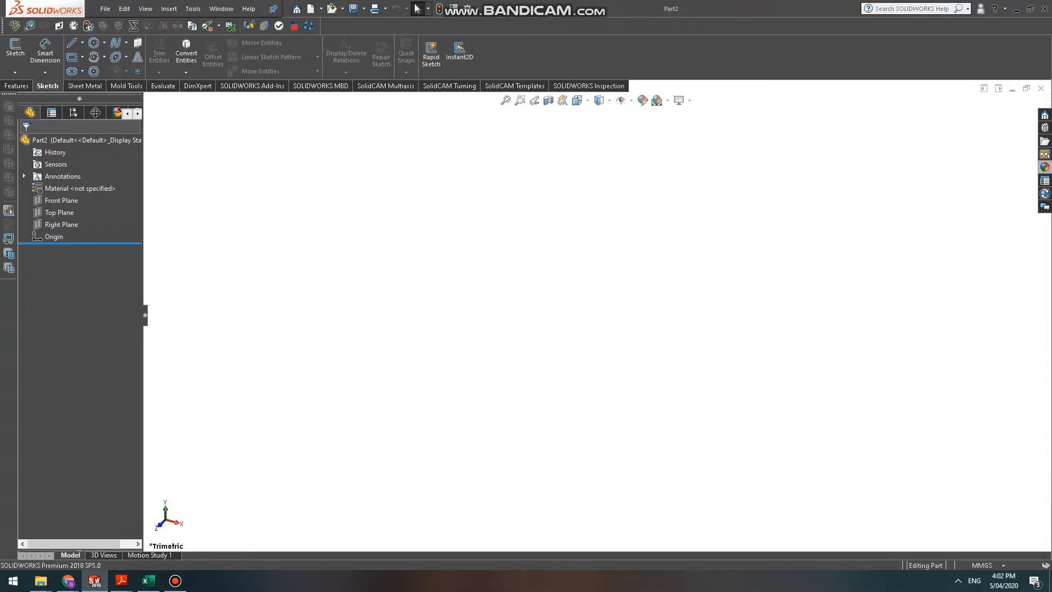
# Switch to the Excel workbook and enter 2000 in cell H12 with the unit mm in I12.
pyautogui.click(148, 580)
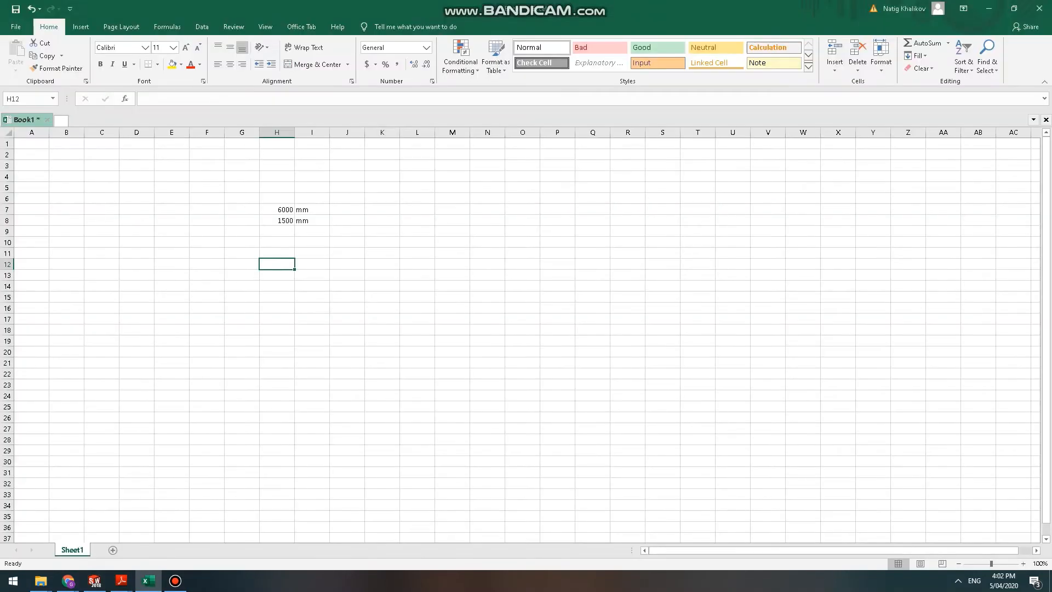
pyautogui.write('2000')
pyautogui.press('Return')
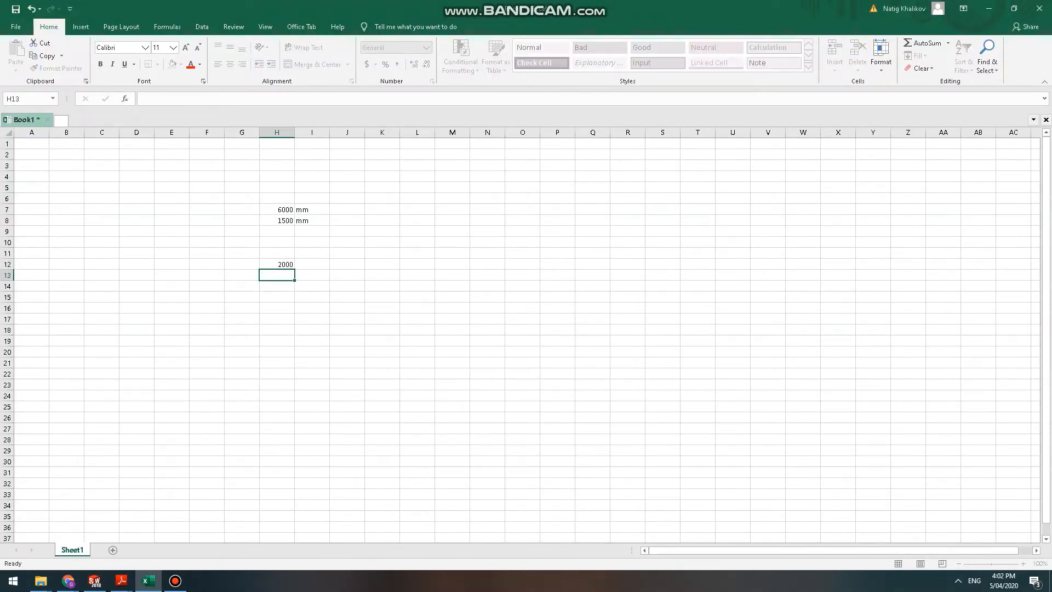
pyautogui.click(312, 264)
pyautogui.write('mm')
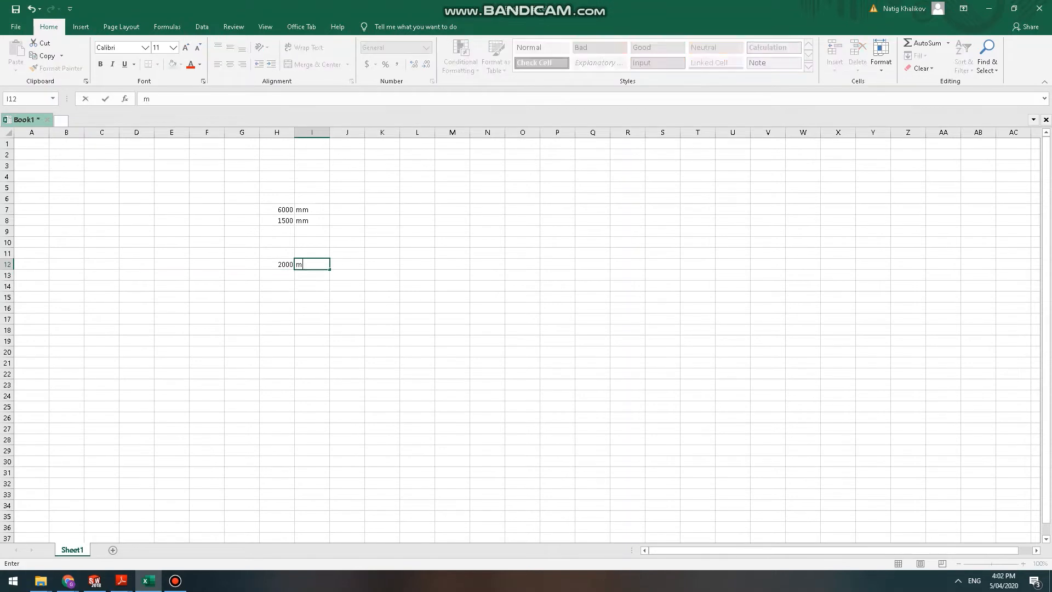
pyautogui.press('Return')
pyautogui.keyDown('ctrl'); pyautogui.scroll(7, 521, 334); pyautogui.keyUp('ctrl')
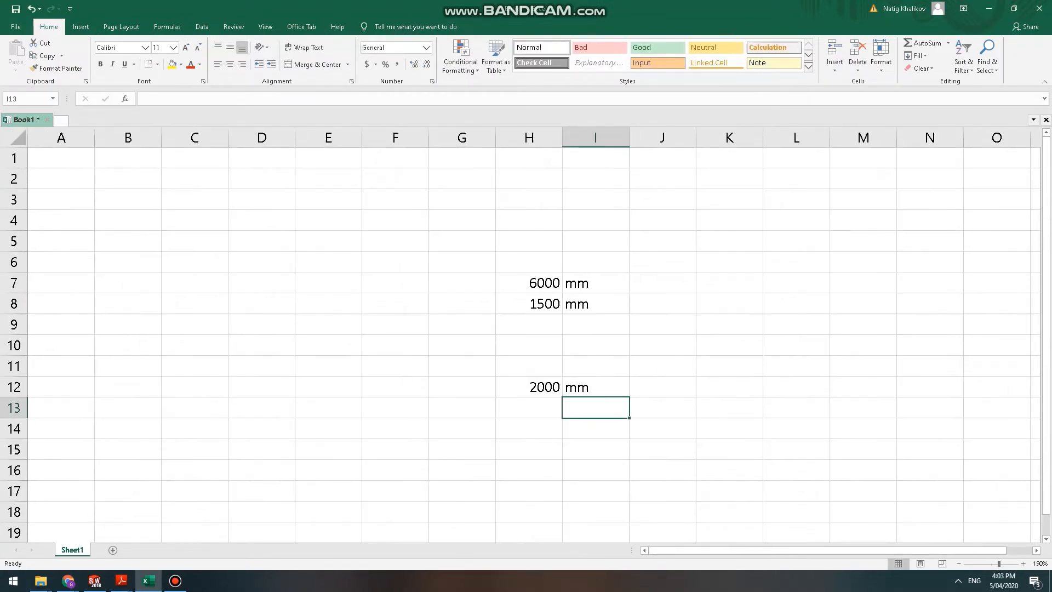
# Start a formula in cell H13, directly below the 2000 mm value.
pyautogui.click(567, 407)
pyautogui.click(638, 407)
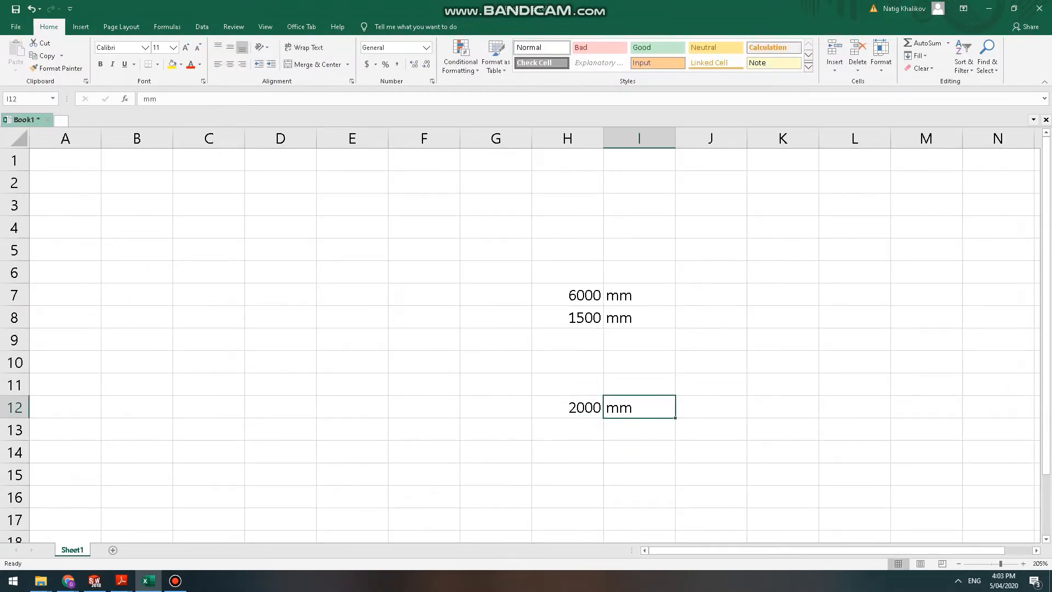
pyautogui.click(567, 429)
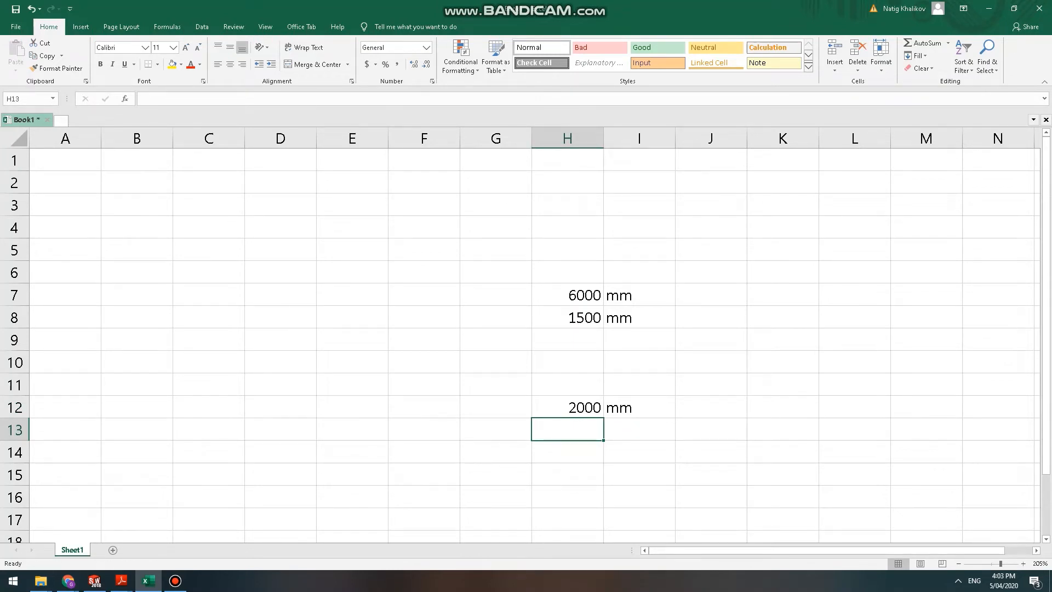
pyautogui.write('=')
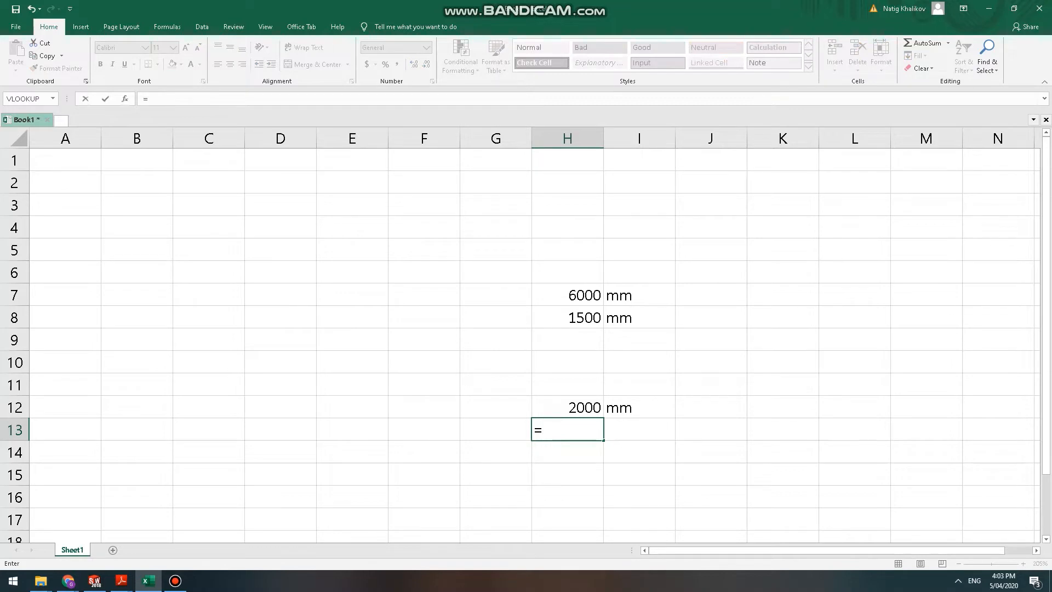
# Enter the circumference formula =2500*pi() in cell H13.
pyautogui.write('2')
pyautogui.press('BackSpace')
pyautogui.write('2000')
pyautogui.write('*pi')
pyautogui.write('()')
pyautogui.press('BackSpace')
pyautogui.press('BackSpace')
pyautogui.press('BackSpace')
pyautogui.press('BackSpace')
pyautogui.press('BackSpace')
pyautogui.press('BackSpace')
pyautogui.press('BackSpace')
pyautogui.press('BackSpace')
pyautogui.write('500*pi()')
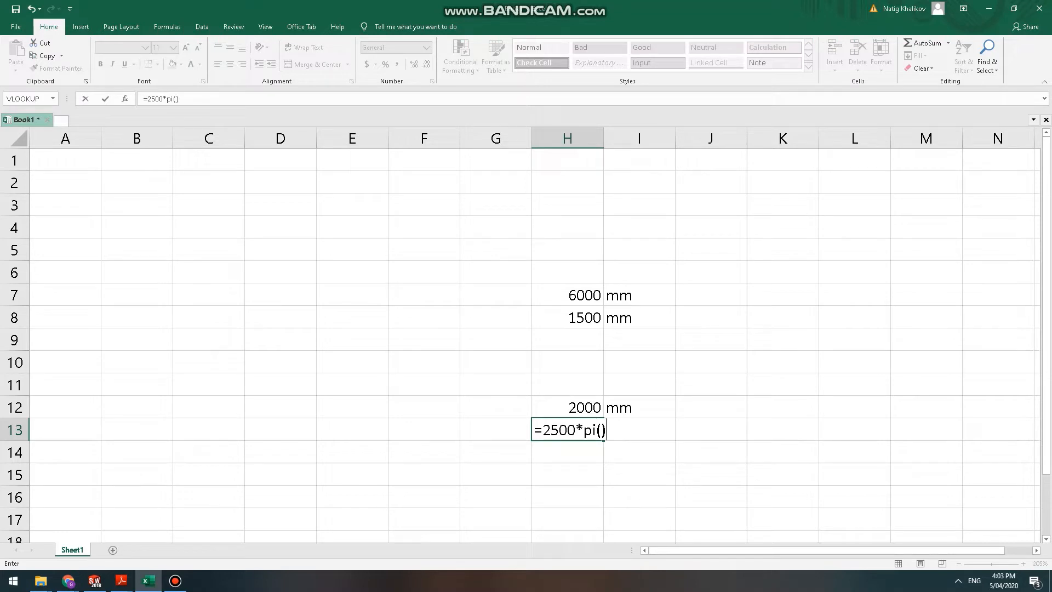
pyautogui.press('Return')
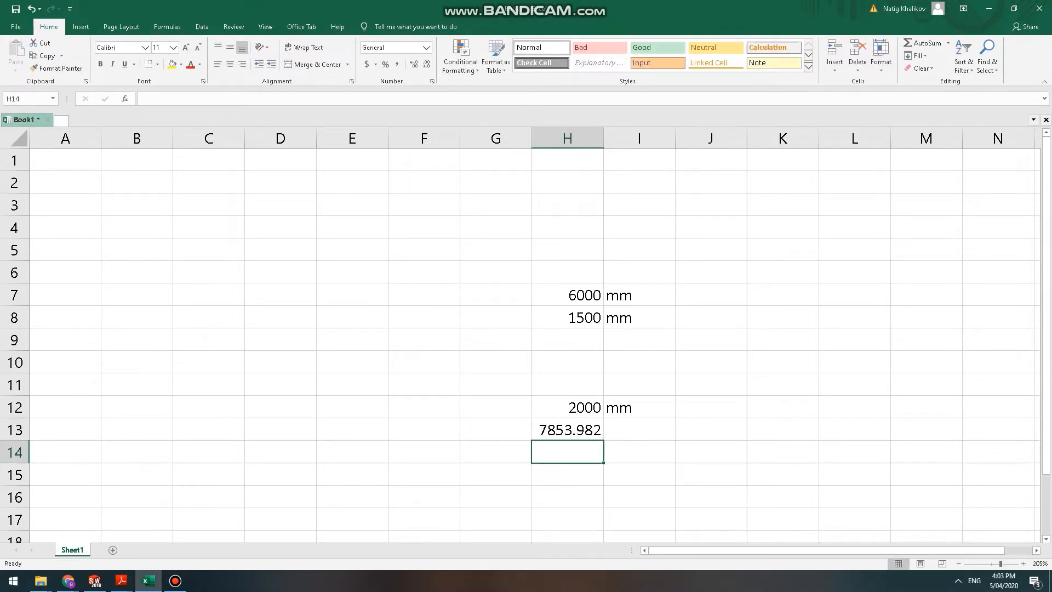
# Enter 6000 in cell I15 as the first plate length.
pyautogui.click(567, 430)
pyautogui.click(639, 474)
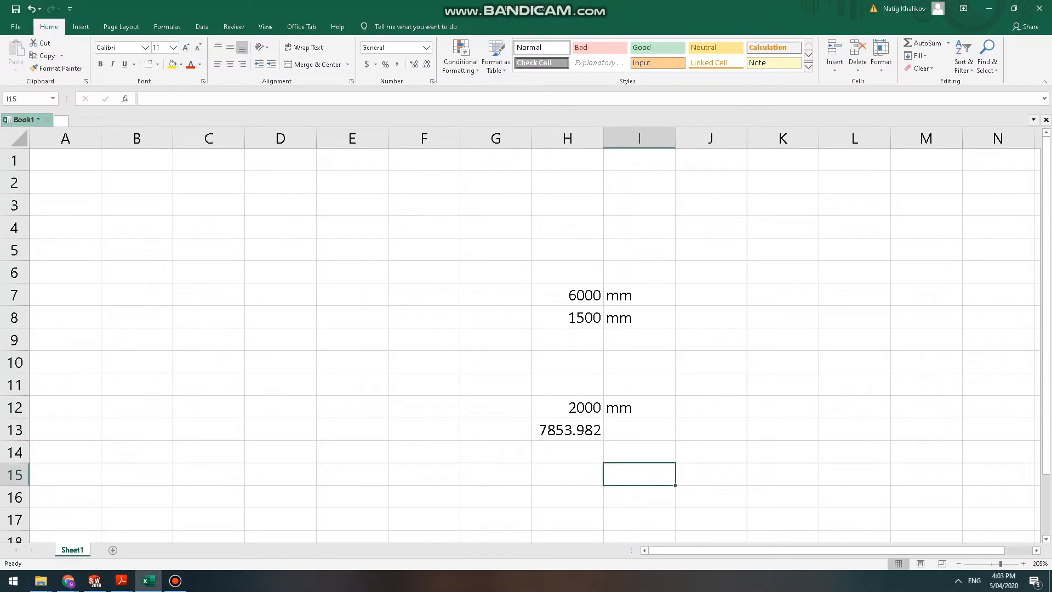
pyautogui.click(710, 452)
pyautogui.click(639, 474)
pyautogui.write('6000')
pyautogui.press('Return')
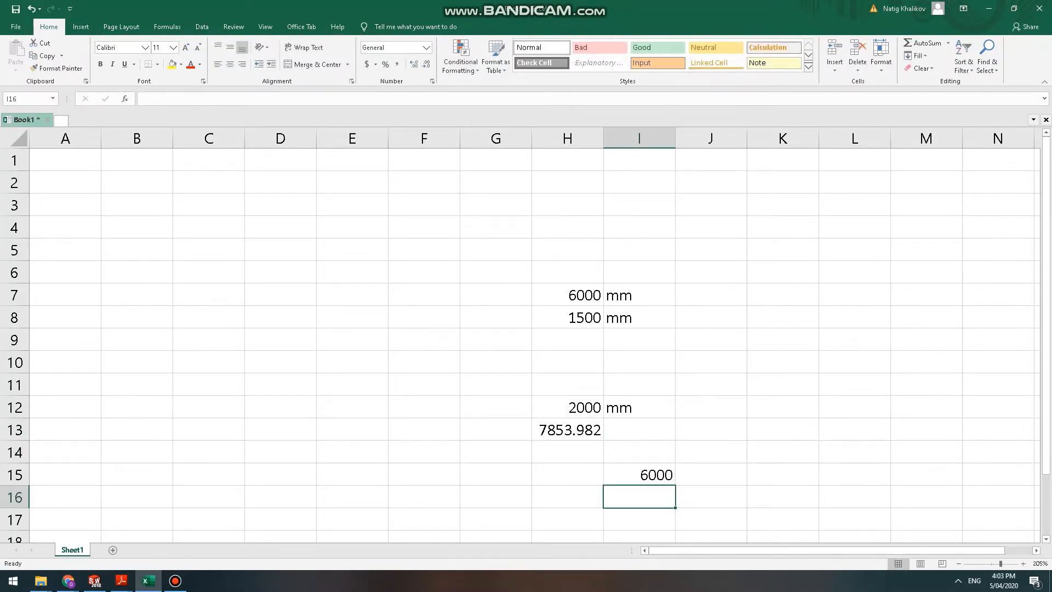
# Enter 6000 in the neighbouring cell J15 as well.
pyautogui.click(711, 497)
pyautogui.click(639, 475)
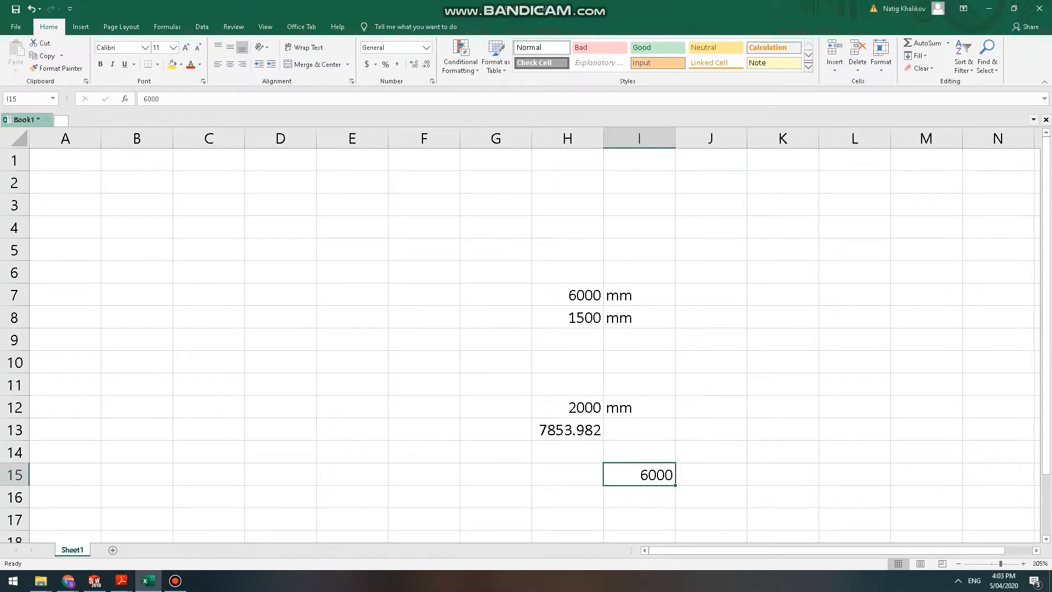
pyautogui.click(710, 475)
pyautogui.write('6000')
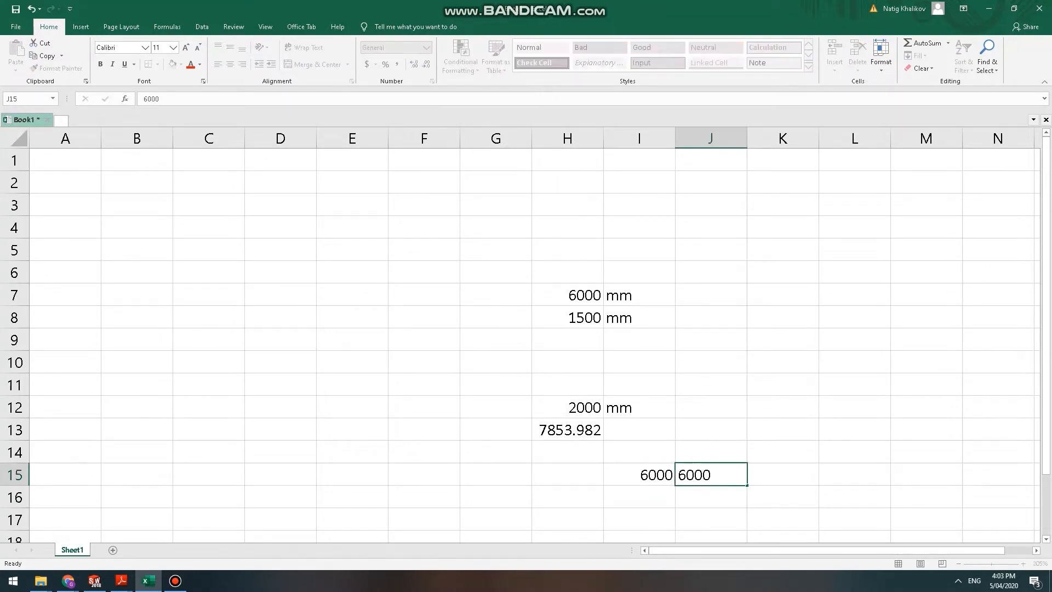
pyautogui.press('Return')
pyautogui.click(711, 474)
pyautogui.click(782, 474)
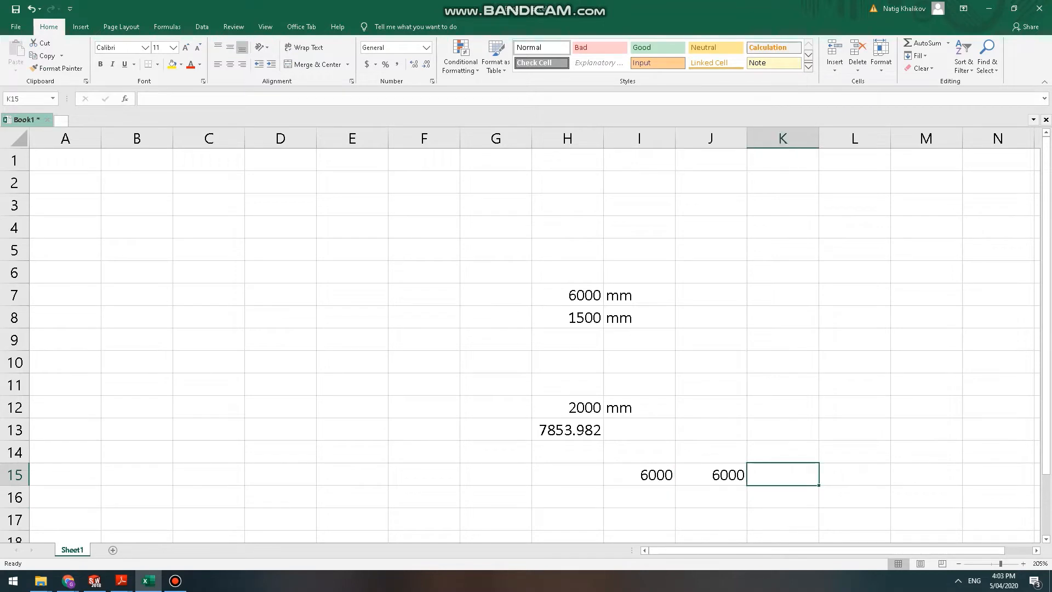
pyautogui.click(711, 497)
pyautogui.click(639, 497)
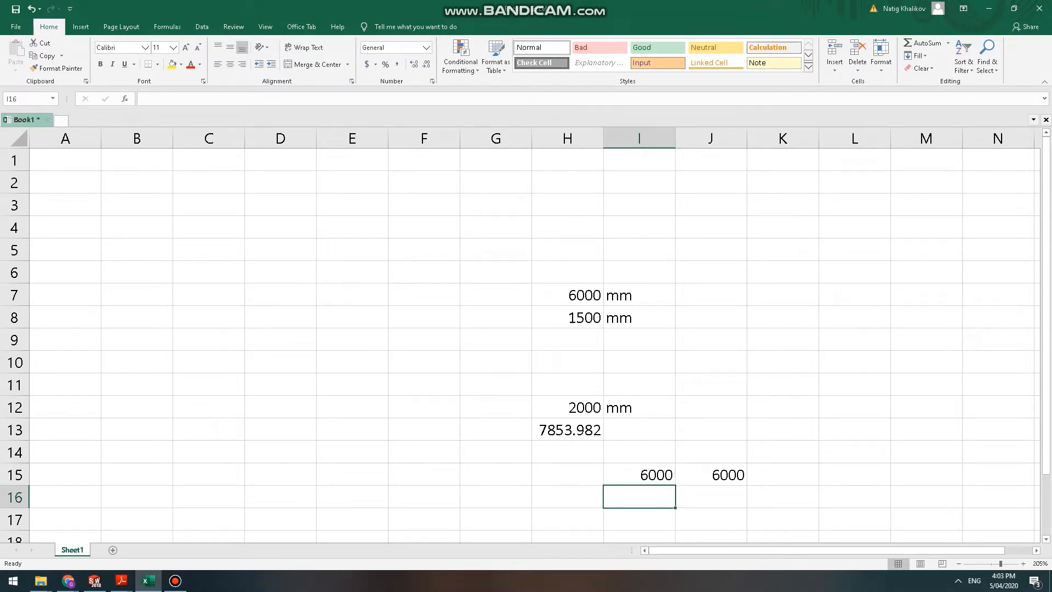
pyautogui.click(638, 474)
pyautogui.click(710, 475)
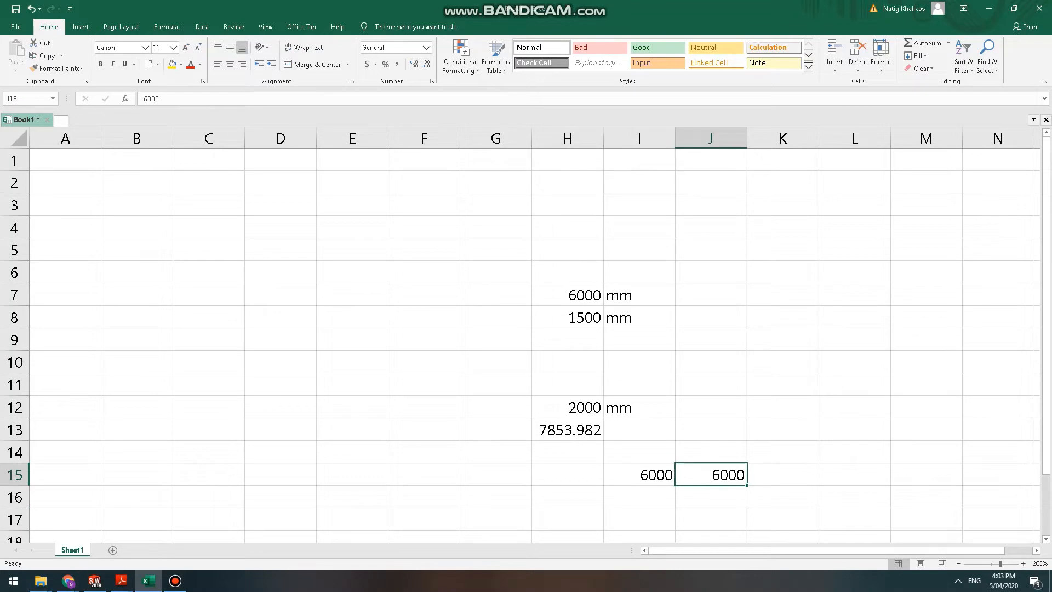
pyautogui.click(783, 452)
pyautogui.click(782, 475)
# Switch to SOLIDWORKS and start a new sketch on the Top Plane.
pyautogui.hotkey('alt', 'Tab')
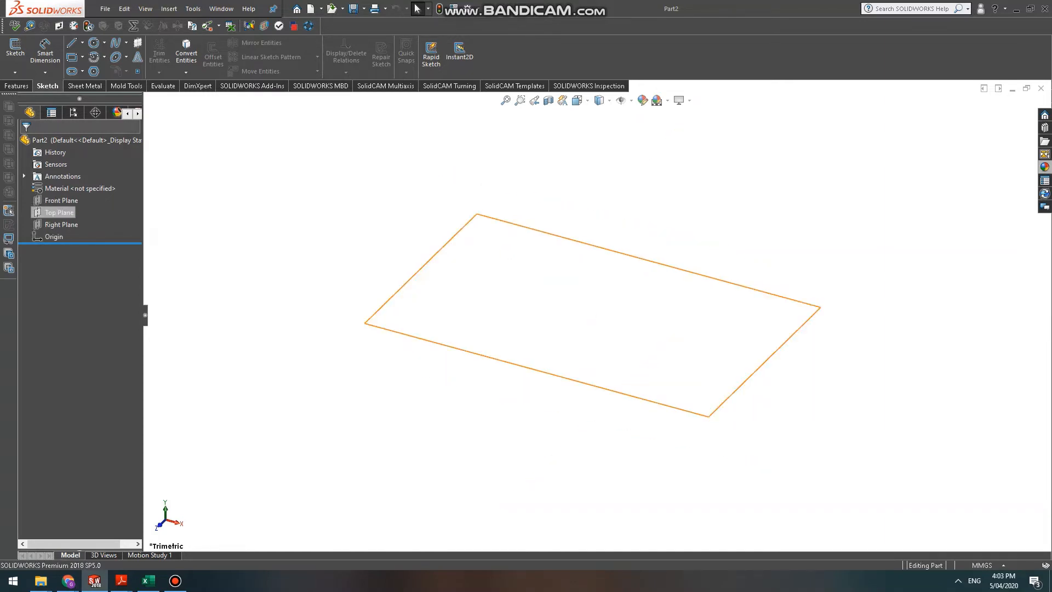
pyautogui.click(59, 212)
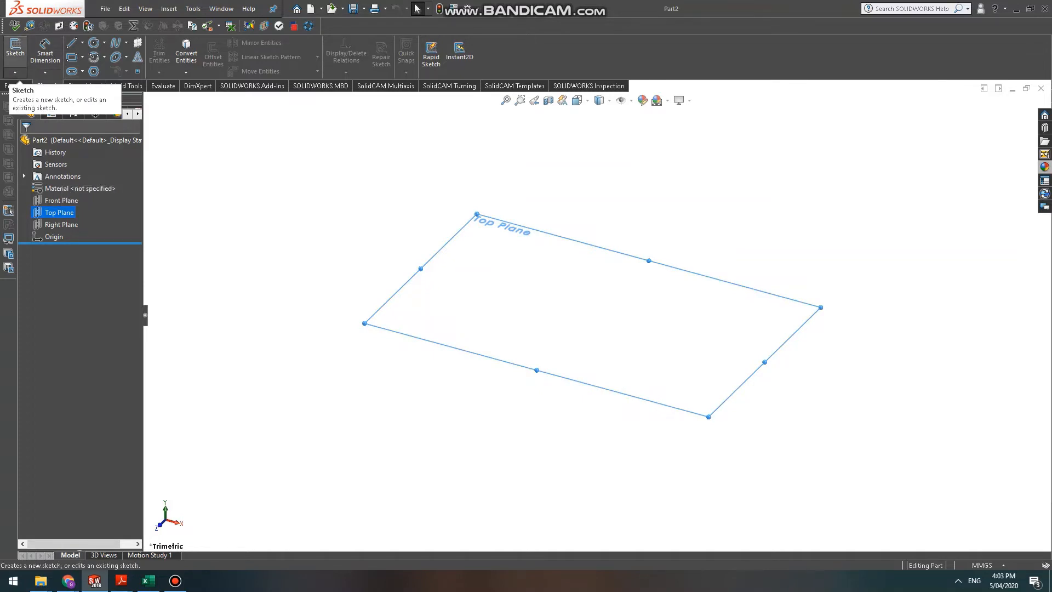
pyautogui.click(10, 211)
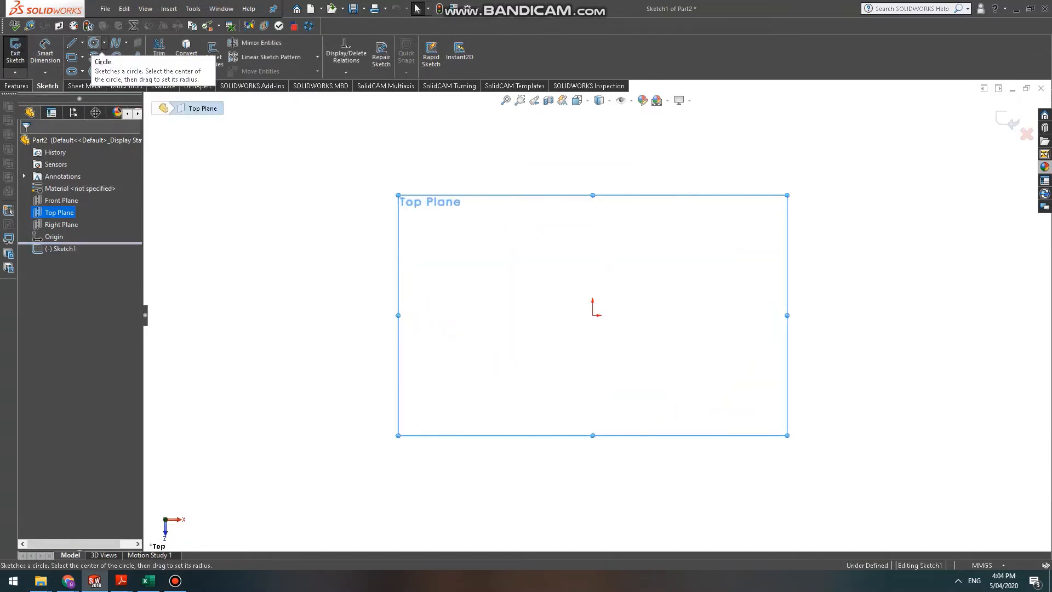
# Sketch a circle about 107 mm in diameter centred on the origin.
pyautogui.click(9, 211)
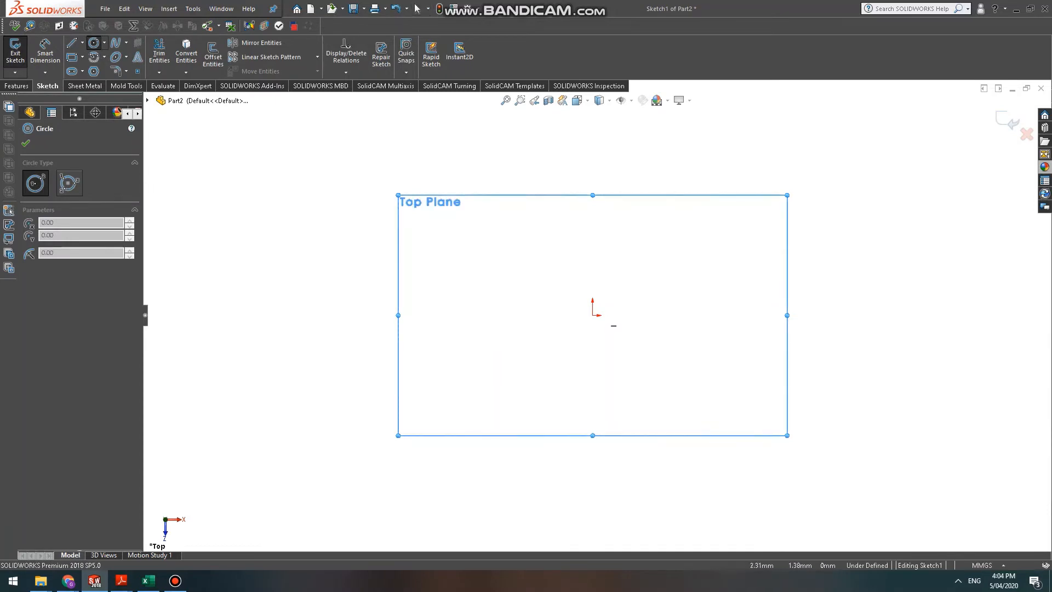
pyautogui.click(592, 315)
pyautogui.click(499, 245)
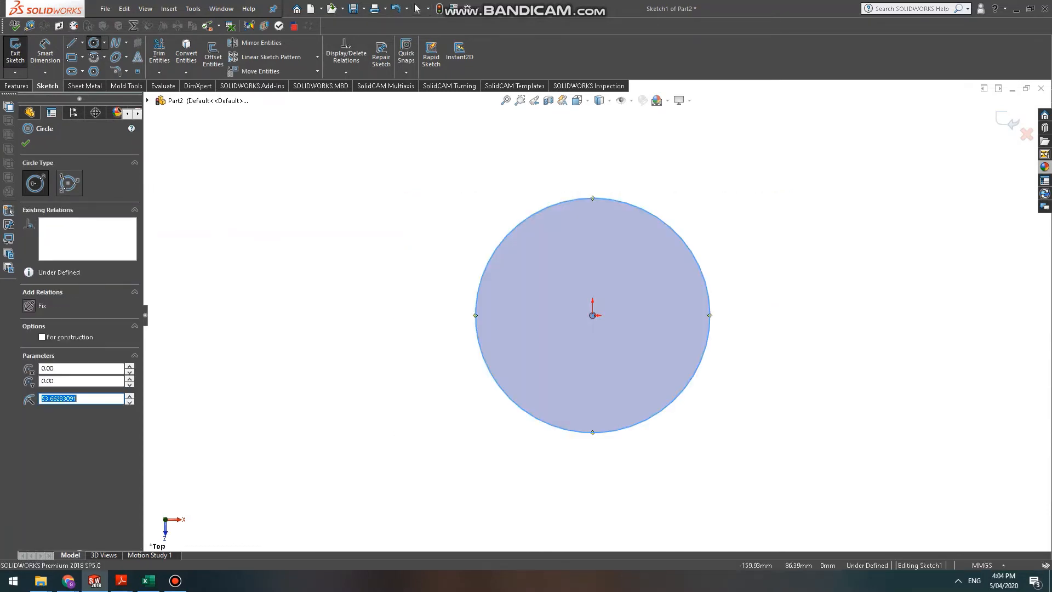
pyautogui.press('Escape')
# Dimension the circle's diameter as 2500 mm.
pyautogui.click(514, 228)
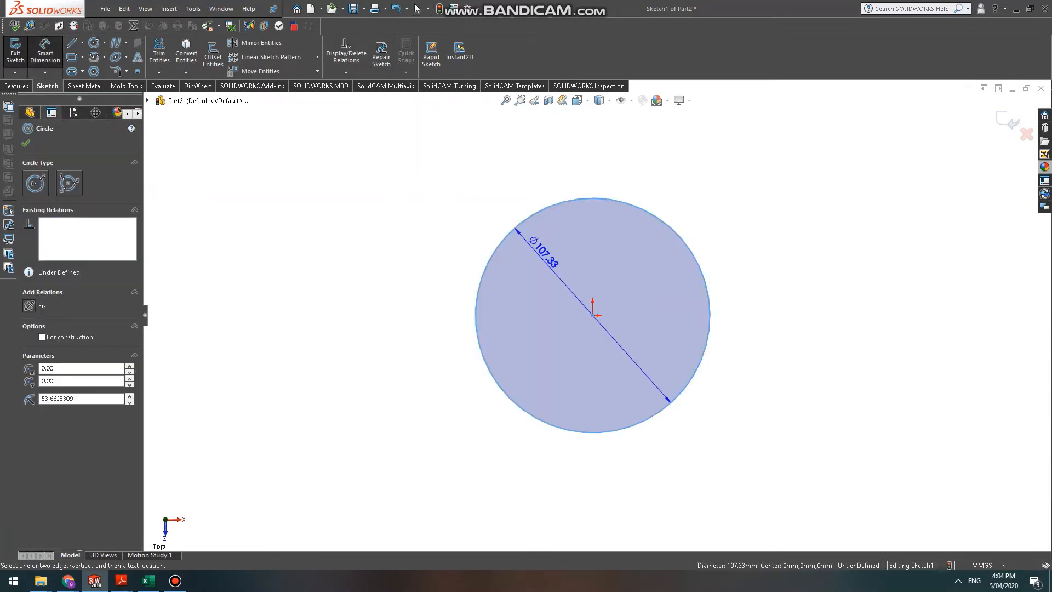
pyautogui.click(544, 252)
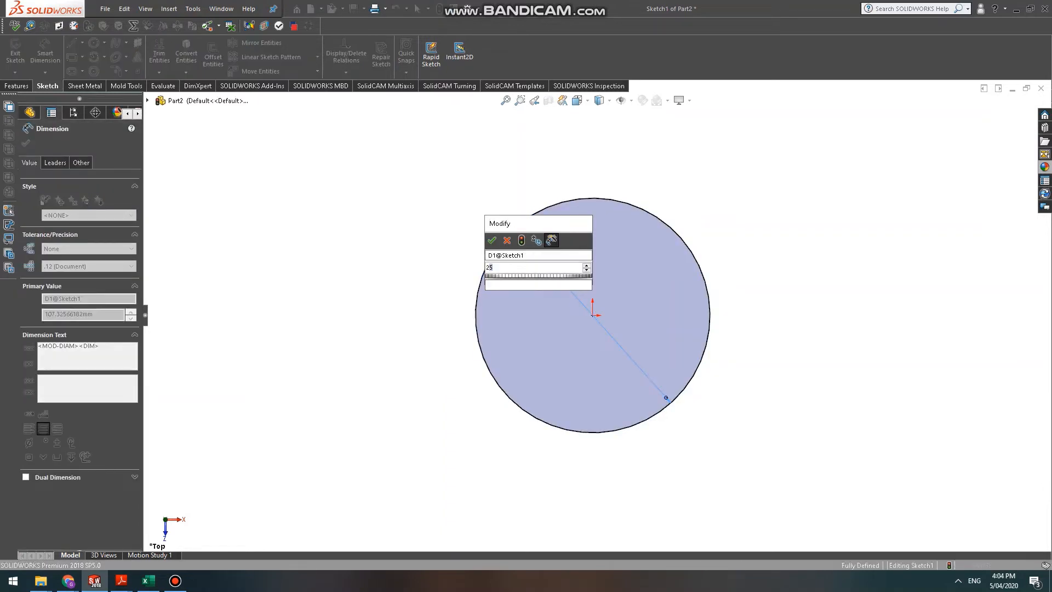
pyautogui.write('2500')
pyautogui.press('Return')
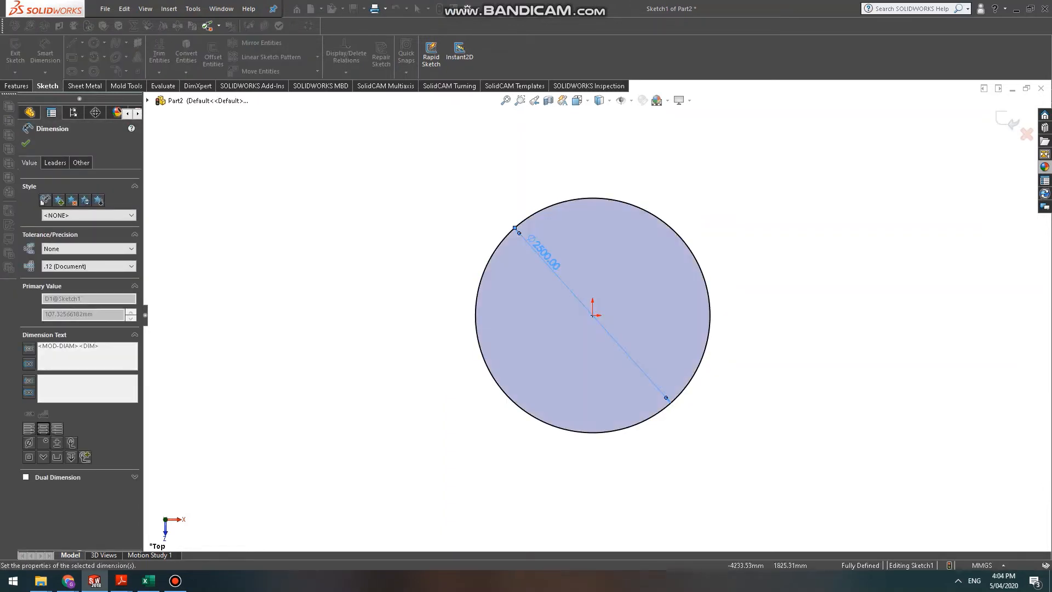
# Draw a horizontal 1250 mm line from the origin to the circle's right-hand quadrant point.
pyautogui.press('l')
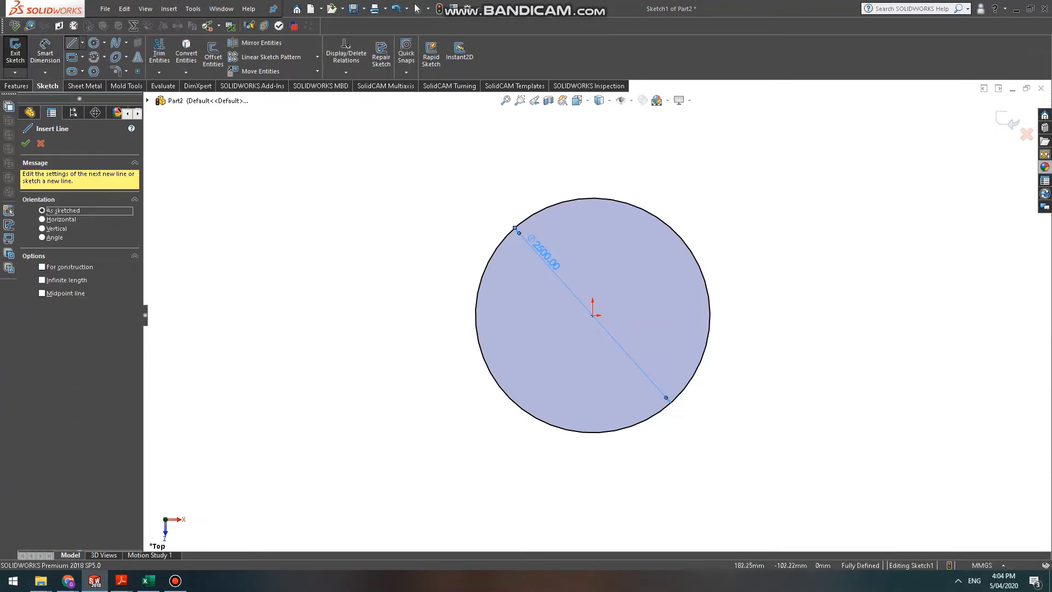
pyautogui.click(592, 315)
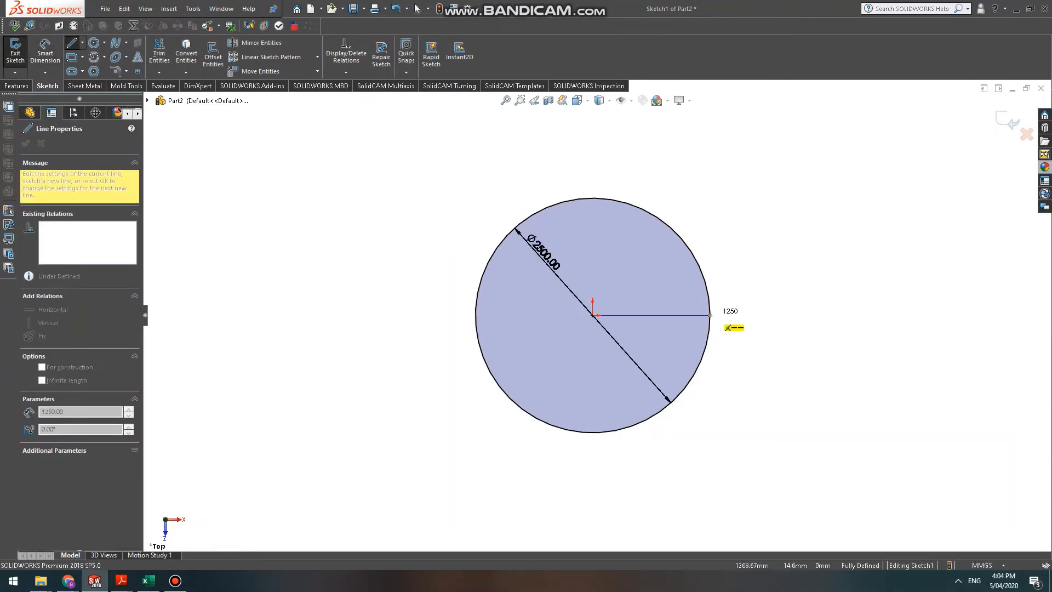
pyautogui.rightClick(651, 315)
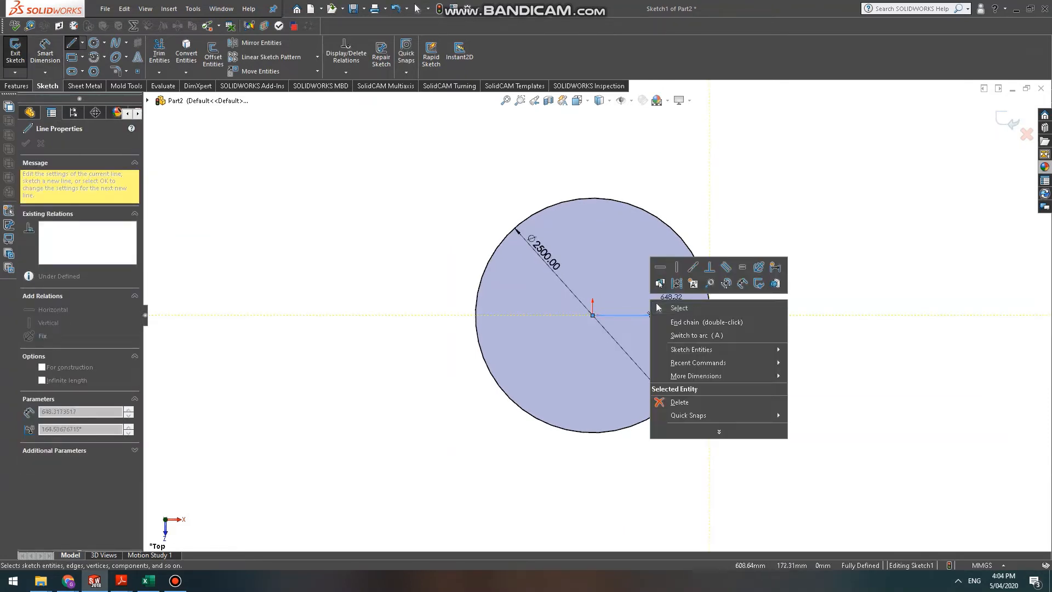
pyautogui.click(673, 309)
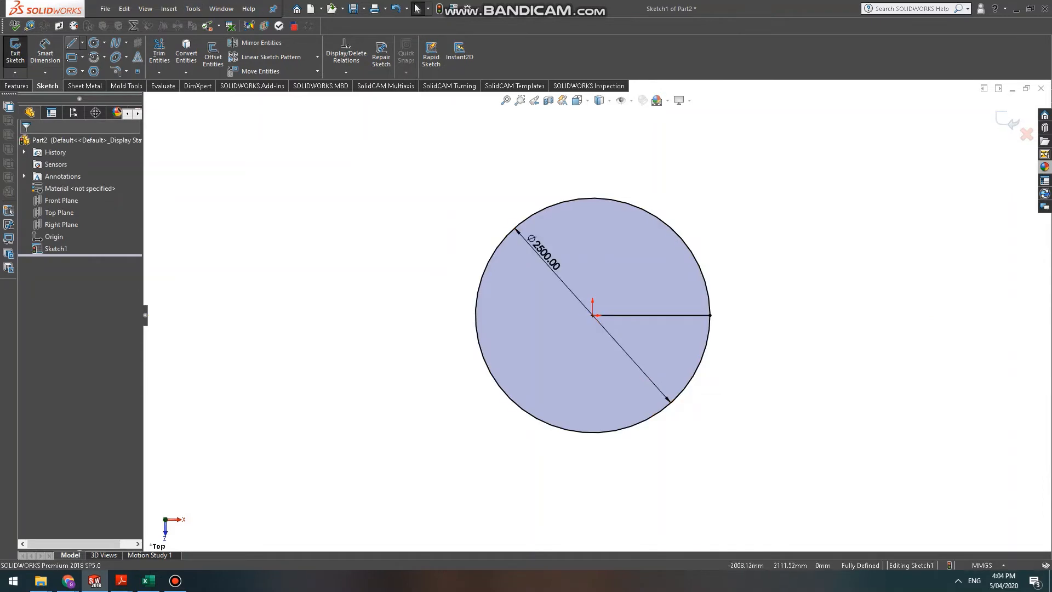
# Draw a second, slightly upward-sloping line from the origin to the circle just above the horizontal line.
pyautogui.click(71, 43)
pyautogui.click(593, 315)
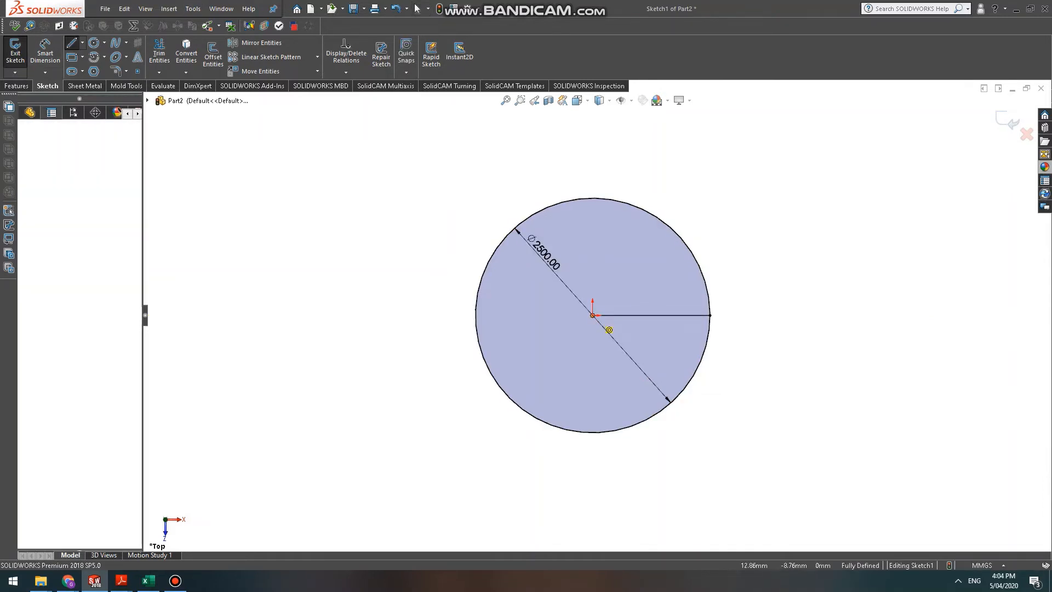
pyautogui.click(706, 289)
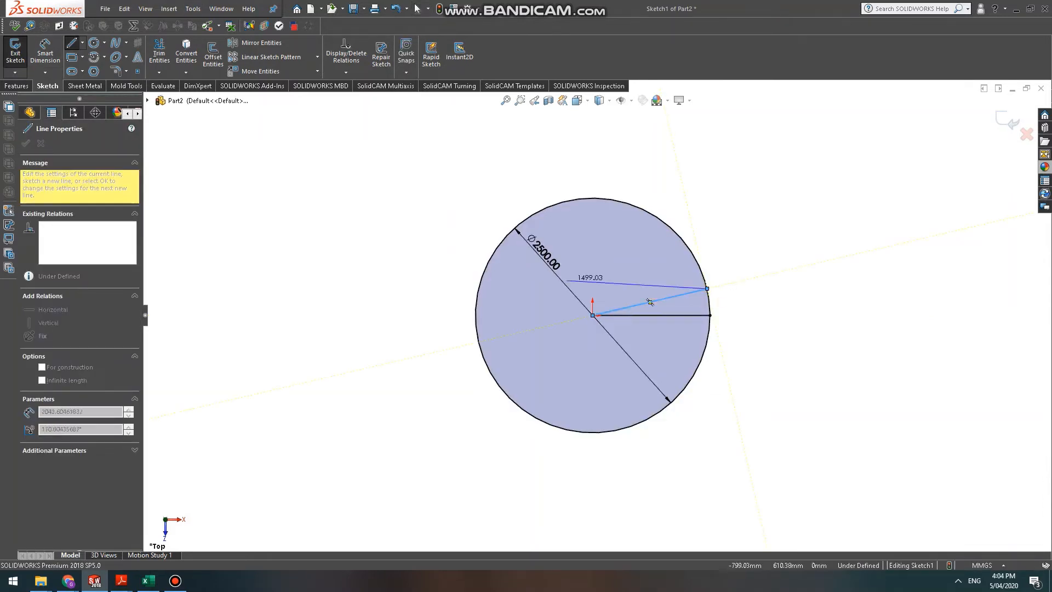
pyautogui.press('Escape')
pyautogui.scroll(-1, 696, 263)
pyautogui.press('Escape')
# Dimension the vertical gap between the two lines' outer endpoints on the circle as 3 mm.
pyautogui.scroll(-3, 732, 303)
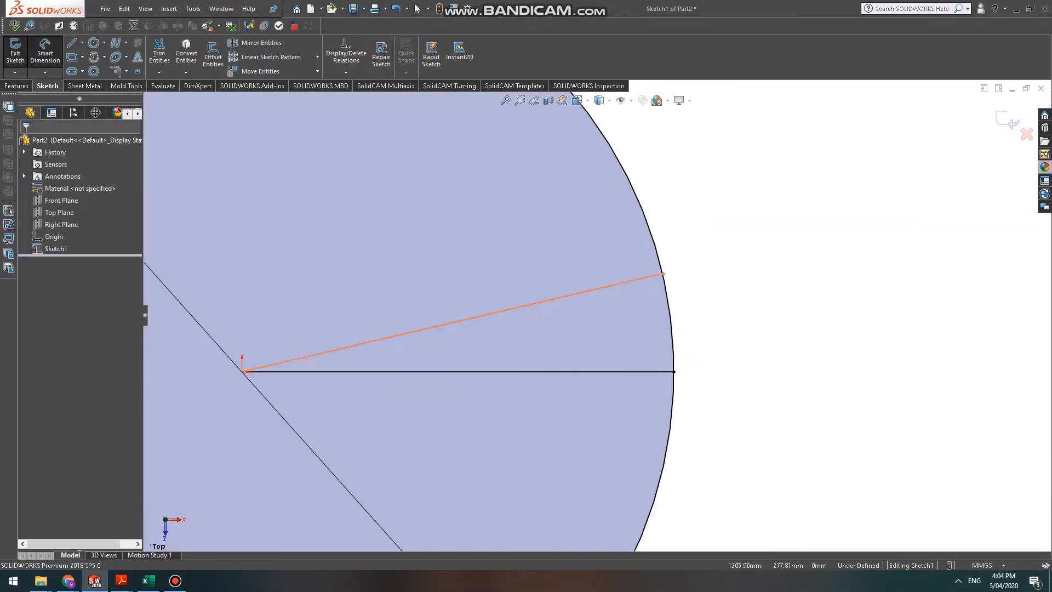
pyautogui.click(662, 274)
pyautogui.click(673, 372)
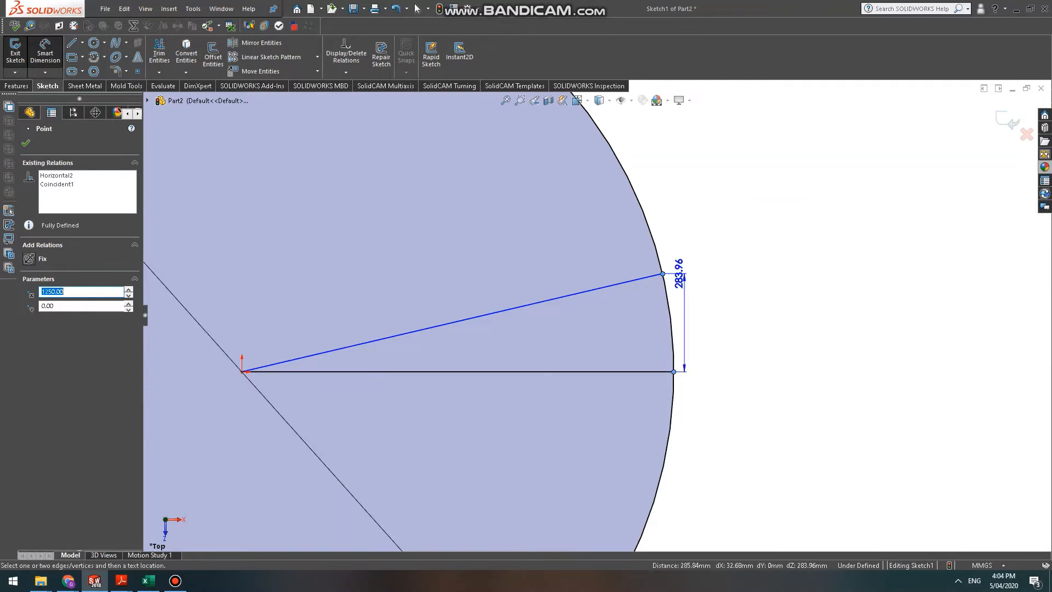
pyautogui.click(704, 331)
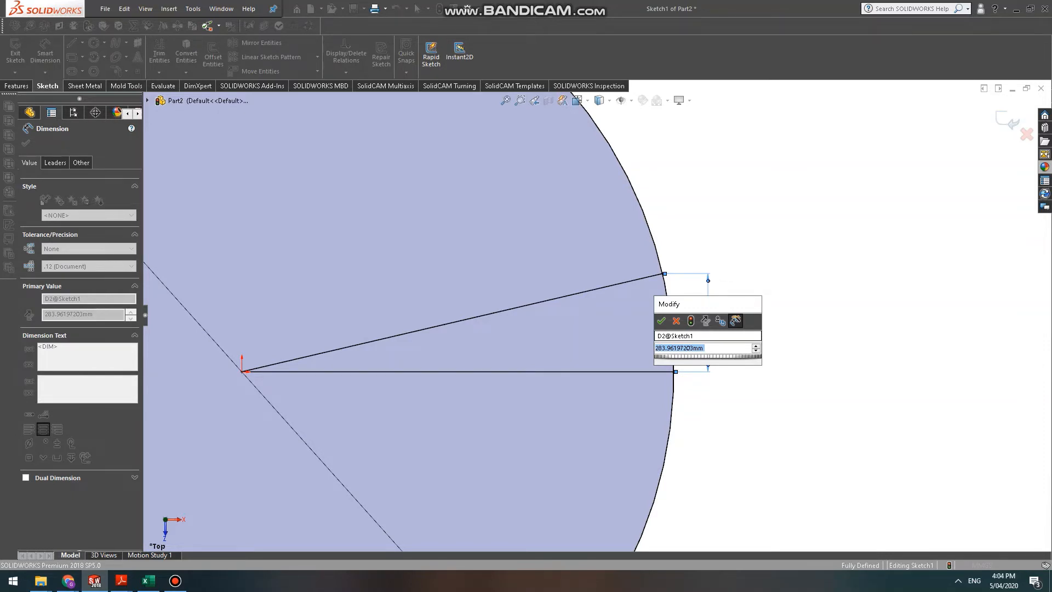
pyautogui.write('3')
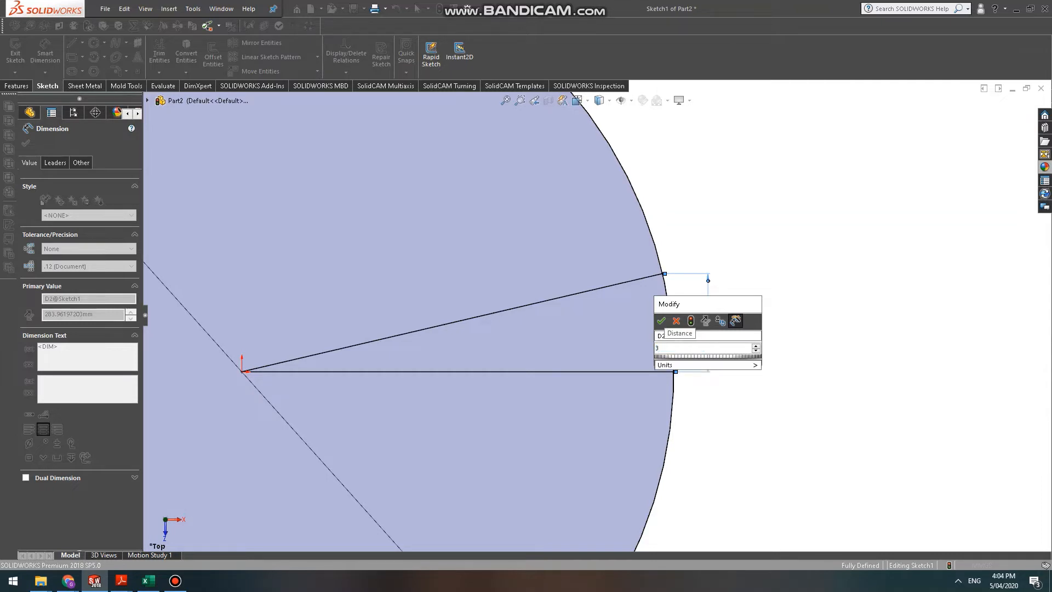
pyautogui.press('Return')
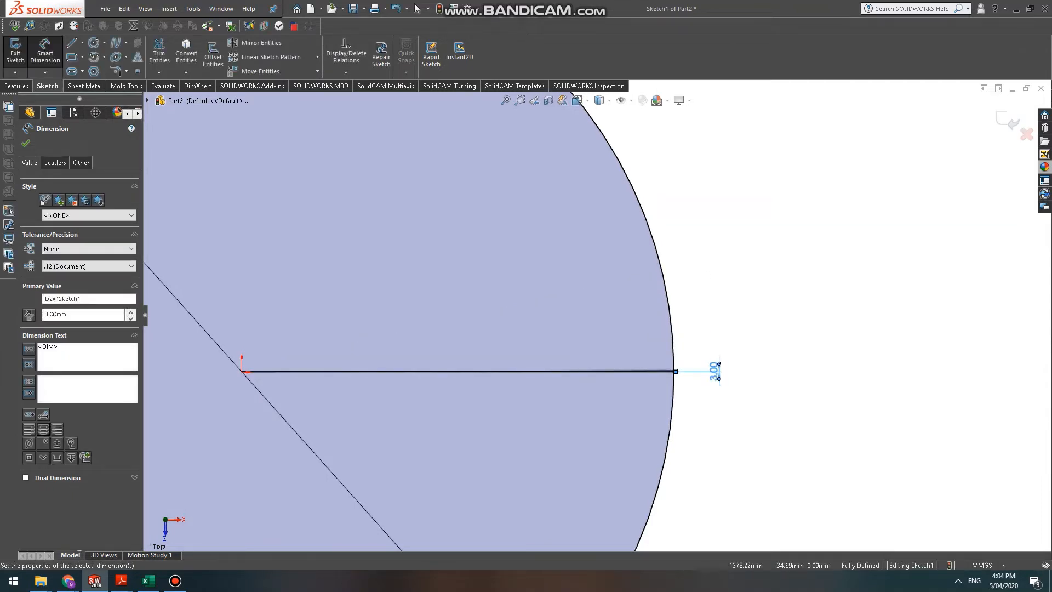
# Trim away the short piece of the circle between the outer endpoints of the two lines.
pyautogui.scroll(-8, 679, 375)
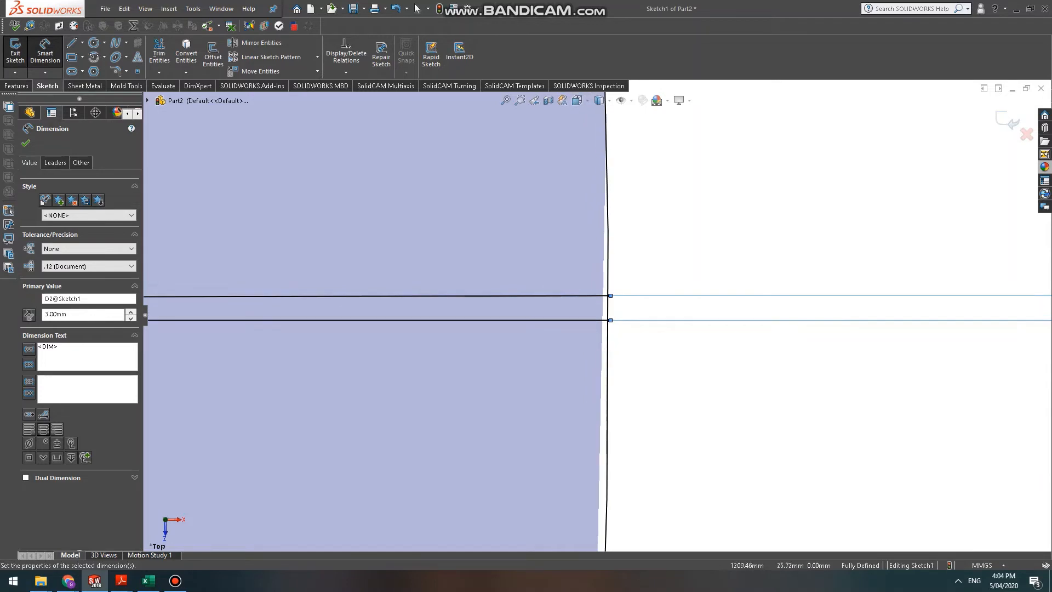
pyautogui.click(159, 53)
pyautogui.scroll(-2, 660, 289)
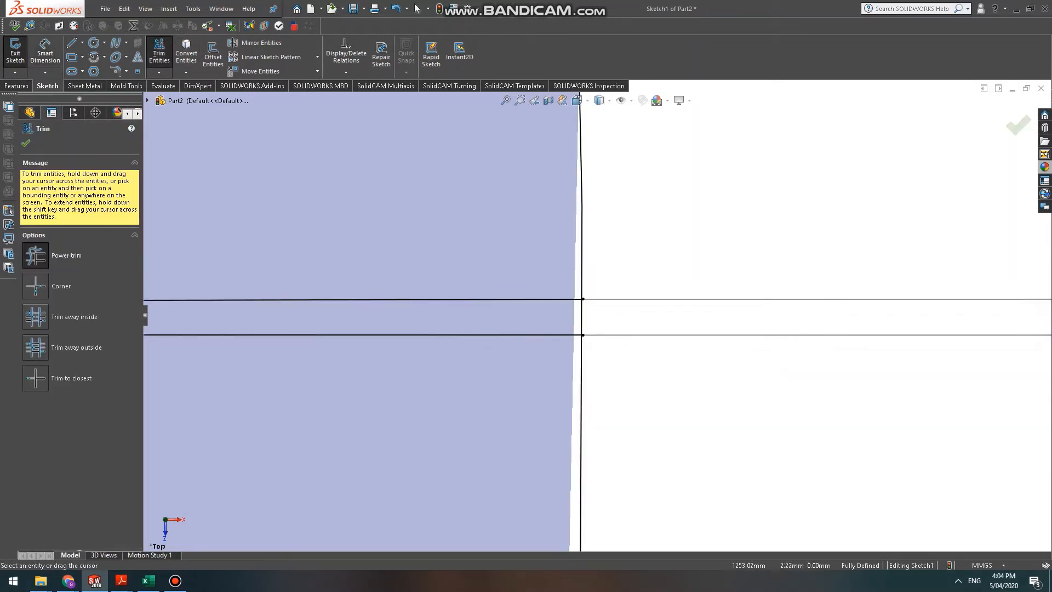
pyautogui.click(582, 315)
pyautogui.scroll(3, 583, 316)
pyautogui.press('Escape')
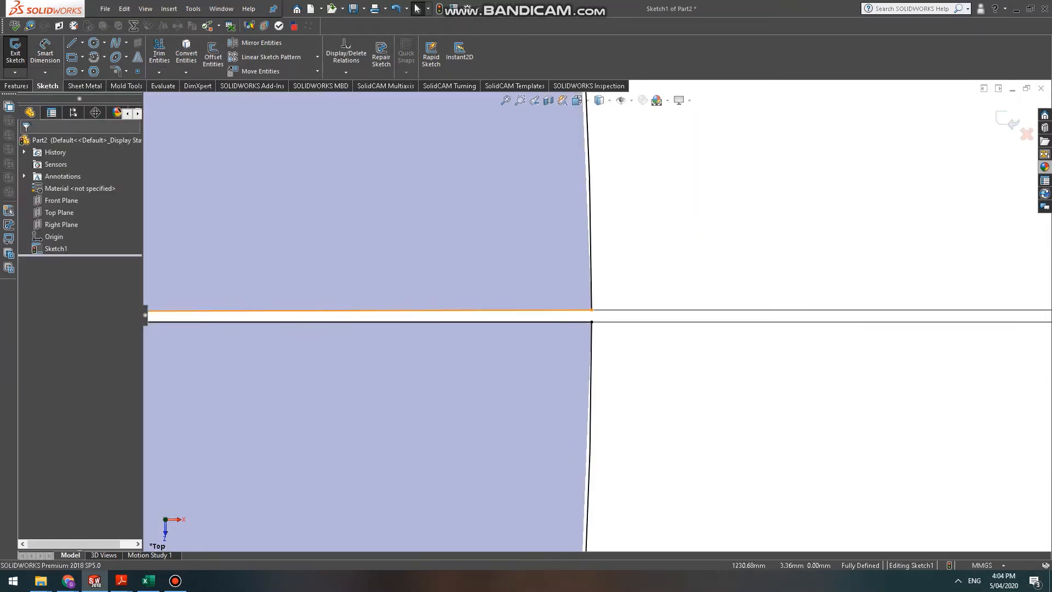
# Convert both lines from the origin to the circle into construction geometry.
pyautogui.click(582, 311)
pyautogui.keyDown('ctrl'); pyautogui.click(583, 322); pyautogui.keyUp('ctrl')
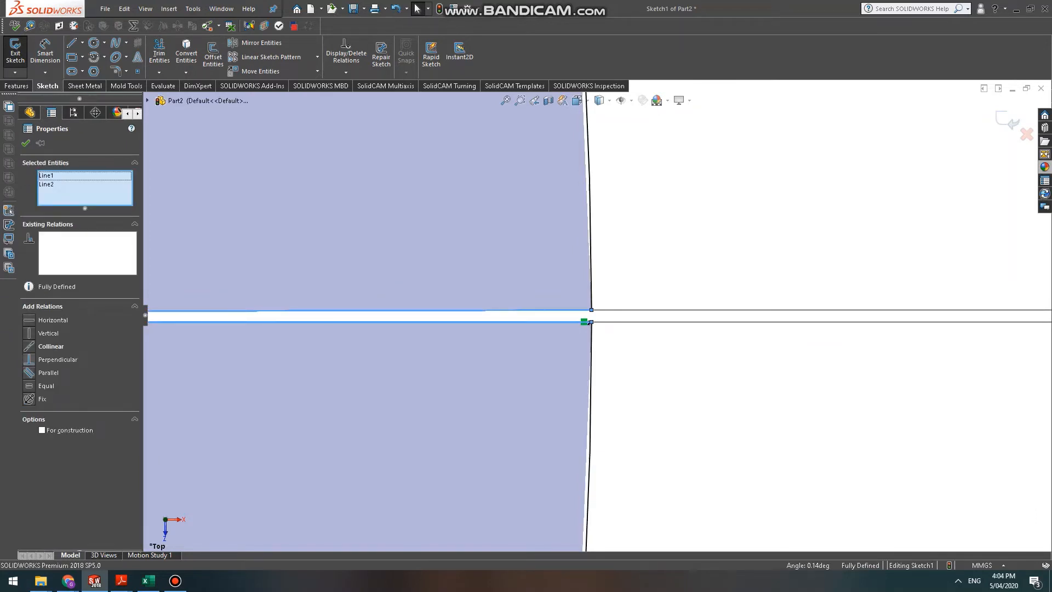
pyautogui.click(42, 430)
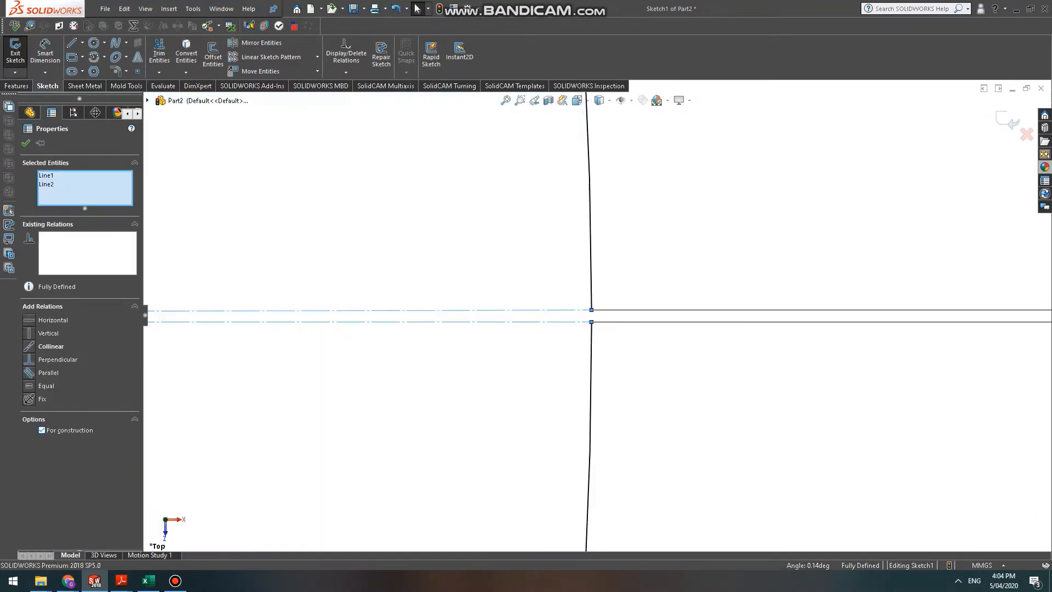
pyautogui.press('Escape')
pyautogui.scroll(10, 593, 316)
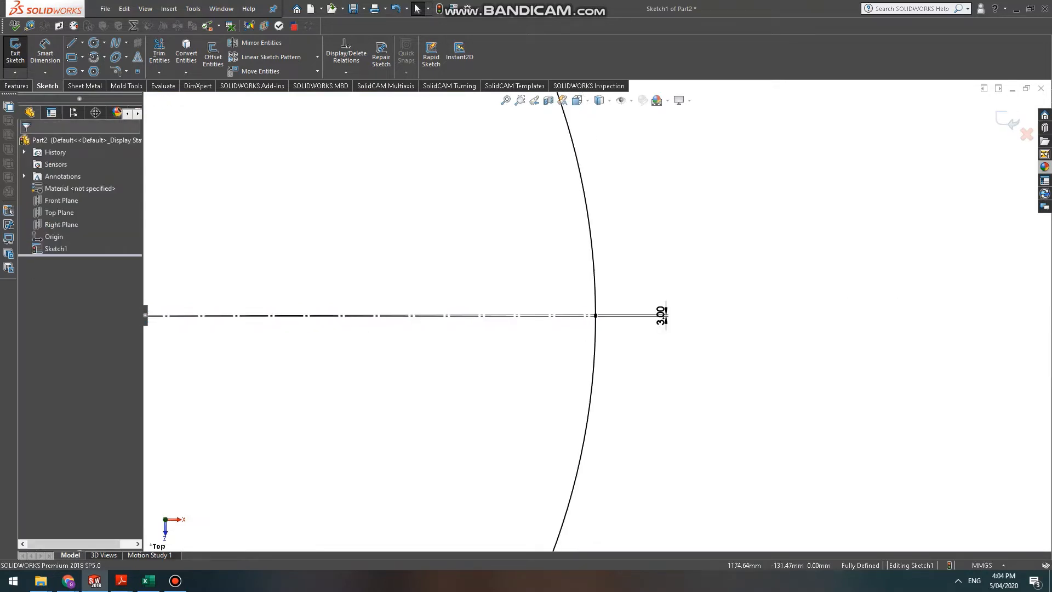
pyautogui.scroll(2, 548, 378)
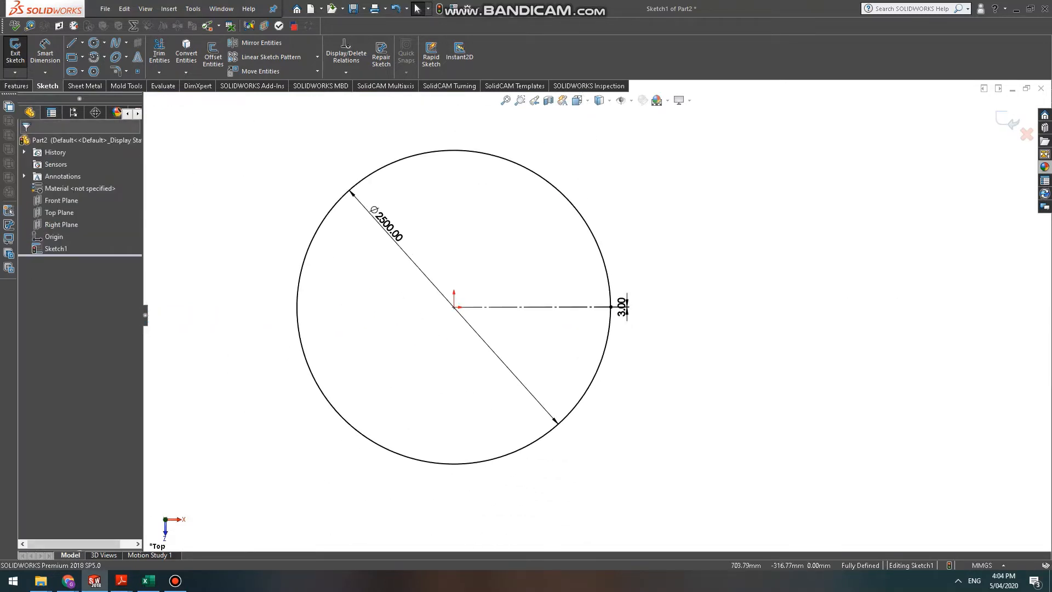
pyautogui.scroll(-3, 418, 297)
pyautogui.scroll(3, 417, 297)
pyautogui.scroll(-2, 418, 296)
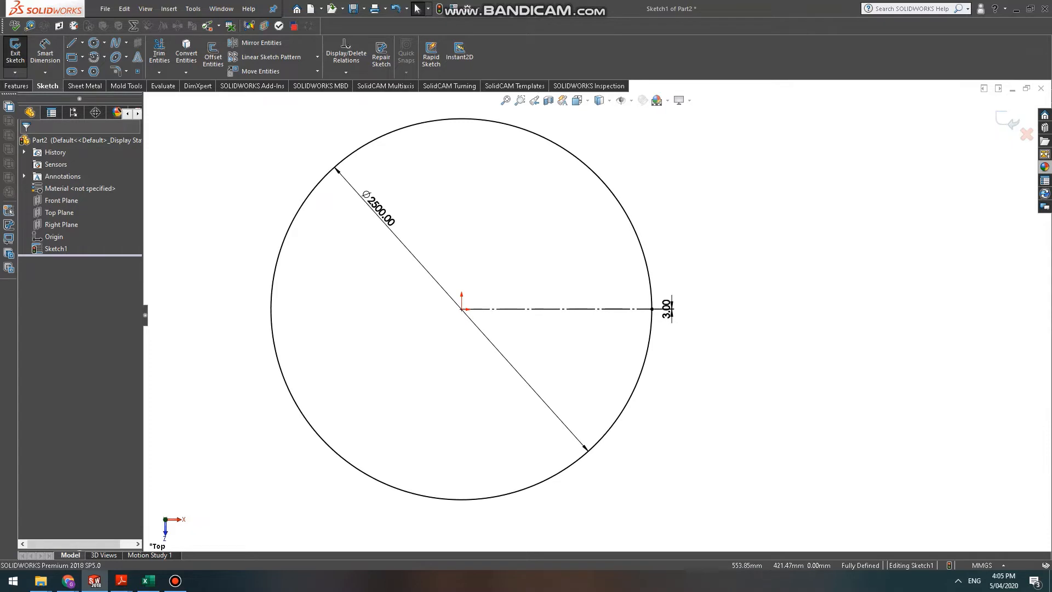
pyautogui.keyDown('ctrl'); pyautogui.moveTo(546, 244); pyautogui.dragTo(551, 264, button='middle'); pyautogui.keyUp('ctrl')
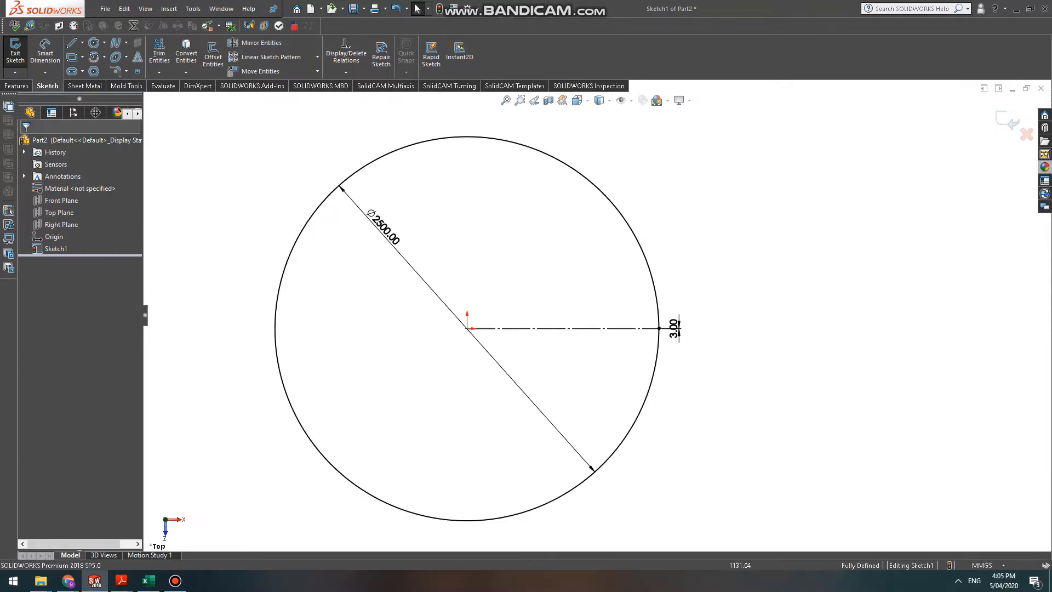
pyautogui.scroll(-4, 701, 343)
pyautogui.scroll(2, 700, 342)
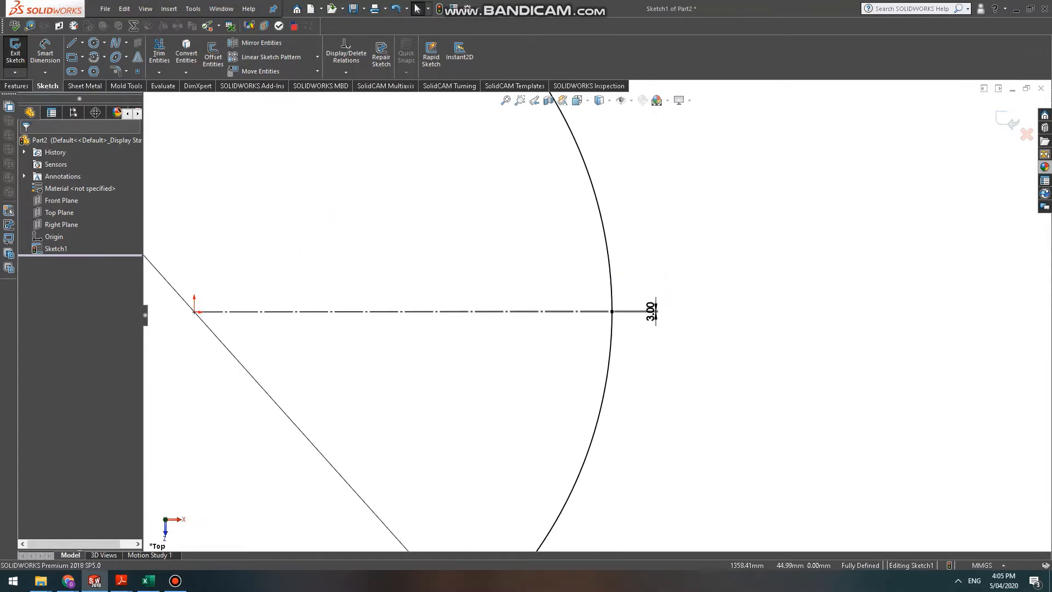
pyautogui.scroll(5, 596, 315)
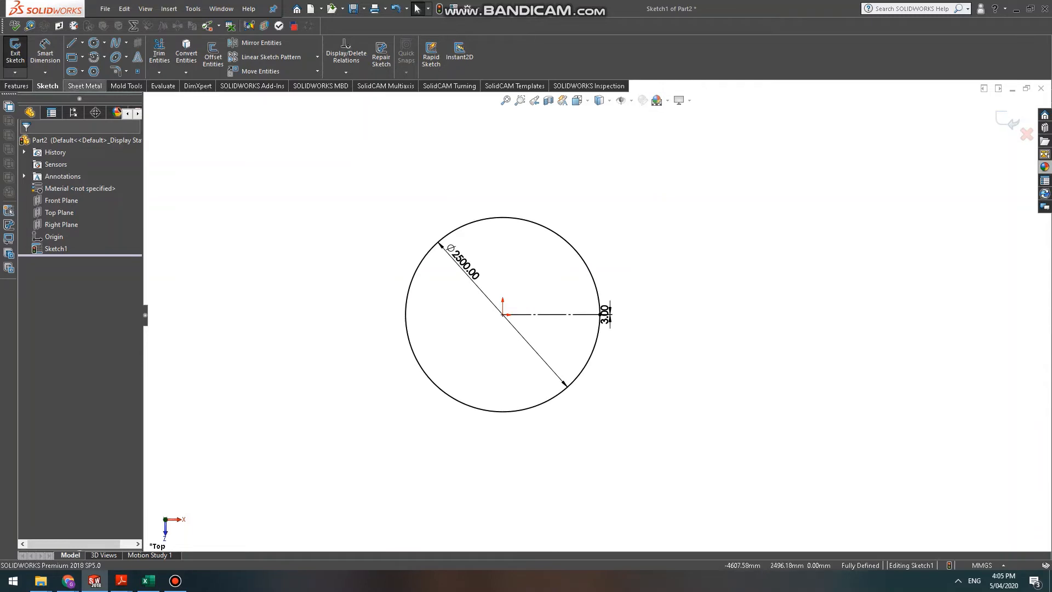
# Start a sheet metal base flange from the gapped circle sketch with a blind depth of 1490 mm.
pyautogui.click(85, 86)
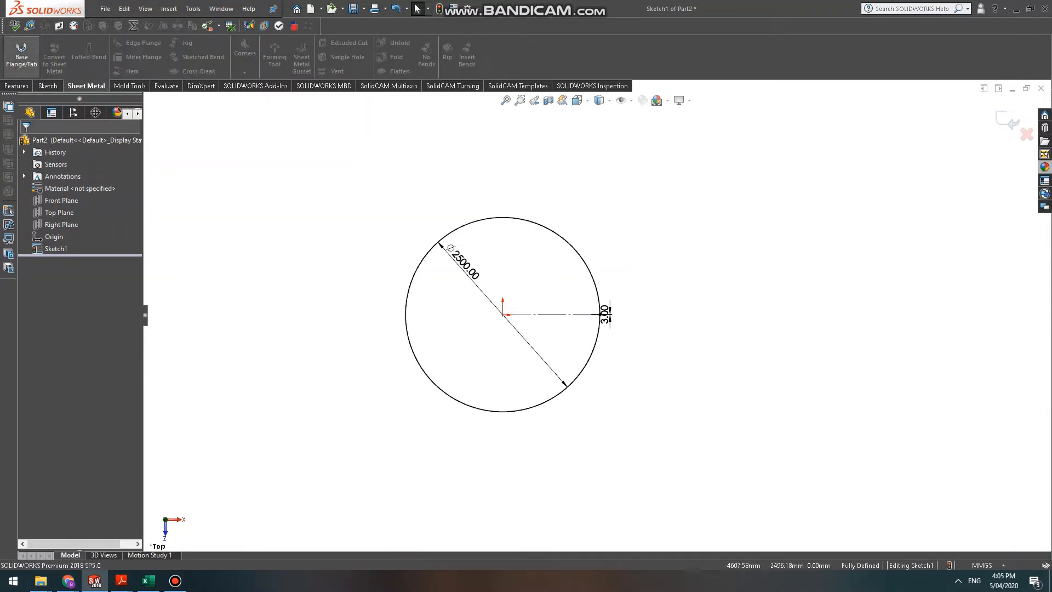
pyautogui.click(22, 52)
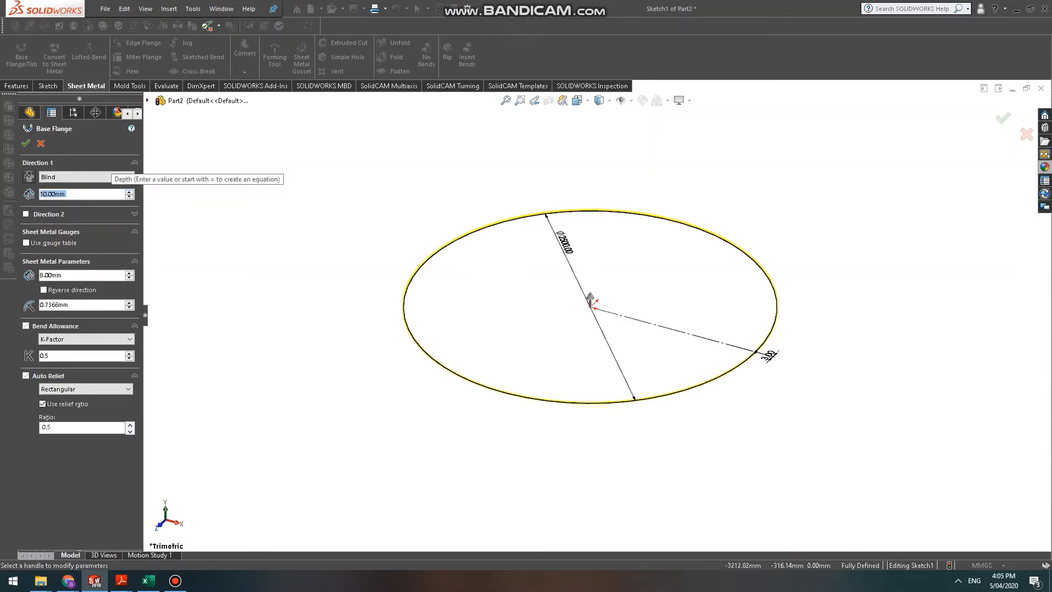
pyautogui.write('1504')
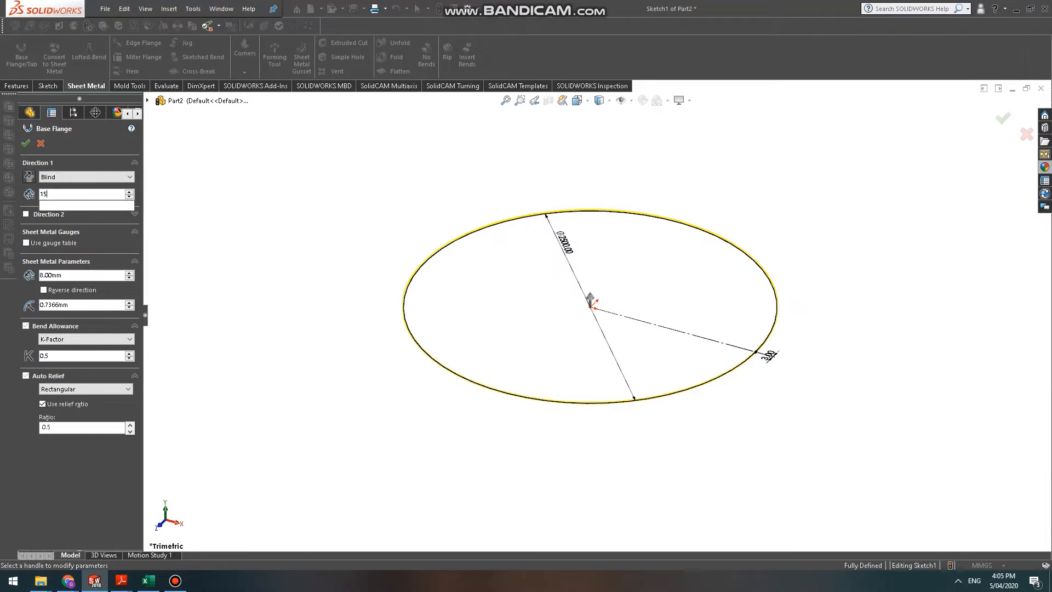
pyautogui.press('BackSpace')
pyautogui.press('BackSpace')
pyautogui.write('490')
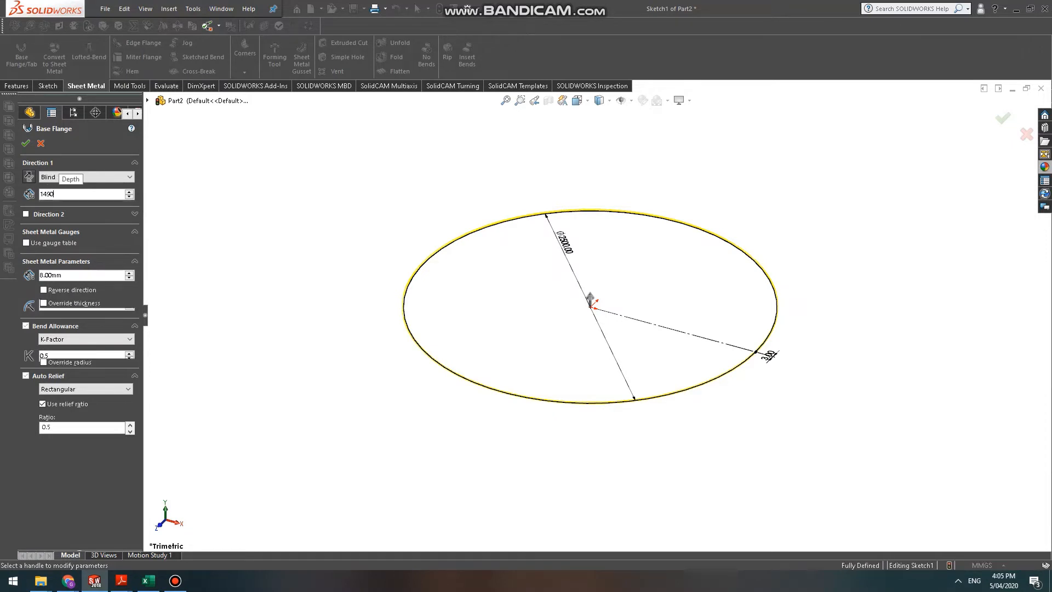
pyautogui.press('Return')
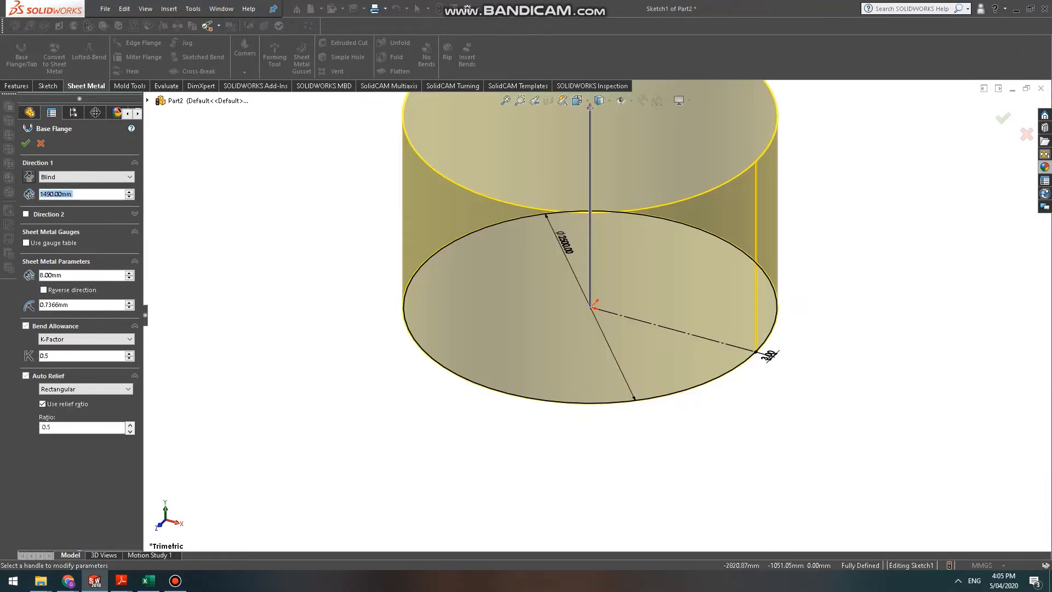
# Set the base flange's sheet metal thickness to 10 mm and check the preview at the seam gap.
pyautogui.doubleClick(55, 274)
pyautogui.write('10')
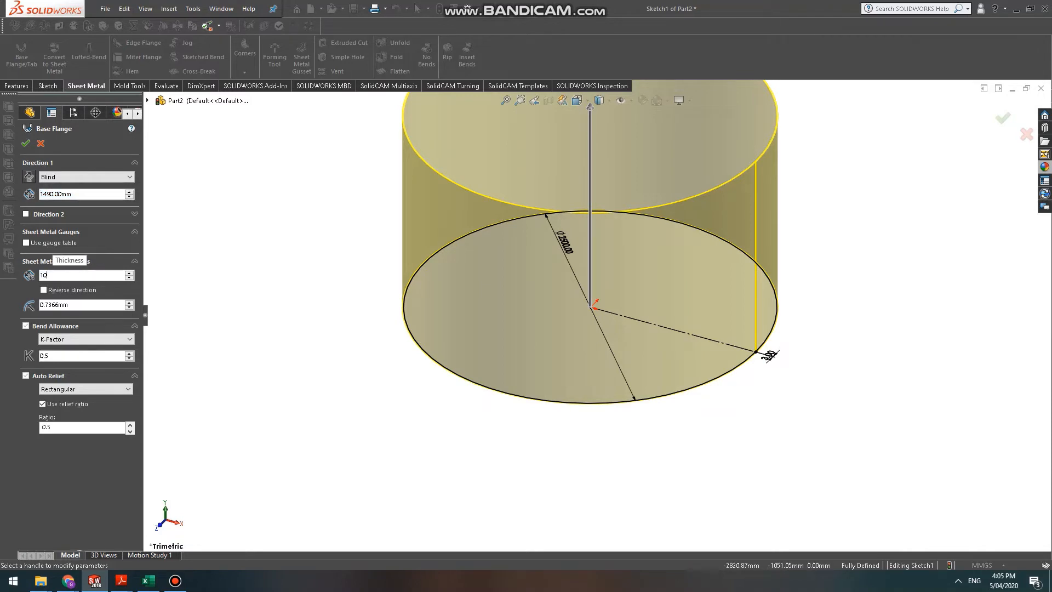
pyautogui.press('Return')
pyautogui.scroll(-5, 780, 343)
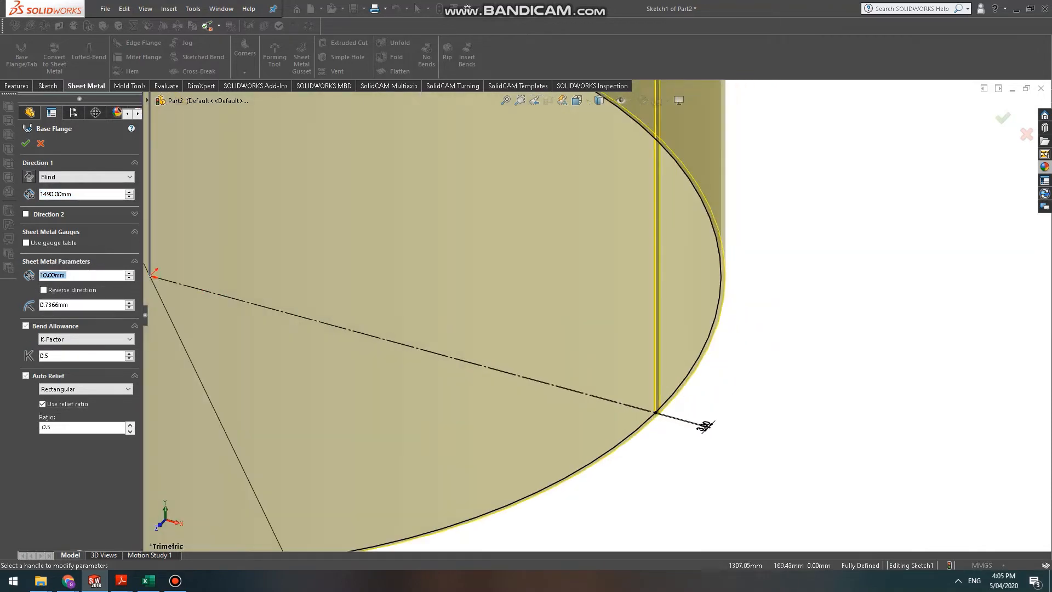
pyautogui.scroll(-4, 781, 343)
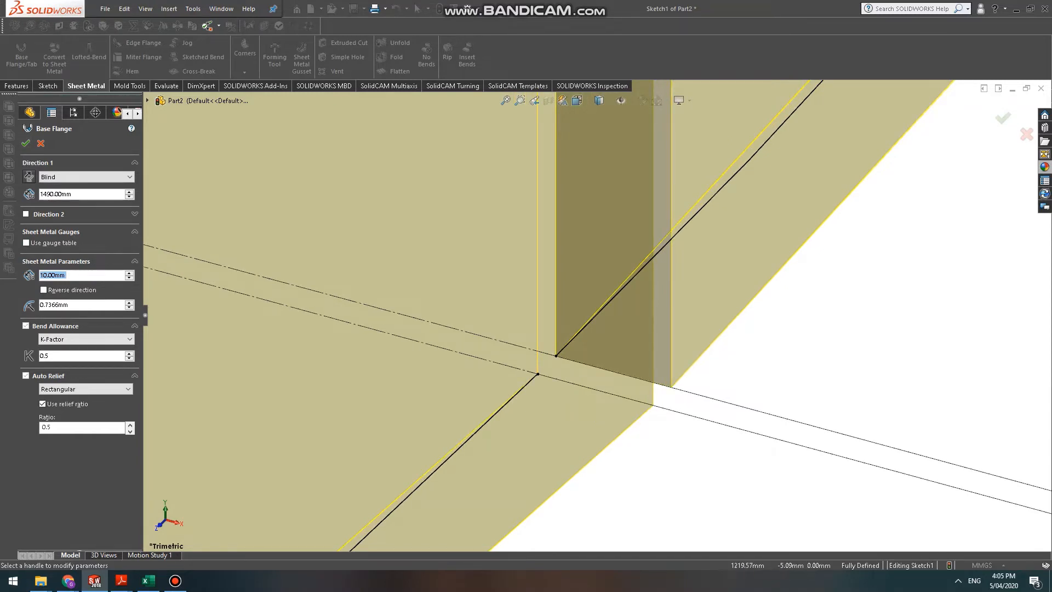
# Set the sheet metal thickness to 5 mm and create the base flange.
pyautogui.write('5')
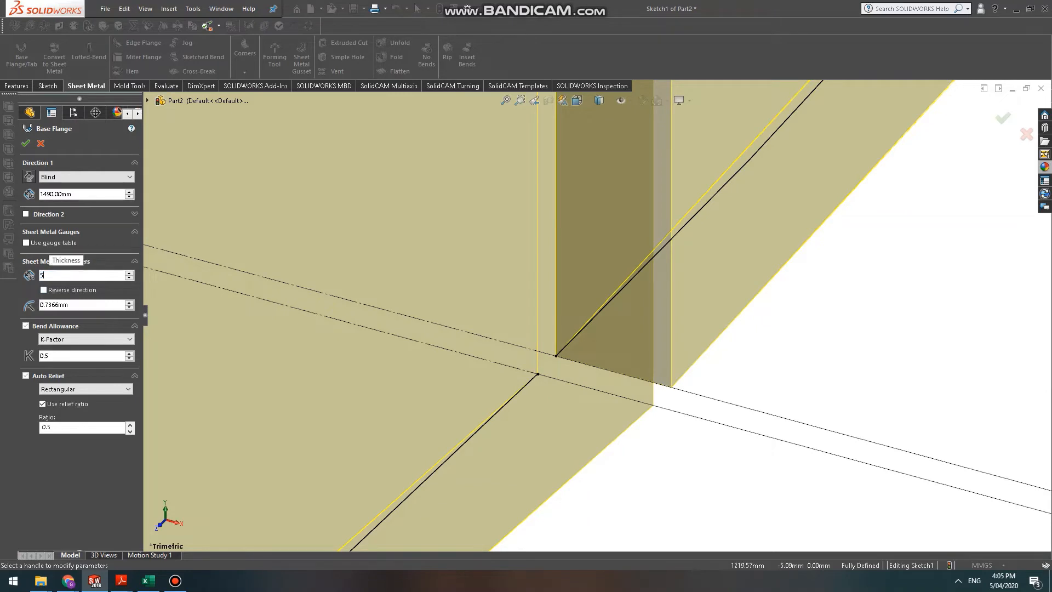
pyautogui.press('Return')
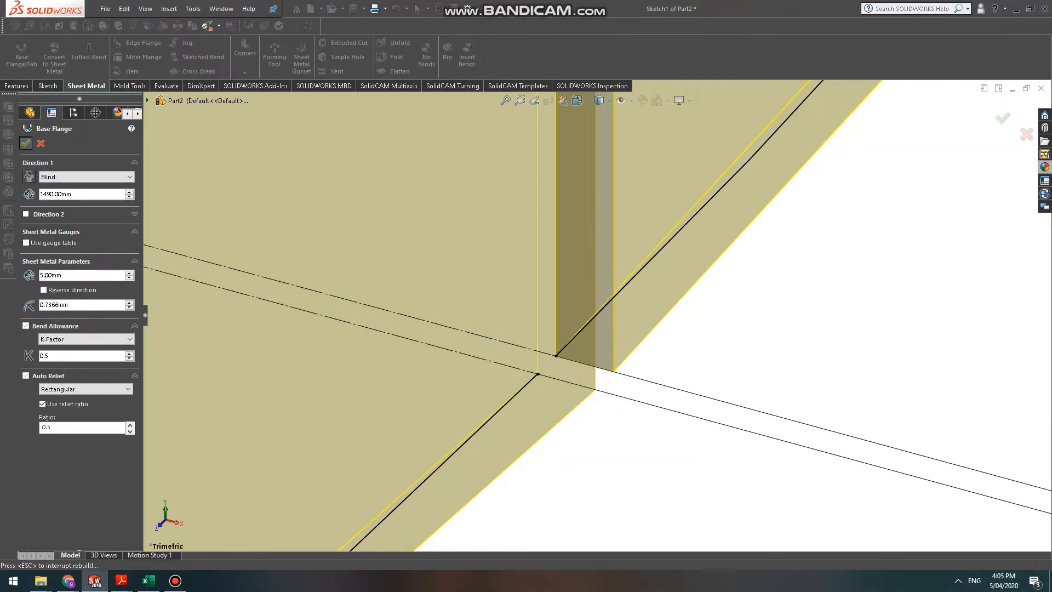
pyautogui.press('Return')
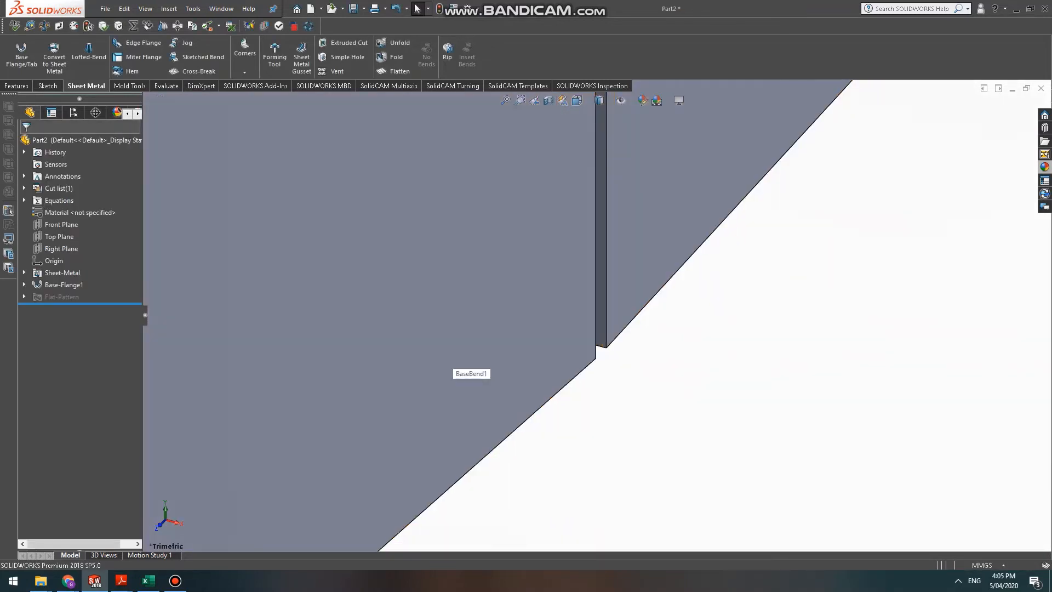
# Edit the base flange's sketch, set the circle's diameter to 2510 mm and exit the sketch.
pyautogui.click(24, 284)
pyautogui.click(69, 297)
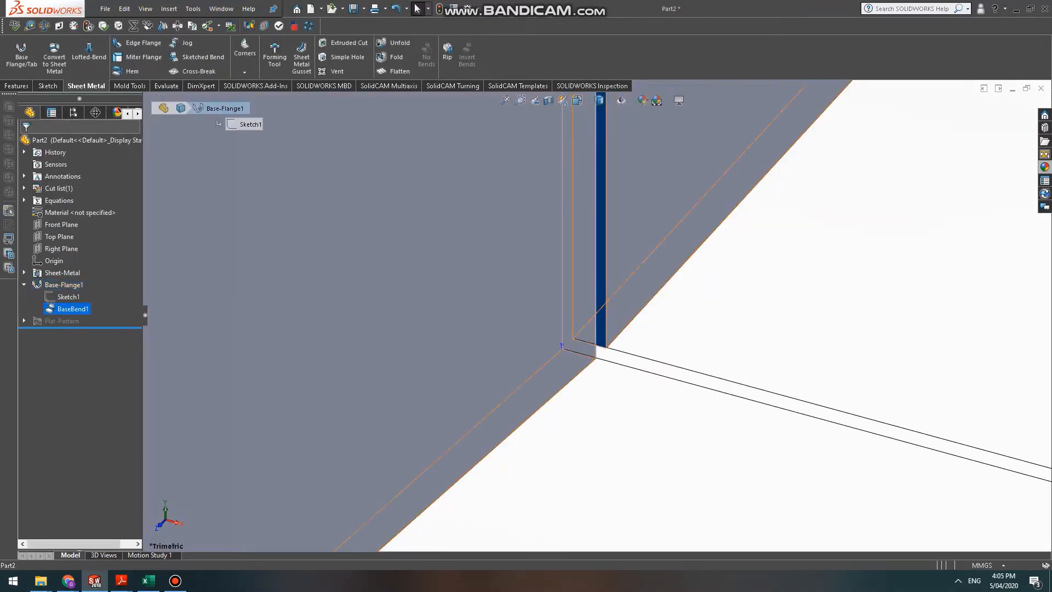
pyautogui.click(67, 266)
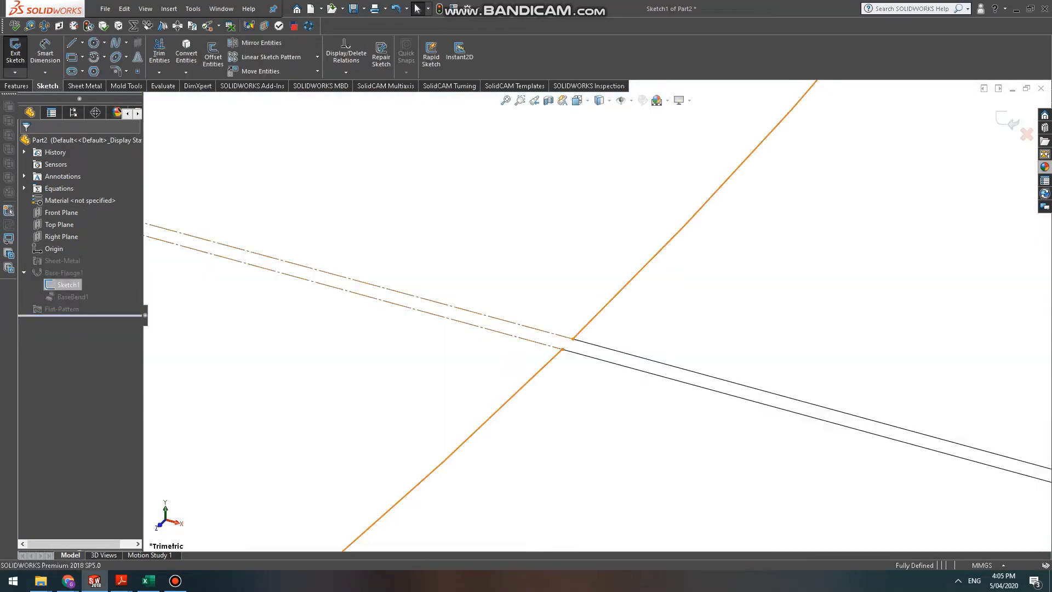
pyautogui.scroll(10, 705, 360)
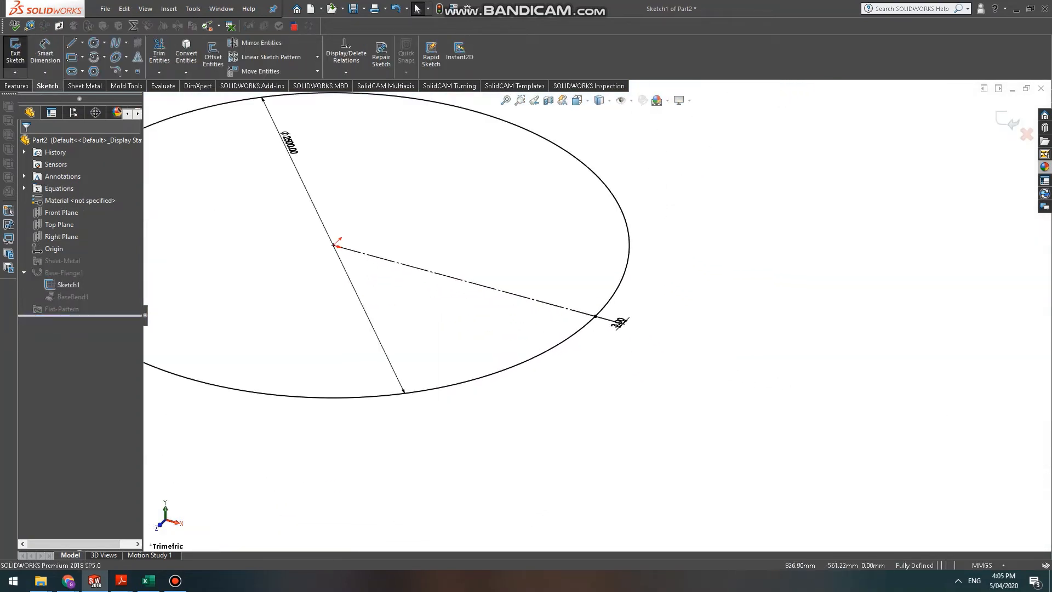
pyautogui.click(486, 239)
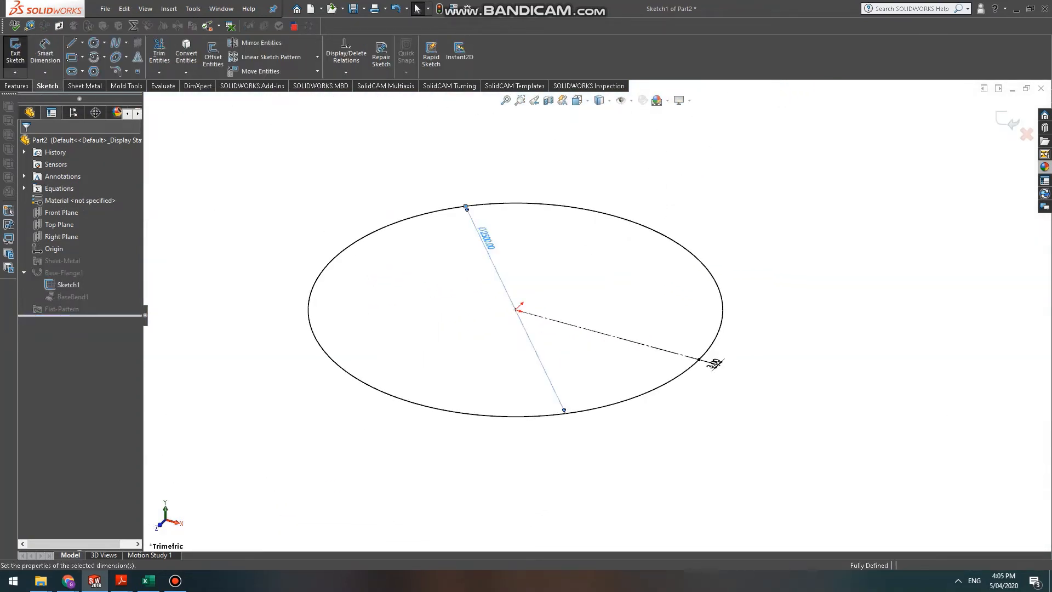
pyautogui.doubleClick(486, 238)
pyautogui.write('2')
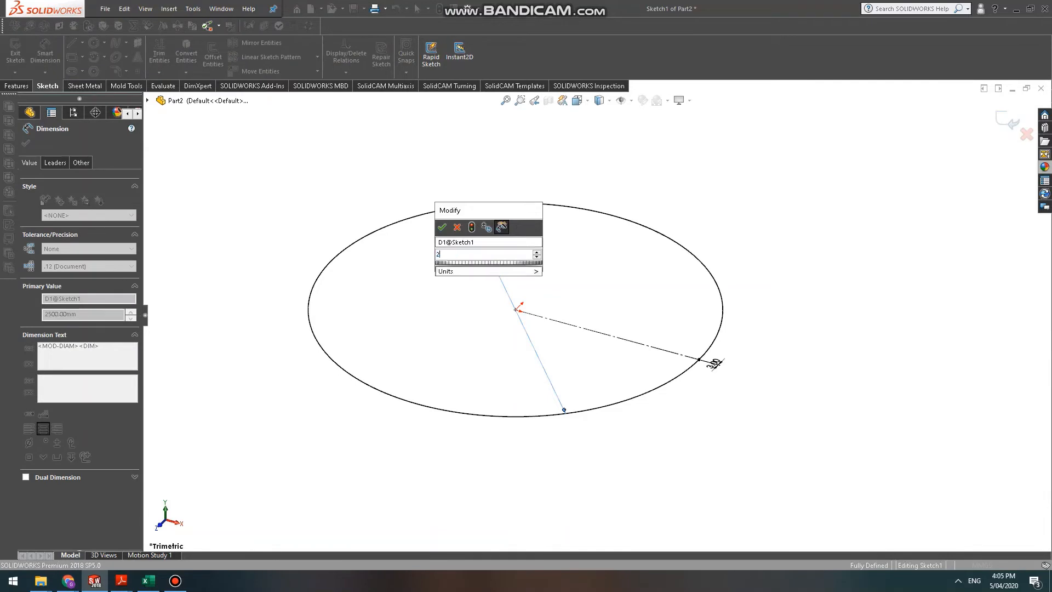
pyautogui.write('510')
pyautogui.press('Return')
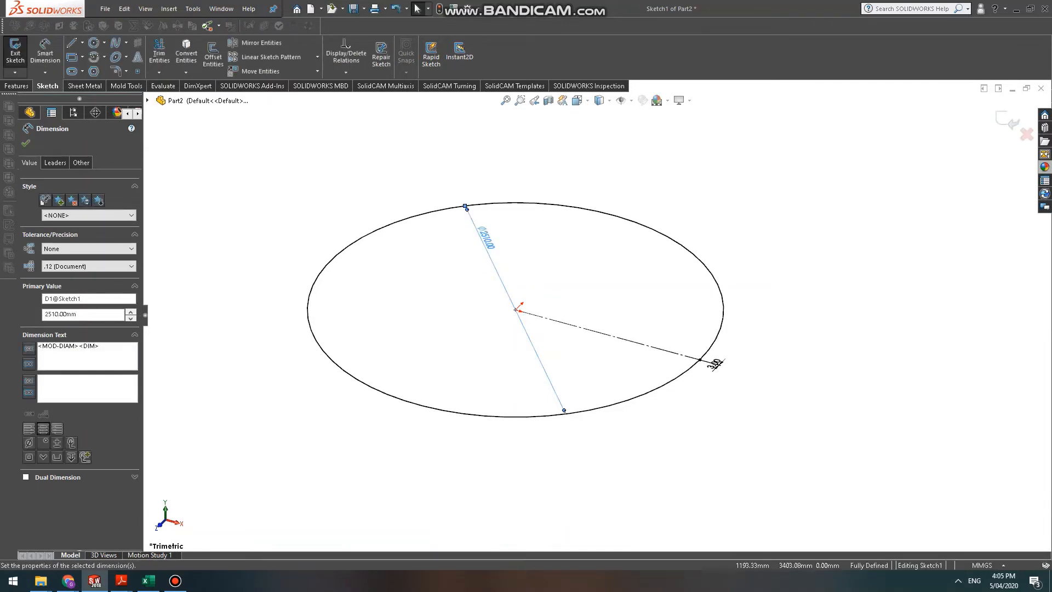
pyautogui.press('Escape')
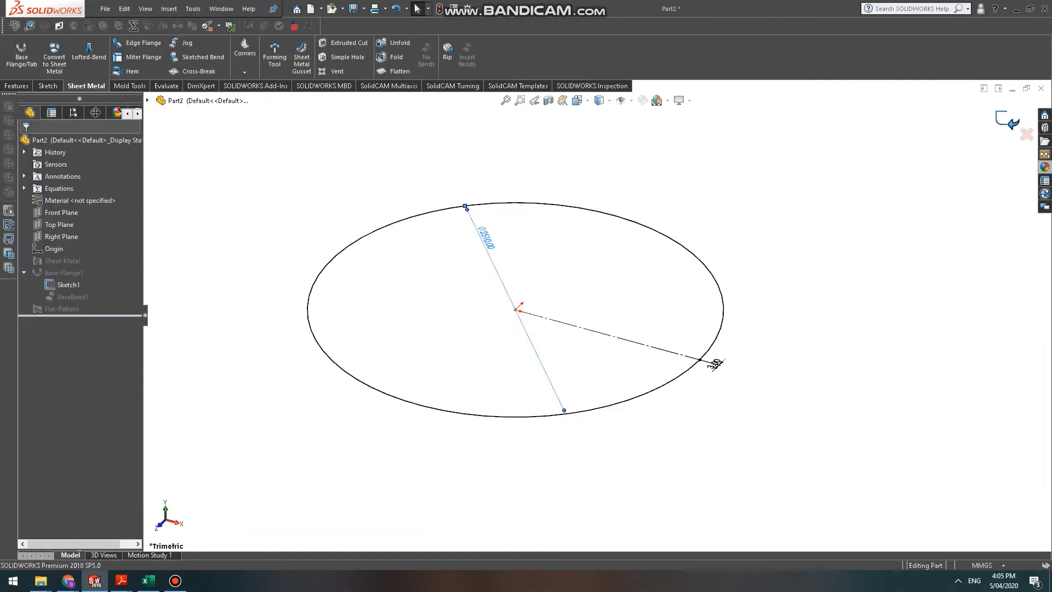
# Examine the rolled shell and the gap along its vertical seam from several angles and distances.
pyautogui.scroll(5, 581, 211)
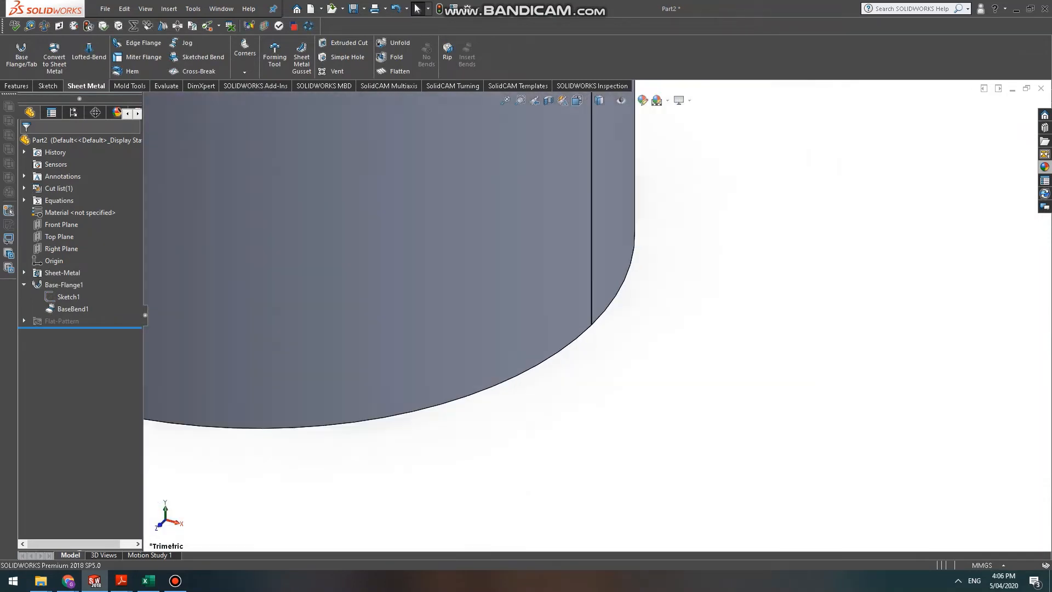
pyautogui.scroll(-3, 580, 211)
pyautogui.scroll(-2, 581, 211)
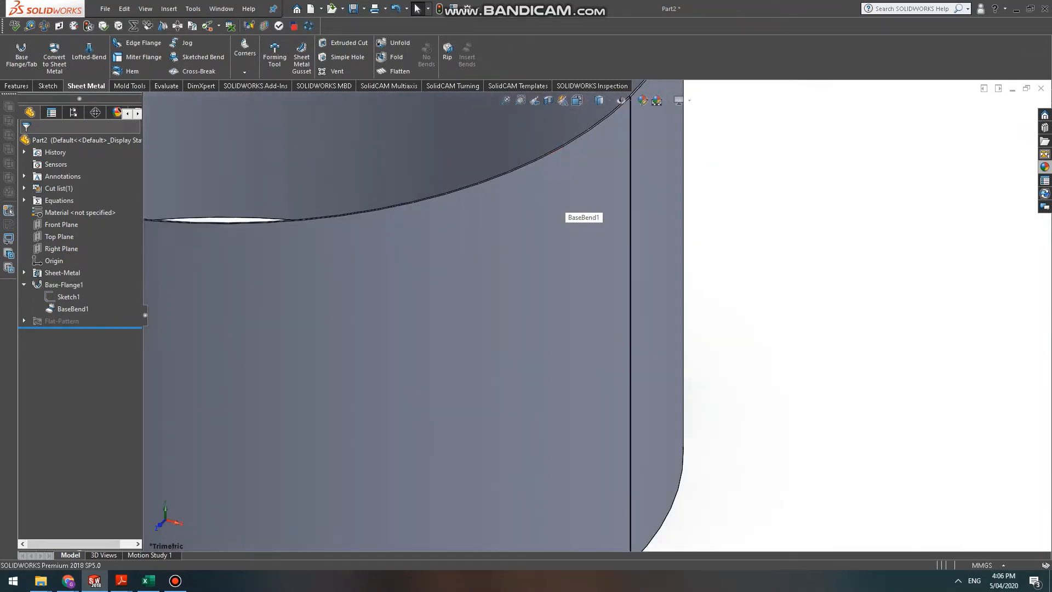
pyautogui.scroll(4, 575, 250)
pyautogui.moveTo(575, 249); pyautogui.dragTo(614, 241, button='middle')
pyautogui.scroll(-3, 614, 241)
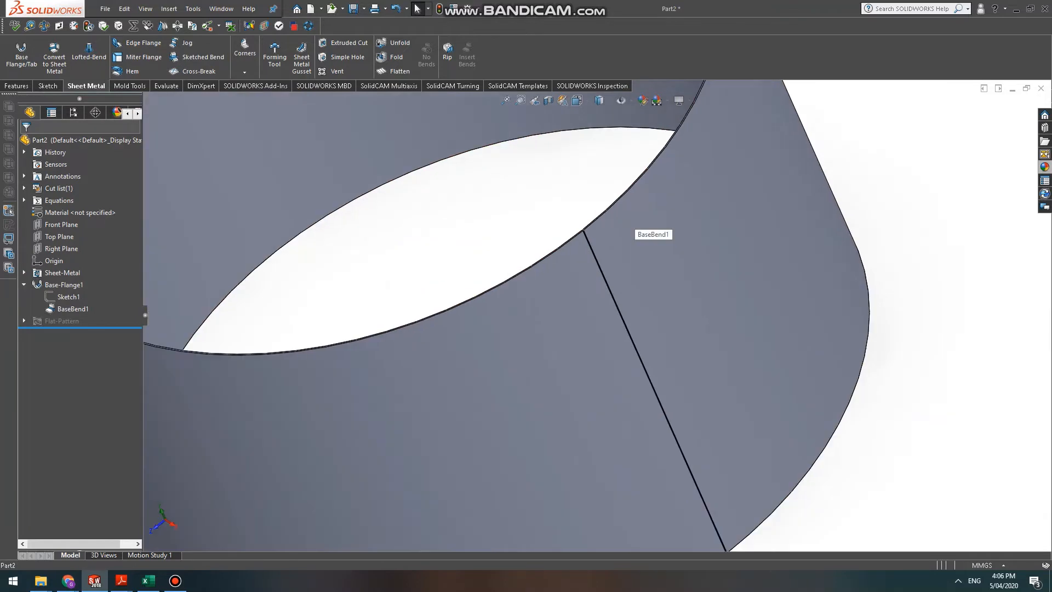
pyautogui.scroll(1, 649, 227)
pyautogui.scroll(2, 649, 227)
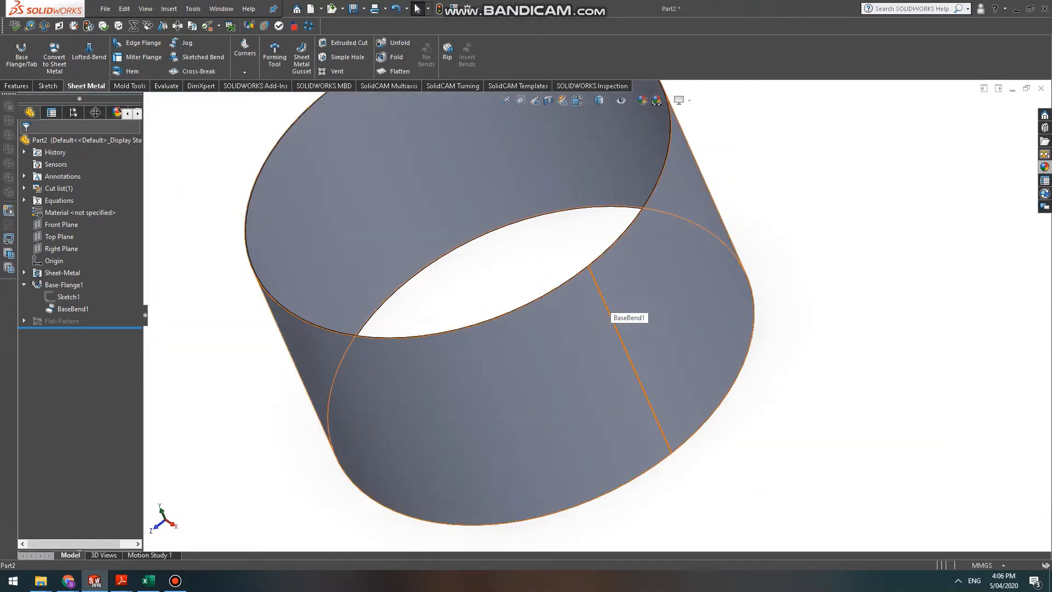
pyautogui.scroll(-5, 592, 260)
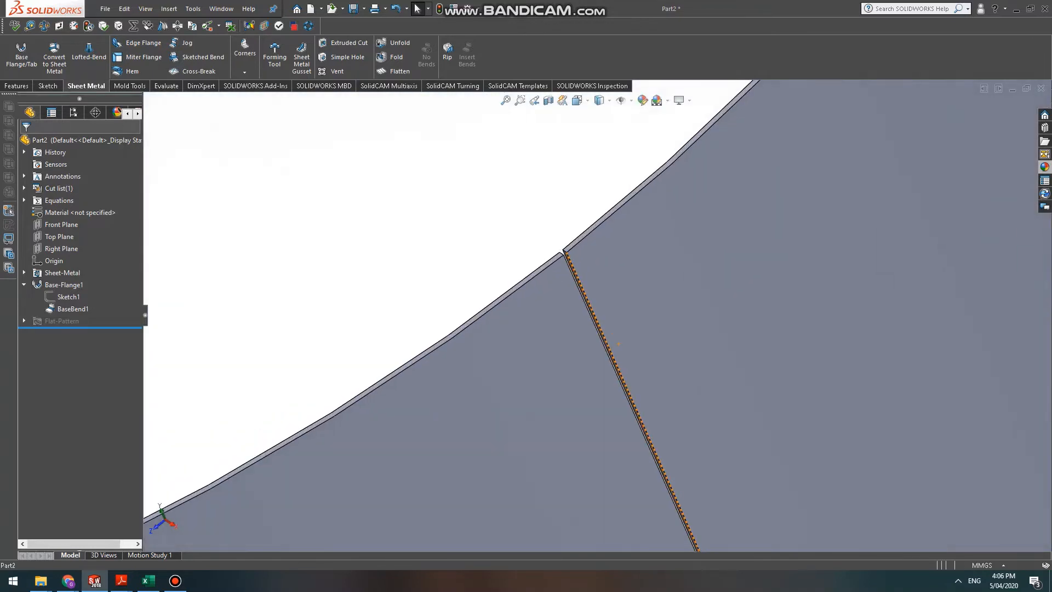
pyautogui.scroll(5, 602, 331)
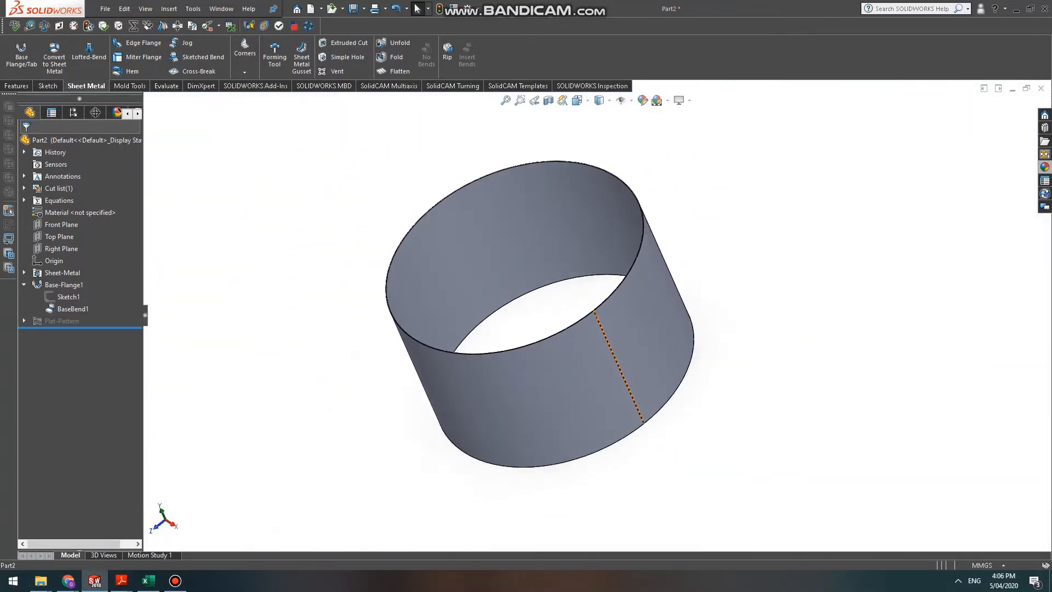
pyautogui.moveTo(602, 331); pyautogui.dragTo(542, 337, button='middle')
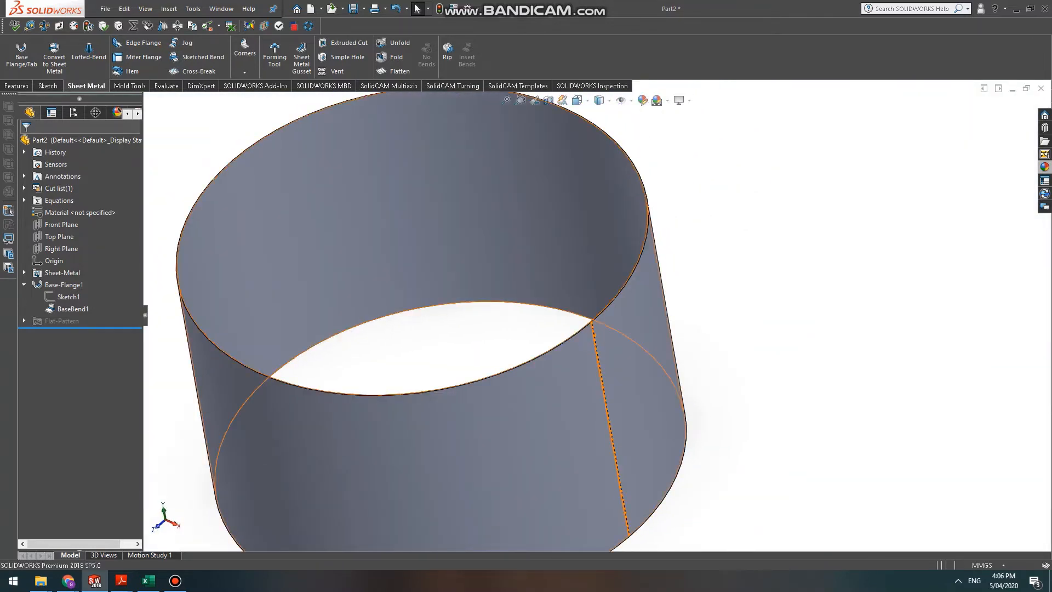
pyautogui.scroll(3, 592, 318)
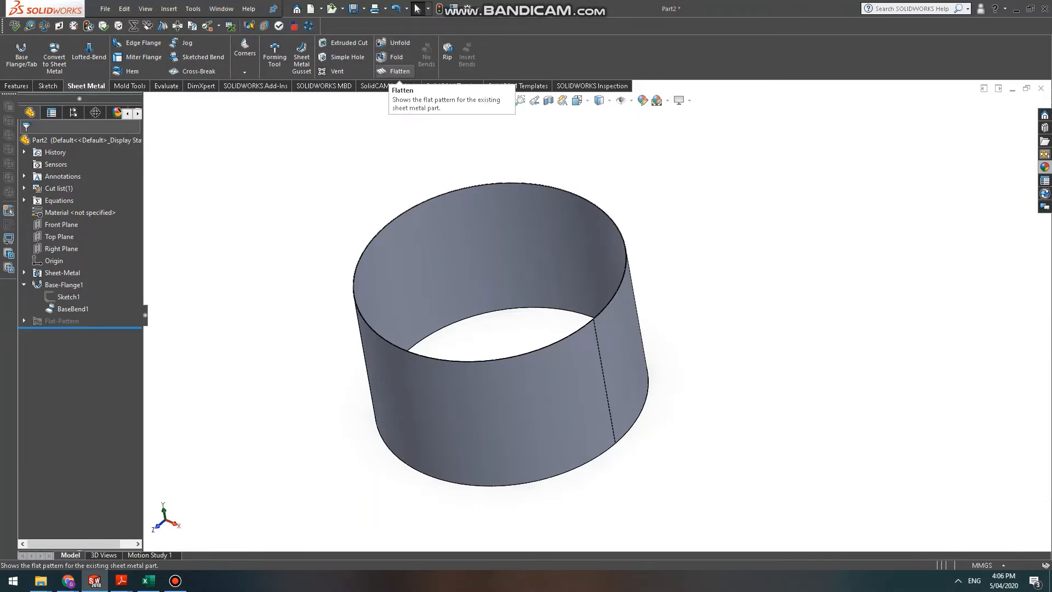
# Flatten the shell to view its flat pattern in the Right view, and return it to its rolled form.
pyautogui.click(394, 44)
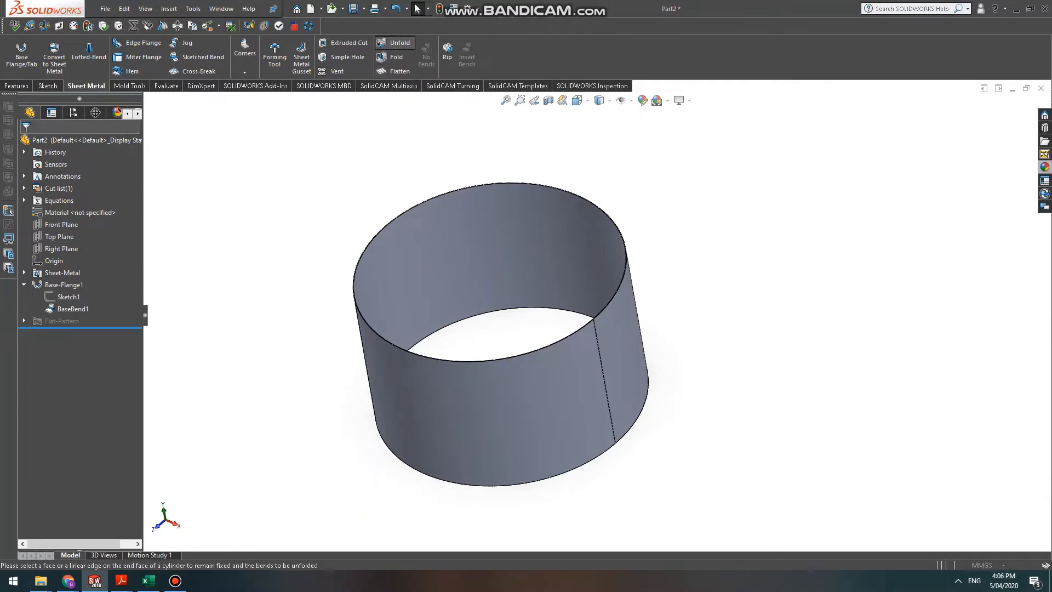
pyautogui.press('Escape')
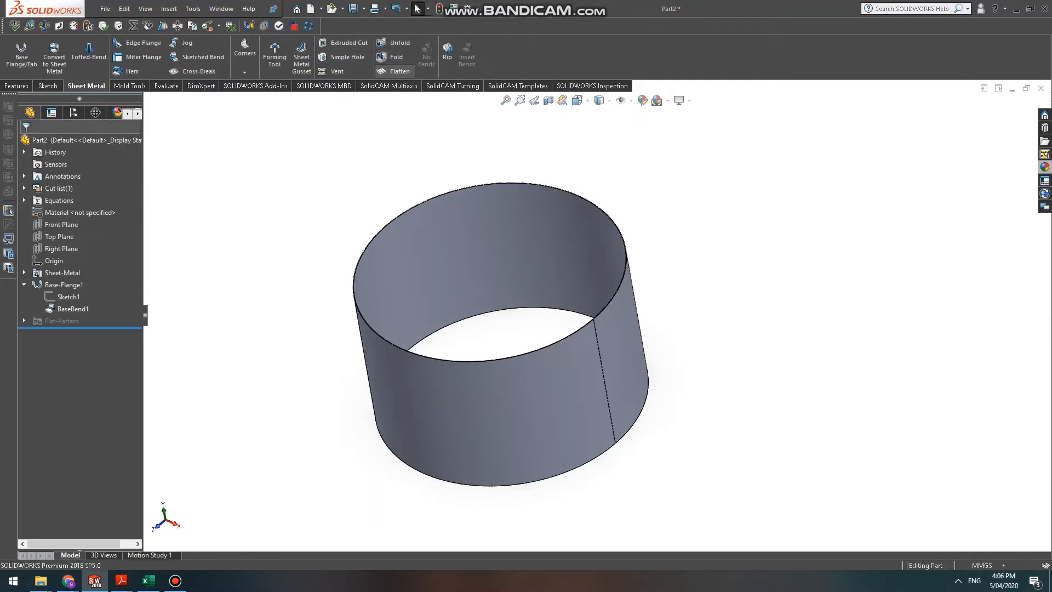
pyautogui.click(396, 71)
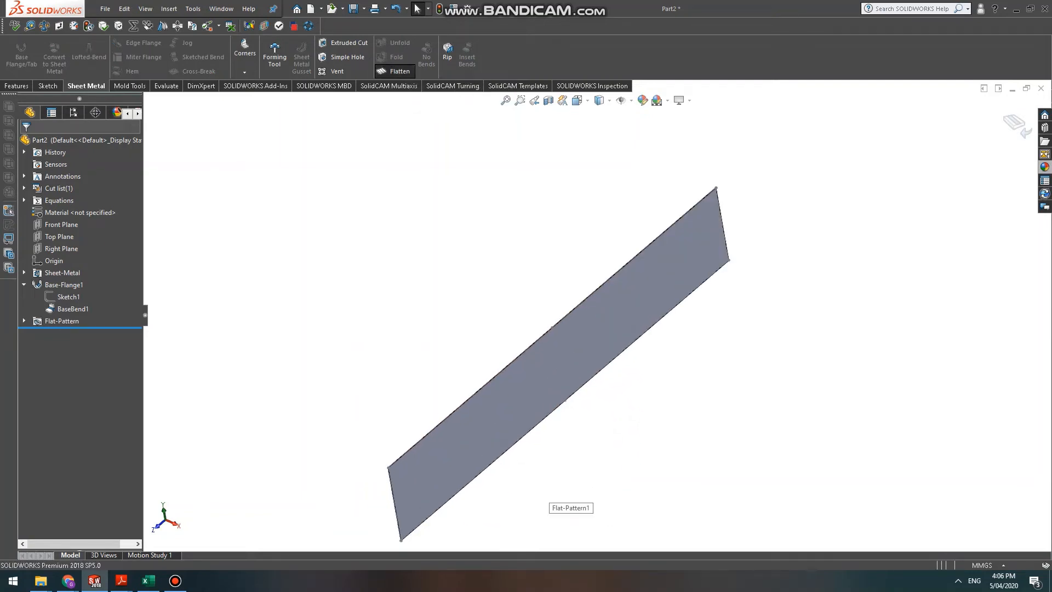
pyautogui.click(577, 100)
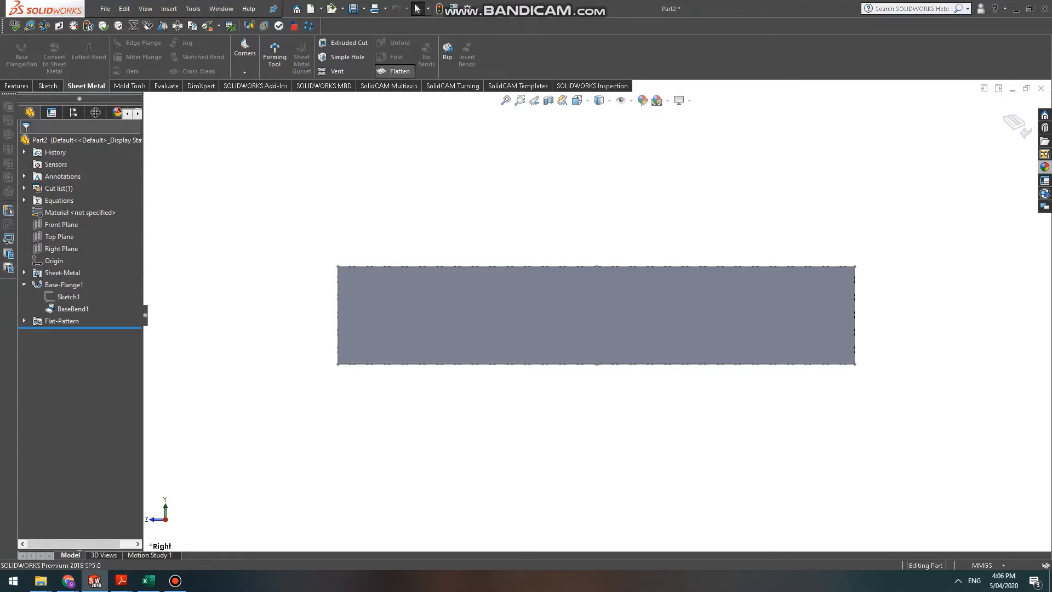
pyautogui.click(393, 71)
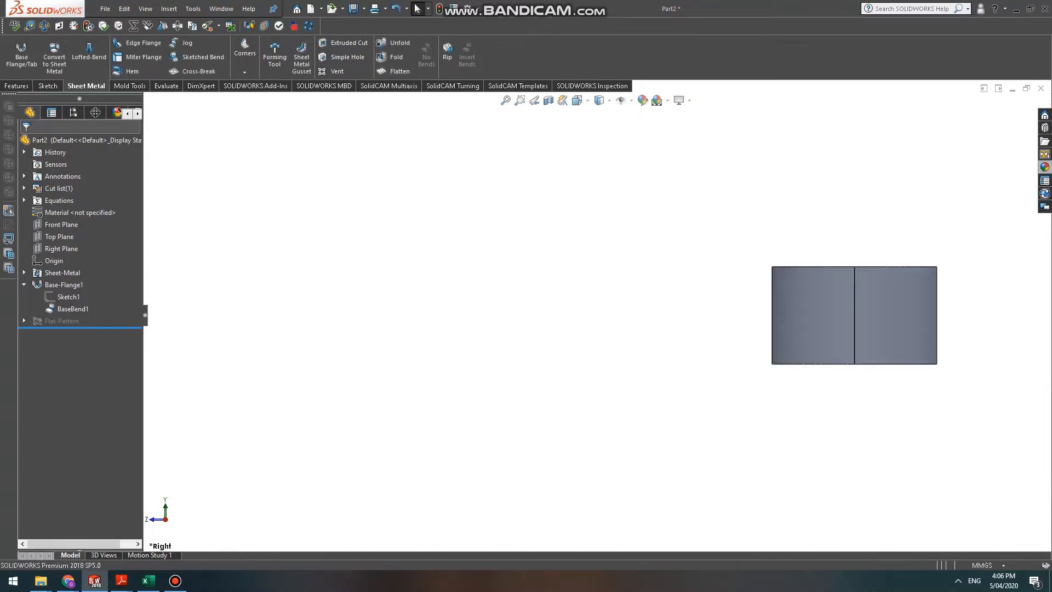
# View the flattened plate in SOLIDWORKS and switch to YouTube to open the "Plasma cutting steel" video from the search results.
pyautogui.scroll(-10, 876, 307)
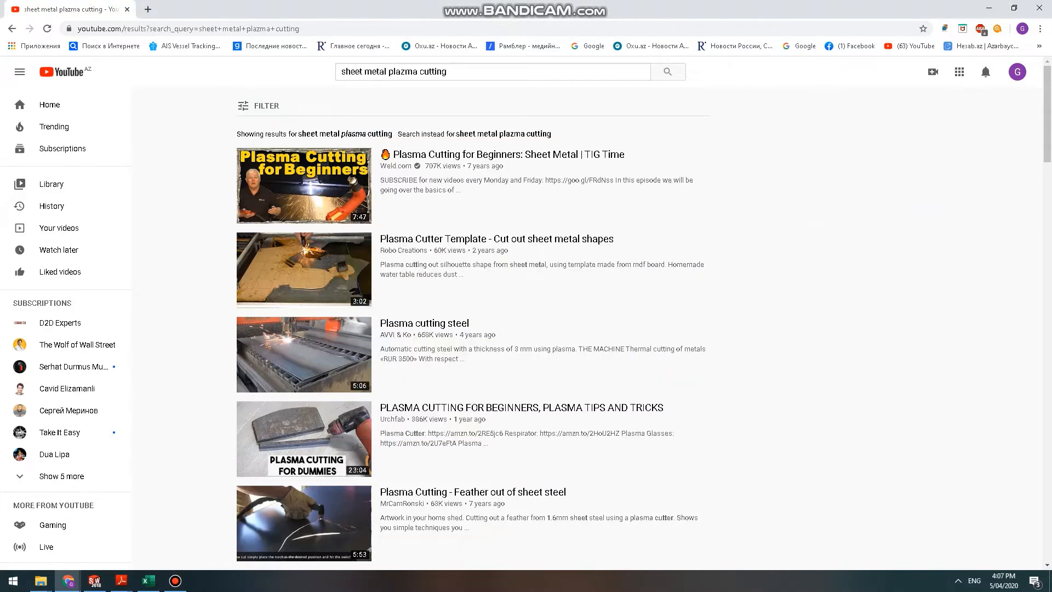
pyautogui.click(94, 580)
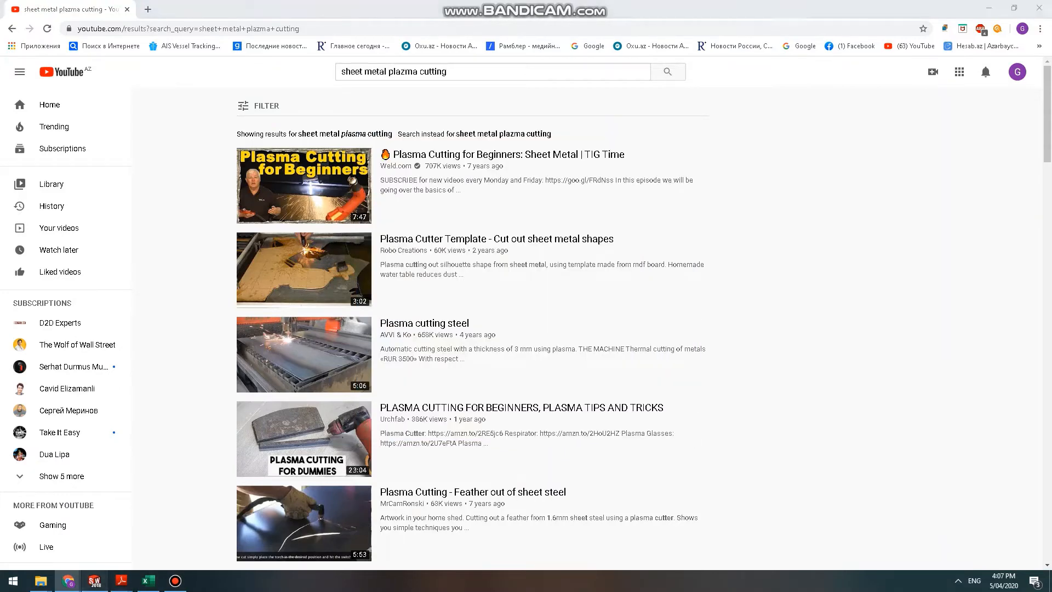
pyautogui.scroll(3, 587, 320)
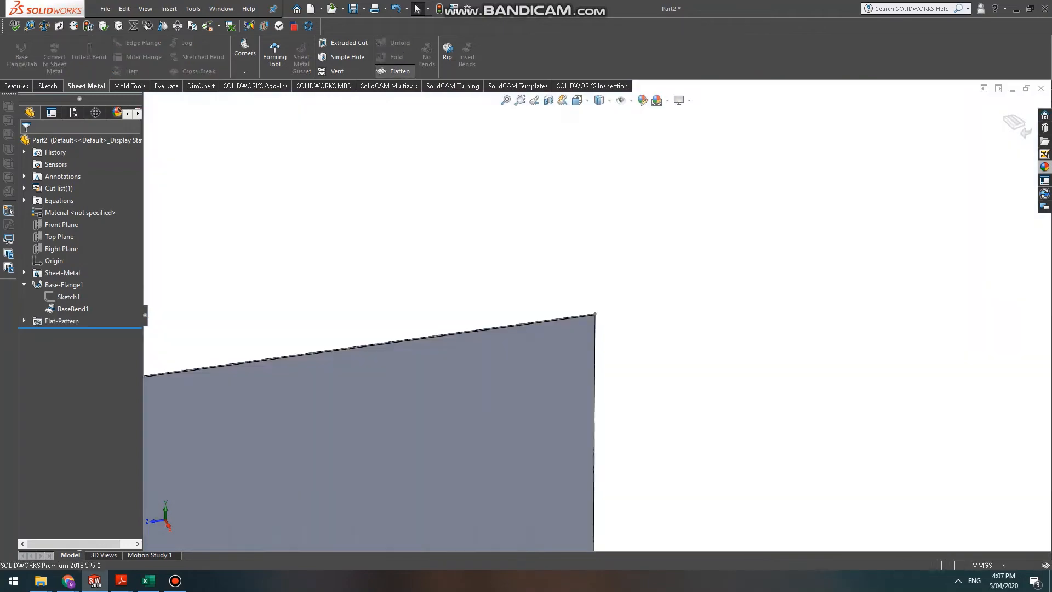
pyautogui.hotkey('alt', 'Tab')
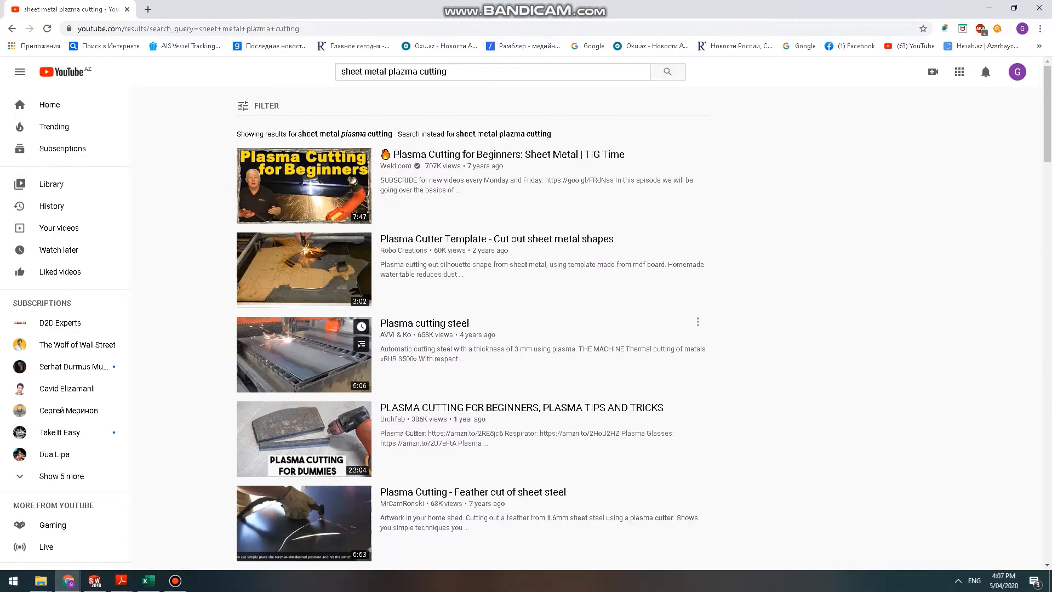
pyautogui.click(304, 354)
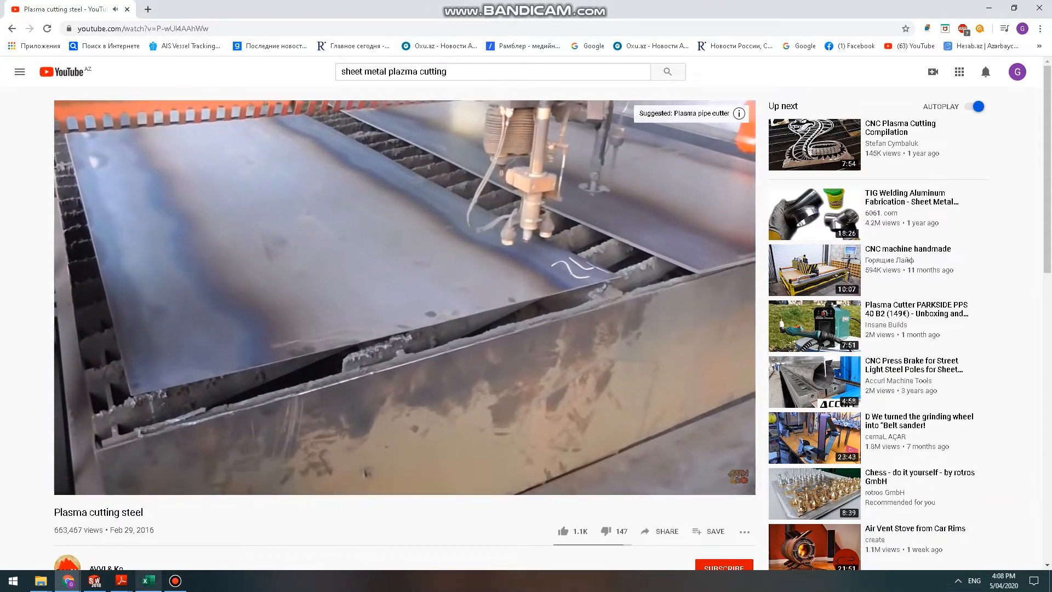
# Compare the flat plate in SOLIDWORKS with the plasma cutting video, watch the cutting full screen, and pause it.
pyautogui.click(94, 581)
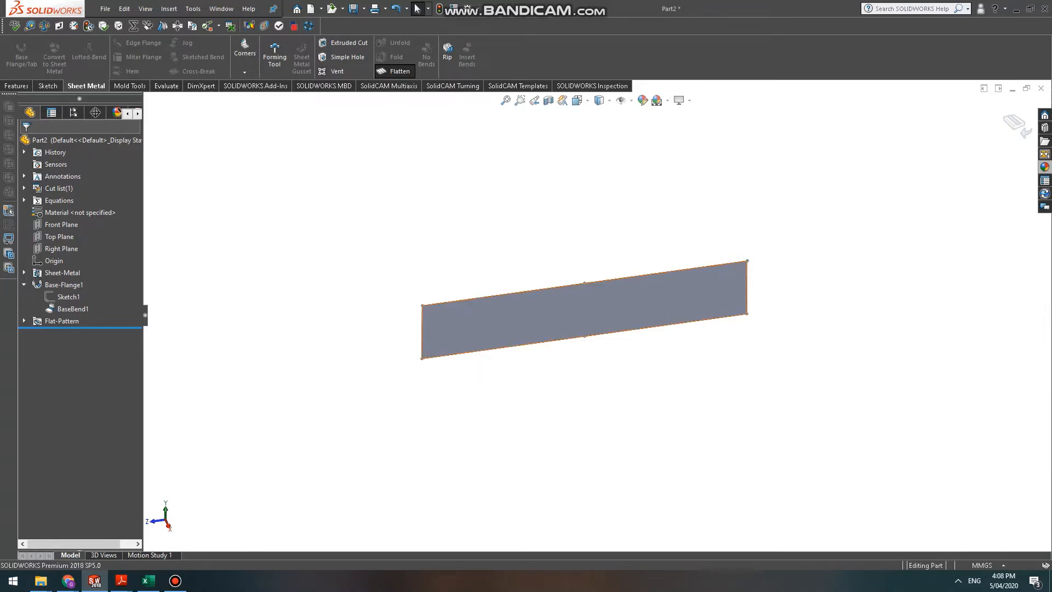
pyautogui.hotkey('alt', 'Tab')
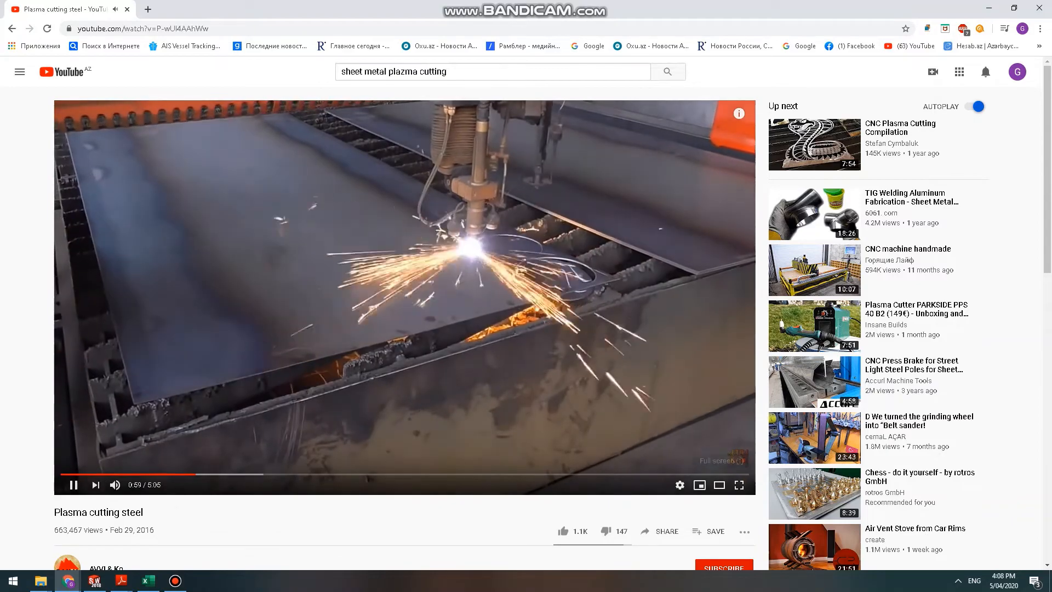
pyautogui.click(739, 485)
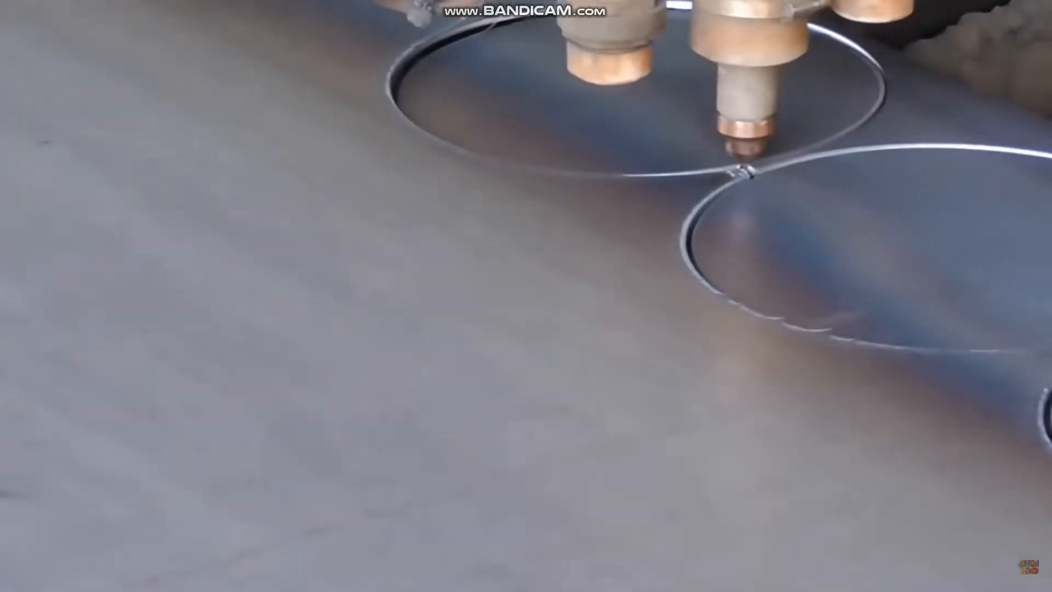
pyautogui.press('Escape')
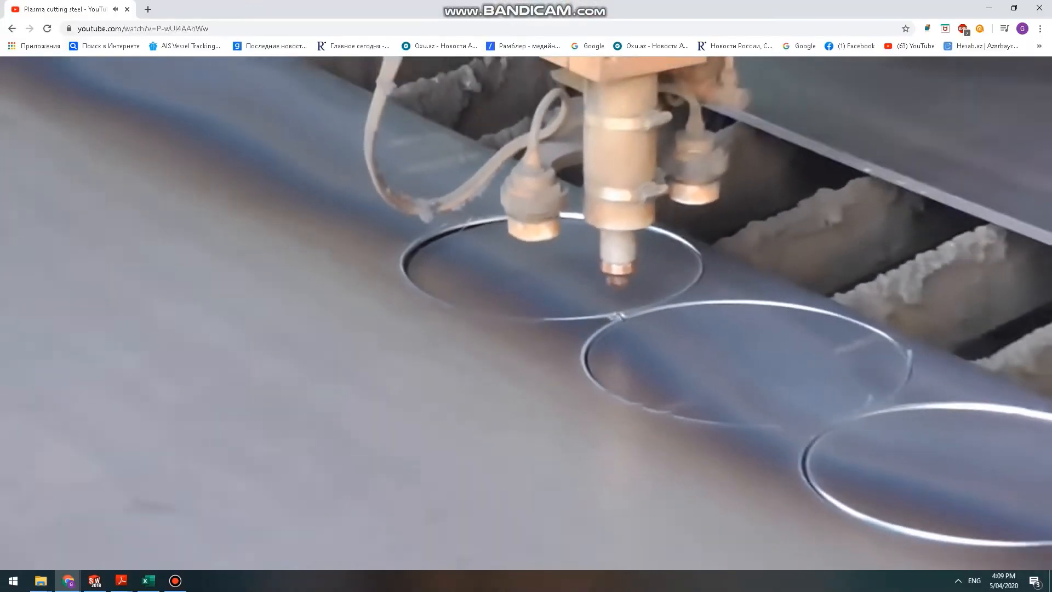
pyautogui.press('space')
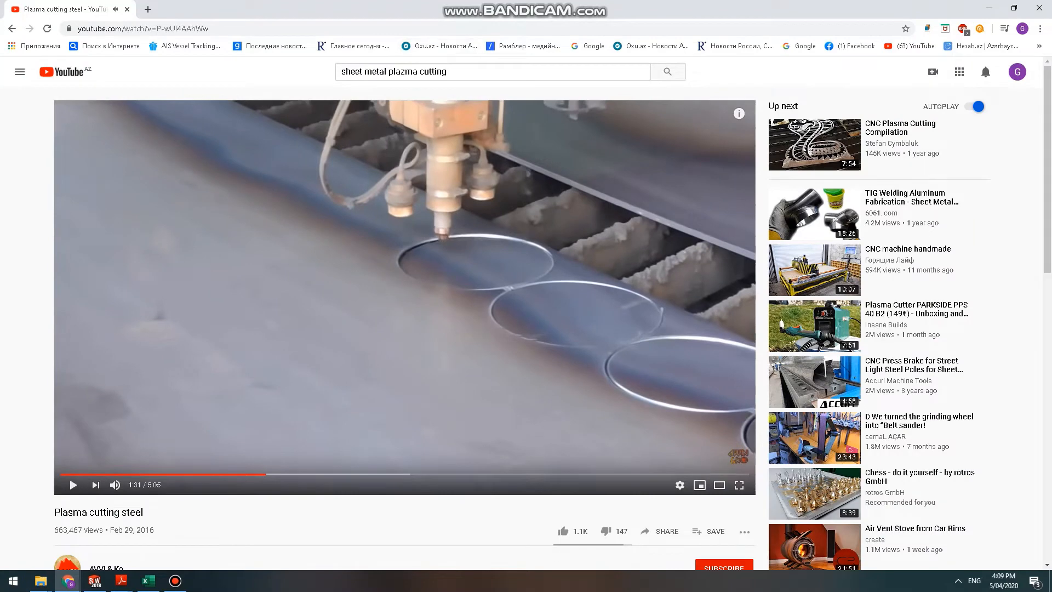
# Search YouTube for "sheet metal bending" and look through the results.
pyautogui.press('BackSpace')
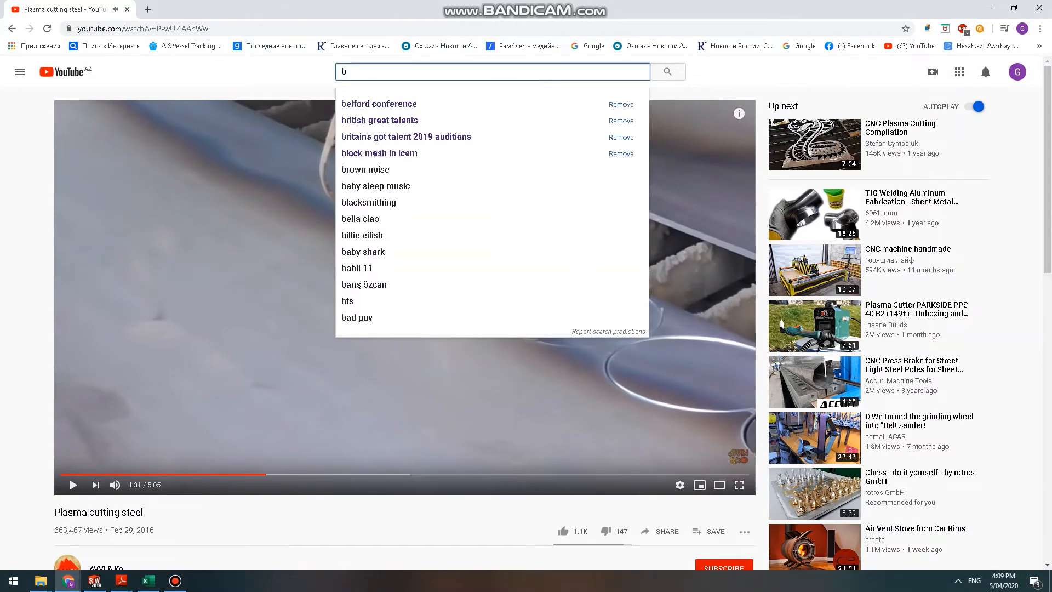
pyautogui.write('shee')
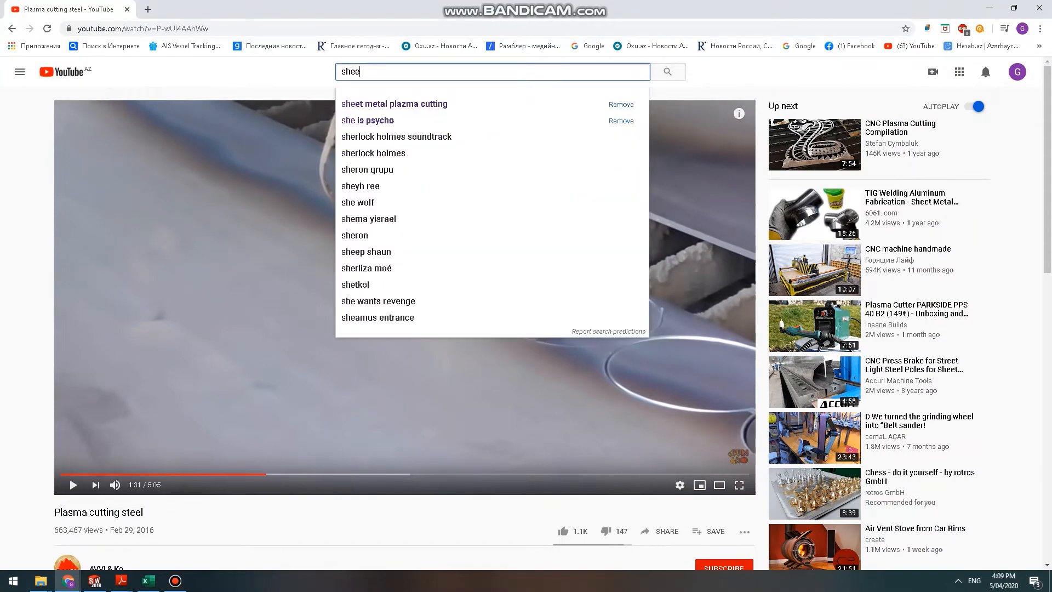
pyautogui.write('t metal bending')
pyautogui.press('Return')
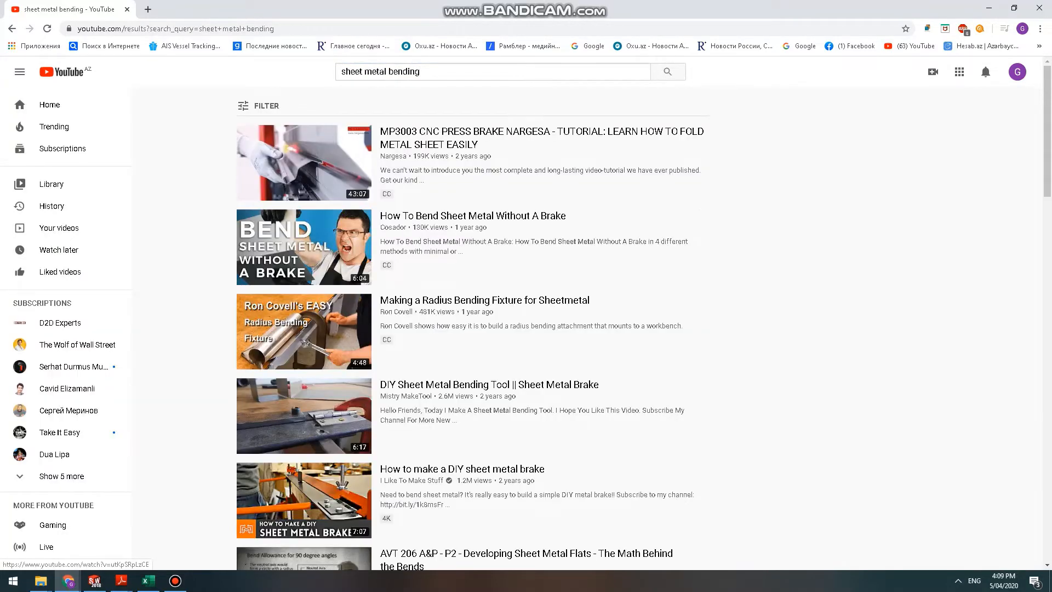
pyautogui.scroll(-12, 304, 332)
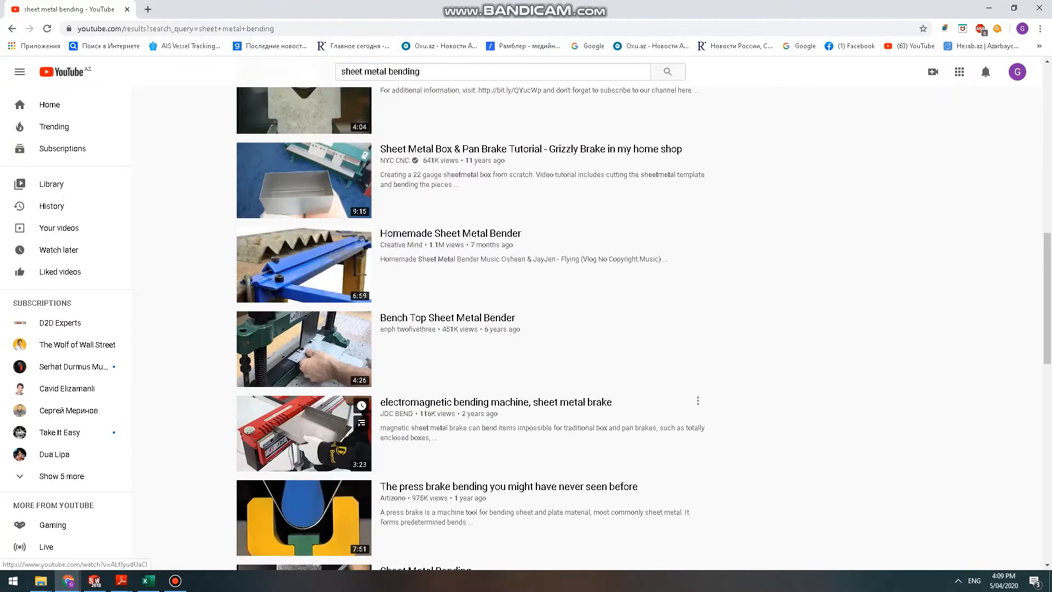
pyautogui.scroll(12, 304, 246)
# Search YouTube for "rolling bending" and open the "Bending technology at Kersten Europe - Plate rolling" video.
pyautogui.write('/')
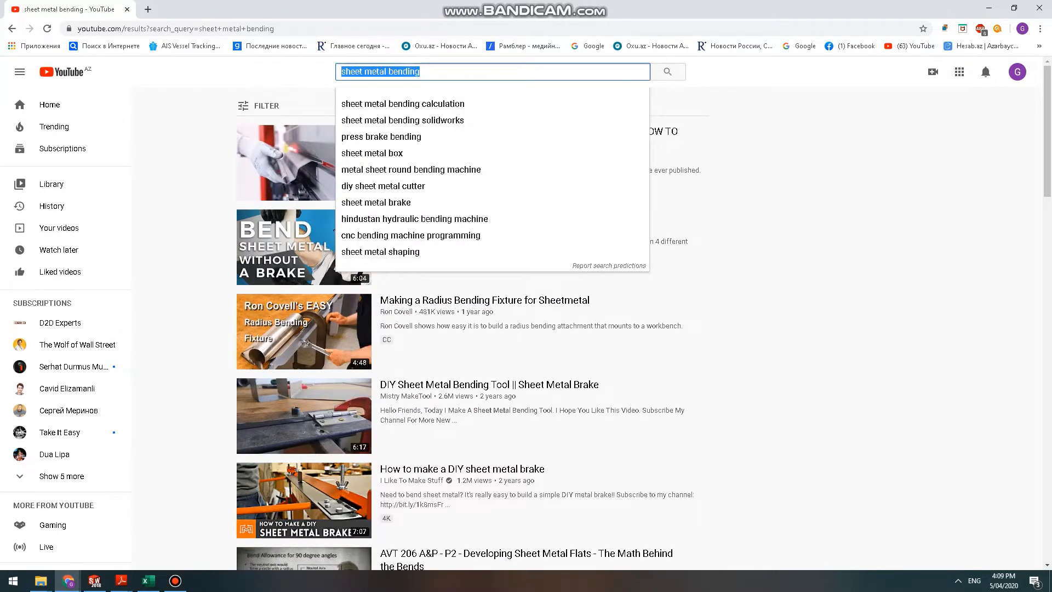
pyautogui.write('rolling bendin')
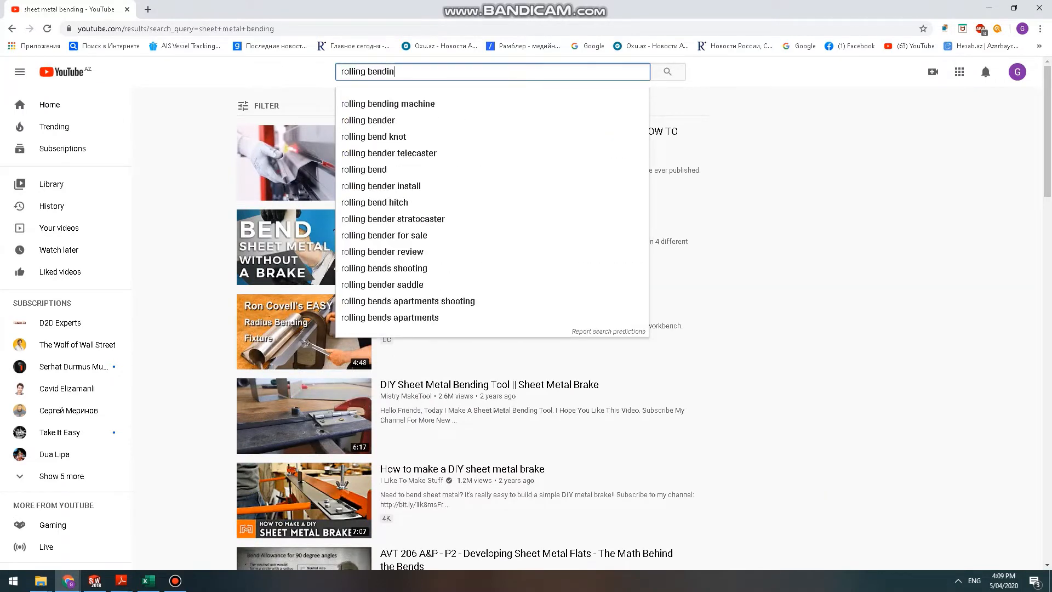
pyautogui.write('g')
pyautogui.press('Return')
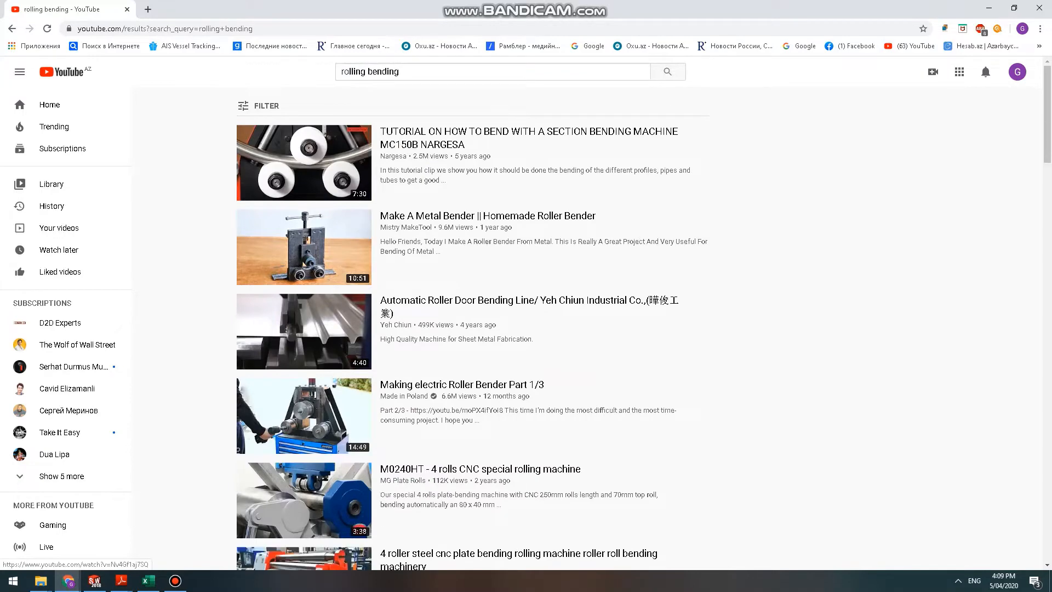
pyautogui.scroll(-6, 548, 246)
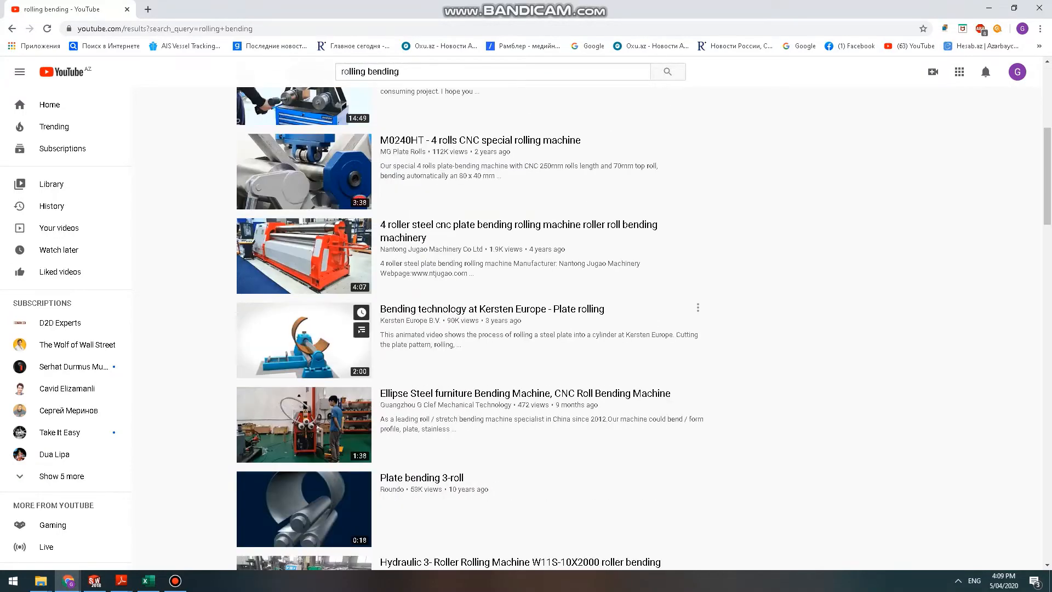
pyautogui.click(304, 342)
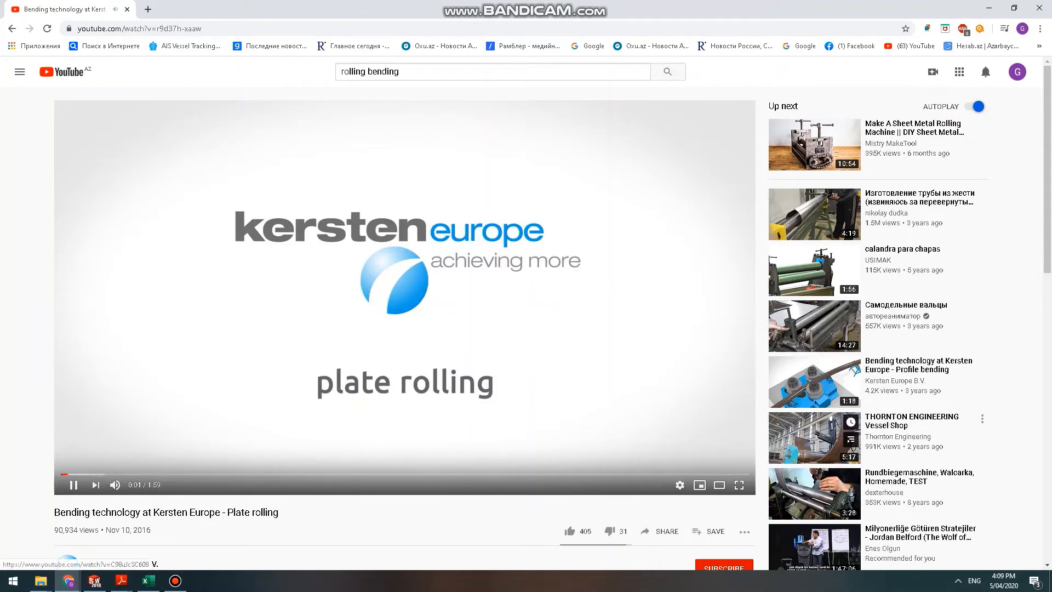
# Open the "THORNTON ENGINEERING Vessel Shop" video and skip through its fabrication and welding scenes.
pyautogui.click(814, 437)
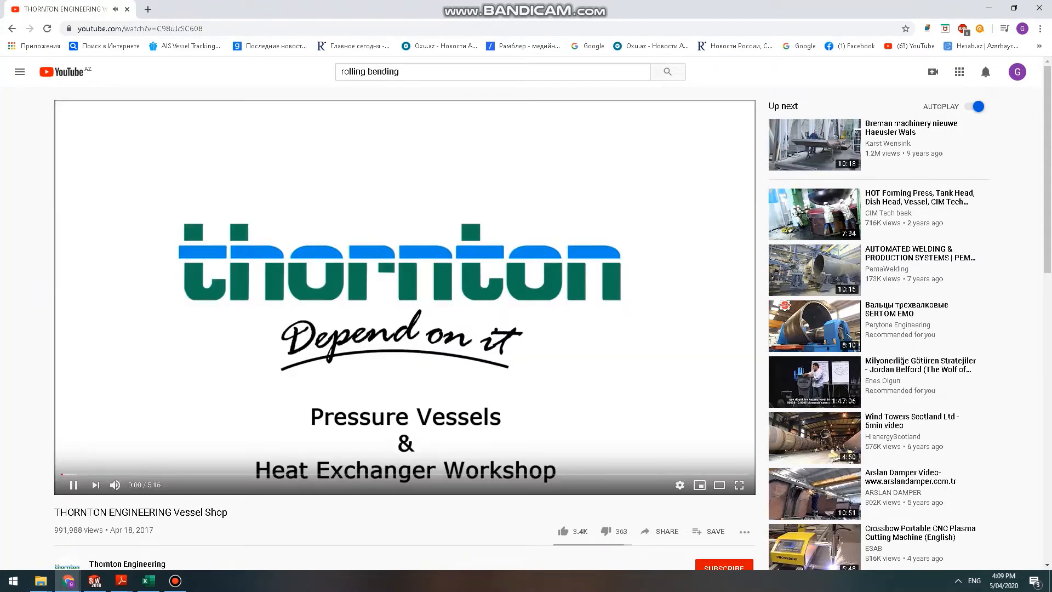
pyautogui.click(78, 474)
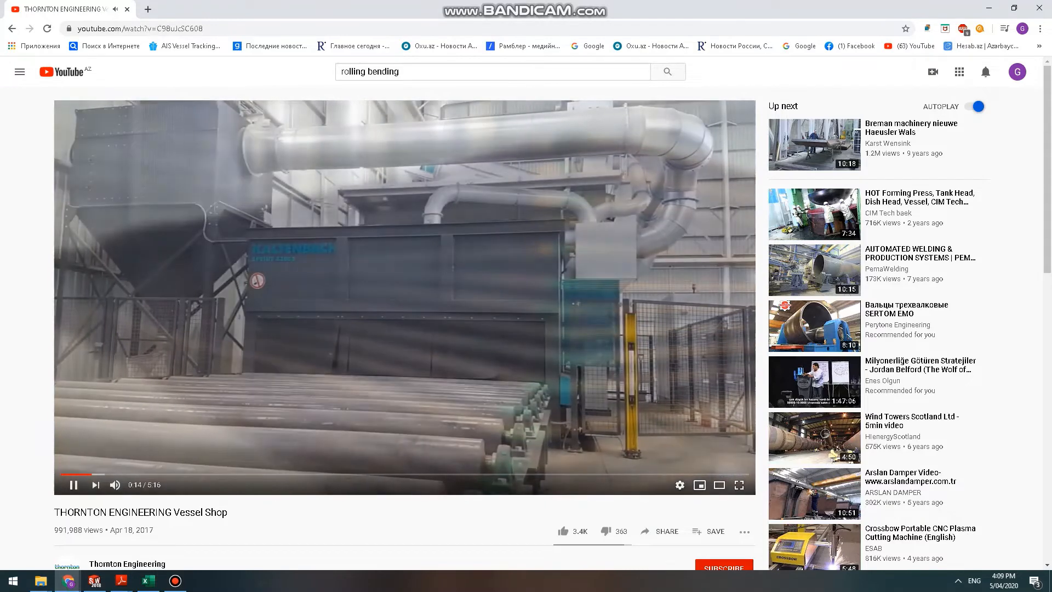
pyautogui.click(105, 474)
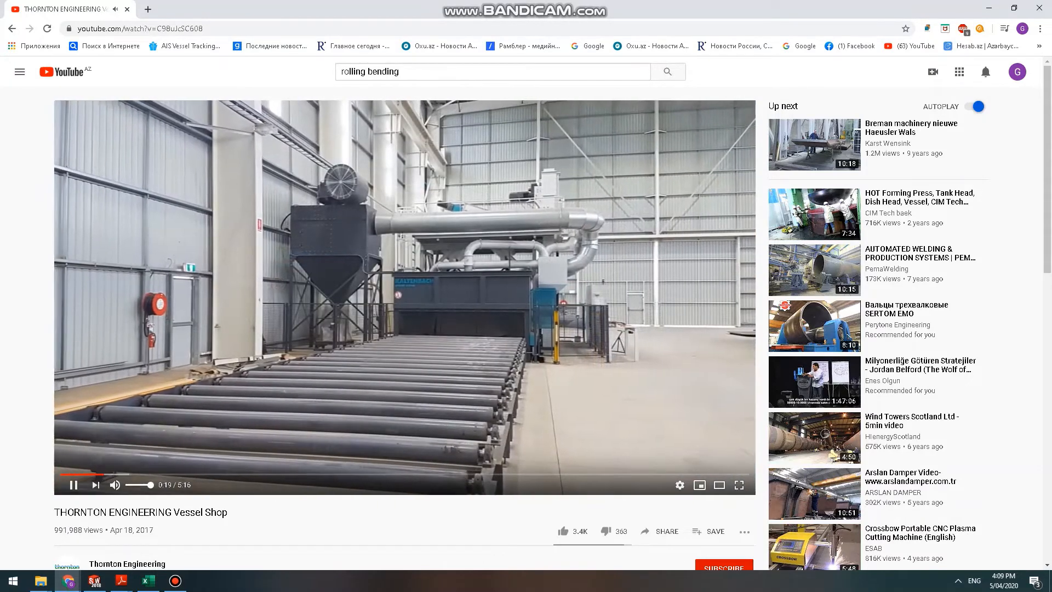
pyautogui.click(135, 474)
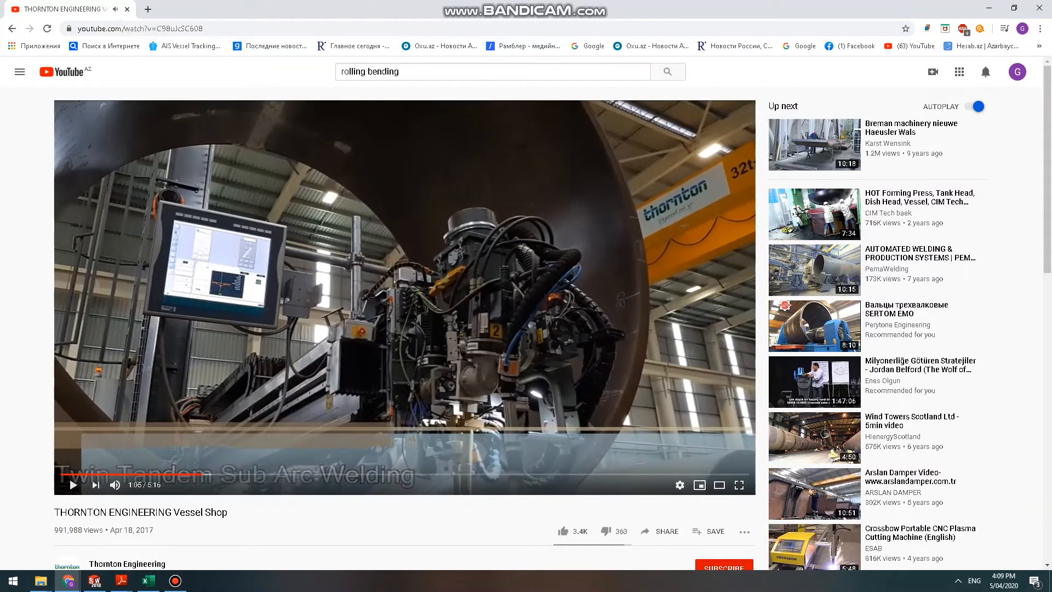
pyautogui.click(266, 474)
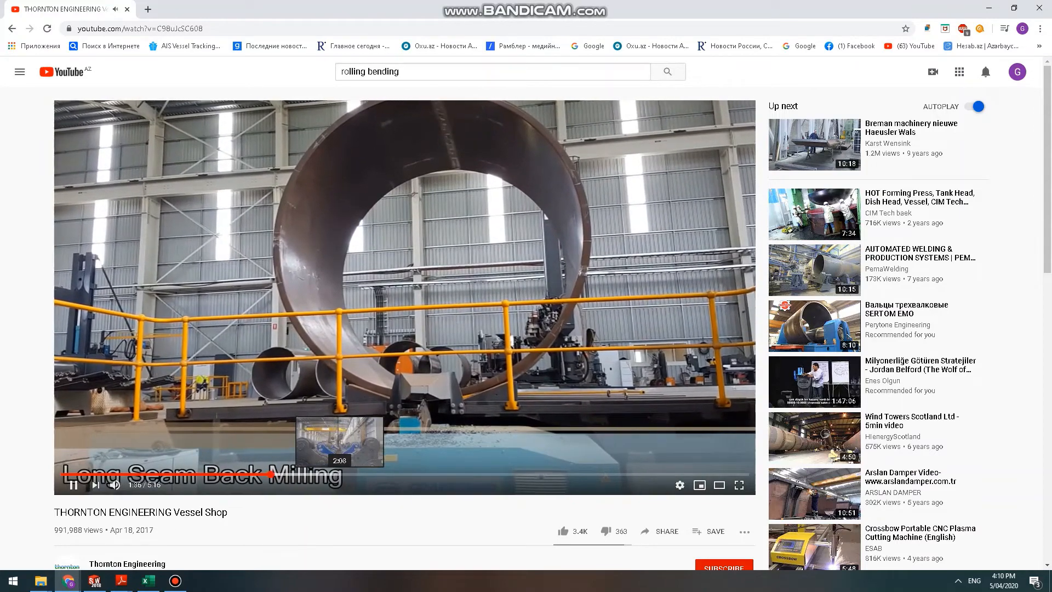
pyautogui.click(339, 474)
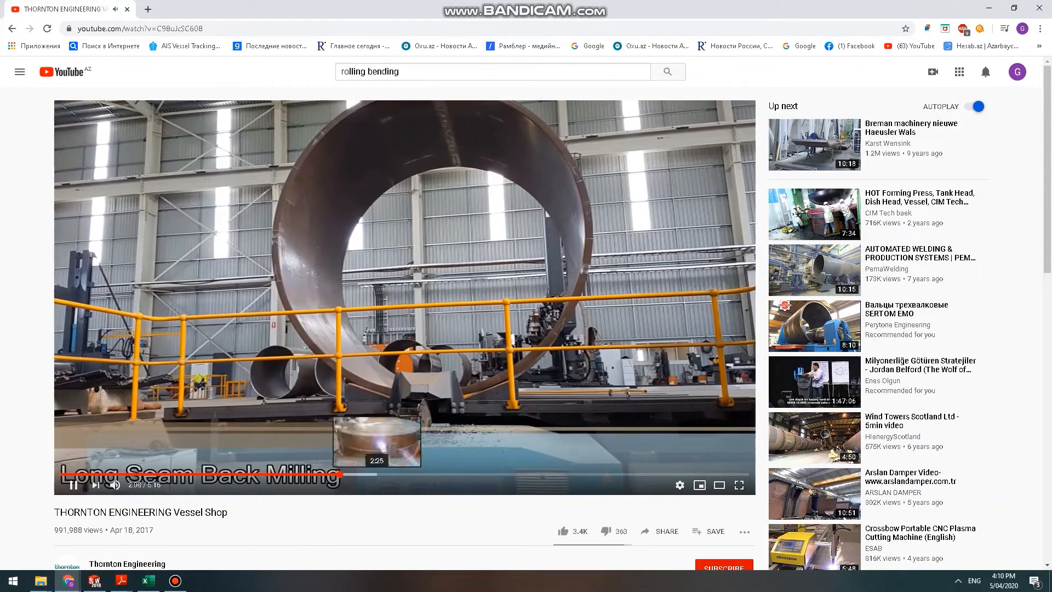
pyautogui.click(399, 474)
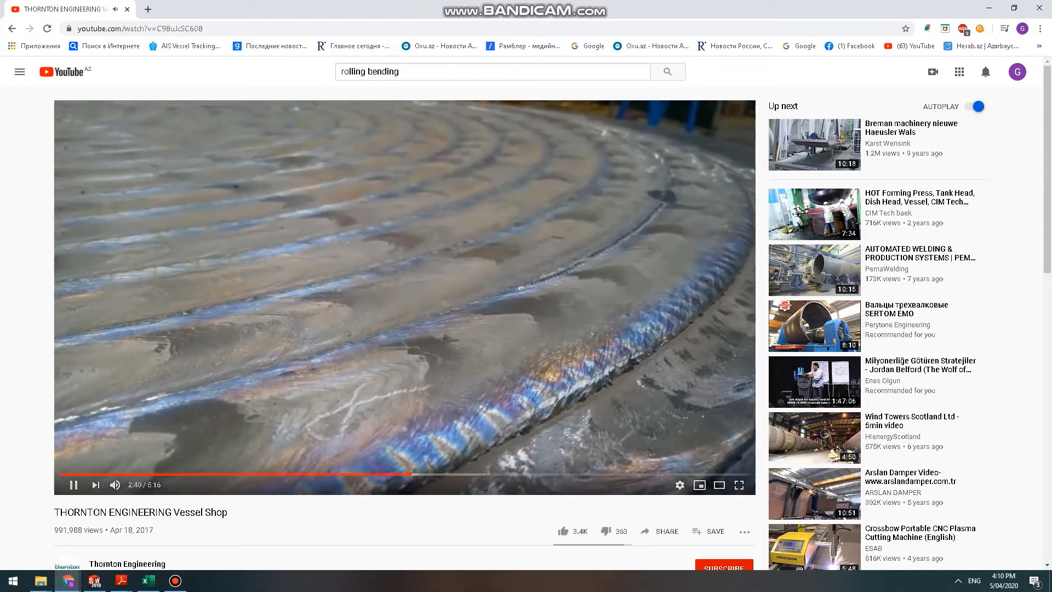
# Return to the Kersten Europe plate rolling video, pause it, and switch to SOLIDWORKS to inspect the rolled shell's seam up close.
pyautogui.hotkey('alt', 'Tab')
pyautogui.hotkey('alt', 'Tab')
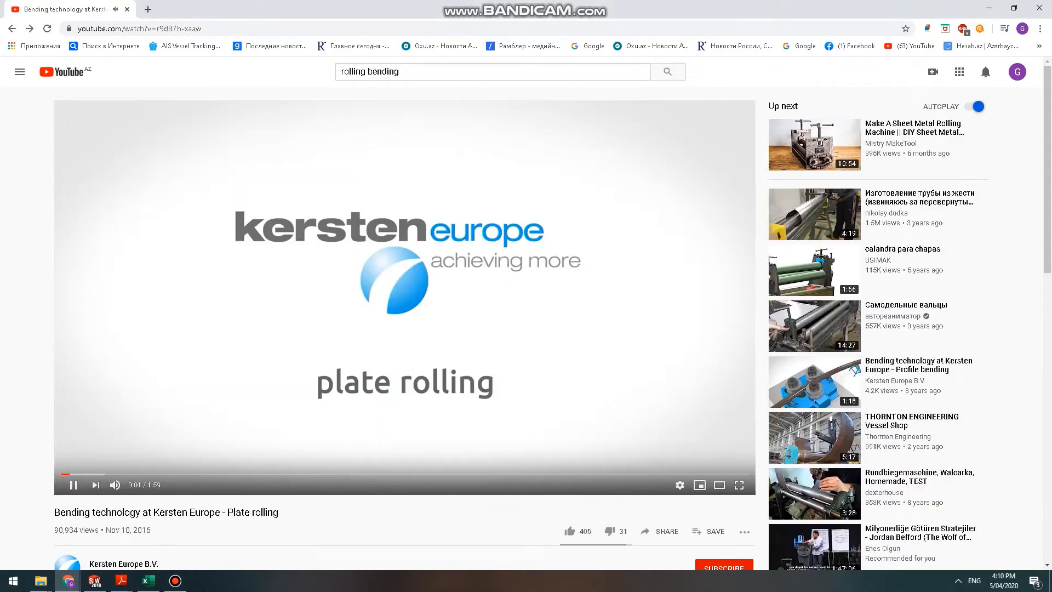
pyautogui.press('space')
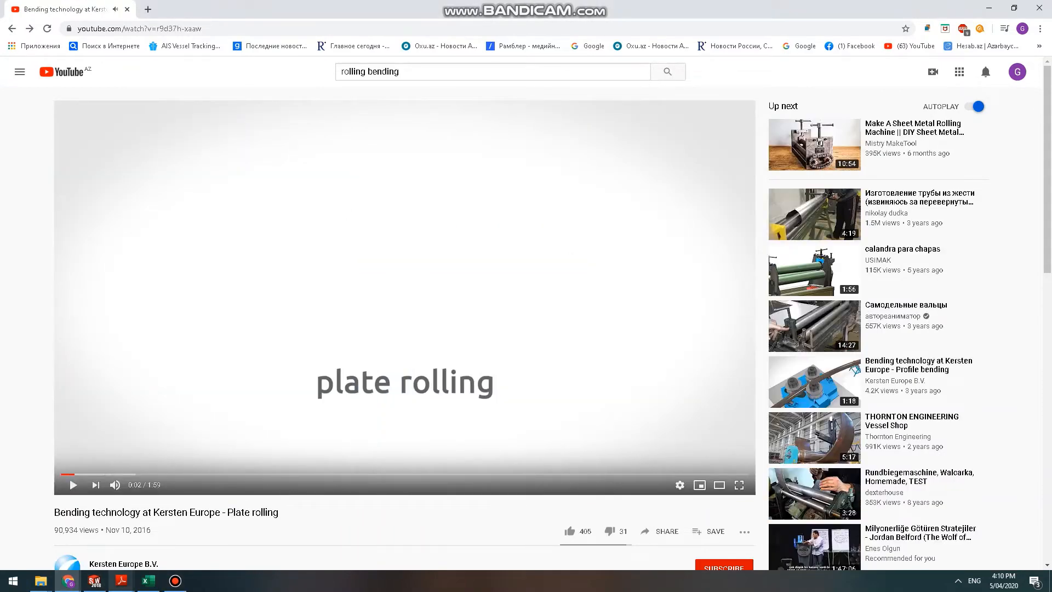
pyautogui.hotkey('alt', 'Tab')
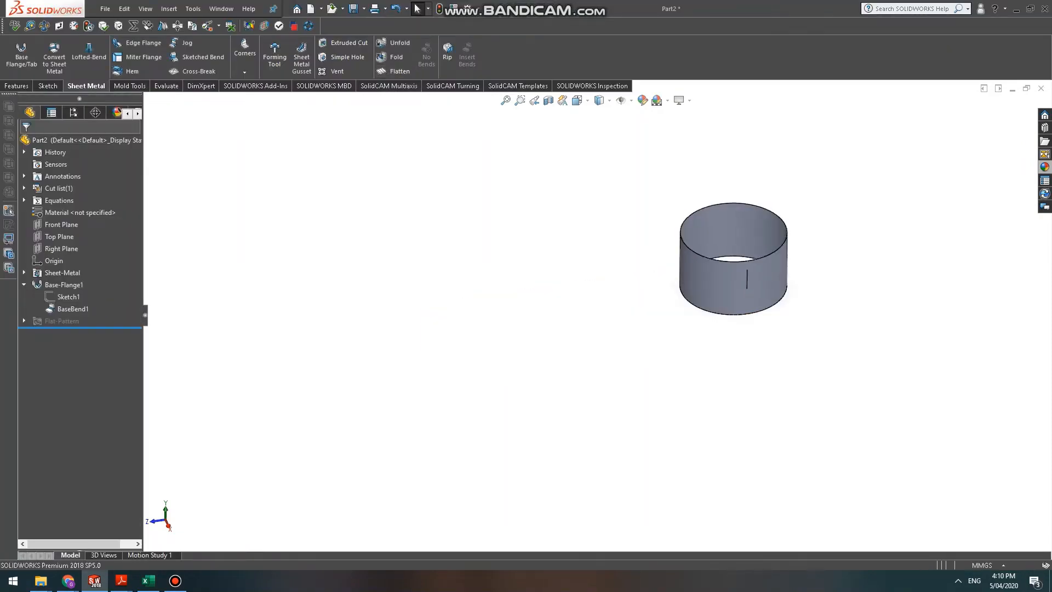
pyautogui.scroll(-10, 766, 274)
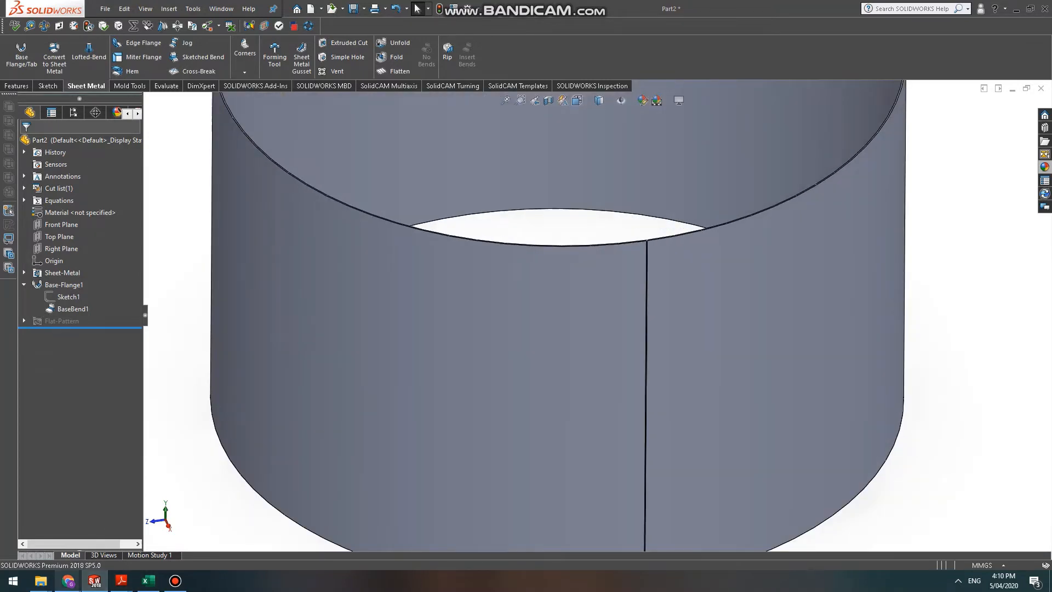
# Switch to the Kersten Europe video, watch the plate being cut and rolled into a cylinder, and pause it near the end.
pyautogui.moveTo(68, 581)
pyautogui.click(293, 529)
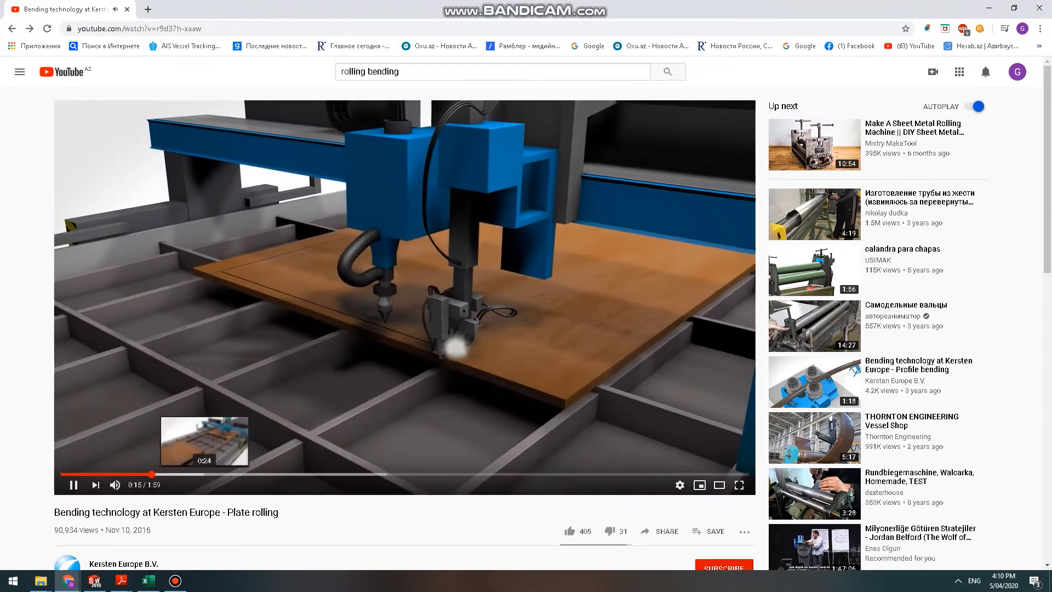
pyautogui.click(215, 473)
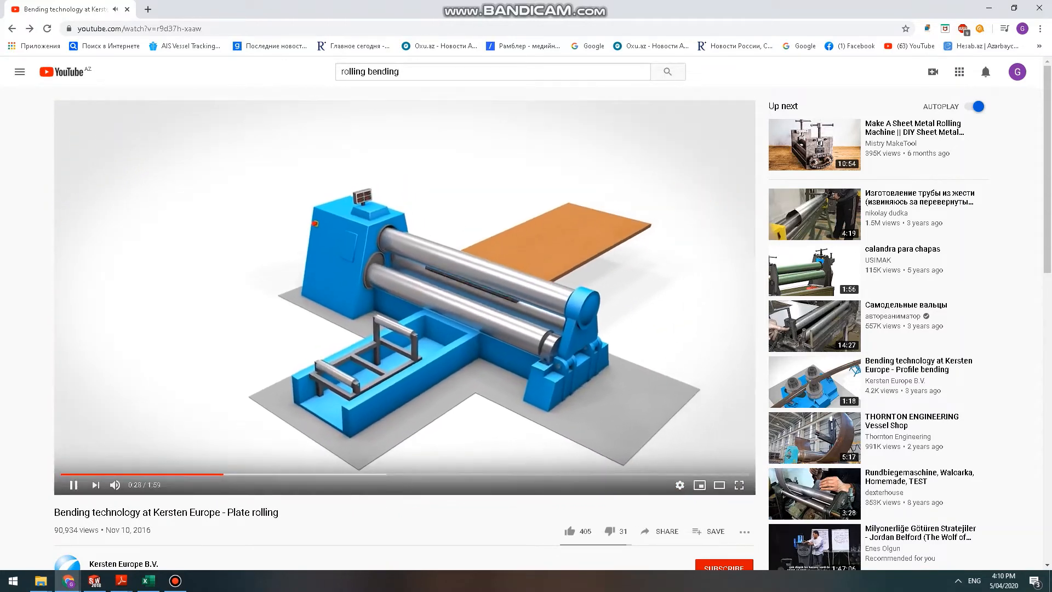
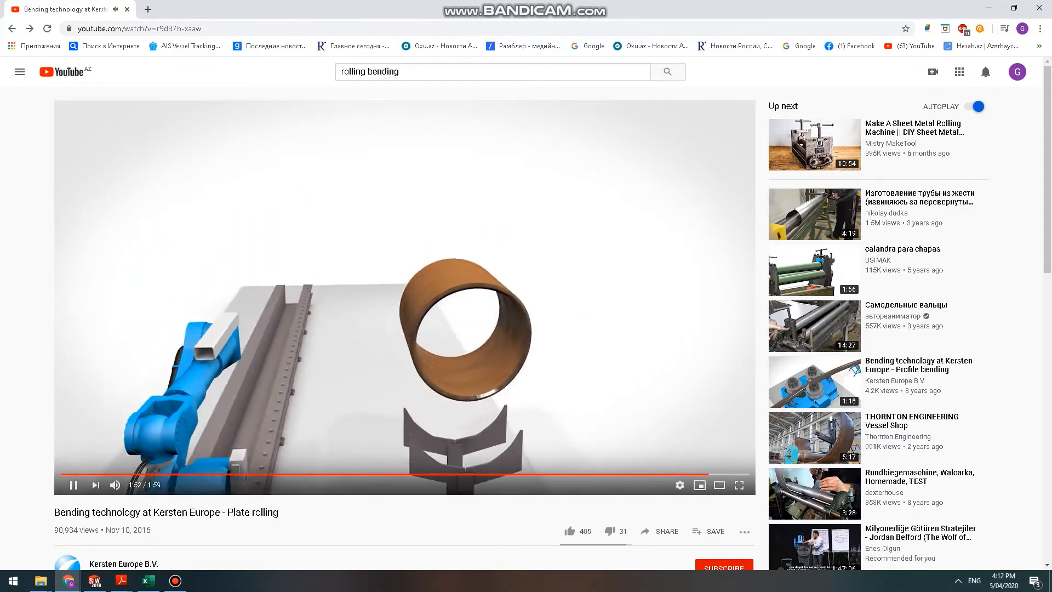
pyautogui.press('space')
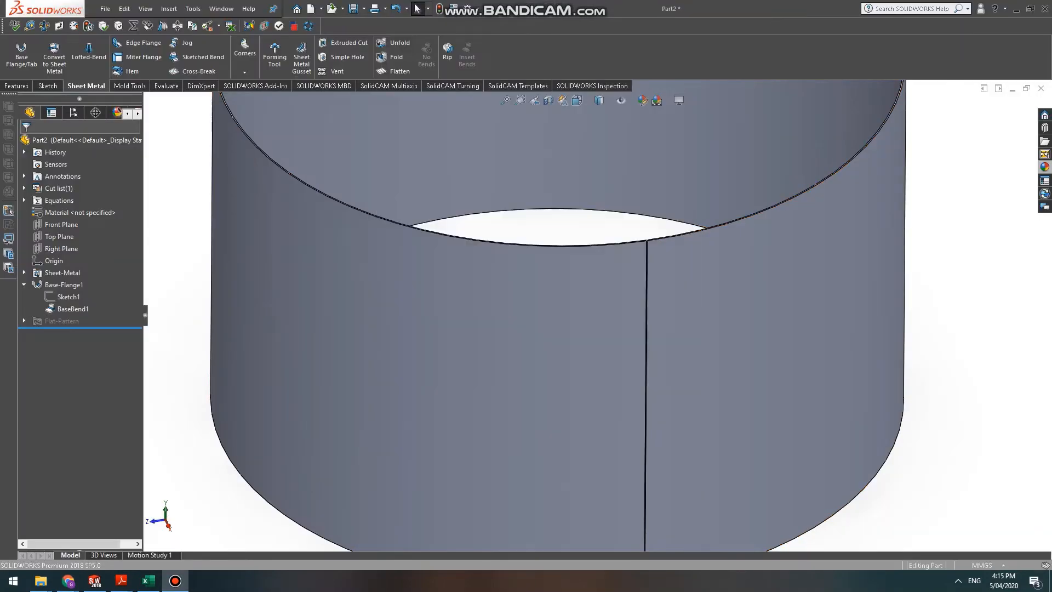
# Examine the whole rolled shell and its seam in SOLIDWORKS from a tilted angle.
pyautogui.scroll(6, 596, 316)
pyautogui.moveTo(596, 316); pyautogui.dragTo(634, 289, button='middle')
pyautogui.scroll(-3, 577, 339)
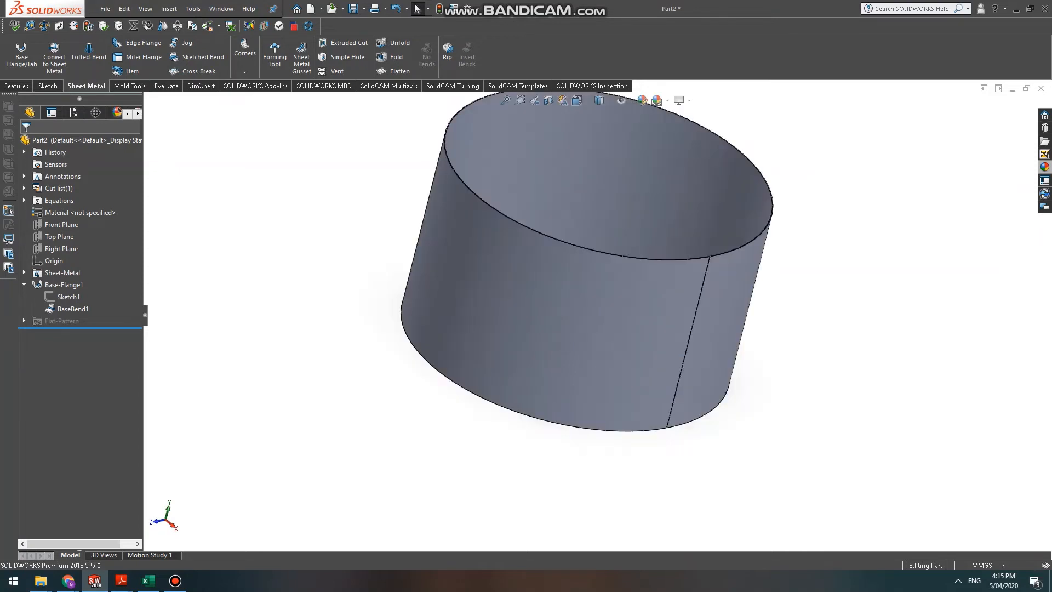
# Save the rolled shell part as KHAZAR_SPD_ME_0003.SLDPRT in the Lubricant Blender folder.
pyautogui.scroll(1, 597, 323)
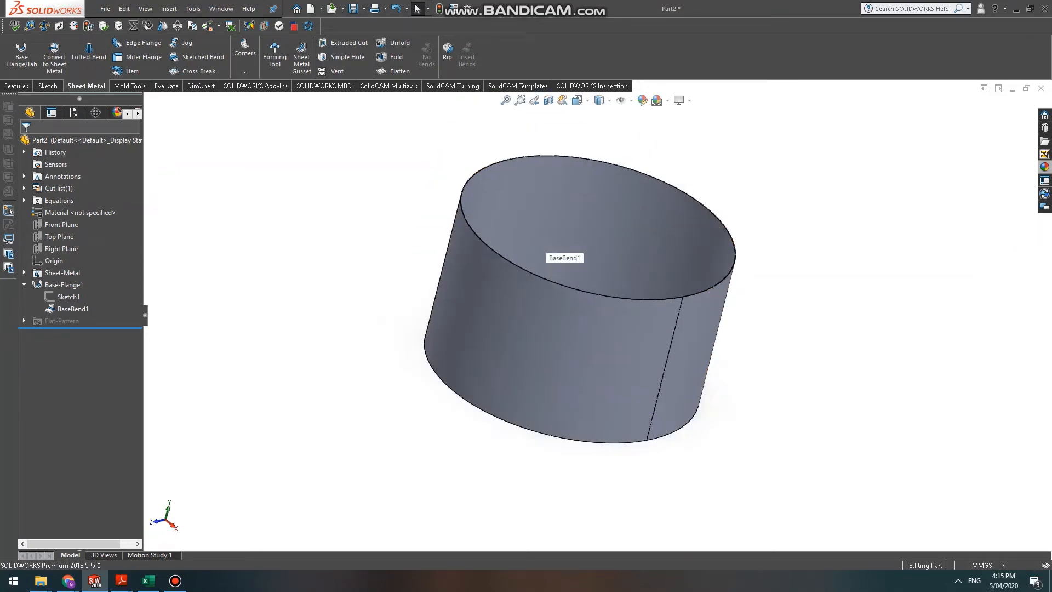
pyautogui.scroll(-2, 601, 194)
pyautogui.moveTo(565, 253); pyautogui.dragTo(543, 257, button='middle')
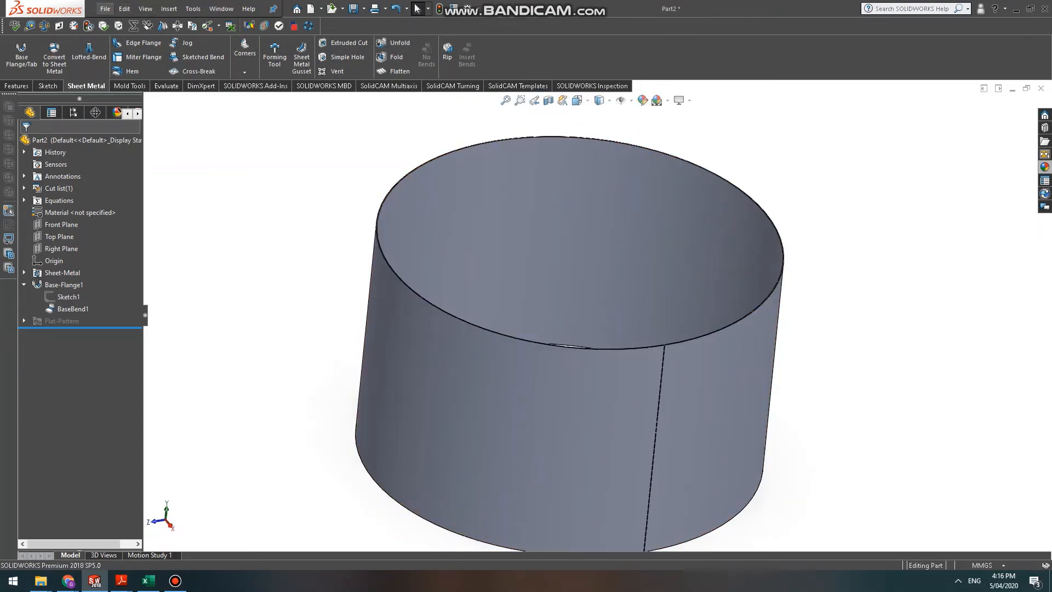
pyautogui.click(105, 9)
pyautogui.click(123, 138)
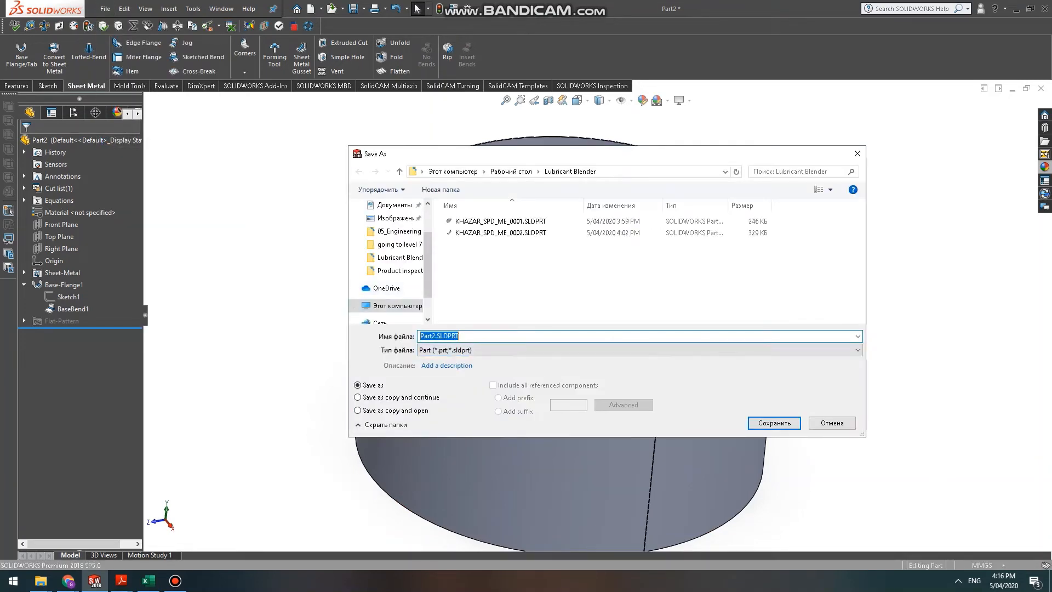
pyautogui.click(175, 580)
pyautogui.hotkey('alt', 'Tab')
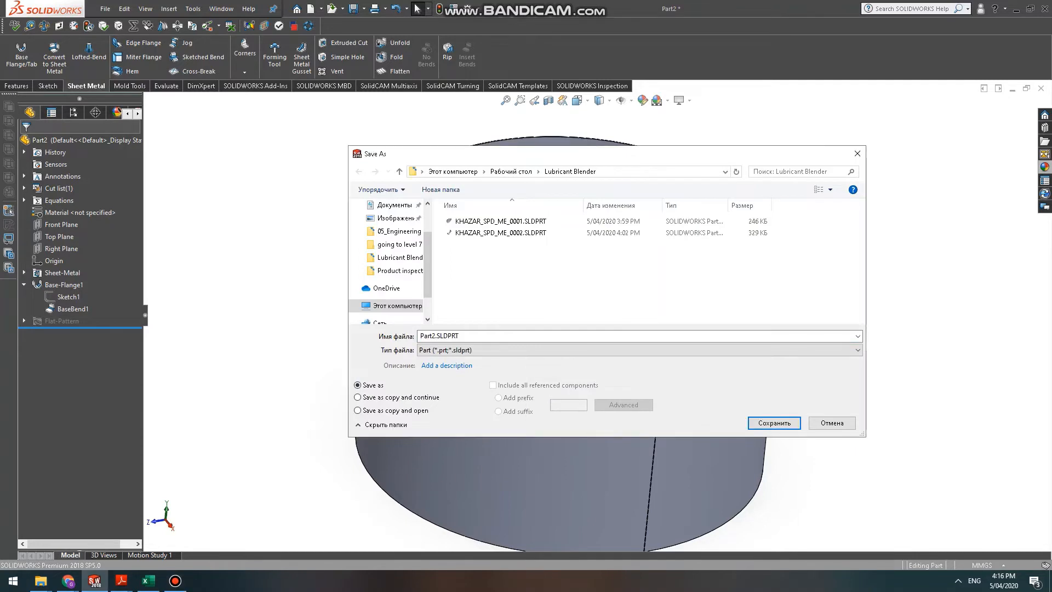
pyautogui.click(500, 232)
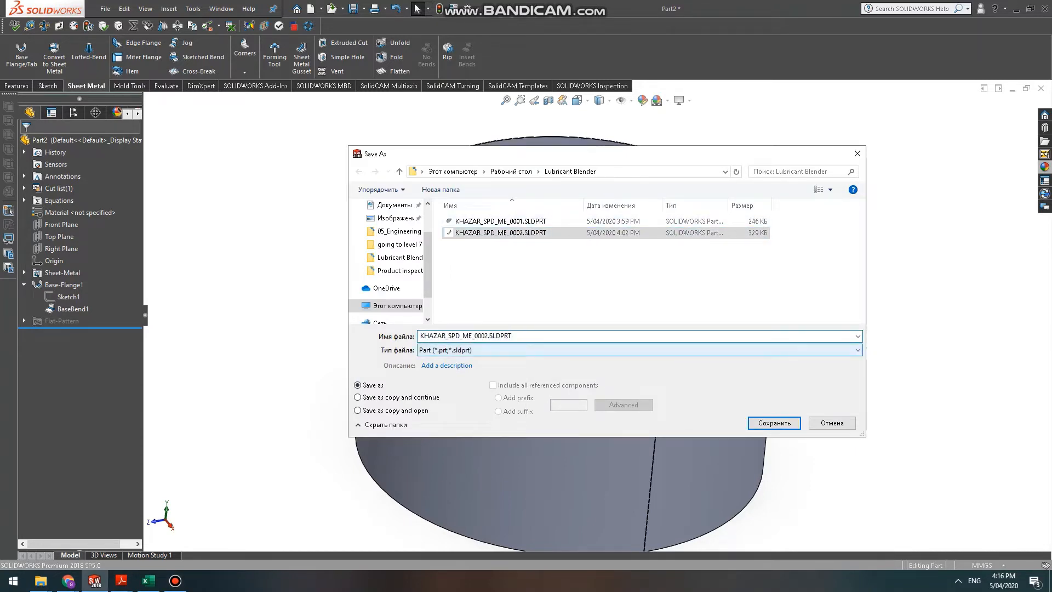
pyautogui.click(487, 335)
pyautogui.press('BackSpace')
pyautogui.press('Return')
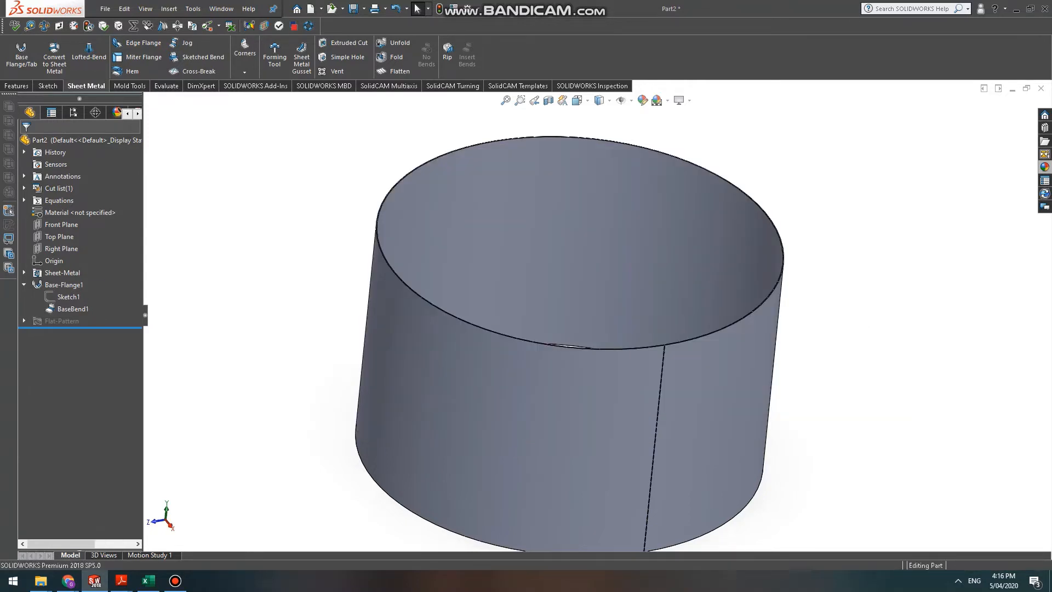
# Examine the rolled shell's seam gap up close where the two plate edges meet at the rim.
pyautogui.scroll(-1, 564, 364)
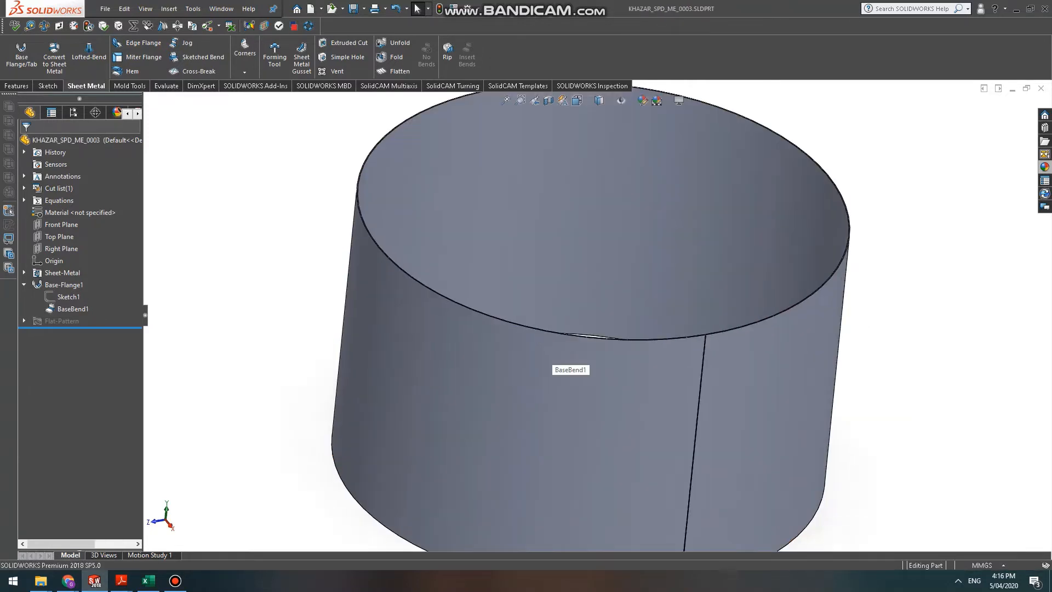
pyautogui.scroll(5, 570, 370)
pyautogui.scroll(-4, 548, 449)
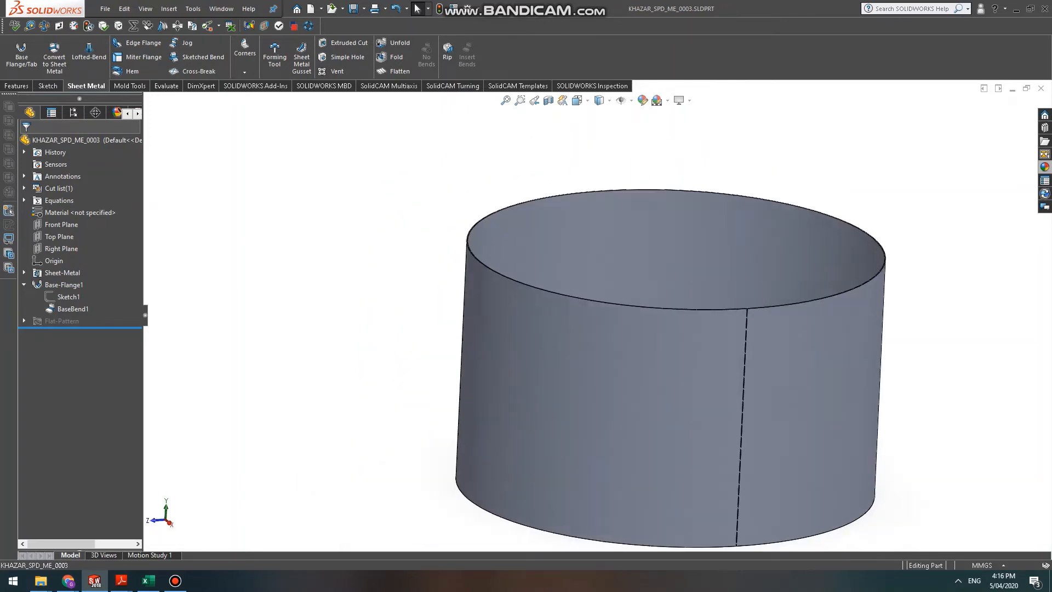
pyautogui.scroll(1, 668, 367)
pyautogui.scroll(-4, 630, 438)
pyautogui.moveTo(603, 384); pyautogui.dragTo(597, 351, button='middle')
pyautogui.scroll(-1, 597, 317)
pyautogui.scroll(5, 597, 318)
pyautogui.scroll(-3, 586, 263)
pyautogui.scroll(-3, 597, 318)
pyautogui.scroll(2, 597, 351)
pyautogui.scroll(-3, 597, 219)
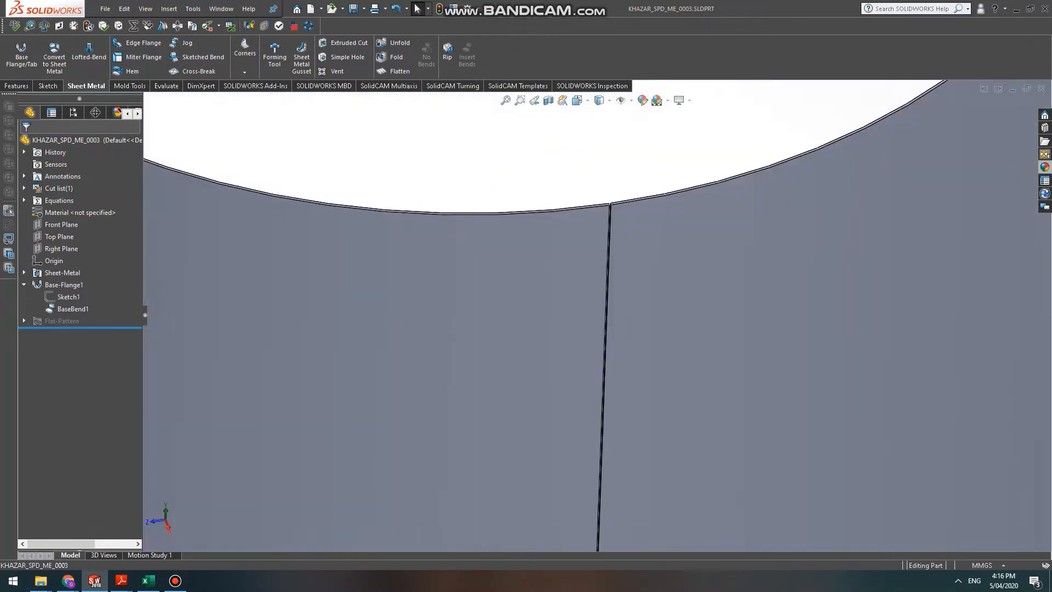
pyautogui.moveTo(597, 307); pyautogui.dragTo(597, 257, button='middle')
pyautogui.scroll(-3, 597, 329)
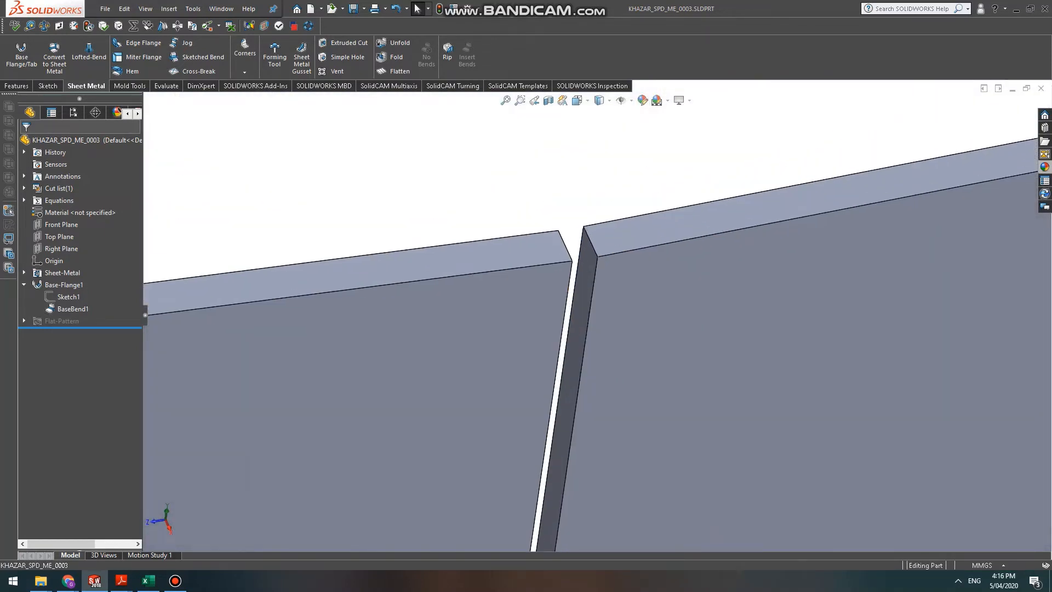
pyautogui.moveTo(597, 307); pyautogui.dragTo(591, 299, button='middle')
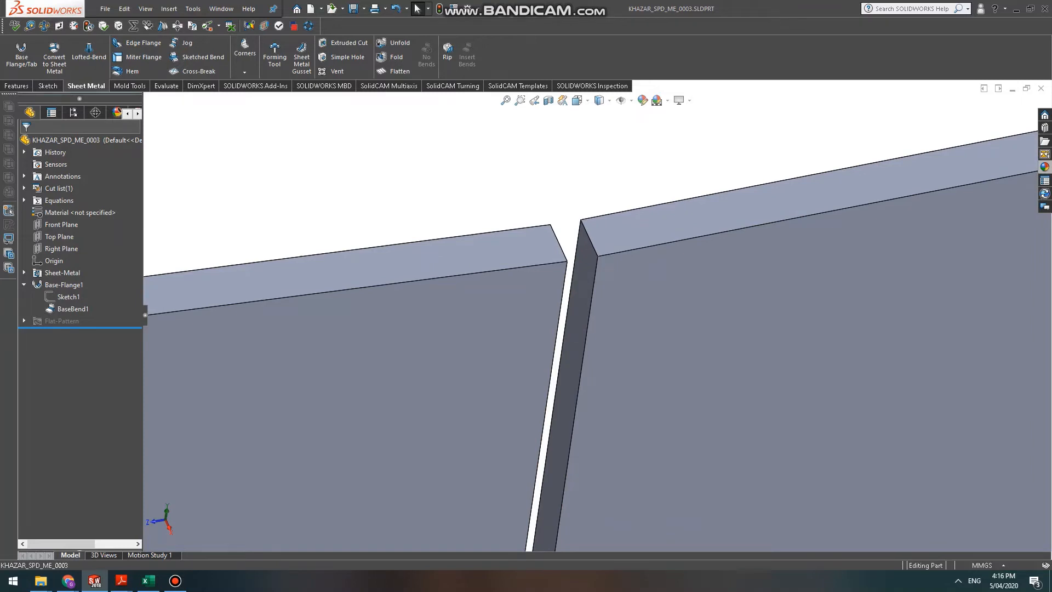
# Open gost welding.pdf in Adobe Reader and find the C21 butt joint in table 25 of GOST 5264-80.
pyautogui.hotkey('alt', 'Tab')
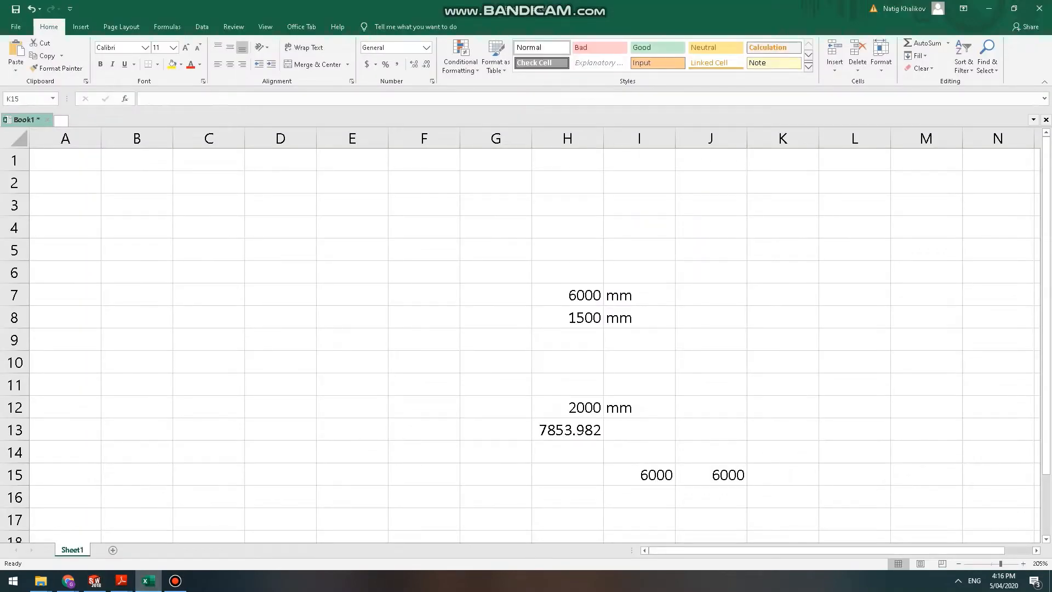
pyautogui.hotkey('alt', 'Tab')
pyautogui.hotkey('alt', 'Tab')
pyautogui.hotkey('alt', 'Tab')
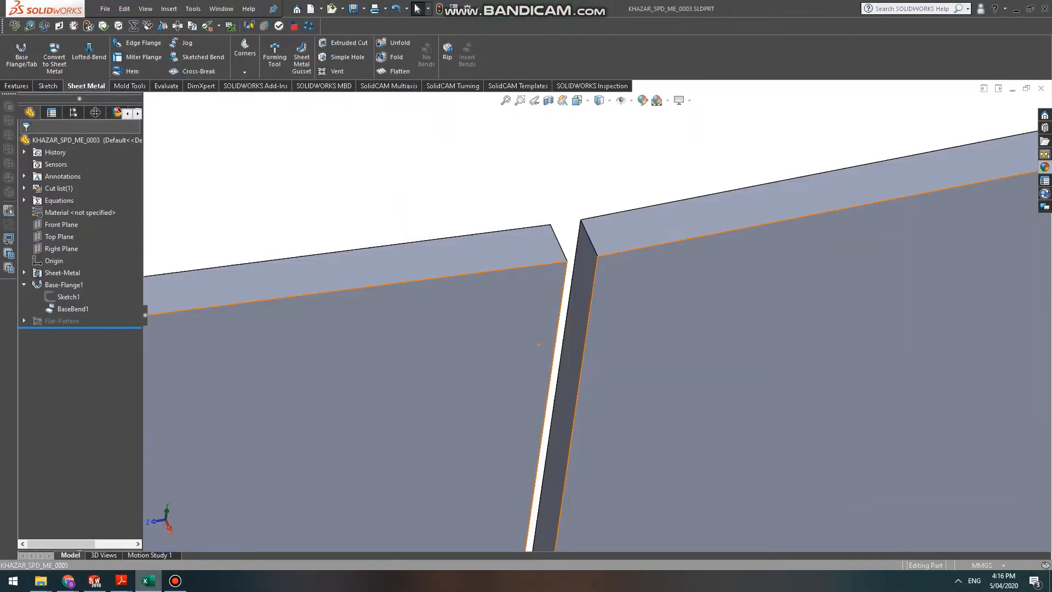
pyautogui.moveTo(121, 580)
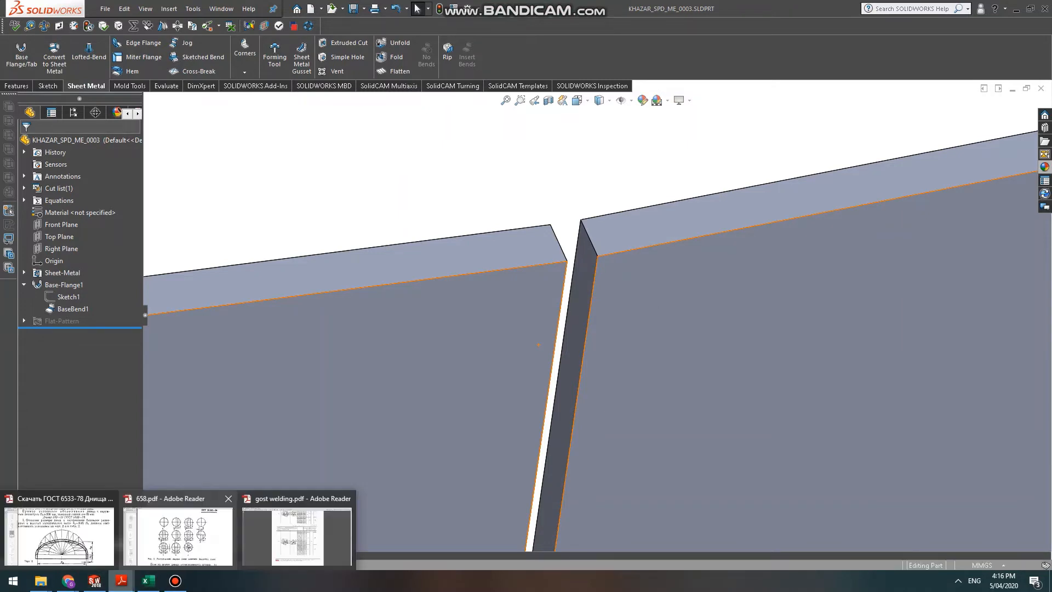
pyautogui.click(299, 535)
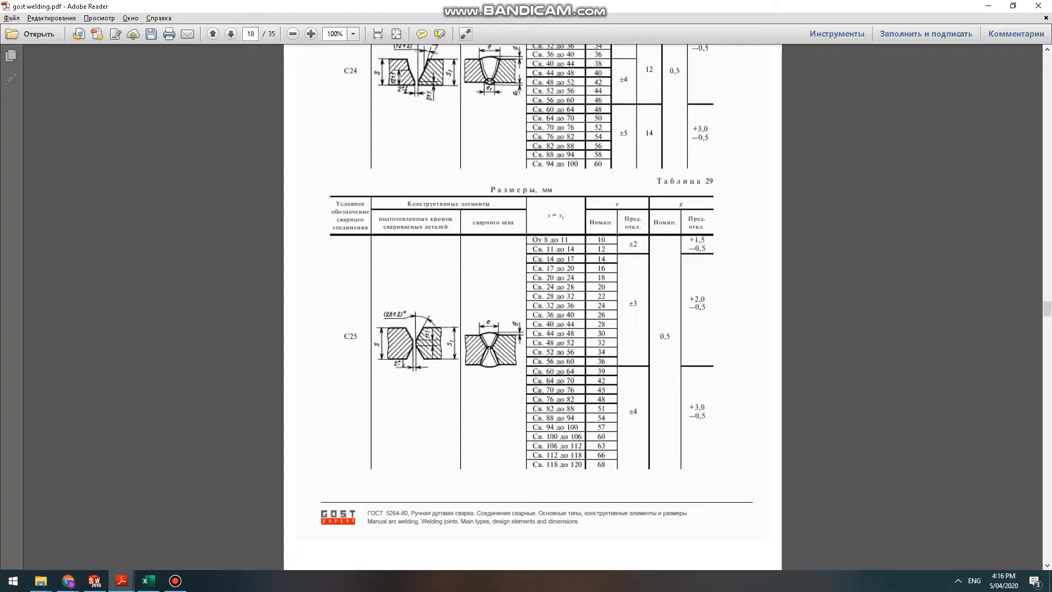
pyautogui.scroll(10, 532, 307)
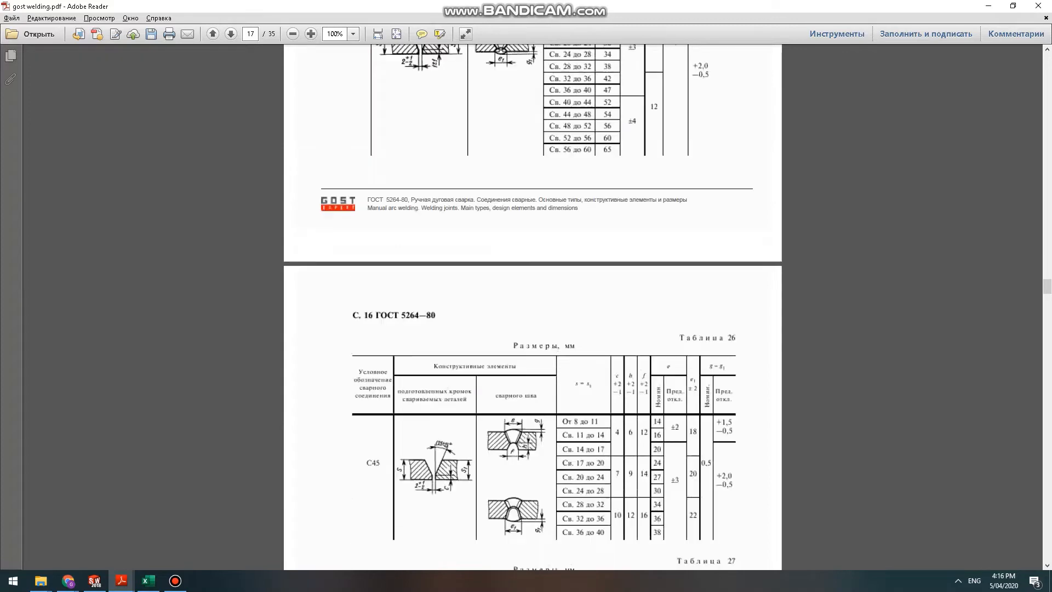
pyautogui.scroll(-5, 531, 307)
pyautogui.scroll(5, 531, 307)
pyautogui.scroll(7, 531, 306)
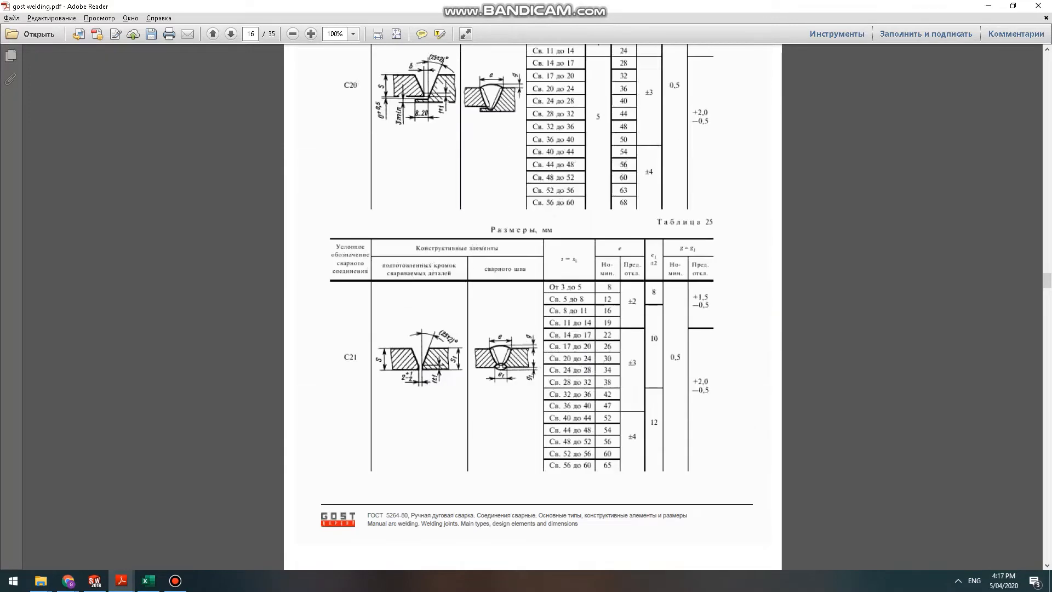
pyautogui.scroll(-6, 531, 307)
pyautogui.scroll(6, 531, 307)
# Switch back to SOLIDWORKS, start the Chamfer command and try to pick the plate edge along the seam gap.
pyautogui.hotkey('alt', 'Tab')
pyautogui.hotkey('alt', 'Tab')
pyautogui.hotkey('alt', 'Tab')
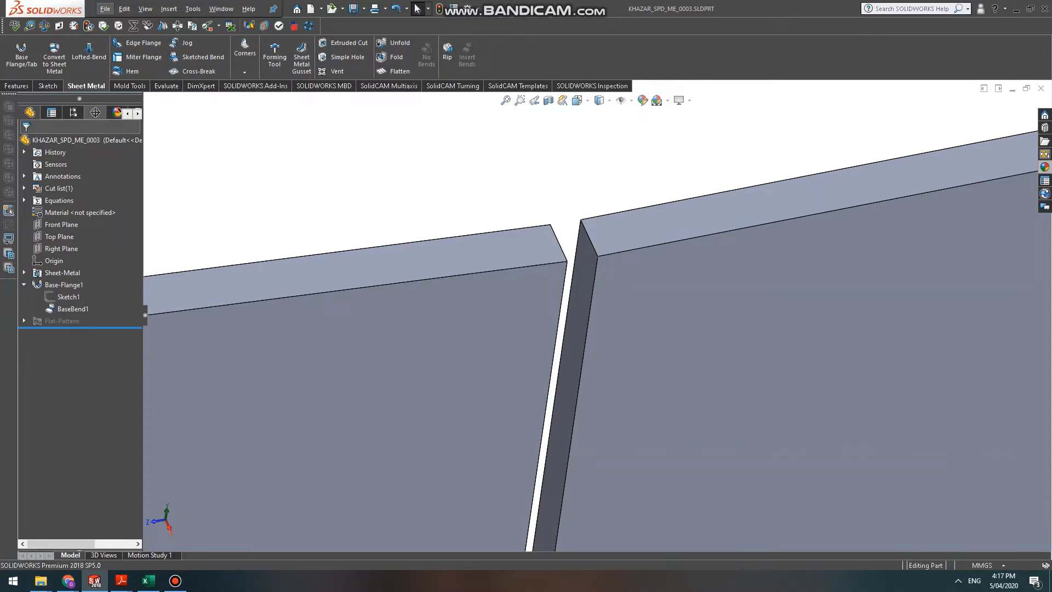
pyautogui.click(16, 86)
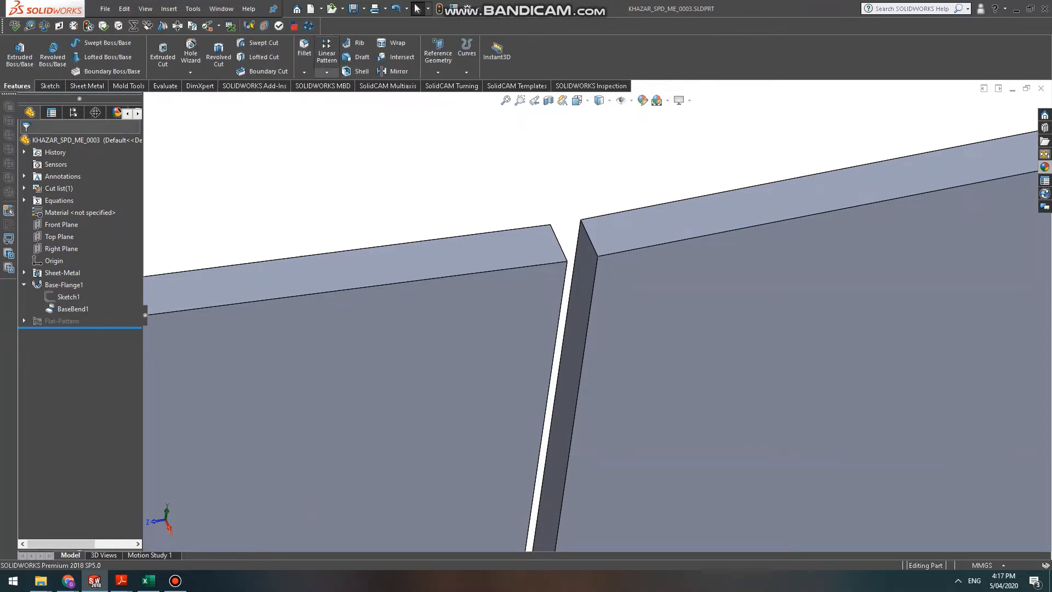
pyautogui.click(327, 72)
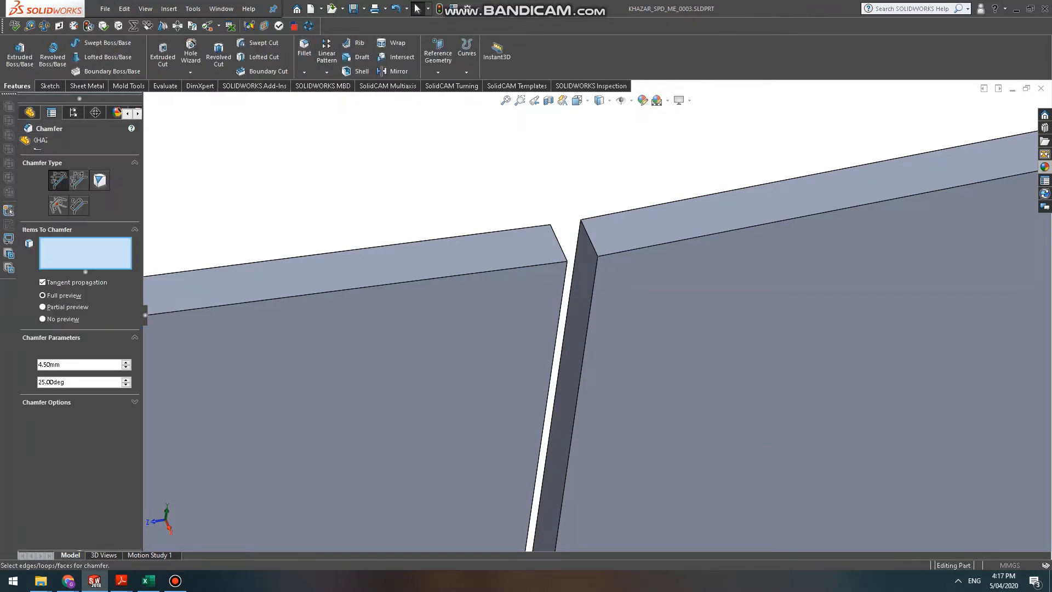
pyautogui.click(596, 265)
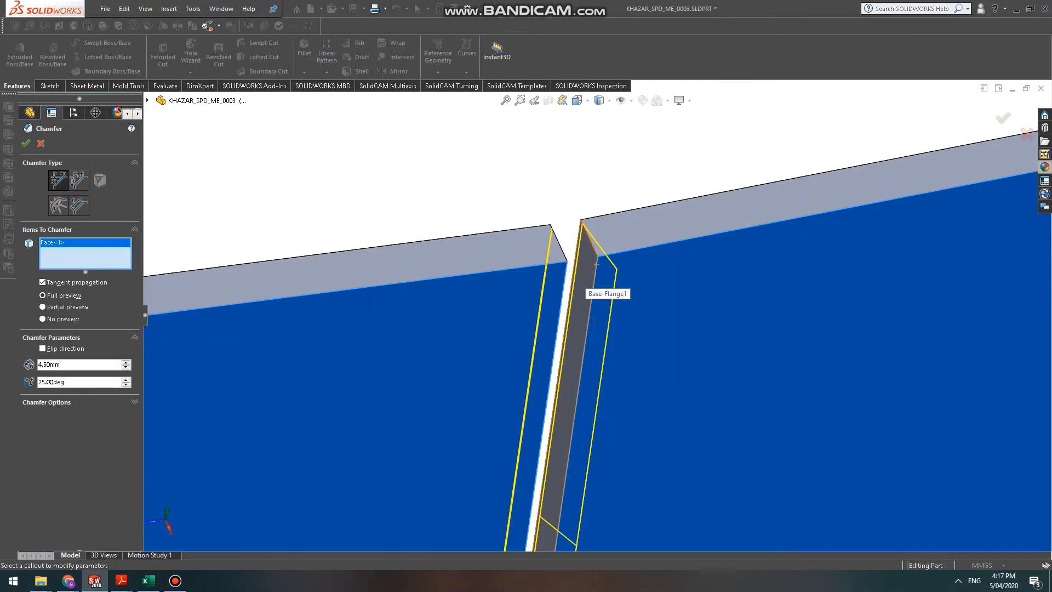
pyautogui.click(597, 265)
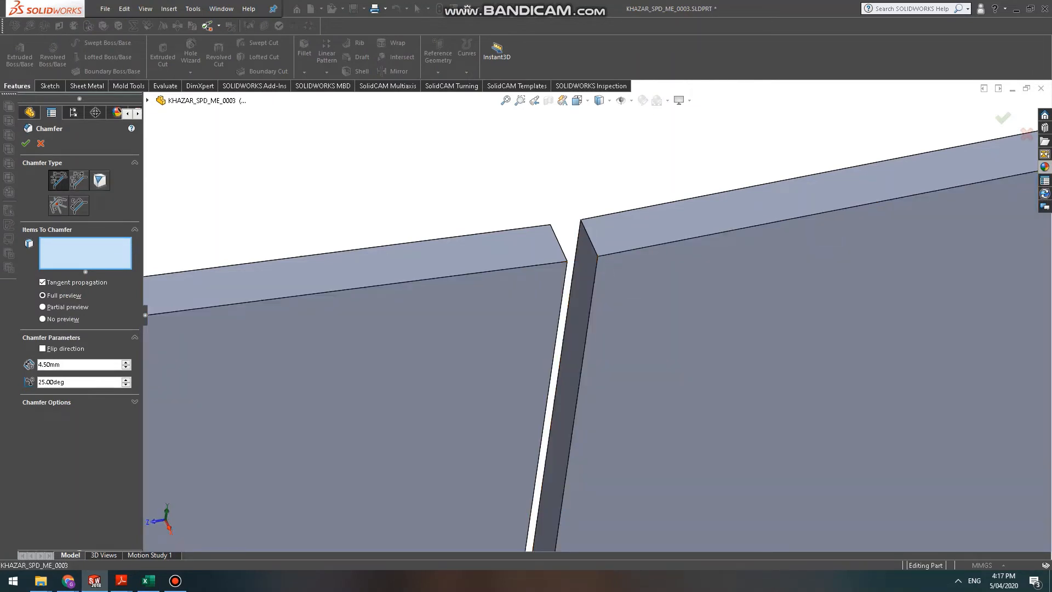
pyautogui.click(592, 268)
pyautogui.click(593, 268)
pyautogui.click(593, 268)
pyautogui.click(593, 269)
pyautogui.moveTo(593, 308); pyautogui.dragTo(592, 328, button='middle')
pyautogui.scroll(-8, 569, 310)
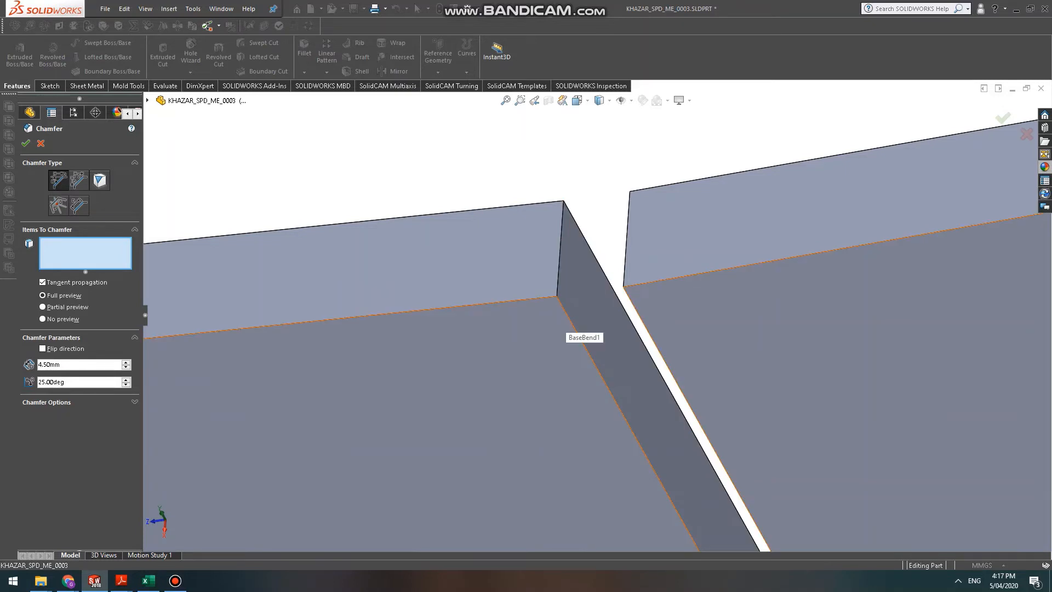
# Select the shell's outer face at the seam for the 25-degree chamfer and set its distance to 4 mm.
pyautogui.click(566, 315)
pyautogui.scroll(6, 566, 315)
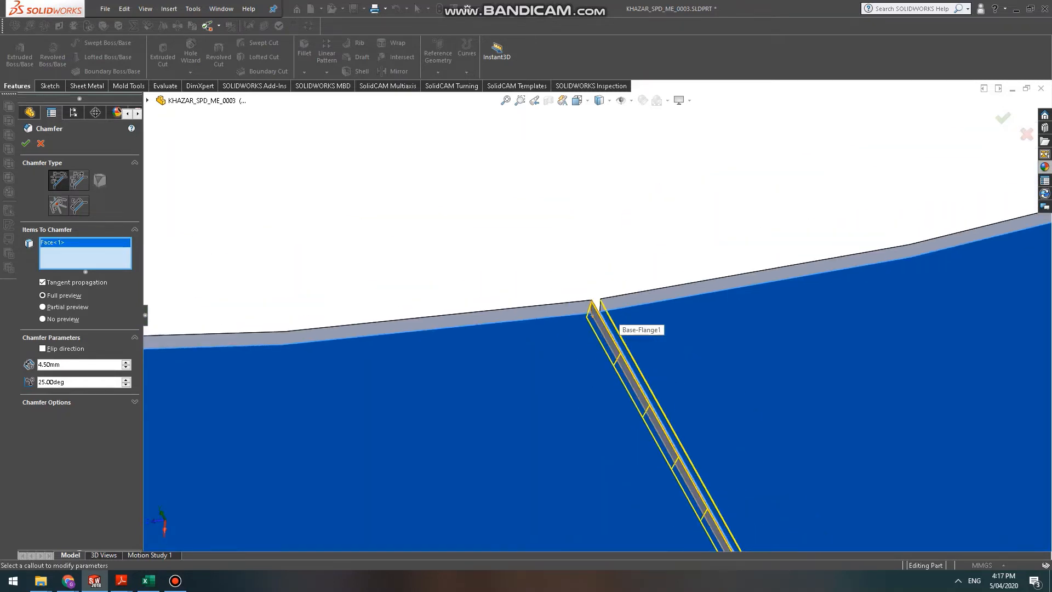
pyautogui.scroll(-5, 569, 279)
pyautogui.scroll(-3, 568, 279)
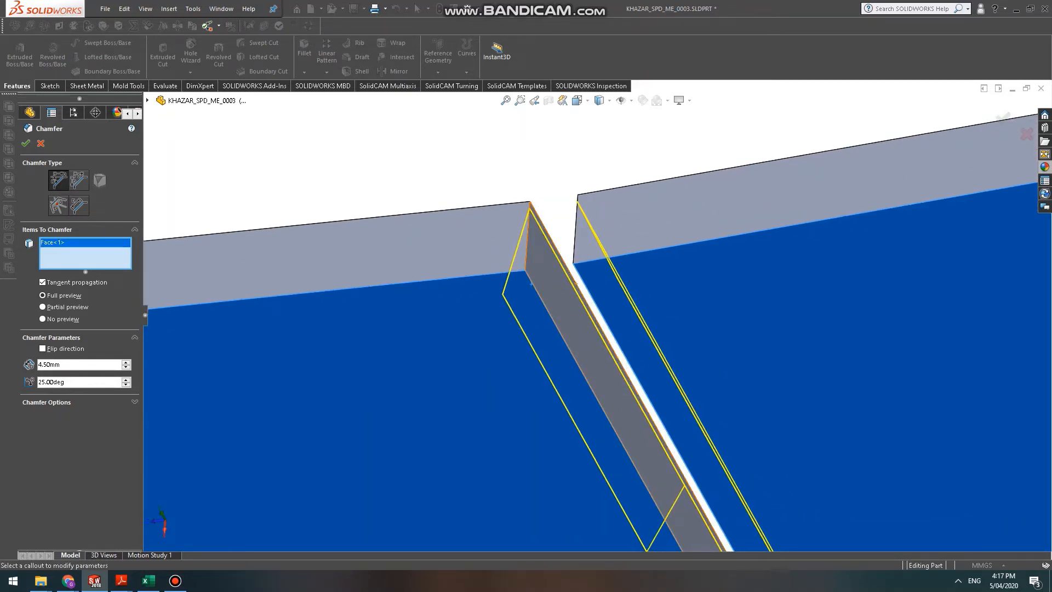
pyautogui.moveTo(531, 283); pyautogui.dragTo(568, 288, button='middle')
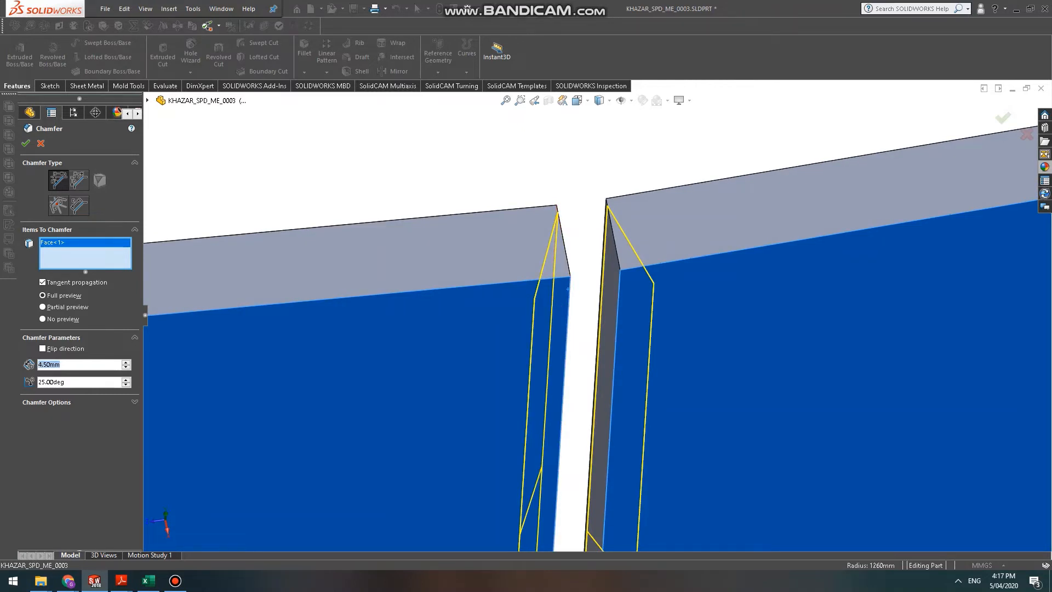
pyautogui.write('4')
pyautogui.press('Return')
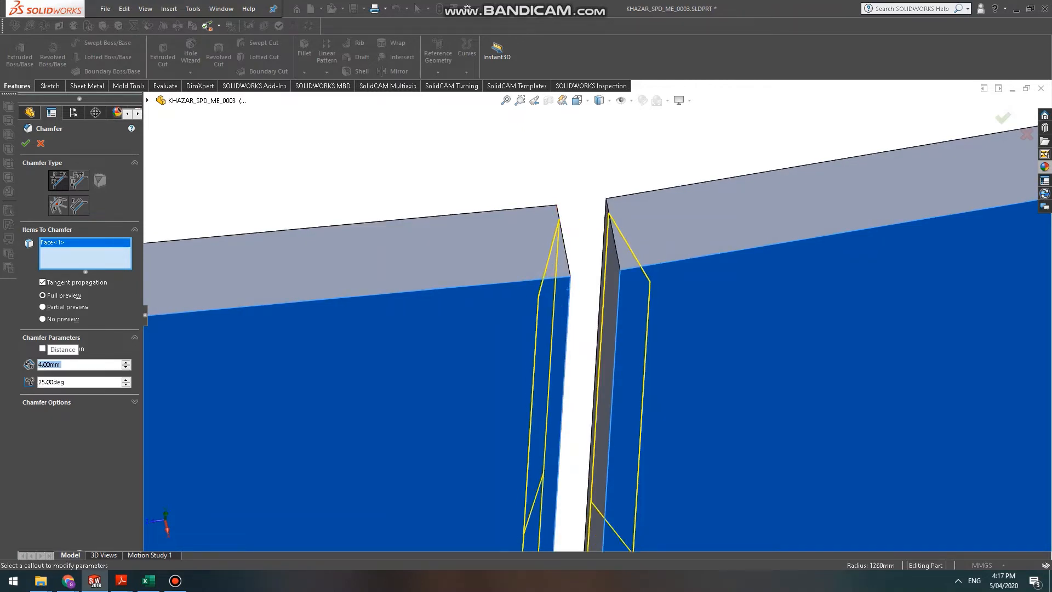
# Check the C21 edge preparation drawing in gost welding.pdf, and accept the chamfer in SOLIDWORKS and save the part.
pyautogui.hotkey('alt', 'Tab')
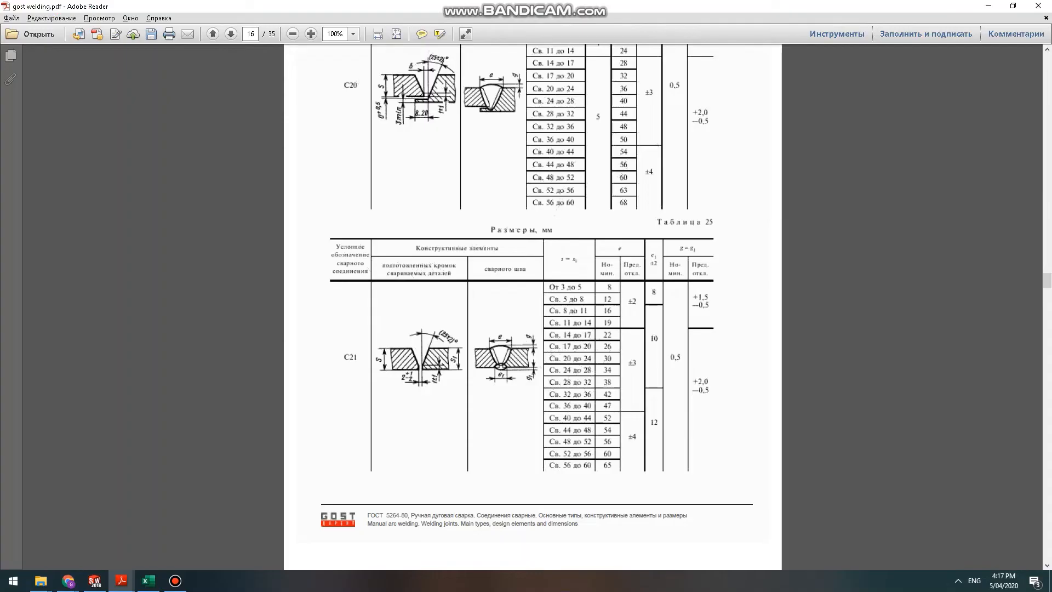
pyautogui.keyDown('ctrl'); pyautogui.scroll(4, 540, 372); pyautogui.keyUp('ctrl')
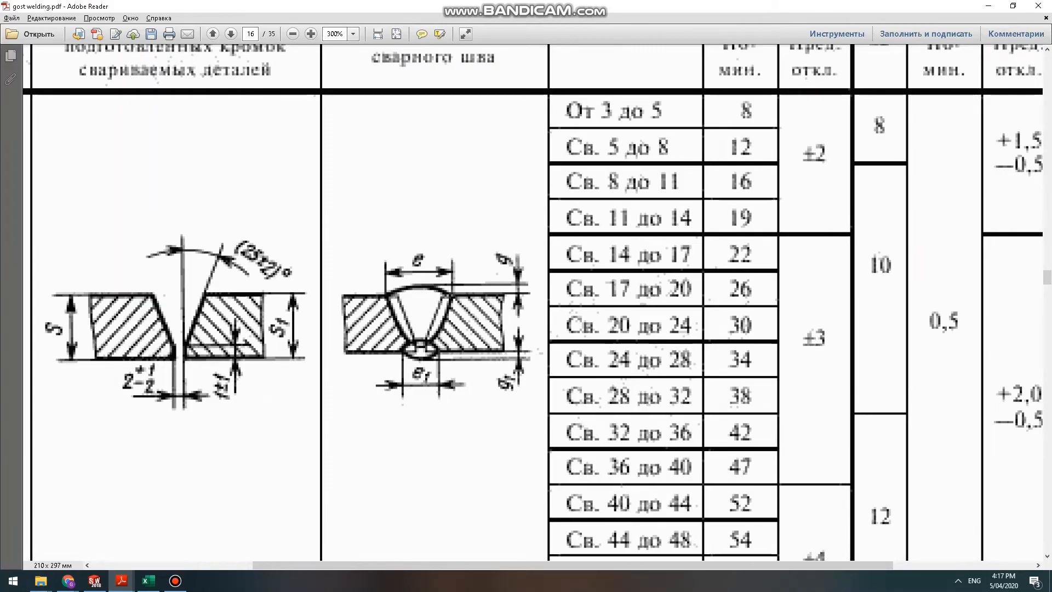
pyautogui.hotkey('alt', 'Tab')
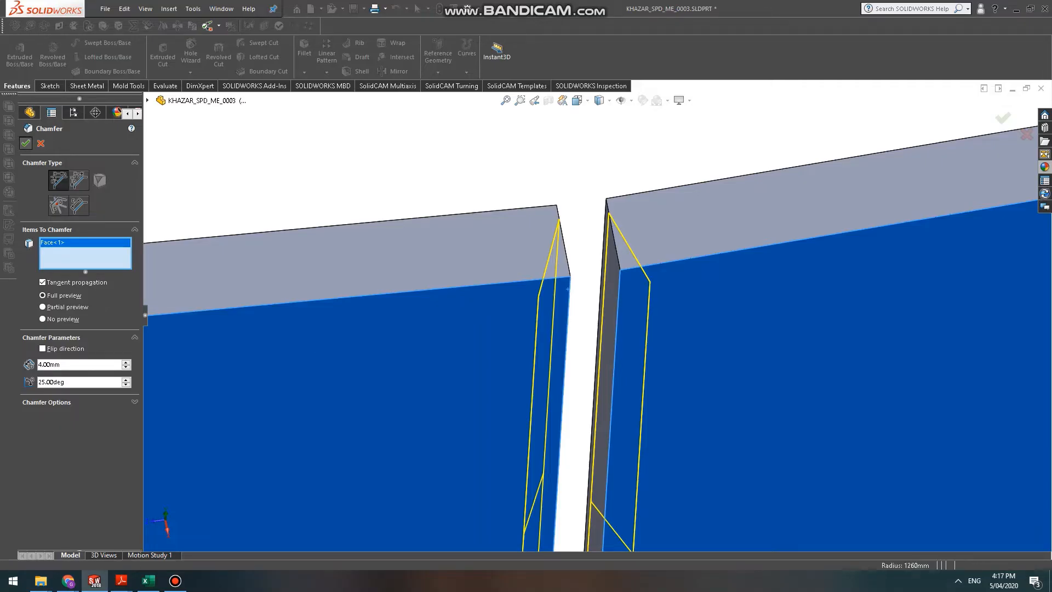
pyautogui.press('Return')
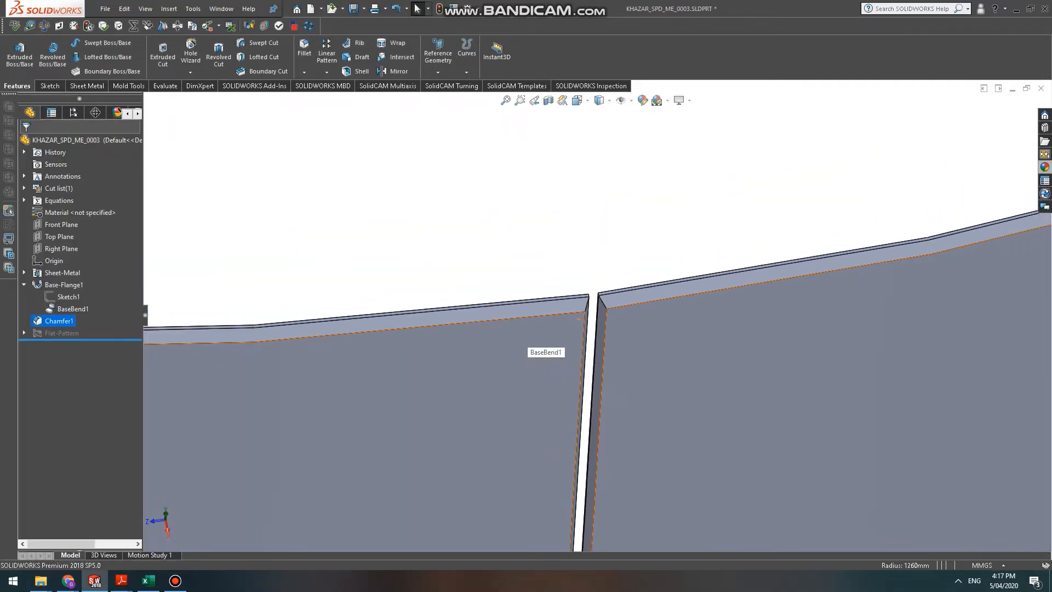
pyautogui.hotkey('ctrl', 's')
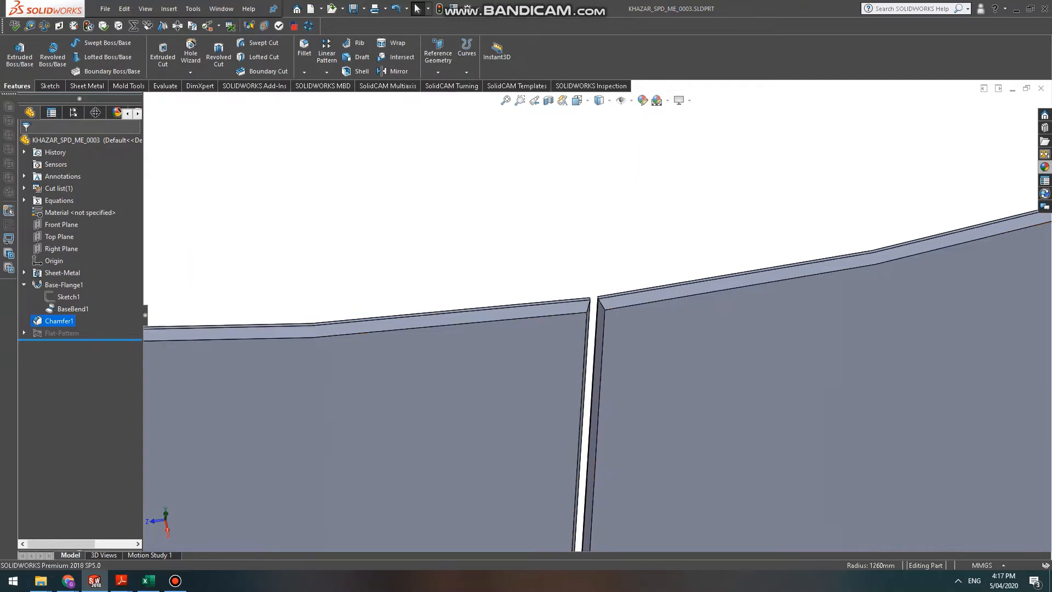
# Inspect the chamfered plate edges along the seam and around the shell's rim from several angles.
pyautogui.scroll(5, 594, 306)
pyautogui.scroll(3, 652, 324)
pyautogui.moveTo(652, 323); pyautogui.dragTo(622, 307, button='middle')
pyautogui.click(641, 320)
pyautogui.scroll(-3, 622, 307)
pyautogui.moveTo(606, 393); pyautogui.dragTo(597, 372, button='middle')
pyautogui.scroll(3, 597, 372)
pyautogui.scroll(6, 580, 383)
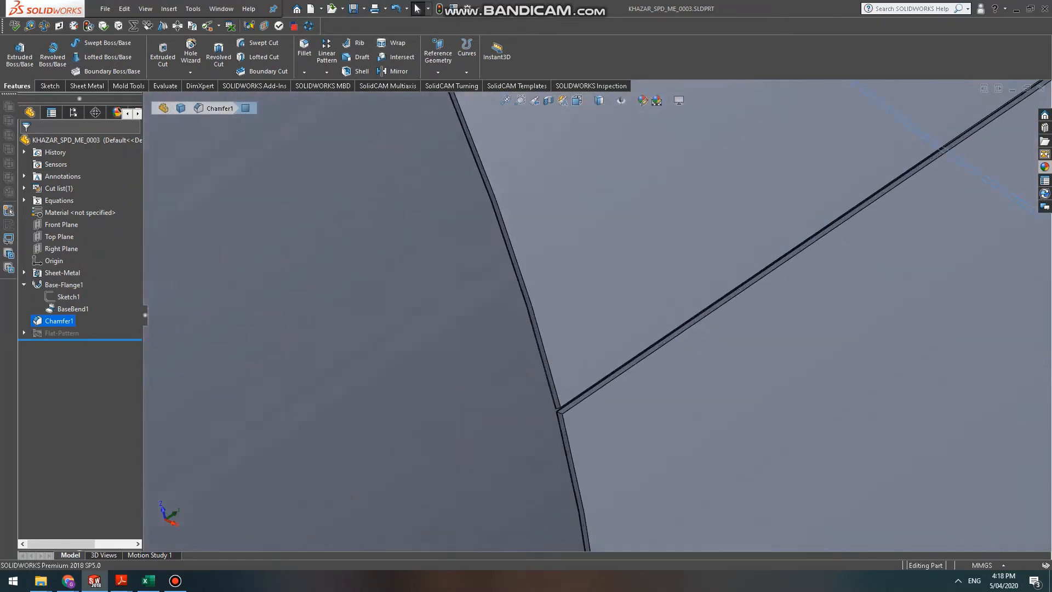
pyautogui.click(575, 405)
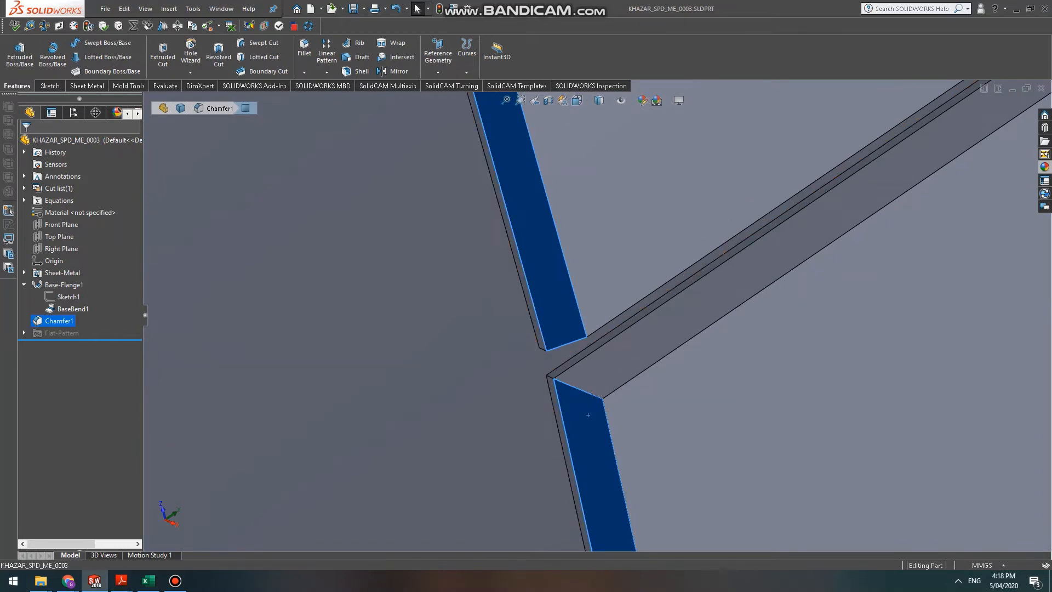
# Edit the seam chamfer and reselect the shell's outer face as its item, keeping the 4 mm distance and 25-degree angle.
pyautogui.click(59, 321)
pyautogui.click(53, 289)
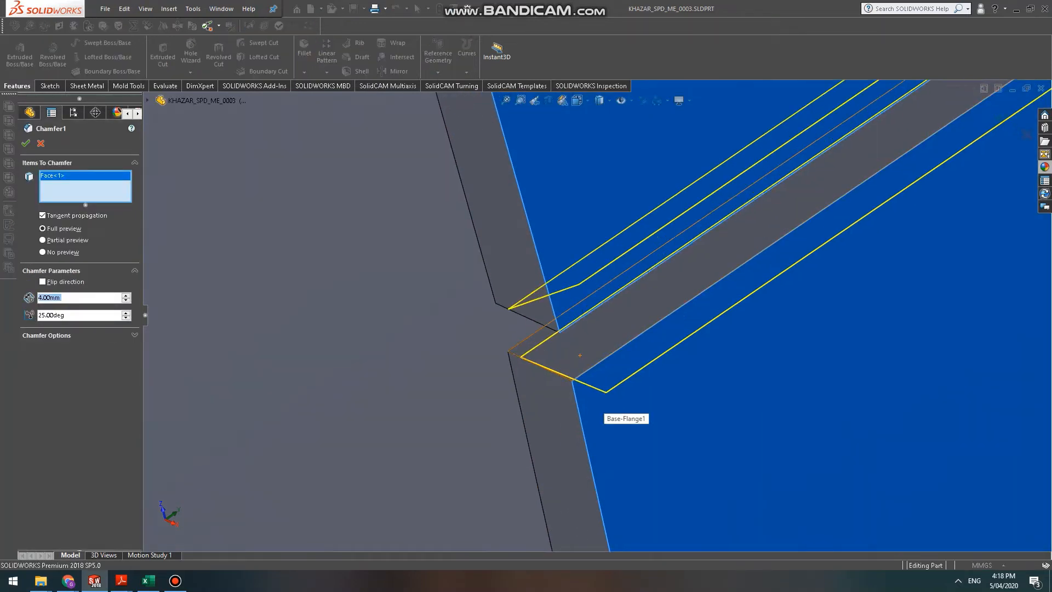
pyautogui.scroll(5, 594, 323)
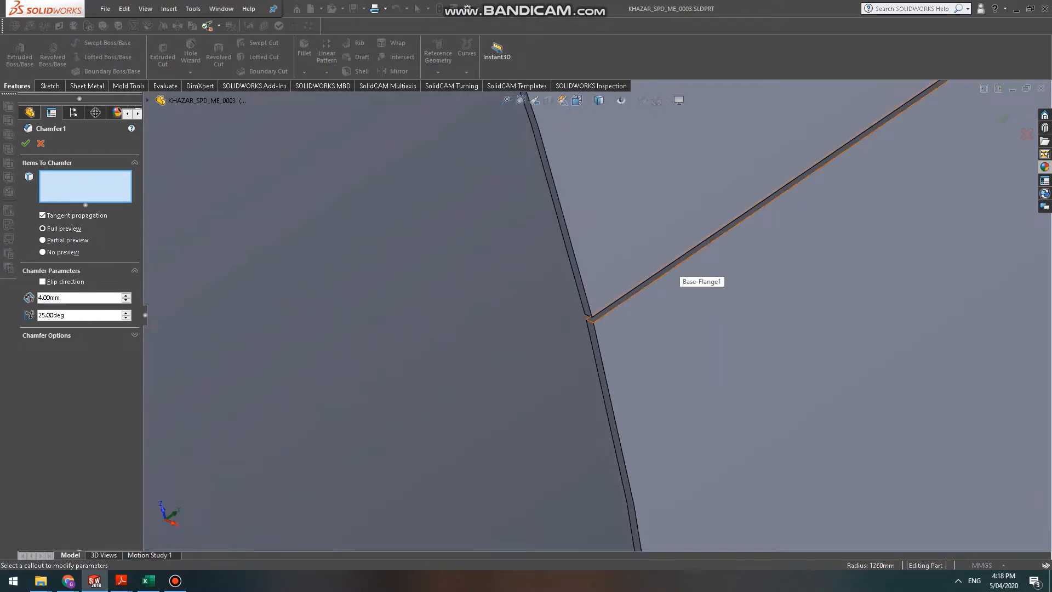
pyautogui.click(771, 193)
pyautogui.scroll(-3, 771, 188)
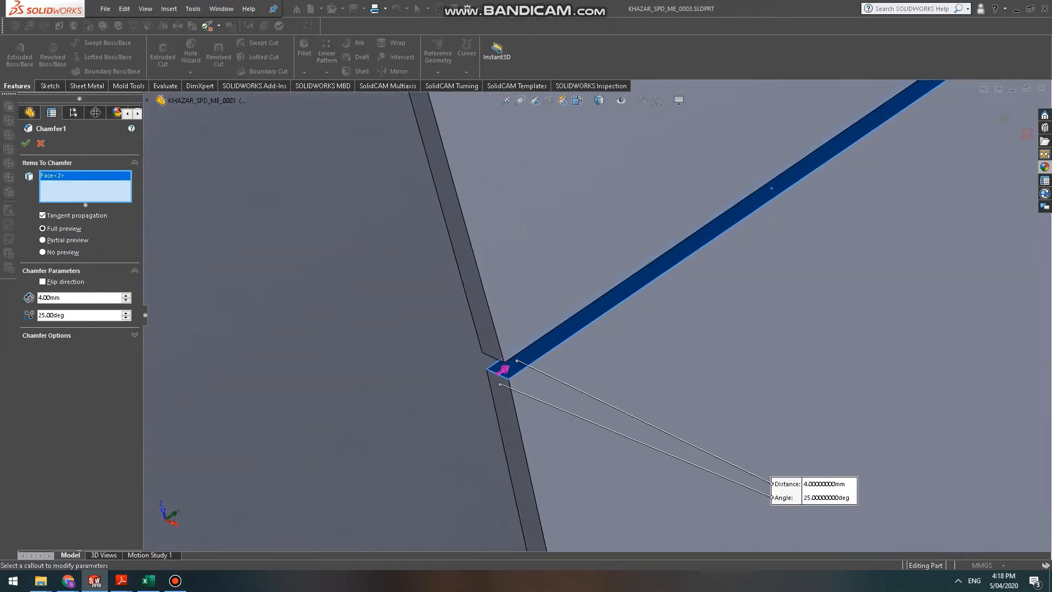
pyautogui.scroll(1, 771, 188)
pyautogui.click(769, 198)
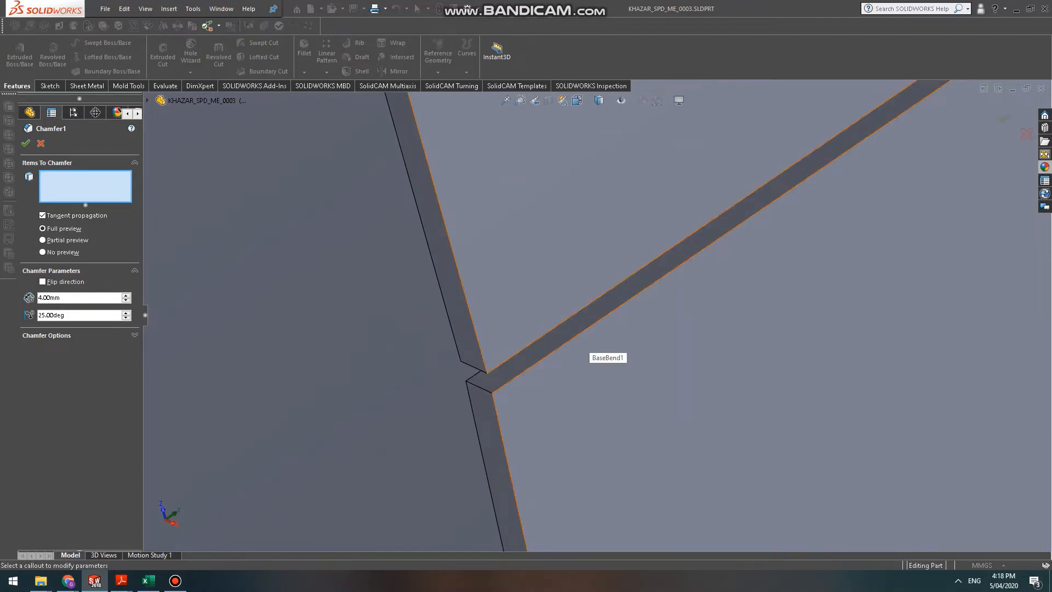
pyautogui.click(591, 337)
pyautogui.click(25, 144)
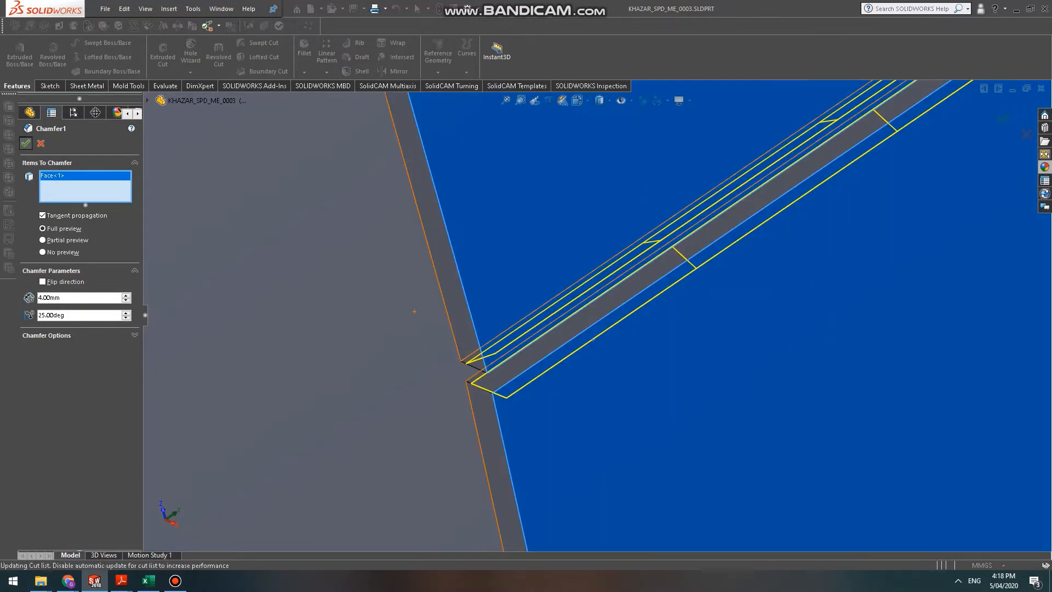
# Save the chamfered shell part and save it again under the new file name KHAZAR_SPD_ME_0004.
pyautogui.scroll(8, 592, 339)
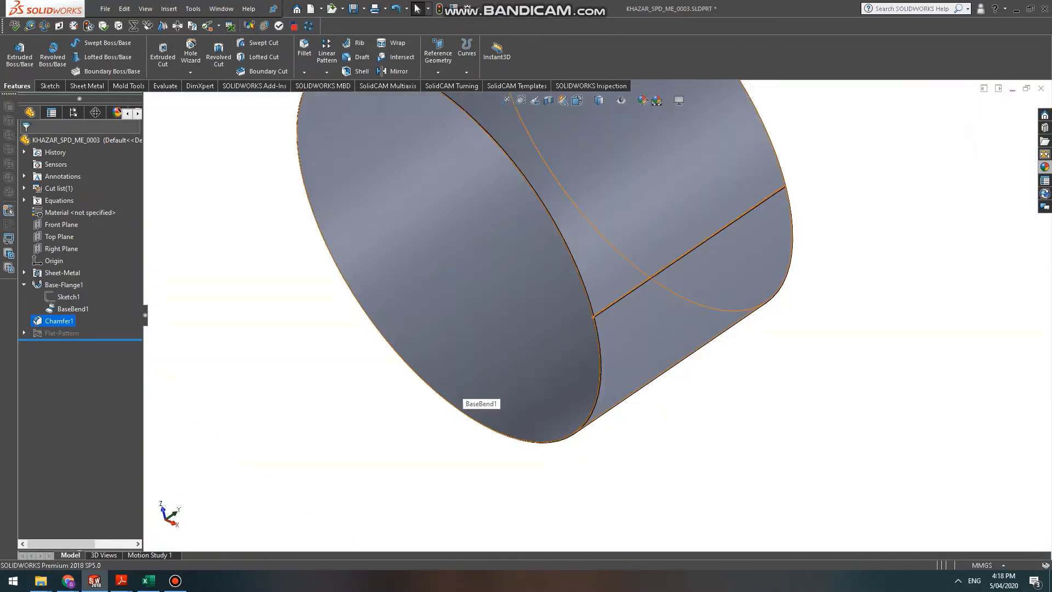
pyautogui.moveTo(482, 395); pyautogui.dragTo(384, 306, button='middle')
pyautogui.scroll(5, 515, 433)
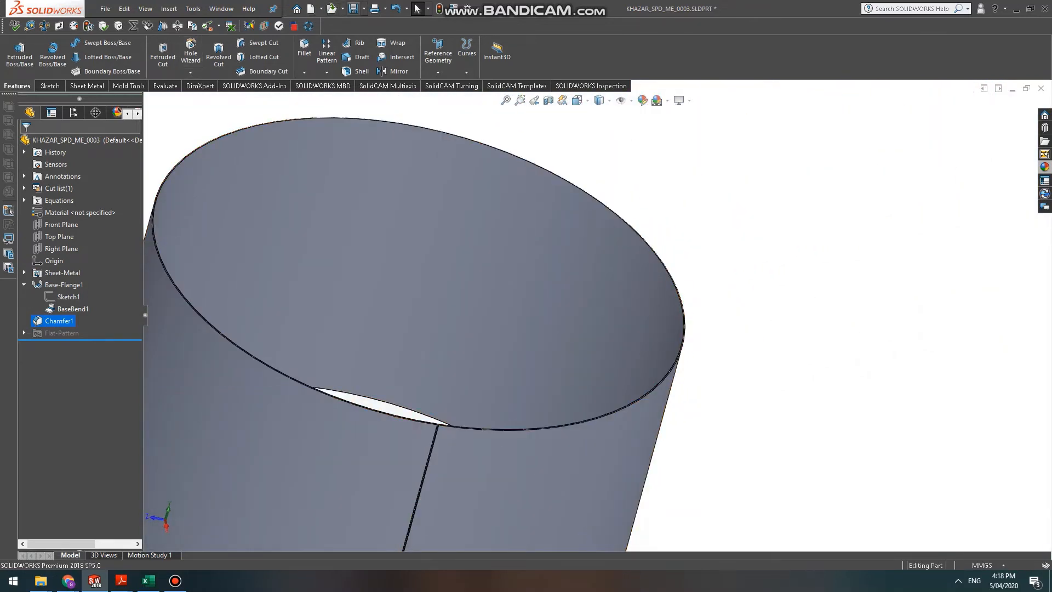
pyautogui.scroll(6, 526, 328)
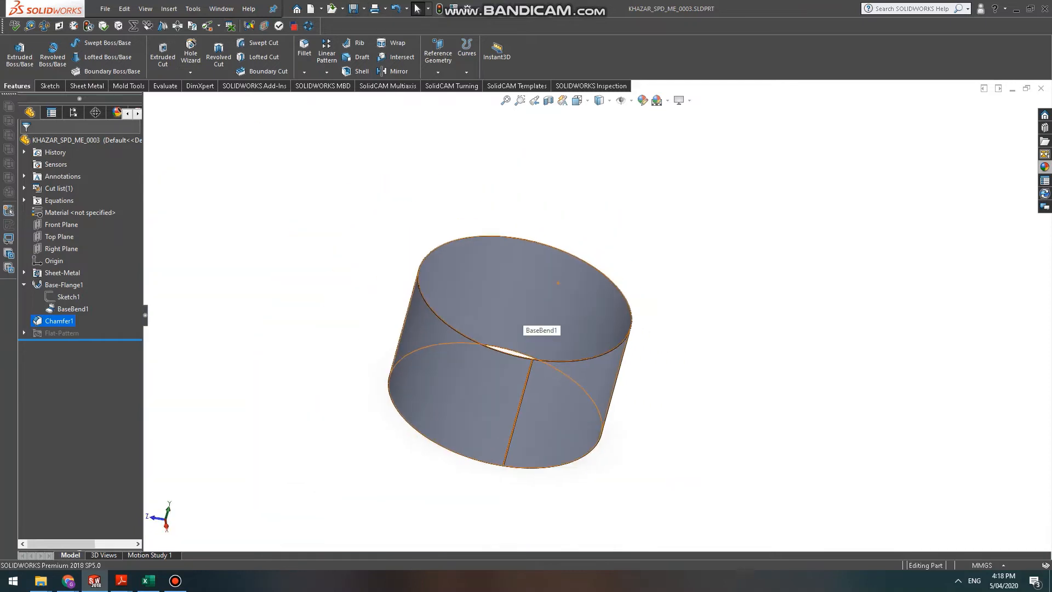
pyautogui.scroll(-5, 468, 325)
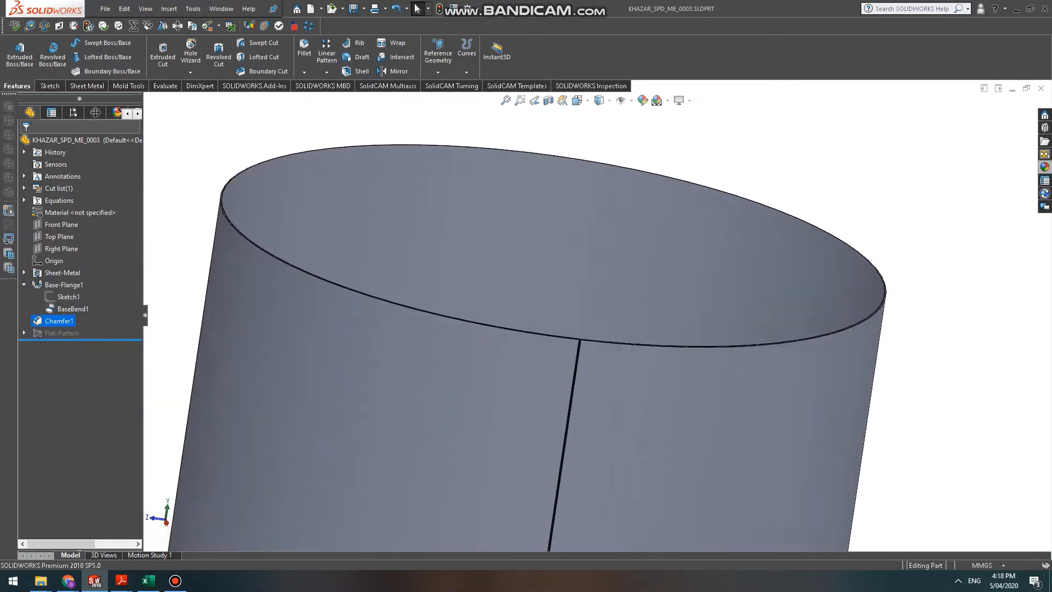
pyautogui.moveTo(526, 329); pyautogui.dragTo(562, 384, button='middle')
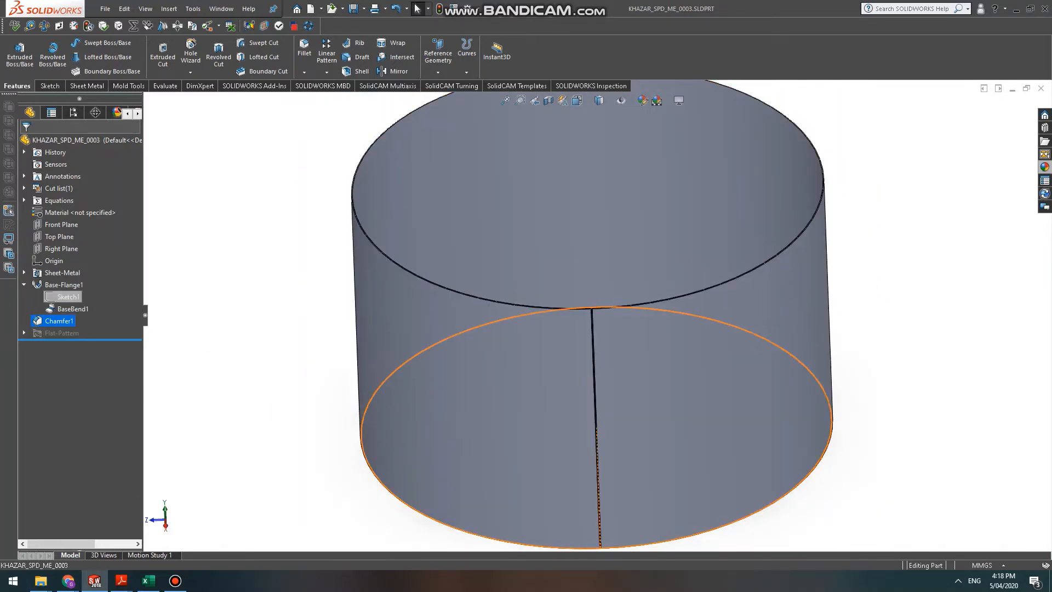
pyautogui.click(104, 8)
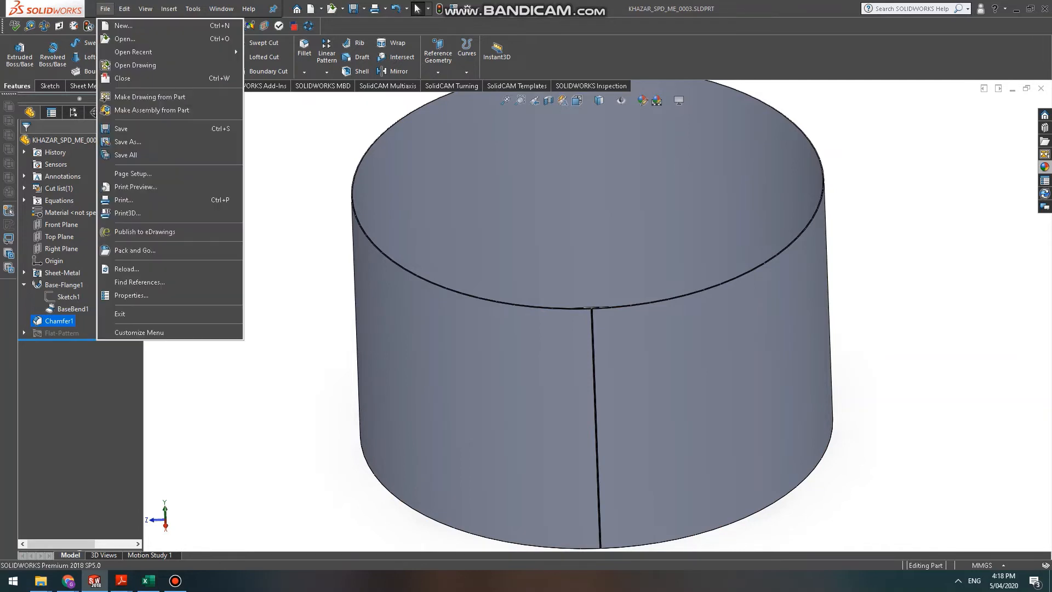
pyautogui.click(165, 141)
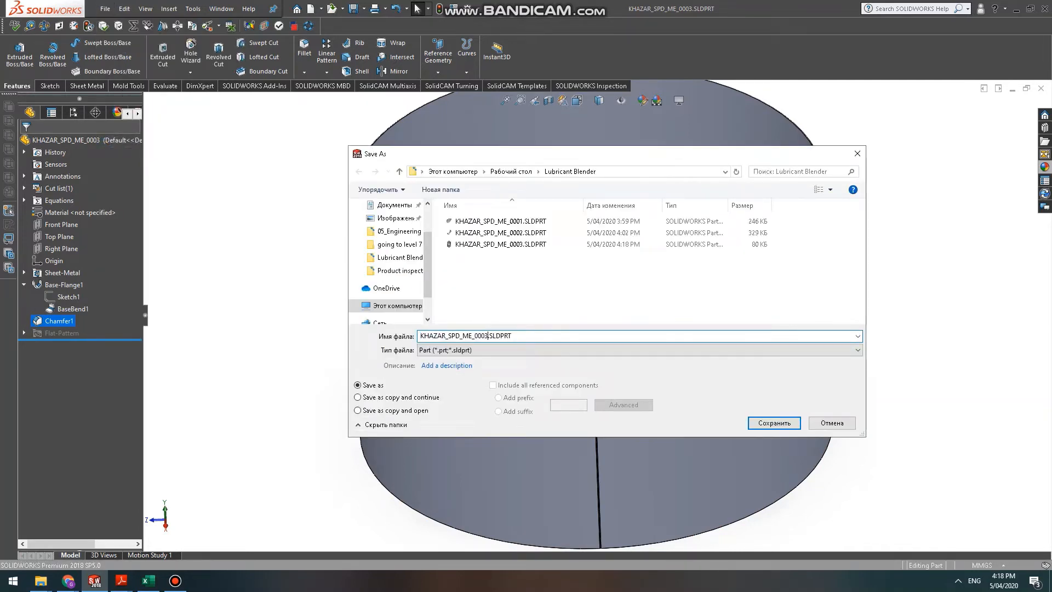
pyautogui.press('Return')
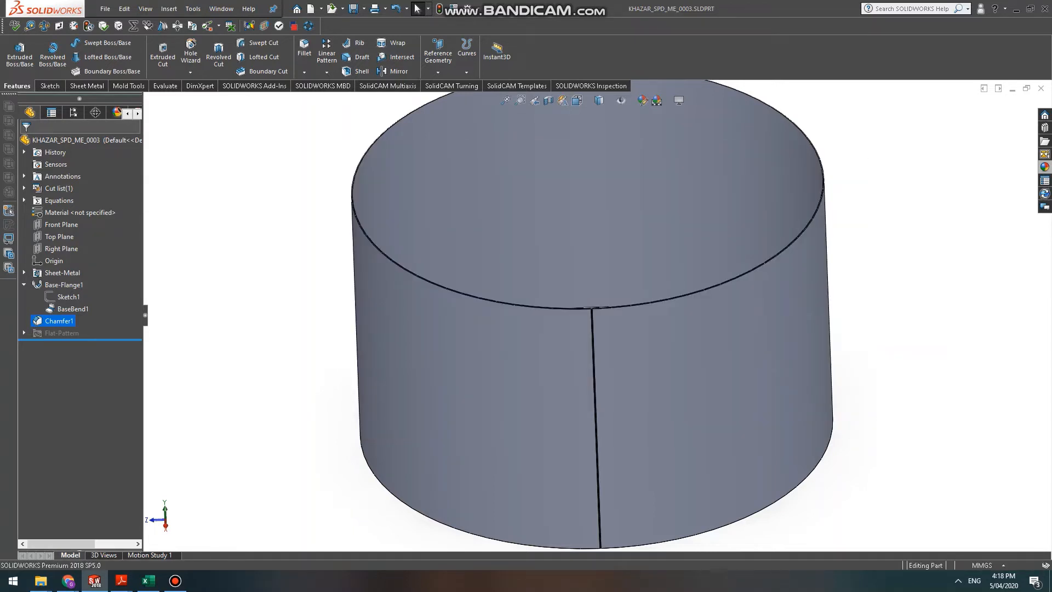
# Set the base flange's depth to 500 mm, save the part and close it.
pyautogui.click(594, 411)
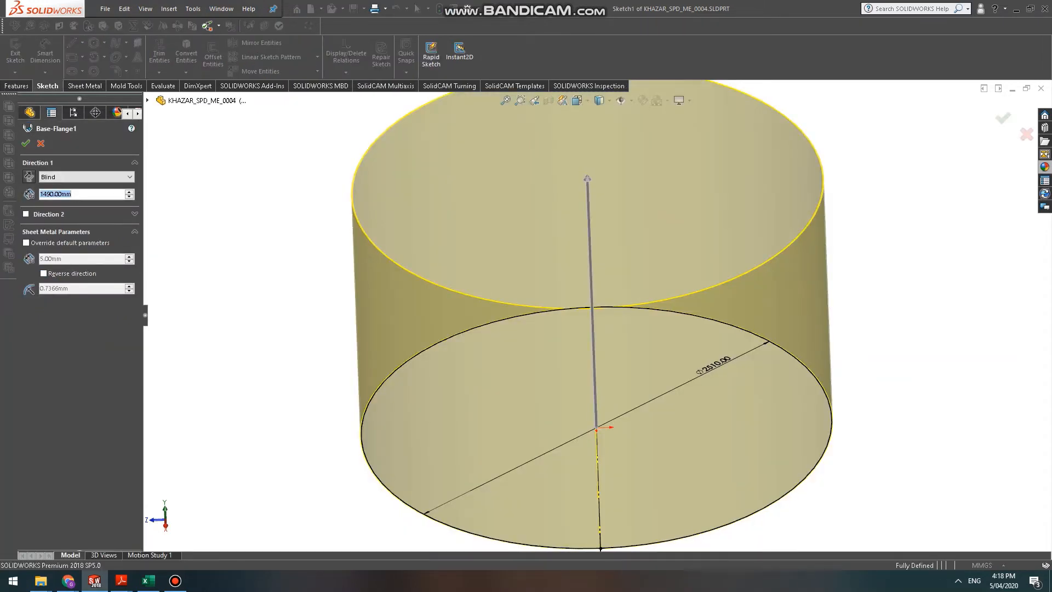
pyautogui.write('500')
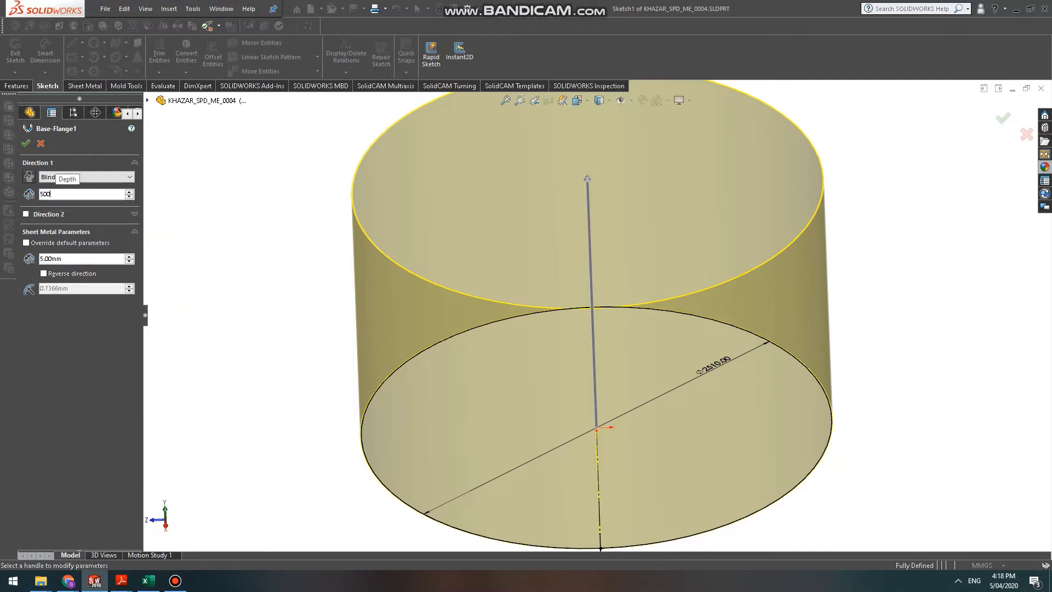
pyautogui.press('Return')
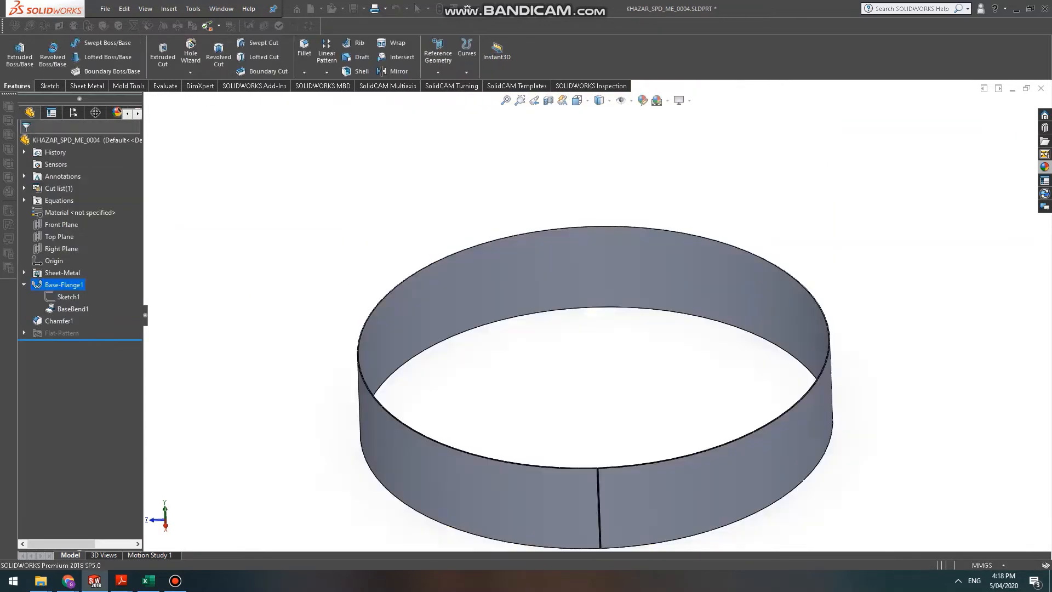
pyautogui.scroll(-8, 603, 506)
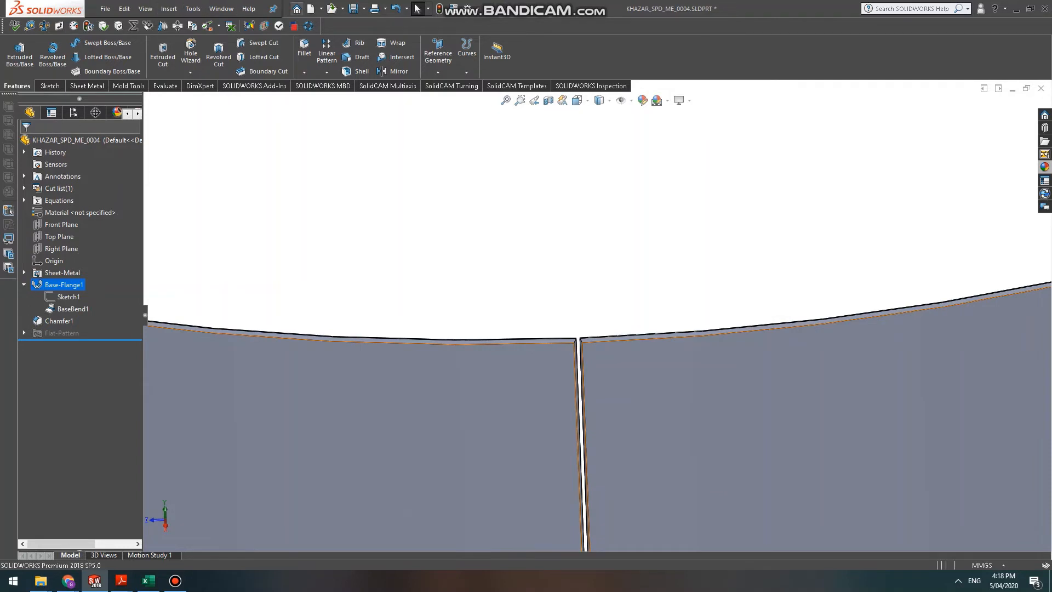
pyautogui.click(354, 9)
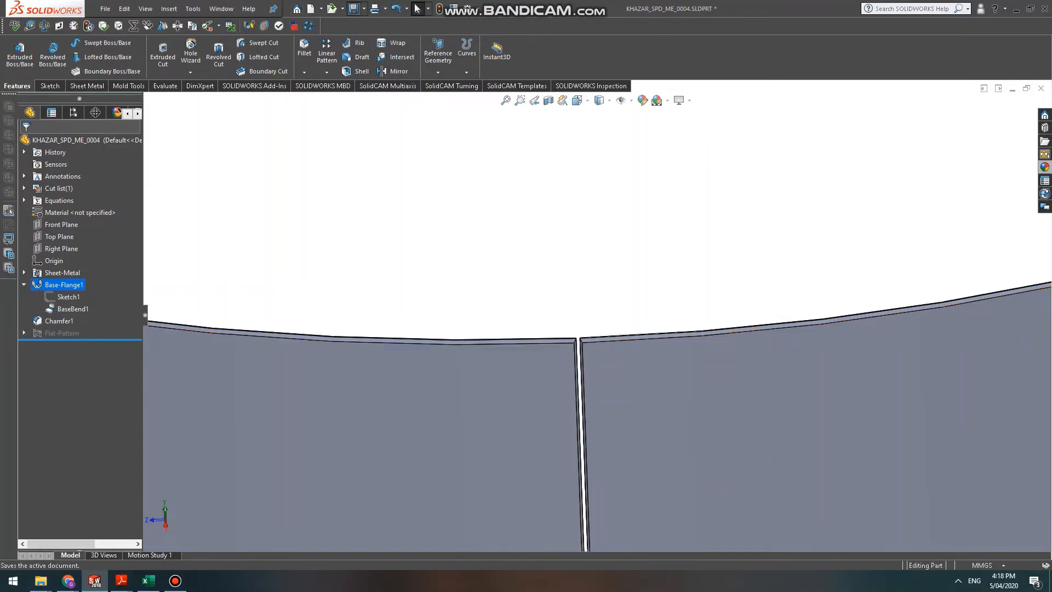
pyautogui.press('f')
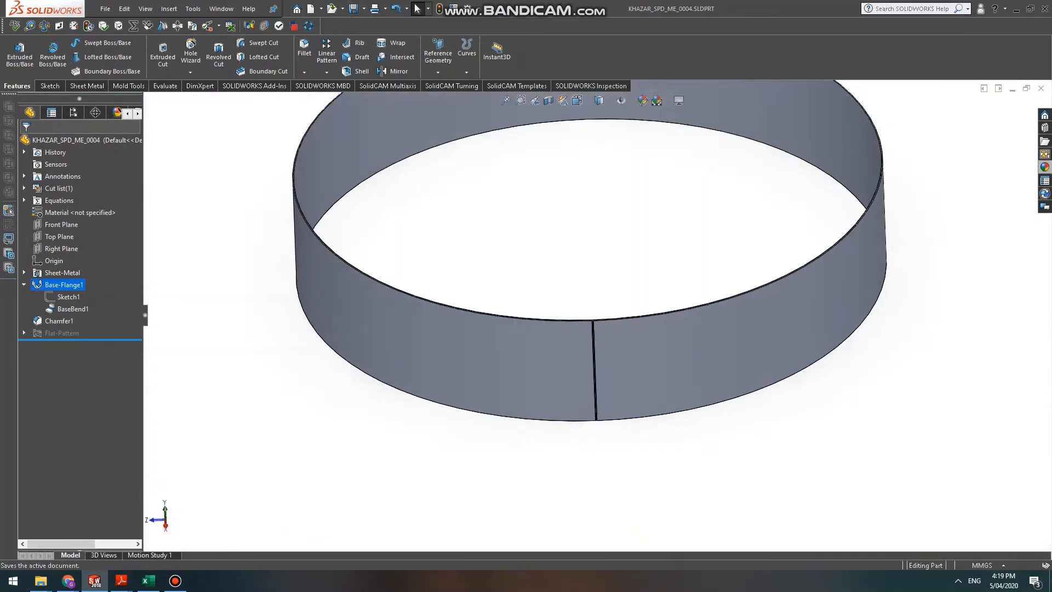
pyautogui.hotkey('ctrl', 'w')
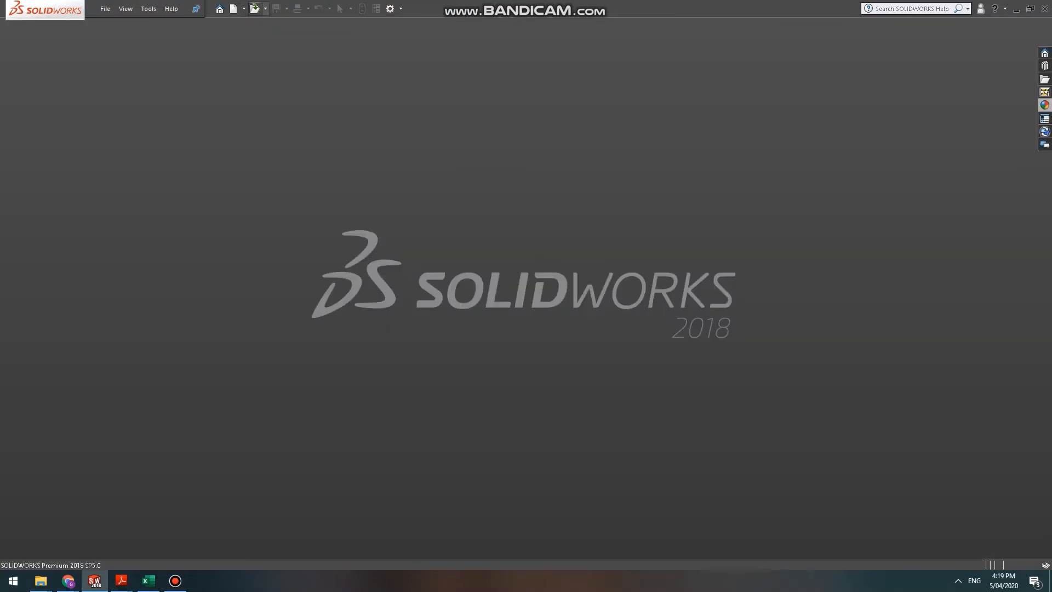
# Create a new assembly and place KHAZAR_SPD_ME_0001.SLDPRT at its origin as the first component.
pyautogui.click(233, 9)
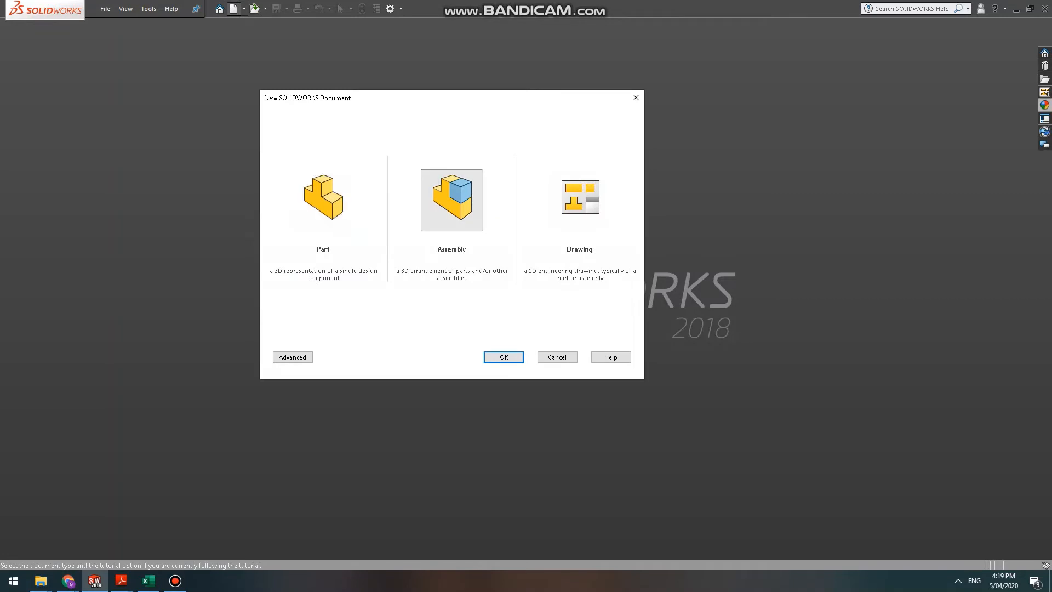
pyautogui.click(452, 200)
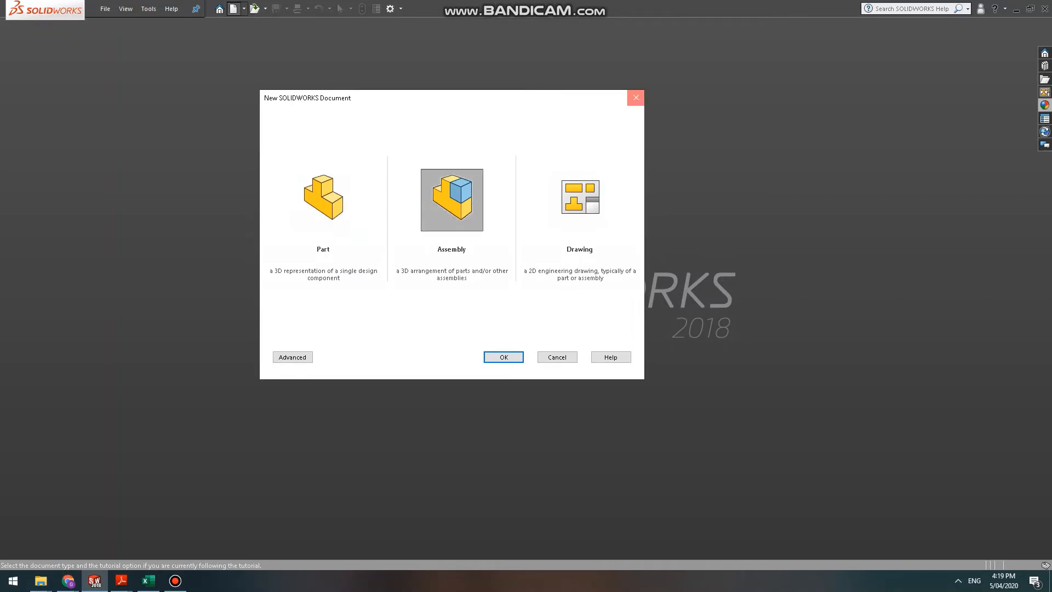
pyautogui.press('Return')
pyautogui.hotkey('ctrl', 'n')
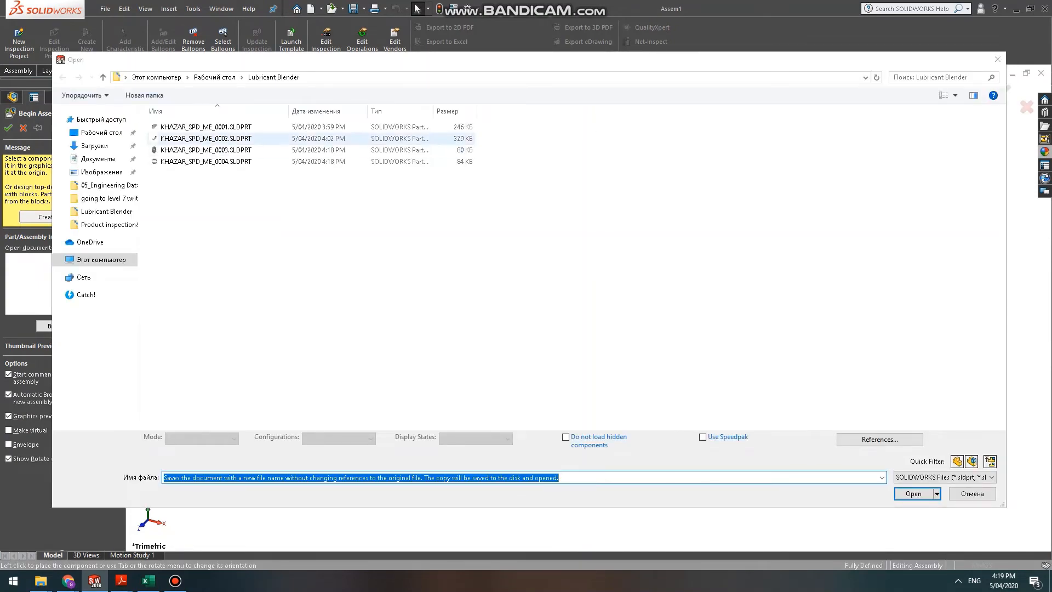
pyautogui.click(206, 126)
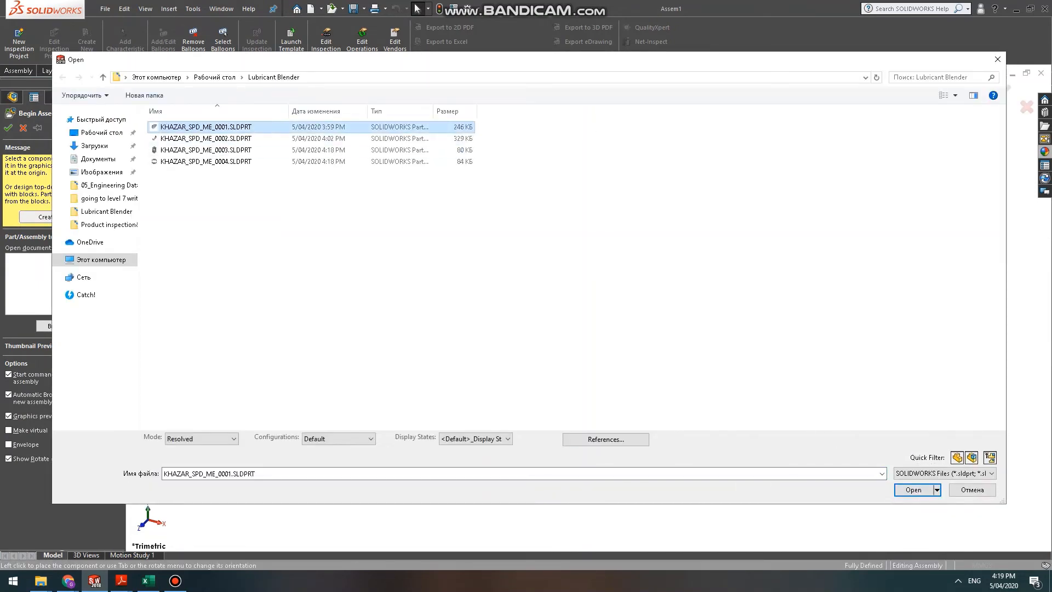
pyautogui.press('Return')
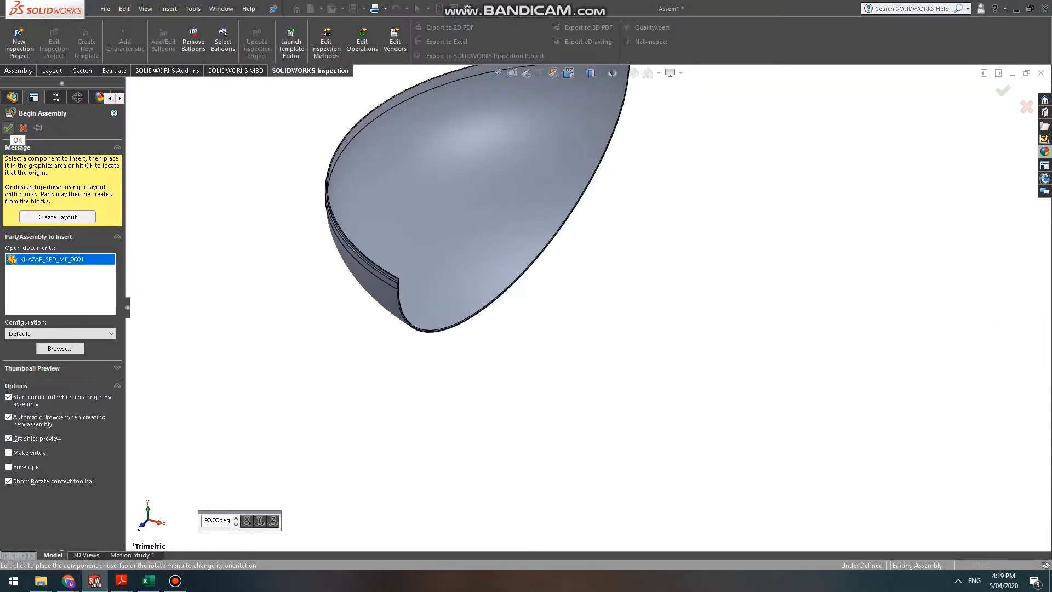
pyautogui.click(8, 127)
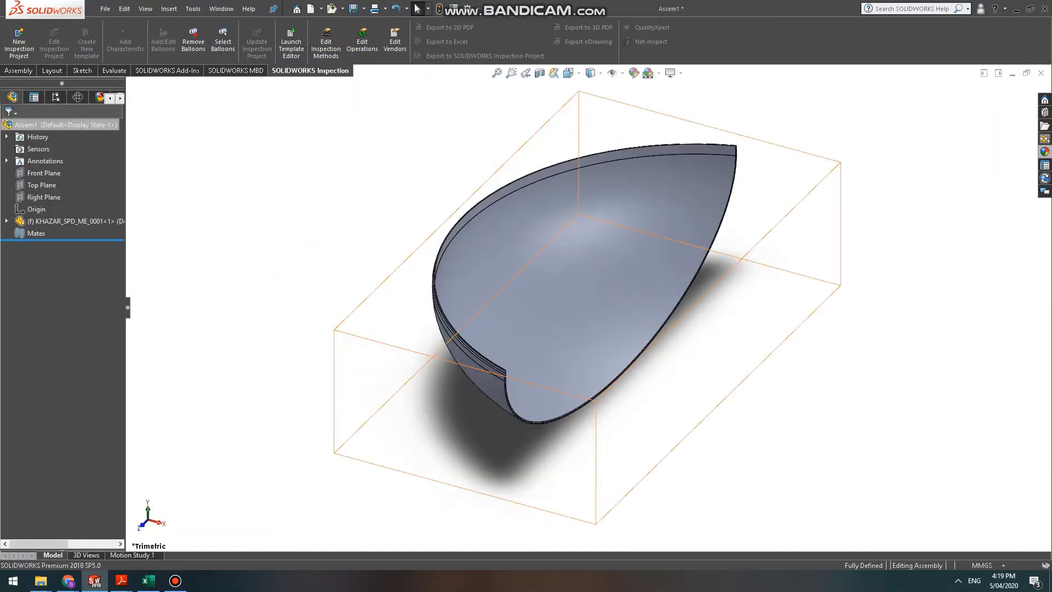
# Insert KHAZAR_SPD_ME_0002.SLDPRT into the assembly at the origin.
pyautogui.click(18, 70)
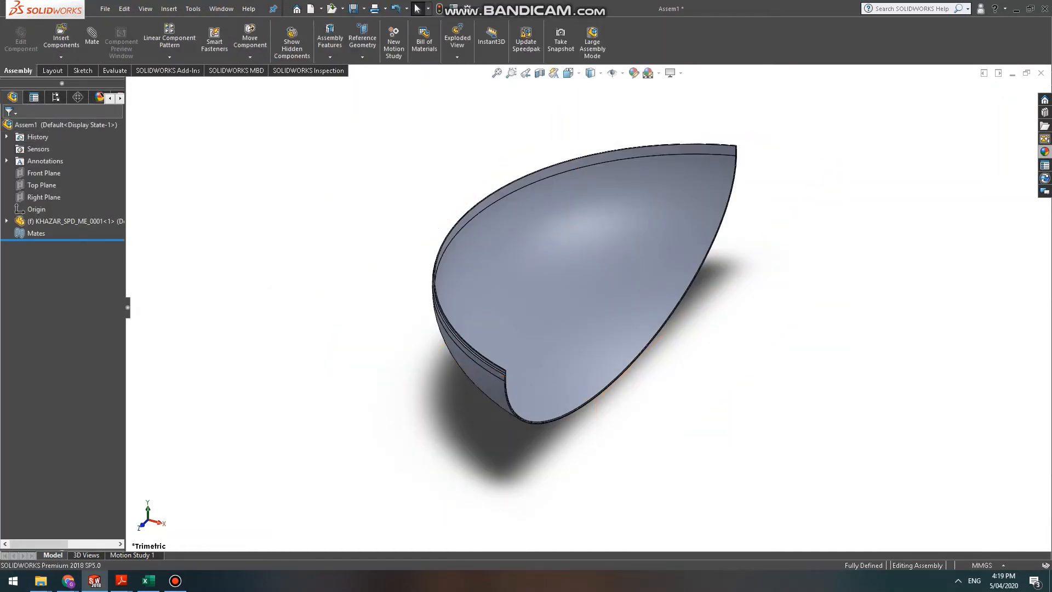
pyautogui.click(61, 37)
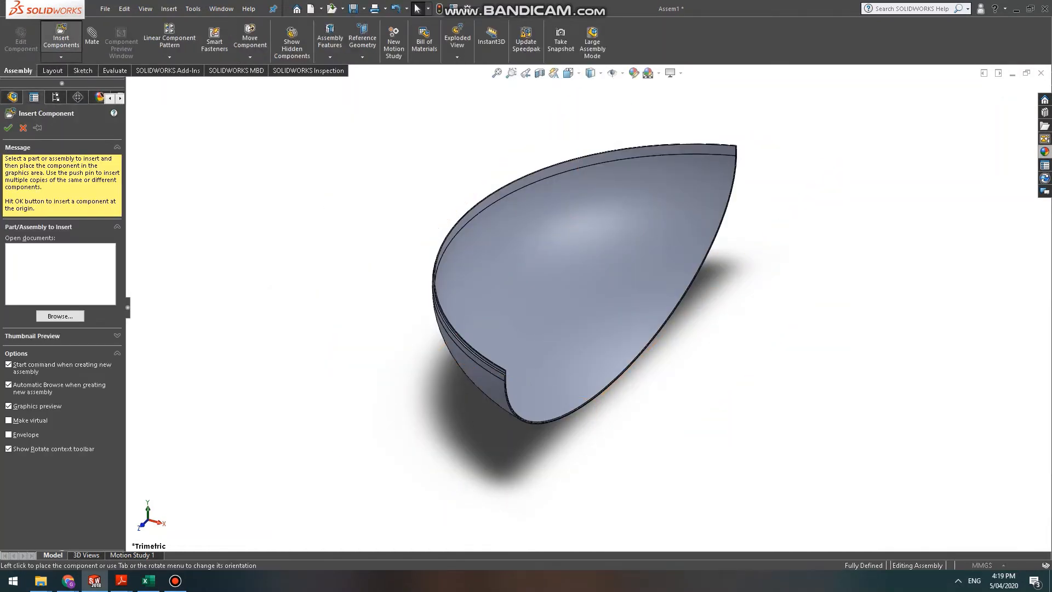
pyautogui.doubleClick(205, 127)
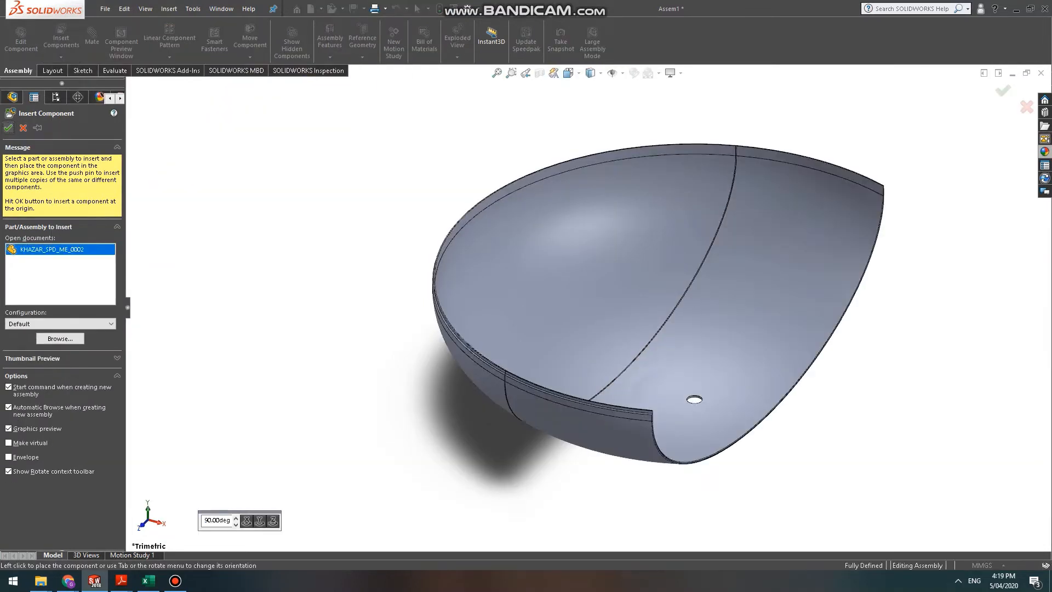
pyautogui.click(8, 128)
# Insert the rolled shell KHAZAR_SPD_ME_0003.SLDPRT into the assembly at the origin.
pyautogui.click(61, 38)
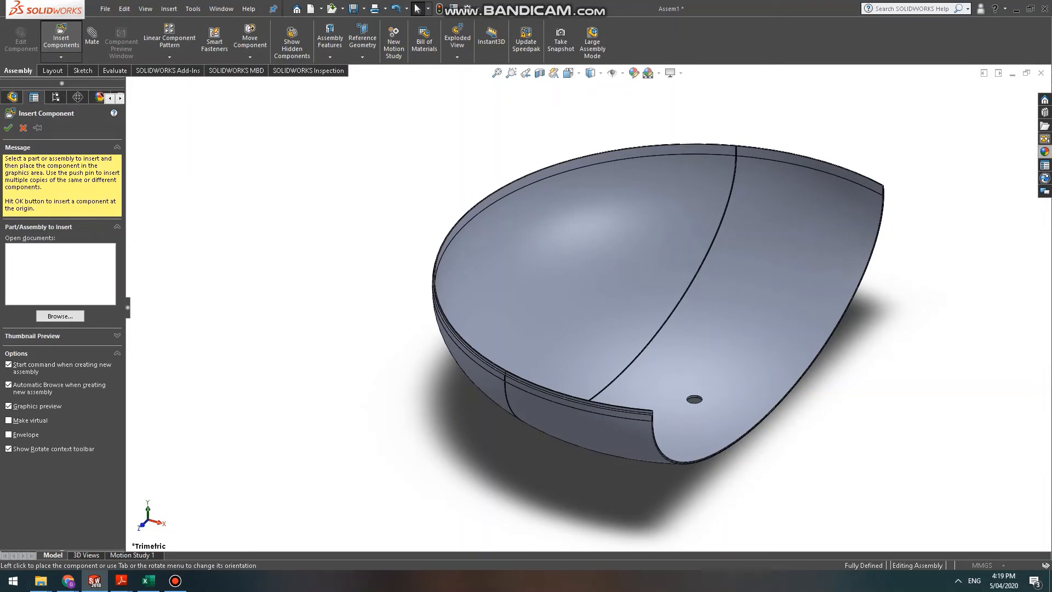
pyautogui.click(194, 150)
pyautogui.click(195, 149)
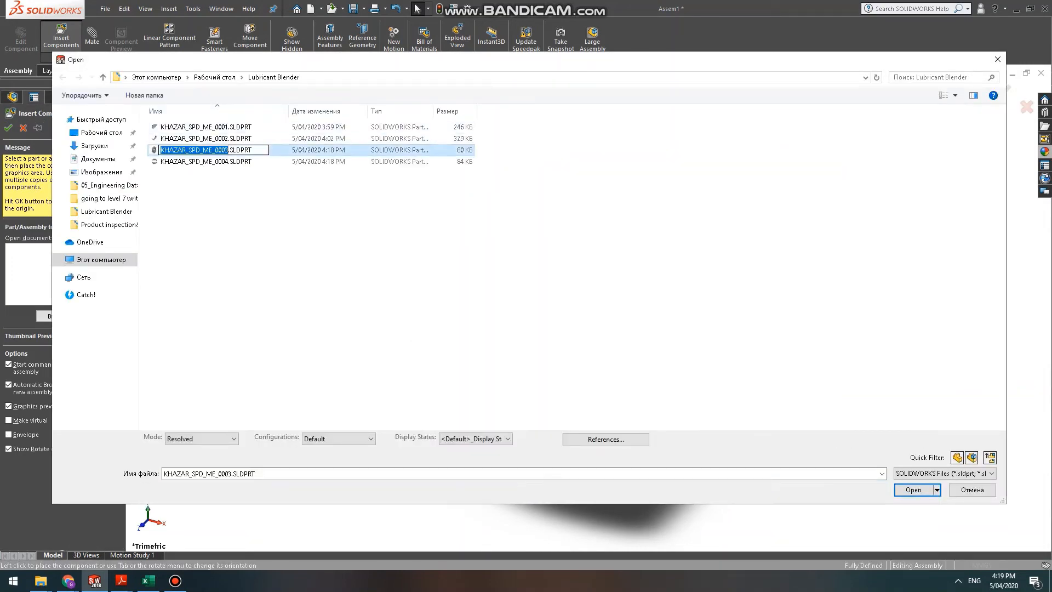
pyautogui.press('Escape')
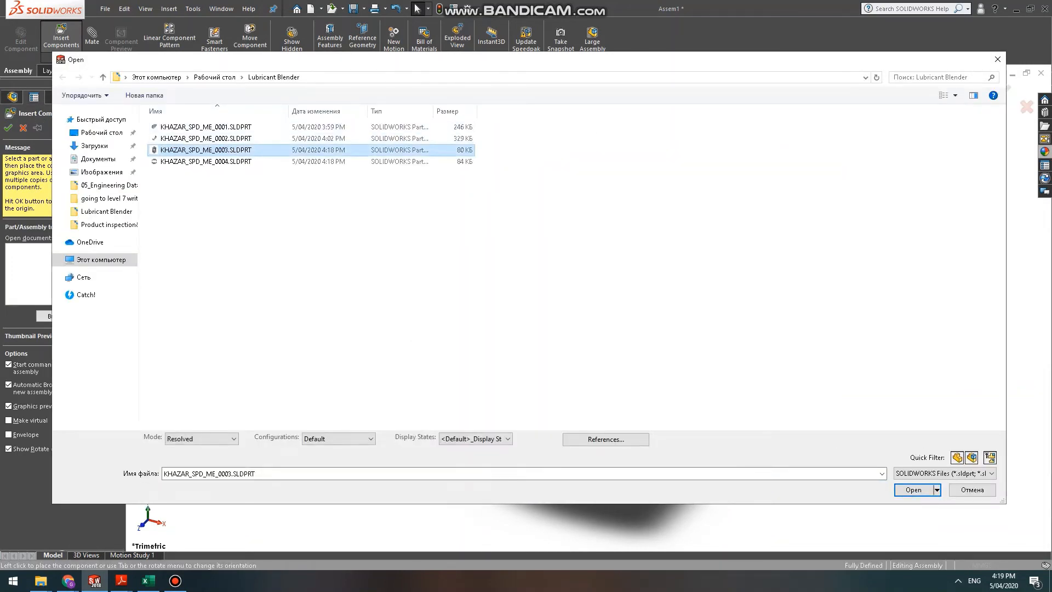
pyautogui.press('Return')
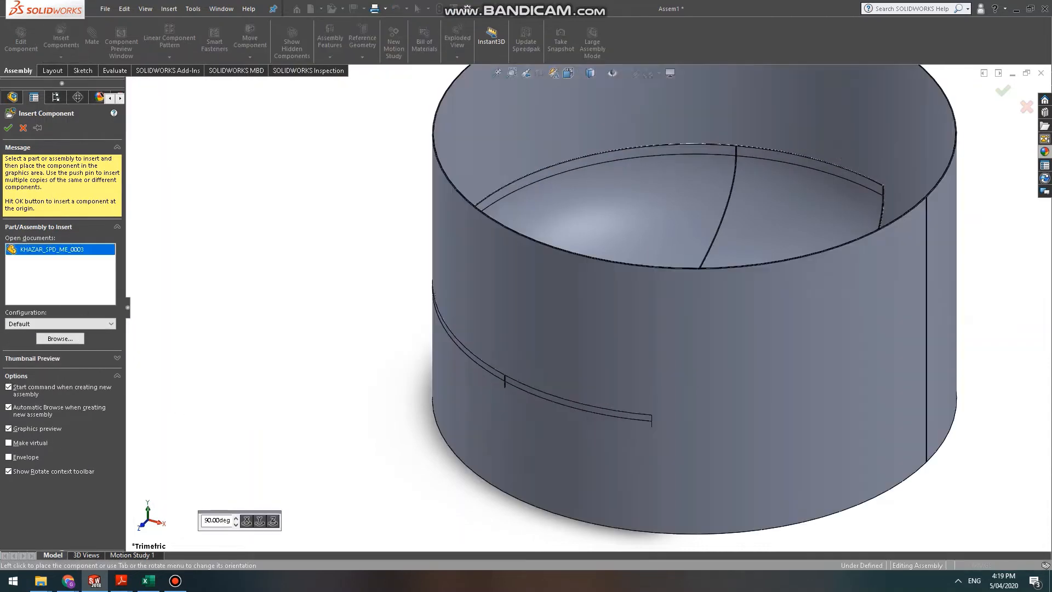
pyautogui.press('Return')
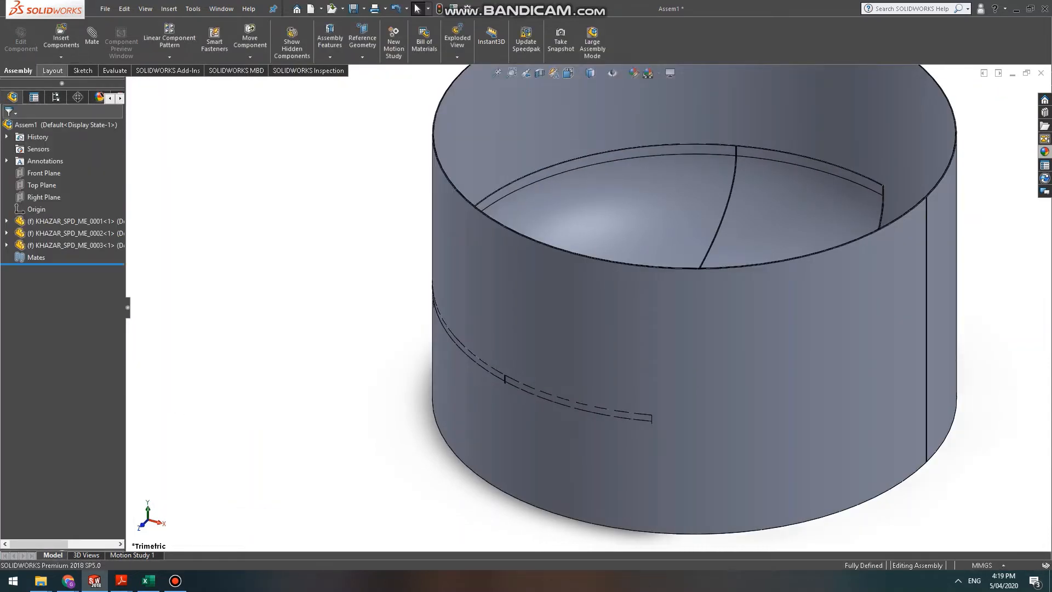
# Insert KHAZAR_SPD_ME_0004.SLDPRT into the assembly beside the tall rolled shell and the dished bottom.
pyautogui.press('Return')
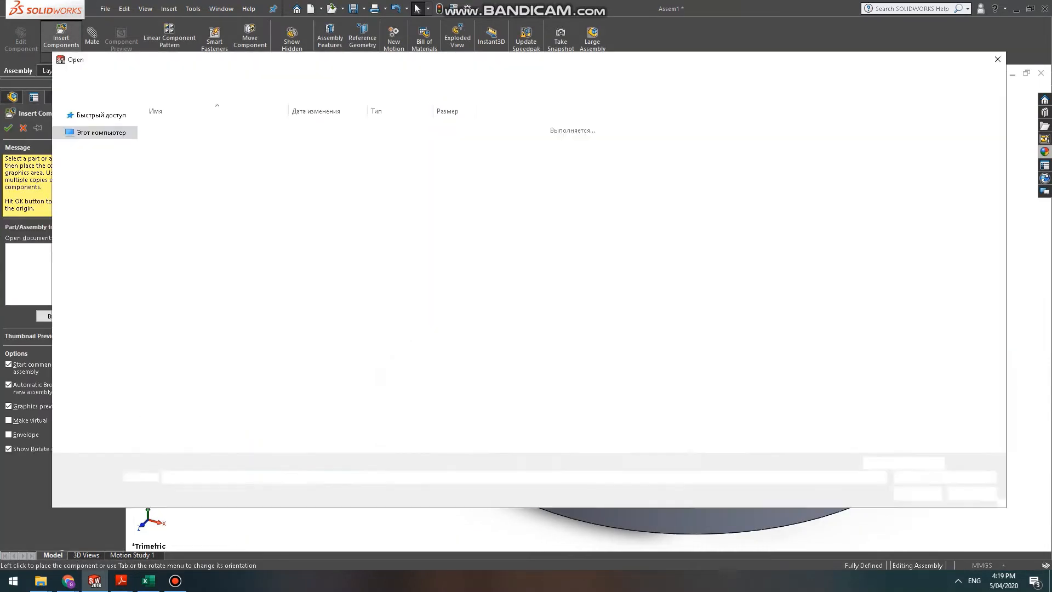
pyautogui.click(205, 161)
pyautogui.press('F2')
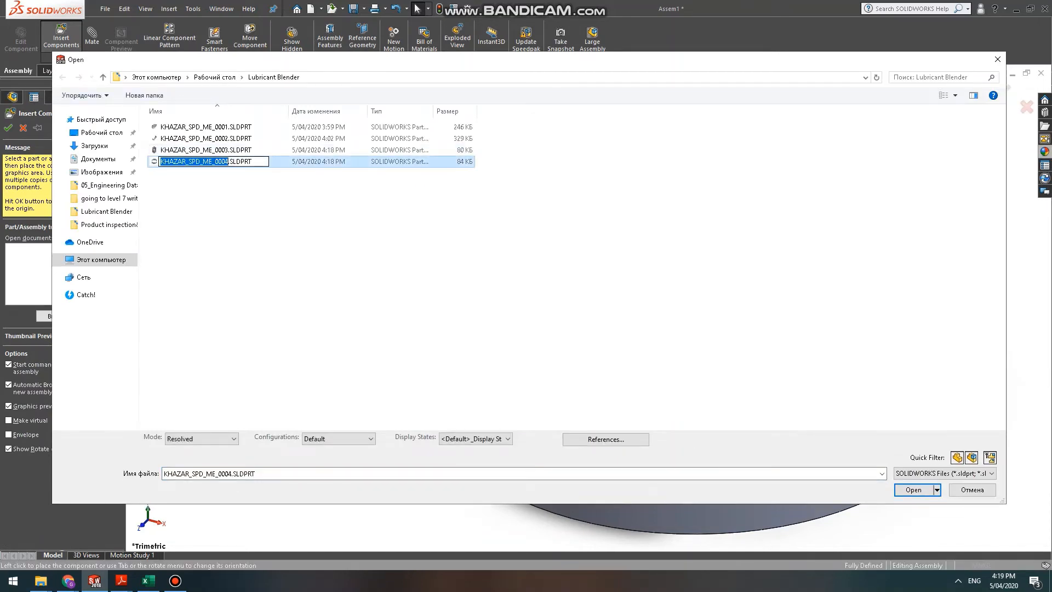
pyautogui.press('Return')
pyautogui.press('Return')
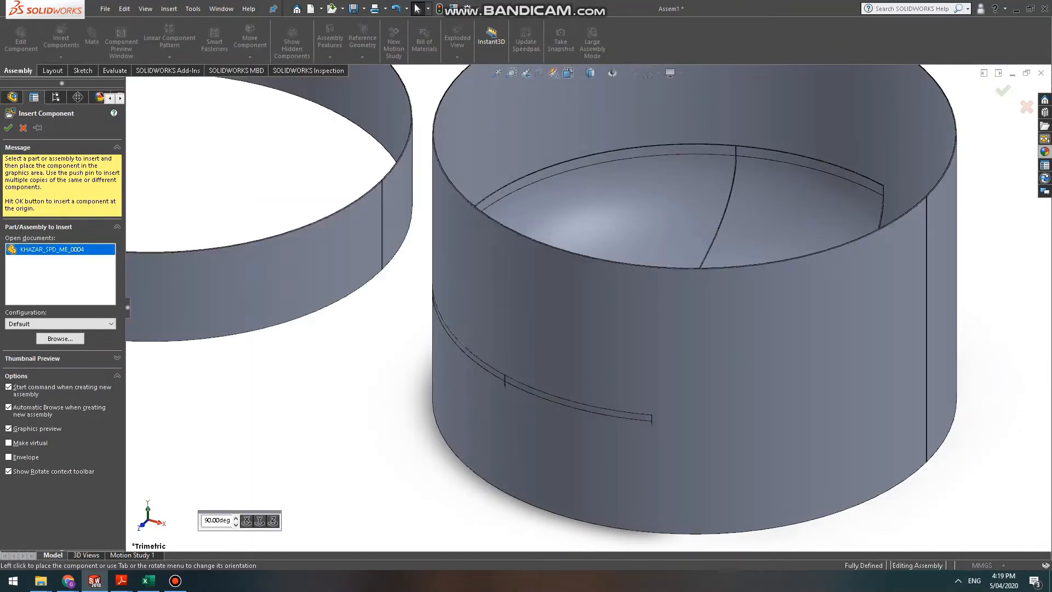
pyautogui.press('Return')
pyautogui.scroll(3, 419, 272)
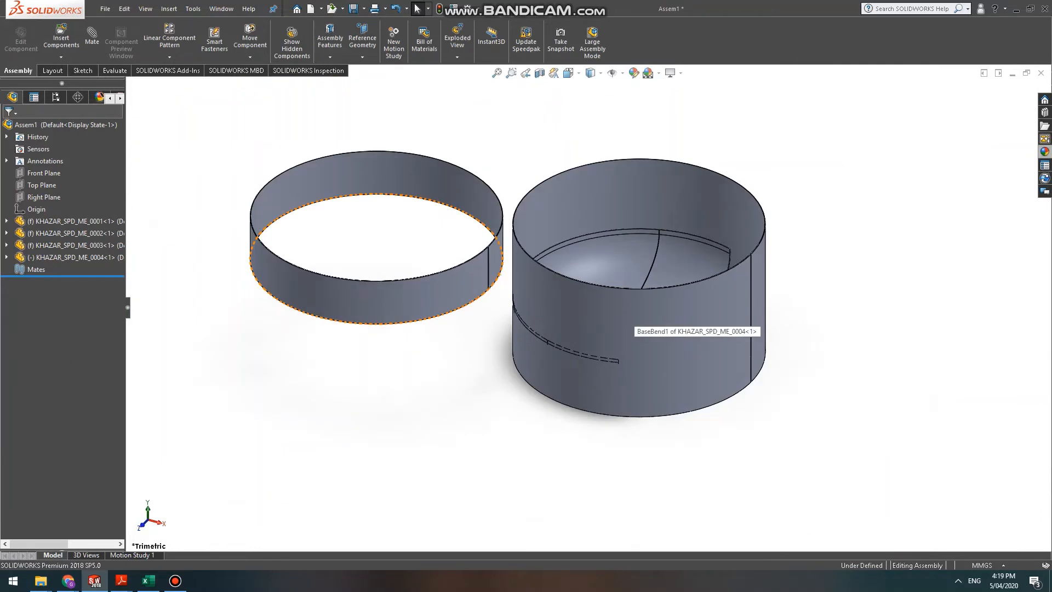
pyautogui.scroll(-4, 652, 332)
pyautogui.scroll(2, 587, 309)
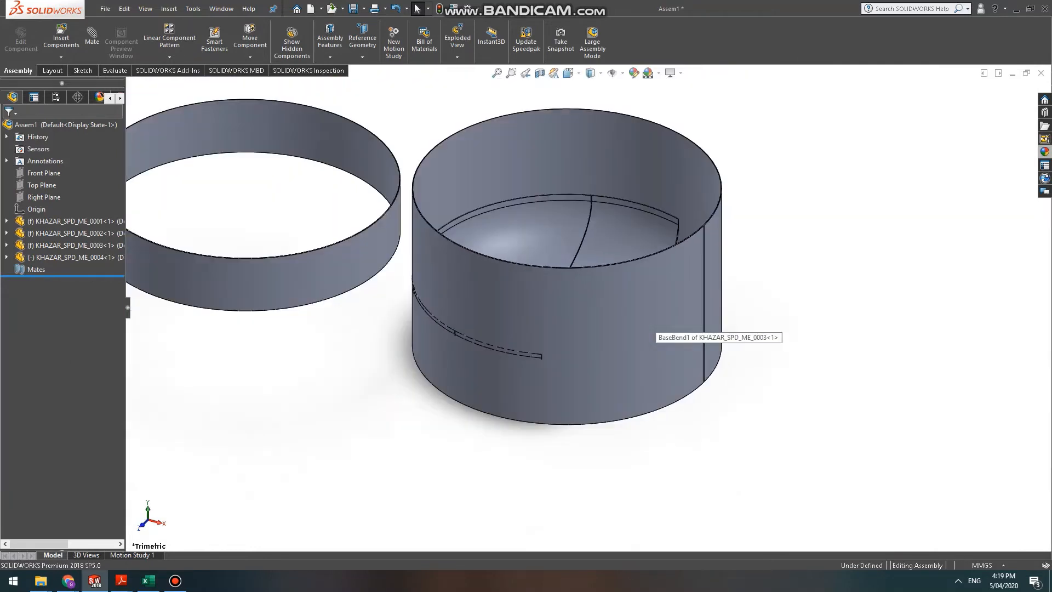
# Float the fixed shell KHAZAR_SPD_ME_0003 and move both rolled shells to opposite sides, clear of the dished bottom.
pyautogui.click(637, 339)
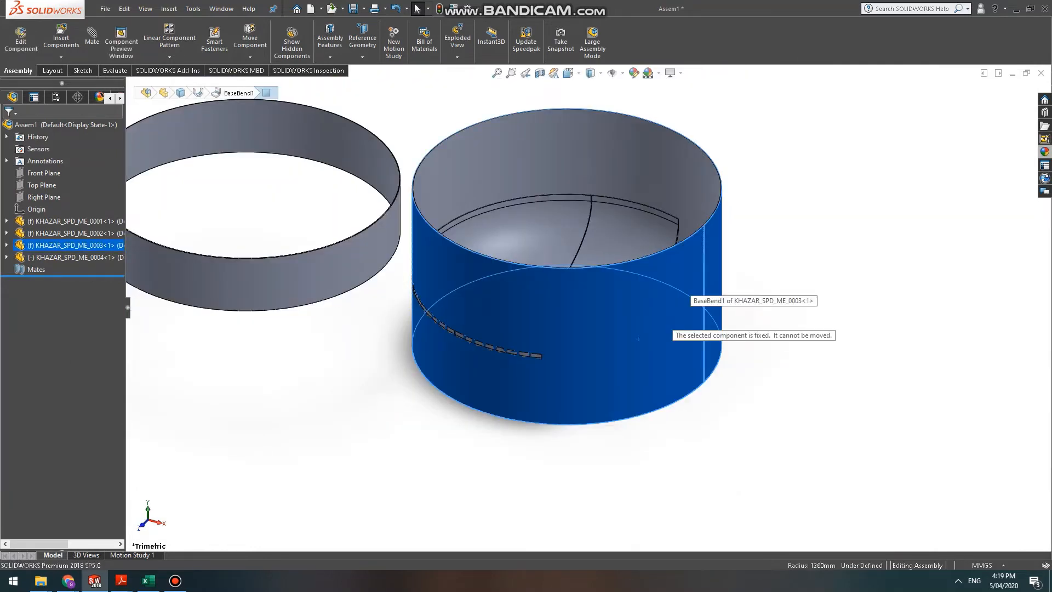
pyautogui.rightClick(661, 335)
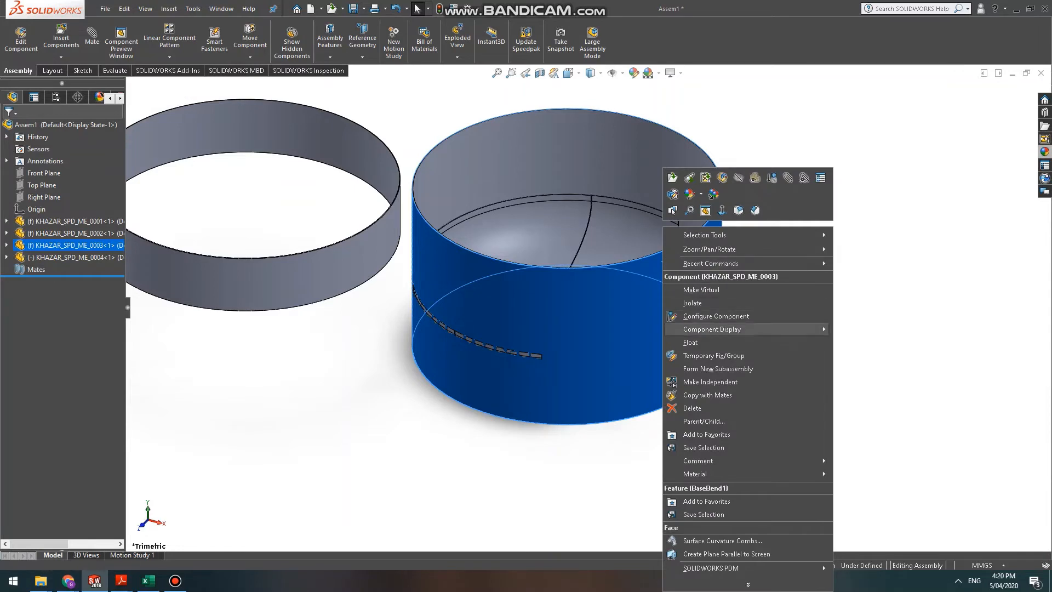
pyautogui.click(690, 342)
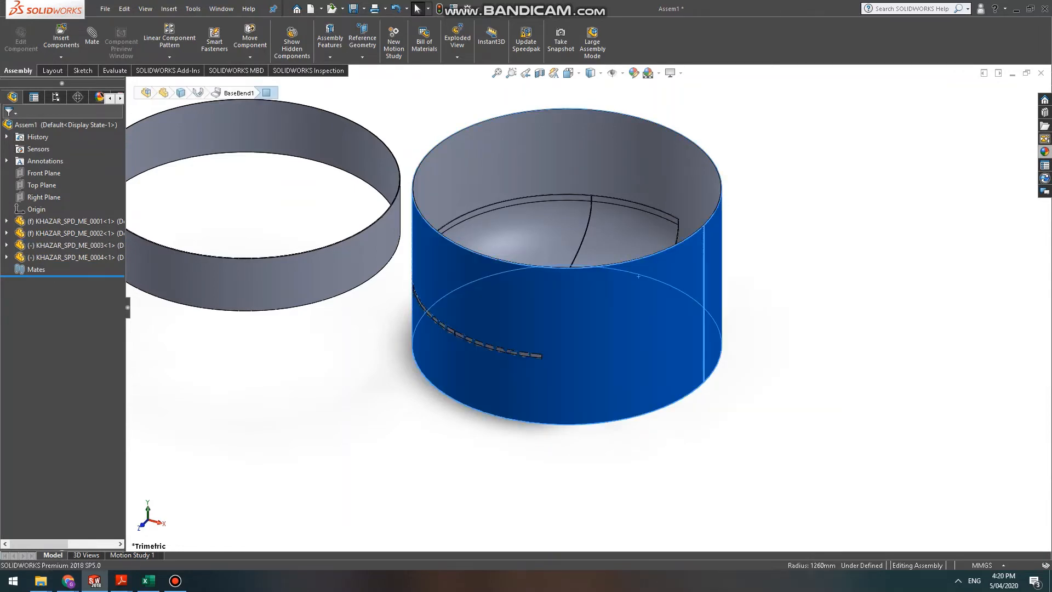
pyautogui.moveTo(638, 276); pyautogui.dragTo(973, 233)
pyautogui.moveTo(397, 213); pyautogui.dragTo(334, 264)
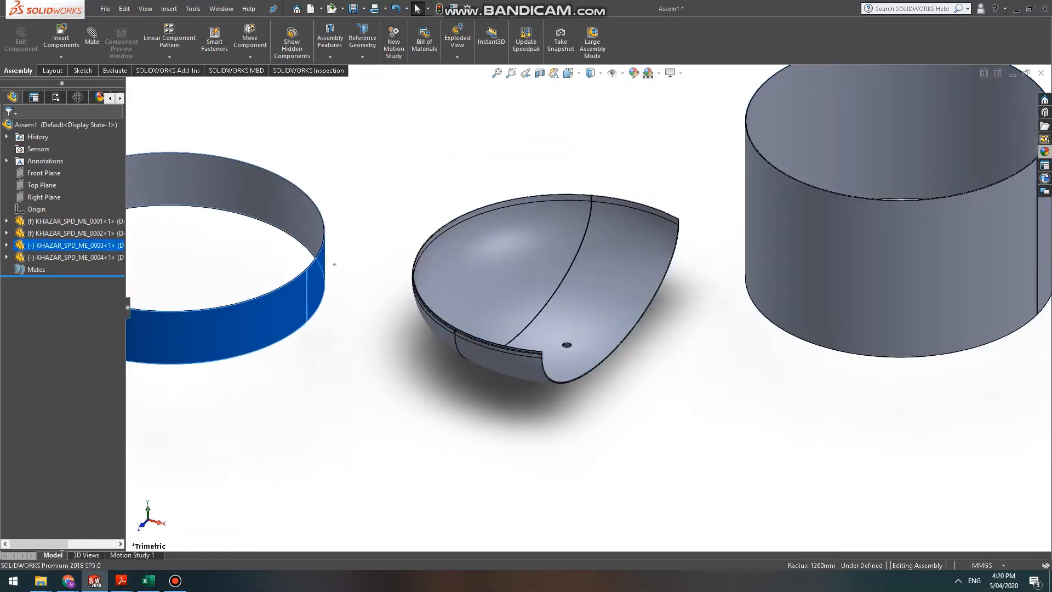
# Check whether the dished bottom parts KHAZAR_SPD_ME_0001 and KHAZAR_SPD_ME_0002 are fixed in the assembly.
pyautogui.click(594, 294)
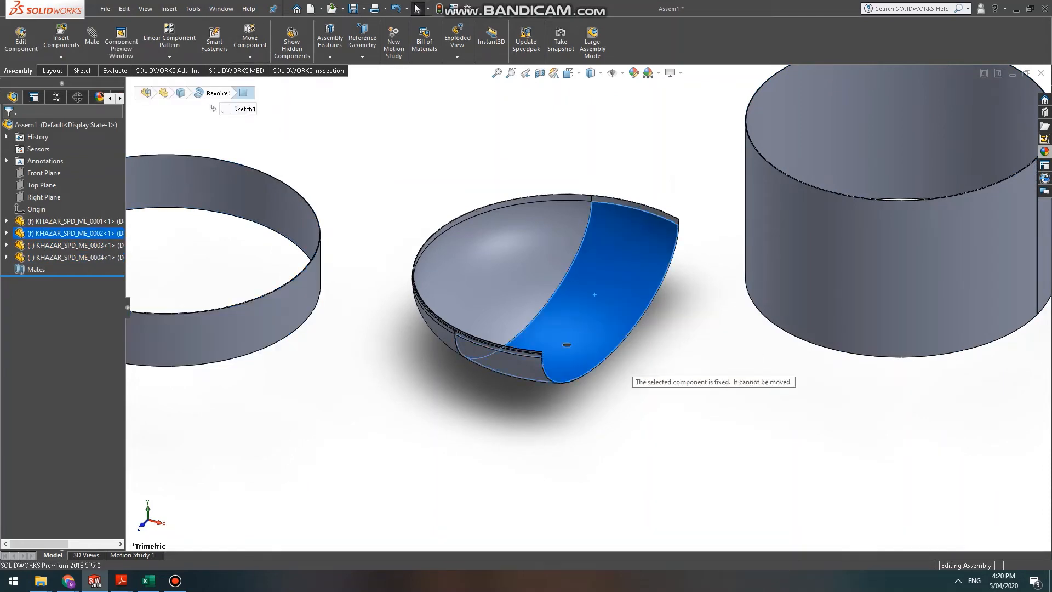
pyautogui.click(493, 236)
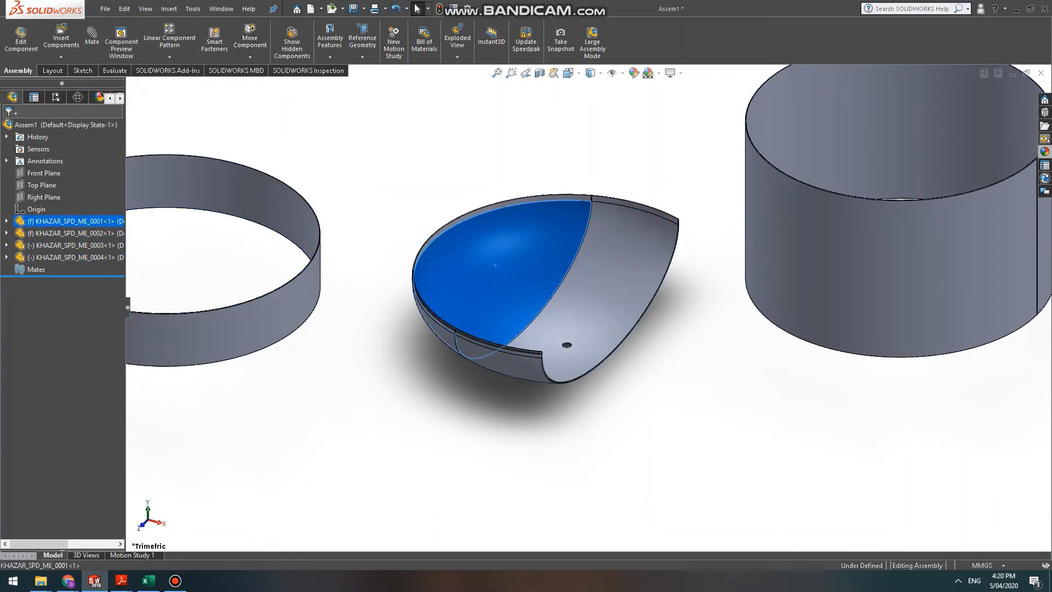
pyautogui.rightClick(496, 212)
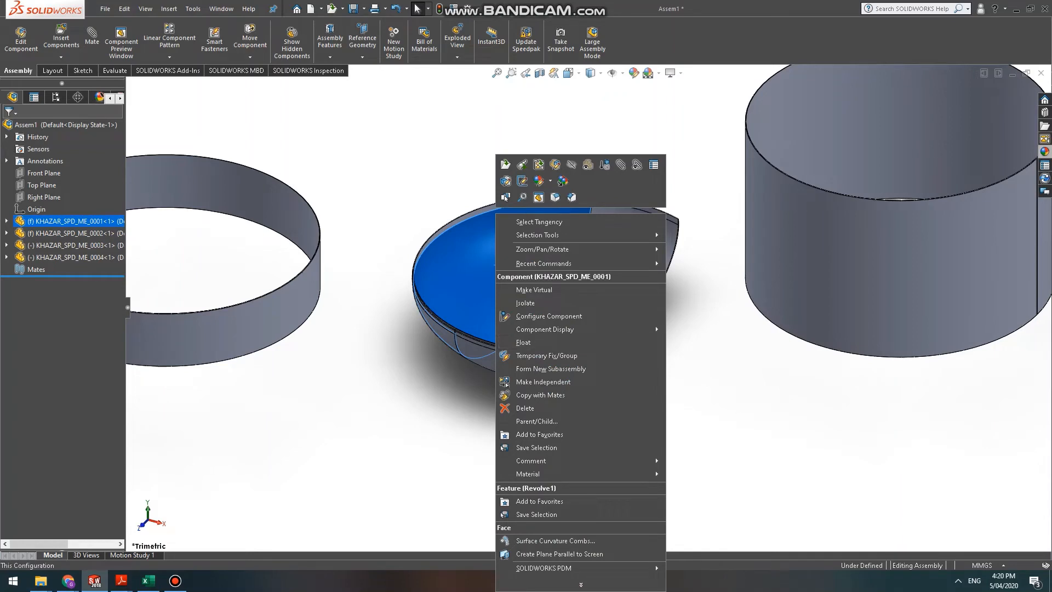
pyautogui.click(542, 354)
pyautogui.click(613, 219)
pyautogui.rightClick(611, 214)
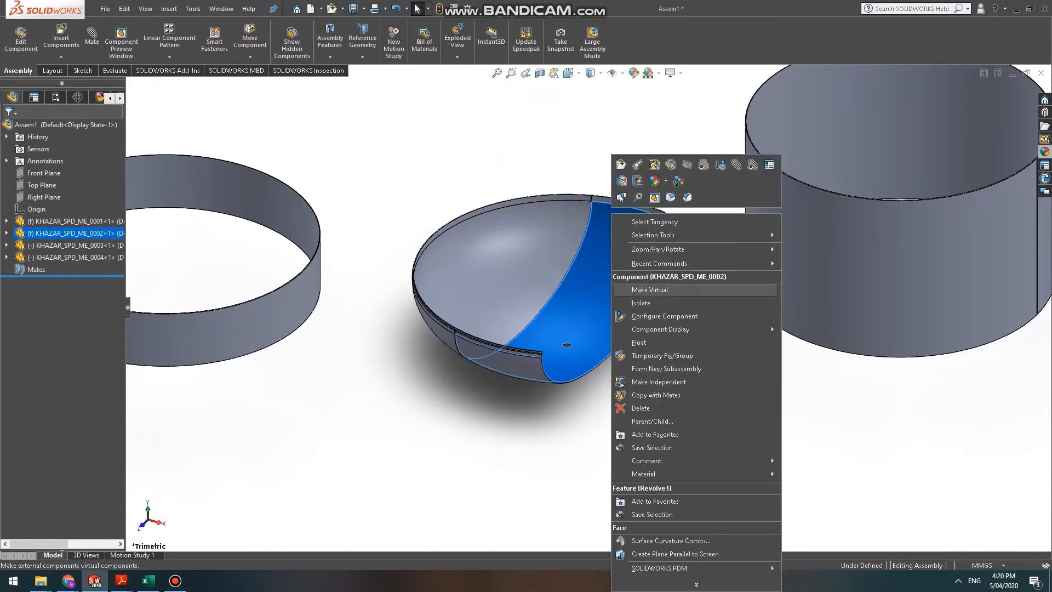
pyautogui.click(662, 355)
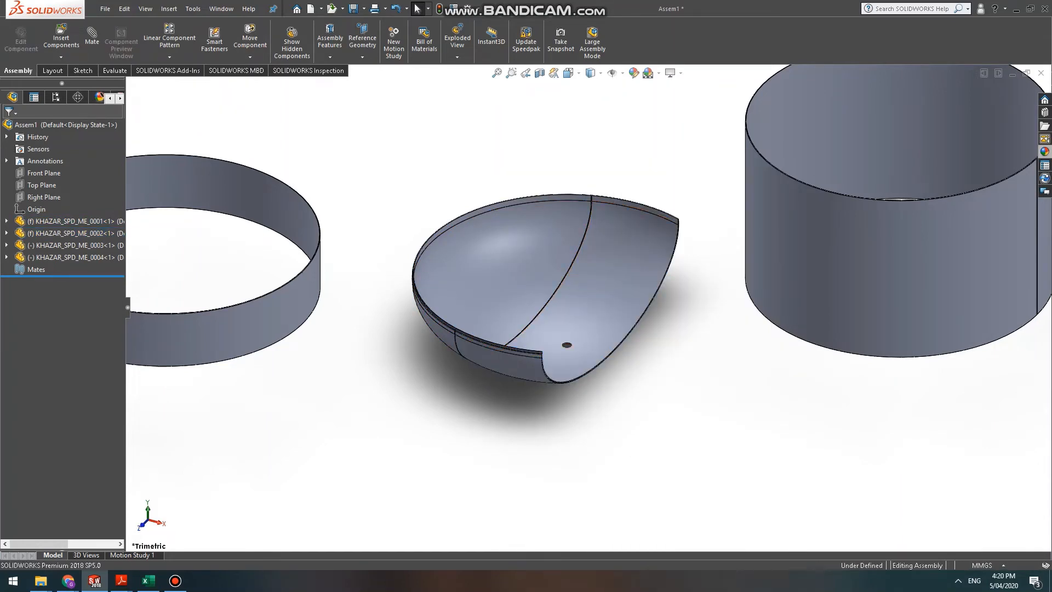
# Start a mate between the narrow bottom end face of shell KHAZAR_SPD_ME_0003 and the top rim face of KHAZAR_SPD_ME_0002.
pyautogui.scroll(-2, 575, 296)
pyautogui.scroll(4, 925, 274)
pyautogui.moveTo(926, 274); pyautogui.dragTo(767, 356, button='middle')
pyautogui.scroll(3, 665, 390)
pyautogui.scroll(5, 666, 390)
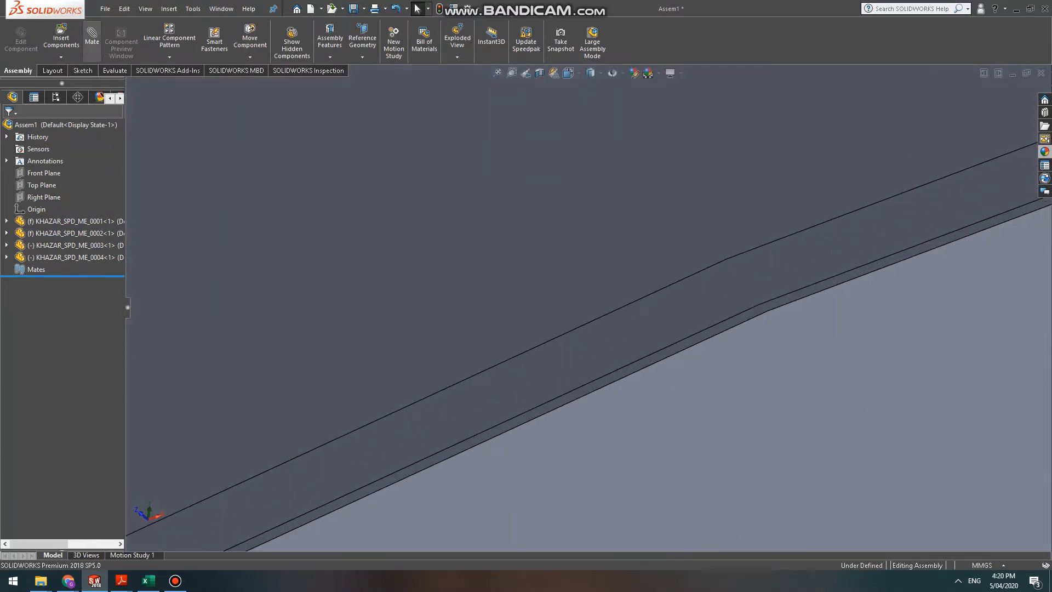
pyautogui.click(92, 42)
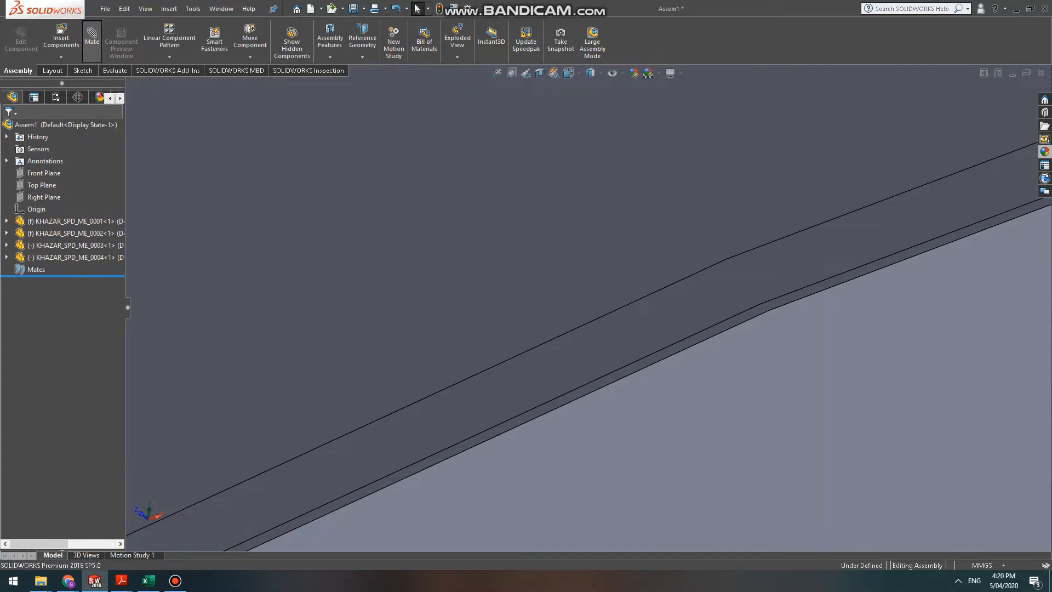
pyautogui.scroll(3, 633, 383)
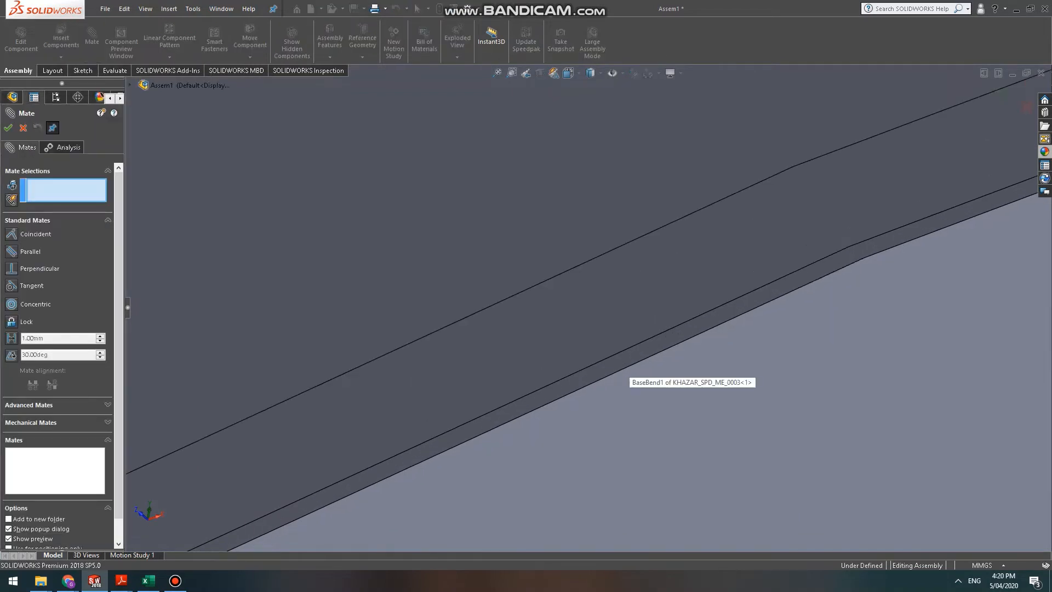
pyautogui.click(627, 358)
pyautogui.click(627, 359)
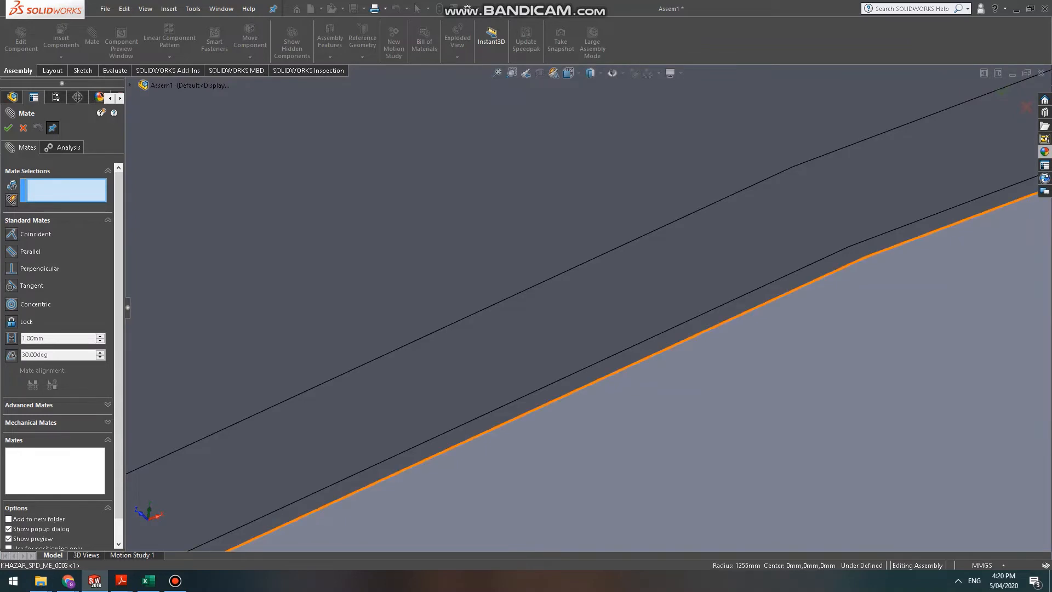
pyautogui.click(627, 355)
pyautogui.scroll(10, 627, 356)
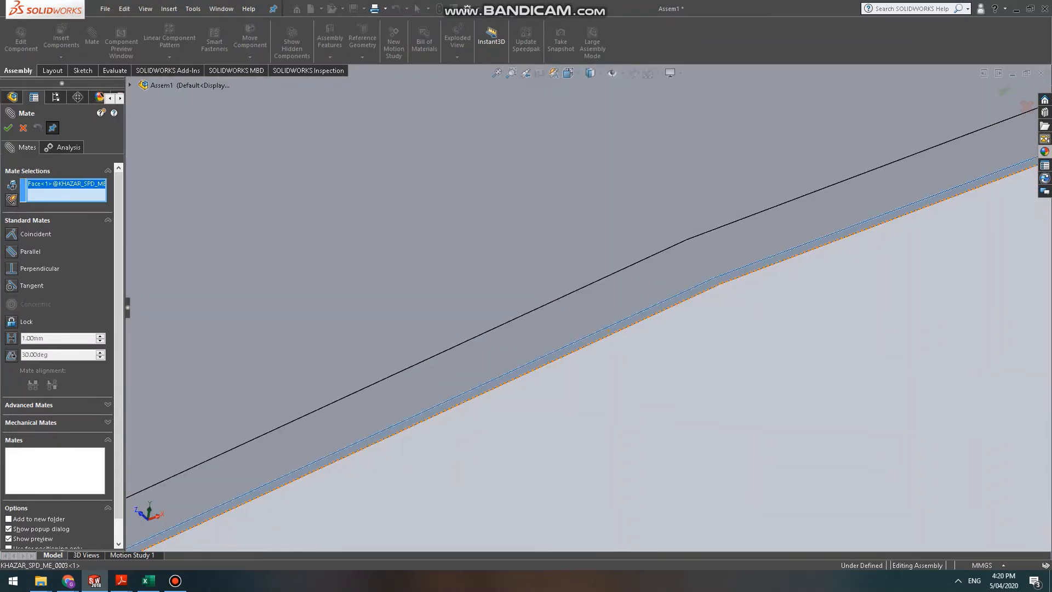
pyautogui.scroll(2, 627, 356)
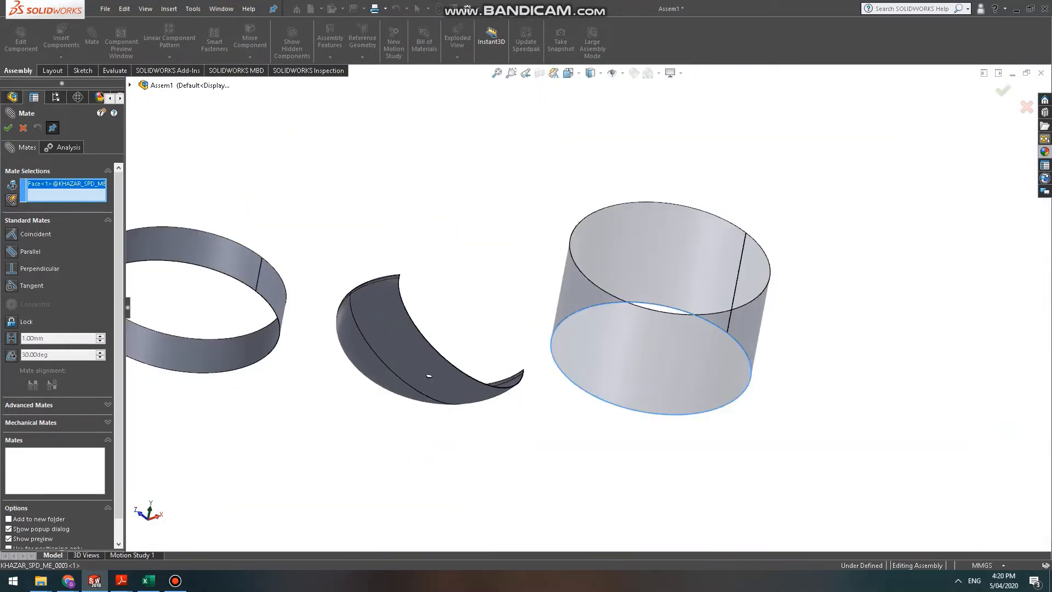
pyautogui.moveTo(627, 356); pyautogui.dragTo(548, 328, button='middle')
pyautogui.scroll(-6, 493, 356)
pyautogui.scroll(-4, 603, 356)
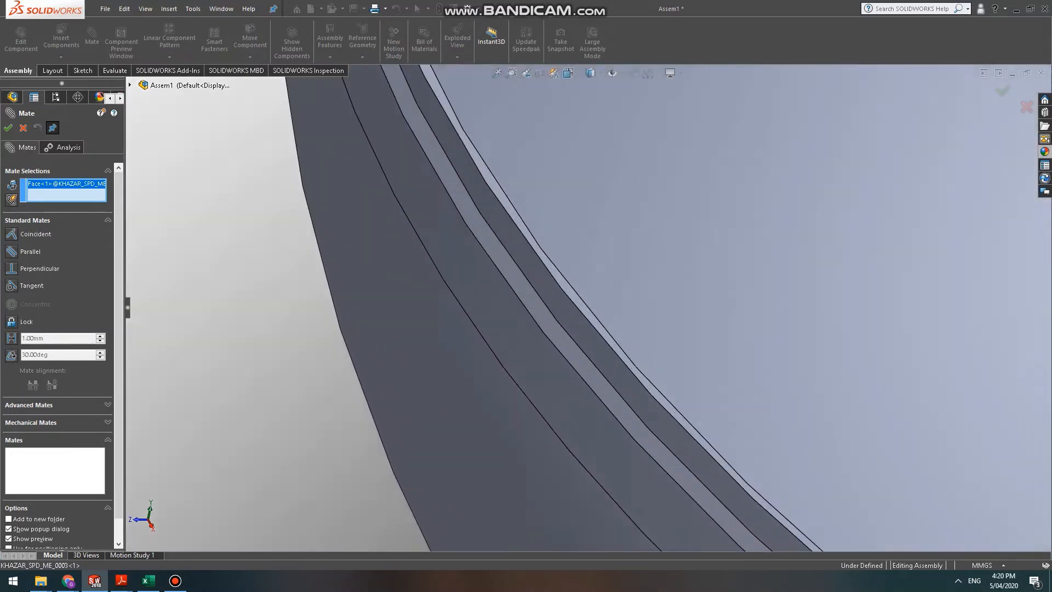
pyautogui.moveTo(602, 356); pyautogui.dragTo(635, 359, button='middle')
pyautogui.scroll(-4, 635, 359)
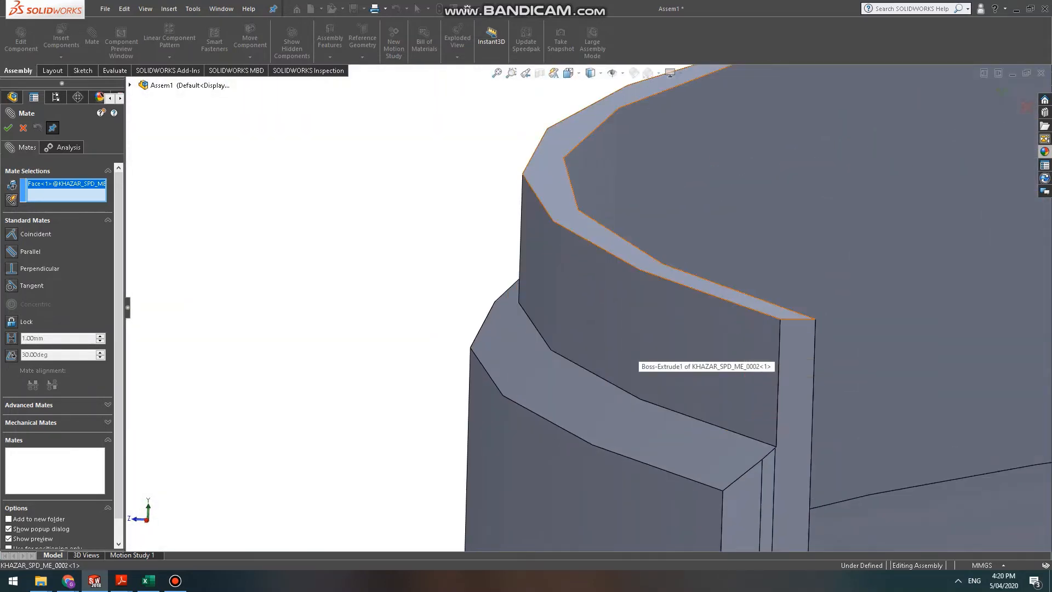
pyautogui.click(670, 271)
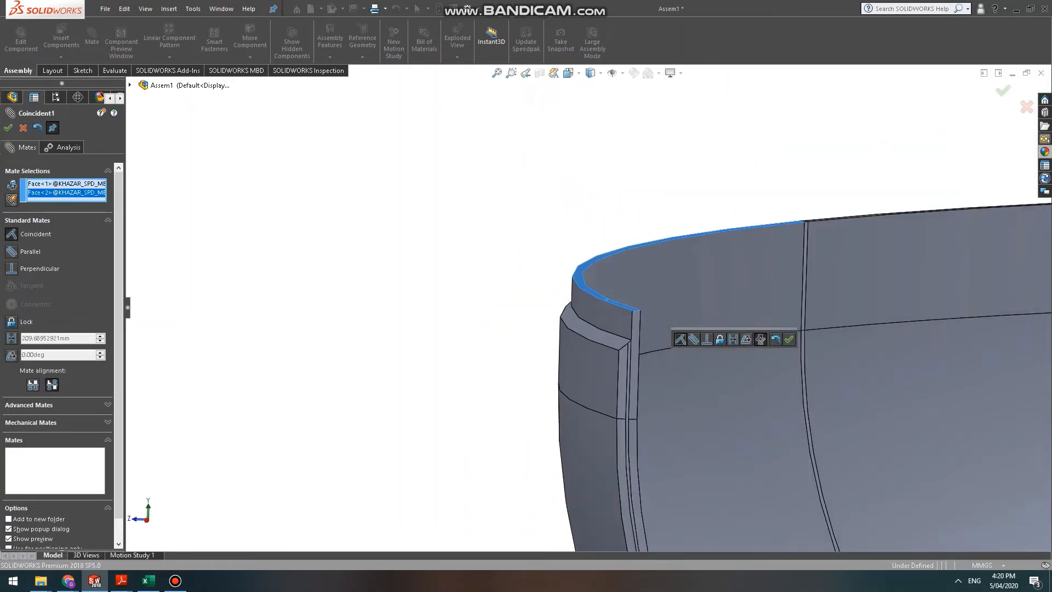
pyautogui.scroll(-3, 657, 384)
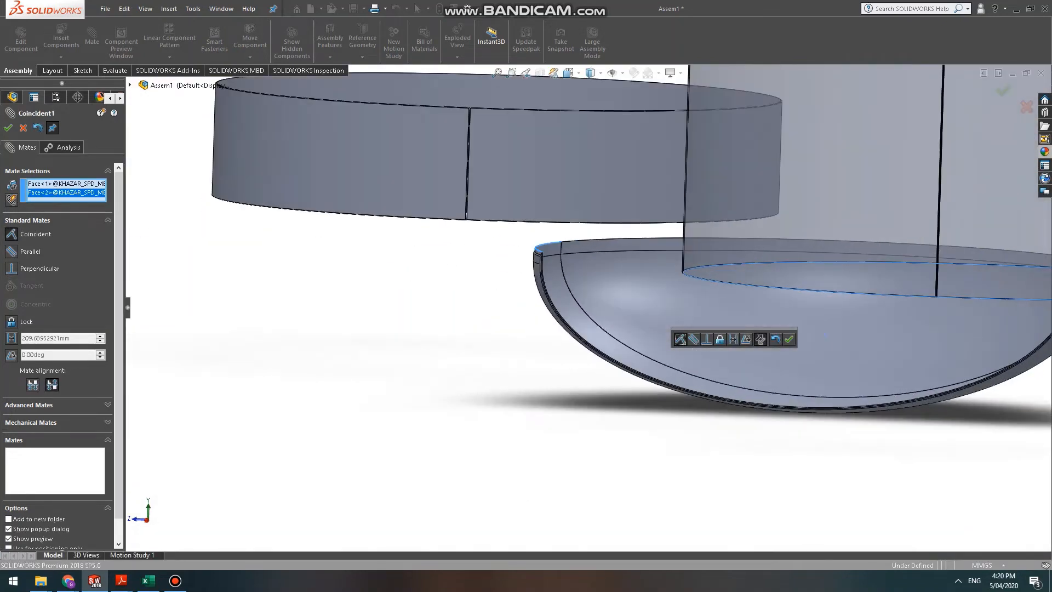
# Make the mate between the shell's end face and the rim face a 15 mm distance mate and accept it.
pyautogui.click(11, 338)
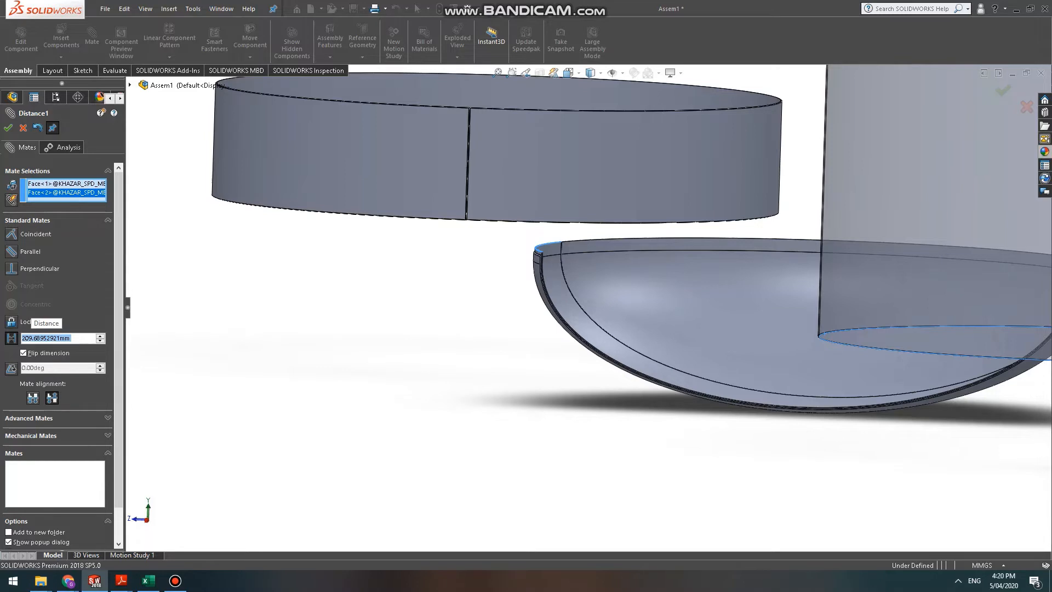
pyautogui.write('15')
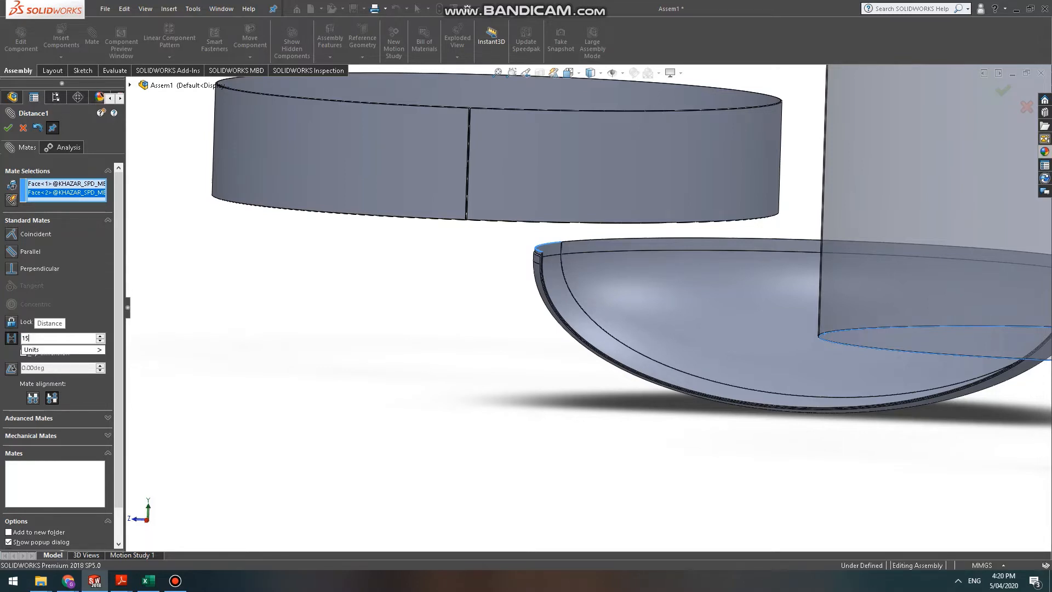
pyautogui.press('Return')
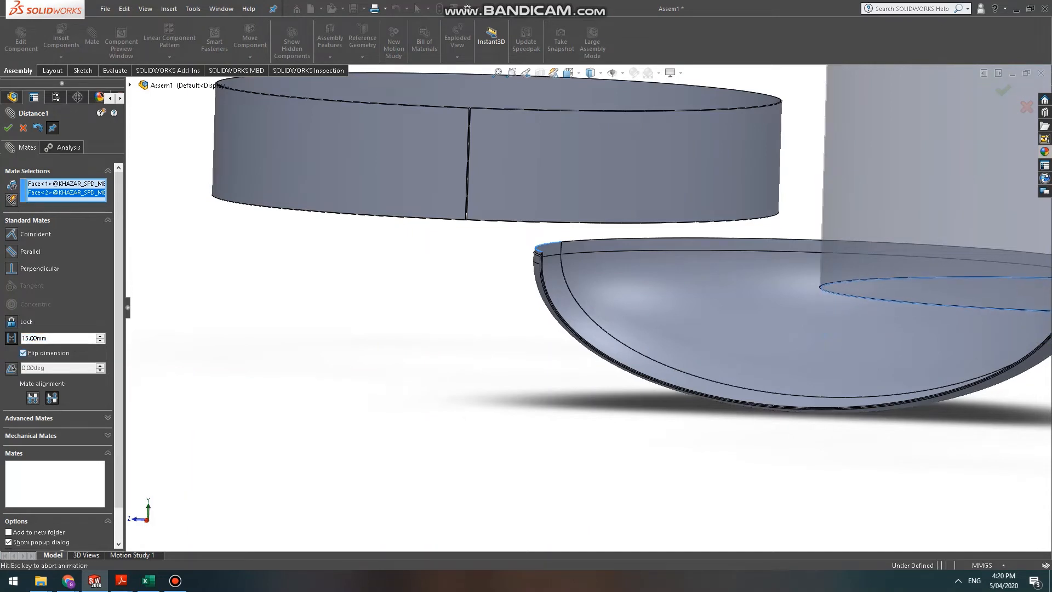
pyautogui.hotkey('alt', 'f')
pyautogui.hotkey('alt', 'f')
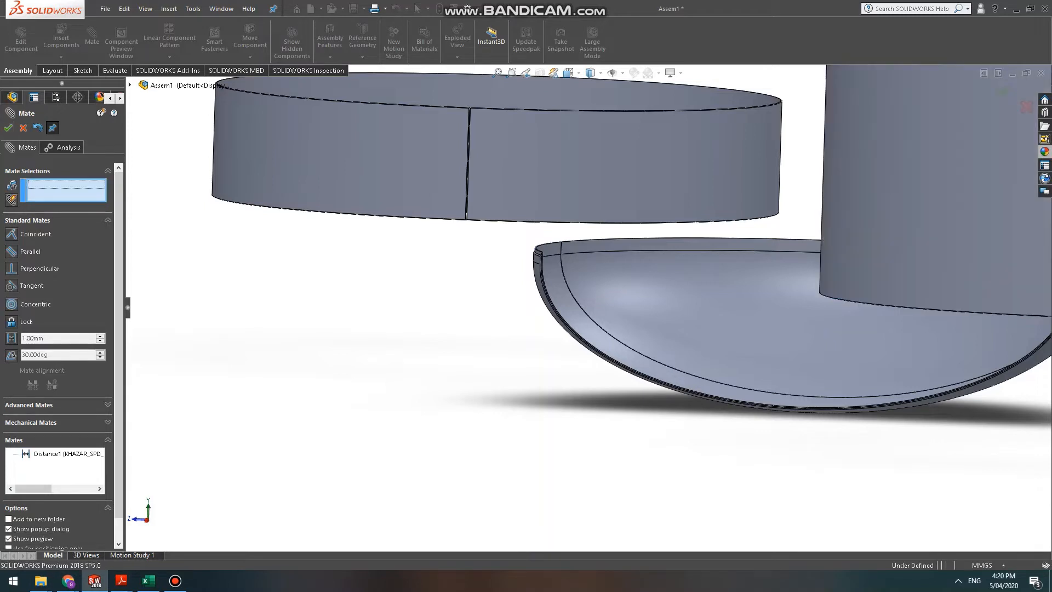
# Add a concentric mate between the outer face of shell KHAZAR_SPD_ME_0003 and the circular rim edge of the dished bottom.
pyautogui.scroll(3, 534, 246)
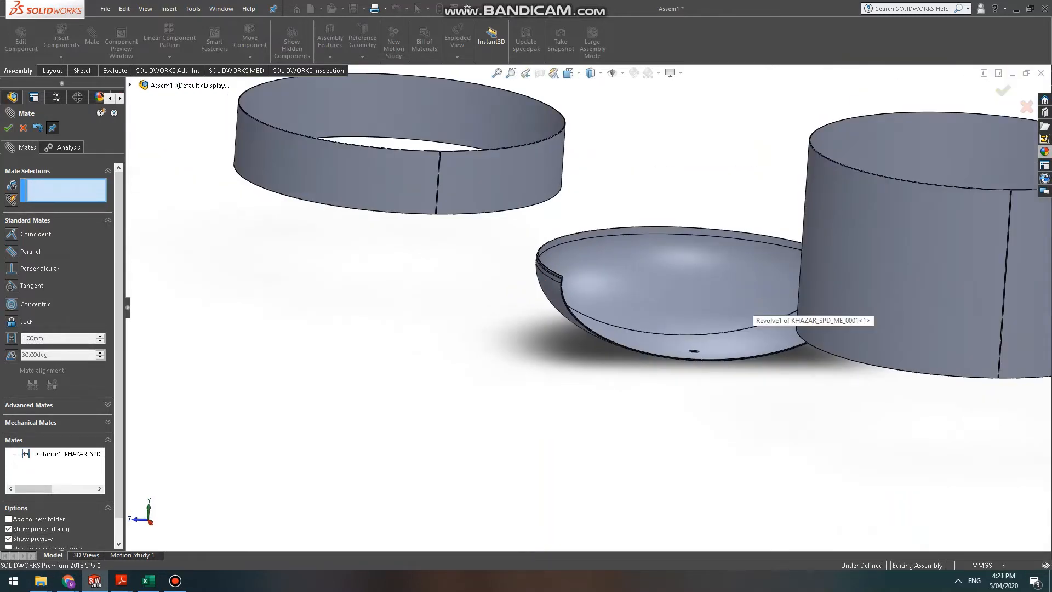
pyautogui.click(839, 263)
pyautogui.scroll(-5, 573, 288)
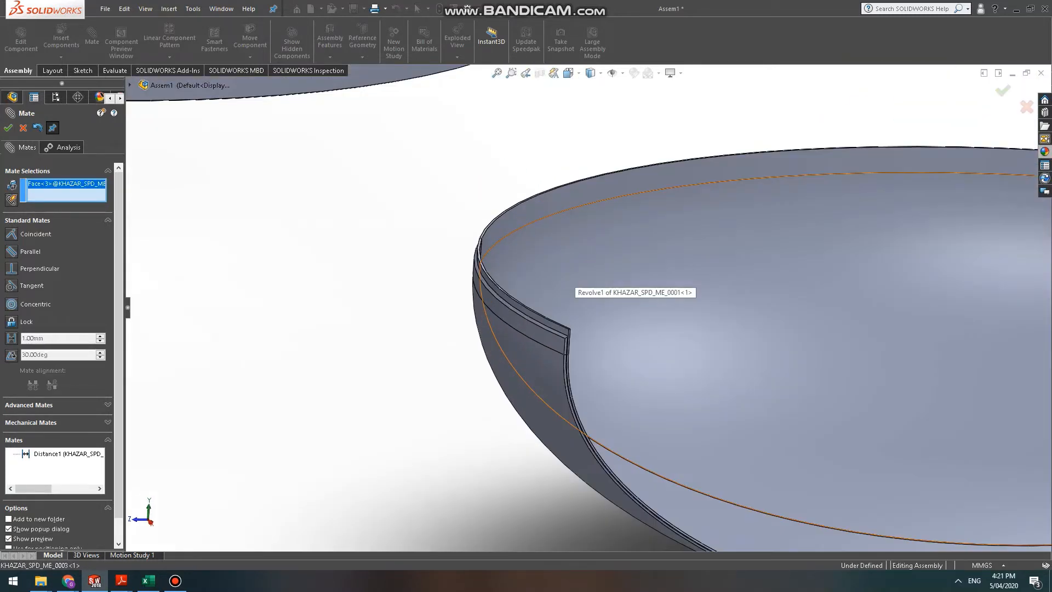
pyautogui.scroll(-5, 573, 289)
pyautogui.click(509, 299)
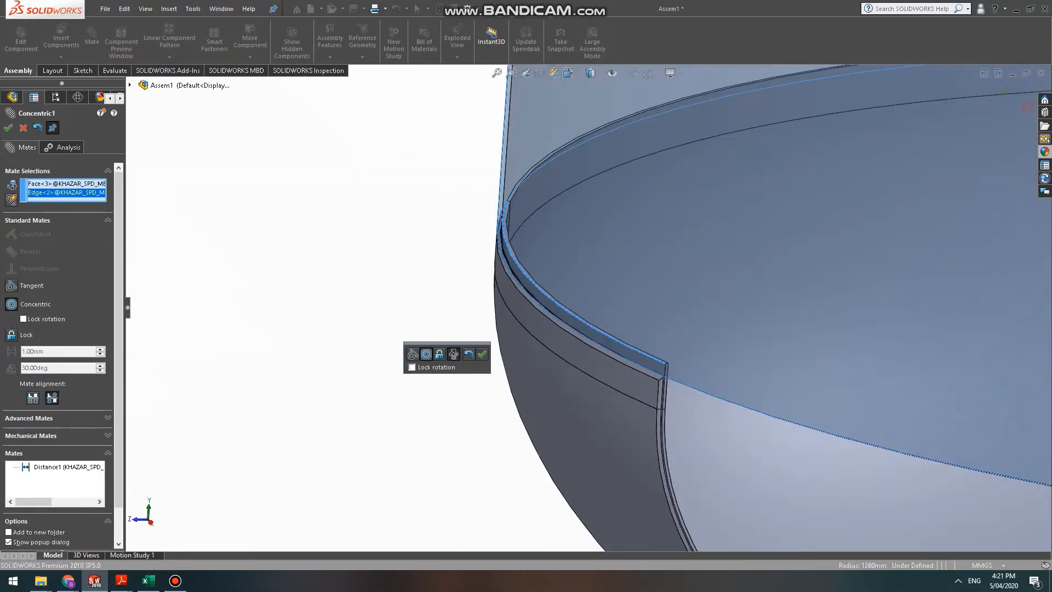
pyautogui.scroll(2, 589, 317)
pyautogui.click(8, 127)
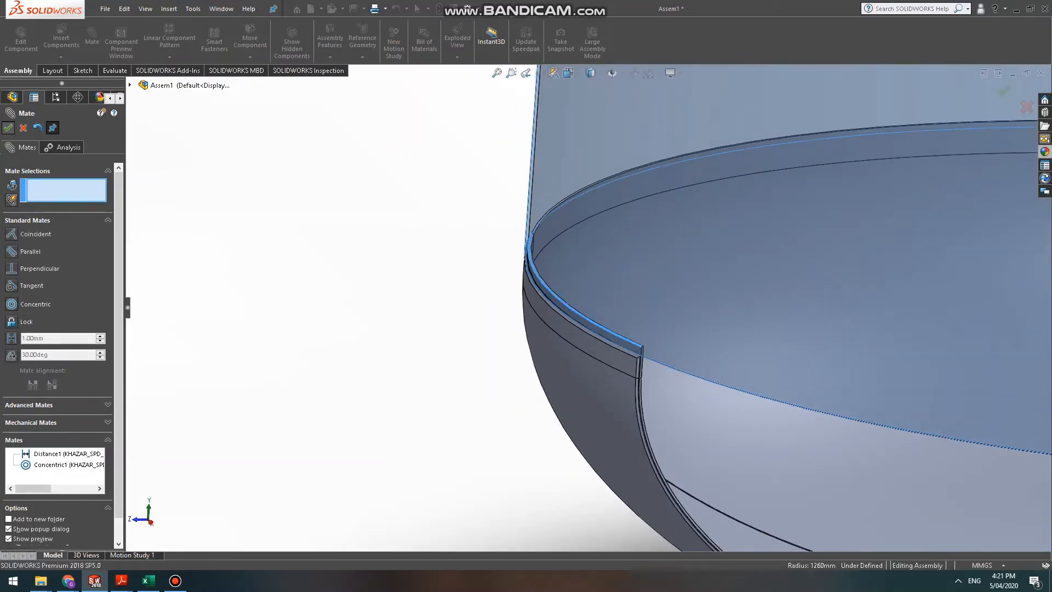
# Examine the joint between the tall shell and the dished bottom up close and in the full view.
pyautogui.scroll(-4, 641, 351)
pyautogui.moveTo(641, 331); pyautogui.dragTo(592, 376, button='middle')
pyautogui.scroll(10, 592, 377)
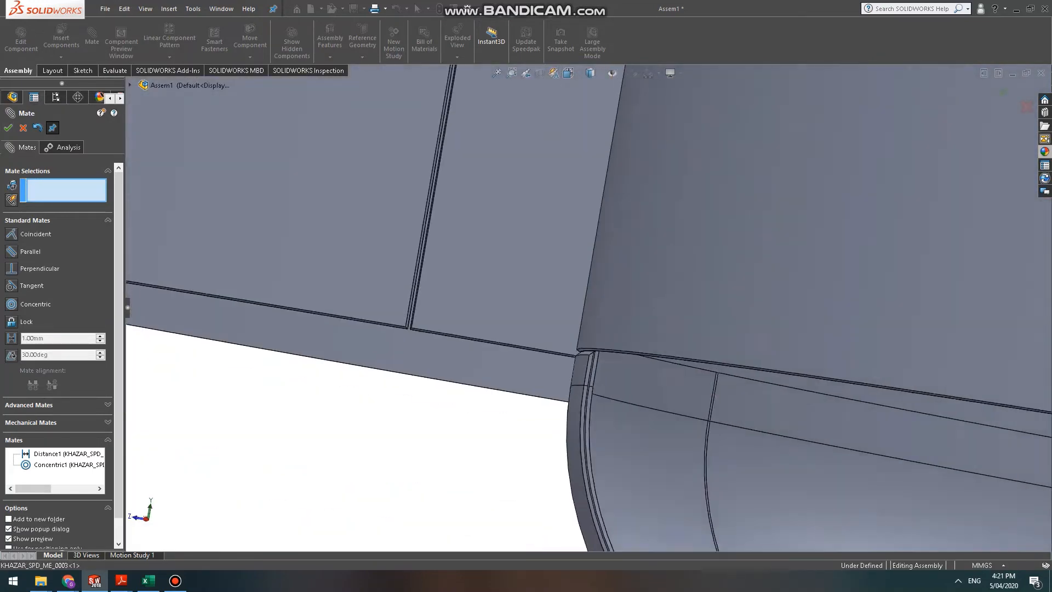
pyautogui.scroll(3, 737, 375)
pyautogui.scroll(-6, 737, 376)
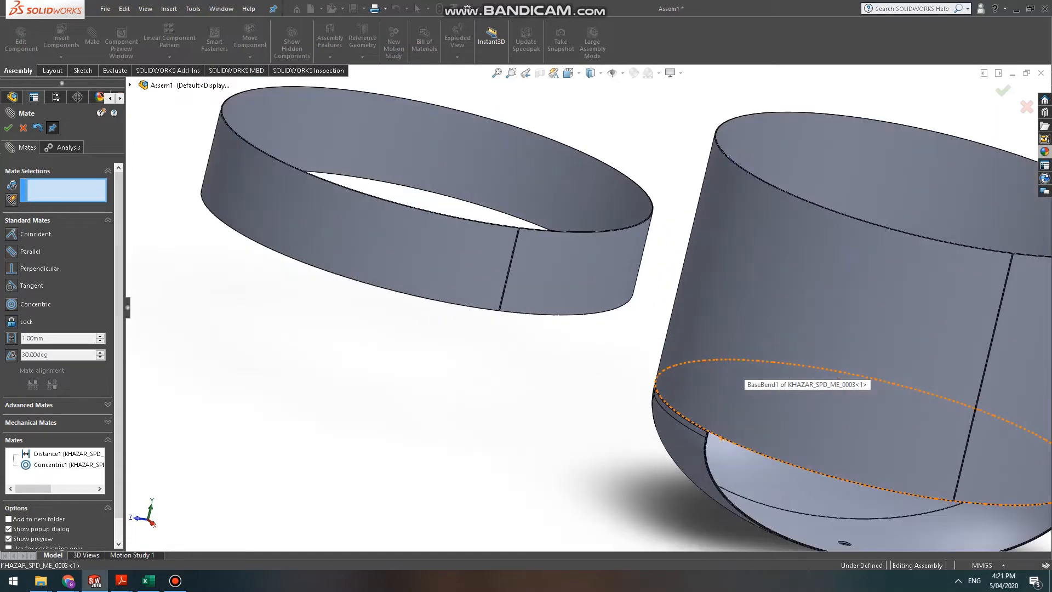
pyautogui.press('f')
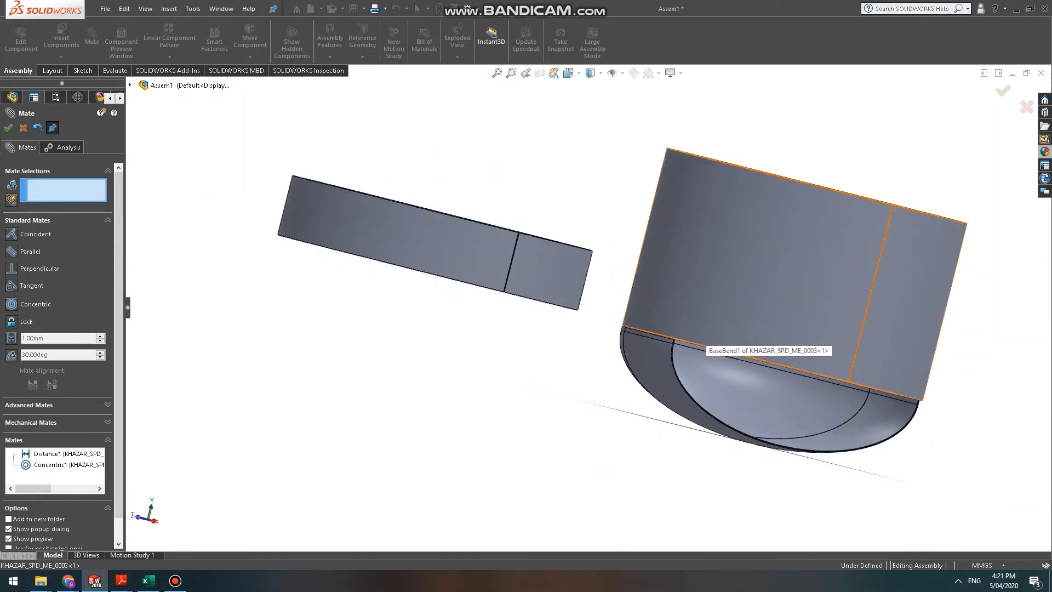
# Close the mate command and examine the joint and seams between the tall shell and the dished bottom up close.
pyautogui.press('Escape')
pyautogui.click(843, 256)
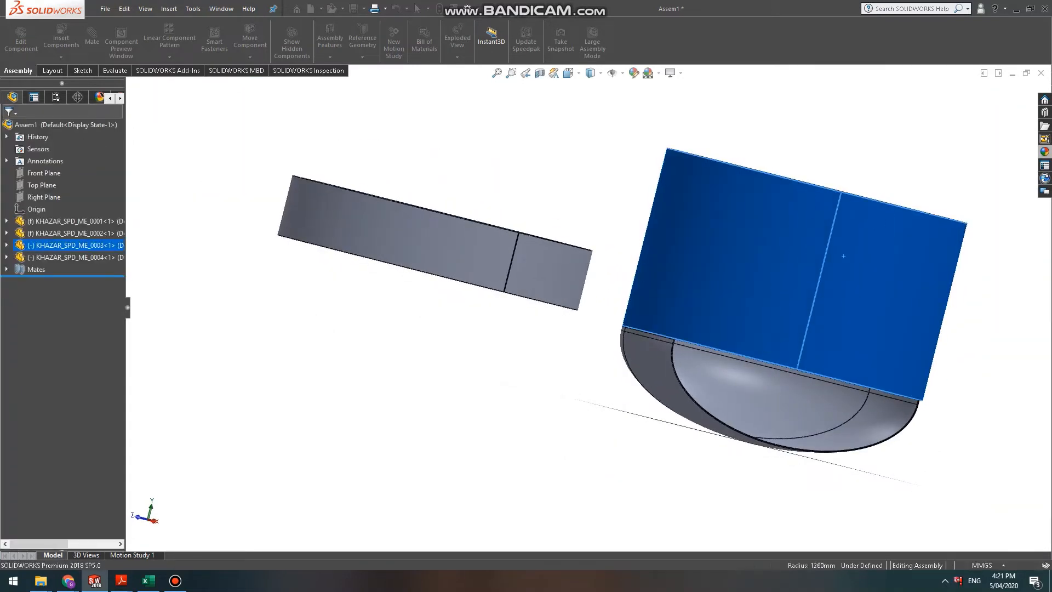
pyautogui.moveTo(843, 255); pyautogui.dragTo(778, 406, button='middle')
pyautogui.scroll(-5, 770, 448)
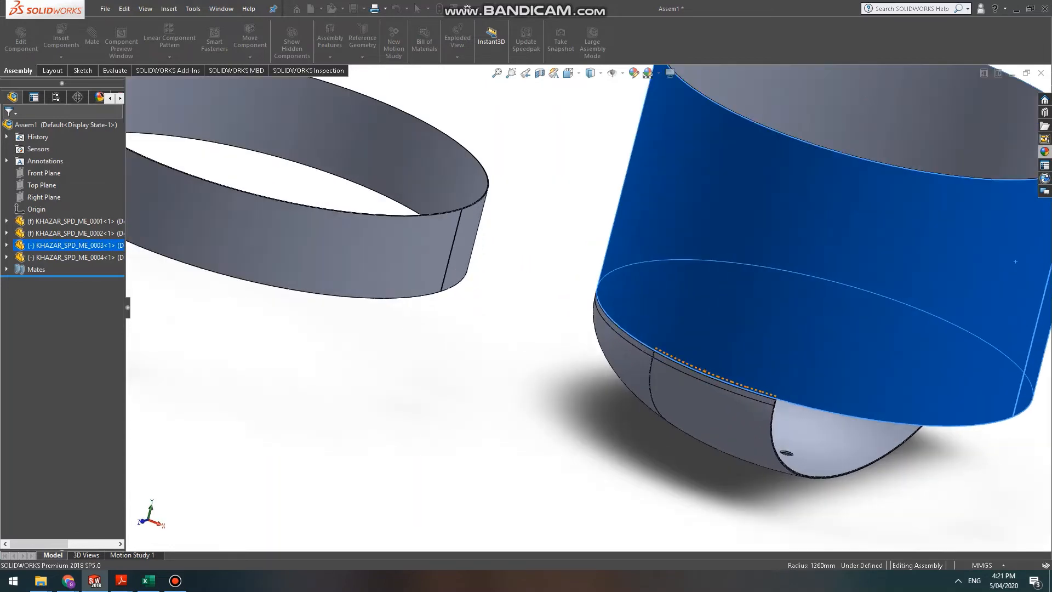
pyautogui.press('Escape')
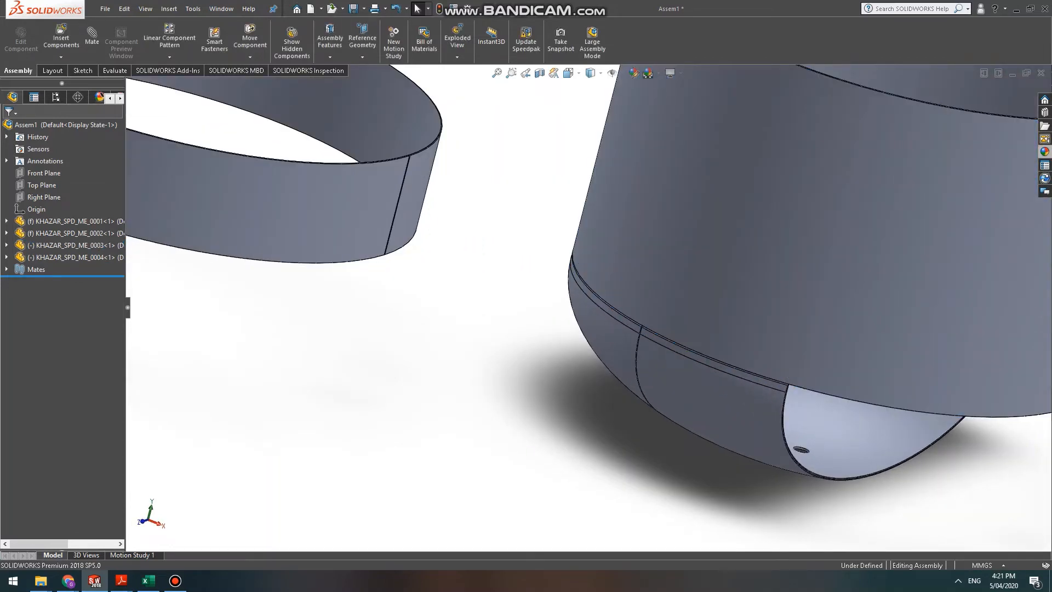
pyautogui.scroll(-6, 648, 346)
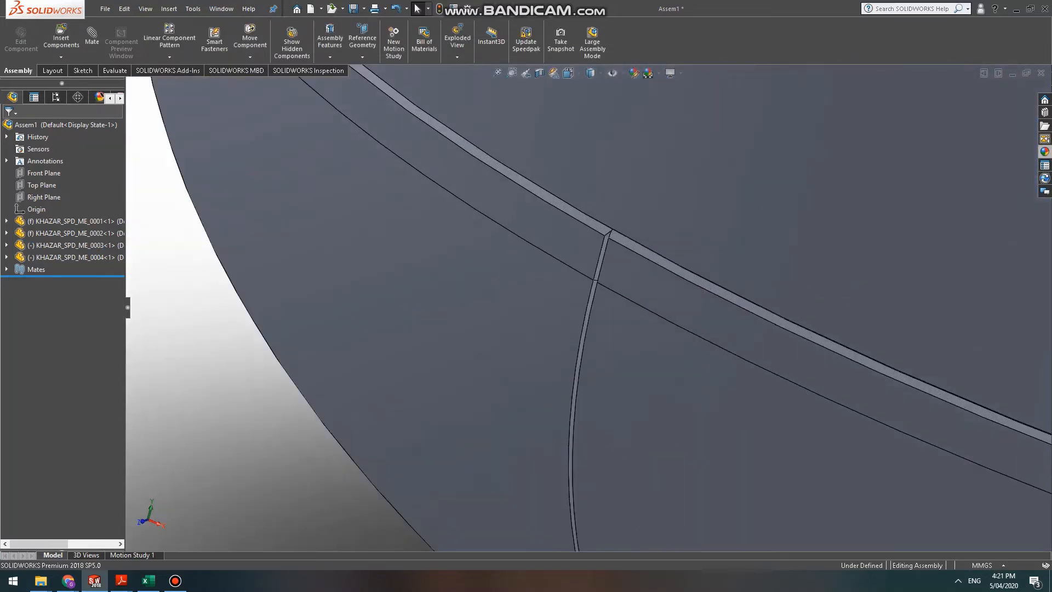
pyautogui.scroll(-5, 605, 236)
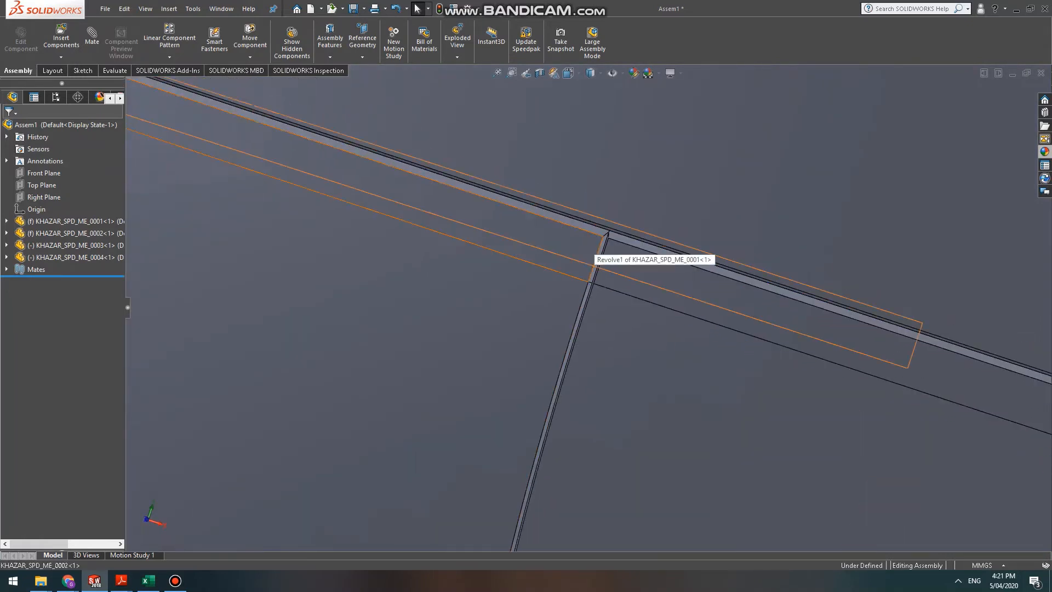
pyautogui.scroll(6, 605, 290)
pyautogui.scroll(-4, 646, 320)
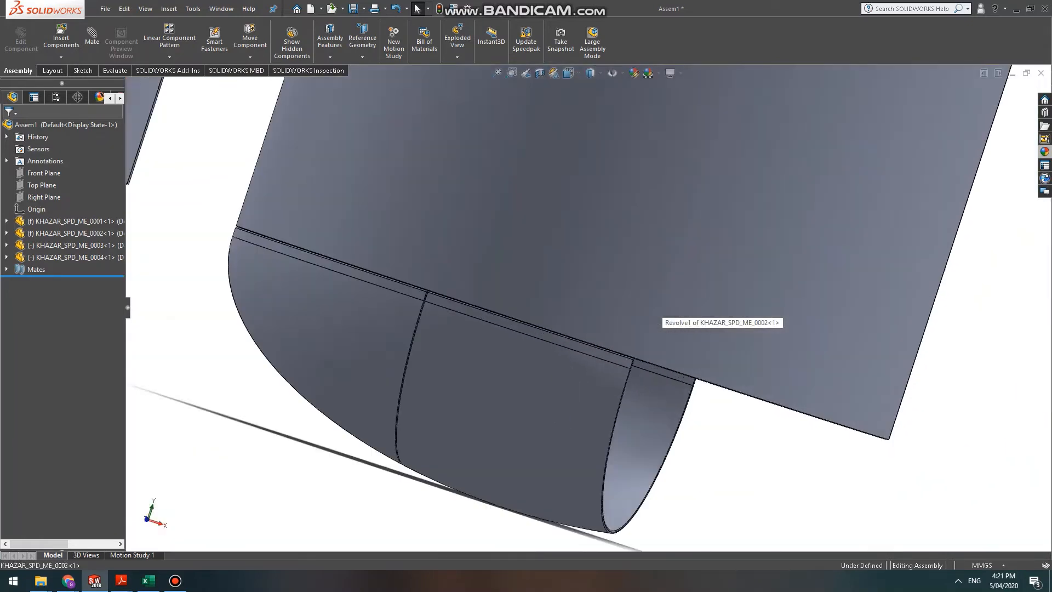
pyautogui.scroll(3, 534, 305)
# Rotate shell KHAZAR_SPD_ME_0003 about its axis until its vertical seam meets the seam of the dished bottom.
pyautogui.click(602, 223)
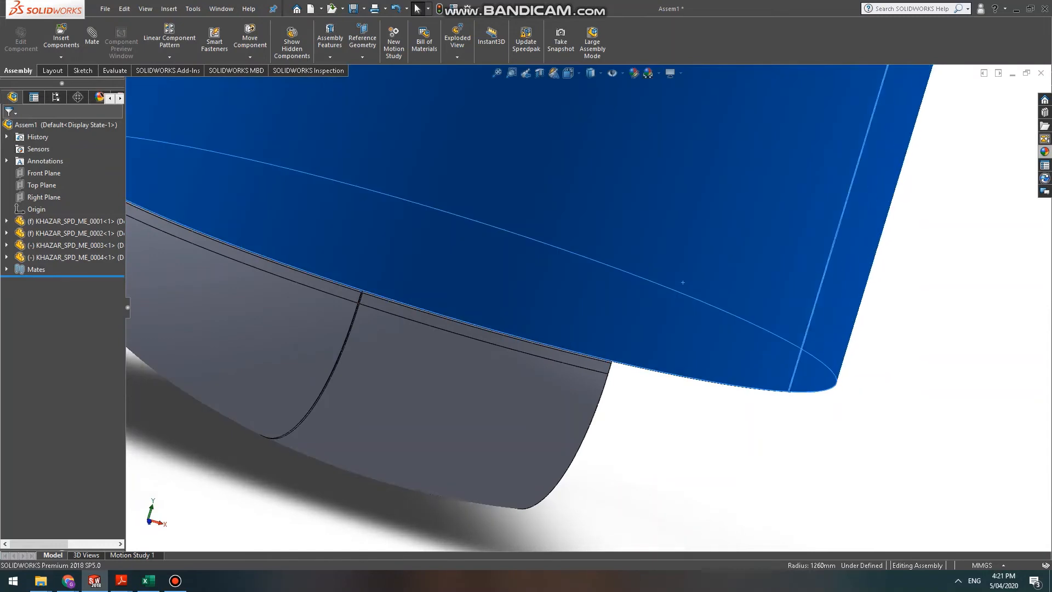
pyautogui.click(532, 268)
pyautogui.moveTo(532, 268); pyautogui.dragTo(822, 256)
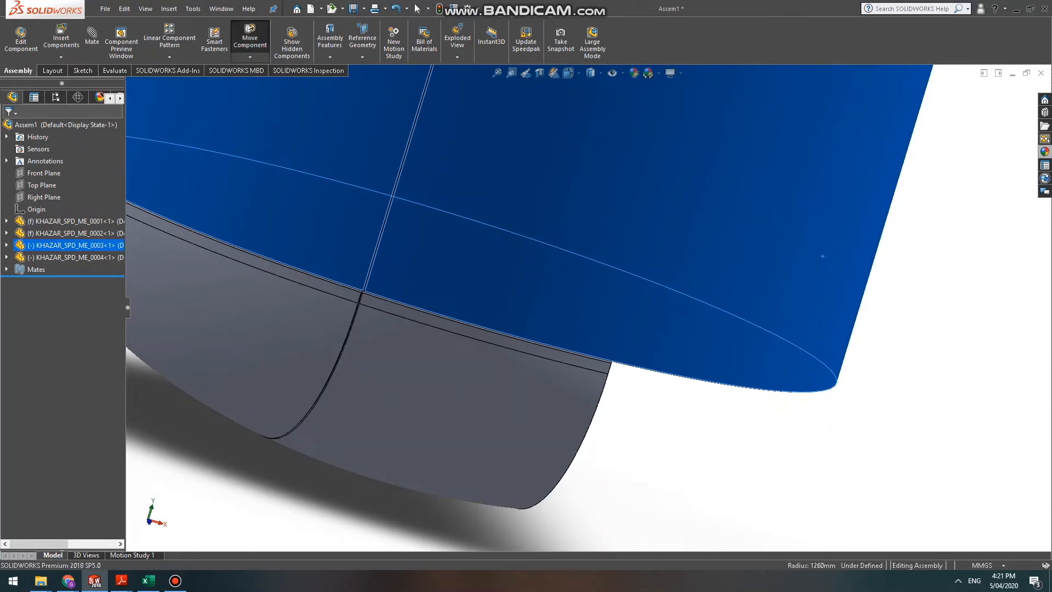
pyautogui.scroll(-5, 335, 285)
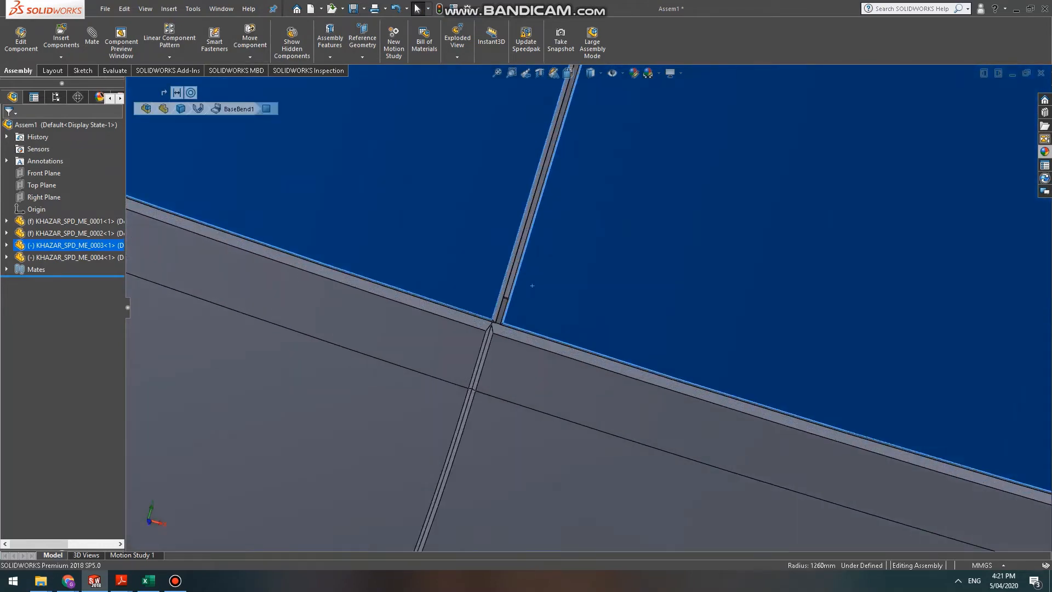
pyautogui.press('Escape')
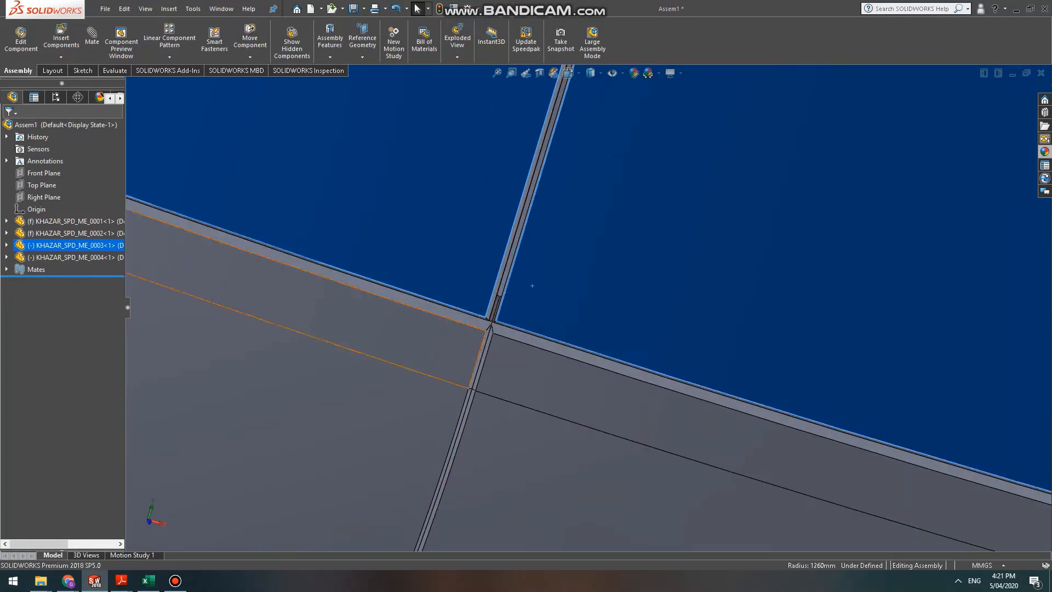
pyautogui.scroll(8, 532, 286)
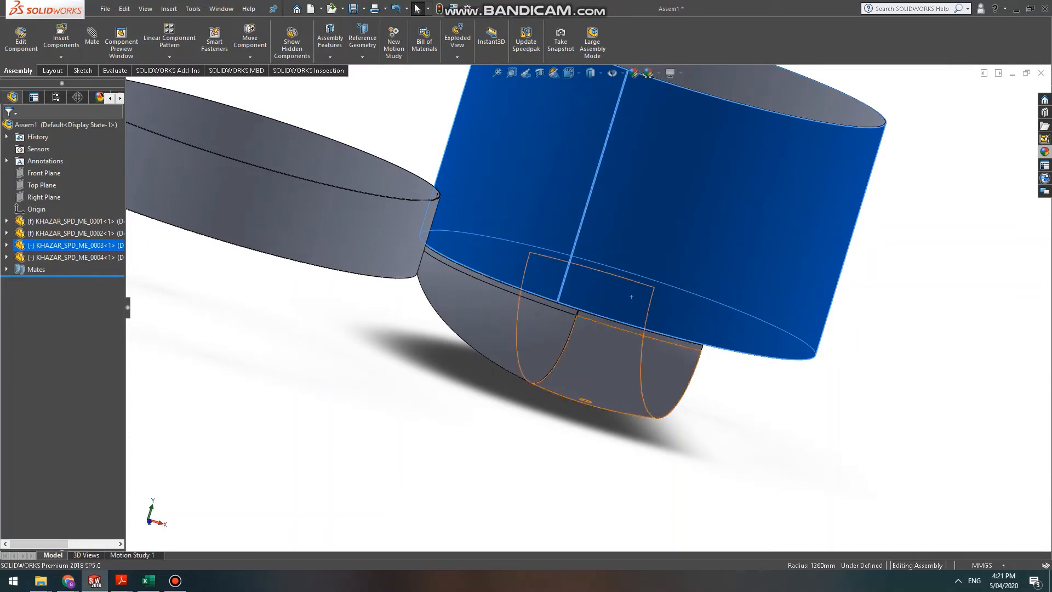
# Rotate shell KHAZAR_SPD_ME_0003 about its axis so that its vertical seam is offset from the dished bottom's seam.
pyautogui.scroll(2, 631, 296)
pyautogui.moveTo(631, 296); pyautogui.dragTo(625, 373, button='middle')
pyautogui.press('Escape')
pyautogui.scroll(-3, 613, 295)
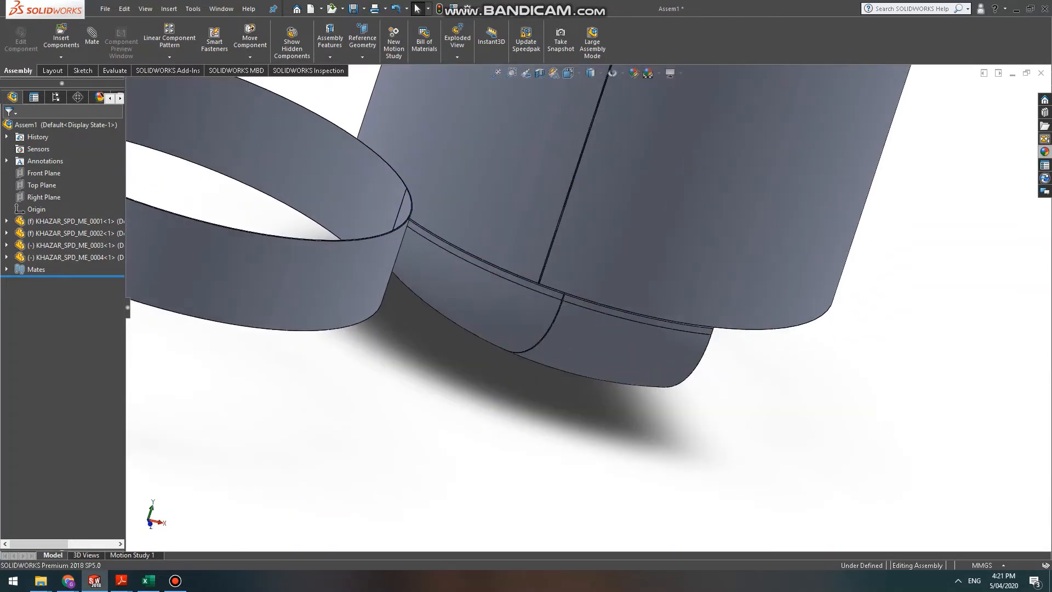
pyautogui.click(566, 274)
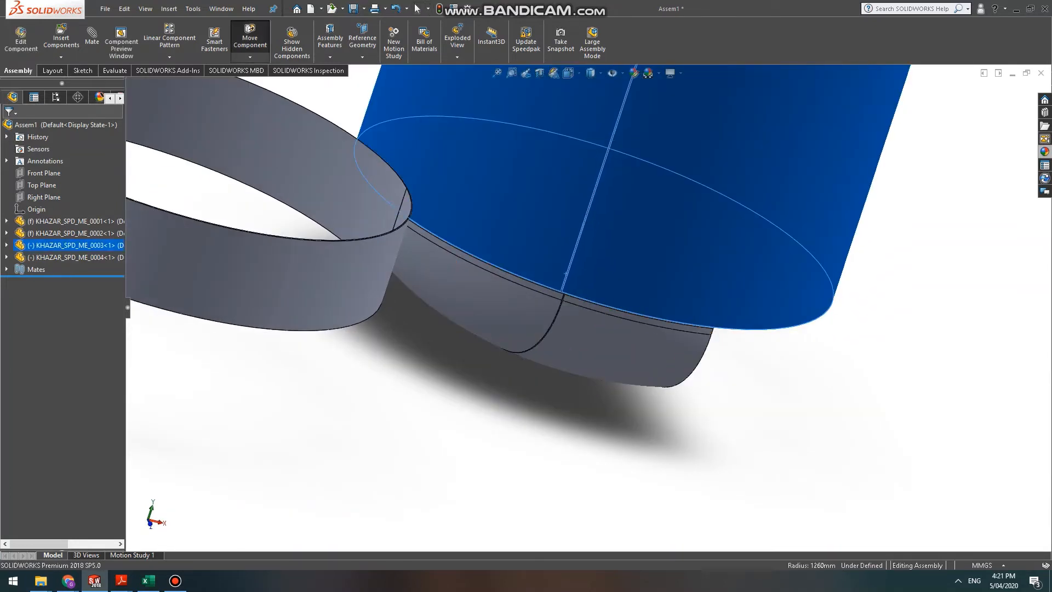
pyautogui.moveTo(565, 273); pyautogui.dragTo(534, 269)
pyautogui.scroll(4, 570, 307)
pyautogui.press('Escape')
pyautogui.moveTo(471, 290); pyautogui.dragTo(597, 315, button='middle')
pyautogui.scroll(2, 597, 315)
pyautogui.scroll(-5, 494, 181)
pyautogui.click(585, 243)
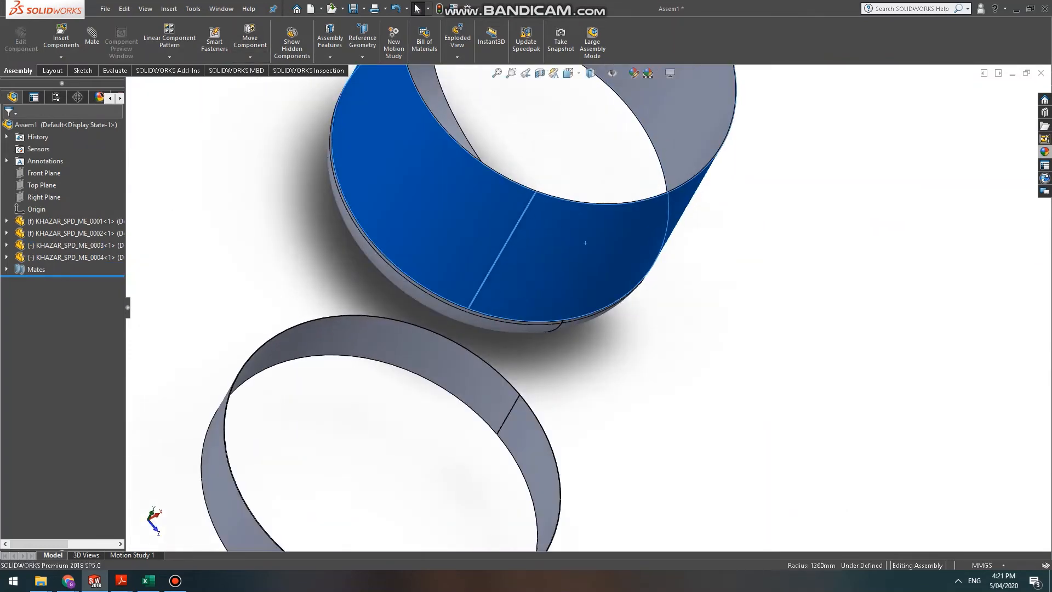
pyautogui.moveTo(585, 242); pyautogui.dragTo(451, 248)
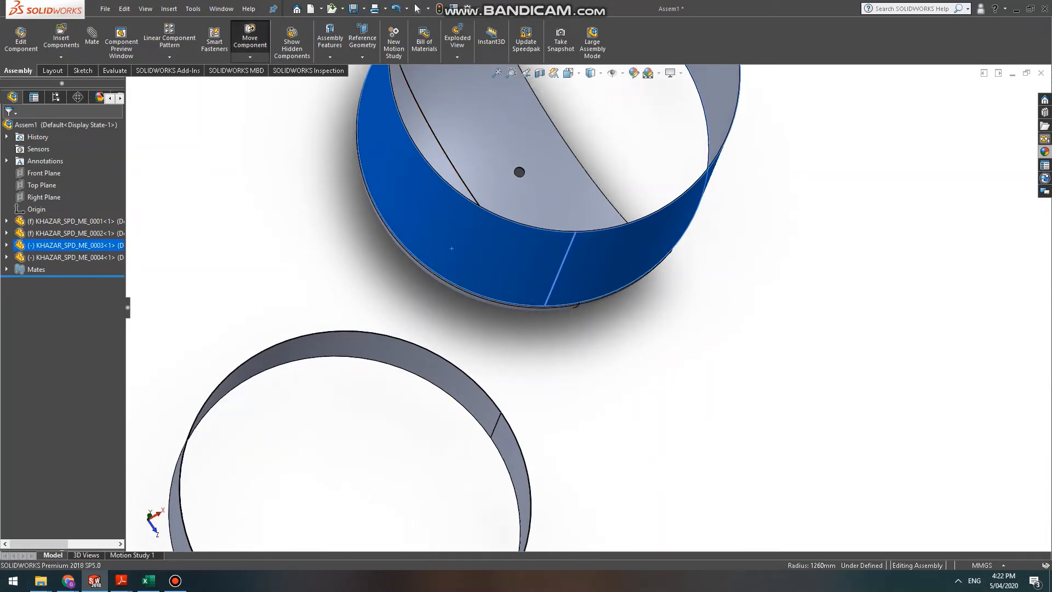
pyautogui.moveTo(451, 248); pyautogui.dragTo(417, 216)
pyautogui.scroll(3, 578, 307)
pyautogui.moveTo(520, 482); pyautogui.dragTo(502, 399, button='middle')
pyautogui.scroll(-2, 489, 396)
pyautogui.scroll(-3, 493, 488)
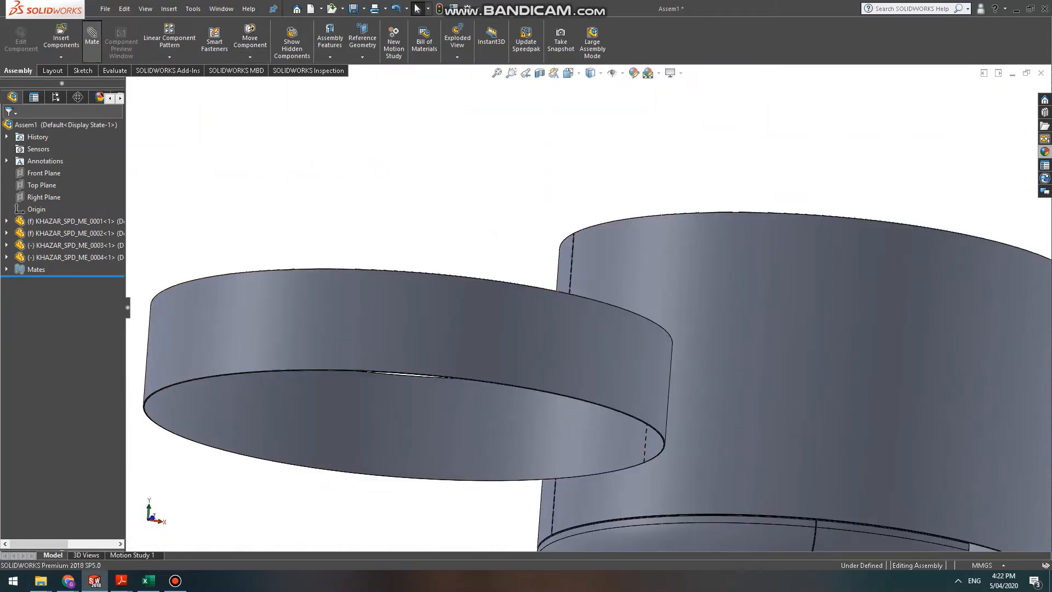
pyautogui.scroll(-8, 647, 438)
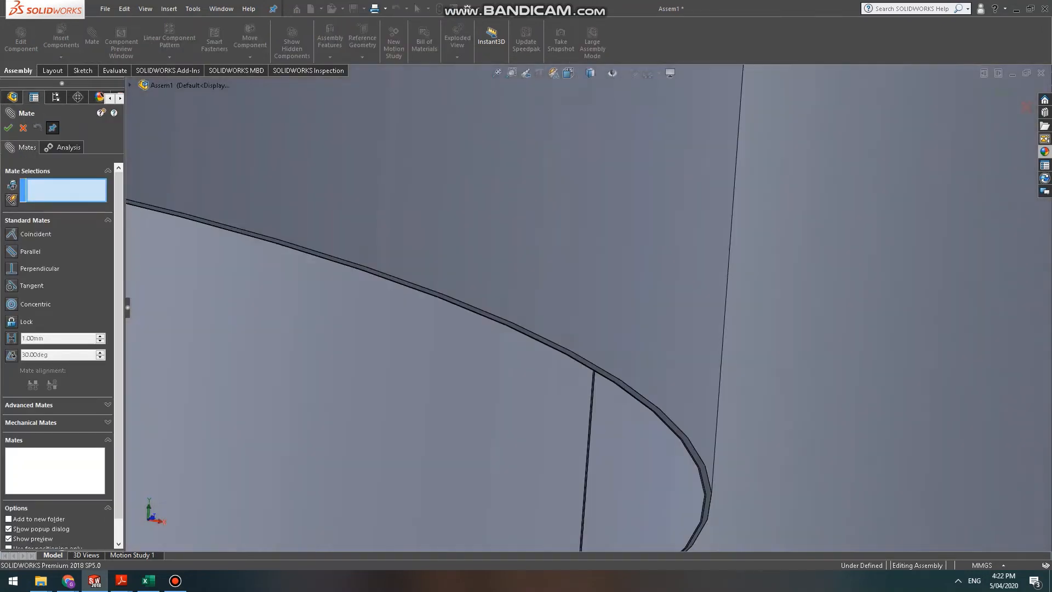
pyautogui.scroll(-4, 596, 338)
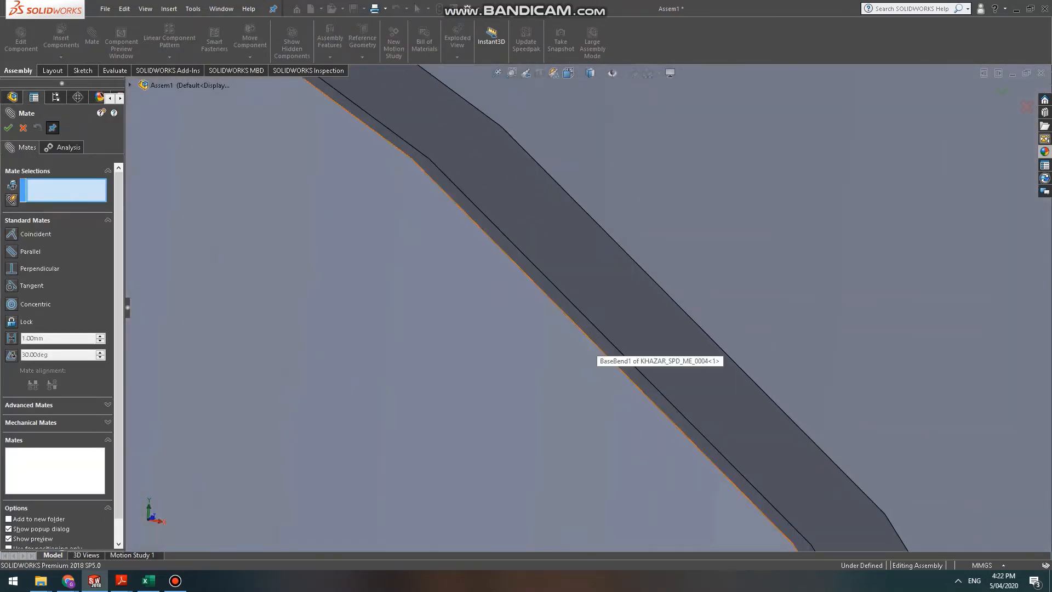
pyautogui.click(596, 338)
pyautogui.click(596, 338)
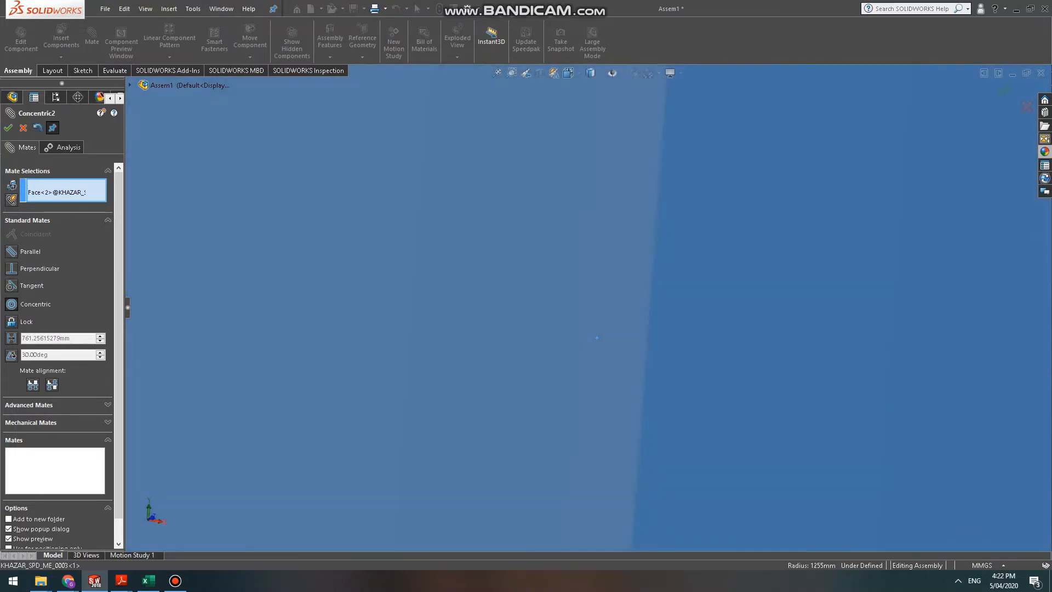
pyautogui.scroll(10, 596, 338)
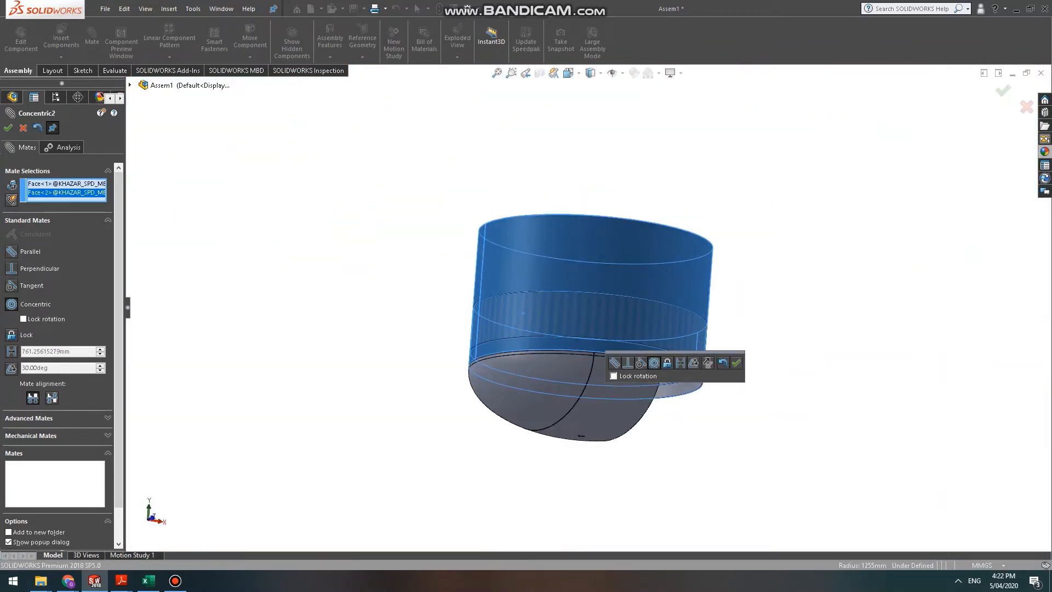
pyautogui.click(23, 128)
# Start a new mate with the narrow lower end face of the short shell KHAZAR_SPD_ME_0004 as its first face.
pyautogui.scroll(6, 588, 308)
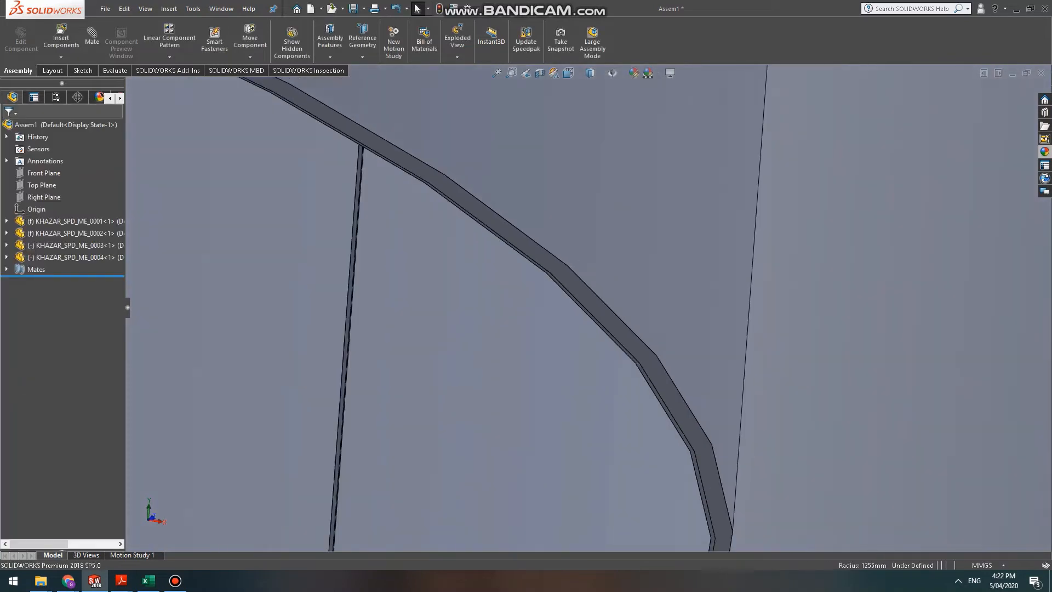
pyautogui.scroll(8, 588, 309)
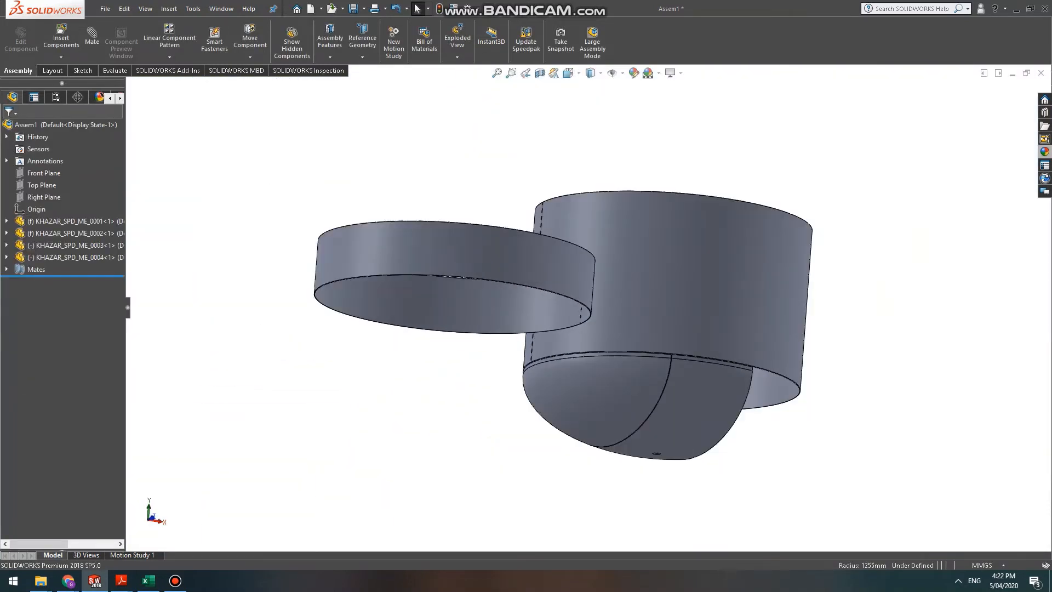
pyautogui.click(92, 37)
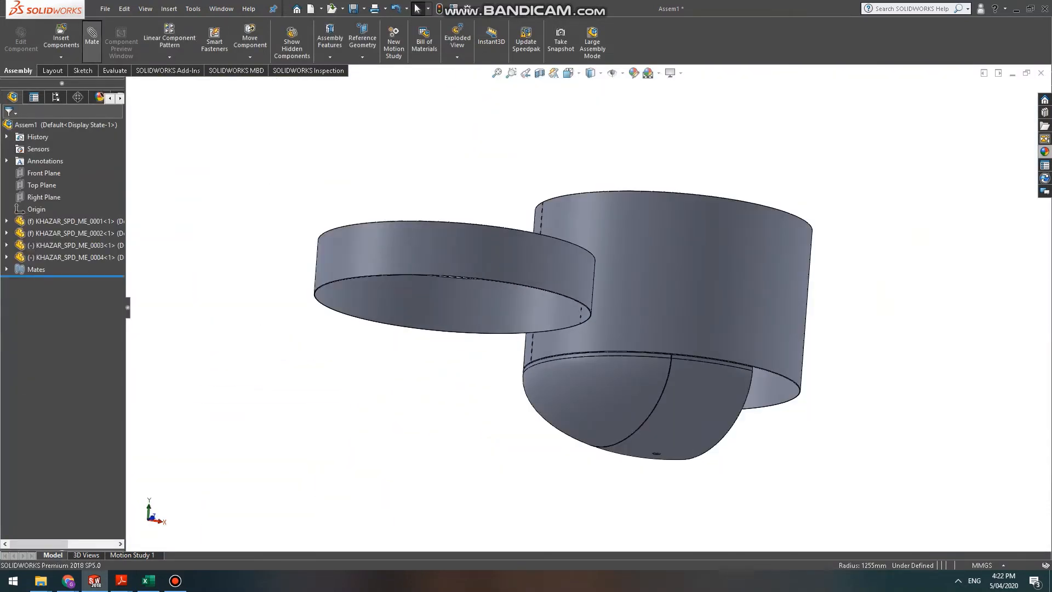
pyautogui.moveTo(323, 241); pyautogui.dragTo(312, 184, button='middle')
pyautogui.scroll(-8, 309, 181)
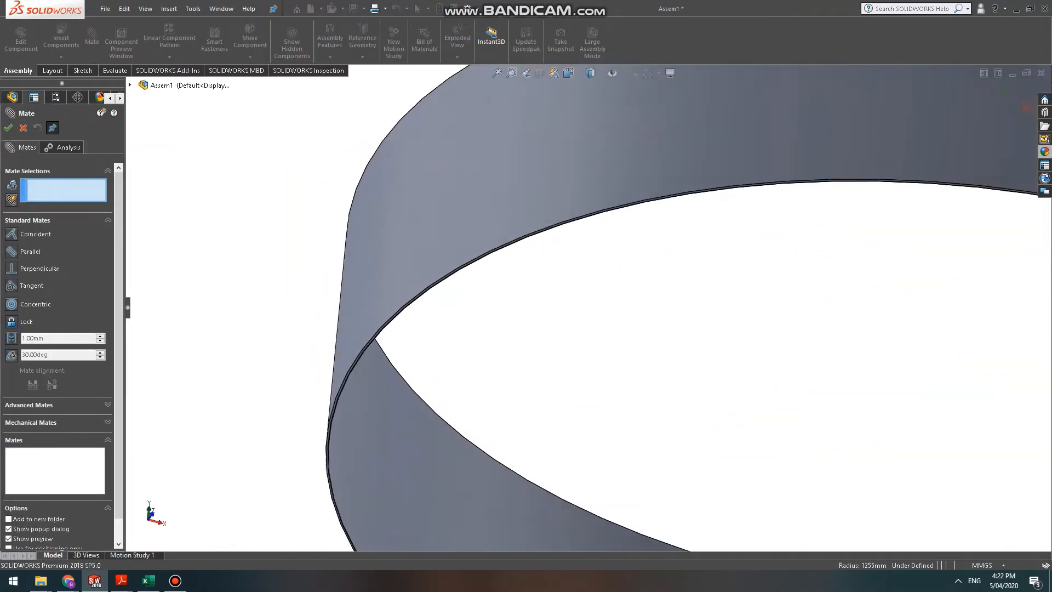
pyautogui.scroll(-5, 404, 351)
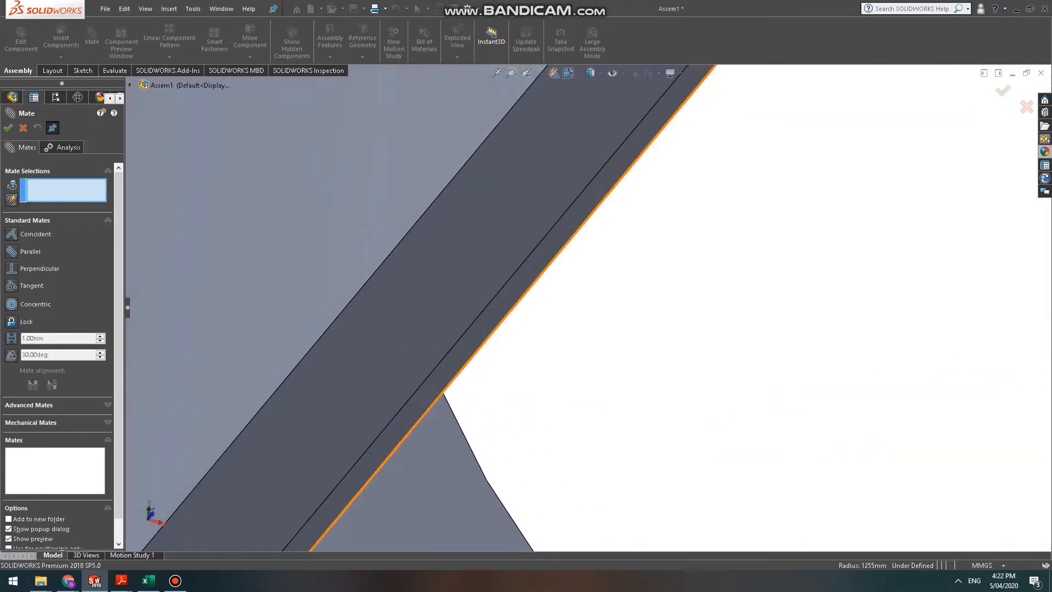
pyautogui.scroll(5, 610, 289)
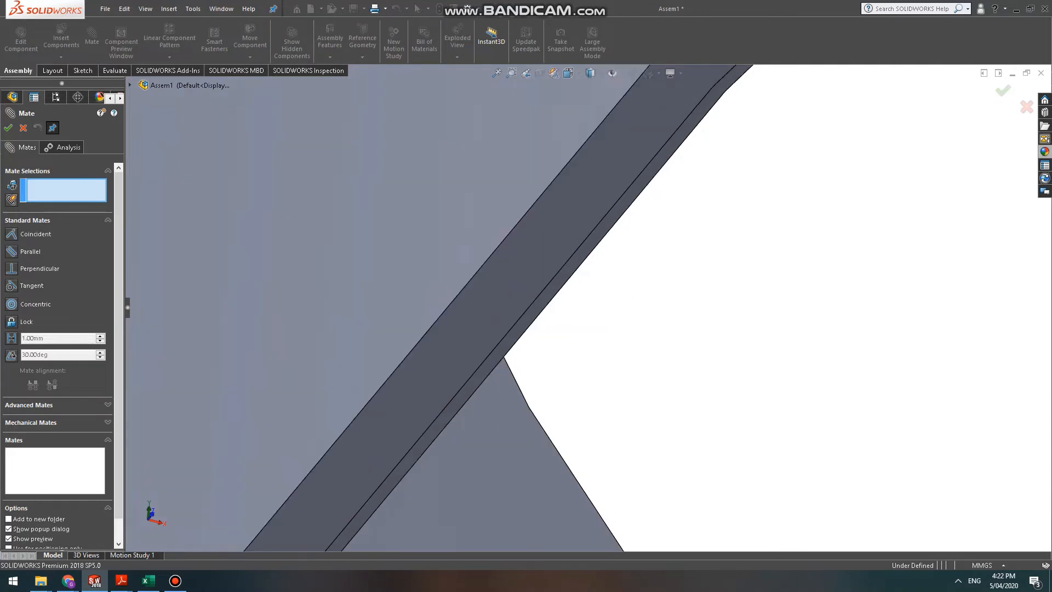
pyautogui.moveTo(609, 290); pyautogui.dragTo(602, 246, button='middle')
pyautogui.scroll(-3, 601, 246)
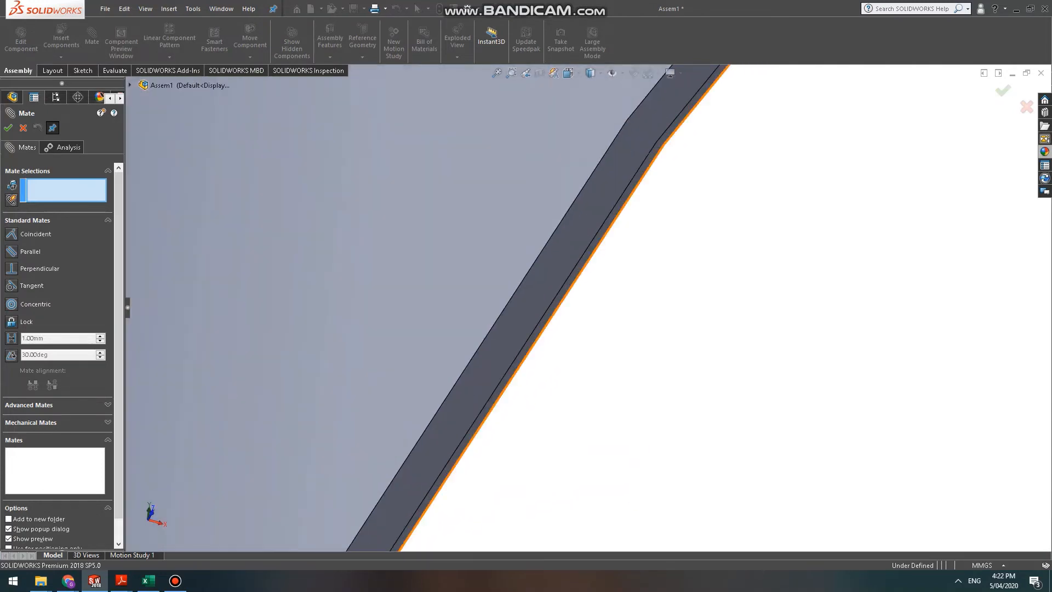
pyautogui.scroll(-3, 590, 264)
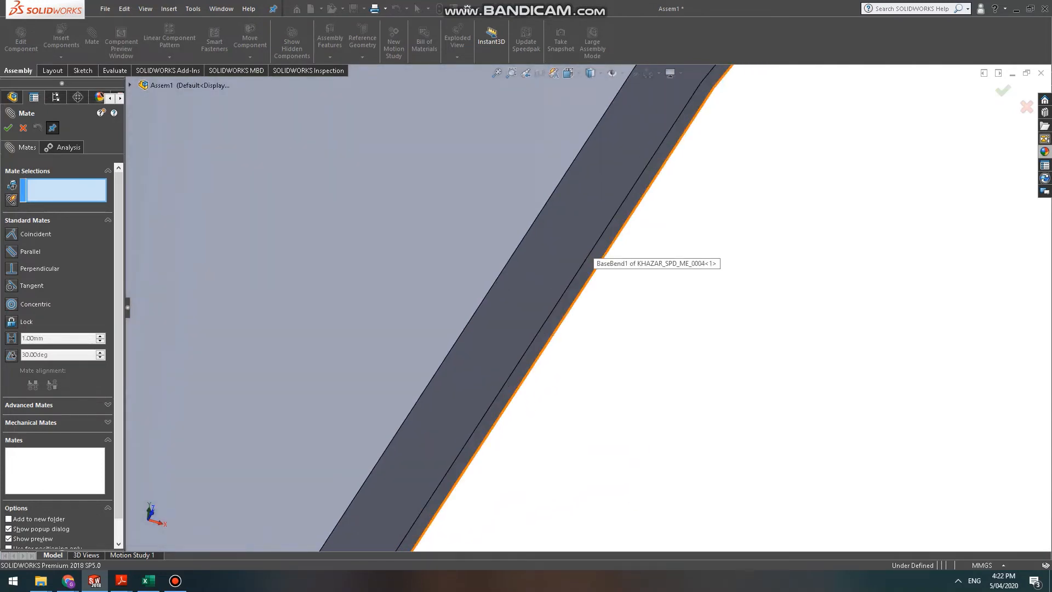
pyautogui.click(586, 270)
pyautogui.scroll(-4, 570, 323)
pyautogui.scroll(6, 564, 345)
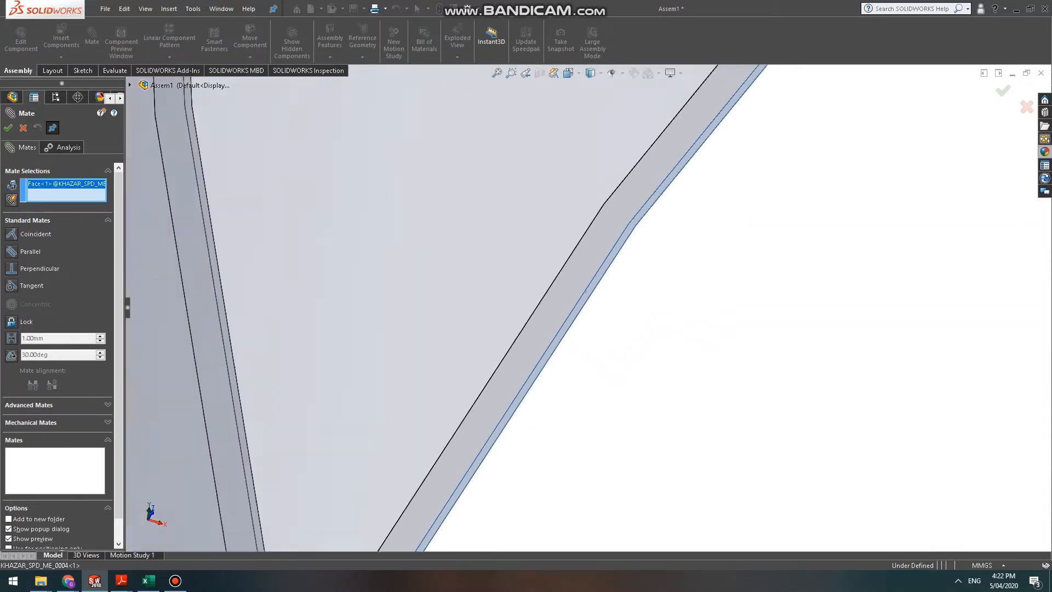
# Complete a coincident mate with the narrow top end face of shell KHAZAR_SPD_ME_0003 and accept it.
pyautogui.scroll(10, 564, 346)
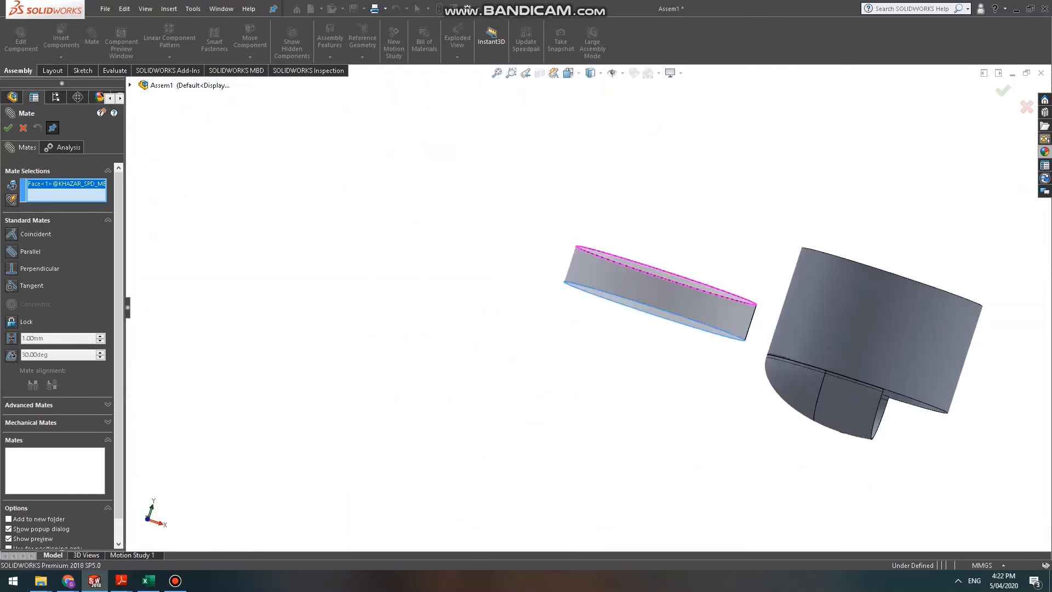
pyautogui.moveTo(723, 307); pyautogui.dragTo(730, 355, button='middle')
pyautogui.scroll(-10, 787, 221)
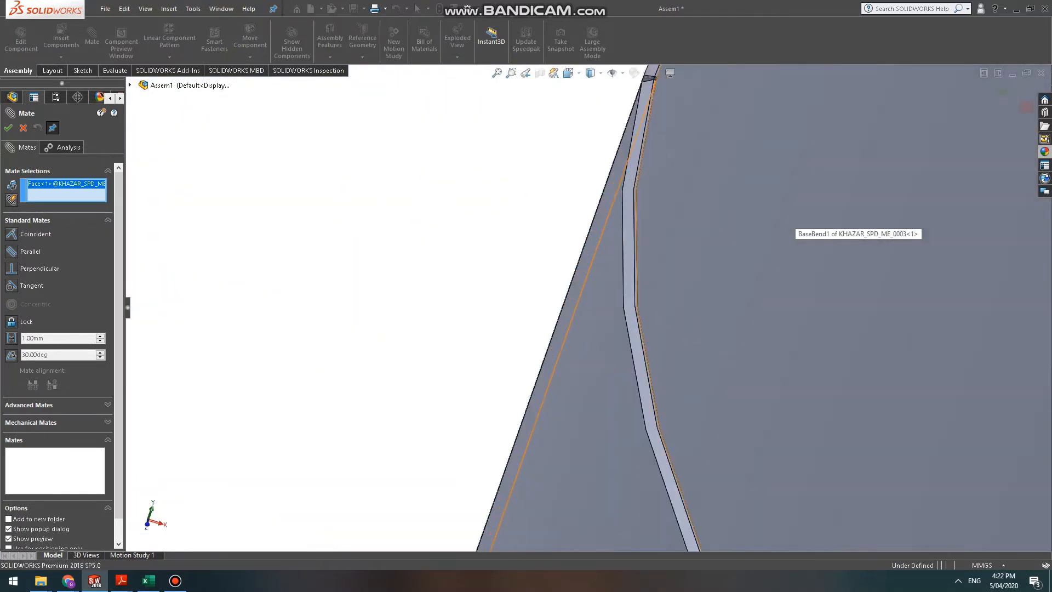
pyautogui.scroll(-5, 638, 307)
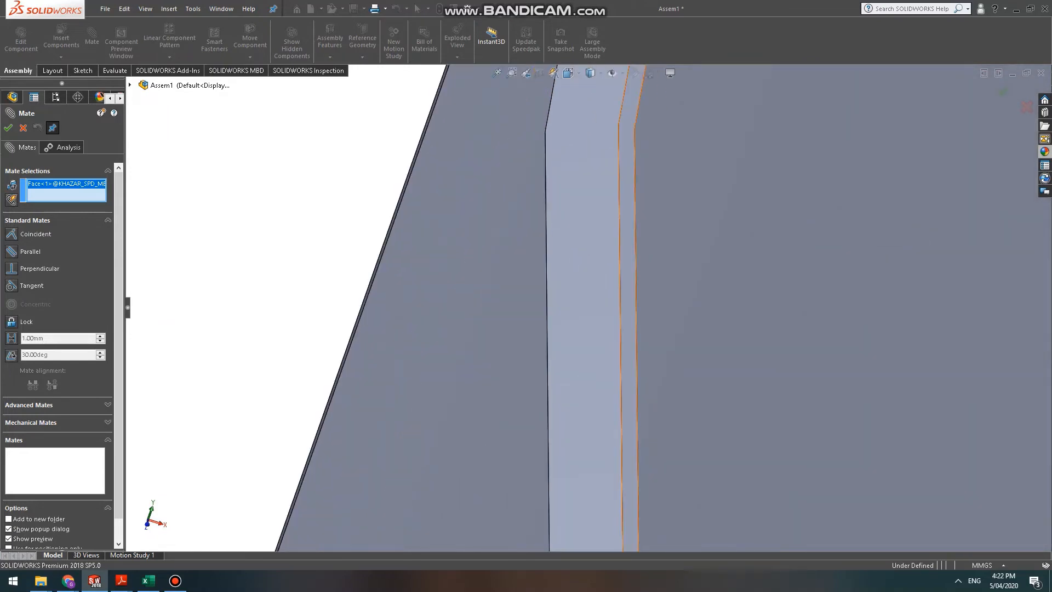
pyautogui.click(622, 194)
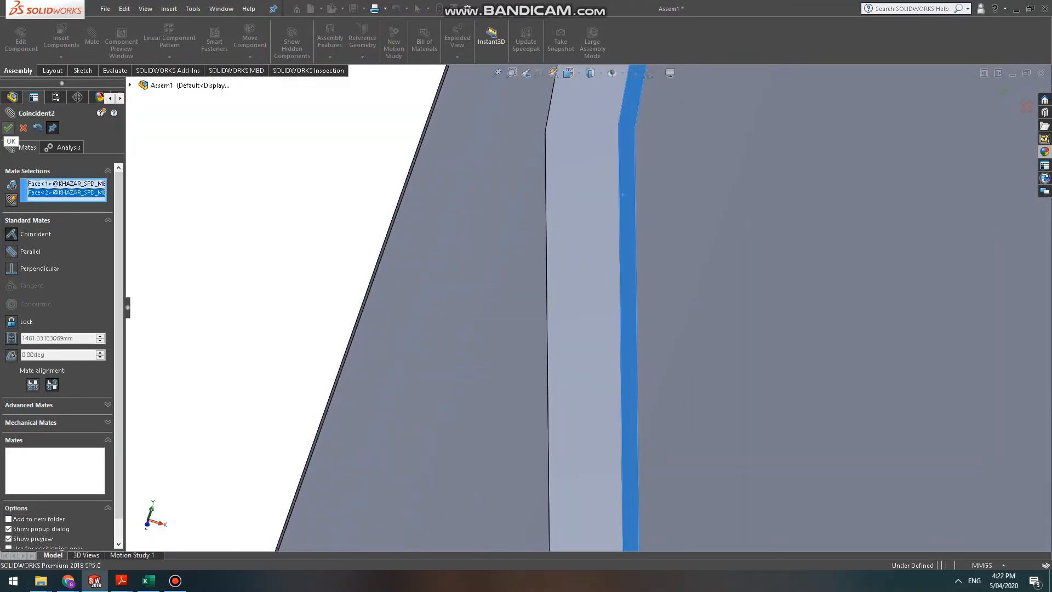
pyautogui.click(8, 128)
# Mate the short shell KHAZAR_SPD_ME_0004 concentric with shell KHAZAR_SPD_ME_0003 and leave the Mate command.
pyautogui.scroll(6, 520, 359)
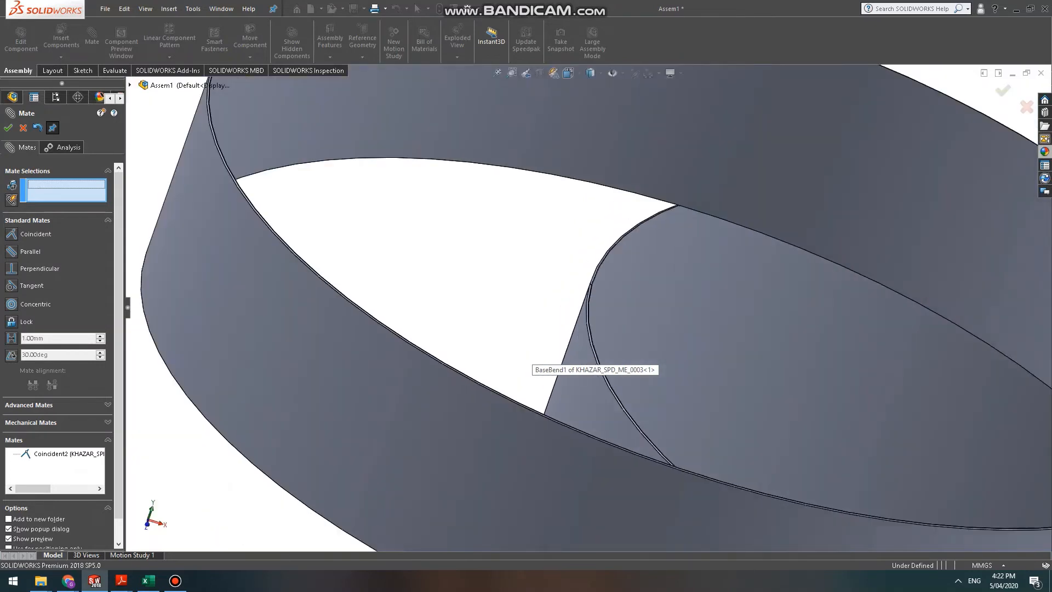
pyautogui.scroll(5, 611, 378)
pyautogui.click(610, 377)
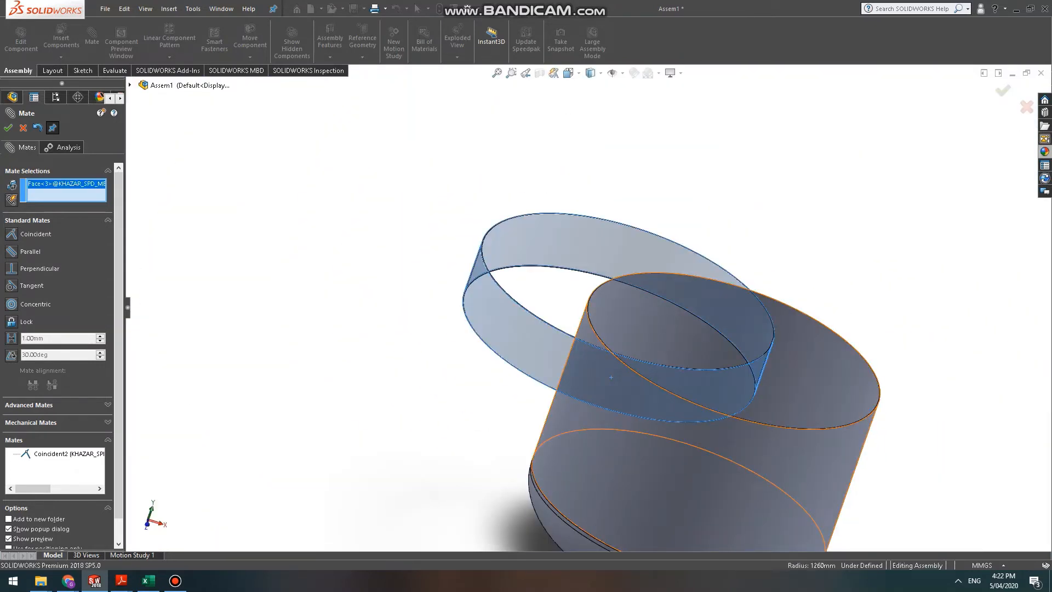
pyautogui.click(600, 449)
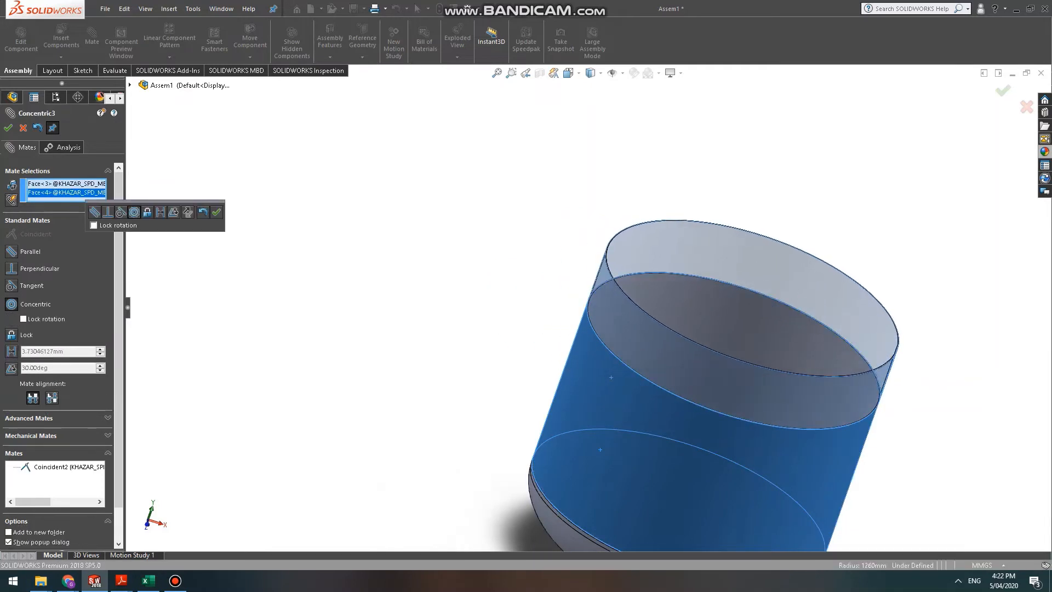
pyautogui.press('Return')
pyautogui.scroll(5, 573, 302)
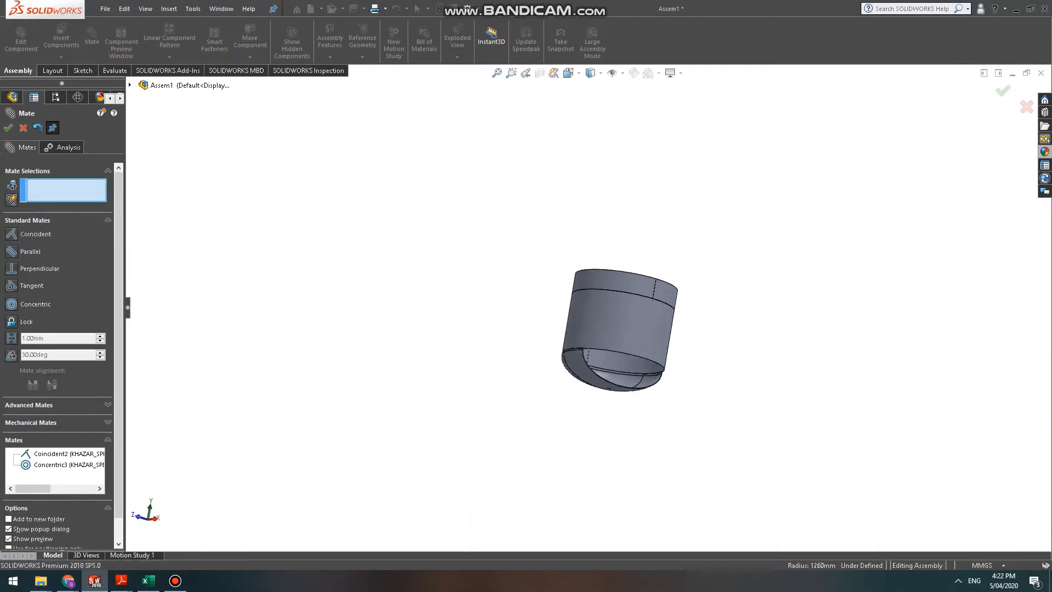
pyautogui.scroll(-8, 600, 329)
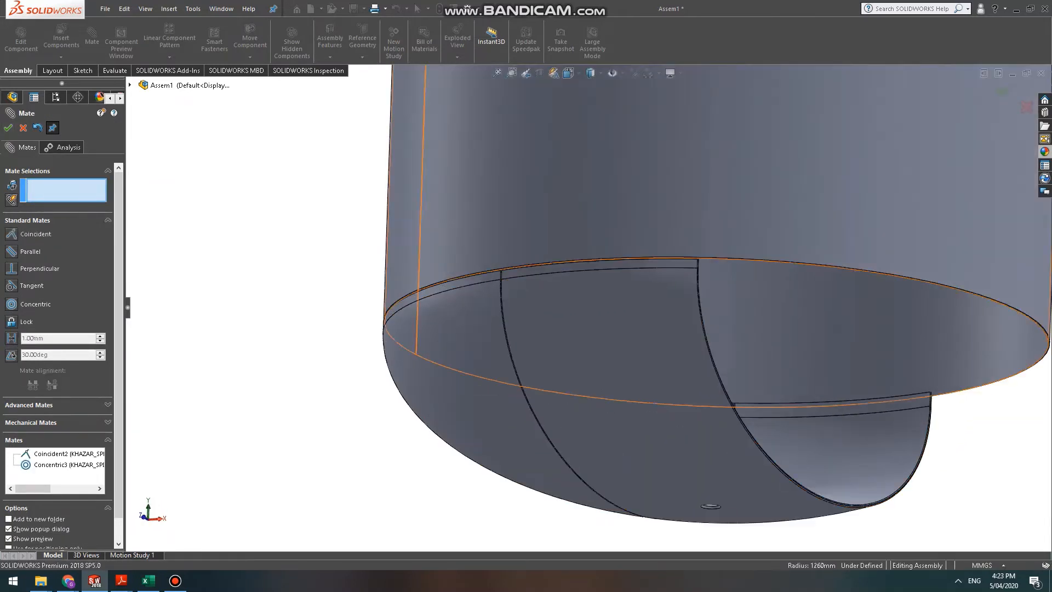
pyautogui.click(477, 338)
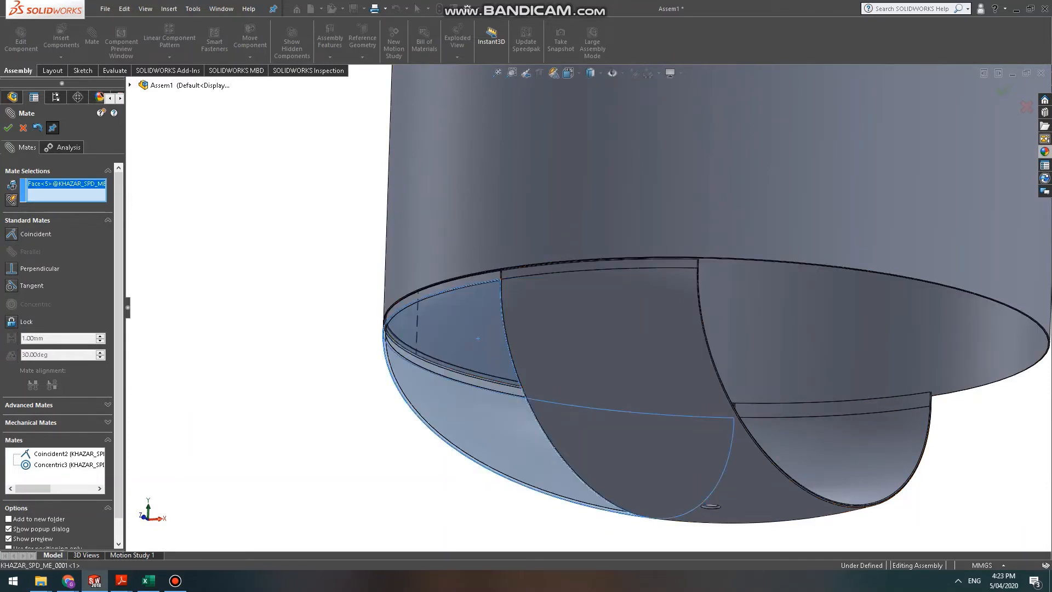
pyautogui.press('Escape')
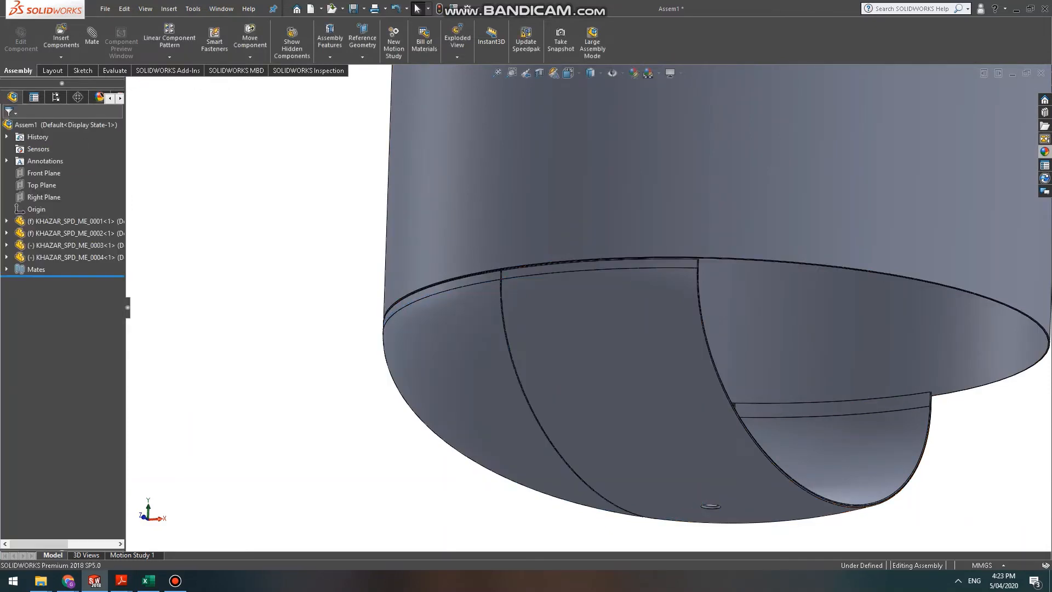
# Create a circular component pattern of dished segment KHAZAR_SPD_ME_0001 about shell KHAZAR_SPD_ME_0003's cylindrical face, with 2 instances at 180 degrees.
pyautogui.click(169, 57)
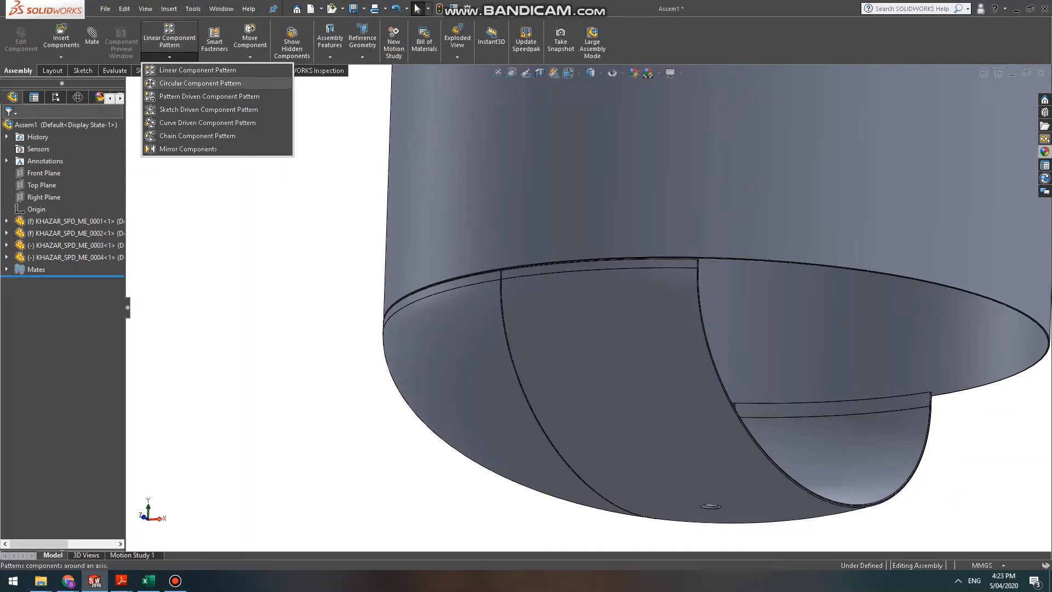
pyautogui.click(199, 82)
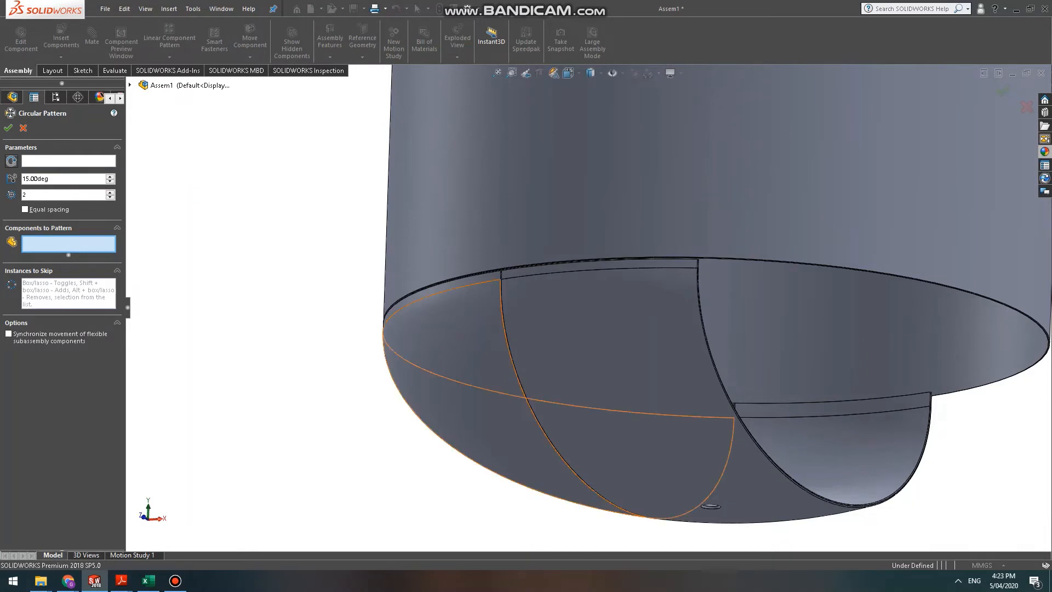
pyautogui.click(449, 394)
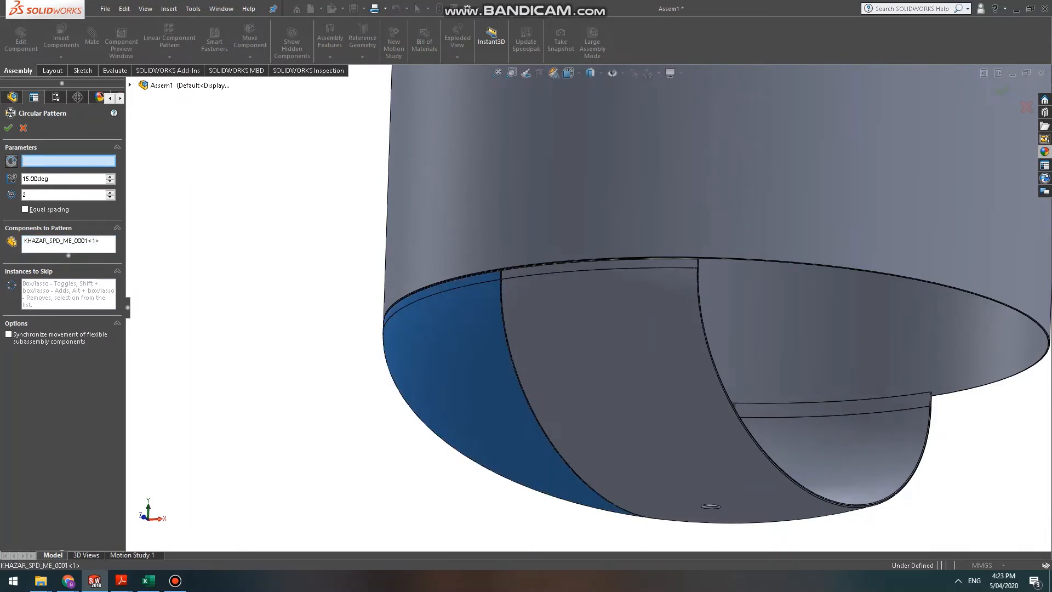
pyautogui.click(515, 203)
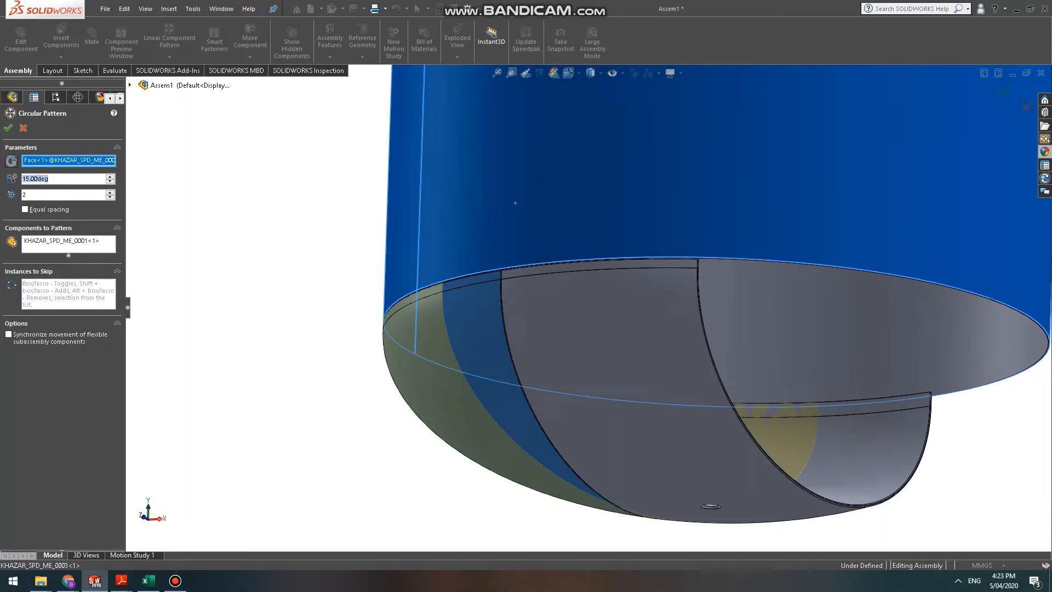
pyautogui.write('360')
pyautogui.press('Return')
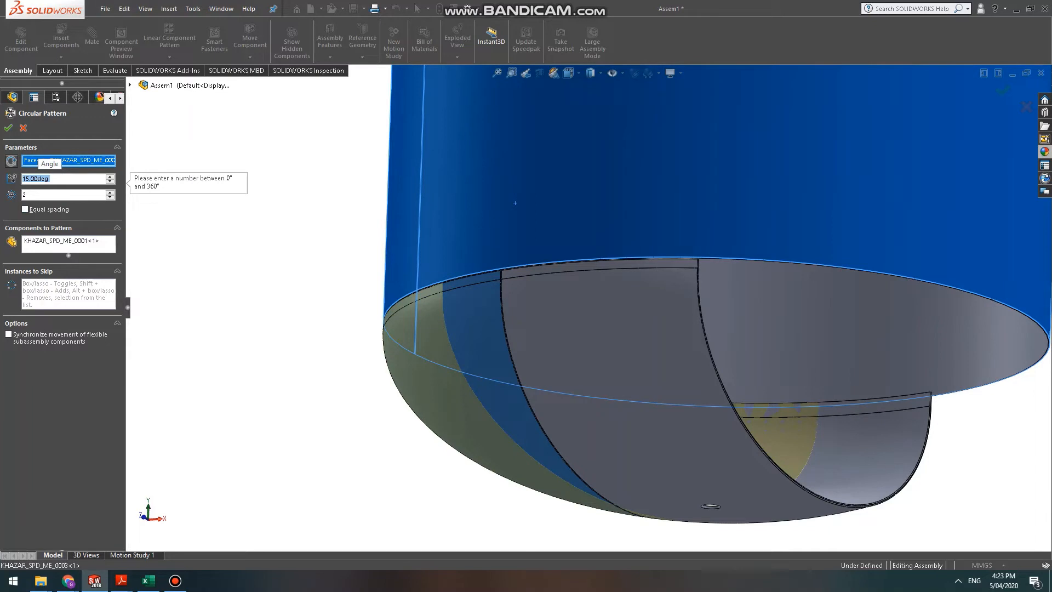
pyautogui.write('180')
pyautogui.press('Return')
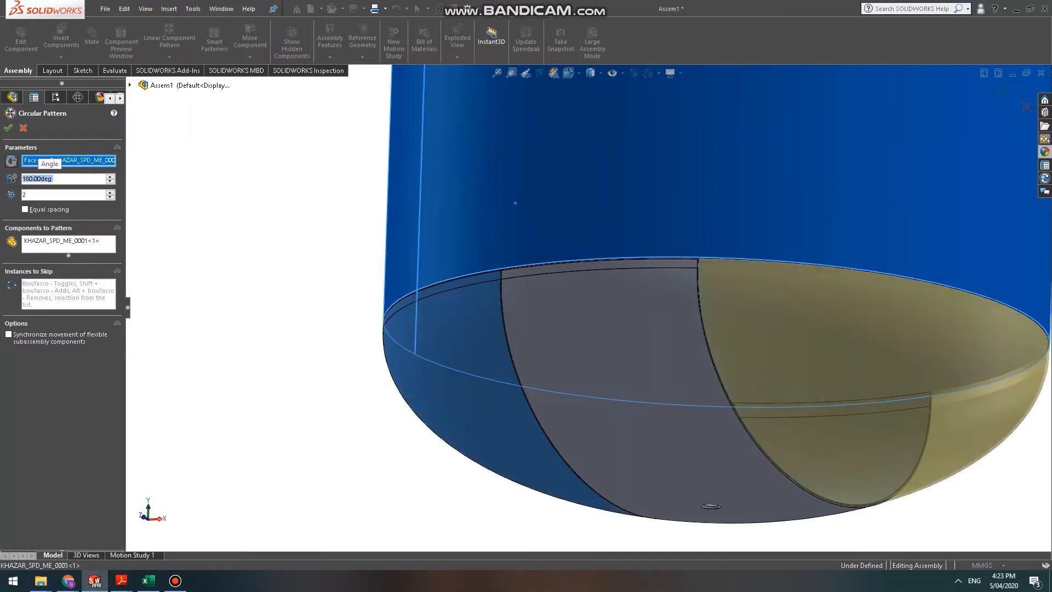
pyautogui.press('Return')
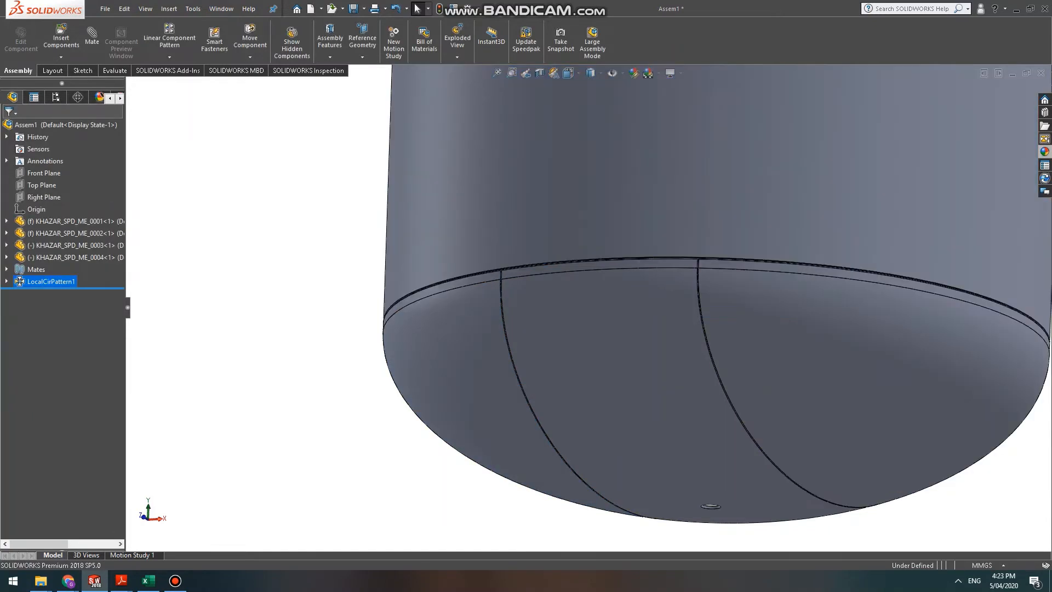
# Examine the assembled vessel from several sides, checking the shell seams and the dished bottom.
pyautogui.scroll(-5, 608, 285)
pyautogui.moveTo(608, 285); pyautogui.dragTo(647, 273, button='middle')
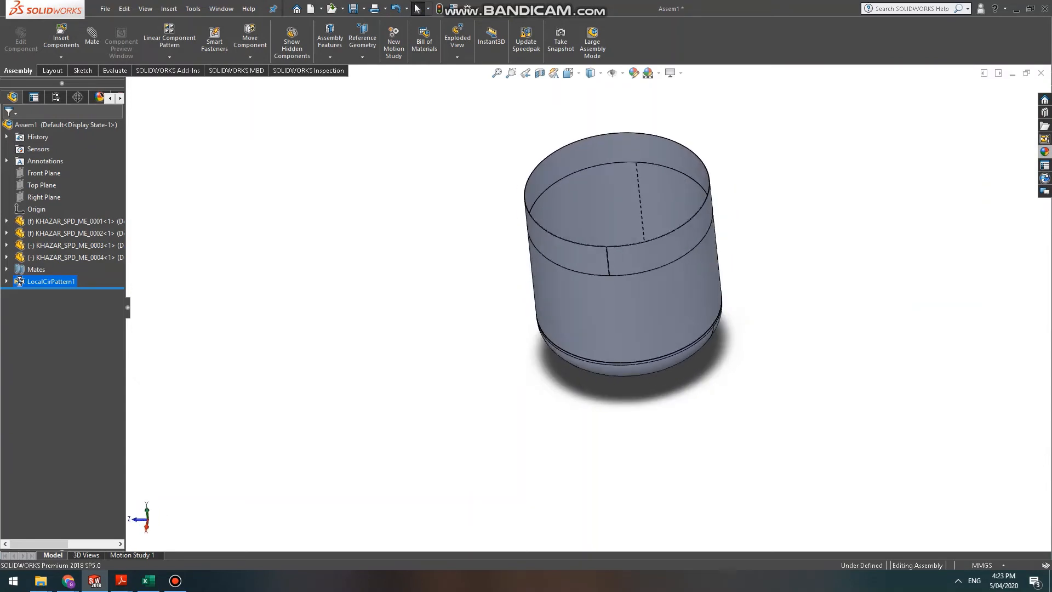
pyautogui.scroll(5, 687, 360)
pyautogui.moveTo(687, 360); pyautogui.dragTo(647, 340, button='middle')
pyautogui.scroll(-3, 712, 329)
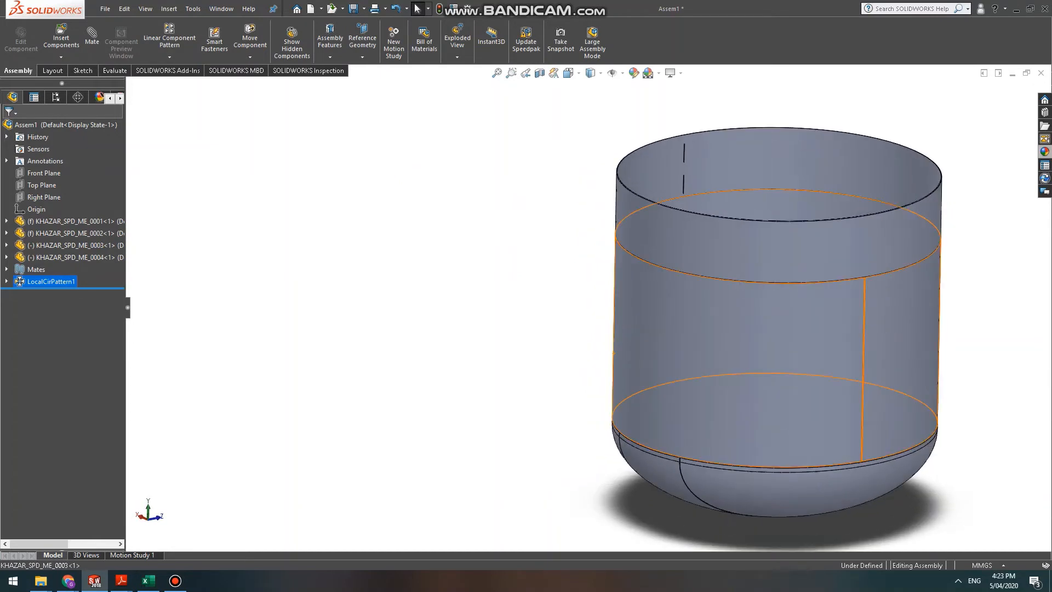
pyautogui.scroll(-2, 713, 356)
pyautogui.scroll(2, 712, 383)
pyautogui.scroll(3, 712, 378)
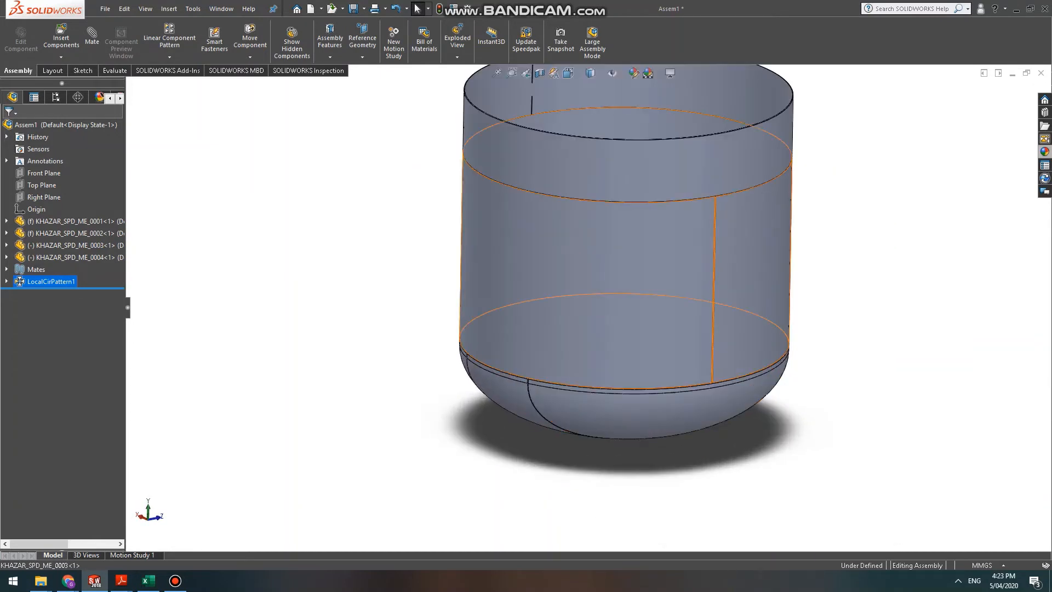
pyautogui.scroll(1, 616, 306)
pyautogui.scroll(-4, 617, 307)
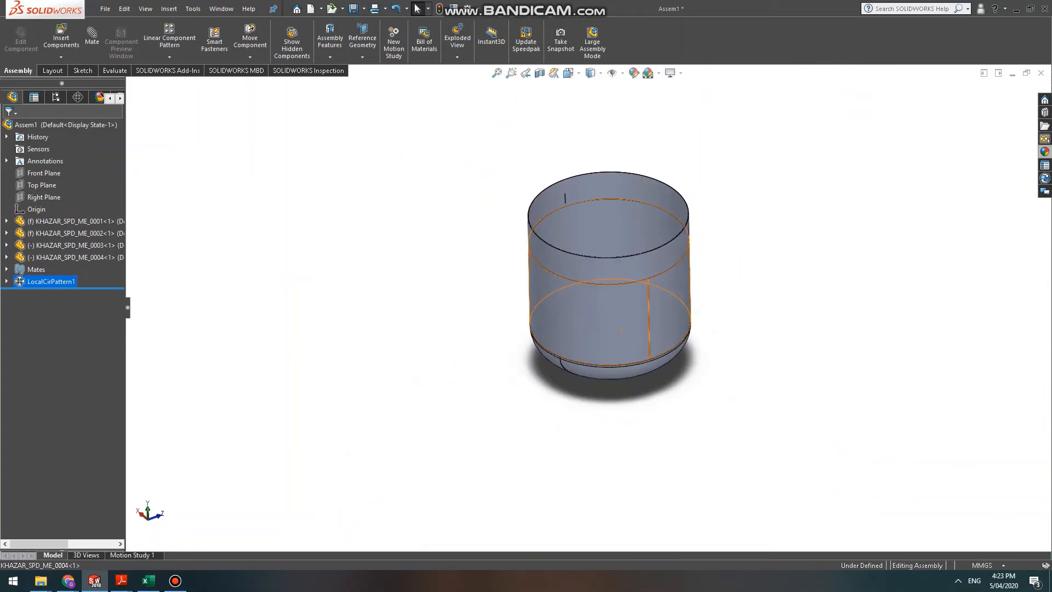
pyautogui.moveTo(616, 361); pyautogui.dragTo(560, 446, button='middle')
pyautogui.scroll(5, 600, 334)
pyautogui.scroll(3, 537, 246)
pyautogui.moveTo(504, 348); pyautogui.dragTo(499, 306, button='middle')
pyautogui.scroll(-3, 501, 329)
pyautogui.scroll(-2, 475, 284)
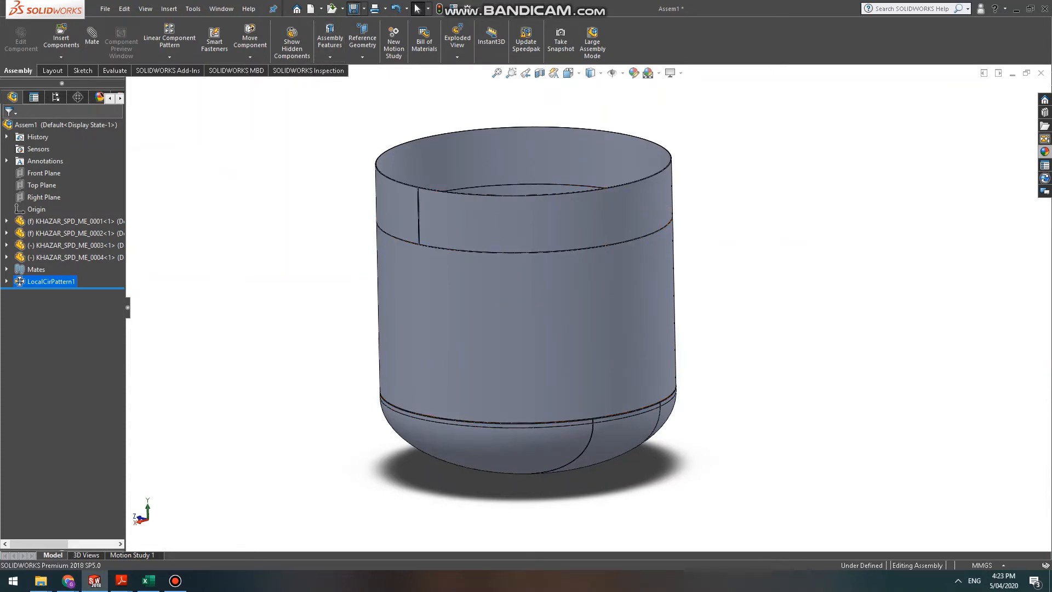
# Save the assembly as KHAZAR_GAS_ME_0001 in the Lubricant Blender folder.
pyautogui.hotkey('ctrl', 's')
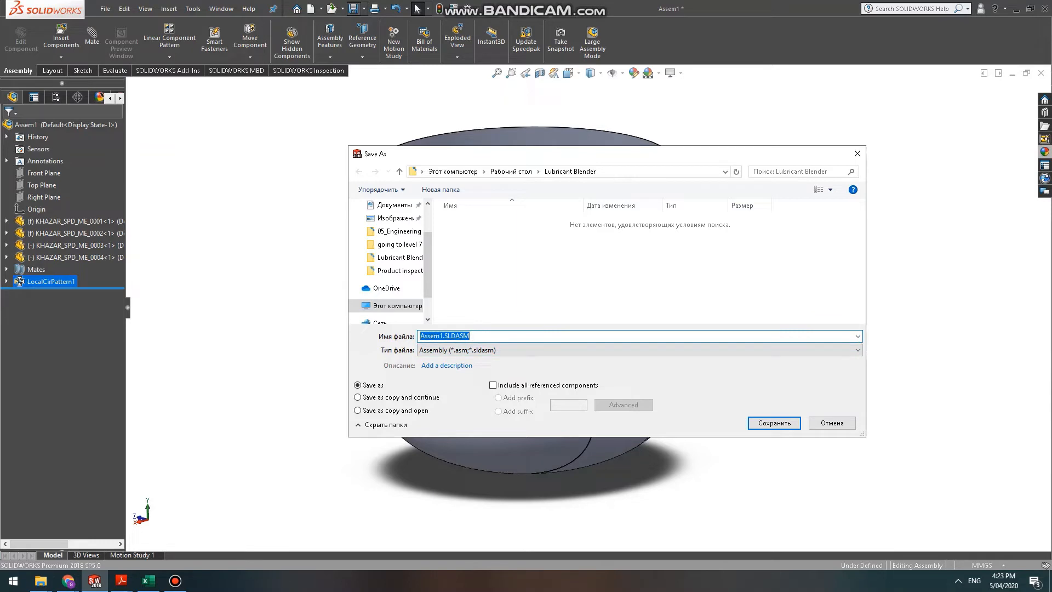
pyautogui.write('KHAZAR_')
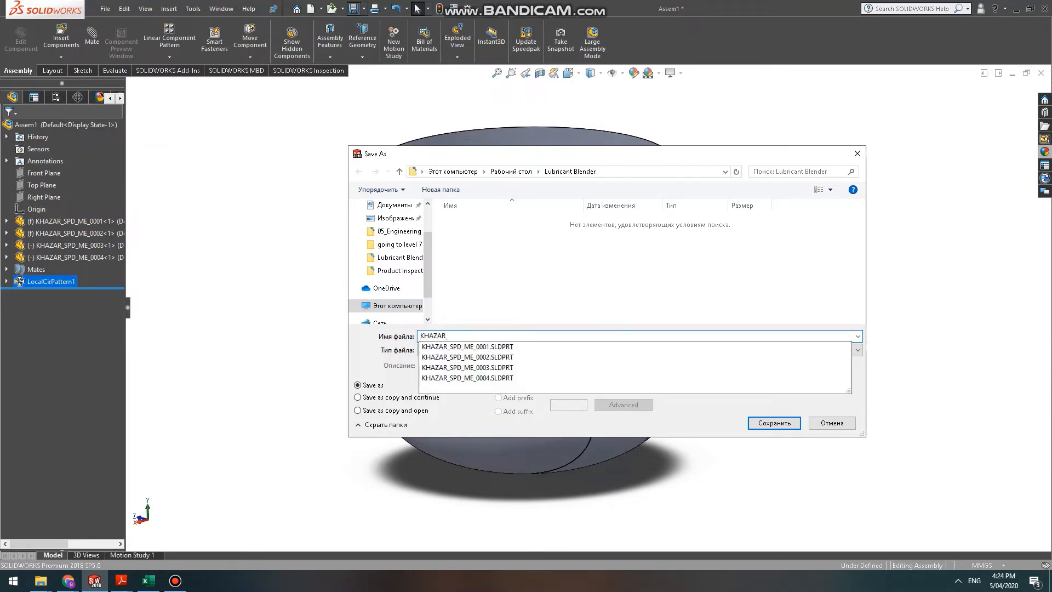
pyautogui.write('GAS_ME_0001')
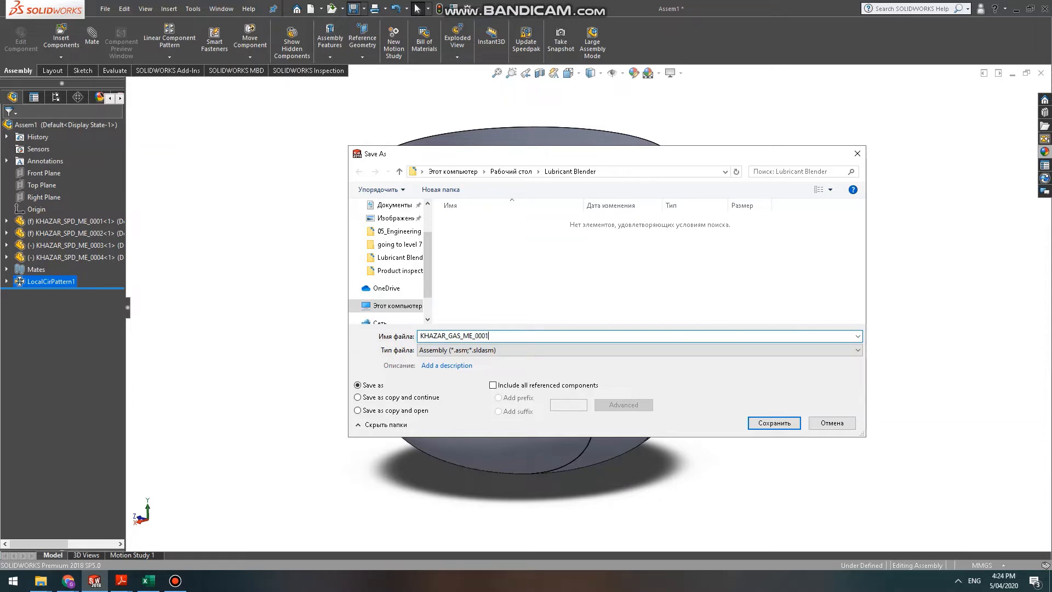
pyautogui.press('Return')
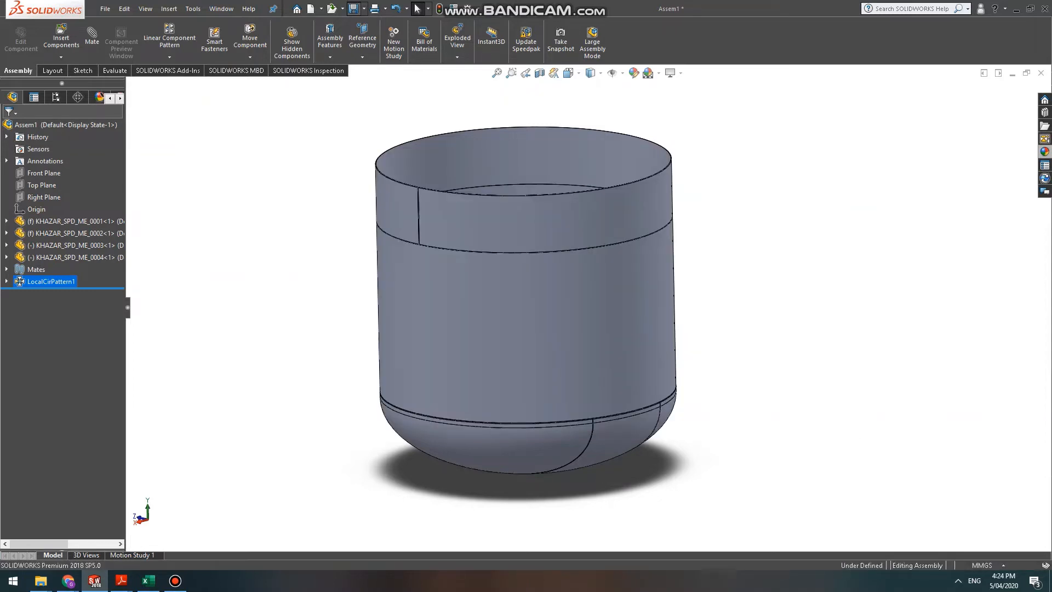
# Open the tall shell KHAZAR_SPD_ME_0003 from the assembly as a separate part document.
pyautogui.scroll(-3, 491, 342)
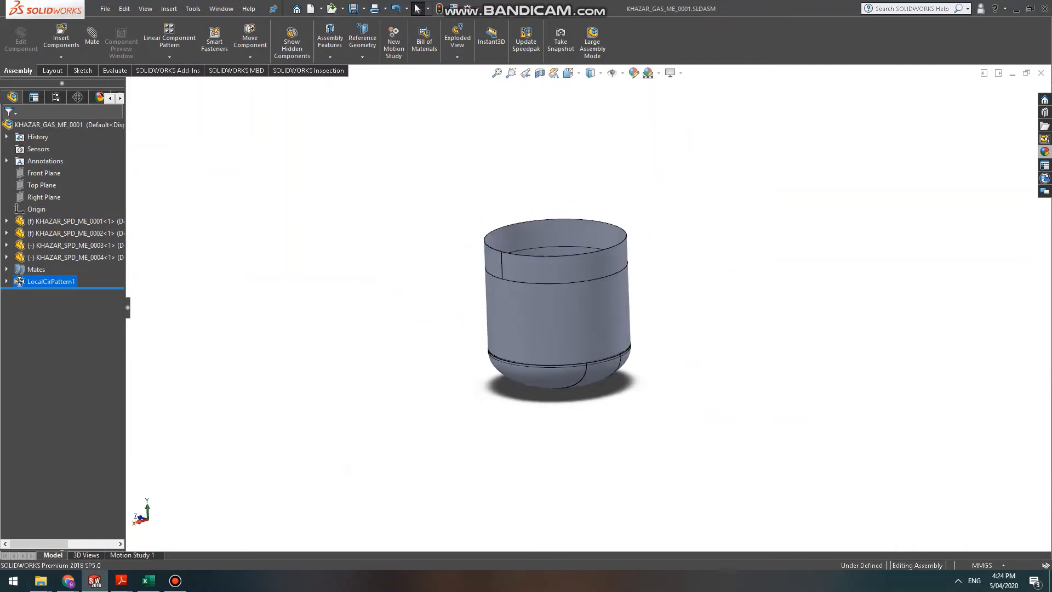
pyautogui.moveTo(490, 342); pyautogui.dragTo(526, 317, button='middle')
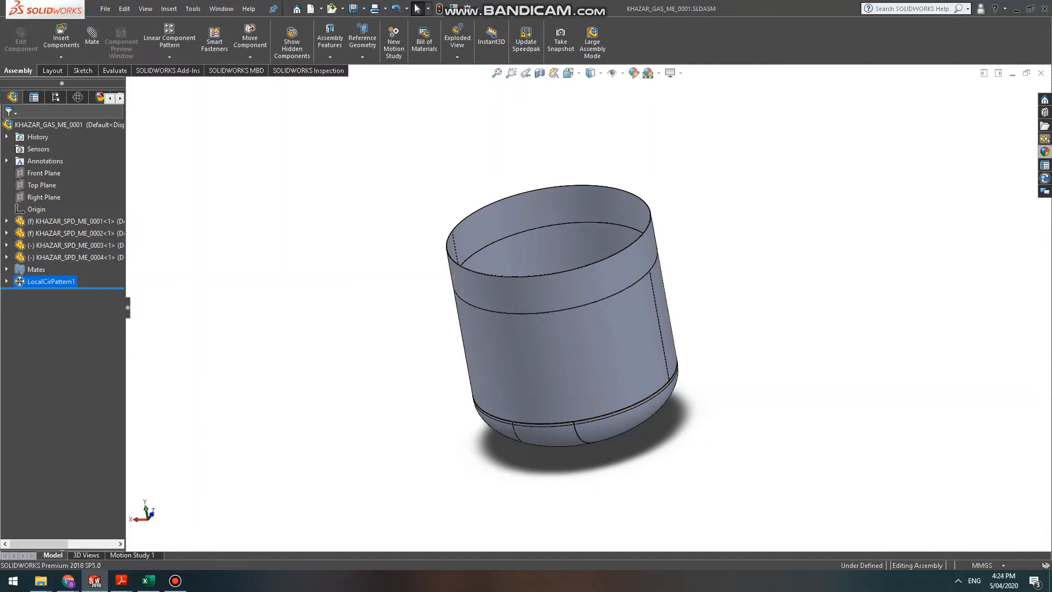
pyautogui.click(536, 328)
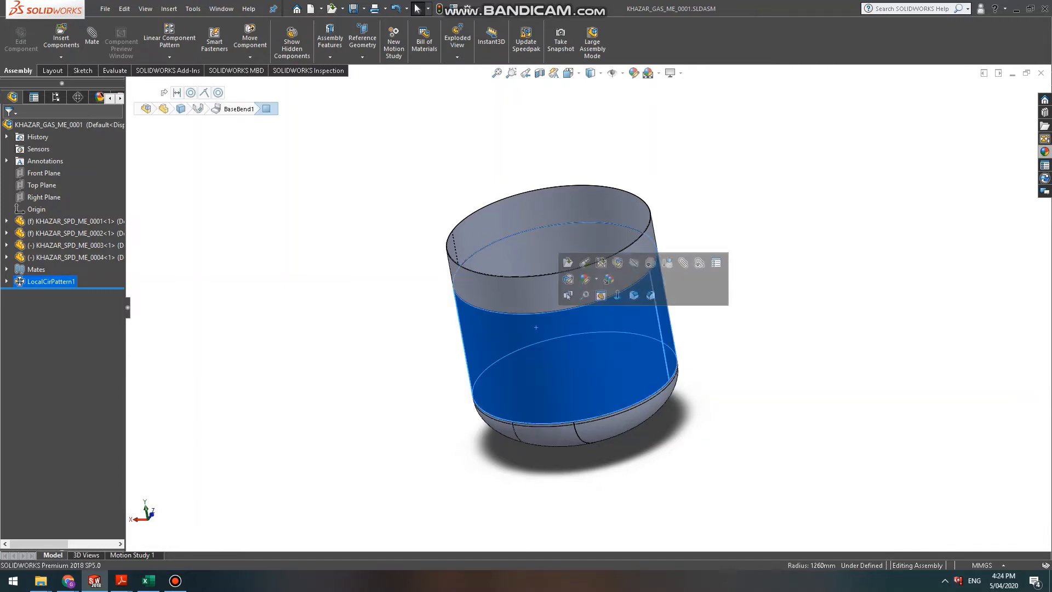
pyautogui.click(568, 264)
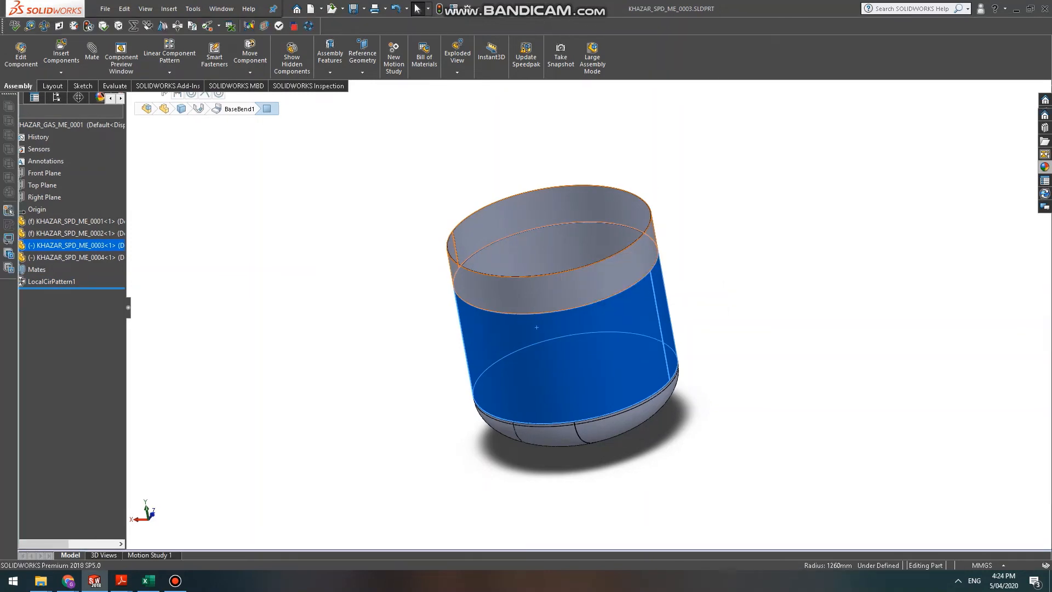
pyautogui.hotkey('ctrl', '4')
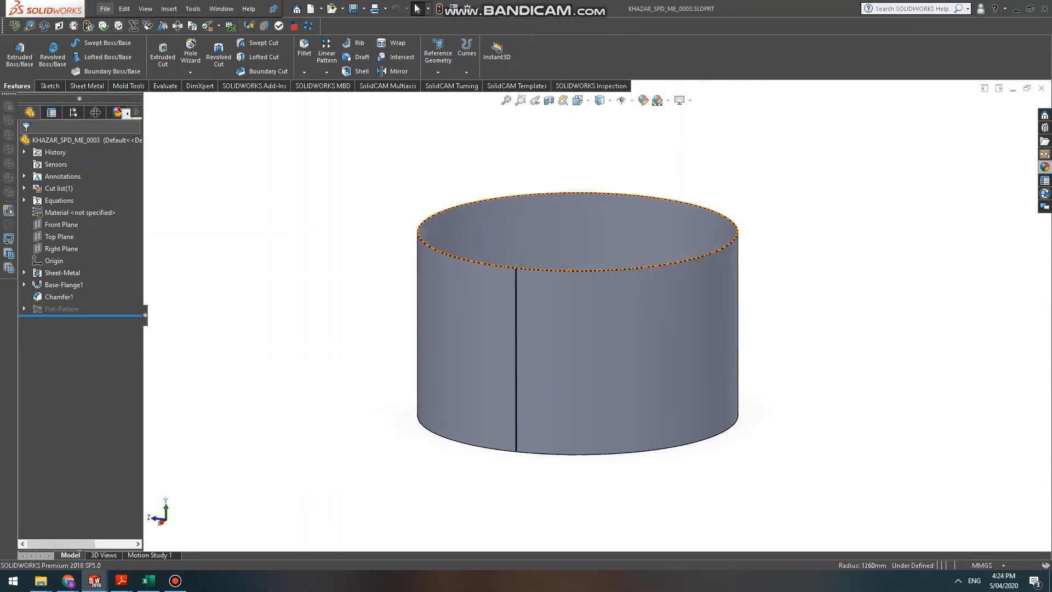
# Create a drawing from part KHAZAR_SPD_ME_0003 on a standard A3 (ISO) sheet with the sheet format displayed.
pyautogui.click(104, 8)
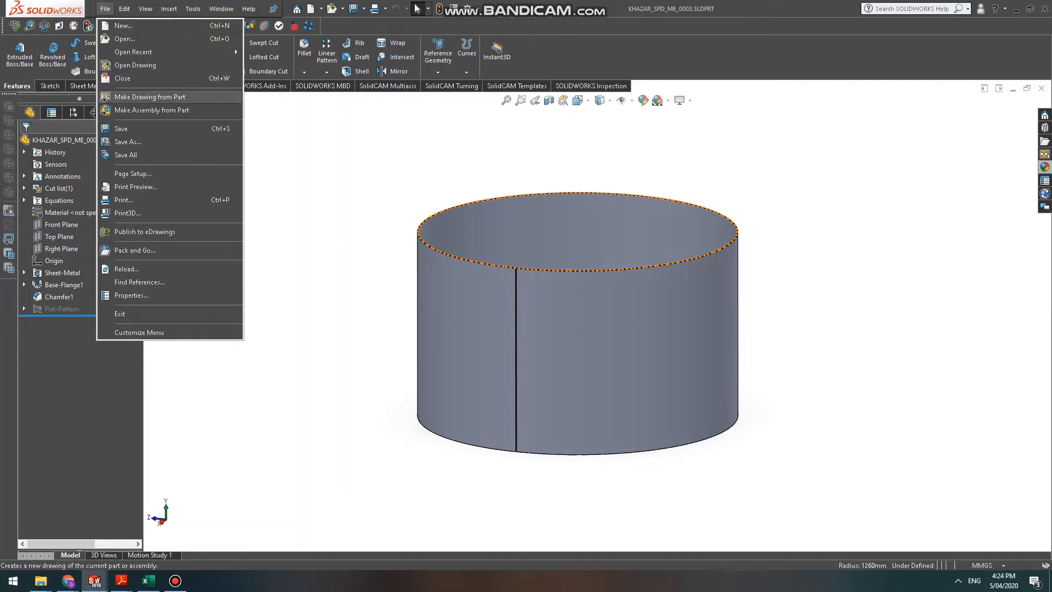
pyautogui.click(147, 97)
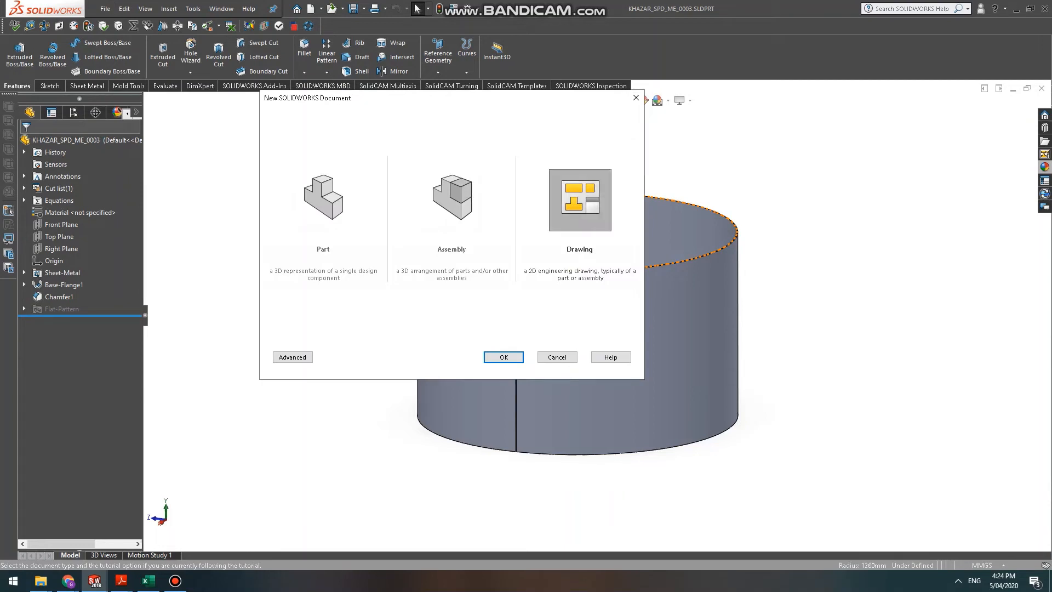
pyautogui.press('Return')
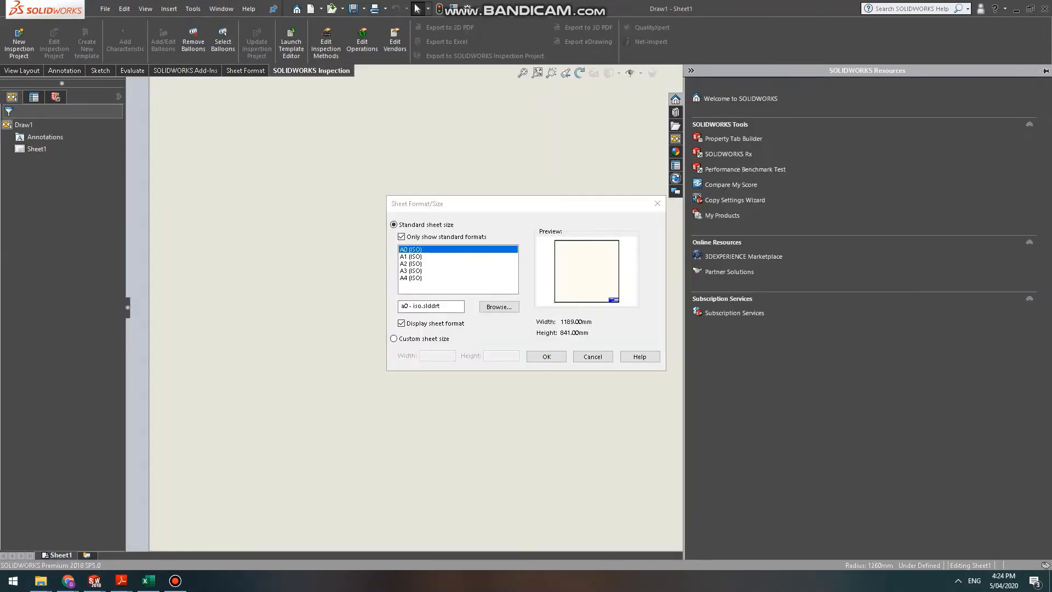
pyautogui.click(411, 277)
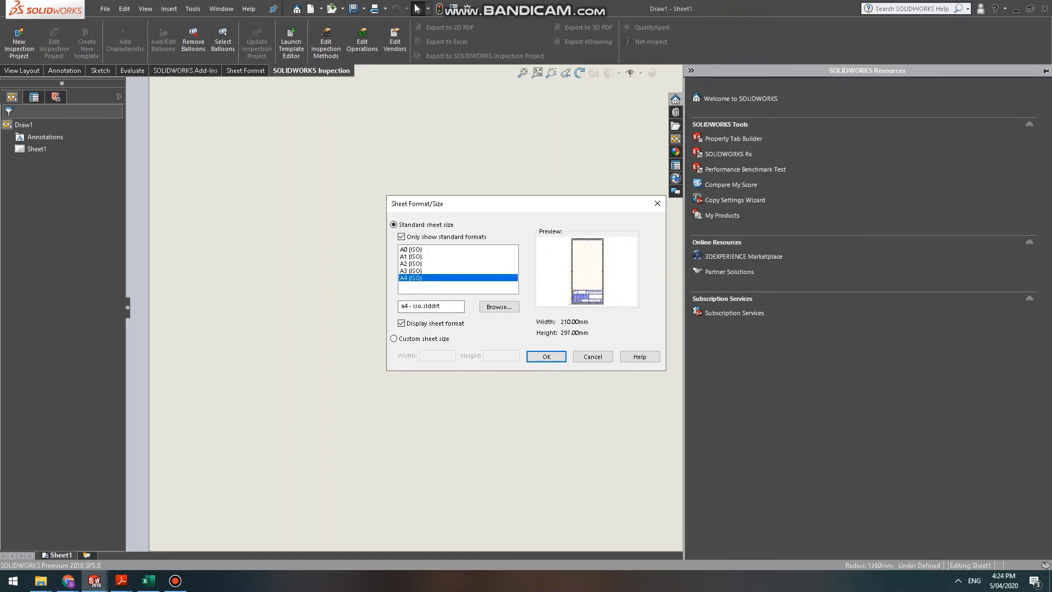
pyautogui.click(410, 256)
pyautogui.click(410, 264)
pyautogui.click(411, 271)
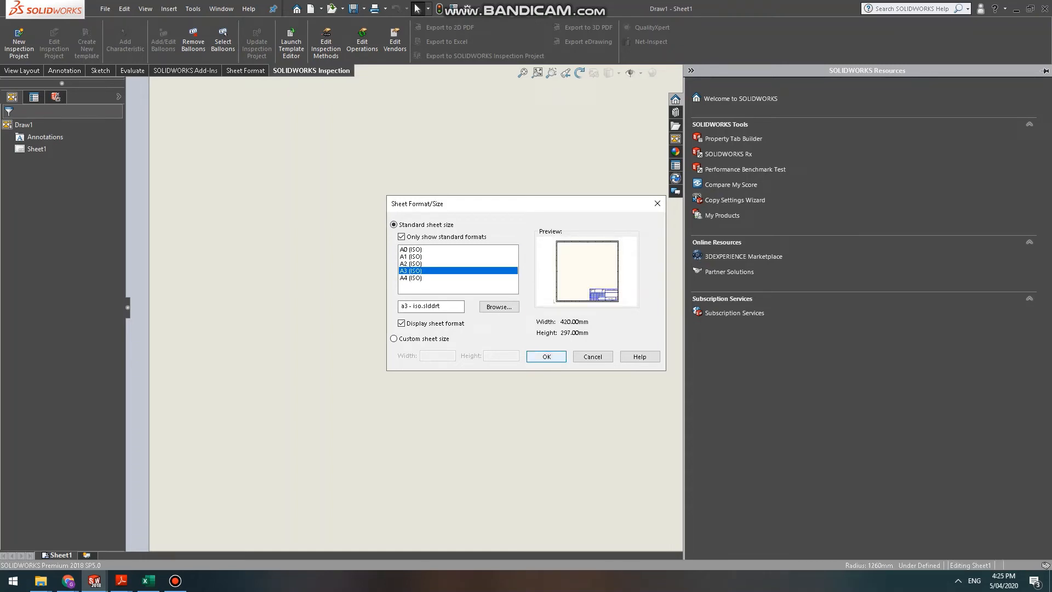
pyautogui.click(546, 356)
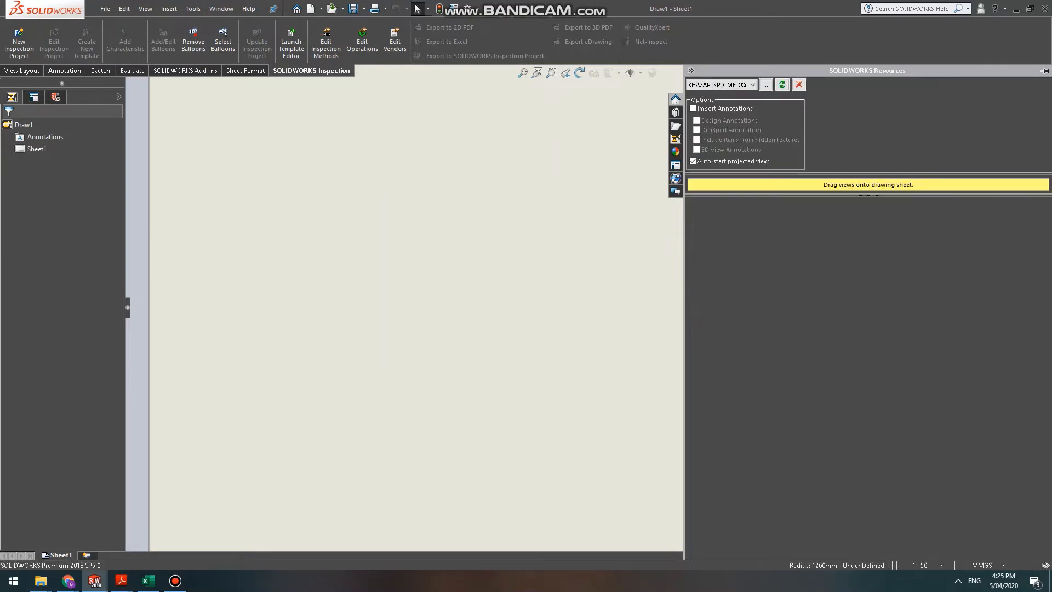
pyautogui.click(639, 171)
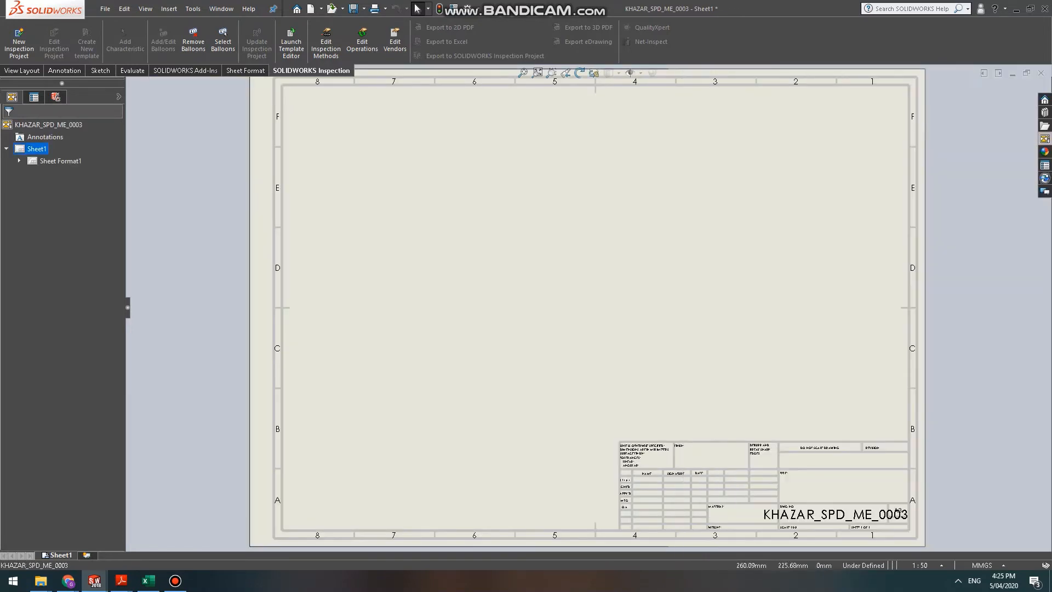
# Place the top view of the shell in the upper left area of the drawing sheet, without adding projected views.
pyautogui.click(1045, 165)
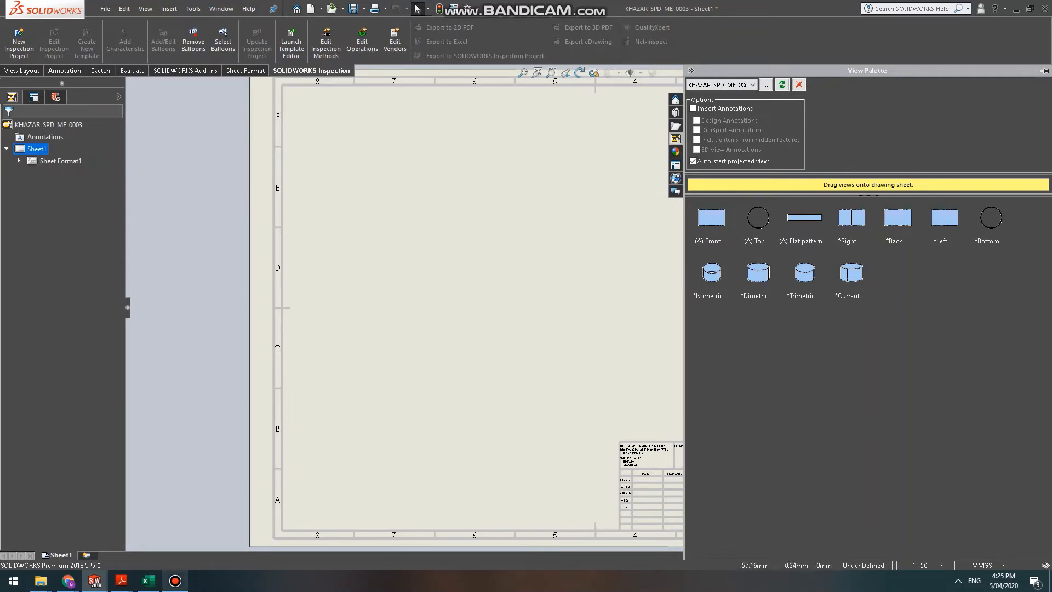
pyautogui.click(175, 580)
pyautogui.click(175, 580)
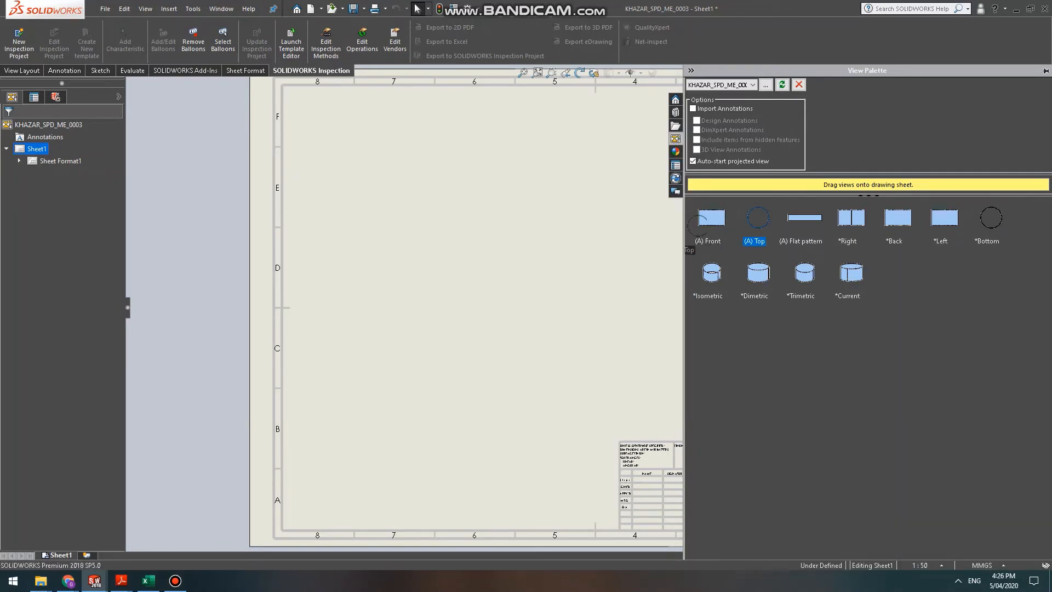
pyautogui.moveTo(757, 217); pyautogui.dragTo(412, 201)
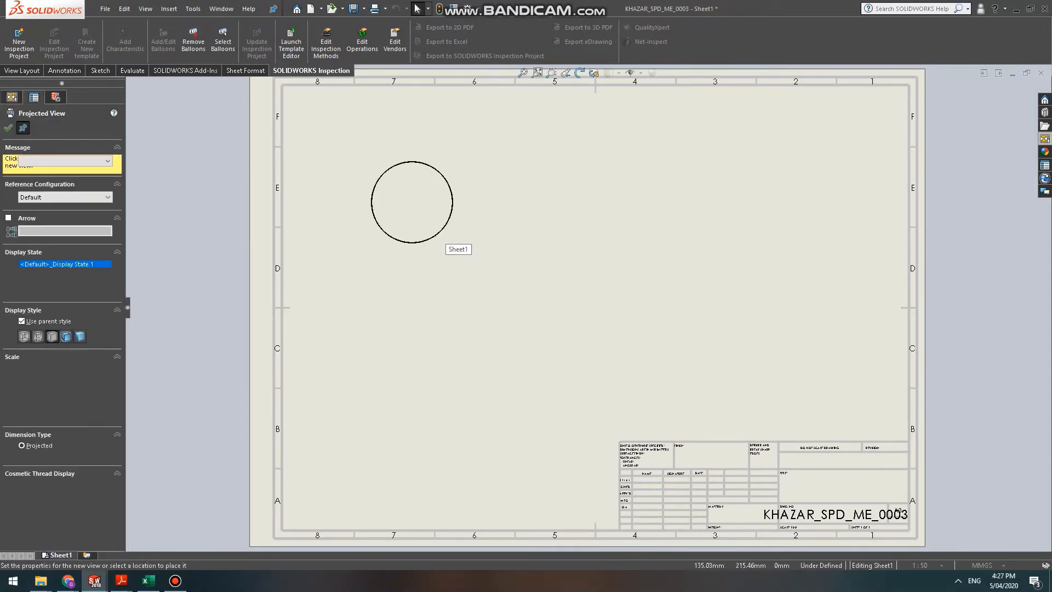
pyautogui.click(8, 127)
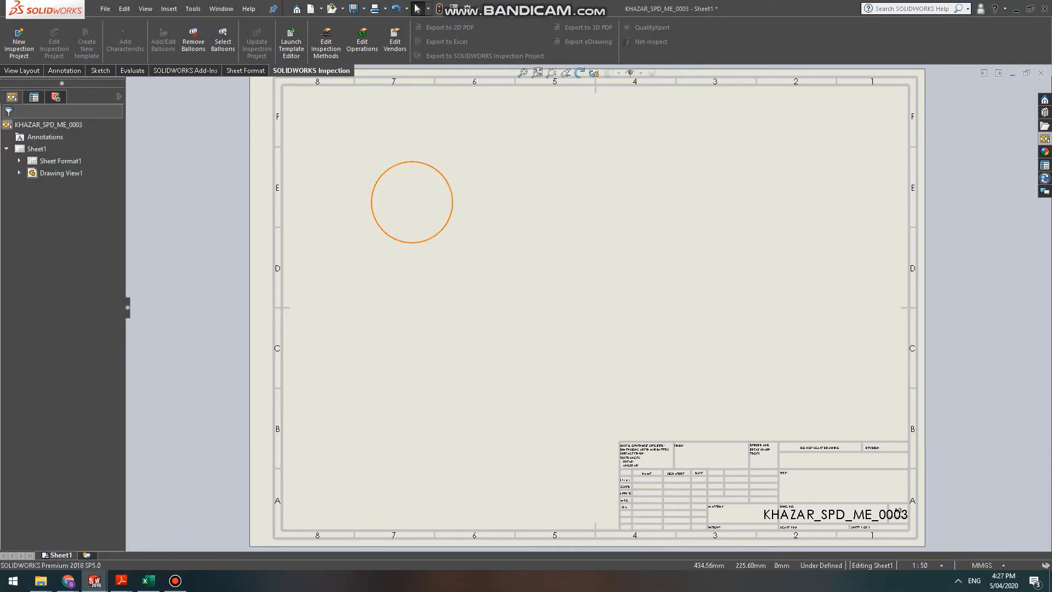
# Place the shell's flat pattern view below the top view, without adding a projected view.
pyautogui.click(1044, 138)
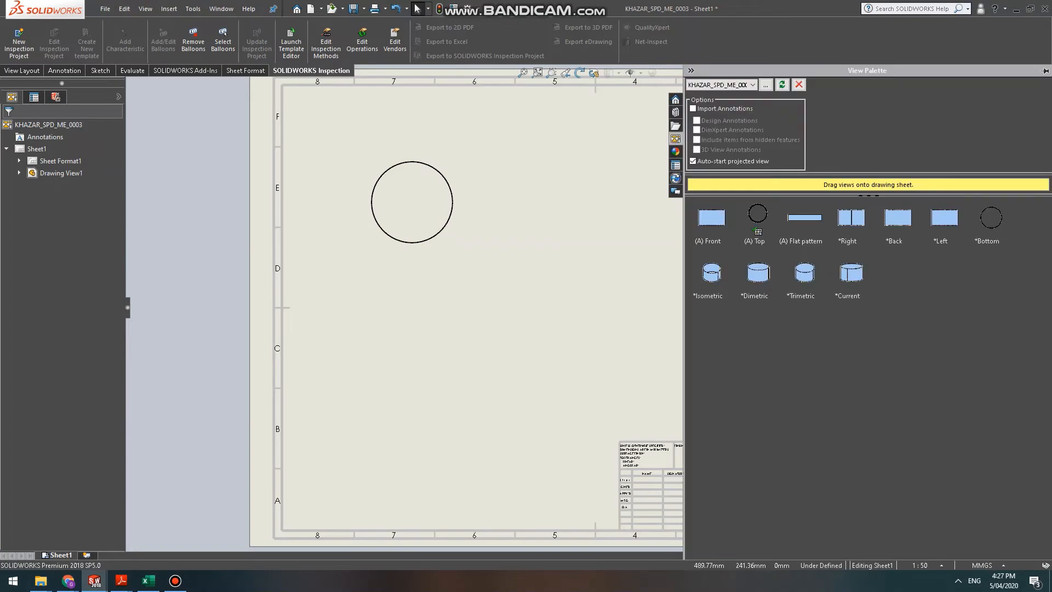
pyautogui.moveTo(804, 218)
pyautogui.mouseDown()
pyautogui.moveTo(751, 284)
pyautogui.moveTo(543, 386)
pyautogui.moveTo(486, 391)
pyautogui.mouseUp()
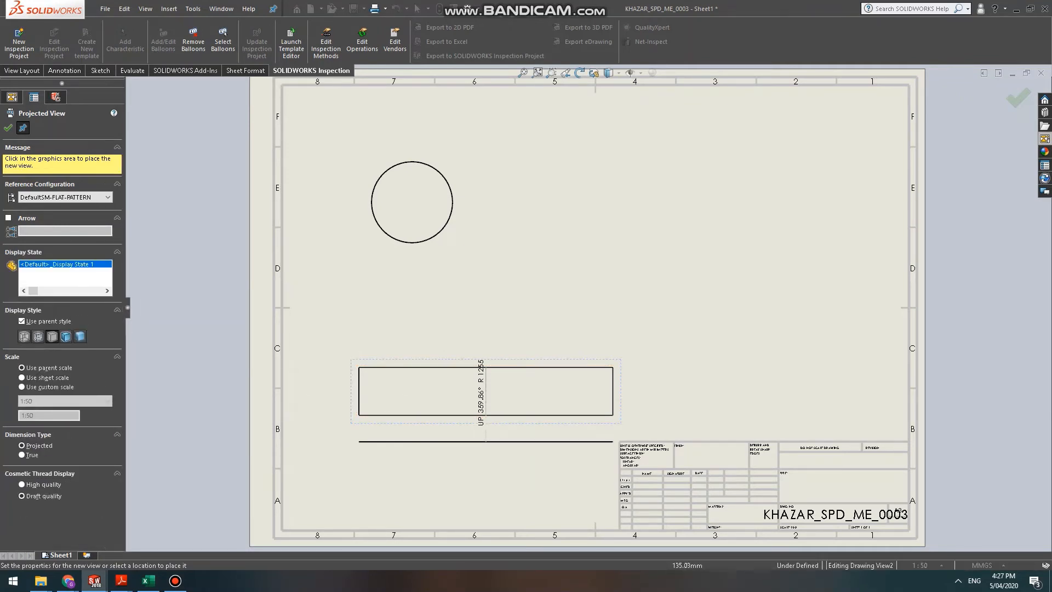
pyautogui.press('Escape')
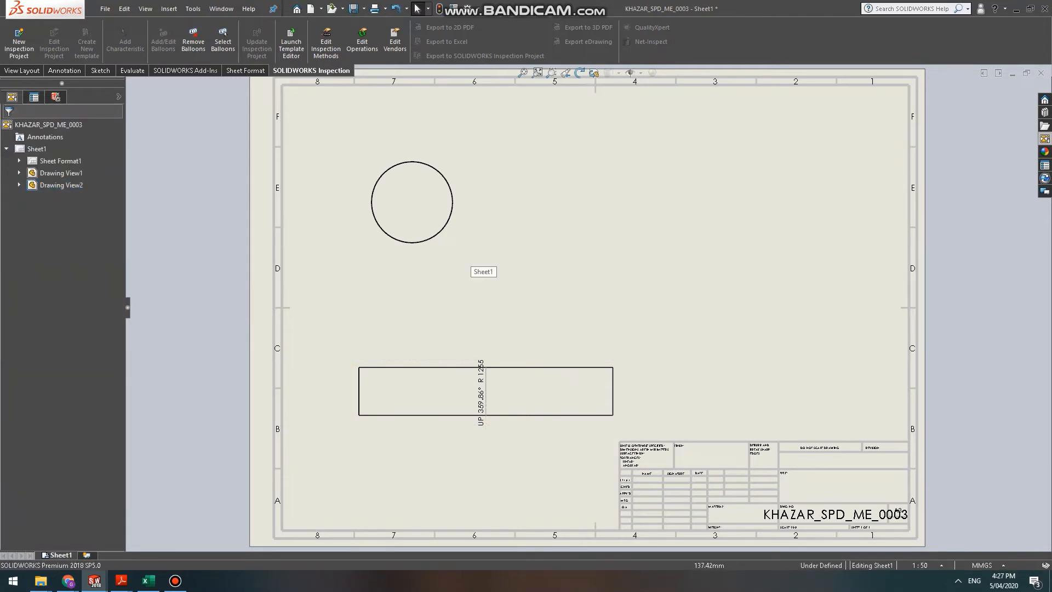
pyautogui.click(457, 190)
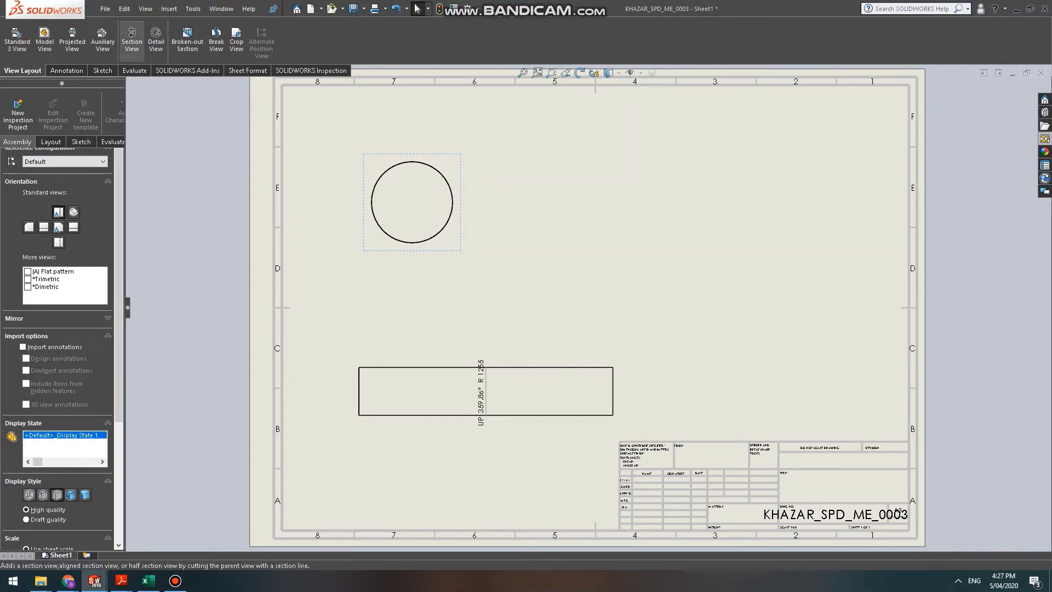
pyautogui.click(131, 39)
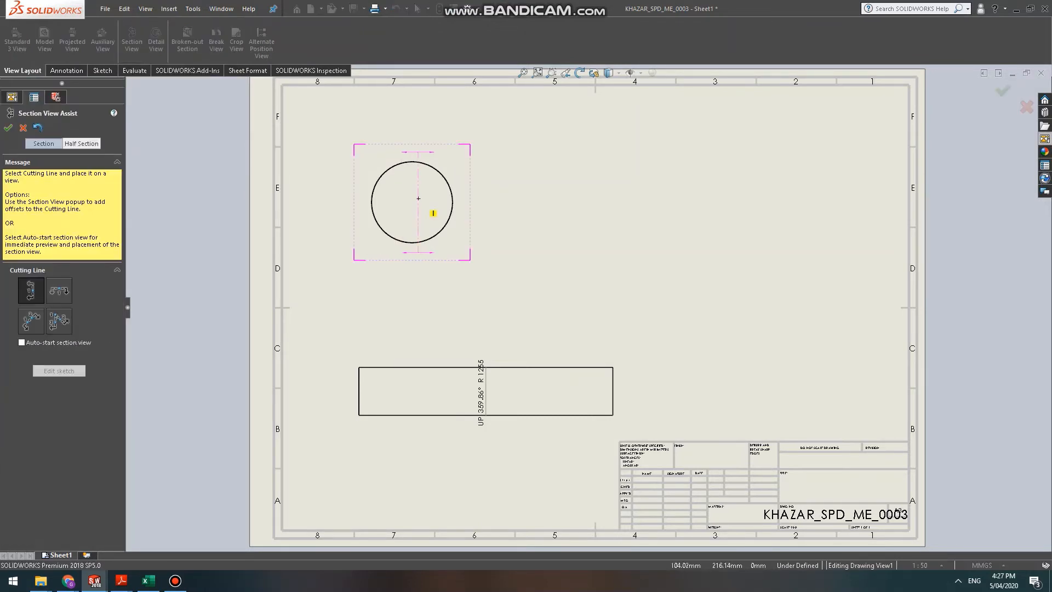
pyautogui.click(412, 202)
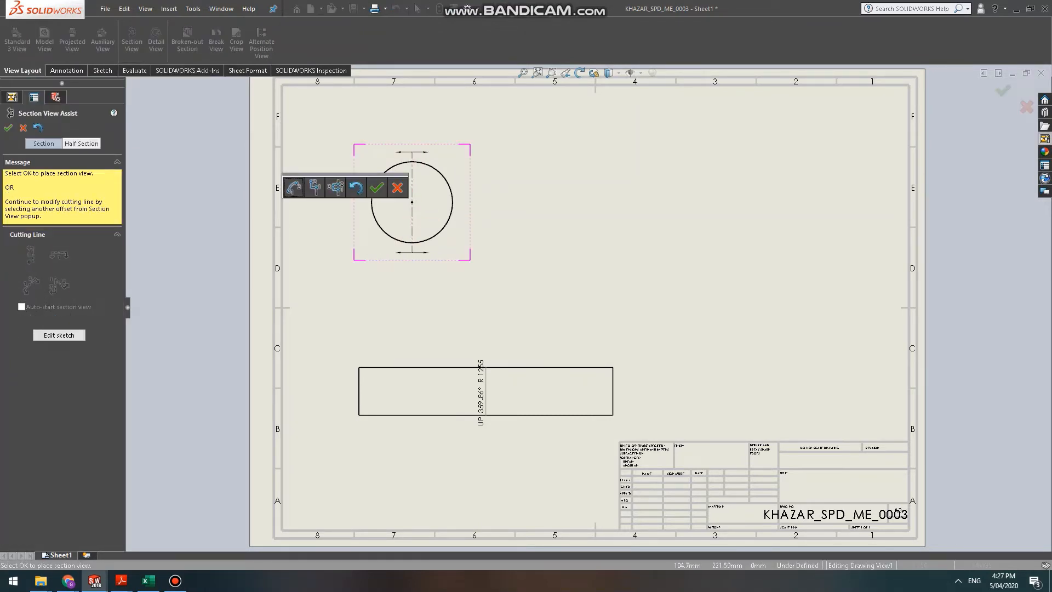
pyautogui.click(367, 183)
pyautogui.click(476, 202)
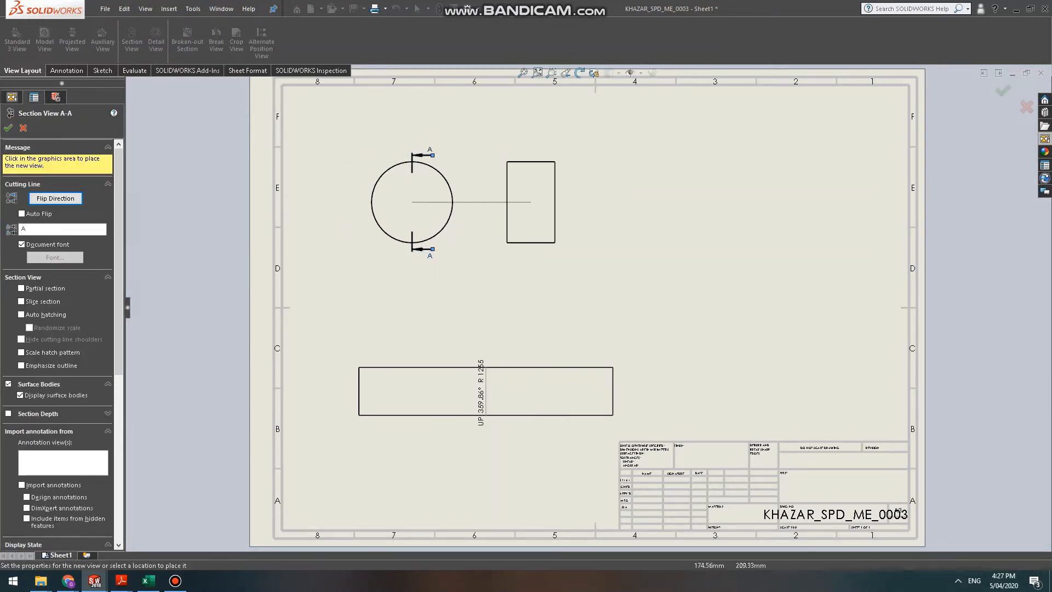
pyautogui.press('Escape')
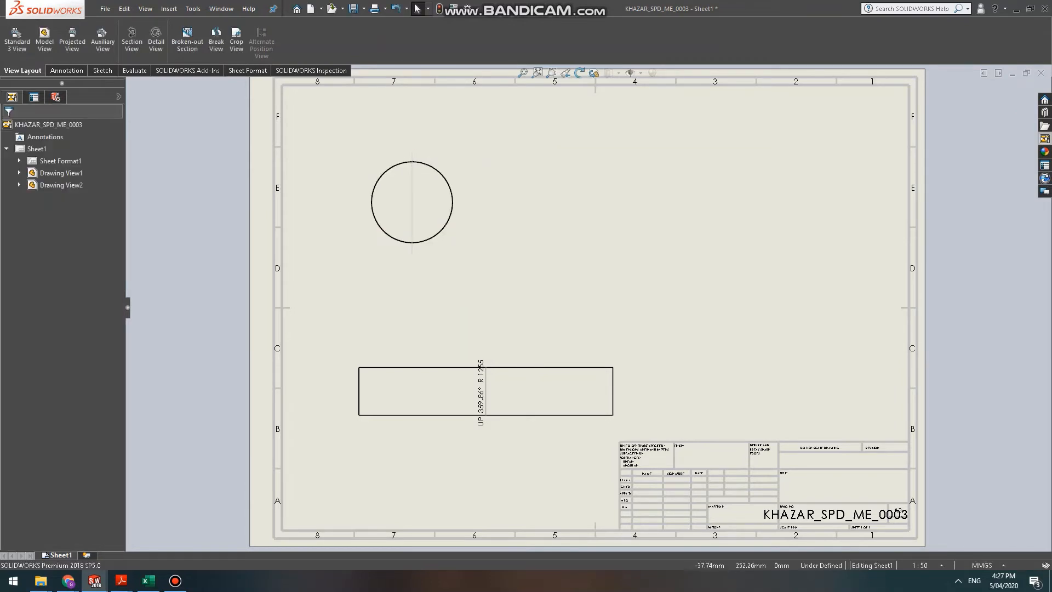
# Create section view B-B with a horizontal cutting line through the centre of the top view, placed between it and the flat pattern.
pyautogui.click(131, 41)
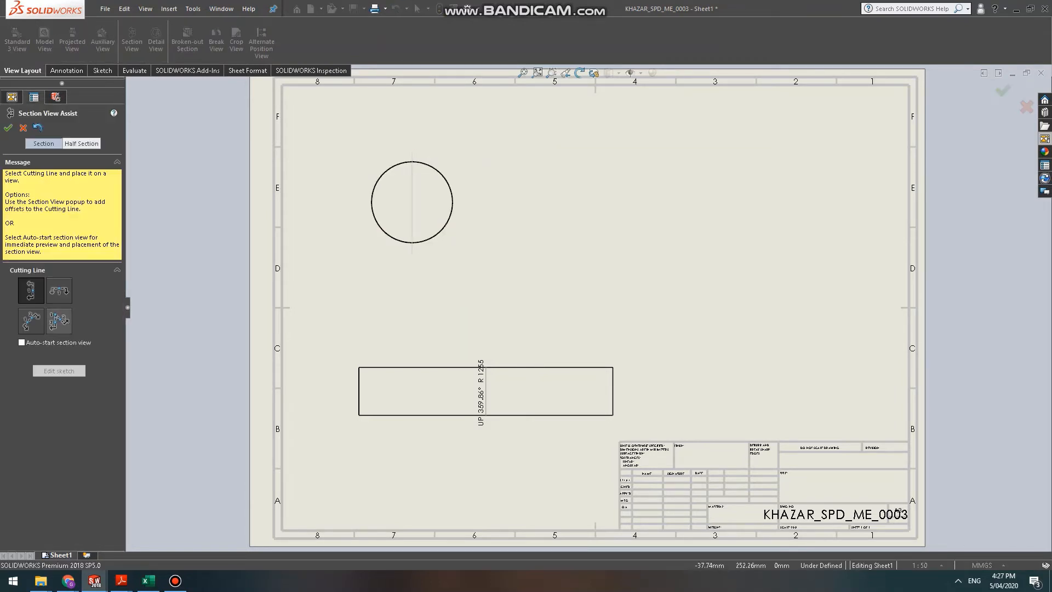
pyautogui.click(59, 290)
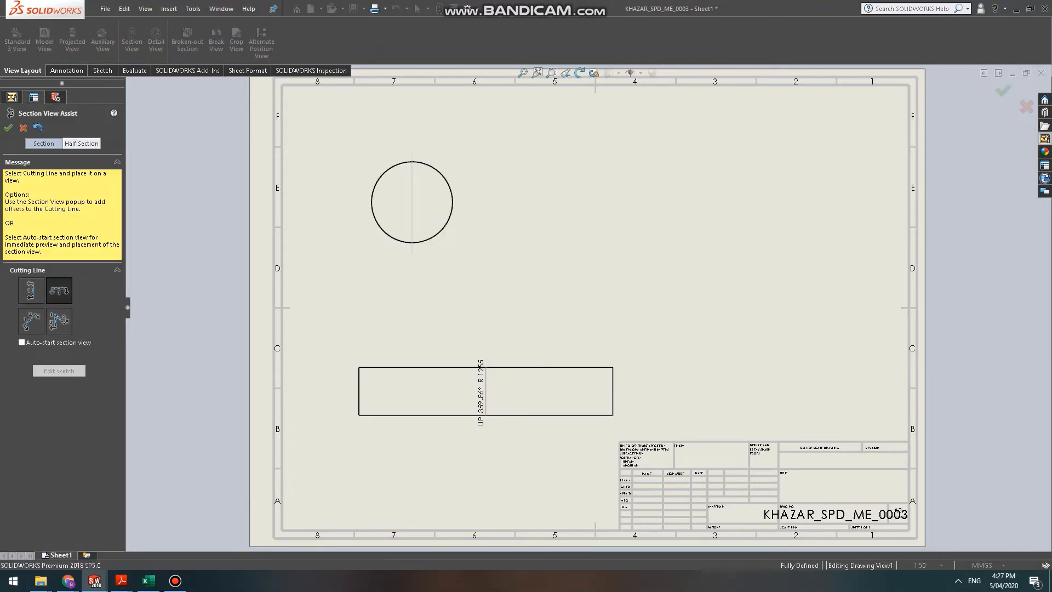
pyautogui.click(372, 202)
pyautogui.press('Escape')
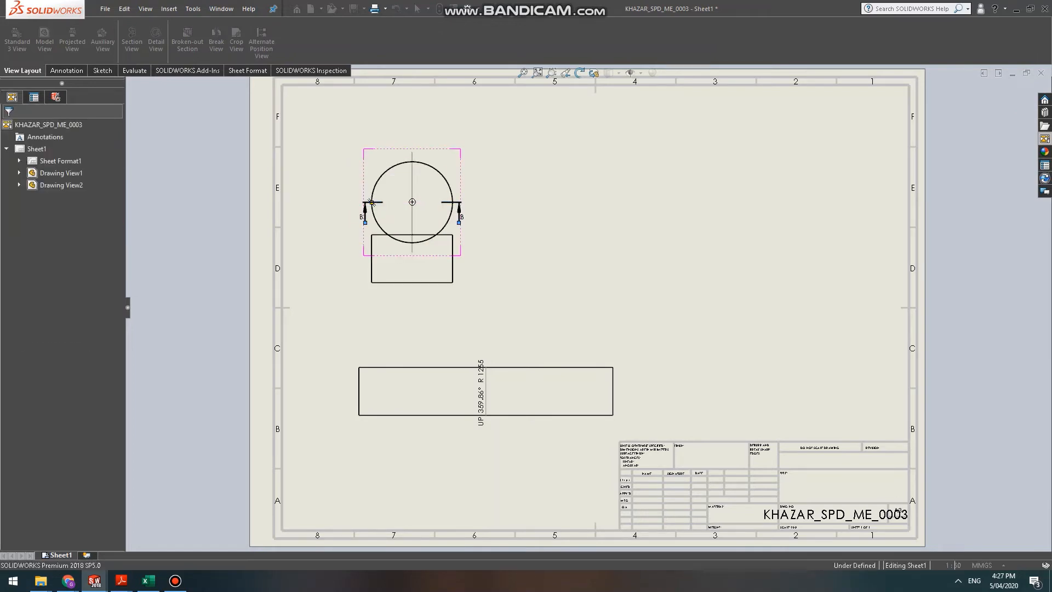
pyautogui.click(412, 301)
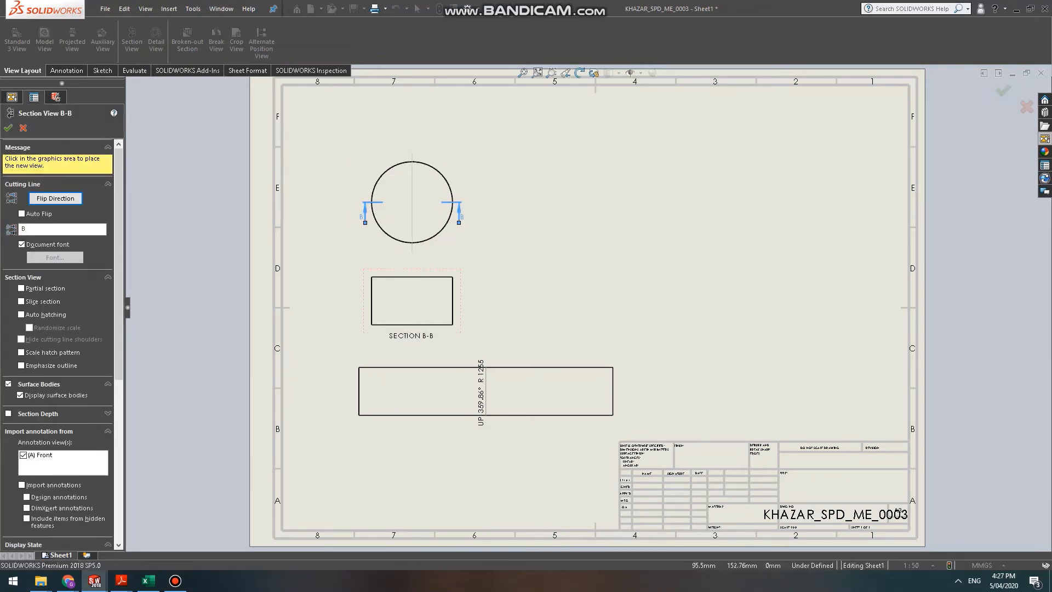
pyautogui.scroll(-3, 432, 304)
pyautogui.scroll(-8, 450, 288)
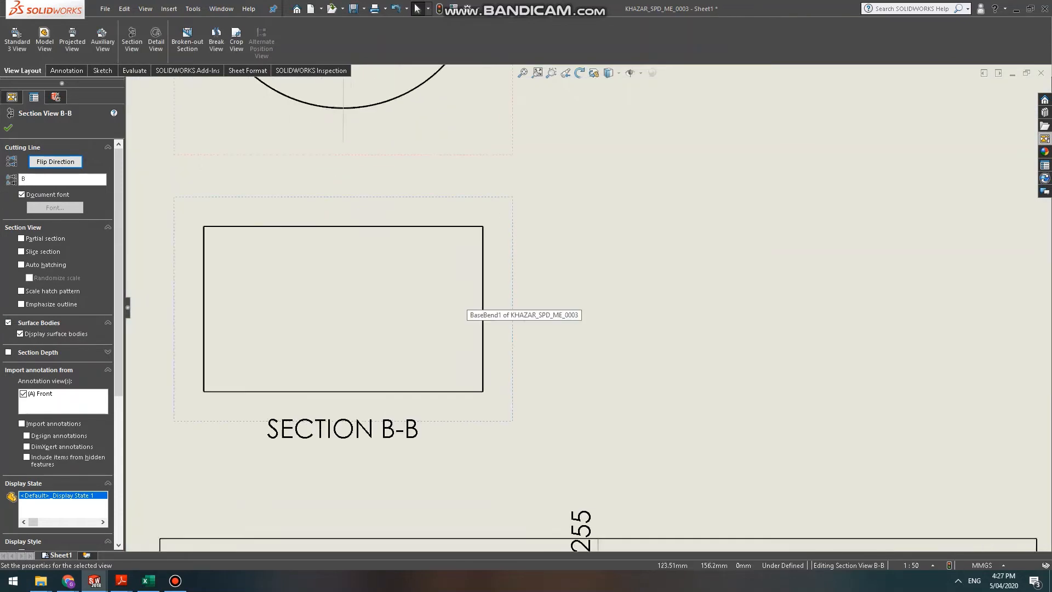
pyautogui.scroll(-5, 553, 219)
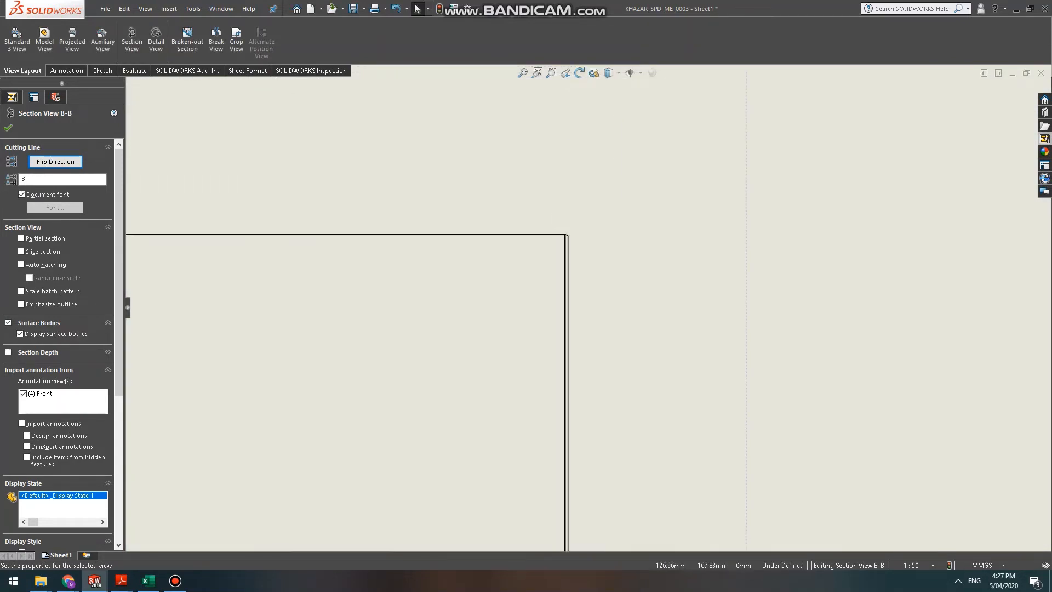
pyautogui.scroll(10, 554, 310)
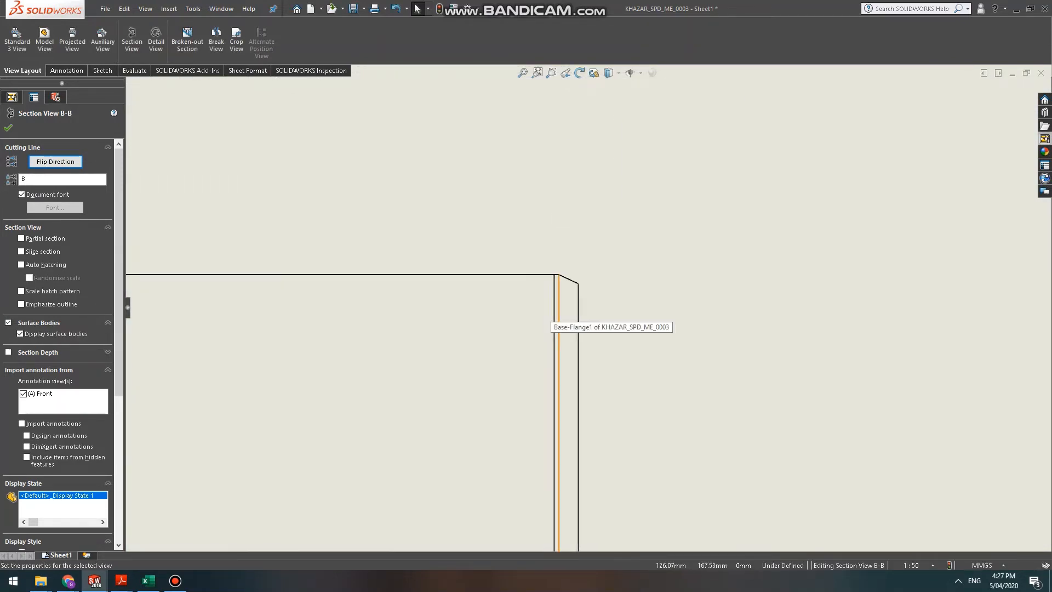
pyautogui.scroll(5, 553, 310)
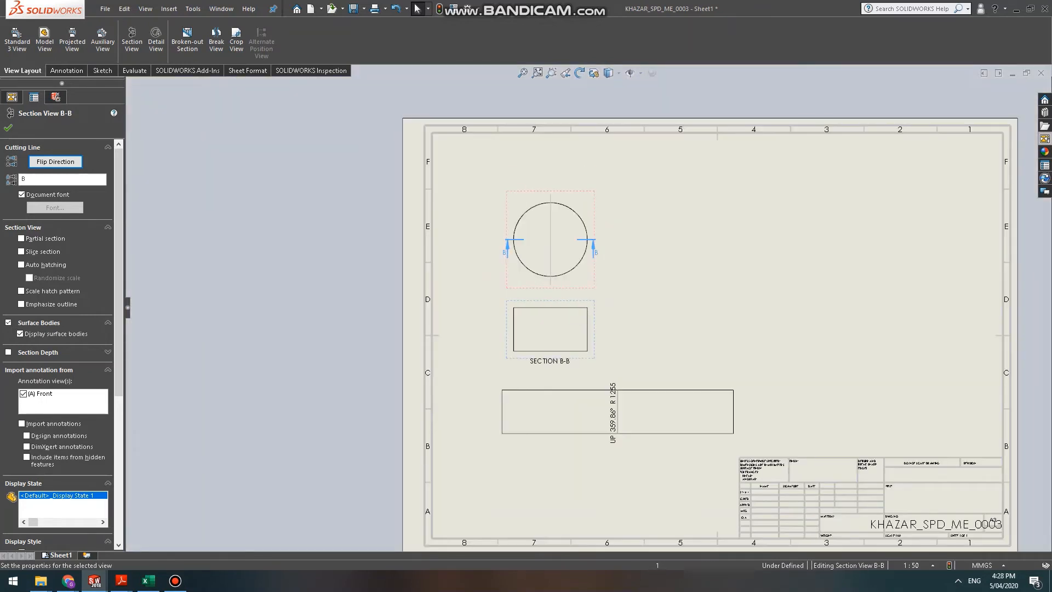
pyautogui.press('Escape')
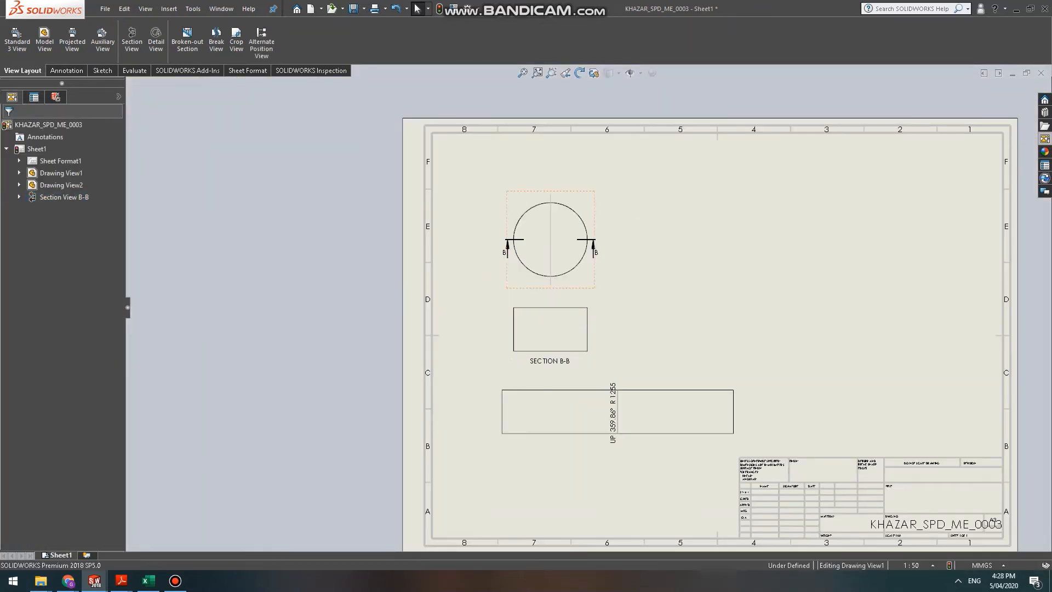
# Set the top view to a custom scale of 1:20.
pyautogui.click(545, 235)
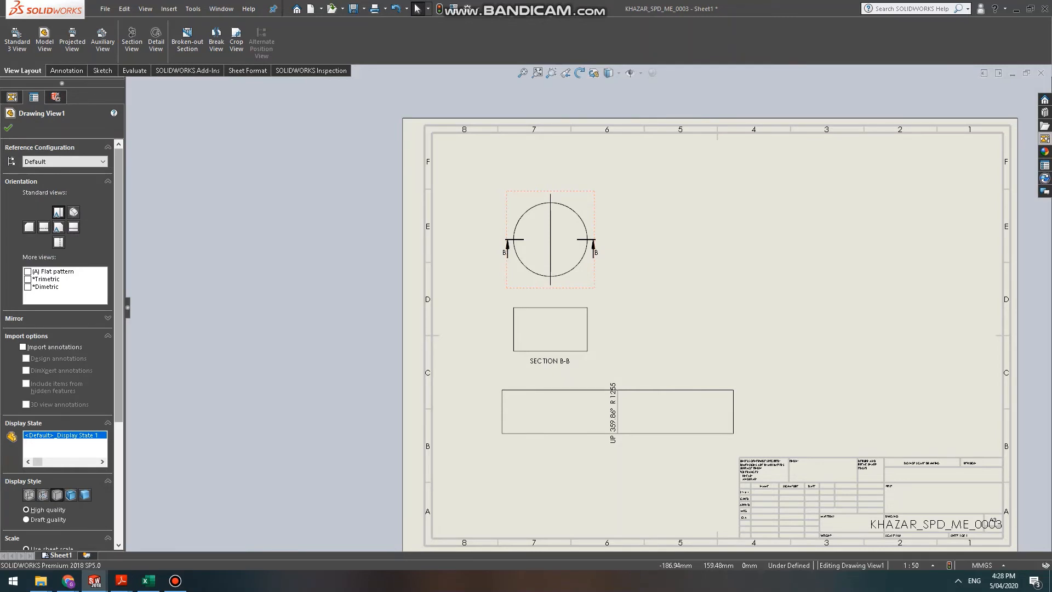
pyautogui.scroll(-1, 60, 344)
pyautogui.click(25, 405)
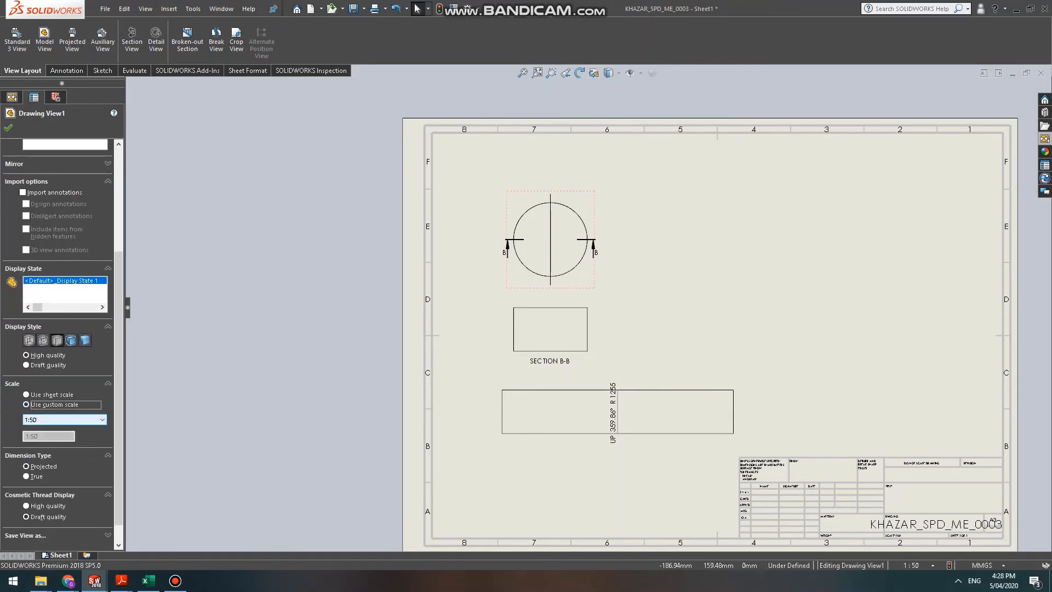
pyautogui.click(63, 419)
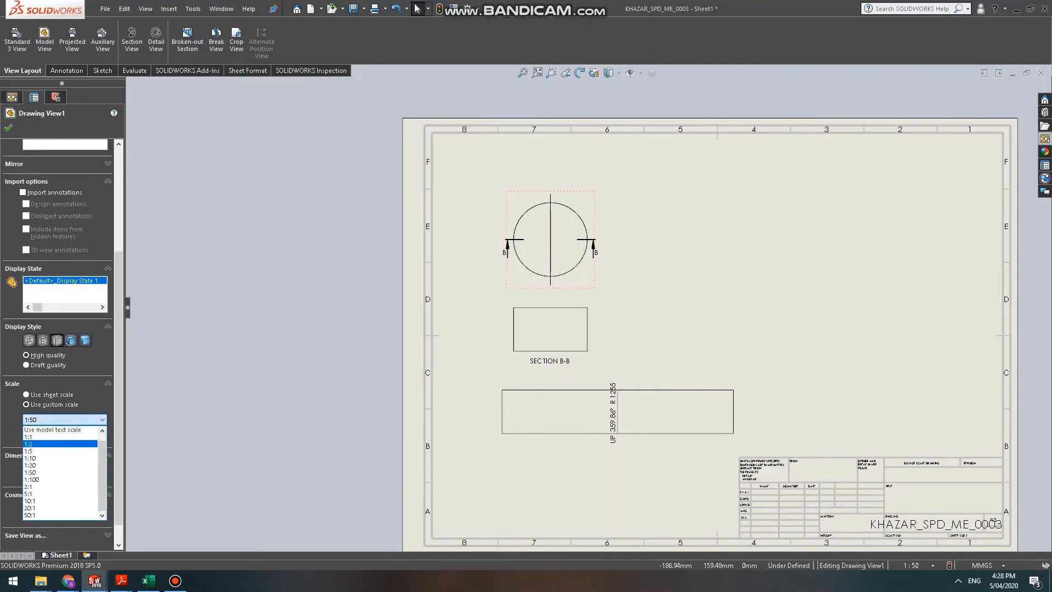
pyautogui.press('Return')
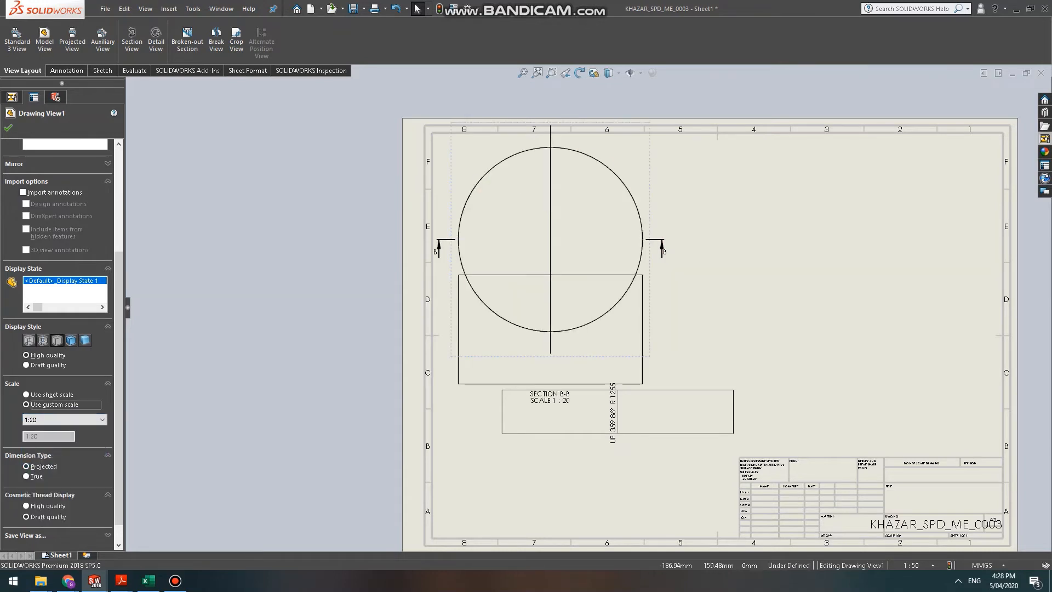
pyautogui.click(696, 342)
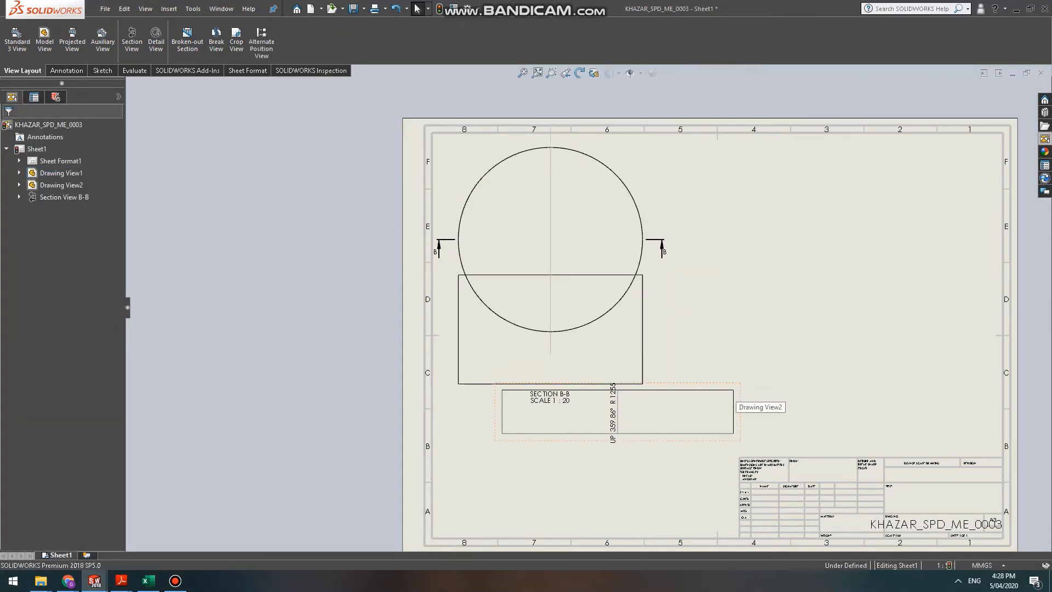
# Rearrange the views so section B-B sits clear below the top view and the flat pattern is in the sheet's upper right area.
pyautogui.moveTo(733, 394)
pyautogui.mouseDown()
pyautogui.moveTo(931, 334)
pyautogui.moveTo(931, 357)
pyautogui.moveTo(696, 462)
pyautogui.mouseUp()
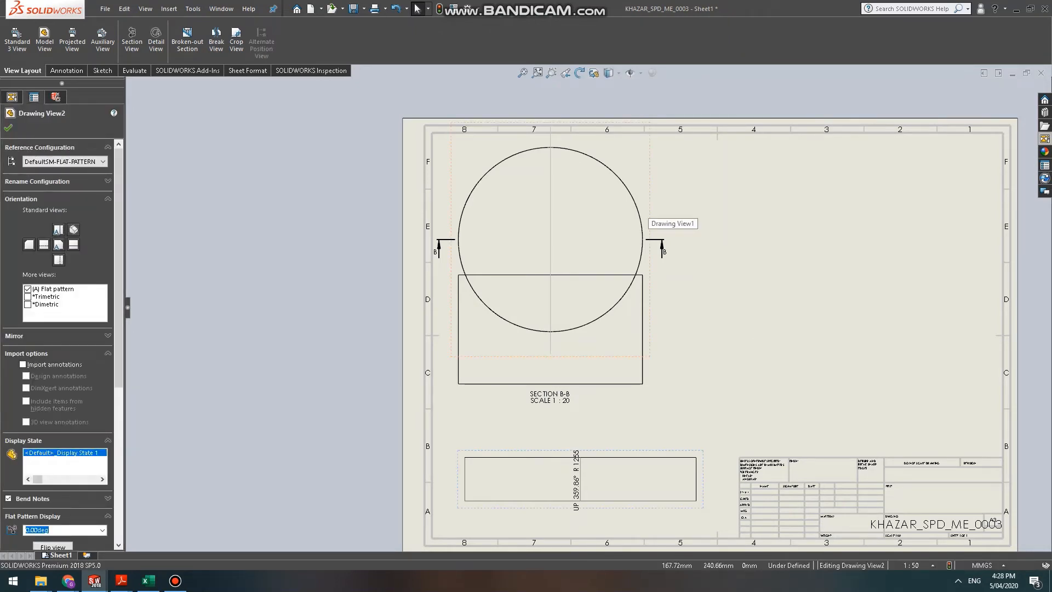
pyautogui.moveTo(647, 218); pyautogui.dragTo(676, 219)
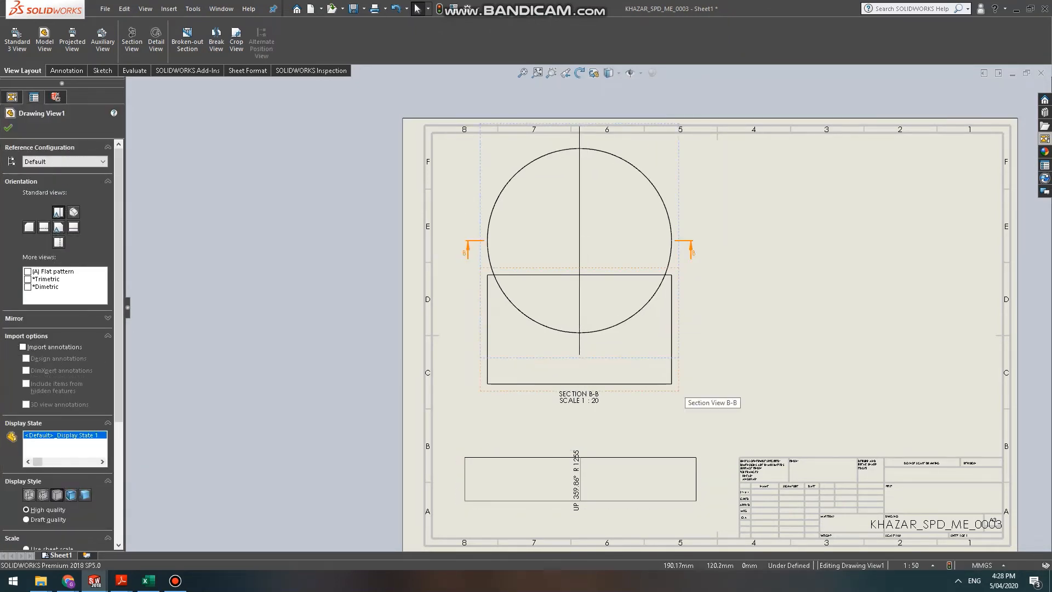
pyautogui.moveTo(678, 390); pyautogui.dragTo(678, 471)
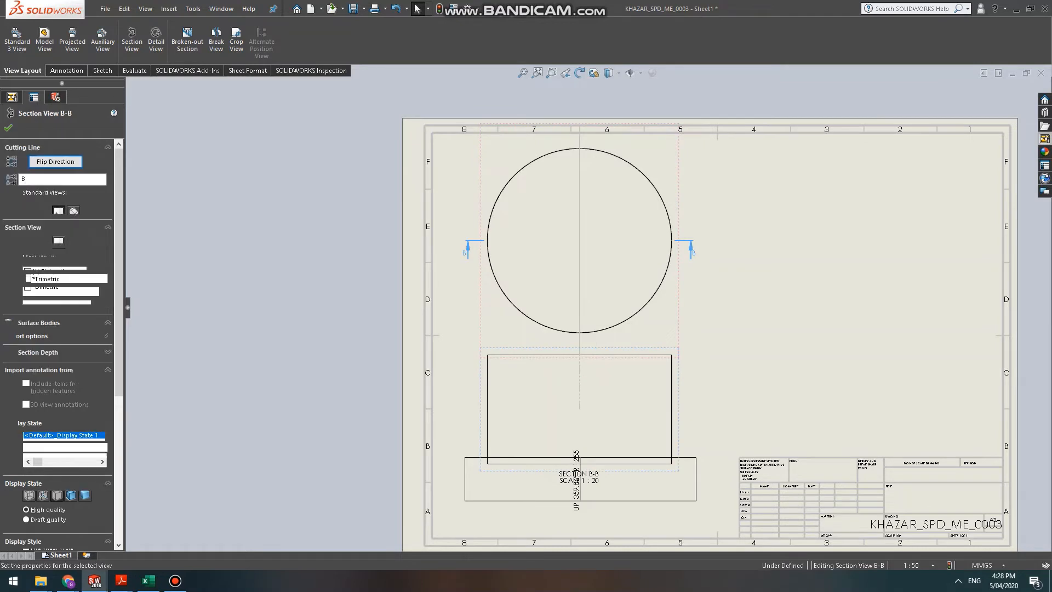
pyautogui.moveTo(595, 462)
pyautogui.mouseDown()
pyautogui.moveTo(771, 279)
pyautogui.moveTo(821, 197)
pyautogui.moveTo(866, 176)
pyautogui.mouseUp()
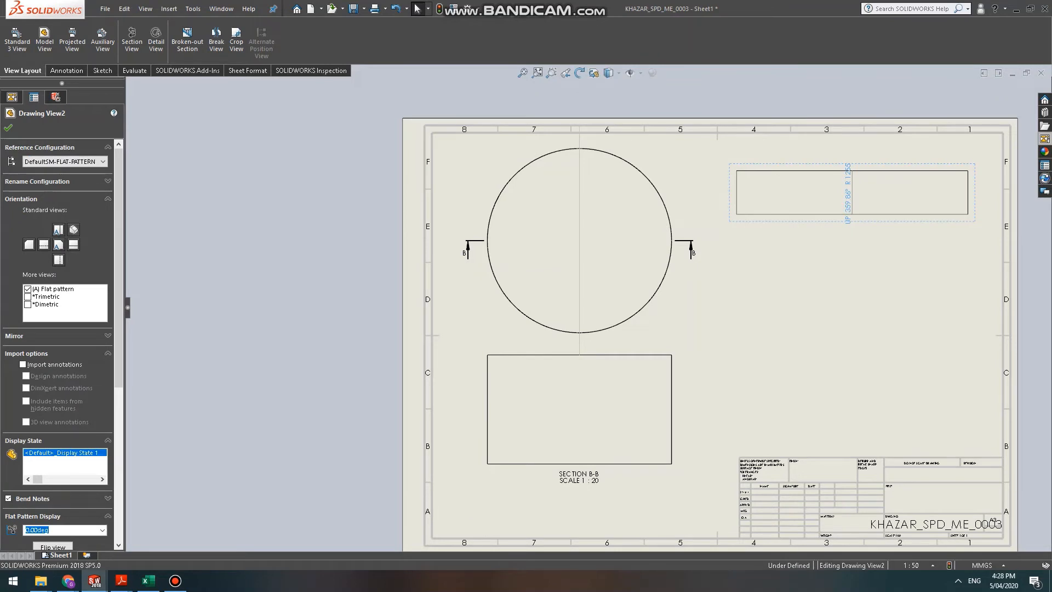
# Move the bend note out of the flat pattern outline to the empty area below it.
pyautogui.click(848, 216)
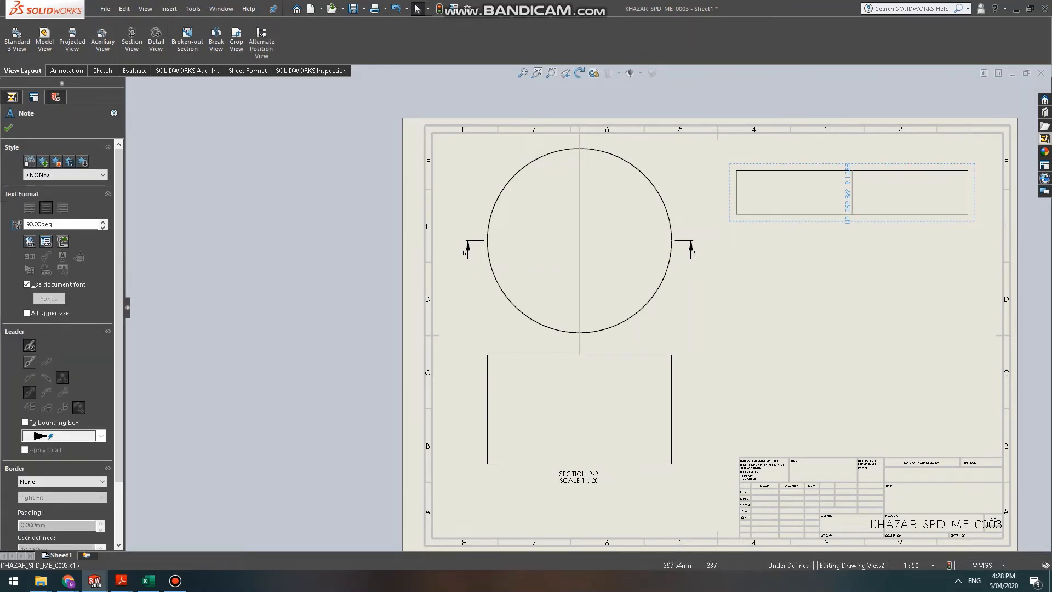
pyautogui.moveTo(848, 216); pyautogui.dragTo(832, 293)
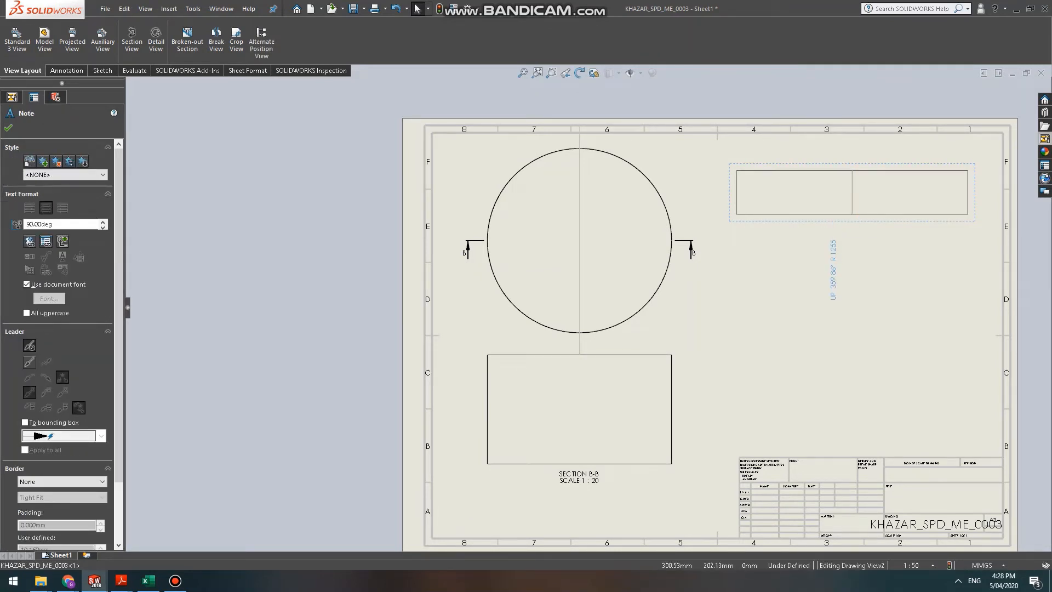
pyautogui.press('Escape')
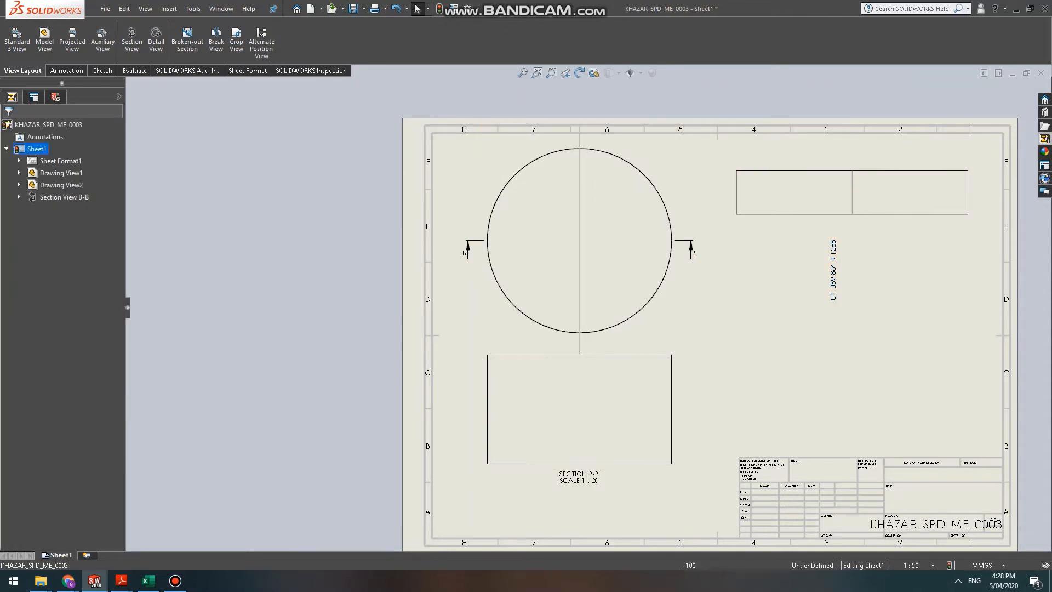
# Add a note above the flat pattern view reading "Metal sheet for Plazma cutting".
pyautogui.click(66, 70)
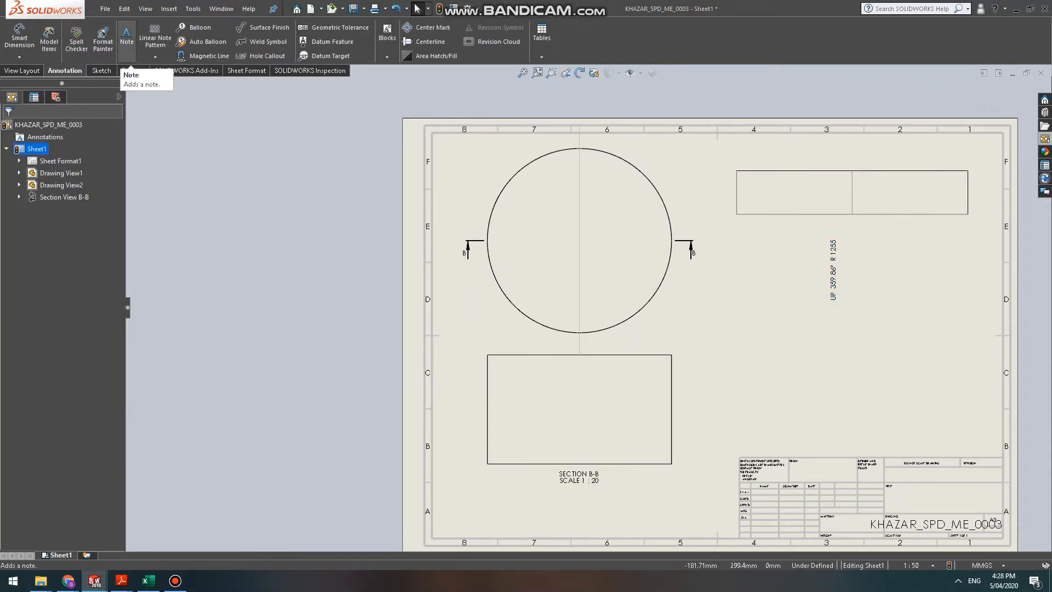
pyautogui.click(127, 37)
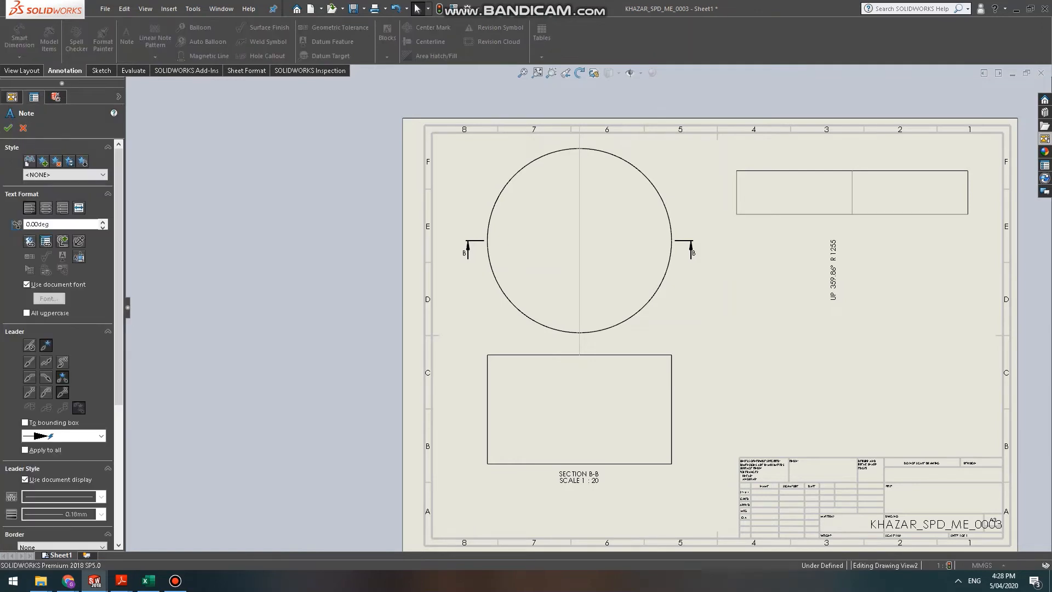
pyautogui.click(809, 160)
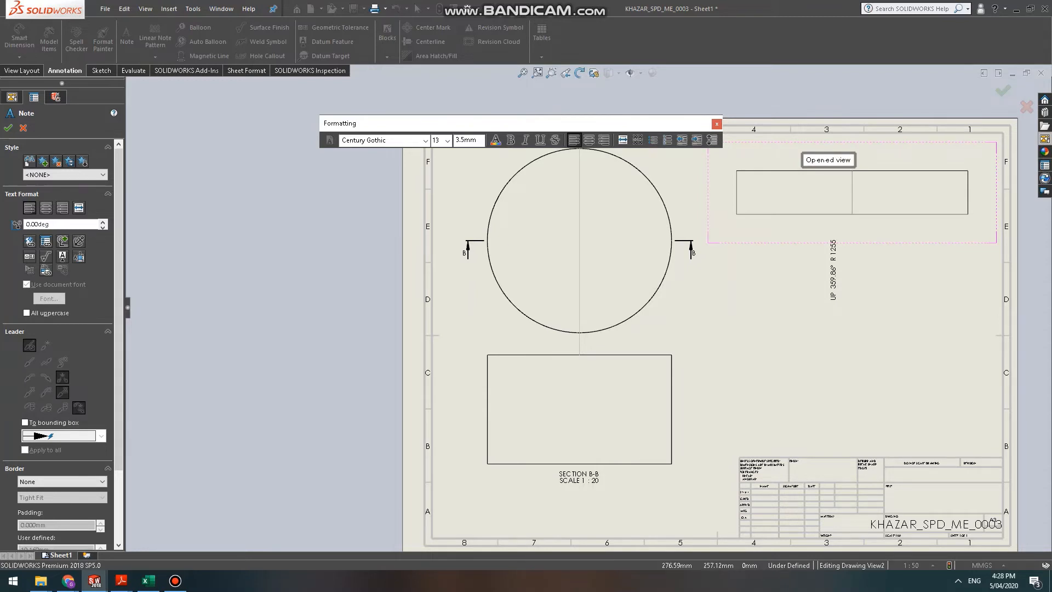
pyautogui.press('BackSpace')
pyautogui.press('BackSpace')
pyautogui.press('BackSpace')
pyautogui.press('BackSpace')
pyautogui.press('BackSpace')
pyautogui.press('BackSpace')
pyautogui.press('BackSpace')
pyautogui.press('BackSpace')
pyautogui.press('BackSpace')
pyautogui.press('BackSpace')
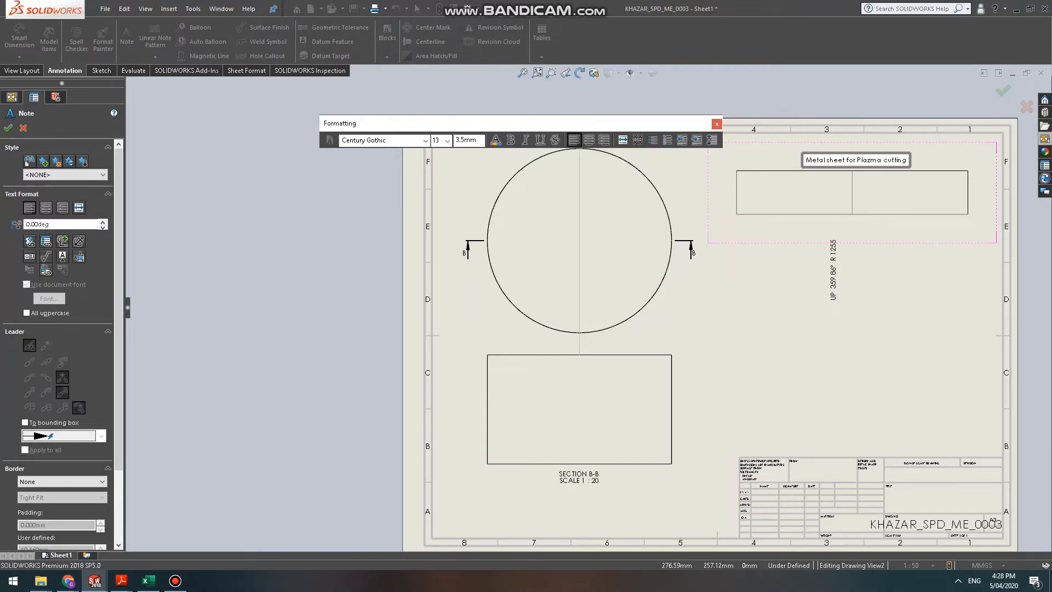
# Replace the note's text with "Prefabricated raw material" and move the bend note off the sheet beside the flat pattern.
pyautogui.hotkey('ctrl', 'a')
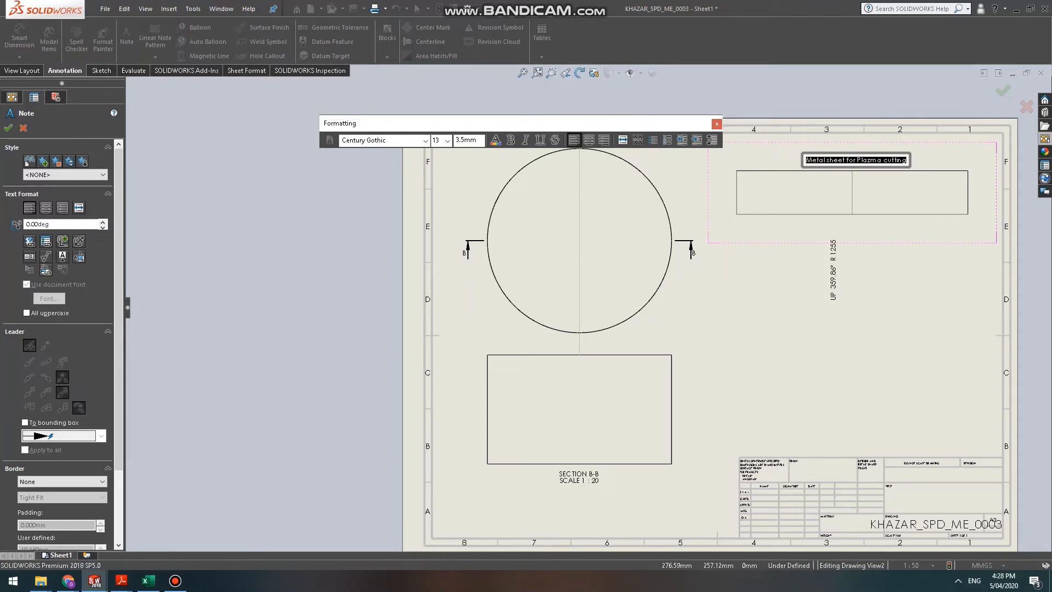
pyautogui.write('Prefab')
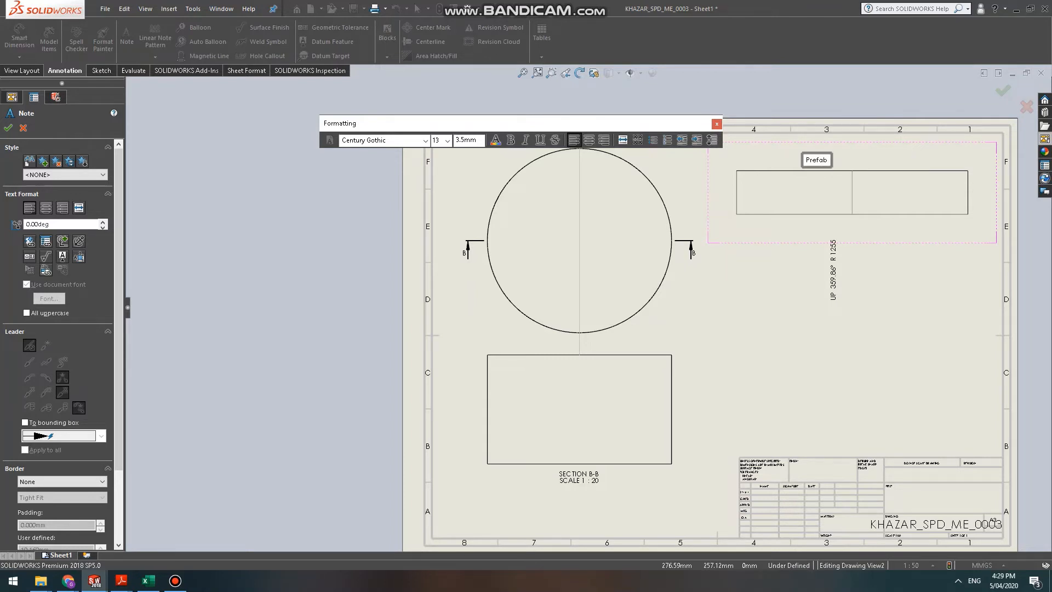
pyautogui.write('ricated raw')
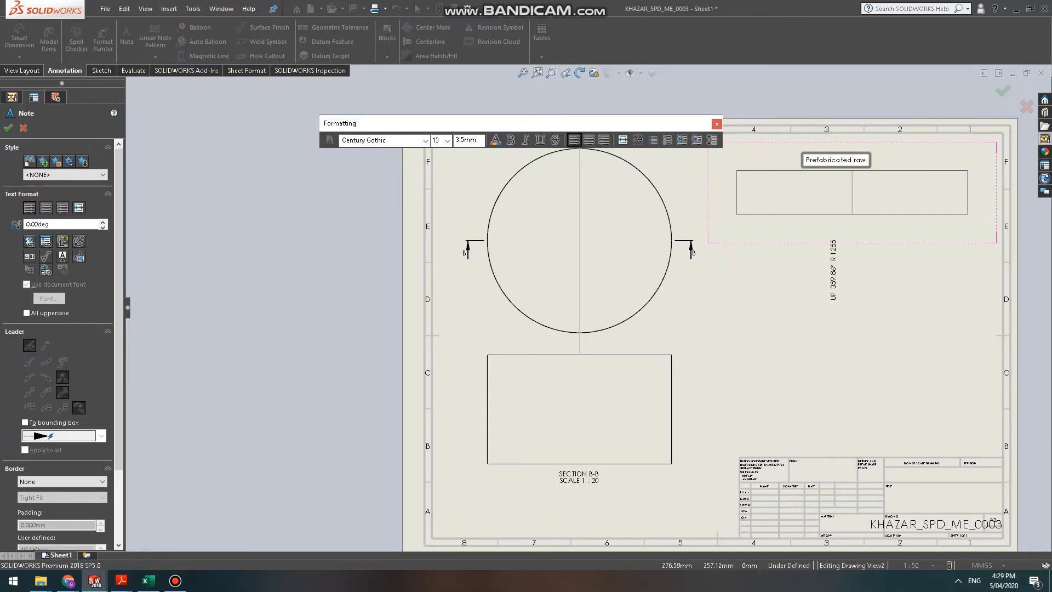
pyautogui.write(' material')
pyautogui.press('Escape')
pyautogui.press('Escape')
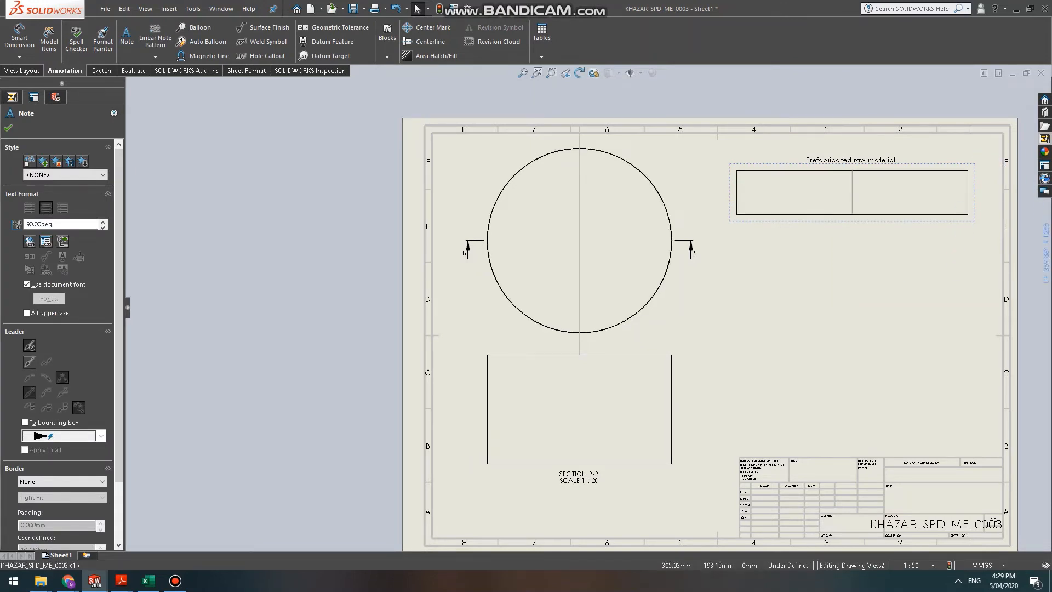
pyautogui.press('Escape')
# Dimension the flat pattern's overall length, placing the dimension below its lower edge.
pyautogui.scroll(1, 939, 134)
pyautogui.scroll(-3, 823, 194)
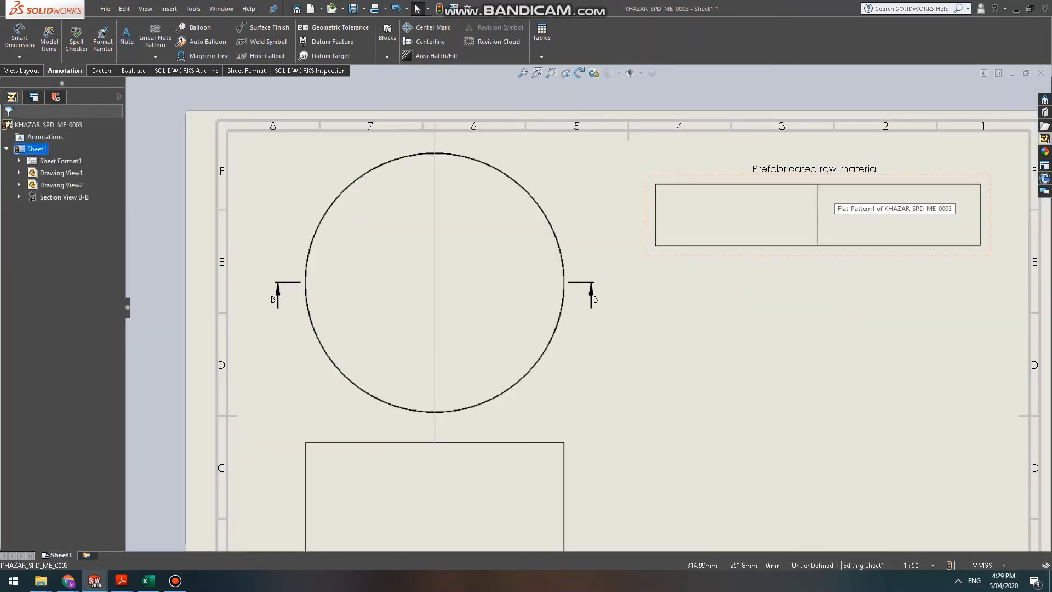
pyautogui.scroll(2, 823, 194)
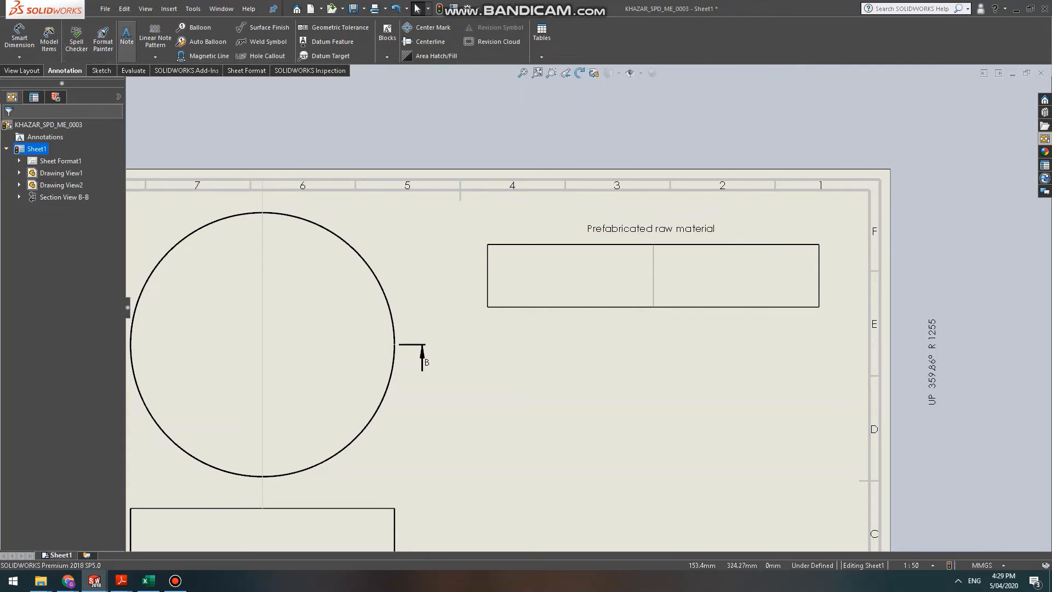
pyautogui.click(101, 70)
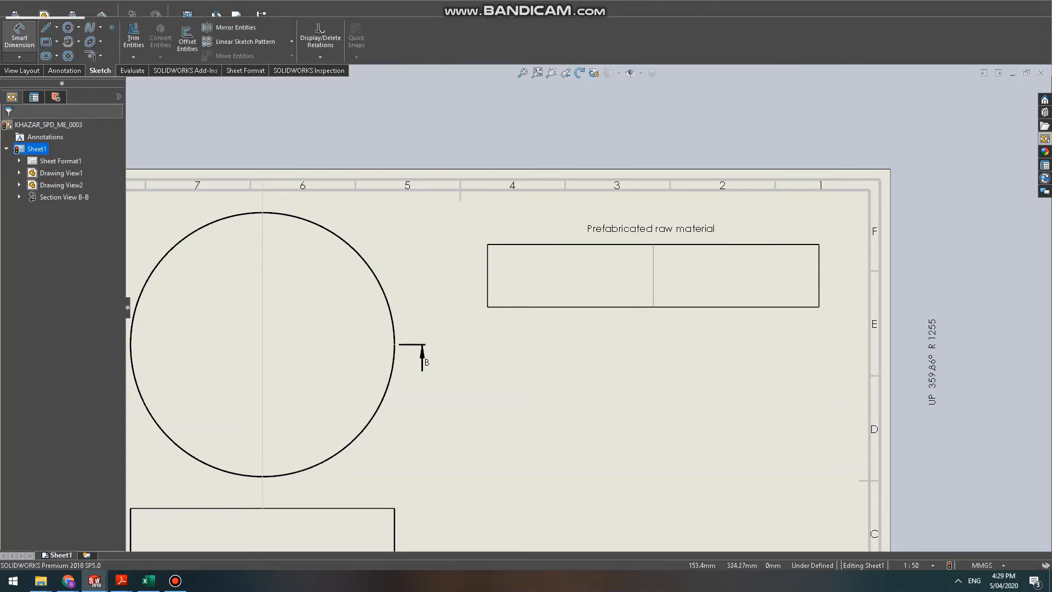
pyautogui.click(19, 36)
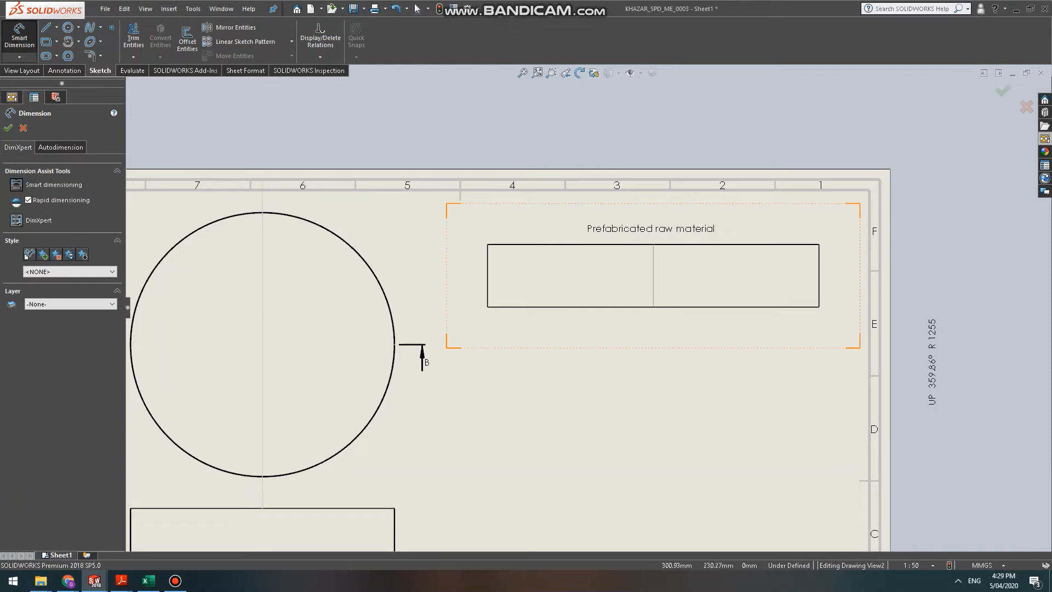
pyautogui.click(652, 306)
pyautogui.click(674, 368)
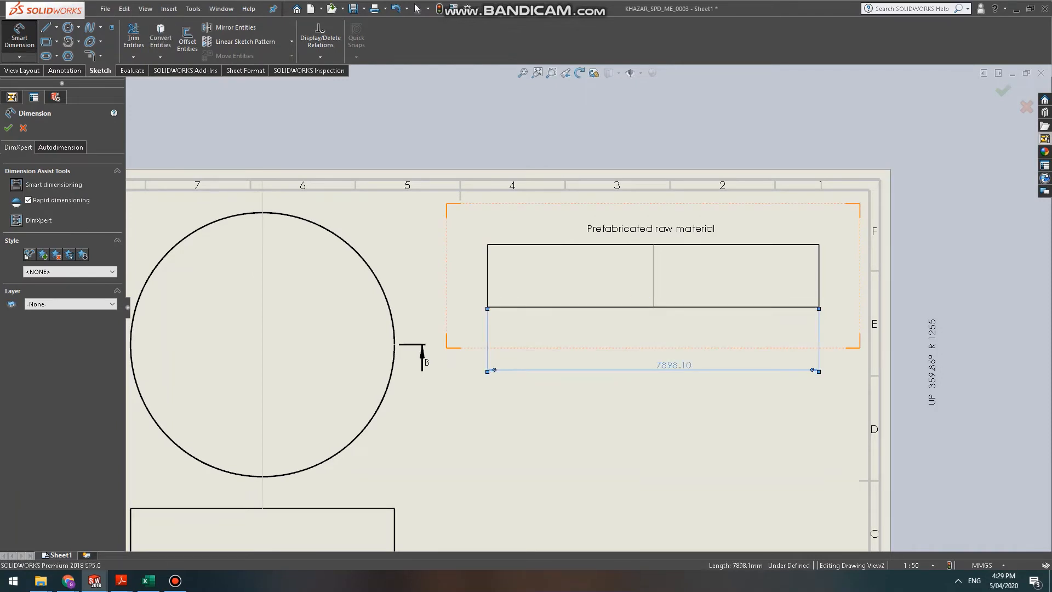
pyautogui.press('Escape')
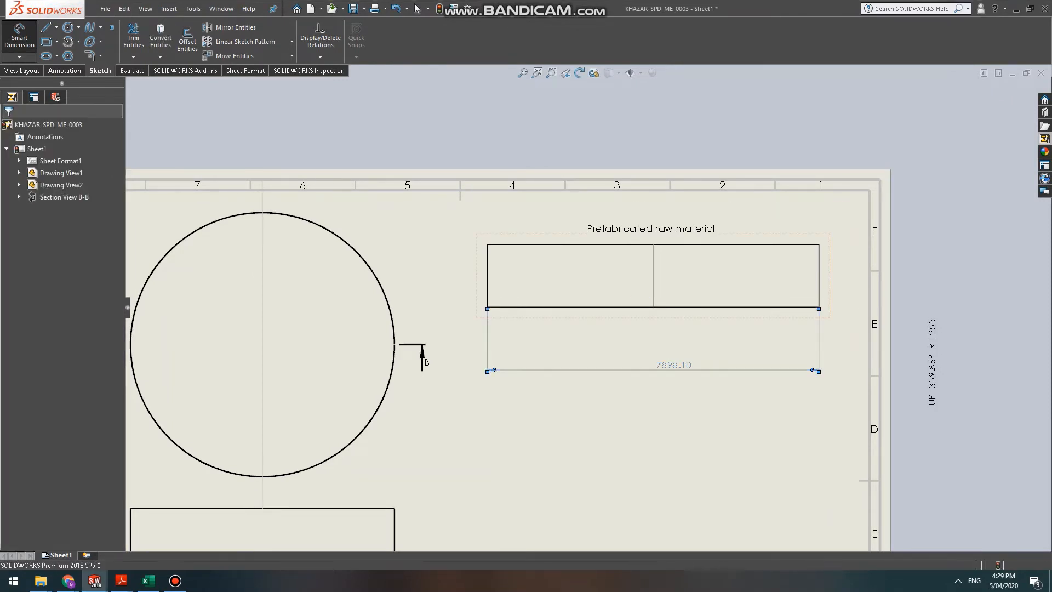
pyautogui.press('Escape')
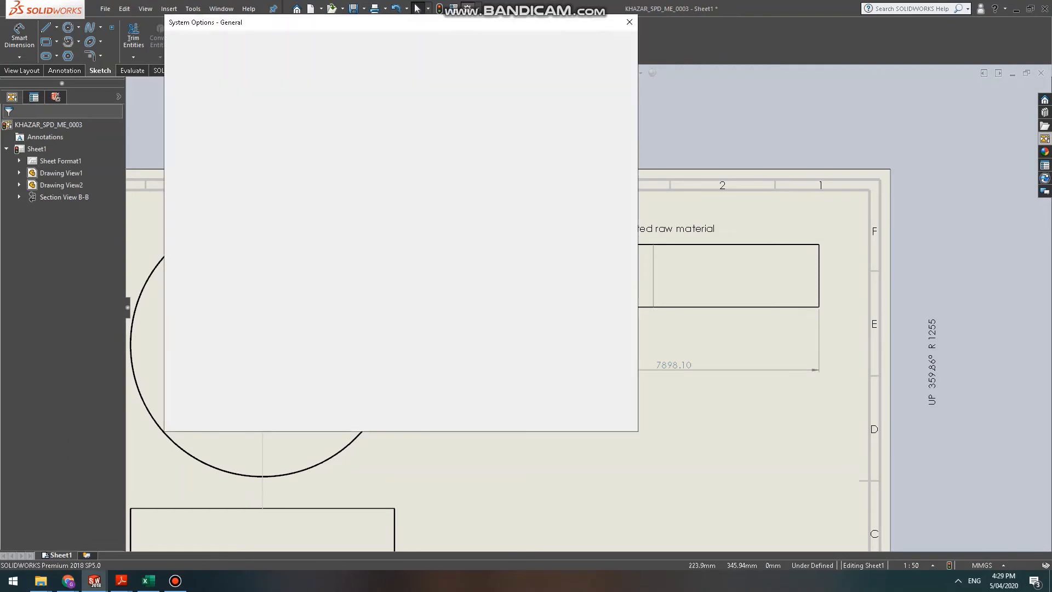
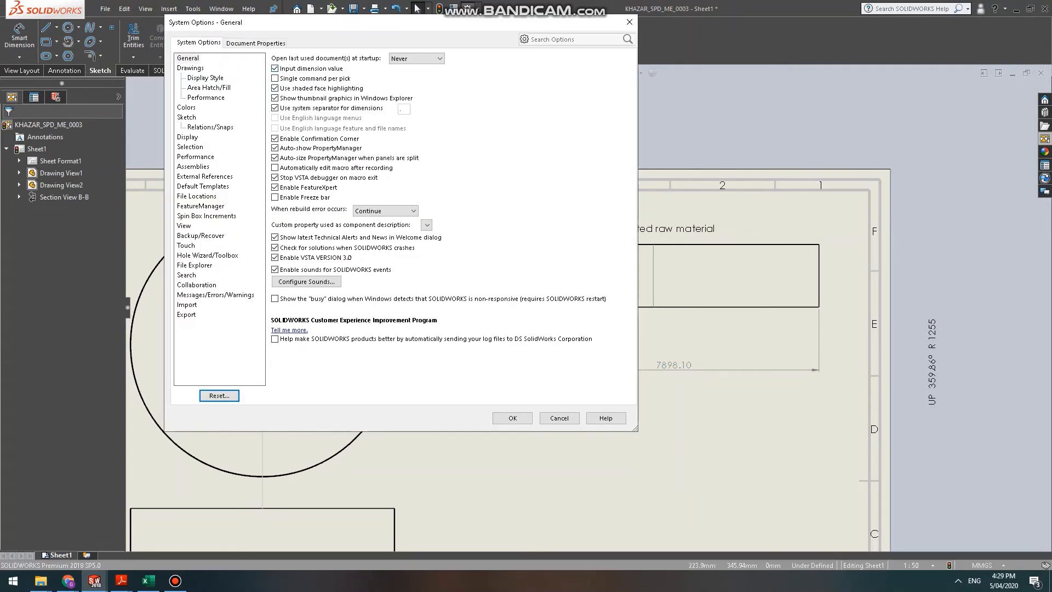
# Set the drawing's annotation font to Tahoma in the document properties.
pyautogui.hotkey('ctrl', 'Tab')
pyautogui.click(205, 67)
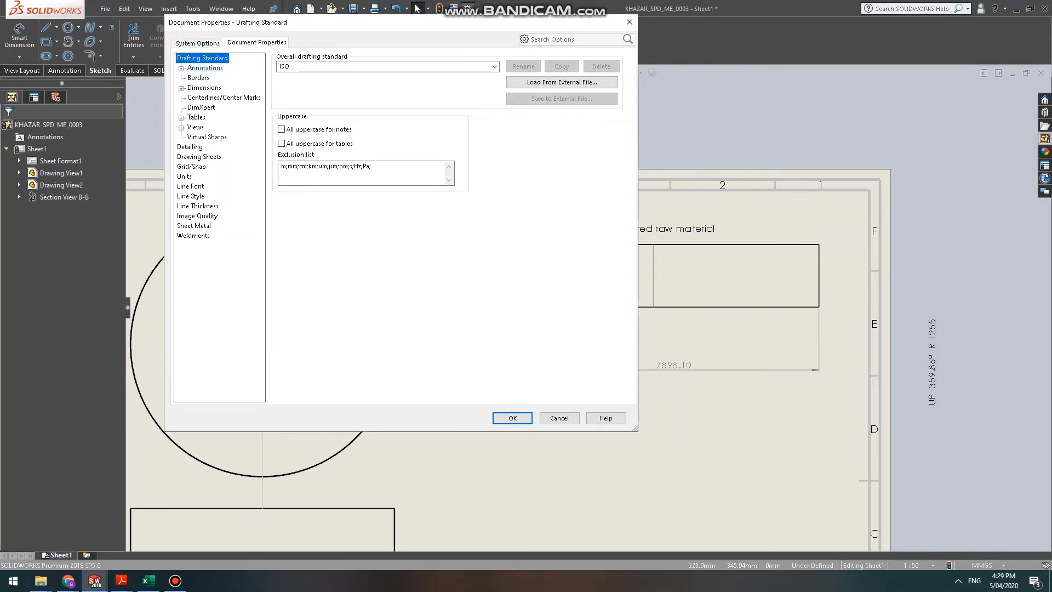
pyautogui.press('Tab')
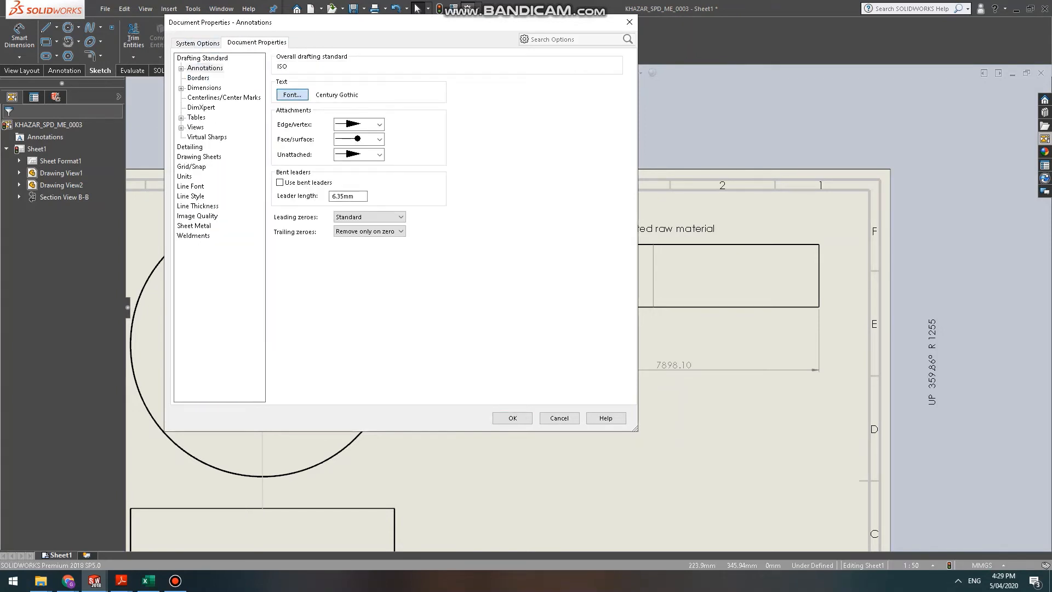
pyautogui.press('space')
pyautogui.write('Tahoma')
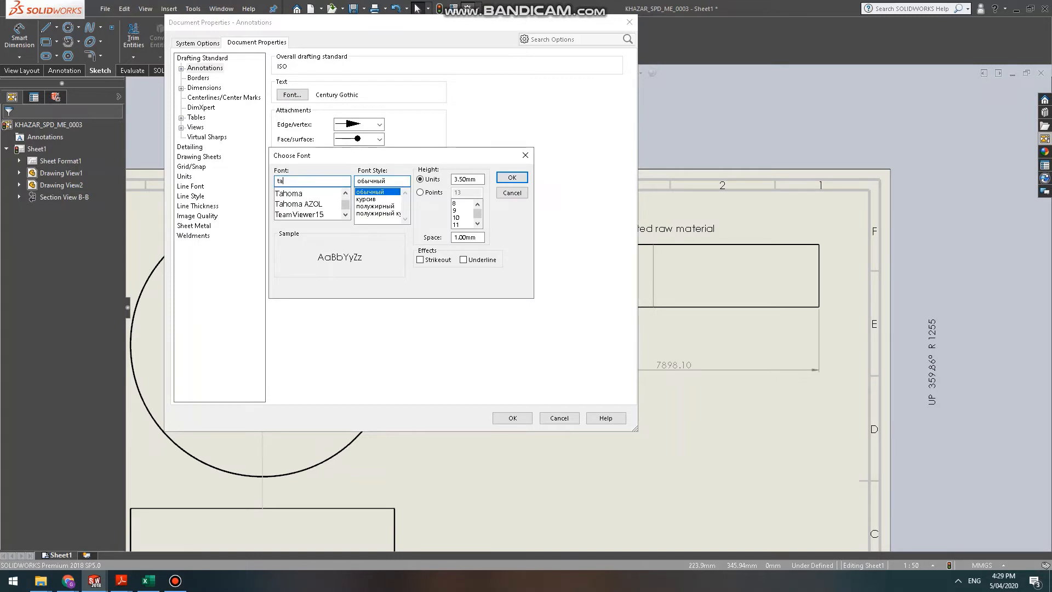
pyautogui.press('Return')
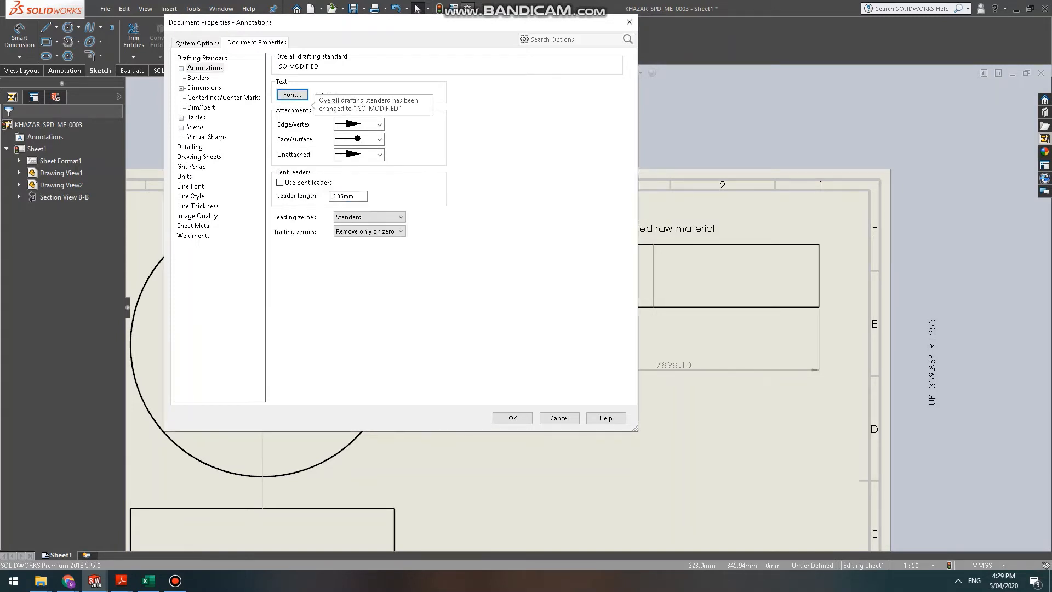
# Set both the primary and the dual dimension precision to None for the drawing.
pyautogui.click(198, 77)
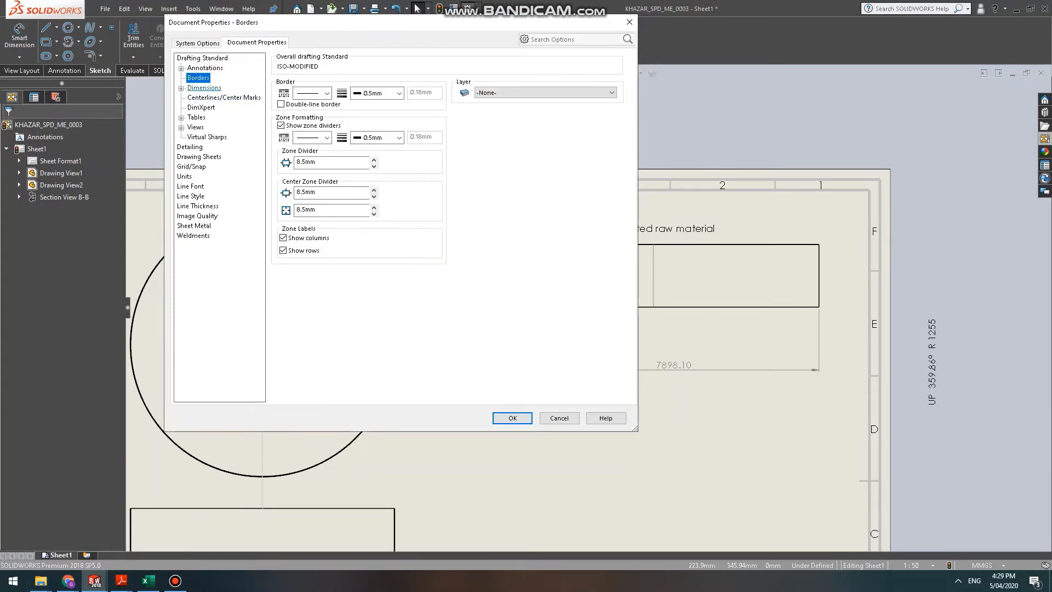
pyautogui.click(204, 88)
pyautogui.click(323, 158)
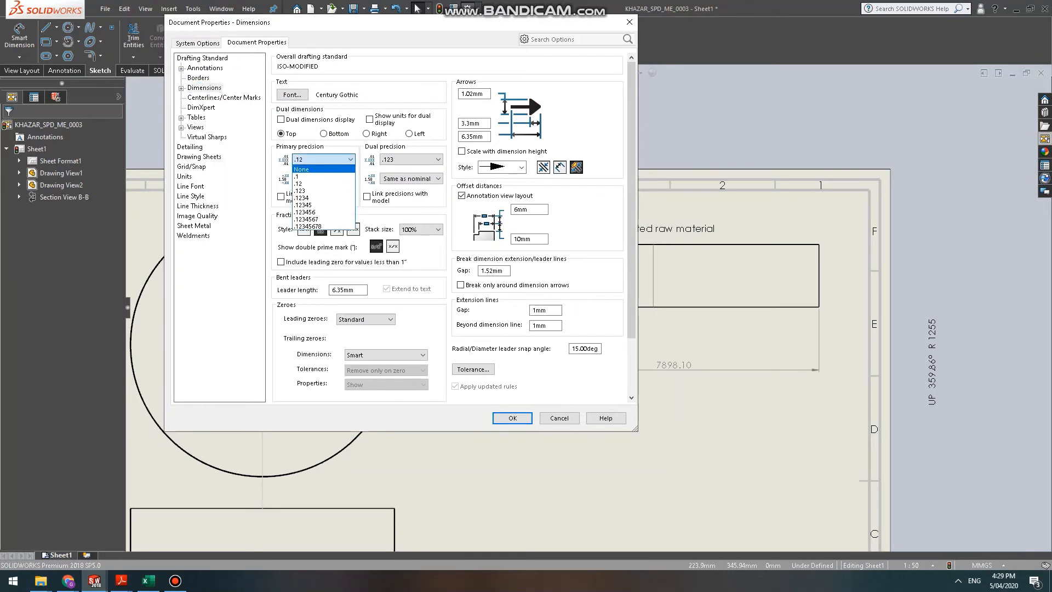
pyautogui.click(302, 169)
pyautogui.click(411, 159)
pyautogui.click(389, 169)
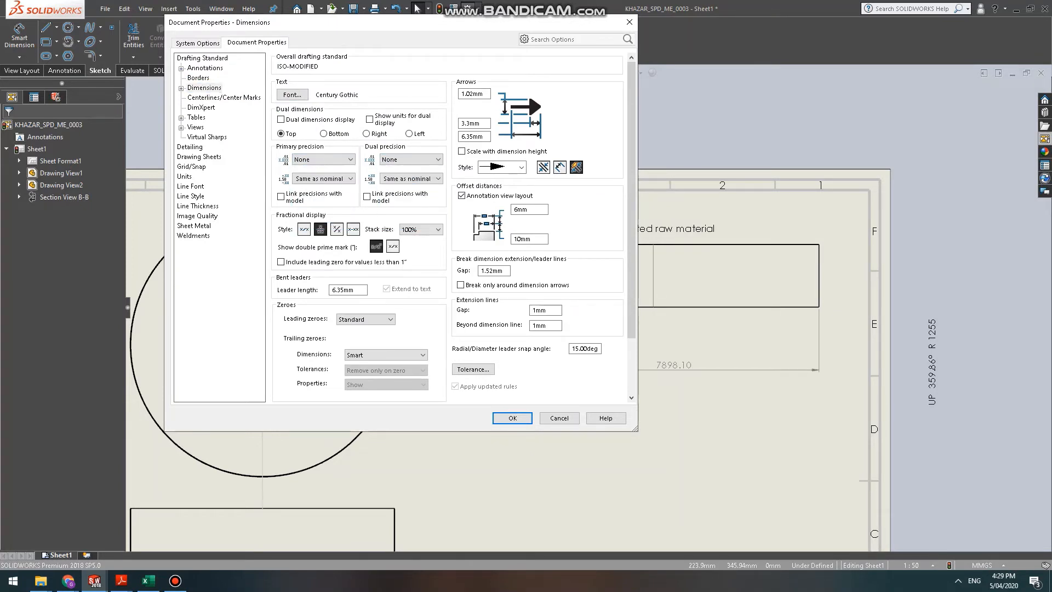
# Set the drawing's dimension font to Tahoma.
pyautogui.click(292, 94)
pyautogui.press('t')
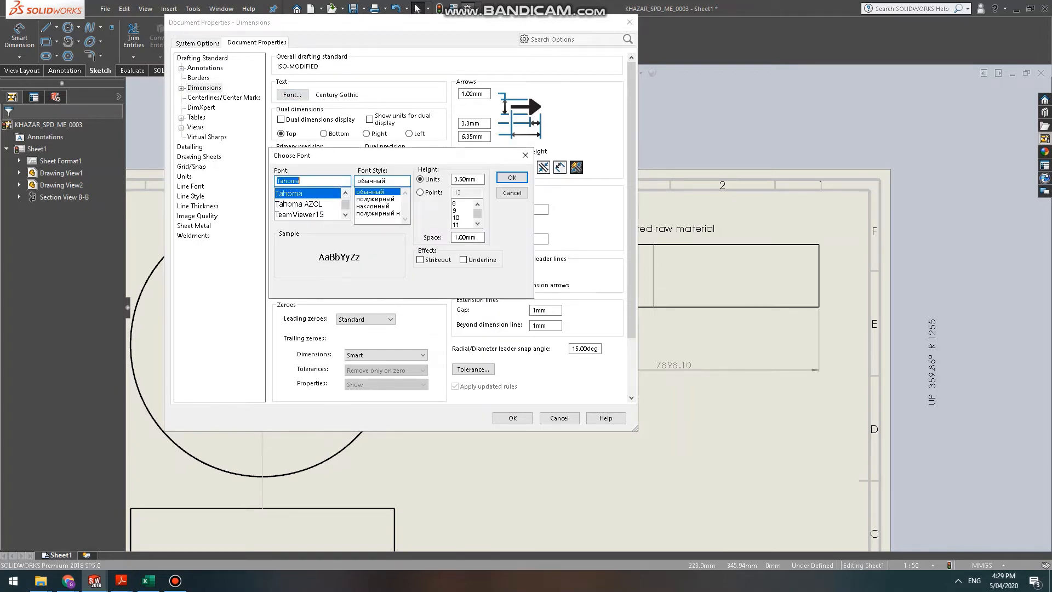
pyautogui.press('Return')
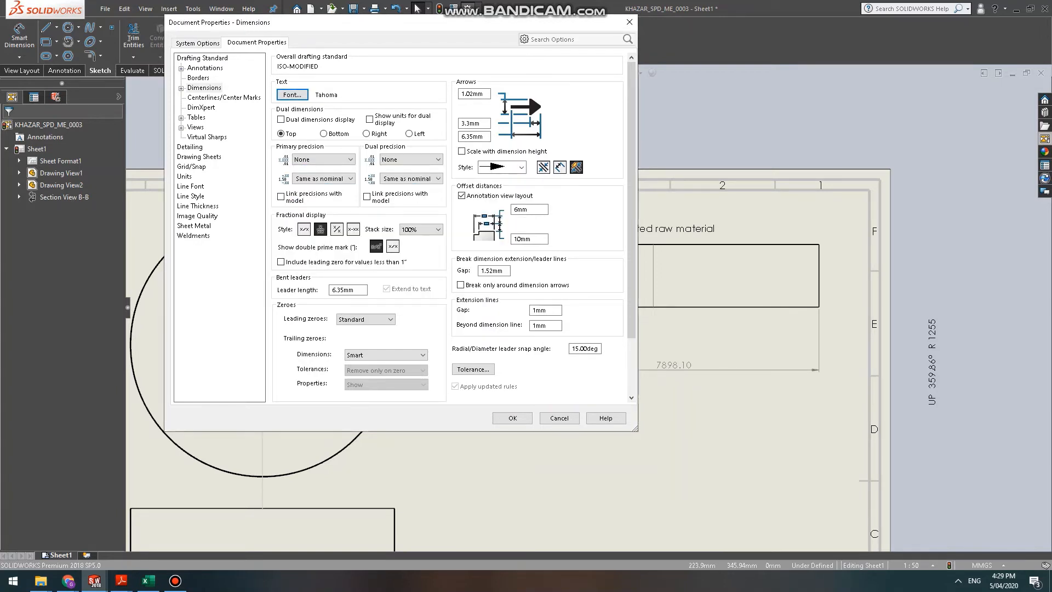
# Set the line font thickness of visible edges to 0.35 mm and apply the document properties.
pyautogui.press('Down')
pyautogui.press('Down')
pyautogui.press('Down')
pyautogui.press('Down')
pyautogui.press('Down')
pyautogui.press('Down')
pyautogui.press('Down')
pyautogui.press('Down')
pyautogui.press('Down')
pyautogui.press('Down')
pyautogui.press('Down')
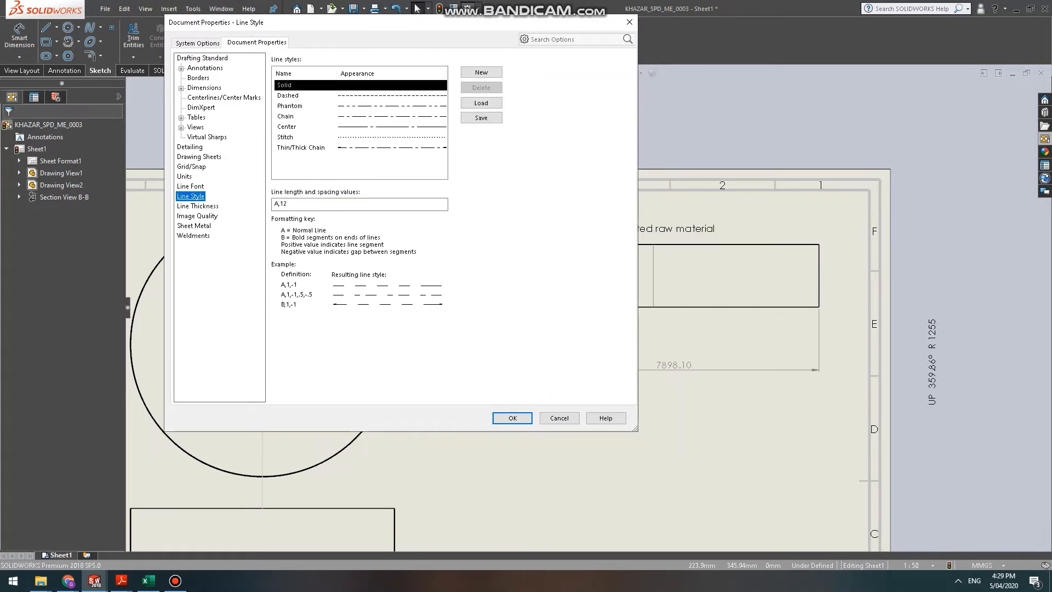
pyautogui.press('Up')
pyautogui.click(451, 96)
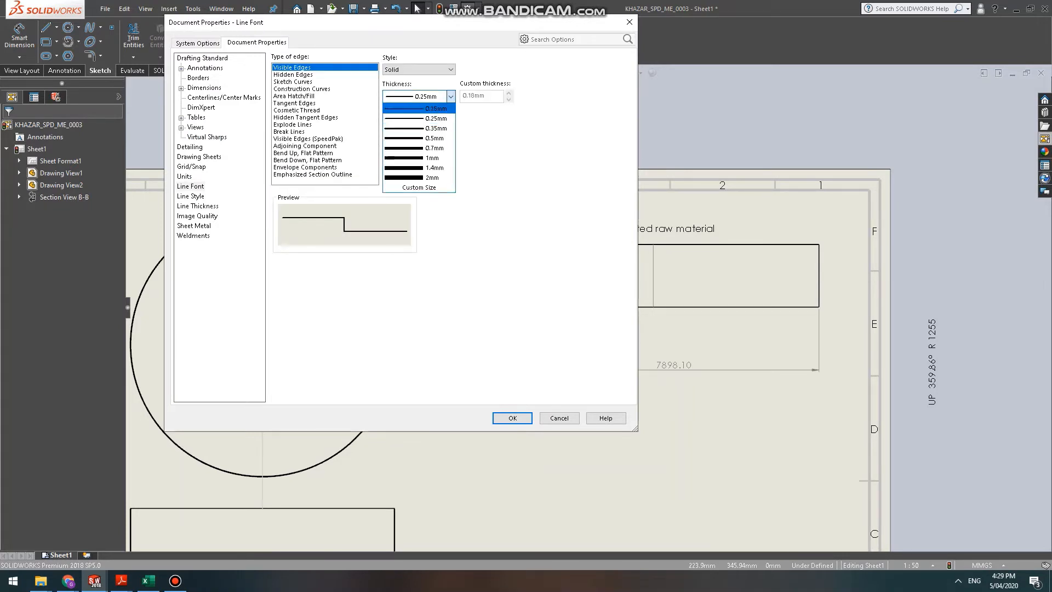
pyautogui.press('Return')
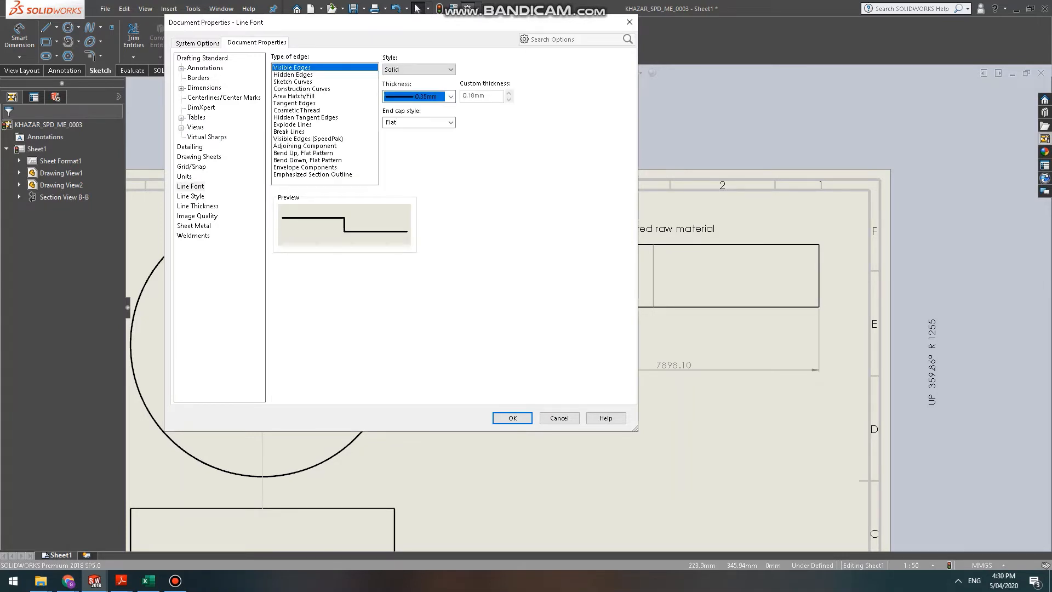
pyautogui.click(184, 176)
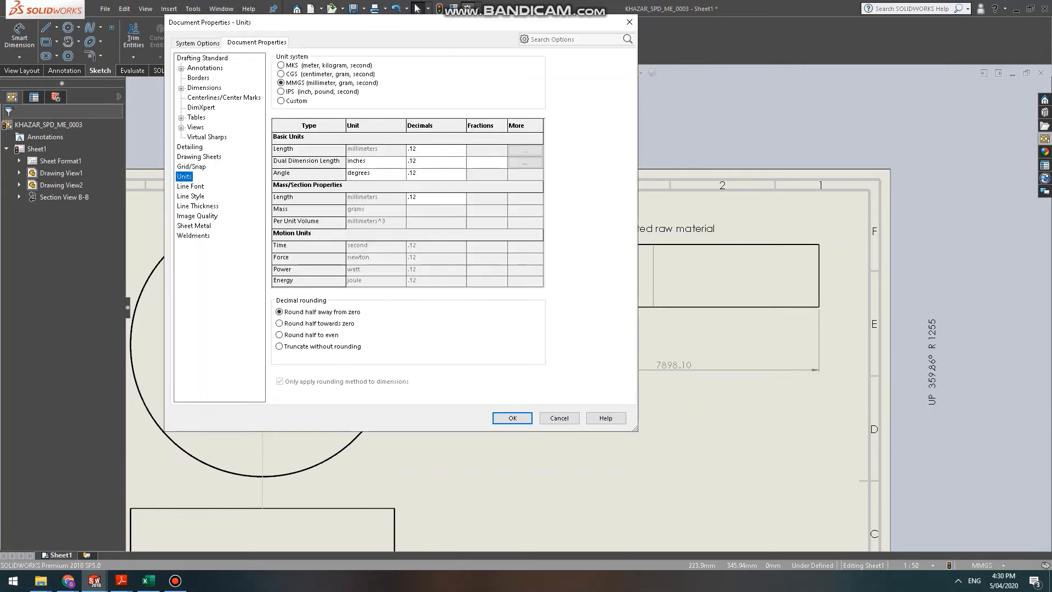
pyautogui.click(487, 160)
pyautogui.press('Return')
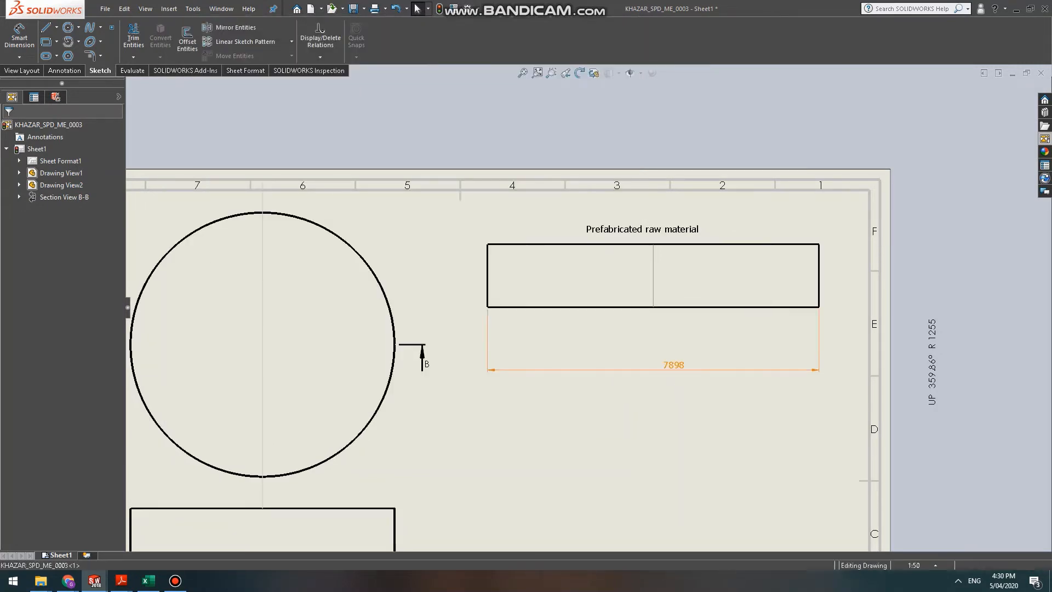
# Sketch a vertical line across the full height of the flat pattern, between its bend line and right edge.
pyautogui.press('f')
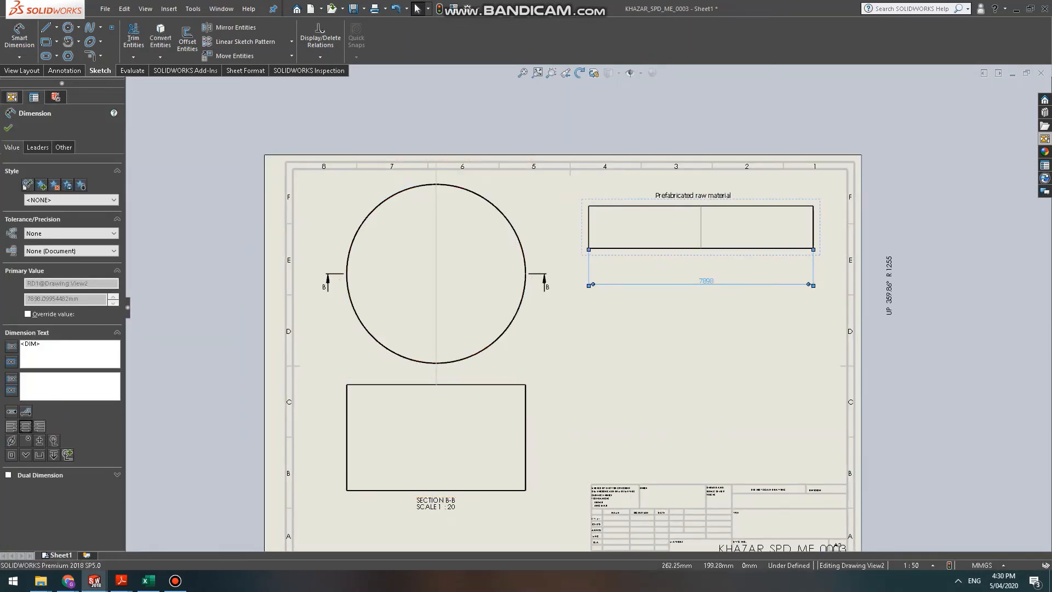
pyautogui.scroll(-1, 658, 284)
pyautogui.scroll(-2, 770, 241)
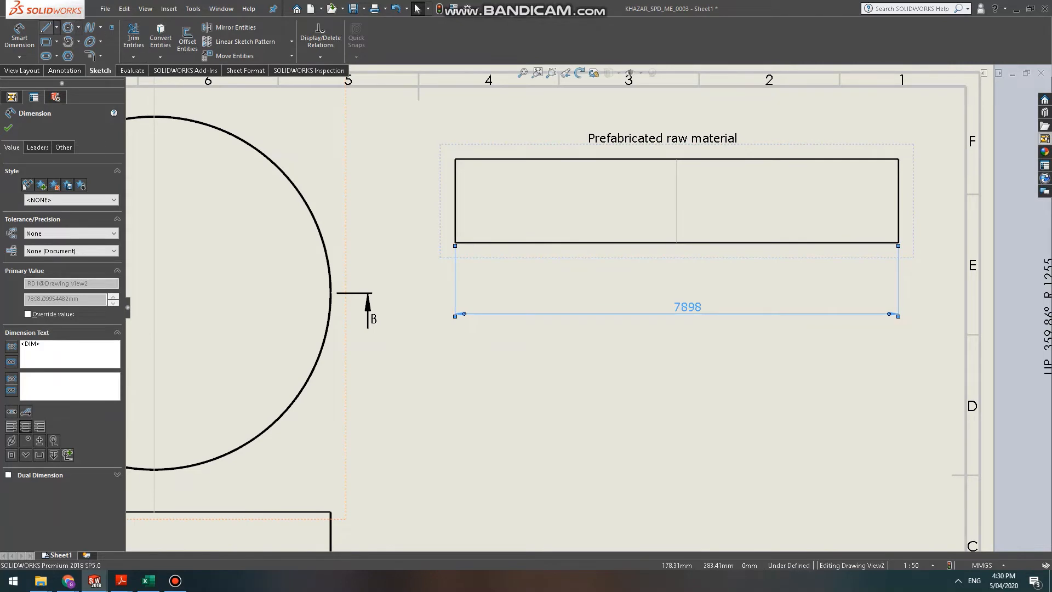
pyautogui.click(46, 28)
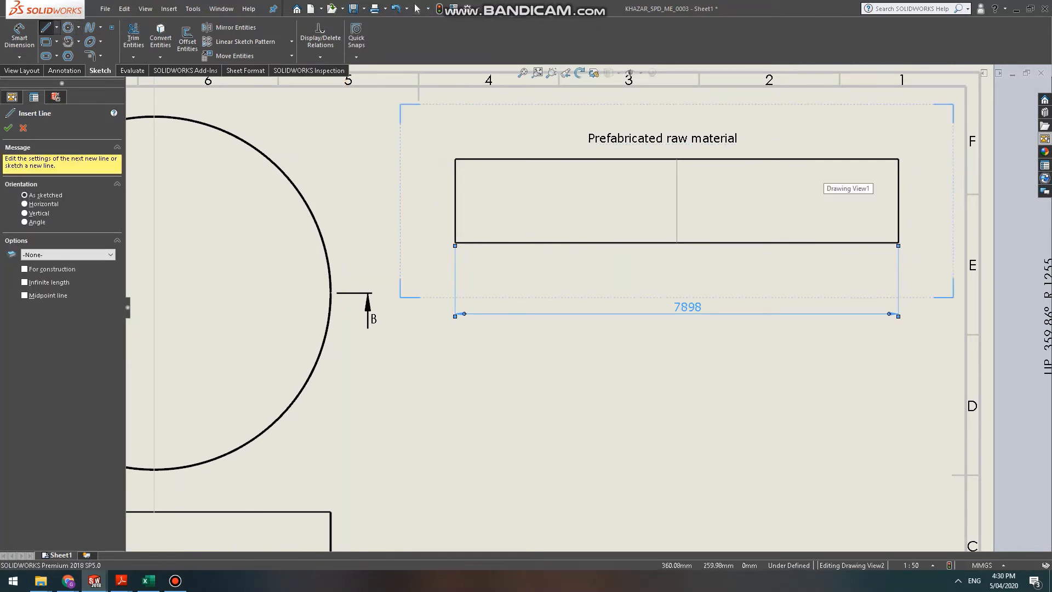
pyautogui.click(834, 174)
pyautogui.click(819, 242)
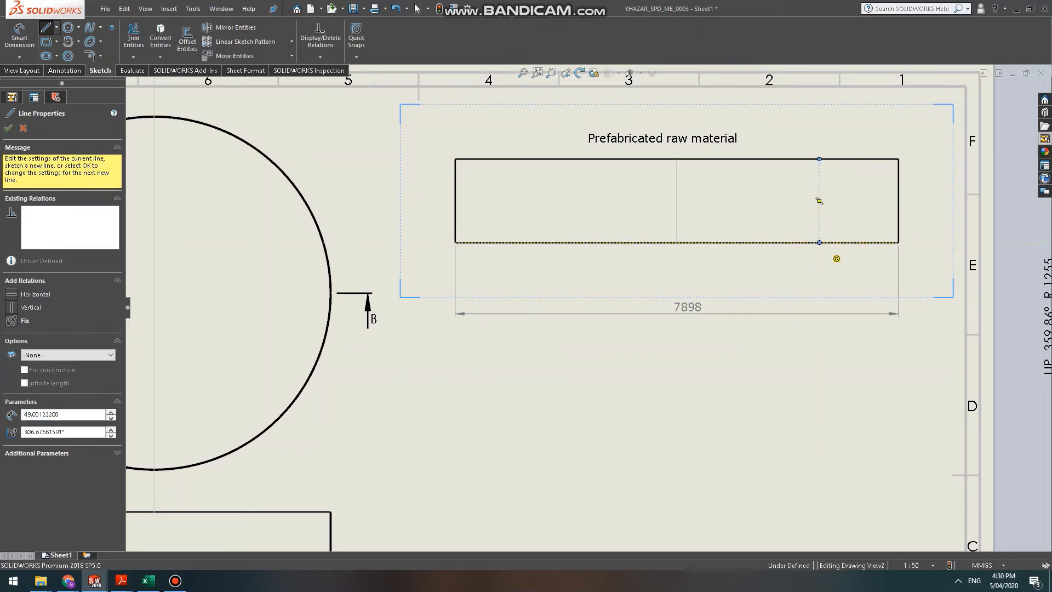
pyautogui.press('Escape')
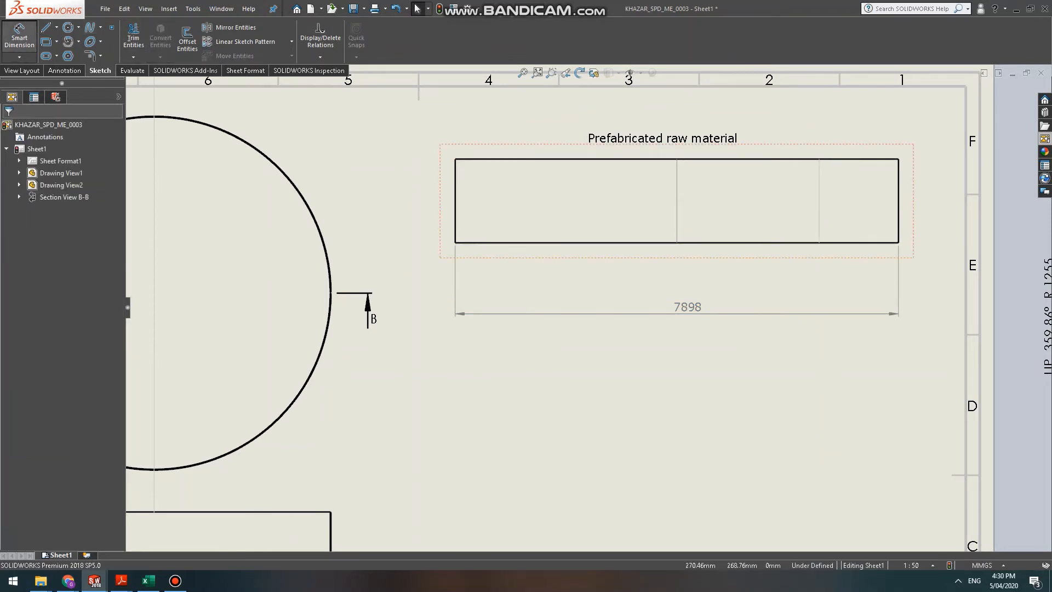
# Dimension the sketched vertical line from the flat pattern's left edge and set the distance to 5990 mm.
pyautogui.click(20, 36)
pyautogui.click(456, 203)
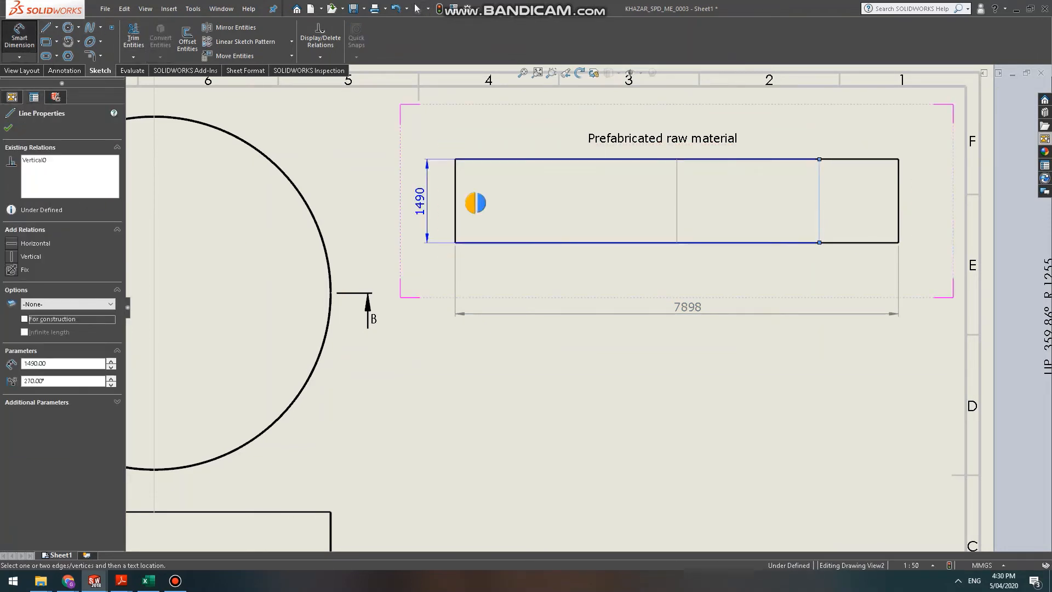
pyautogui.click(481, 198)
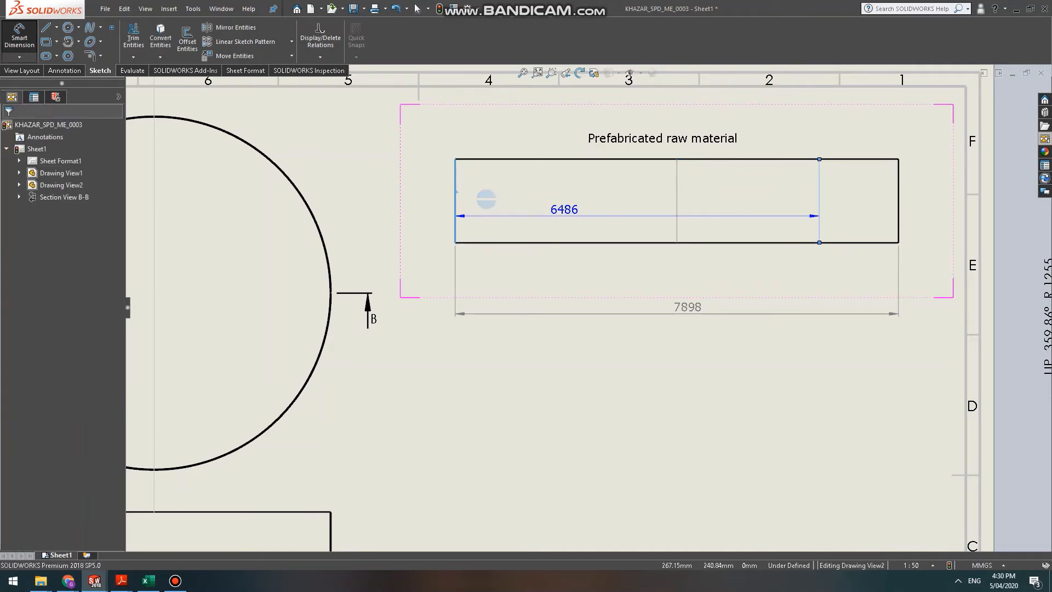
pyautogui.click(486, 198)
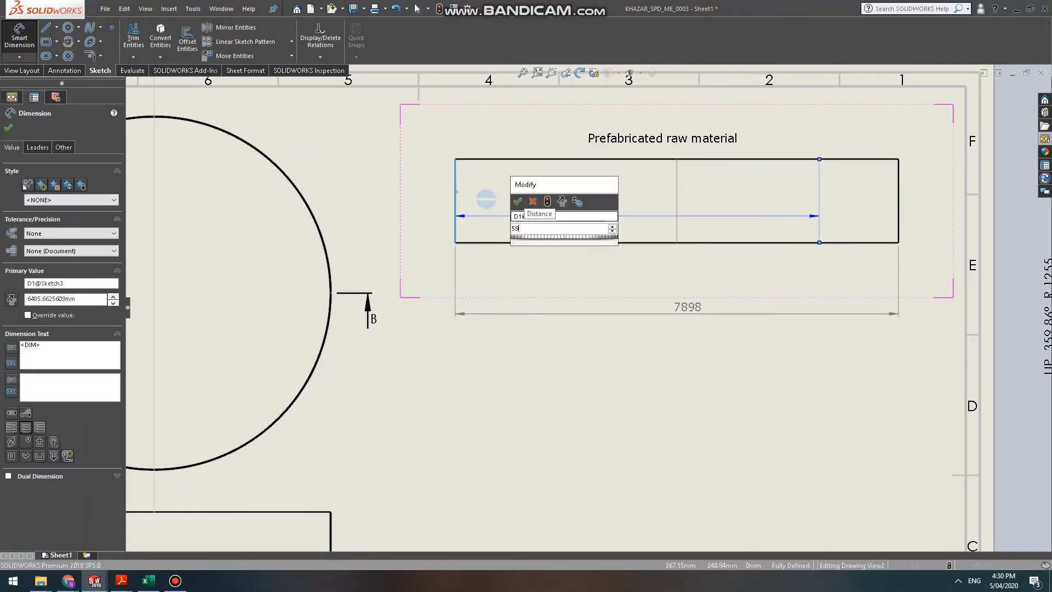
pyautogui.write('5900')
pyautogui.press('Return')
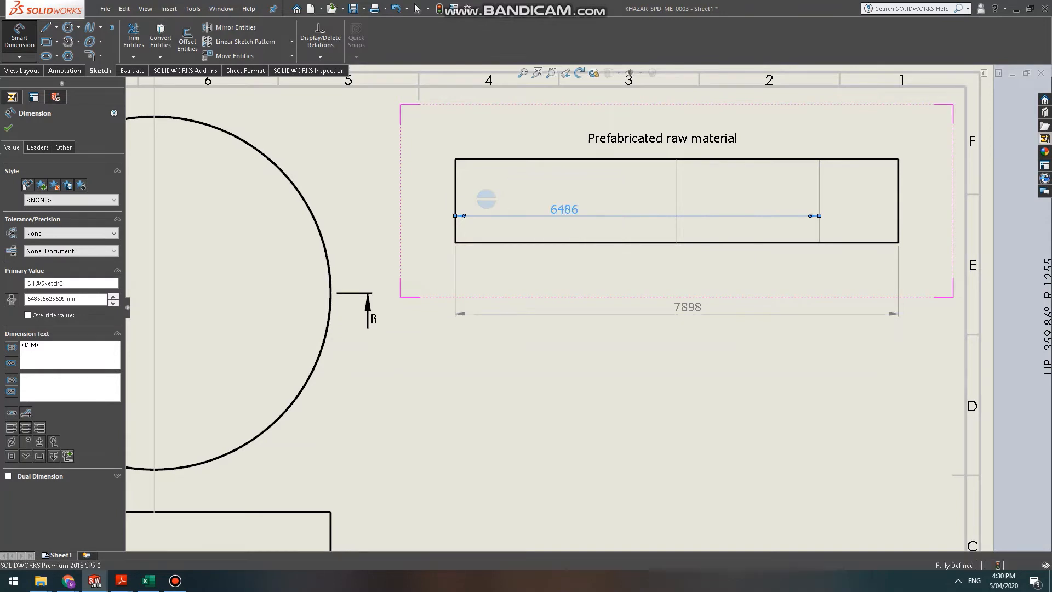
pyautogui.scroll(-3, 780, 162)
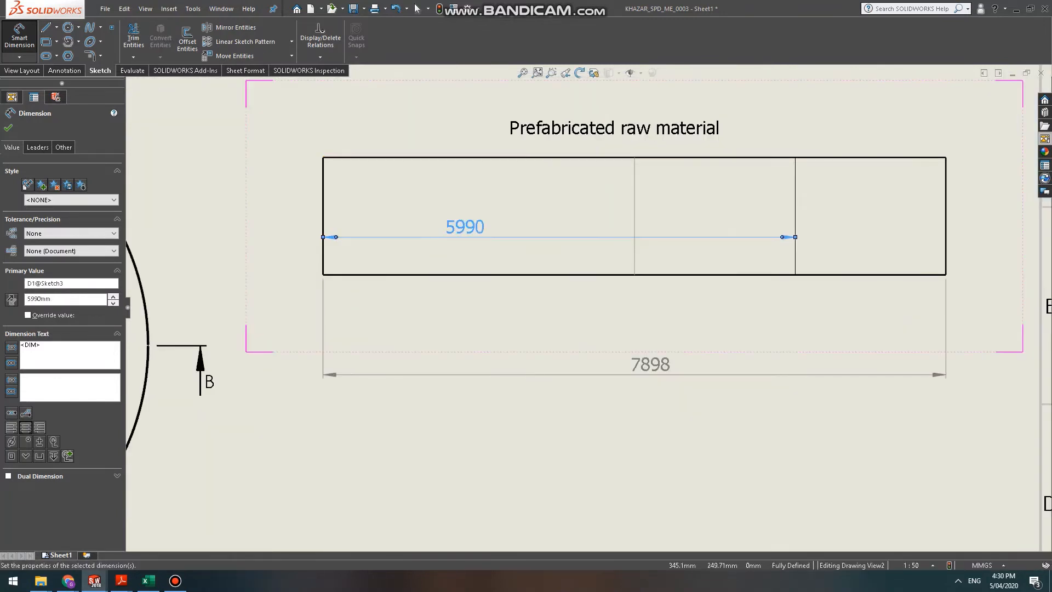
pyautogui.press('Escape')
# Move the 5990 dimension below the flat pattern, between its lower edge and the overall length dimension.
pyautogui.scroll(1, 583, 235)
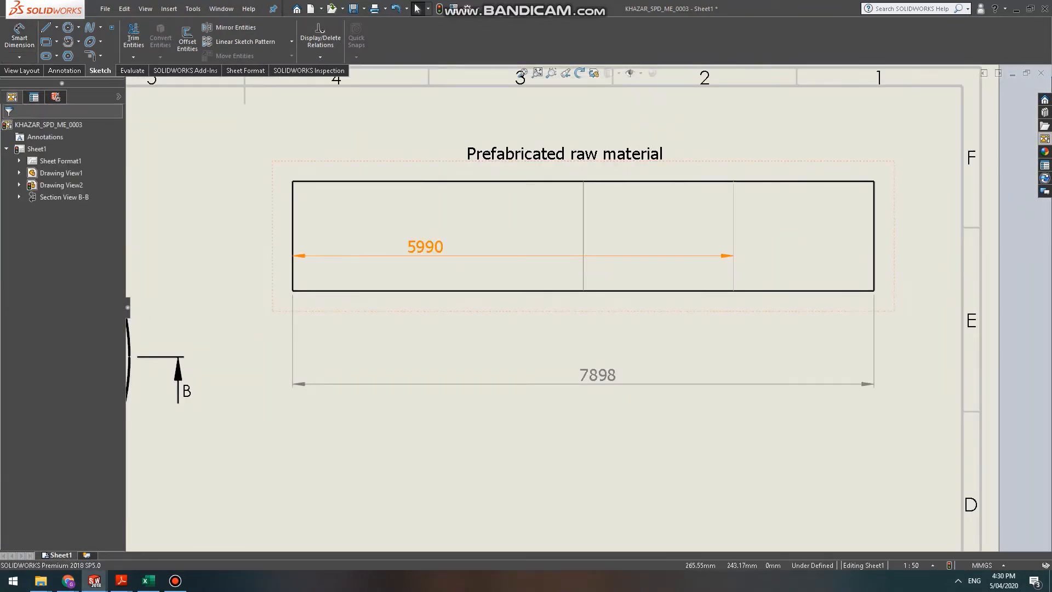
pyautogui.moveTo(423, 245); pyautogui.dragTo(419, 325)
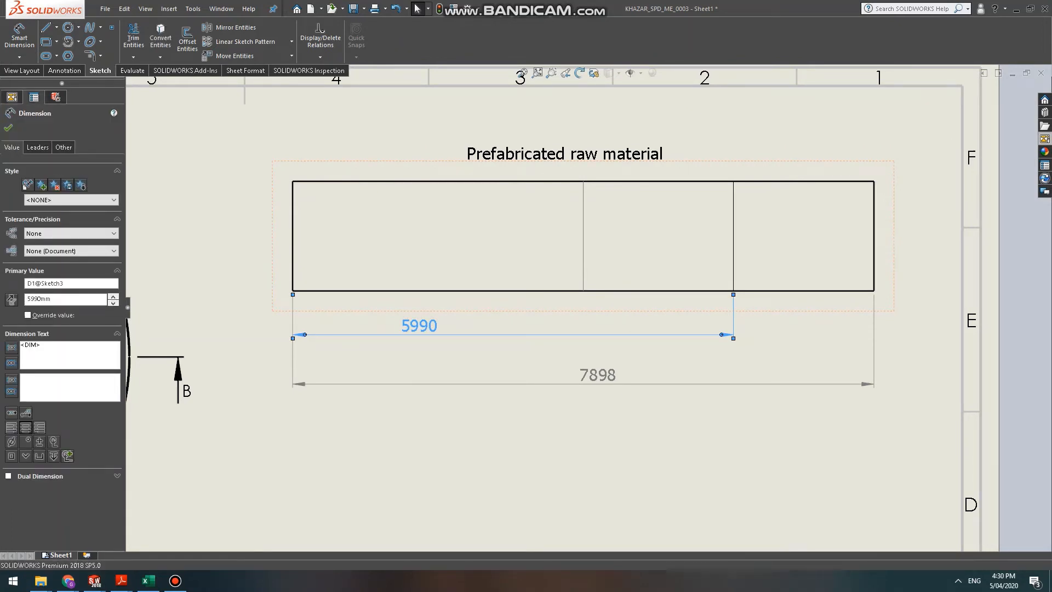
pyautogui.scroll(-2, 837, 213)
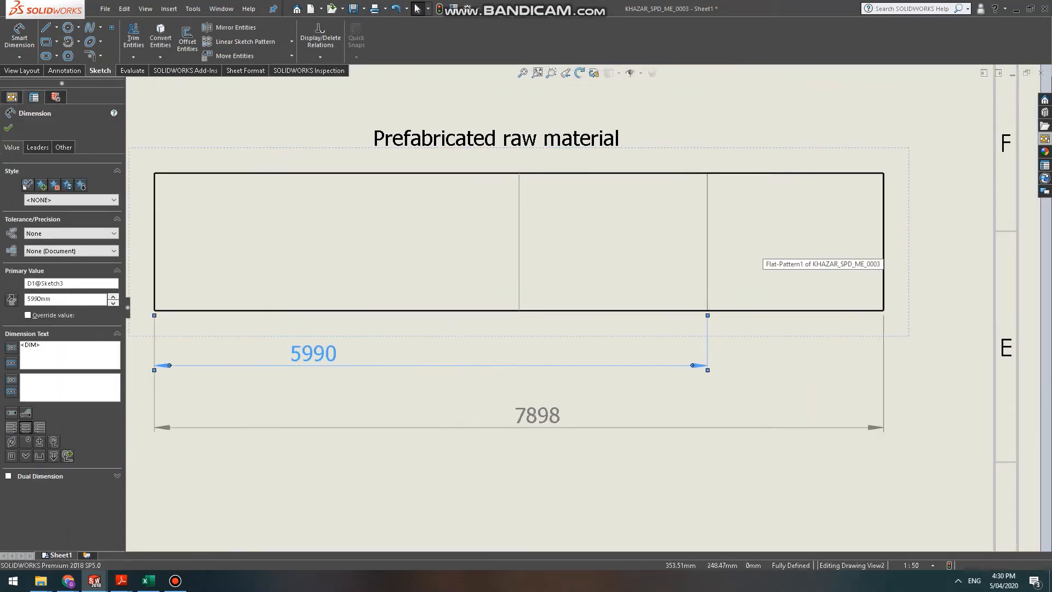
pyautogui.press('Escape')
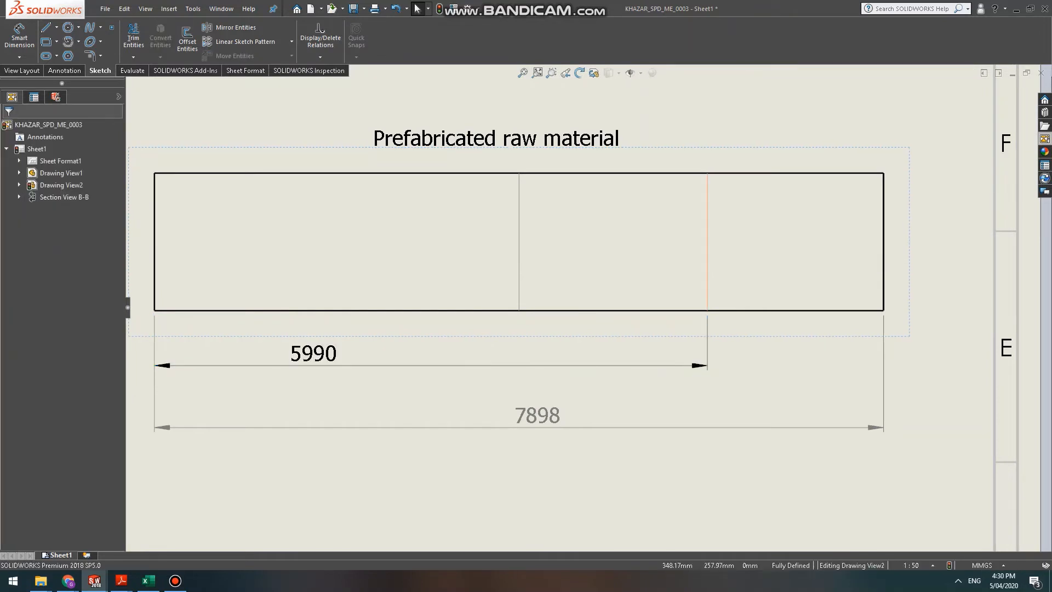
# Assign the sketched vertical line in the flat pattern to the FORMAT layer.
pyautogui.click(707, 242)
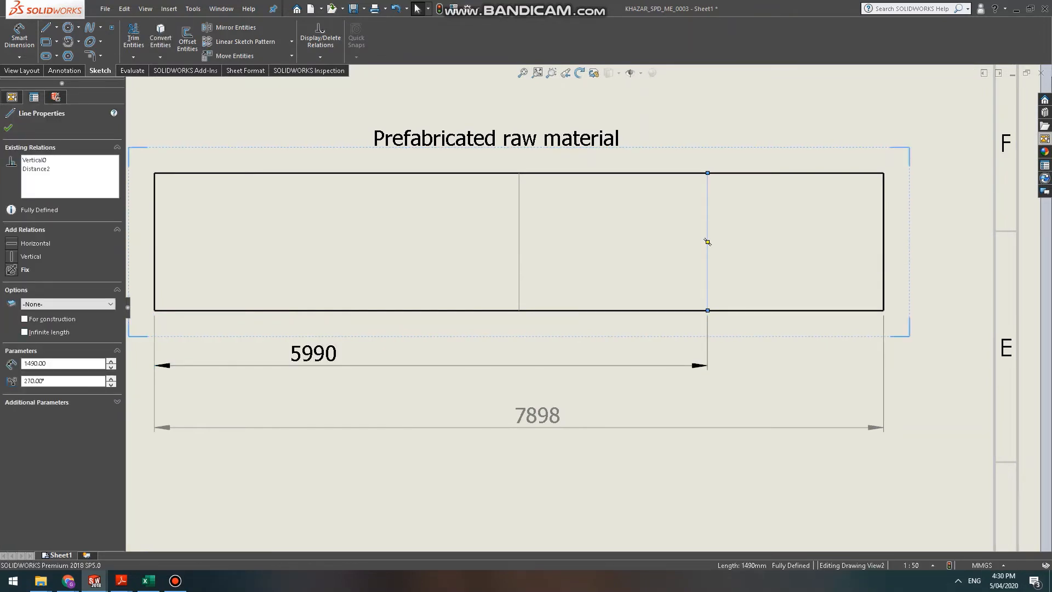
pyautogui.click(68, 304)
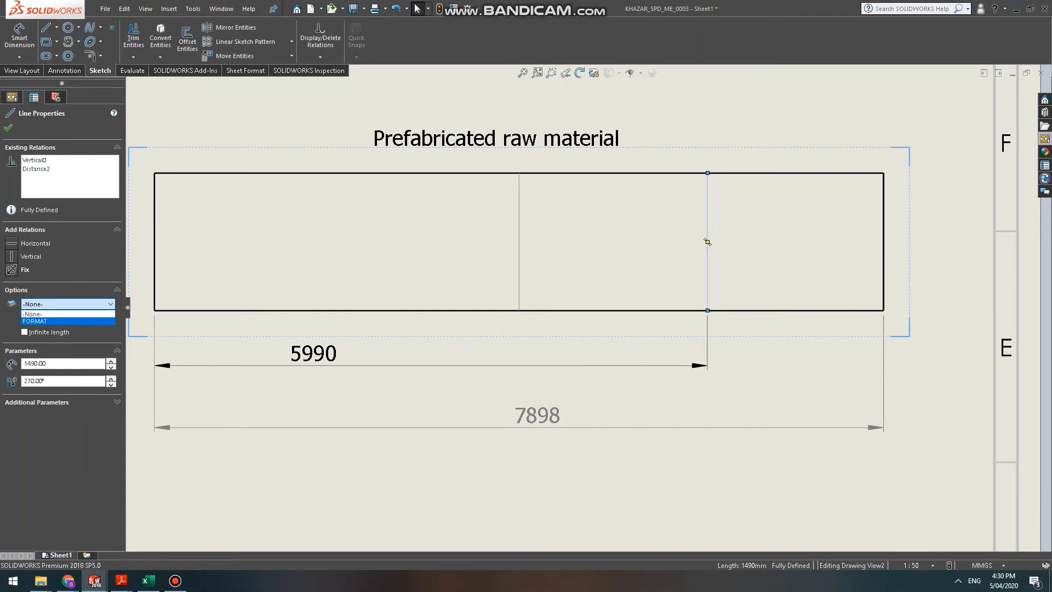
pyautogui.click(34, 321)
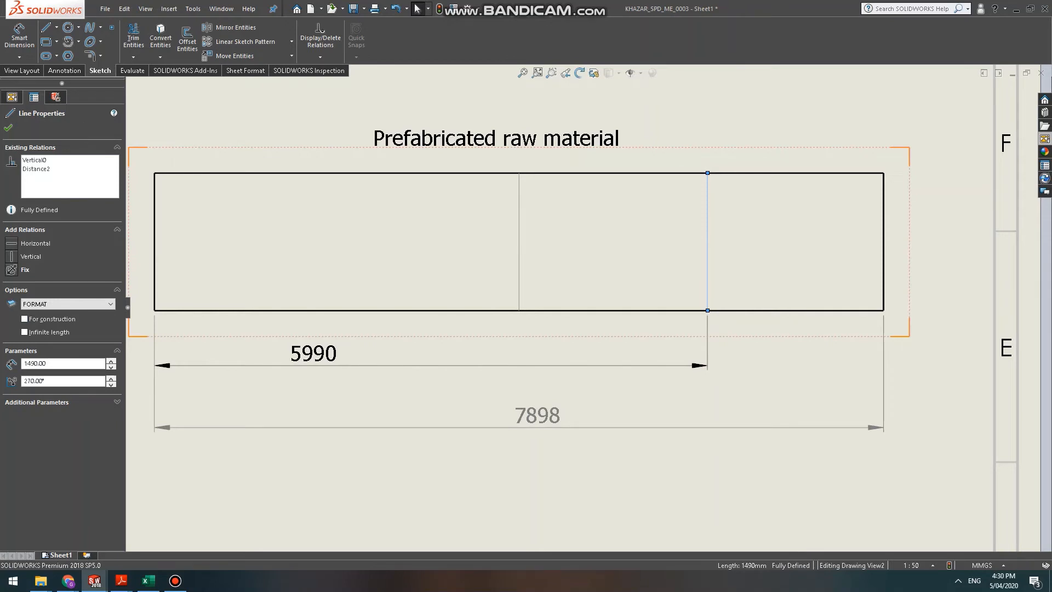
pyautogui.click(8, 128)
pyautogui.scroll(3, 586, 308)
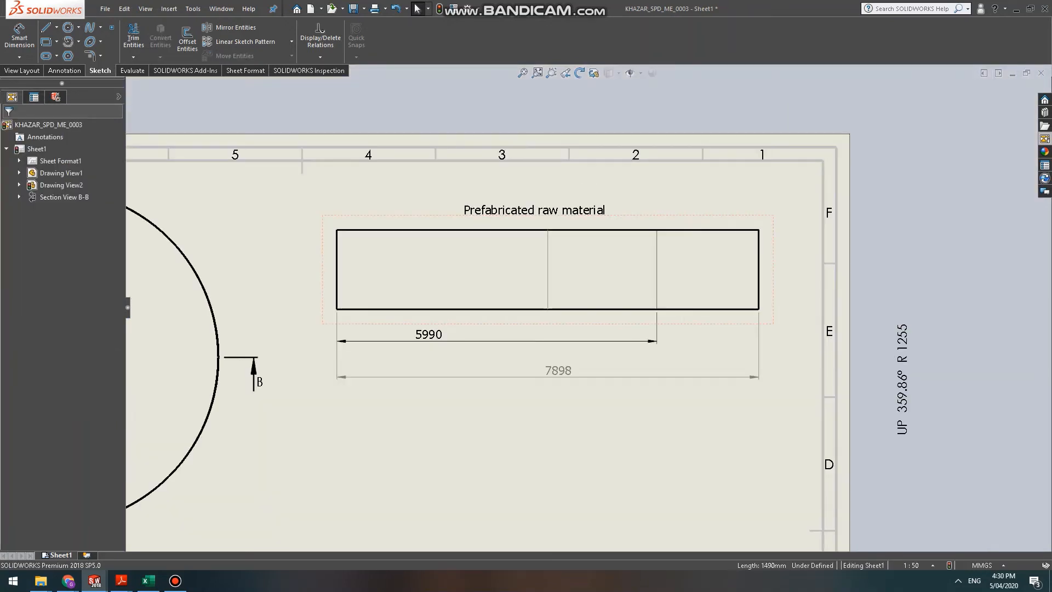
pyautogui.scroll(-1, 475, 282)
pyautogui.click(556, 284)
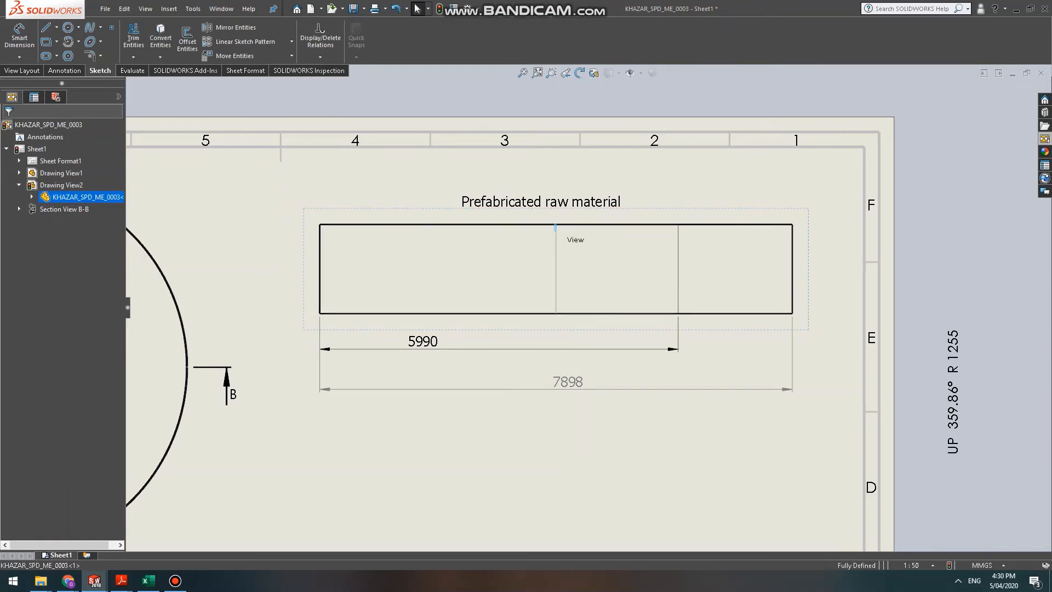
pyautogui.click(556, 224)
pyautogui.scroll(6, 587, 308)
pyautogui.scroll(-5, 593, 321)
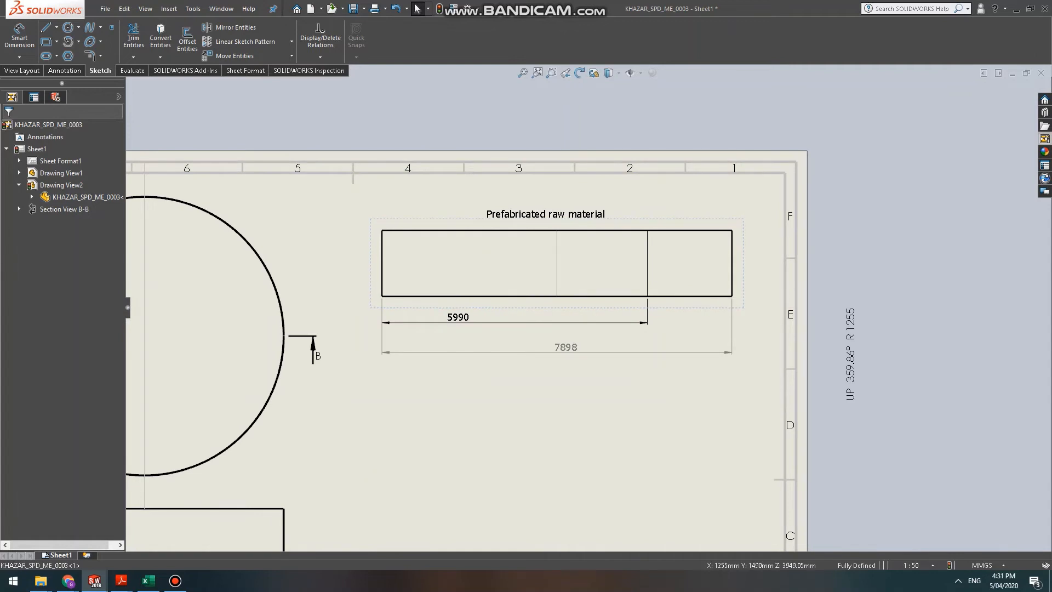
pyautogui.scroll(-2, 608, 329)
pyautogui.scroll(3, 608, 329)
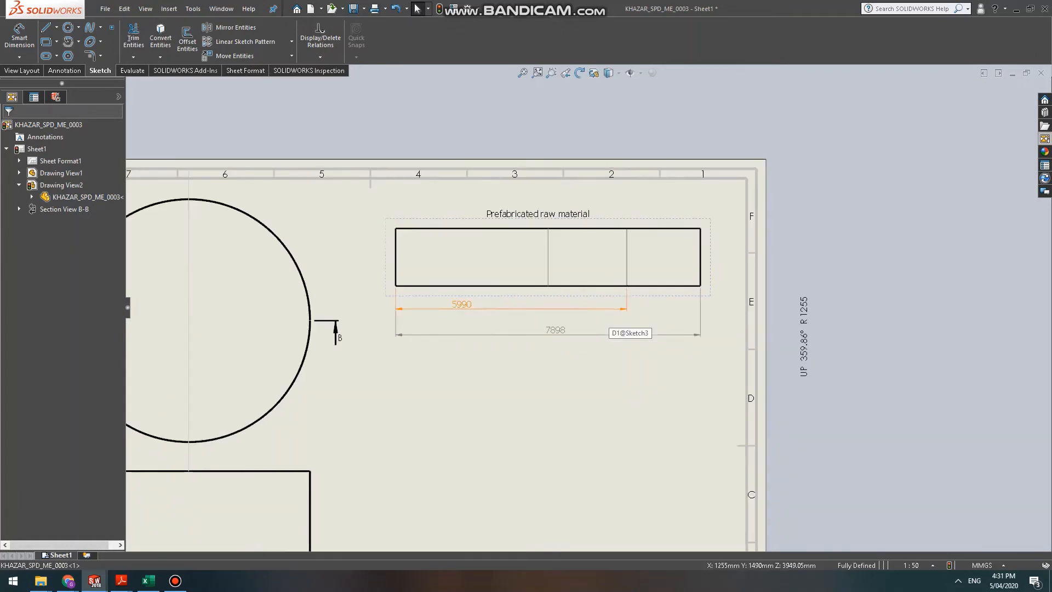
# Start a weld symbol for the flat pattern view and enter 1 as its tail text.
pyautogui.click(64, 70)
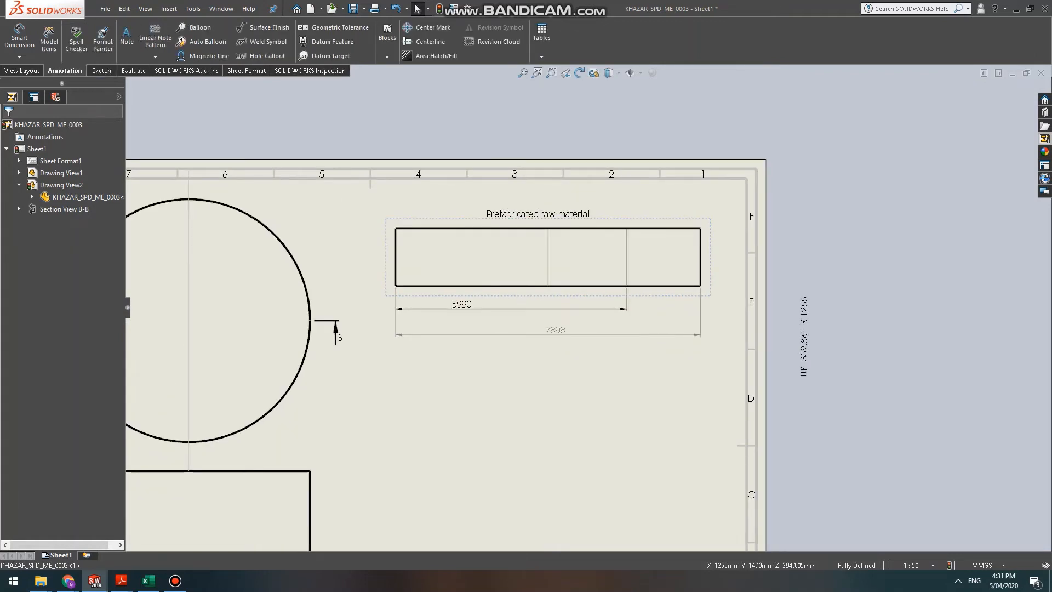
pyautogui.click(262, 43)
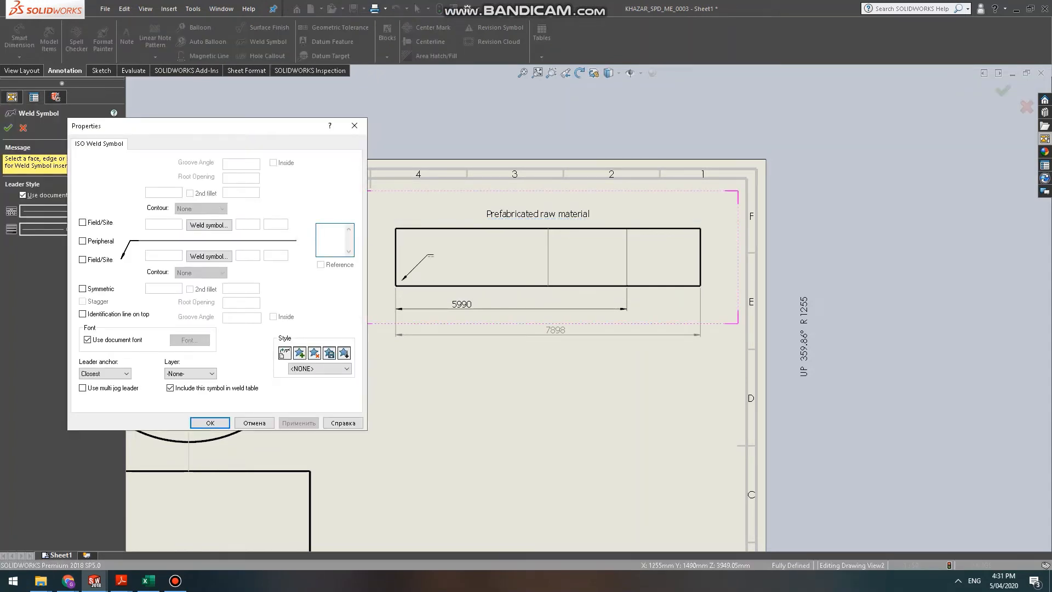
pyautogui.write('1')
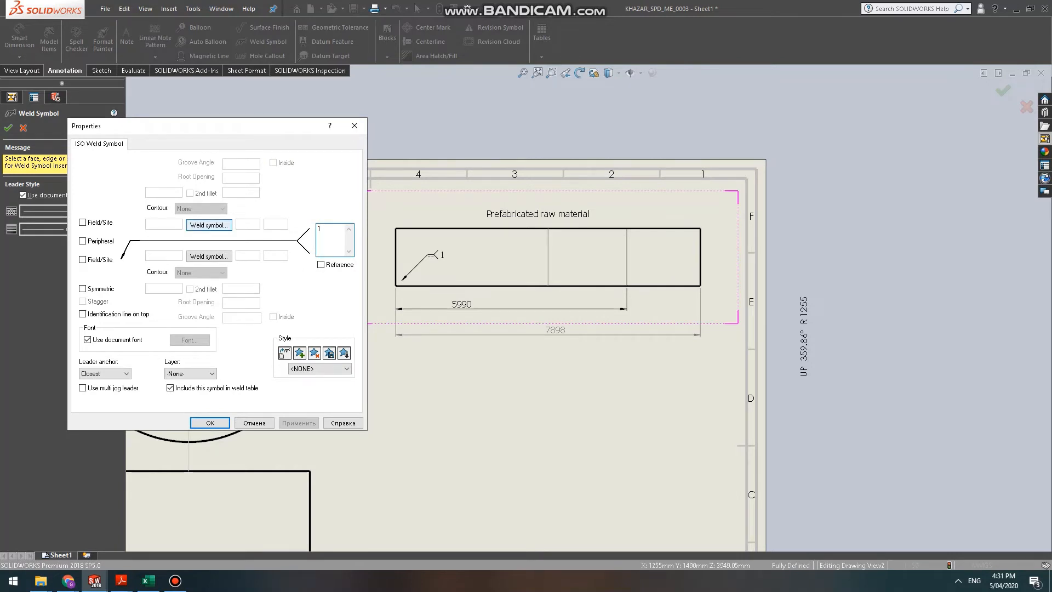
# Set the weld type on both sides of the reference line to Single V Butt with Root.
pyautogui.click(208, 224)
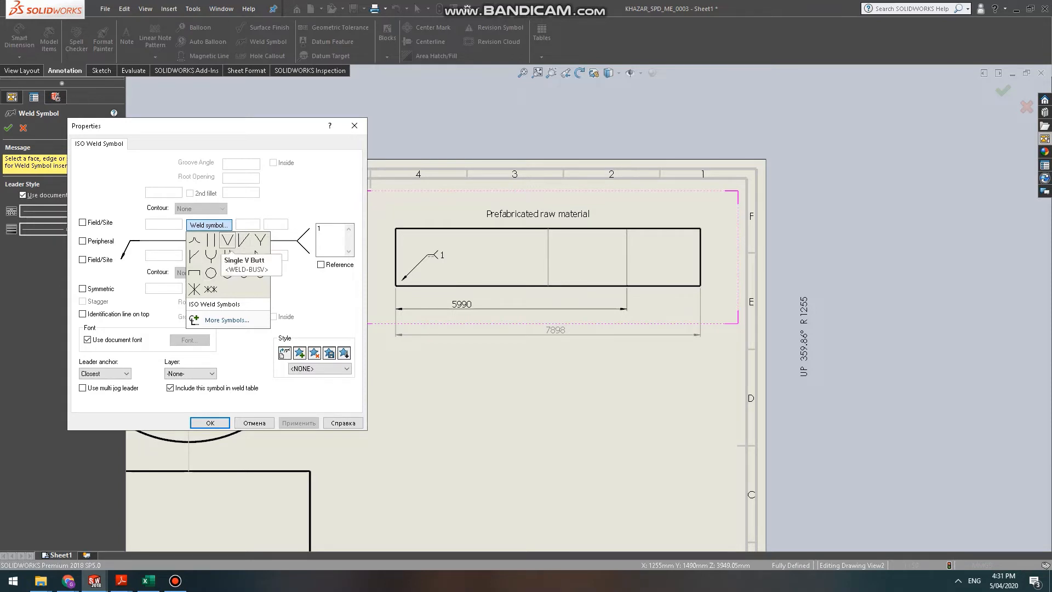
pyautogui.click(227, 240)
pyautogui.click(209, 256)
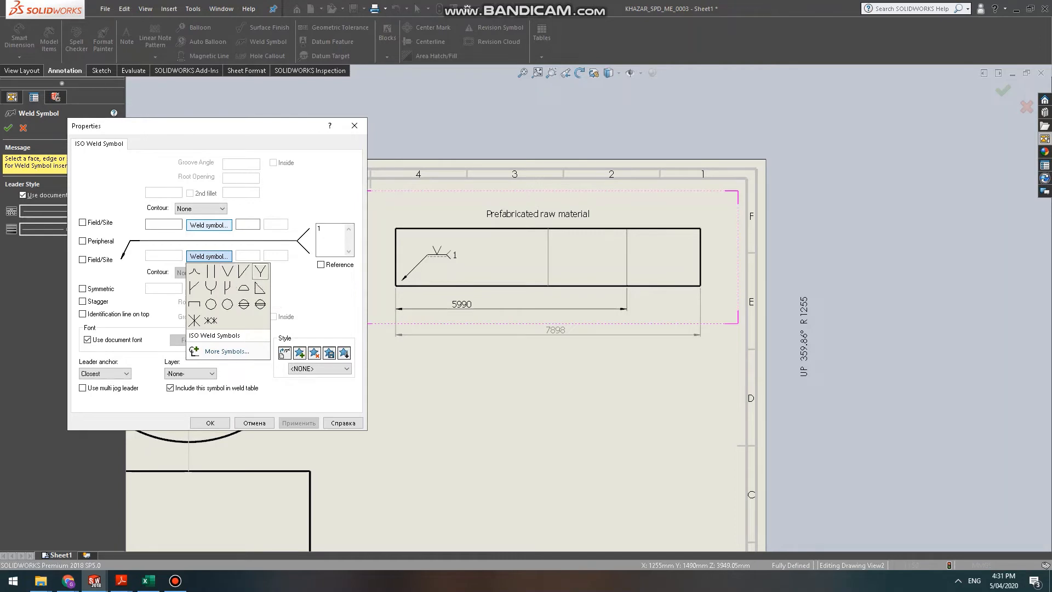
pyautogui.click(260, 271)
pyautogui.click(208, 225)
pyautogui.click(260, 240)
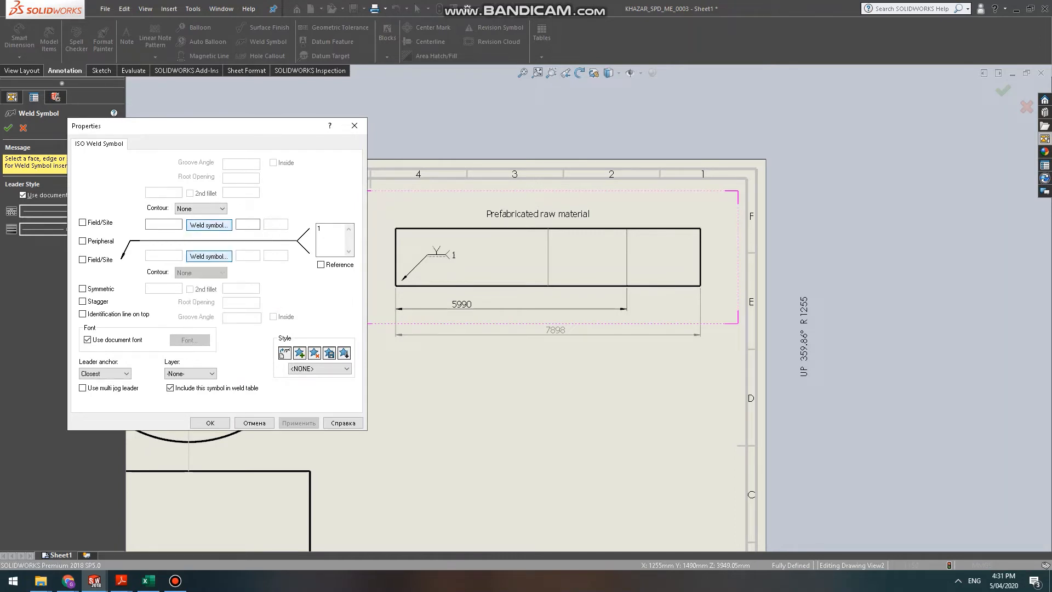
pyautogui.click(208, 256)
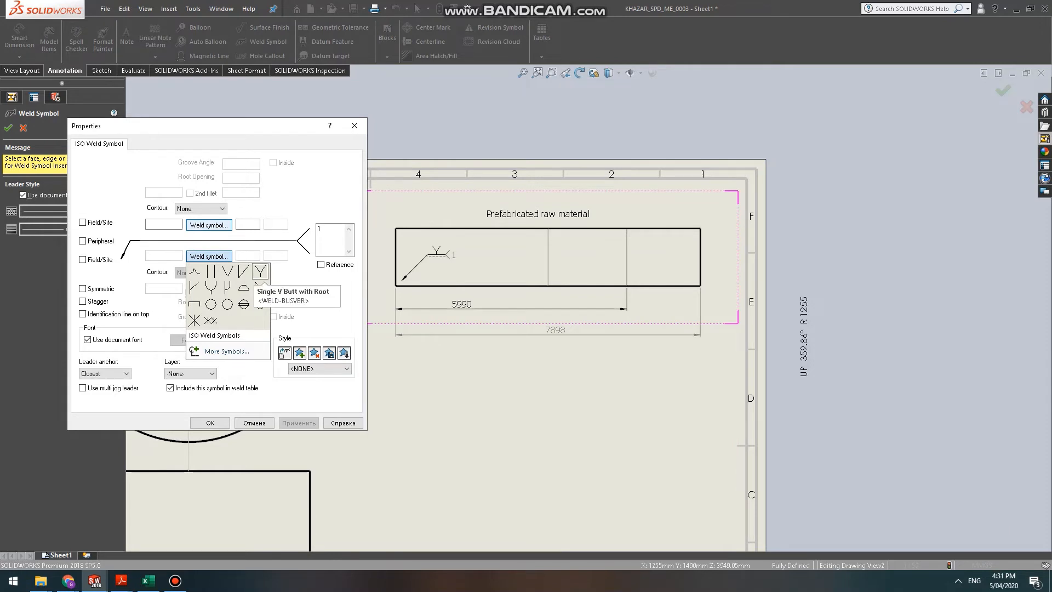
pyautogui.click(261, 270)
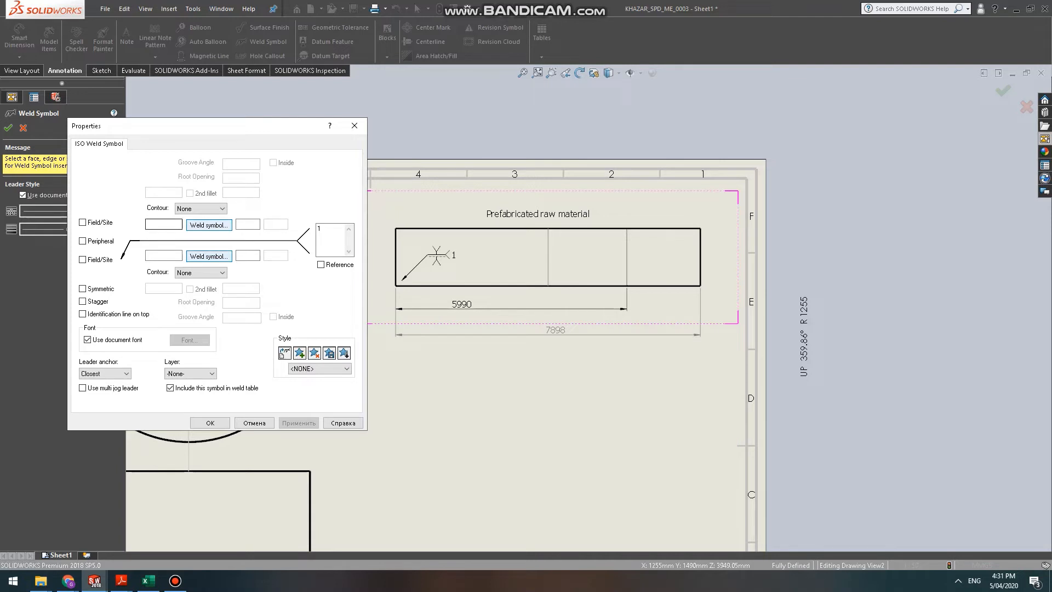
# Give both sides of the weld symbol size 2 and attach it to the seam line at 5990 in the raw material view.
pyautogui.click(163, 224)
pyautogui.write('2')
pyautogui.click(163, 255)
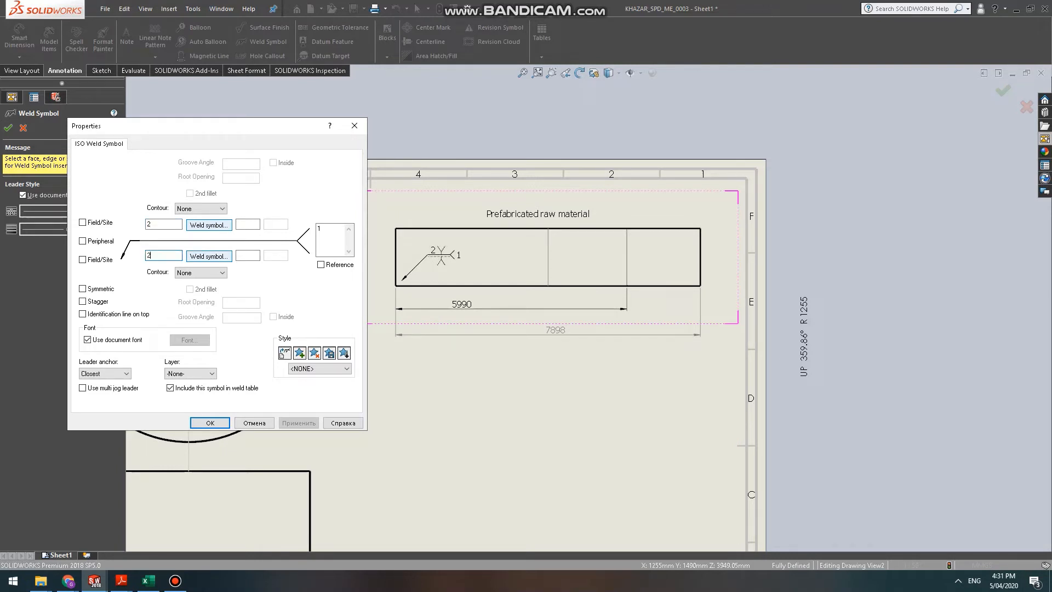
pyautogui.write('2')
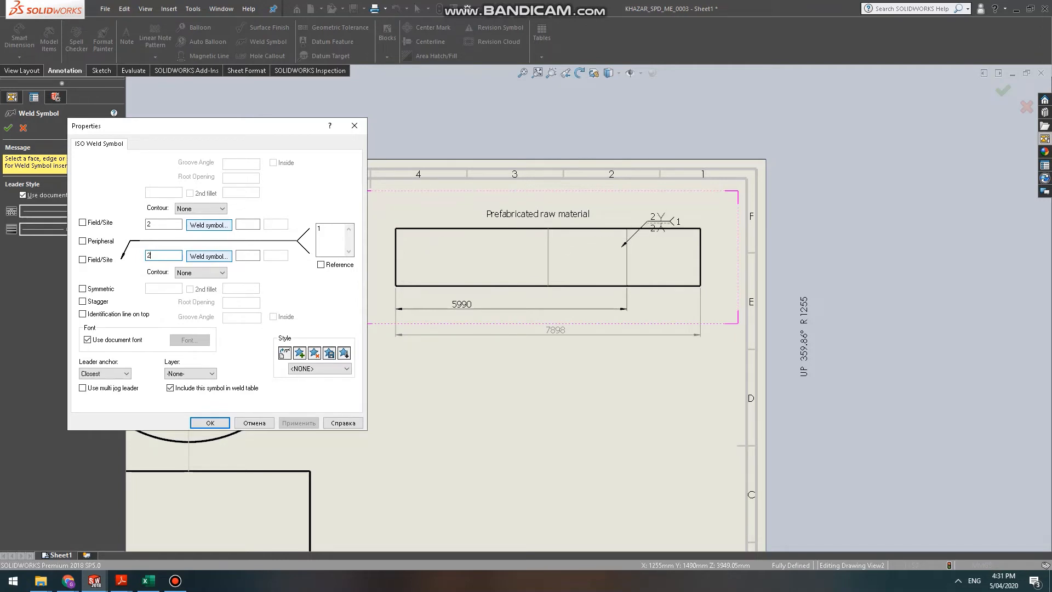
pyautogui.click(628, 250)
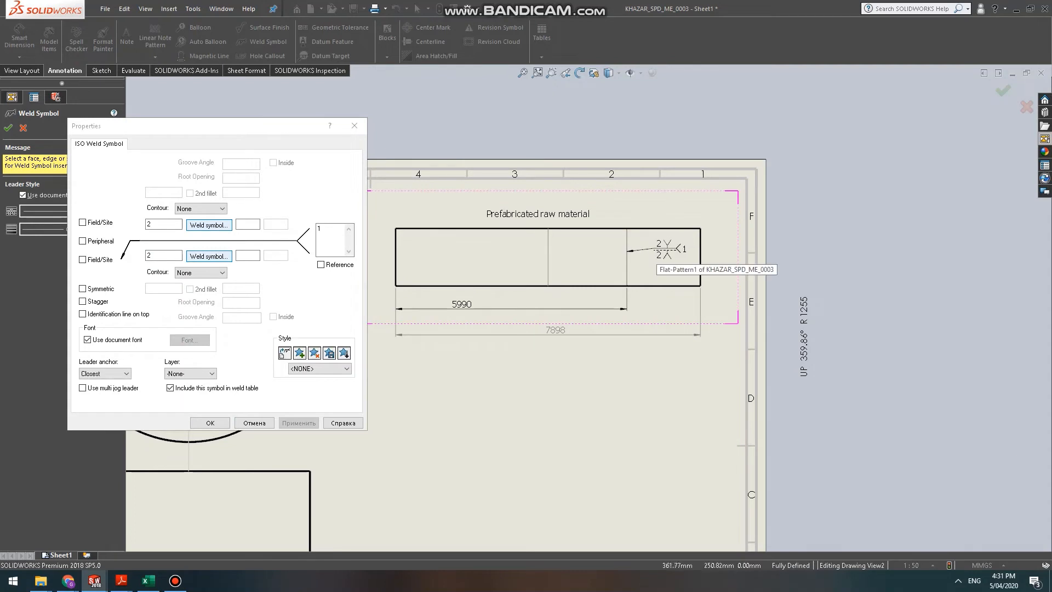
pyautogui.click(666, 248)
pyautogui.click(210, 422)
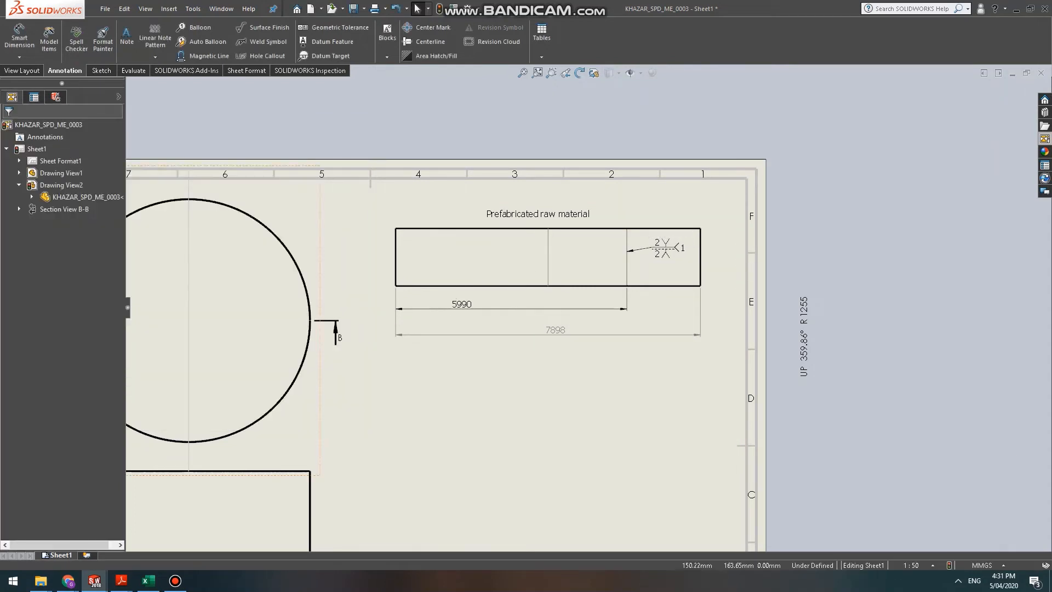
pyautogui.scroll(-3, 685, 236)
pyautogui.scroll(-3, 666, 234)
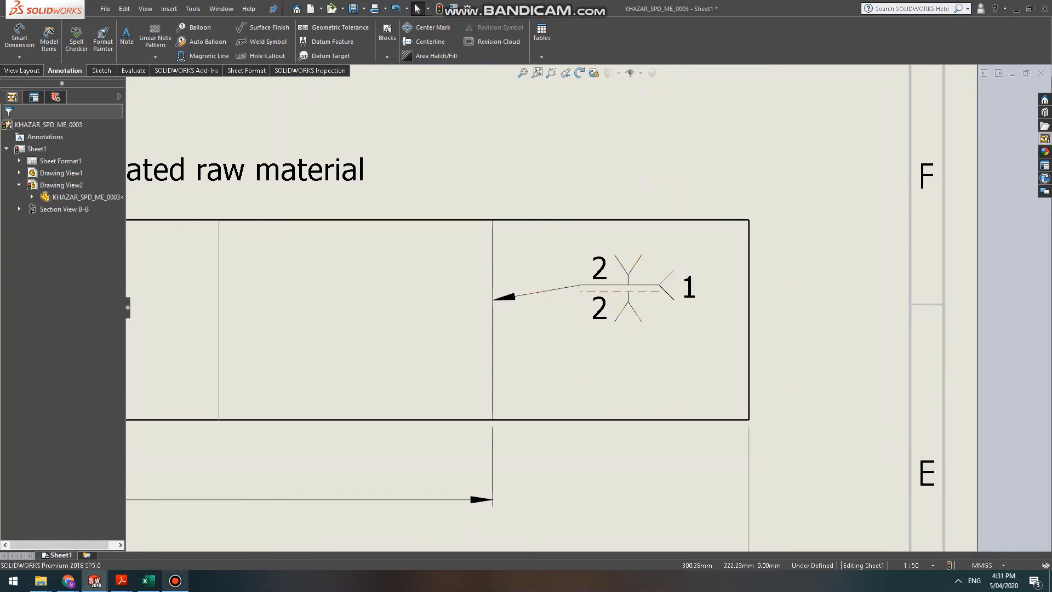
pyautogui.click(174, 580)
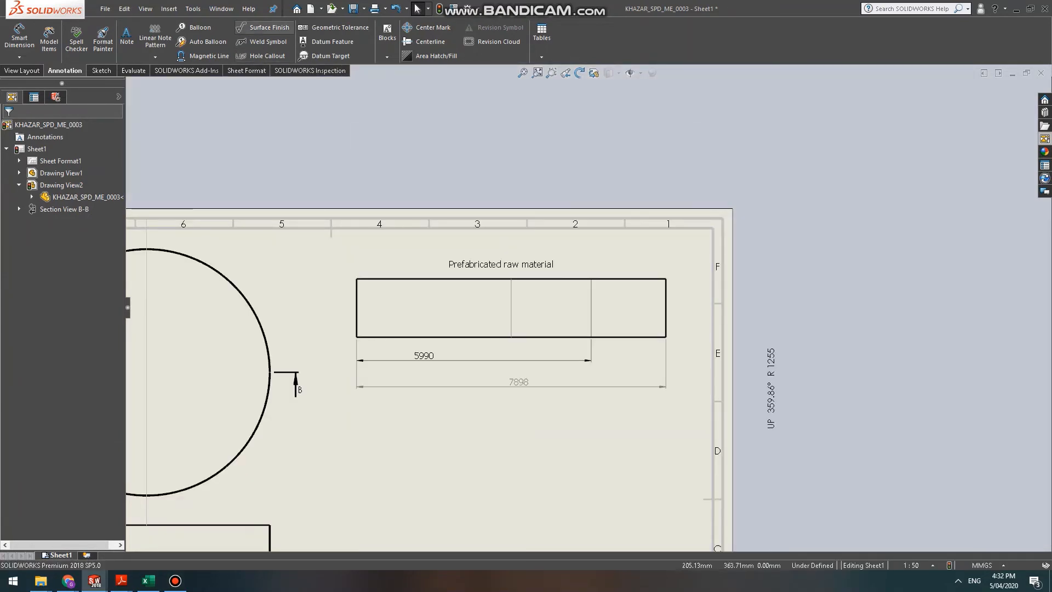
# Define a new weld symbol with tail text 1 and a Single V Butt weld of size 3 above the reference line.
pyautogui.click(268, 42)
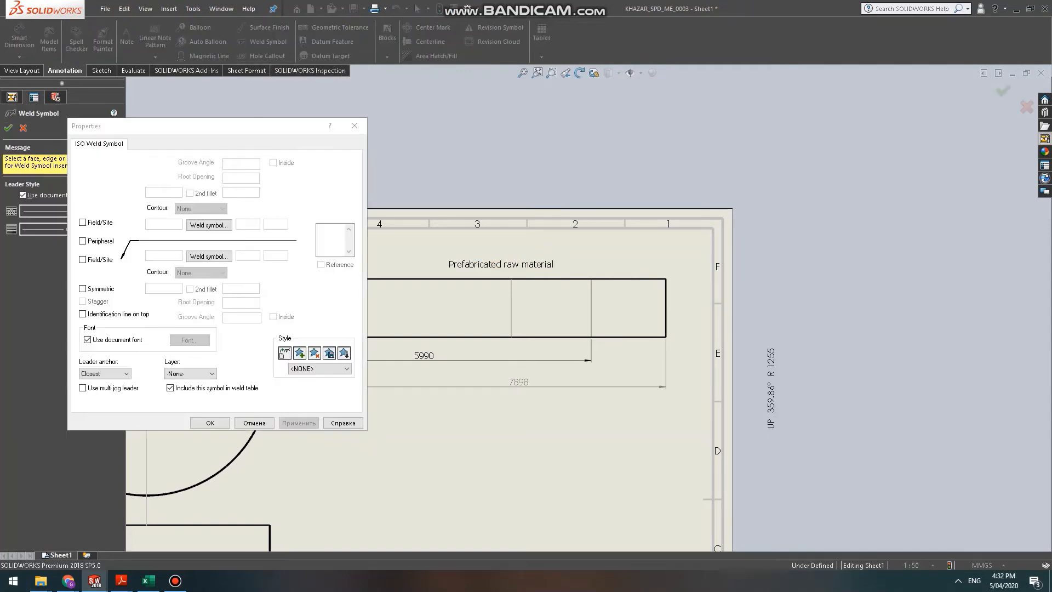
pyautogui.press('Escape')
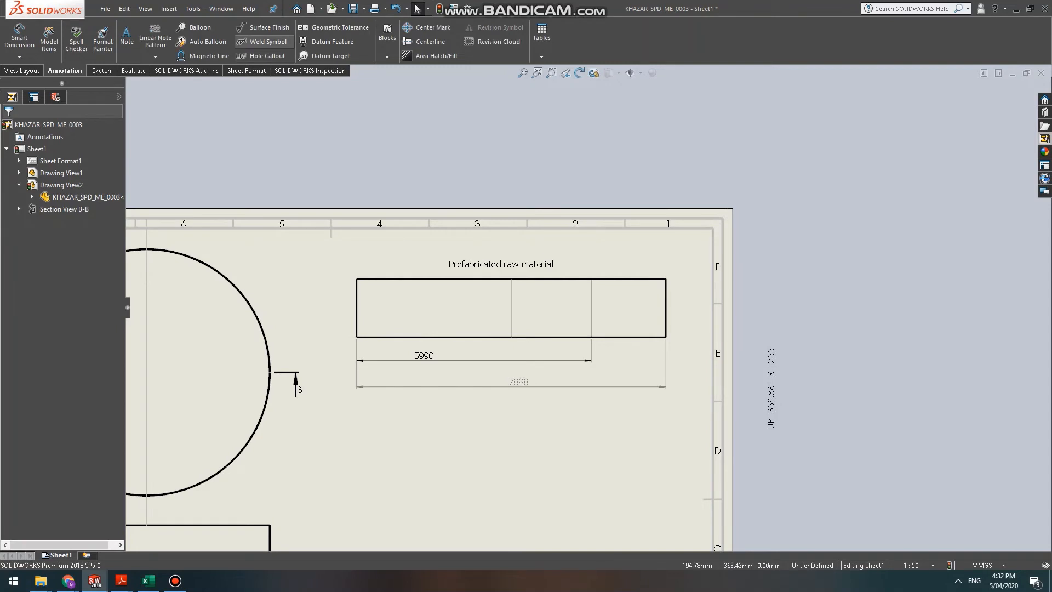
pyautogui.click(268, 42)
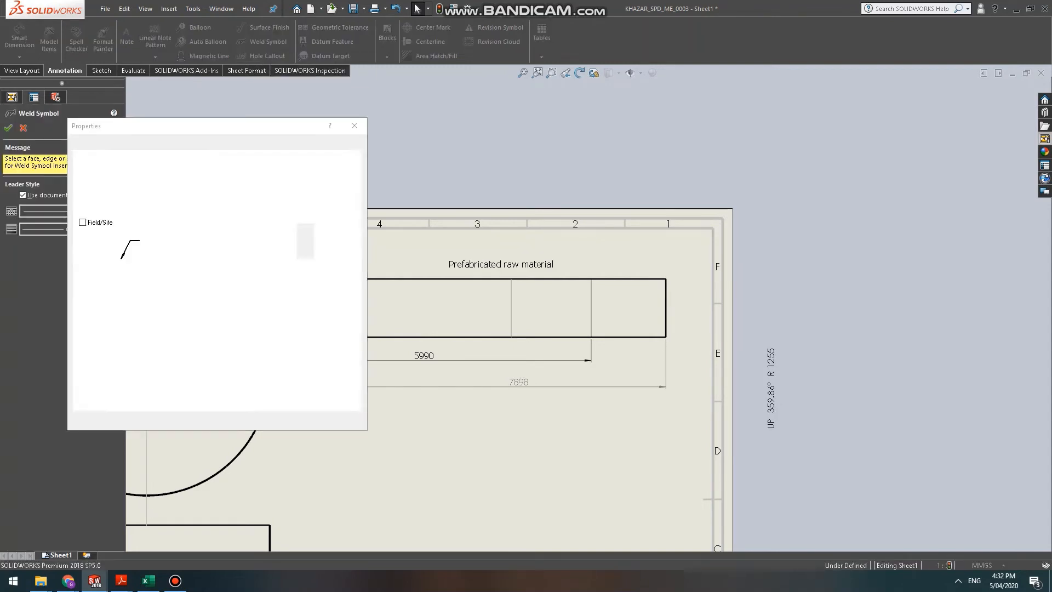
pyautogui.click(331, 236)
pyautogui.write('1')
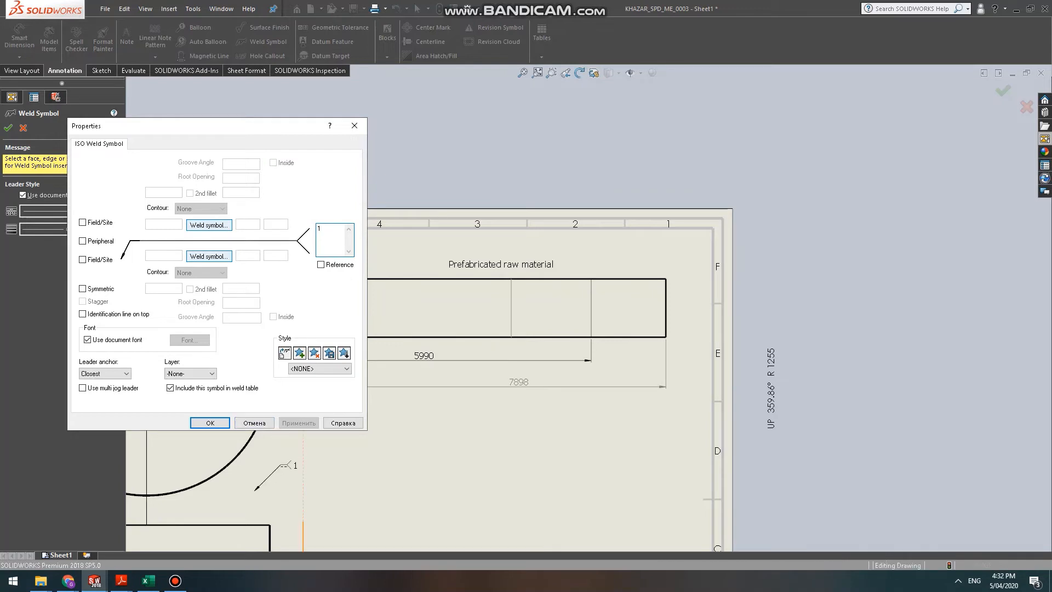
pyautogui.click(208, 224)
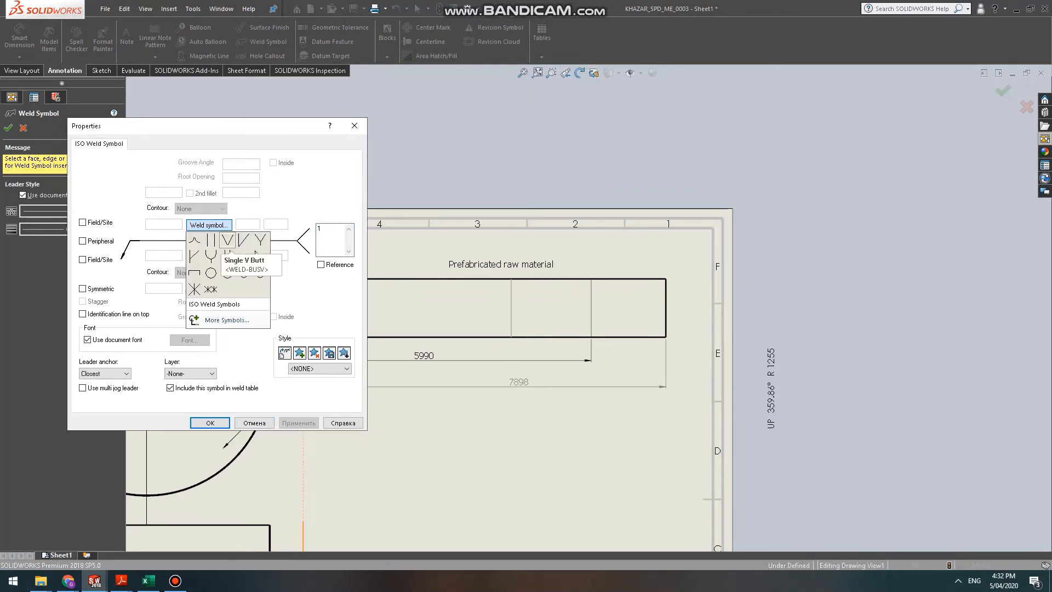
pyautogui.click(227, 240)
pyautogui.click(164, 224)
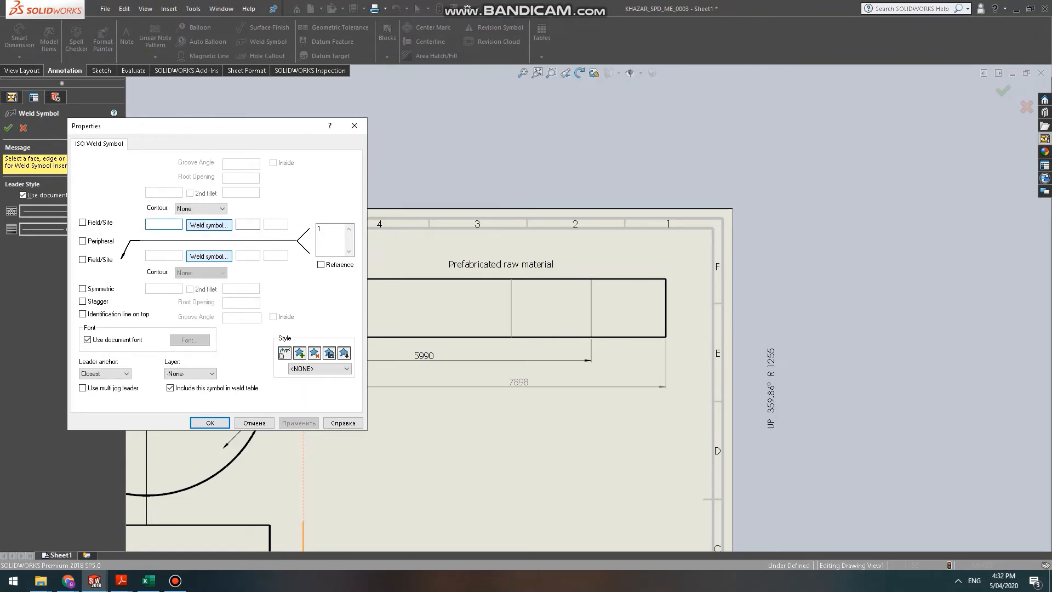
pyautogui.write('3')
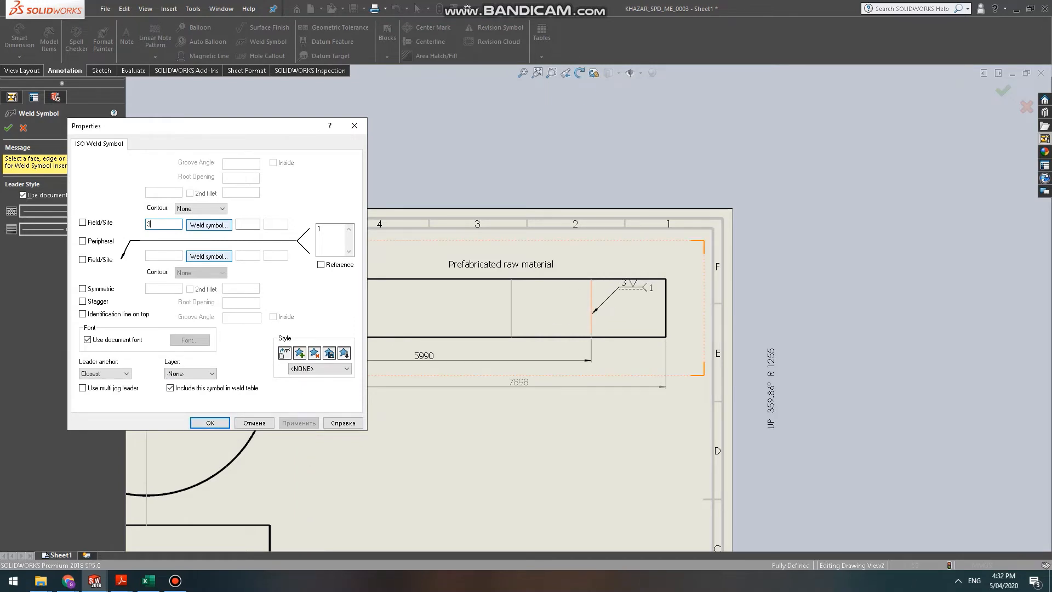
# Attach the weld symbol to the seam line at 5990, placing its text inside the prefabricated raw material view.
pyautogui.click(591, 322)
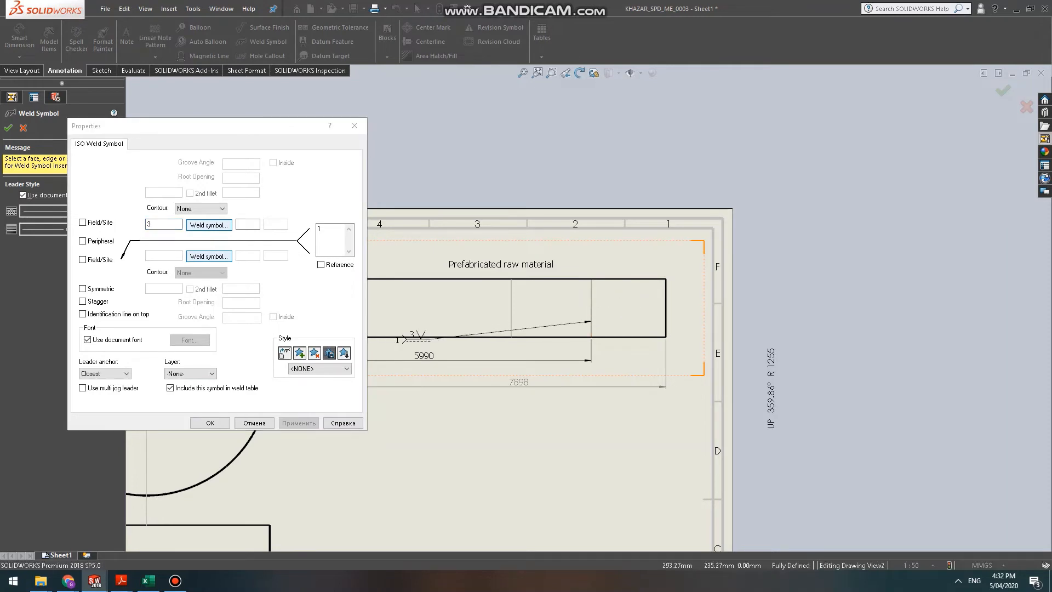
pyautogui.click(601, 295)
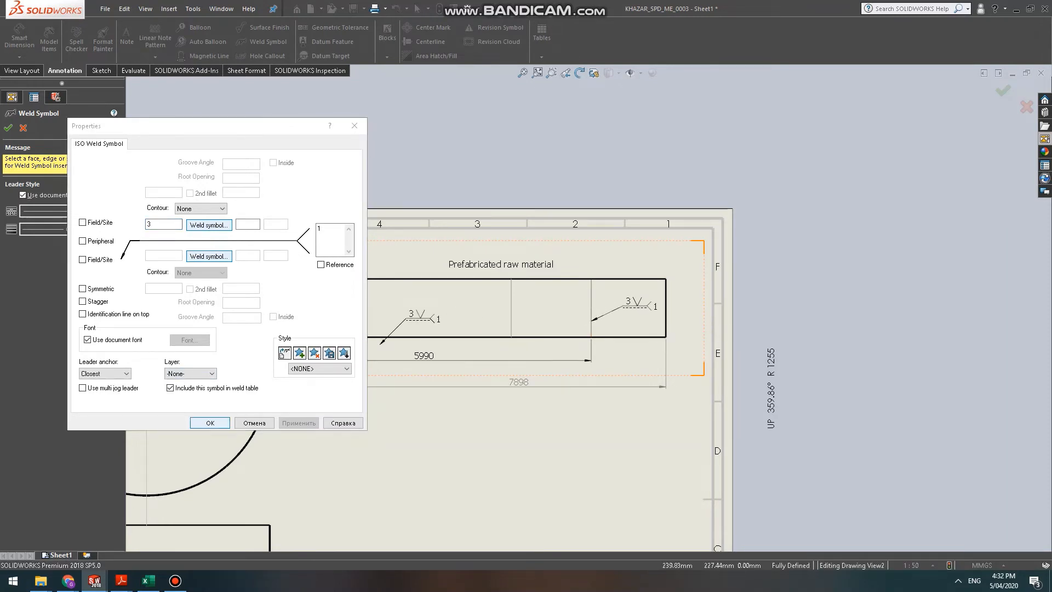
pyautogui.click(254, 423)
# Inspect the weld symbol on the raw material view, the circular view and section B-B.
pyautogui.scroll(3, 598, 302)
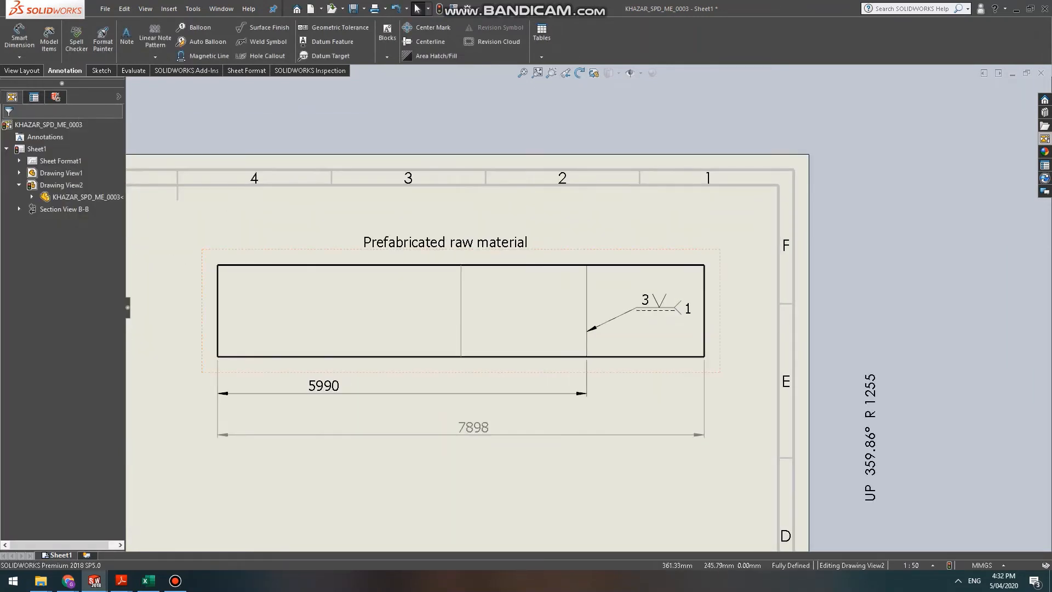
pyautogui.scroll(-5, 582, 309)
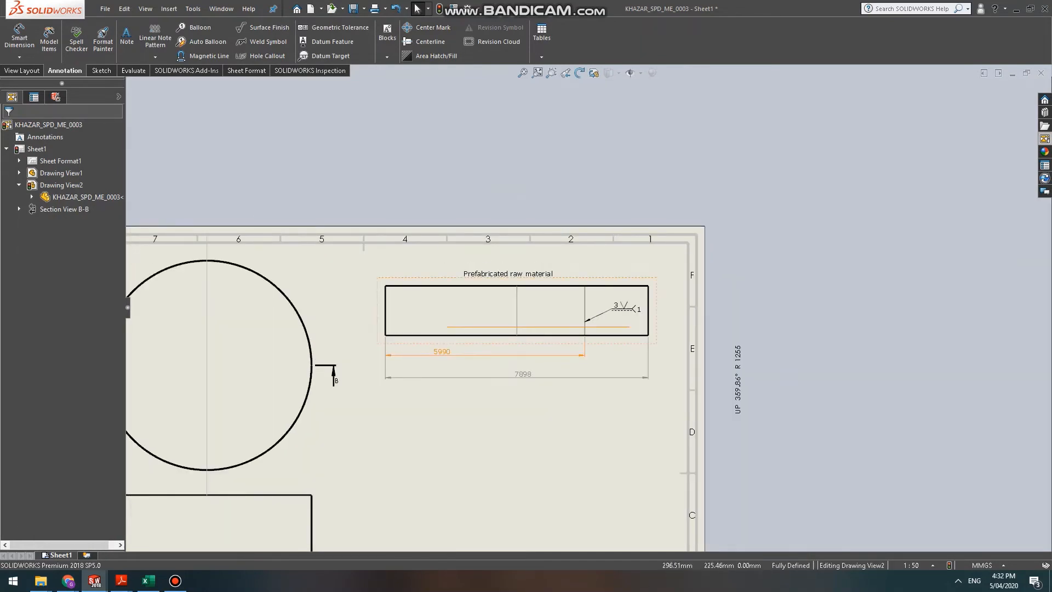
pyautogui.scroll(-3, 603, 310)
pyautogui.scroll(4, 602, 309)
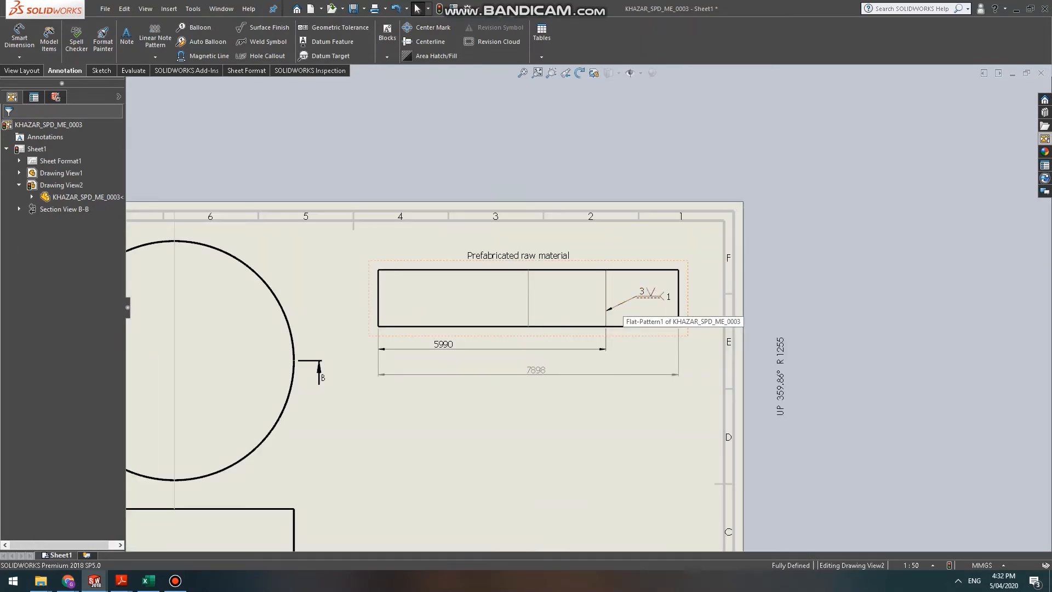
pyautogui.scroll(-2, 603, 310)
pyautogui.scroll(3, 603, 309)
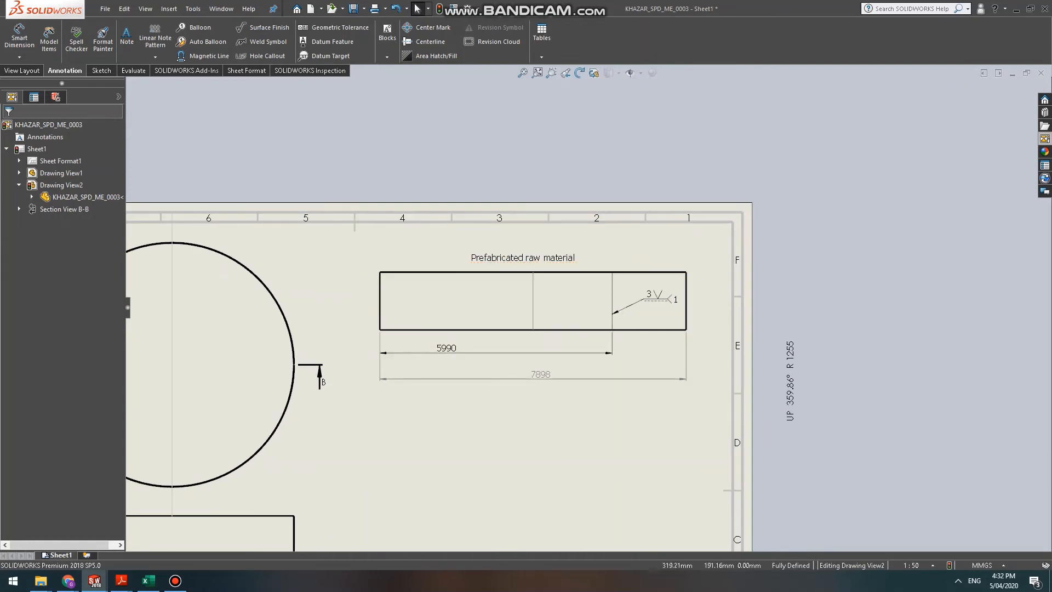
pyautogui.scroll(-2, 587, 308)
pyautogui.scroll(3, 417, 354)
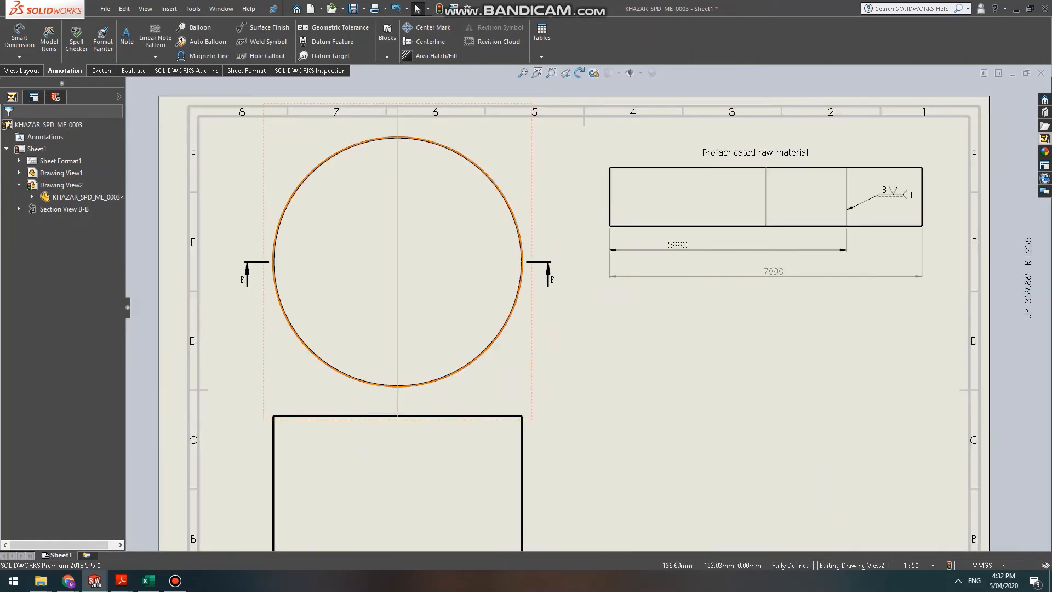
pyautogui.scroll(-2, 430, 326)
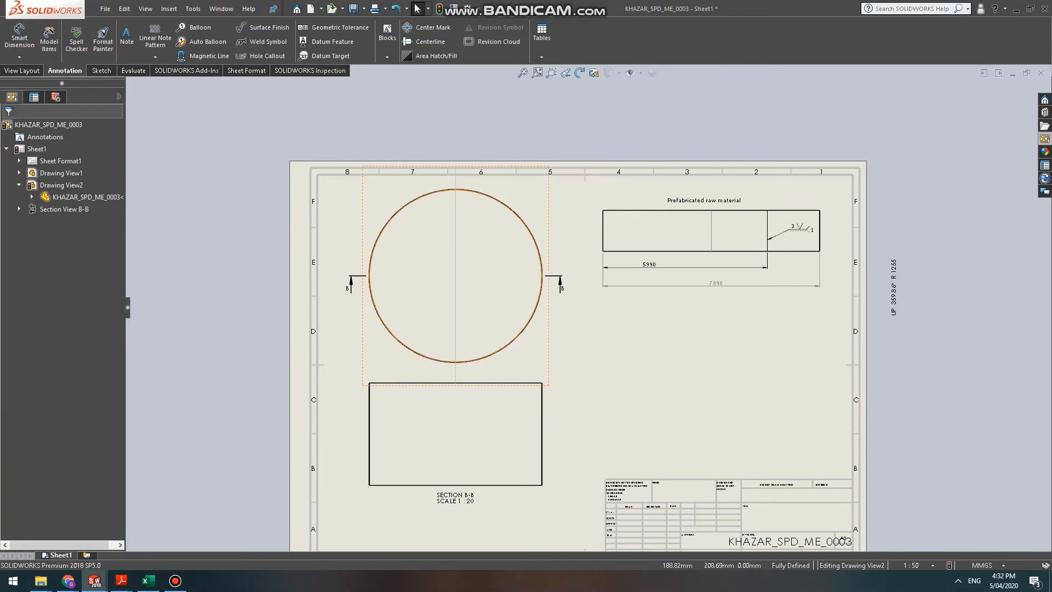
pyautogui.scroll(2, 406, 271)
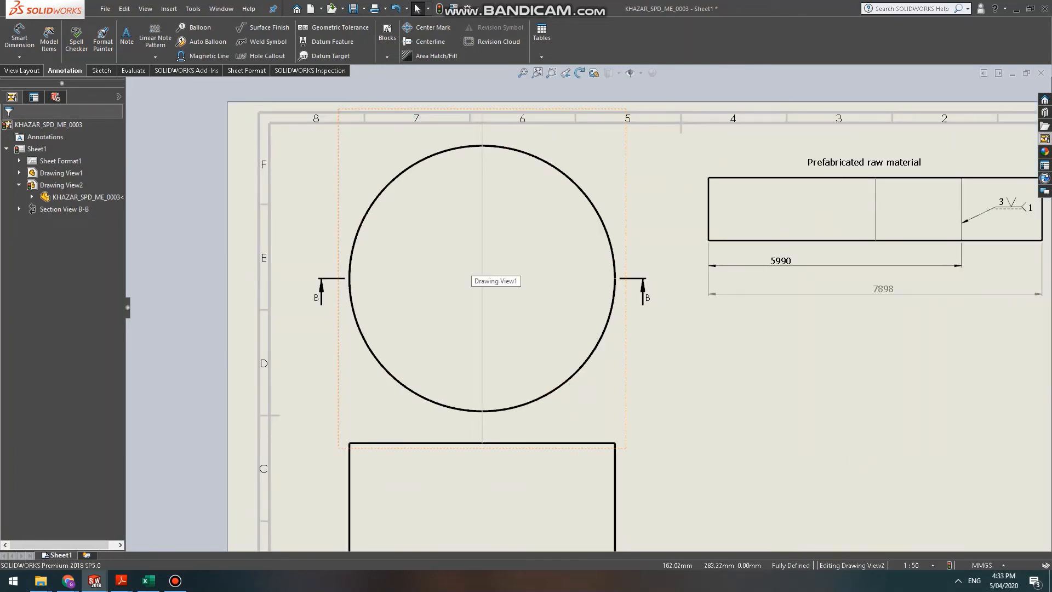
pyautogui.scroll(-3, 591, 307)
pyautogui.scroll(1, 591, 307)
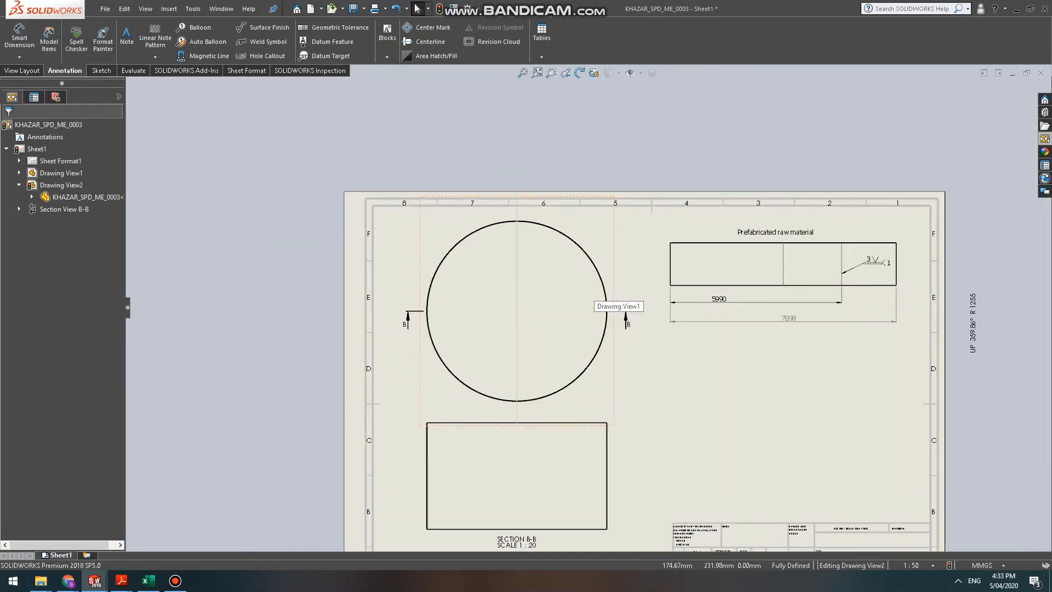
pyautogui.scroll(2, 561, 434)
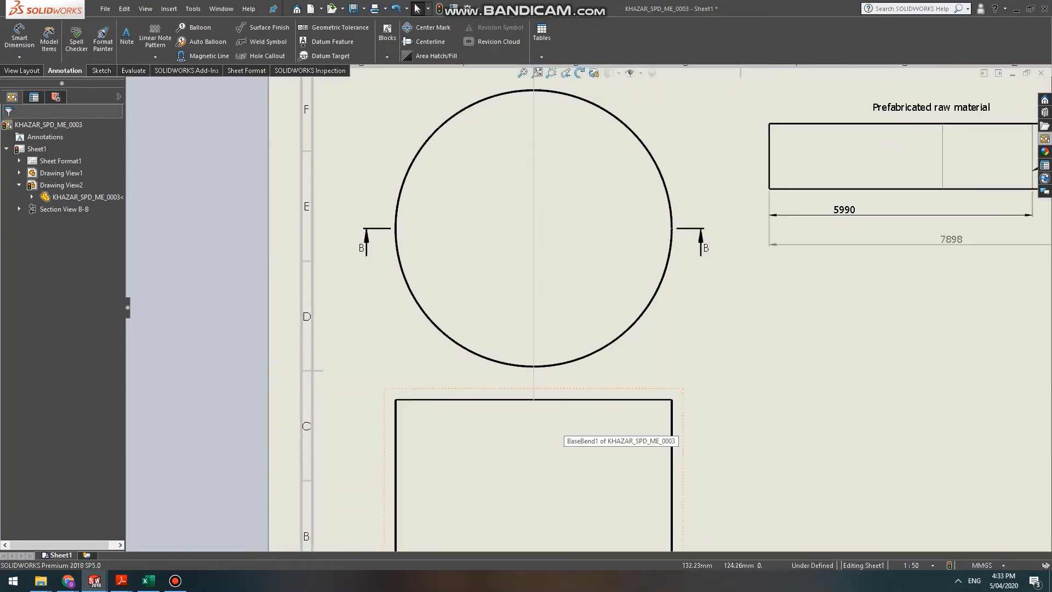
pyautogui.scroll(-3, 571, 275)
pyautogui.scroll(1, 418, 373)
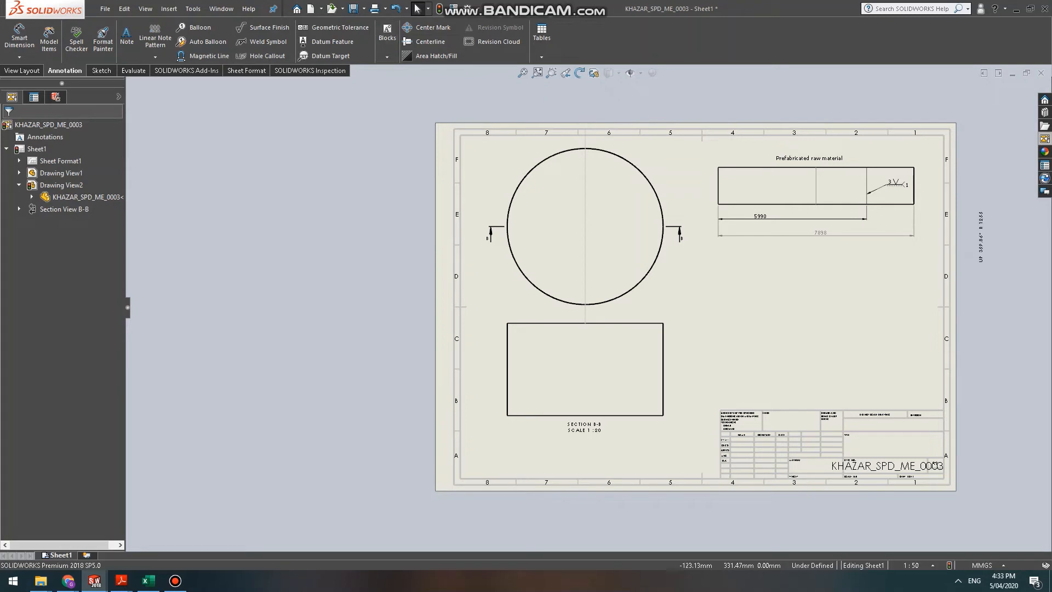
# Add a centerline midway between the two vertical side edges of section view B-B.
pyautogui.click(428, 43)
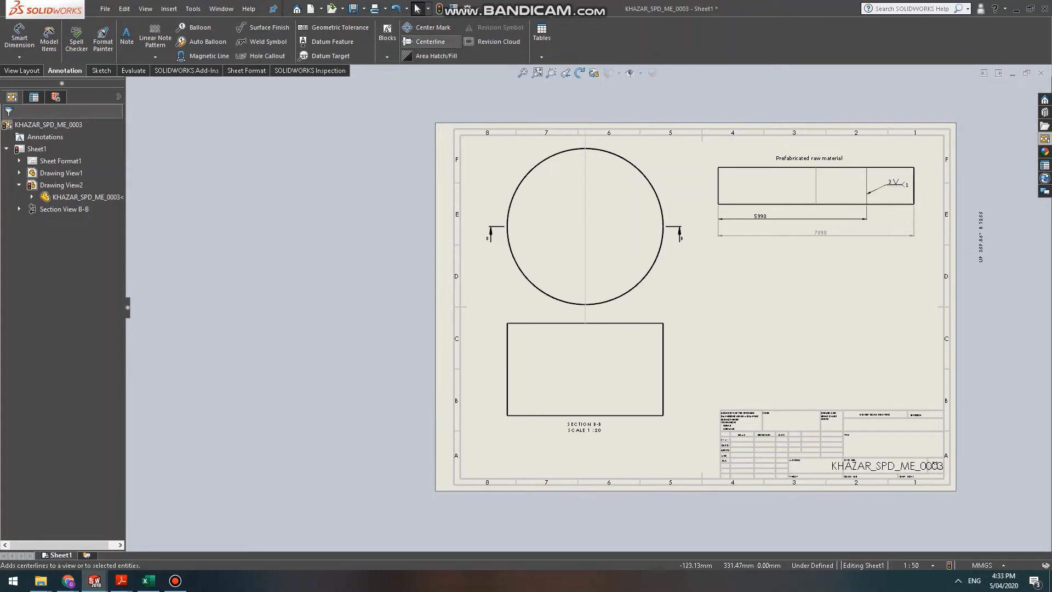
pyautogui.click(507, 356)
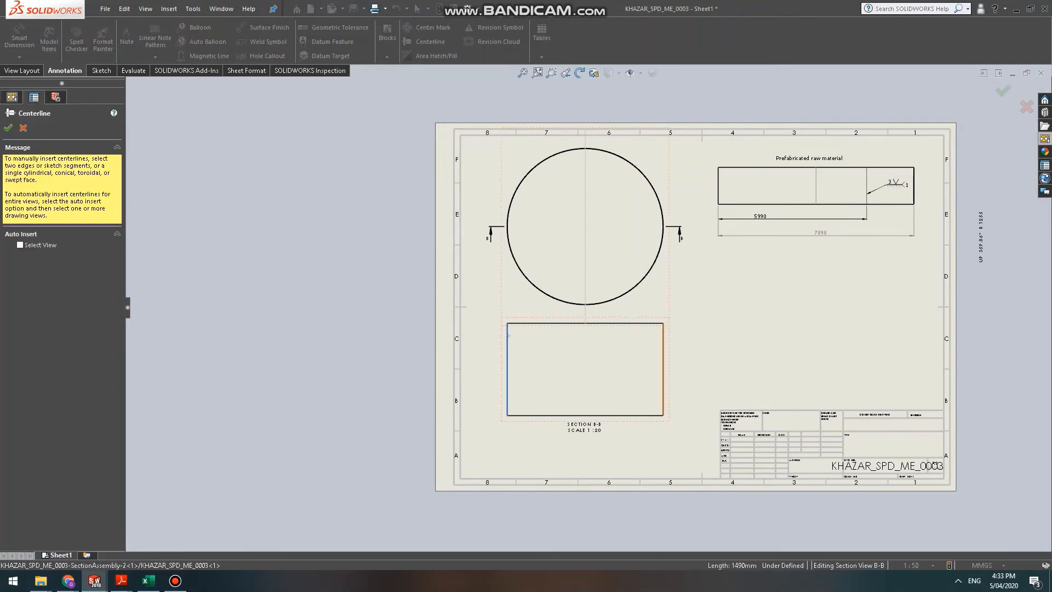
pyautogui.click(663, 357)
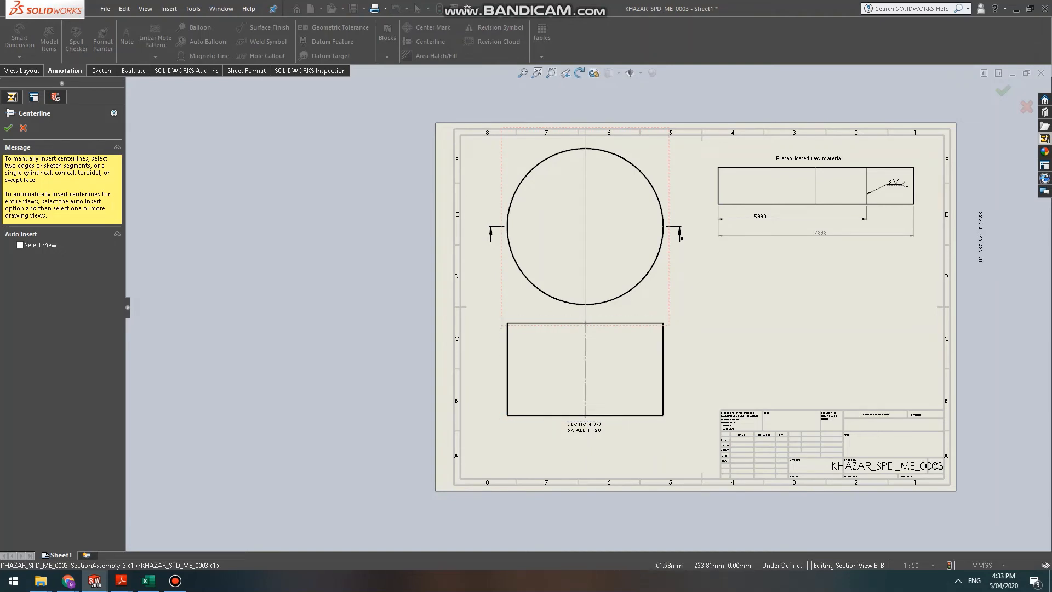
pyautogui.press('Escape')
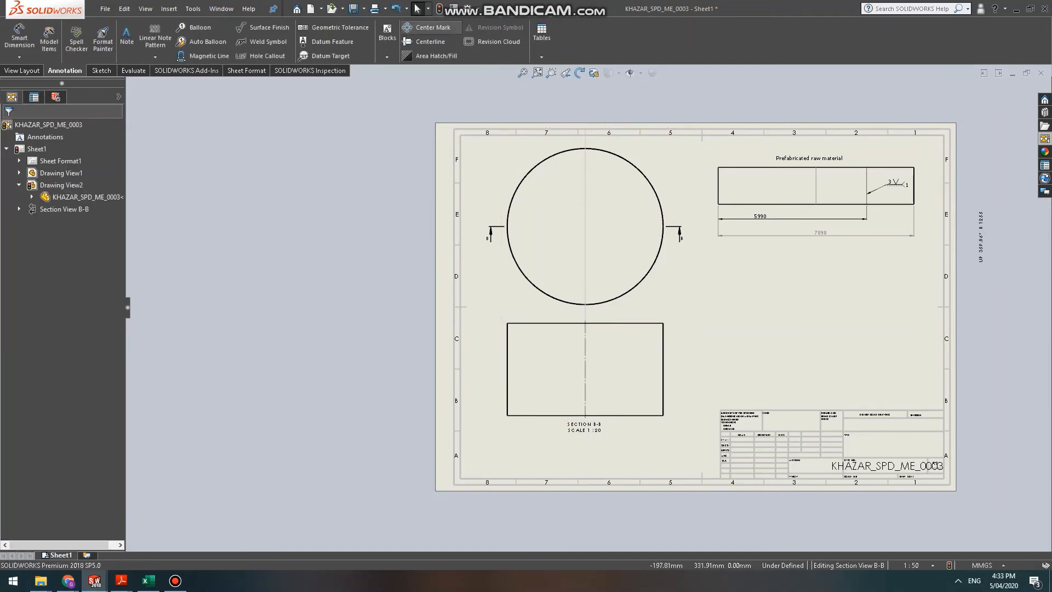
# Add a center mark to the outer circle of the circular view.
pyautogui.click(431, 27)
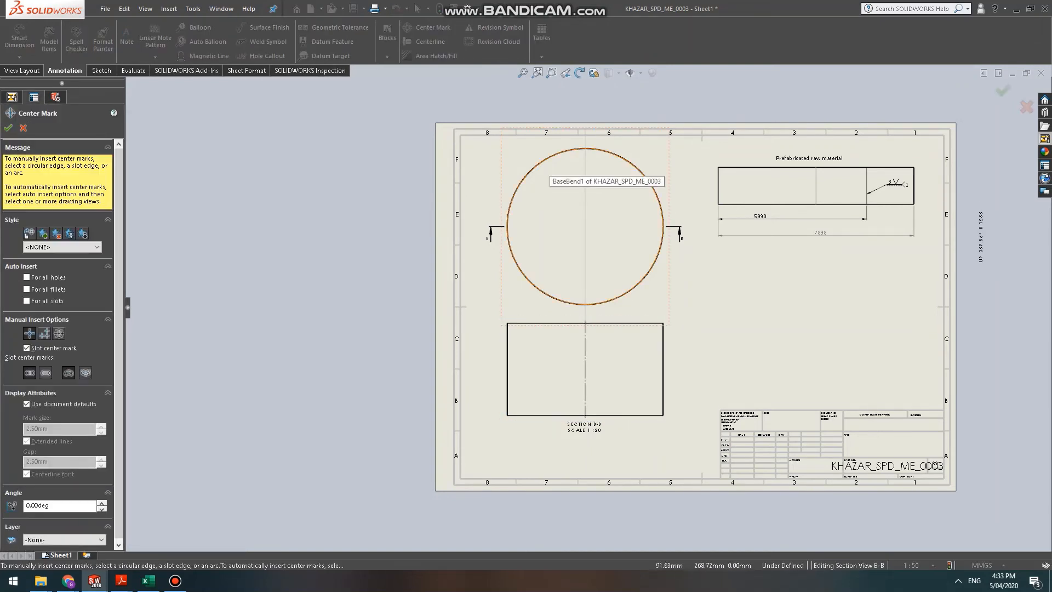
pyautogui.click(538, 166)
pyautogui.press('Escape')
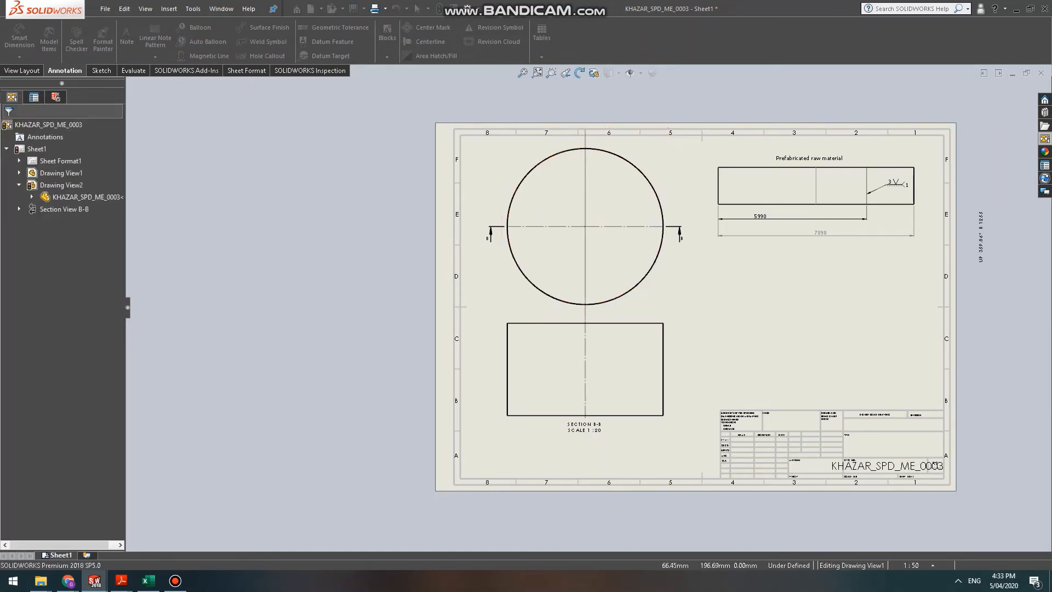
pyautogui.scroll(2, 404, 229)
pyautogui.scroll(-2, 404, 229)
pyautogui.scroll(-3, 404, 229)
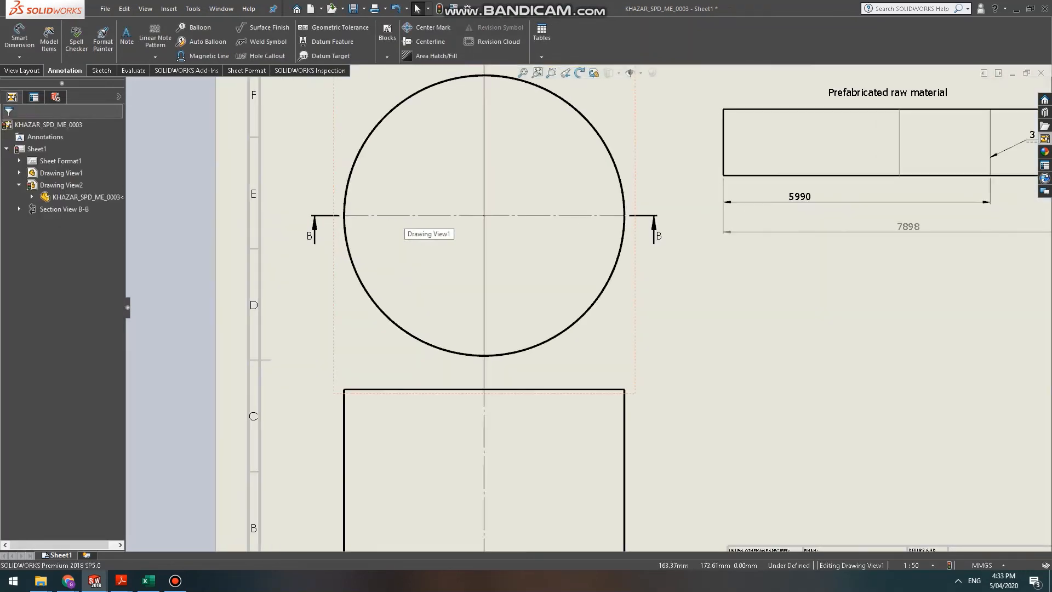
pyautogui.scroll(3, 493, 285)
pyautogui.scroll(-2, 603, 376)
pyautogui.press('f')
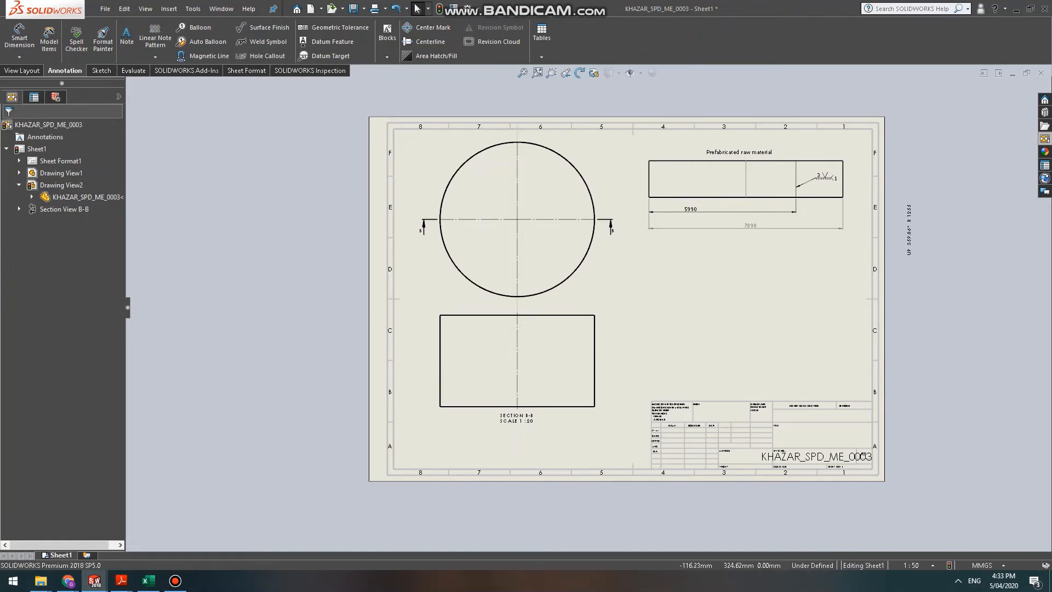
# Create a detail view with a circle of about 7.90 radius around the chamfered seam gap, placing it below the raw material view.
pyautogui.scroll(-10, 596, 217)
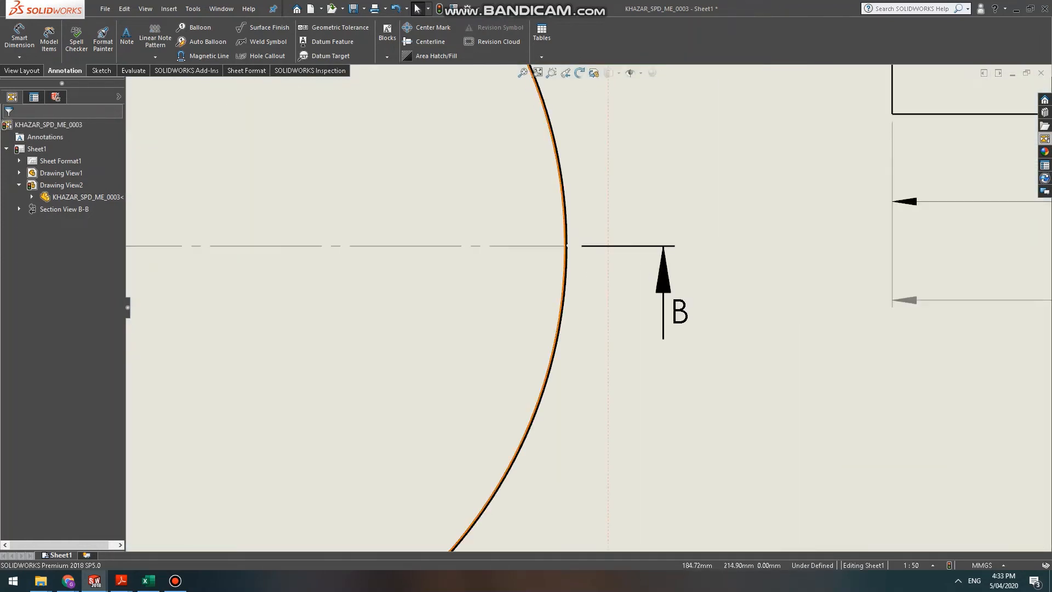
pyautogui.scroll(-5, 567, 274)
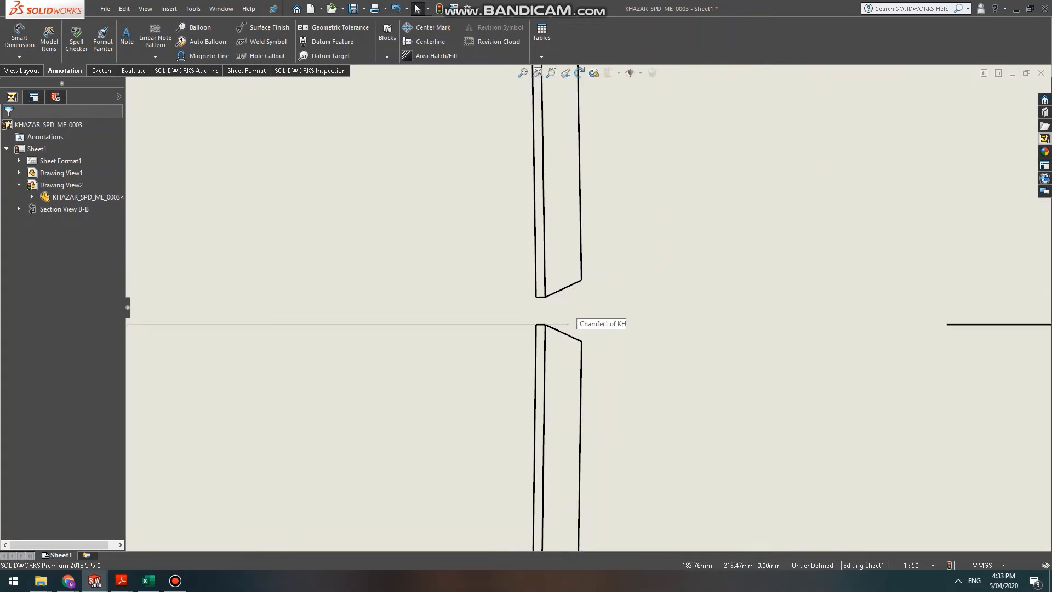
pyautogui.click(22, 70)
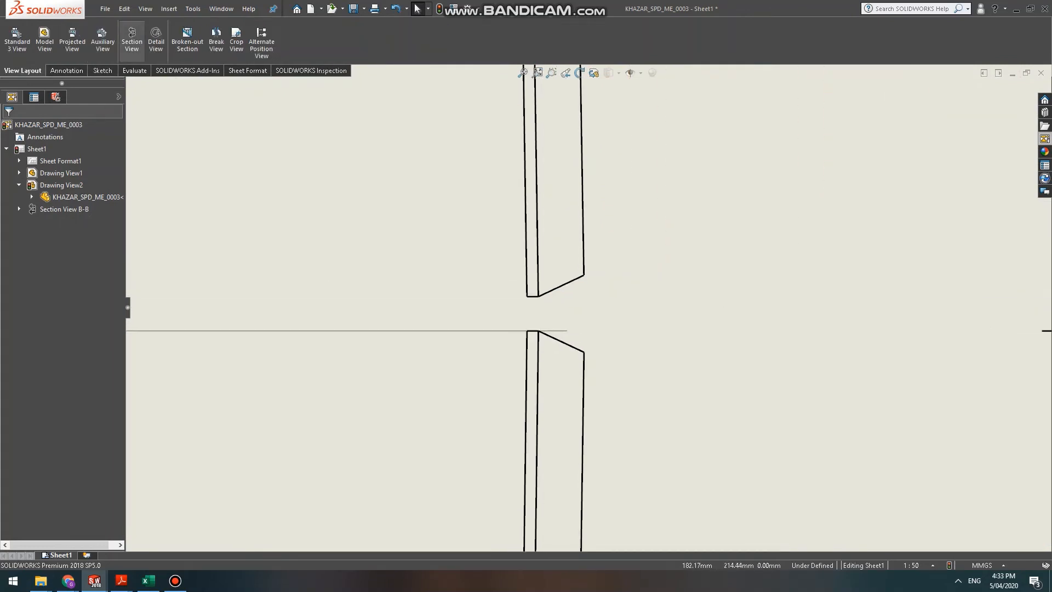
pyautogui.click(156, 40)
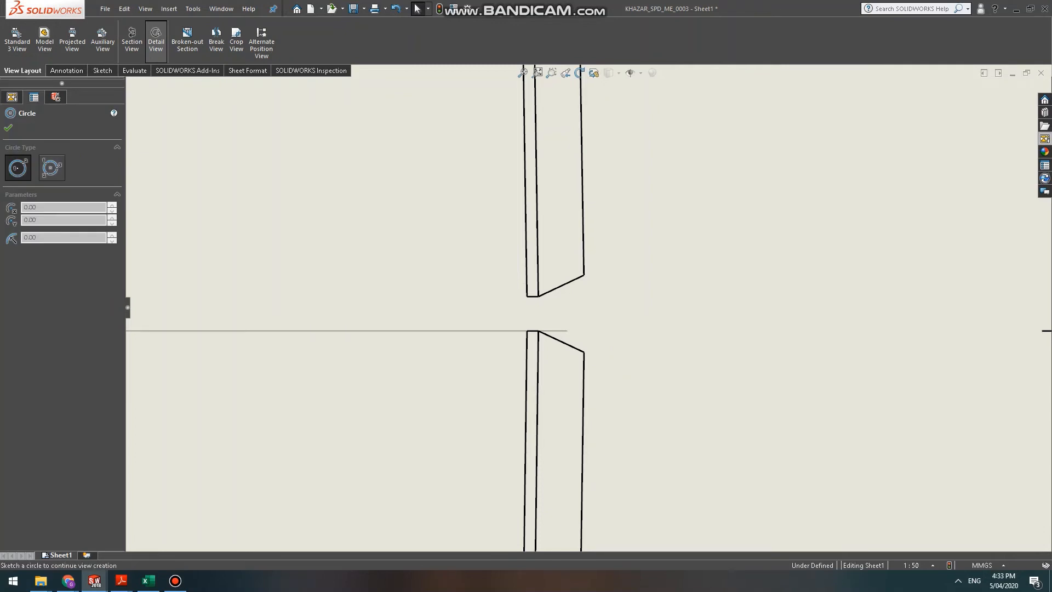
pyautogui.click(539, 313)
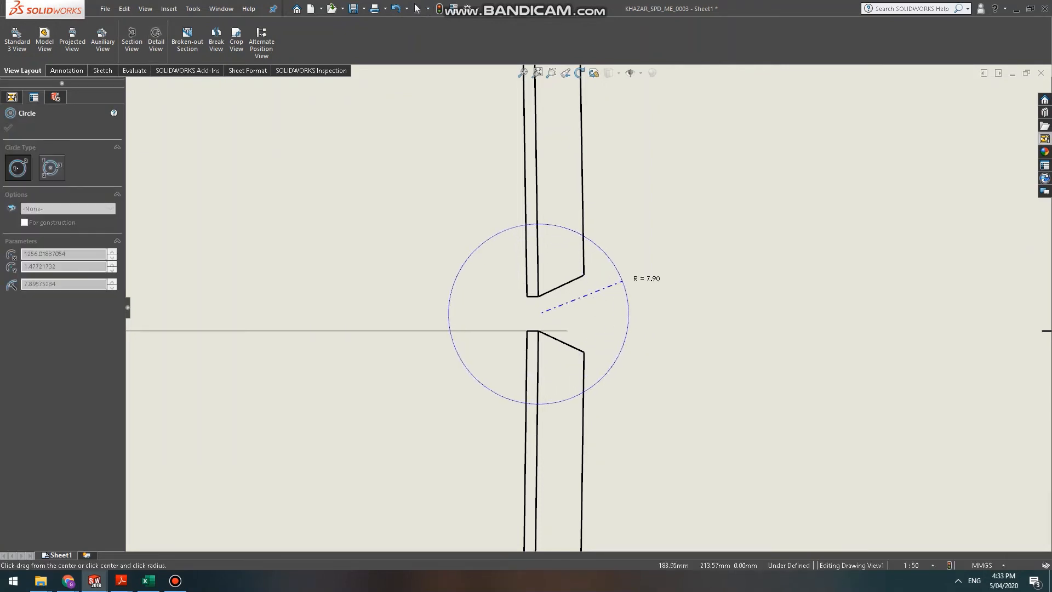
pyautogui.click(621, 281)
pyautogui.scroll(10, 585, 308)
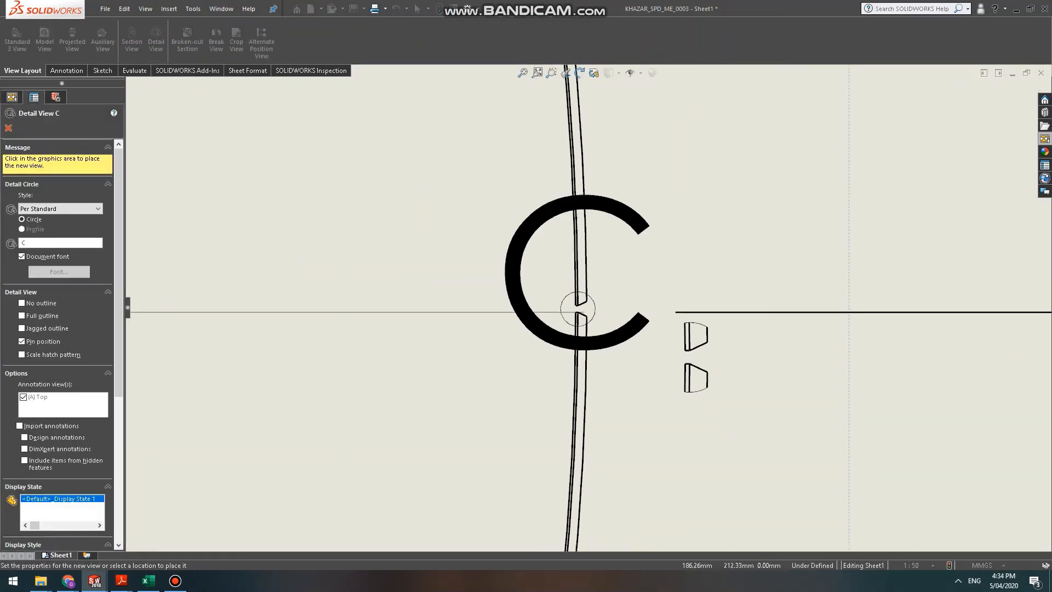
pyautogui.scroll(6, 585, 307)
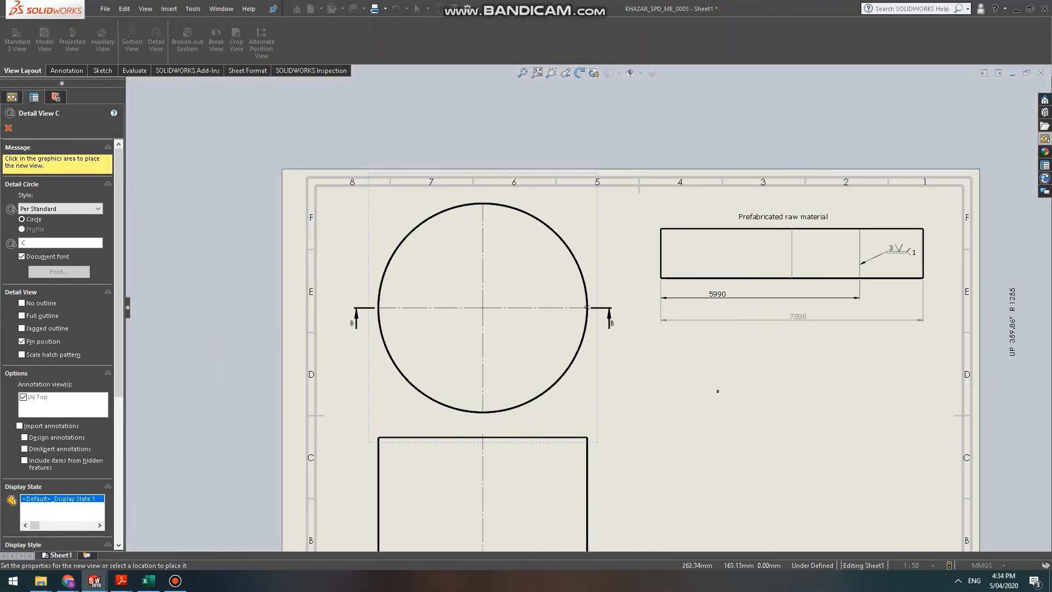
pyautogui.click(706, 385)
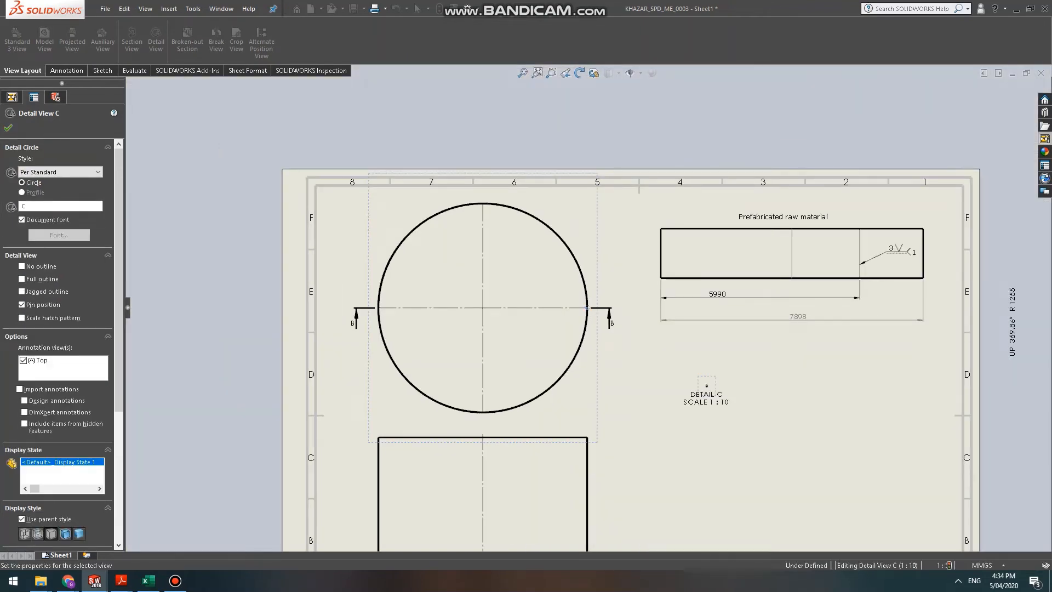
# Set the custom scale of detail view C to 1:1.
pyautogui.scroll(-5, 653, 369)
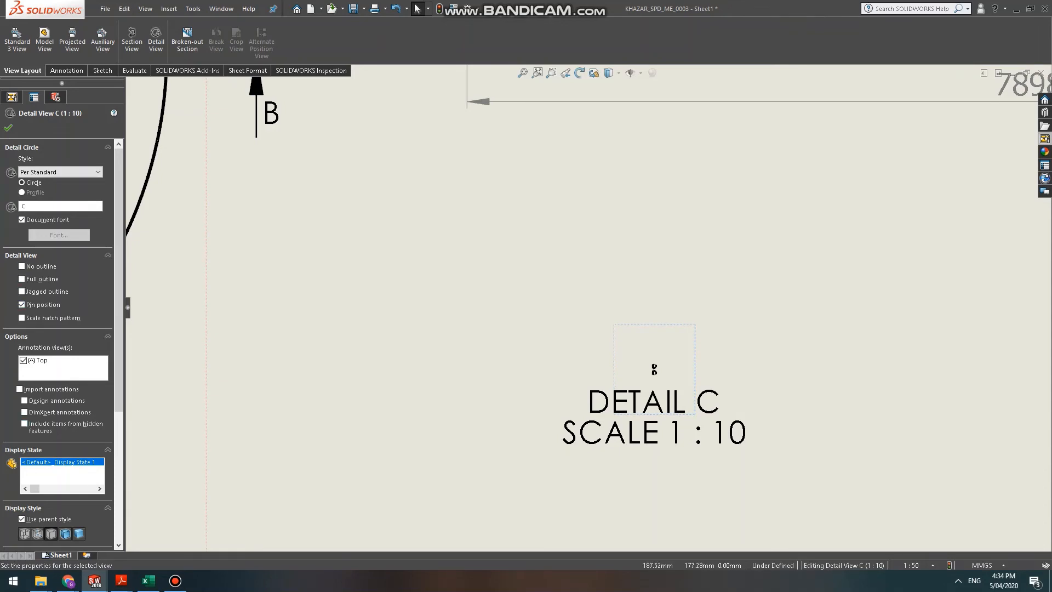
pyautogui.scroll(-3, 60, 329)
pyautogui.click(61, 396)
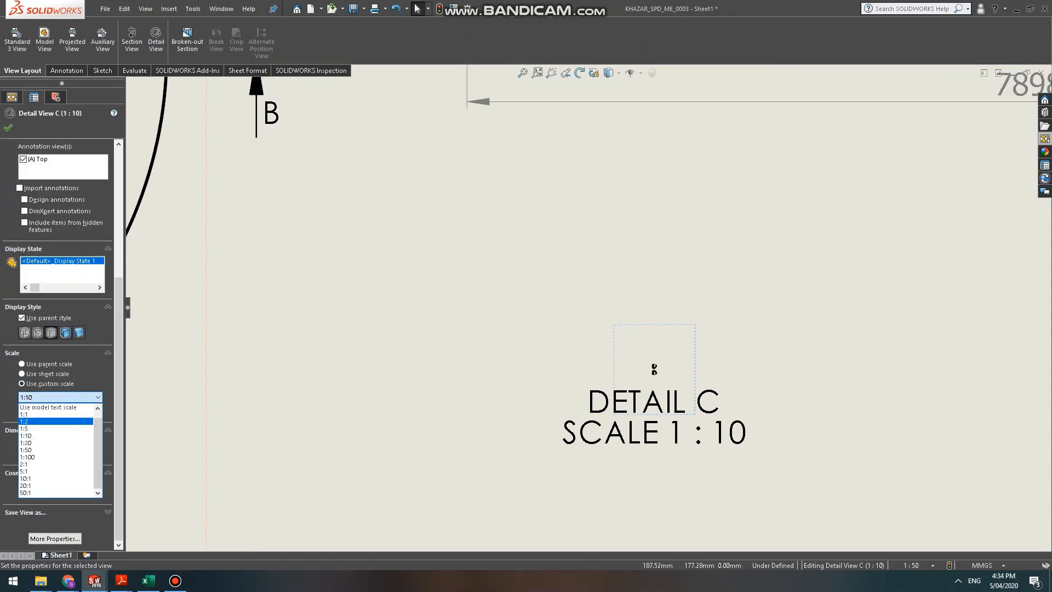
pyautogui.click(24, 414)
pyautogui.press('f')
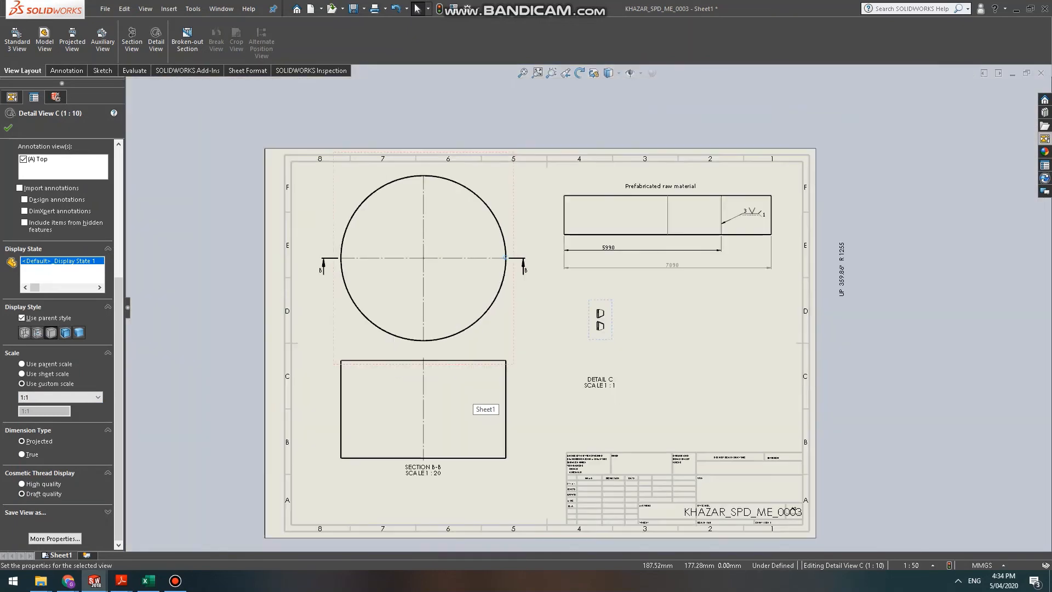
# Give detail view C a user-defined scale of 2:1.
pyautogui.scroll(-5, 603, 324)
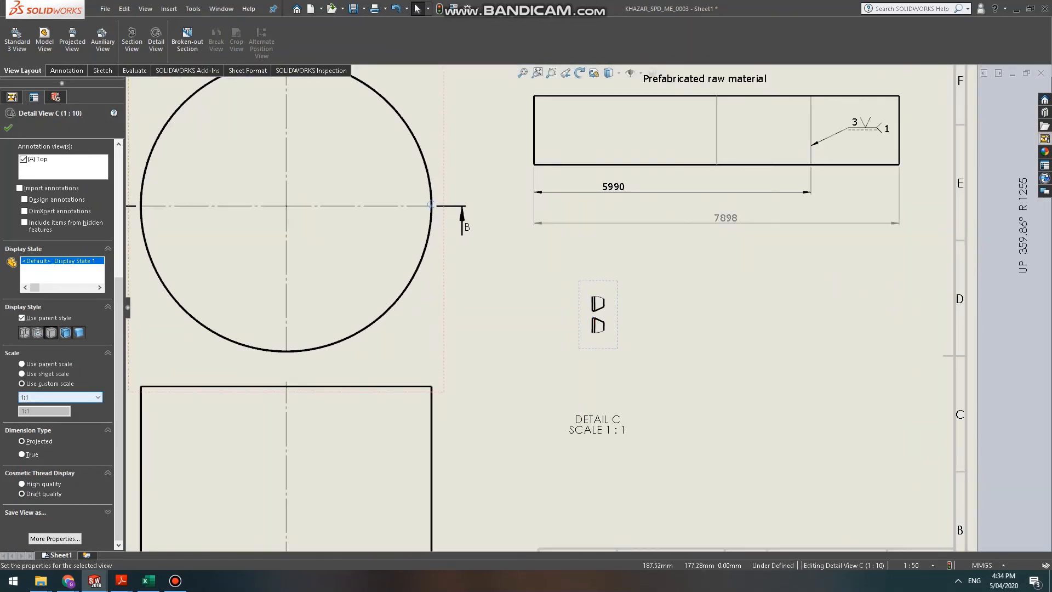
pyautogui.click(60, 396)
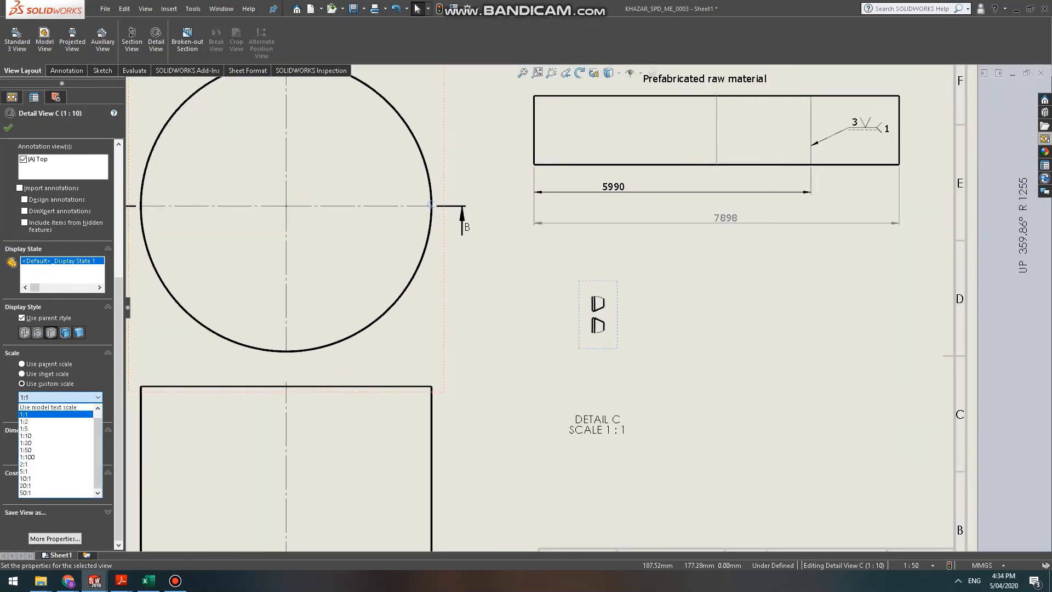
pyautogui.scroll(1, 55, 407)
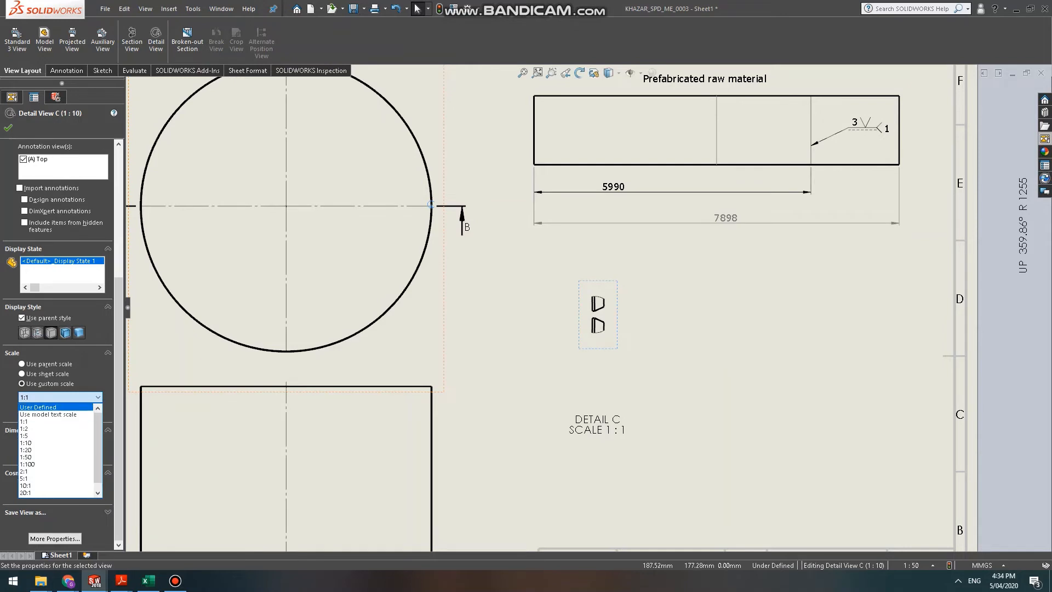
pyautogui.click(55, 407)
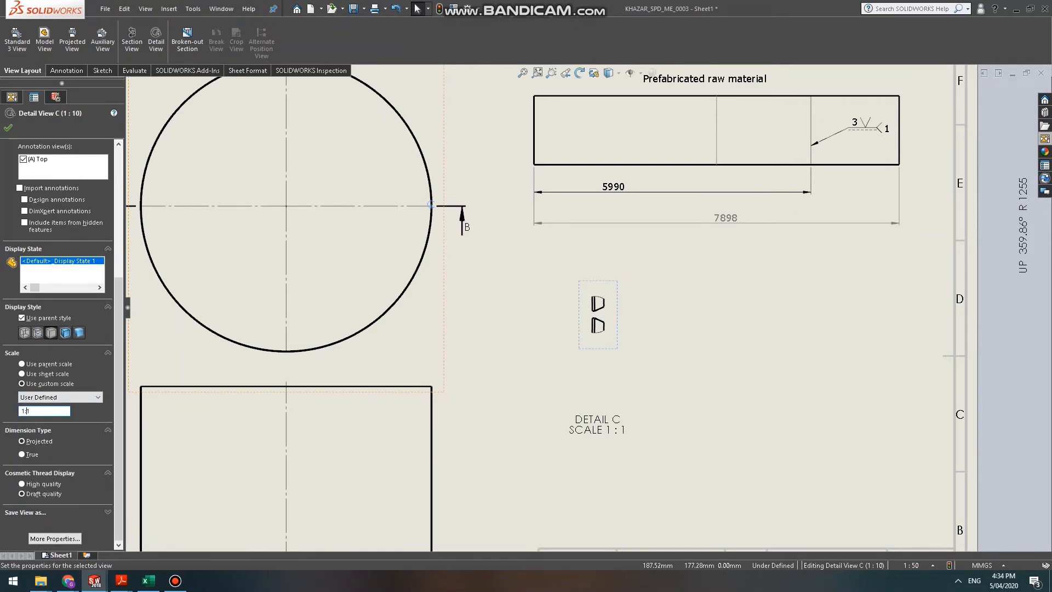
pyautogui.write('2')
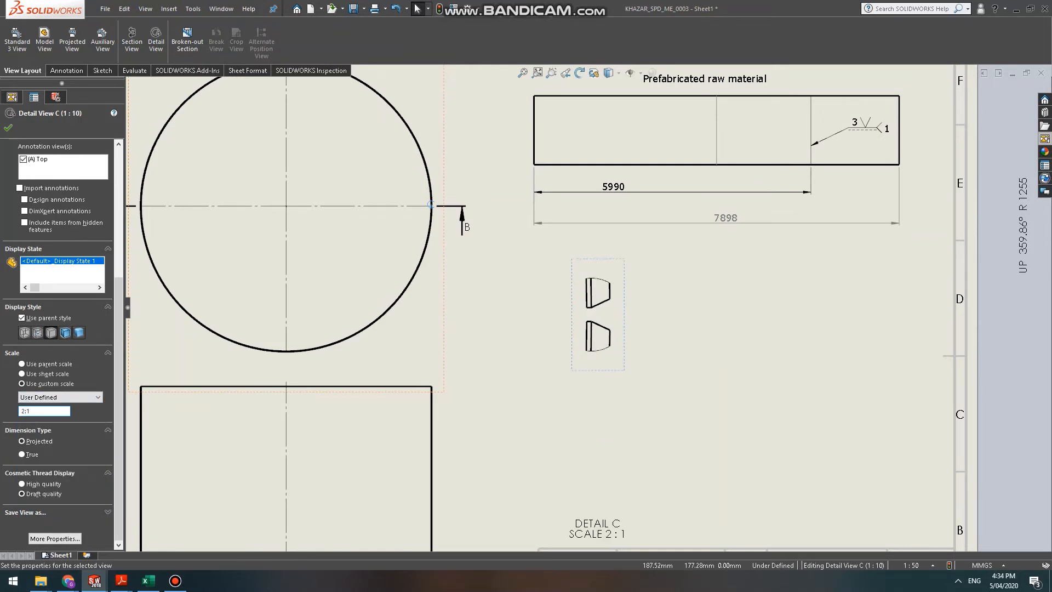
pyautogui.write('f')
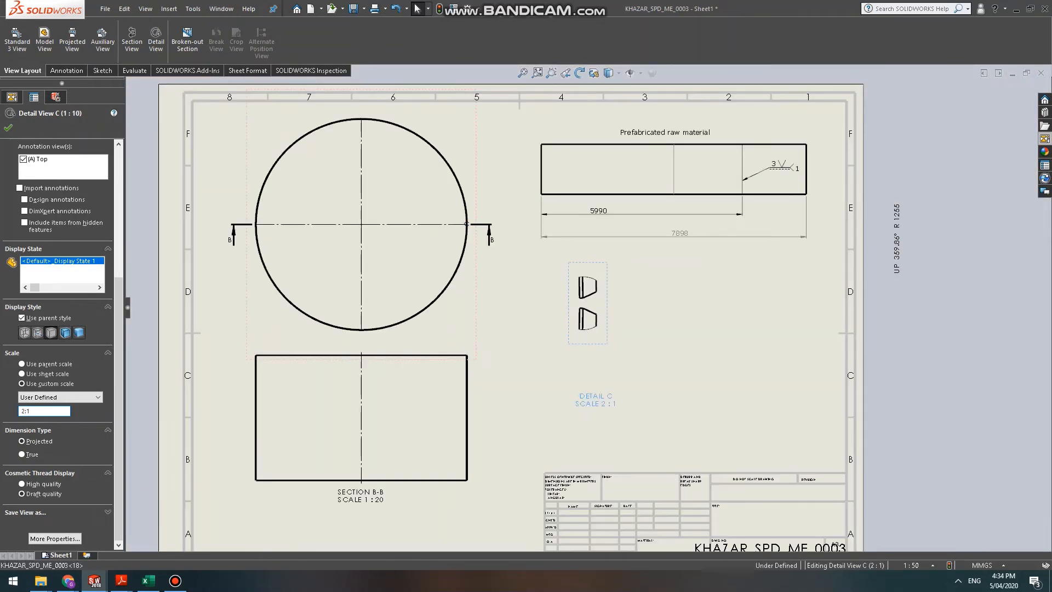
# Move the label of detail C close beneath its view and shift the detail view slightly lower on the sheet.
pyautogui.click(591, 359)
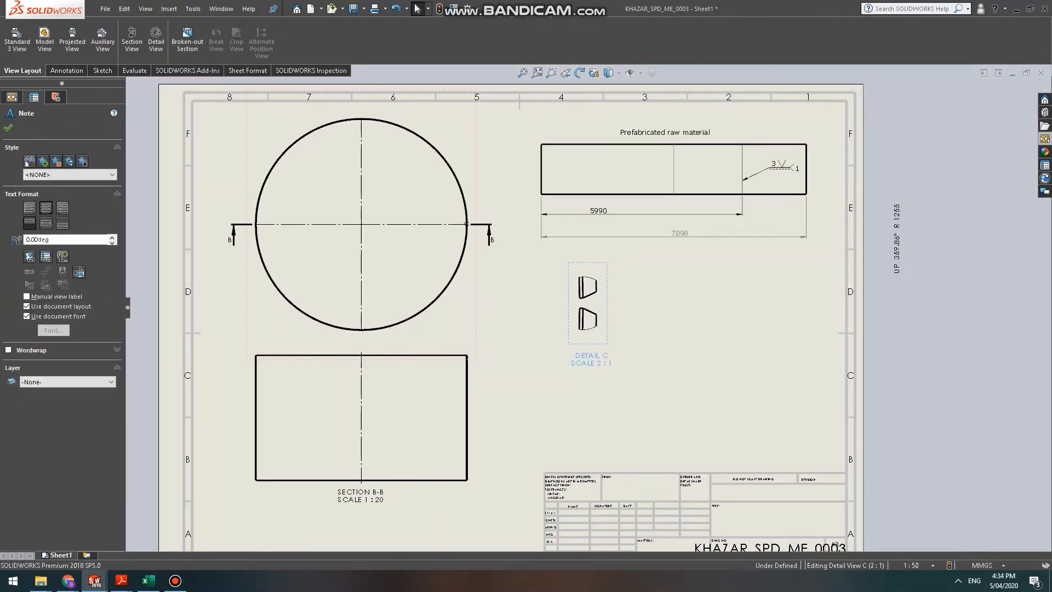
pyautogui.moveTo(607, 324); pyautogui.dragTo(594, 354)
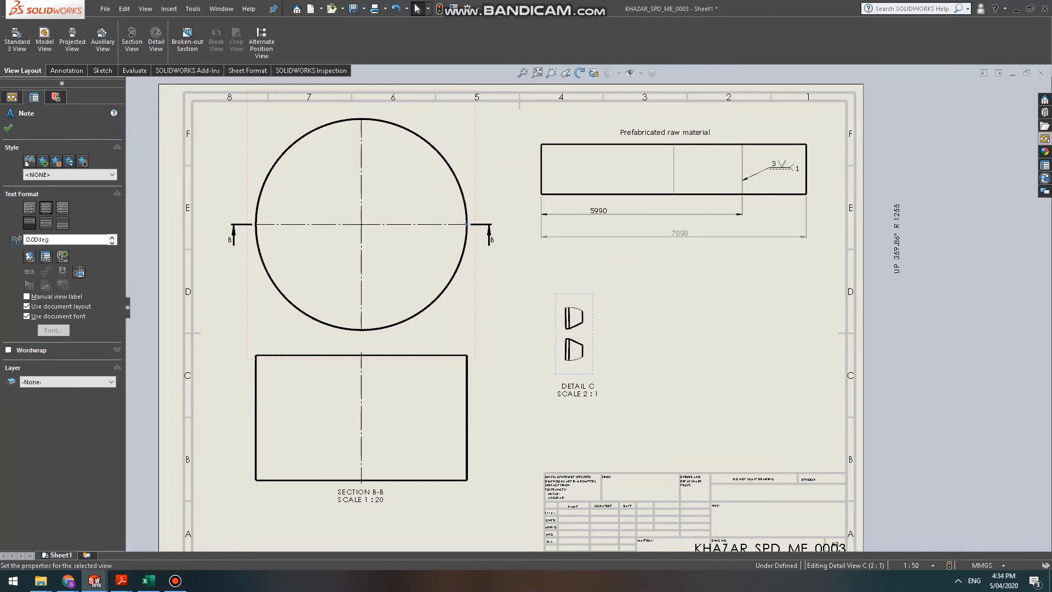
pyautogui.press('Escape')
# Sketch a centerpoint arc of about 4.48 radius between the outer corners of the two chamfers in detail C.
pyautogui.scroll(-8, 570, 350)
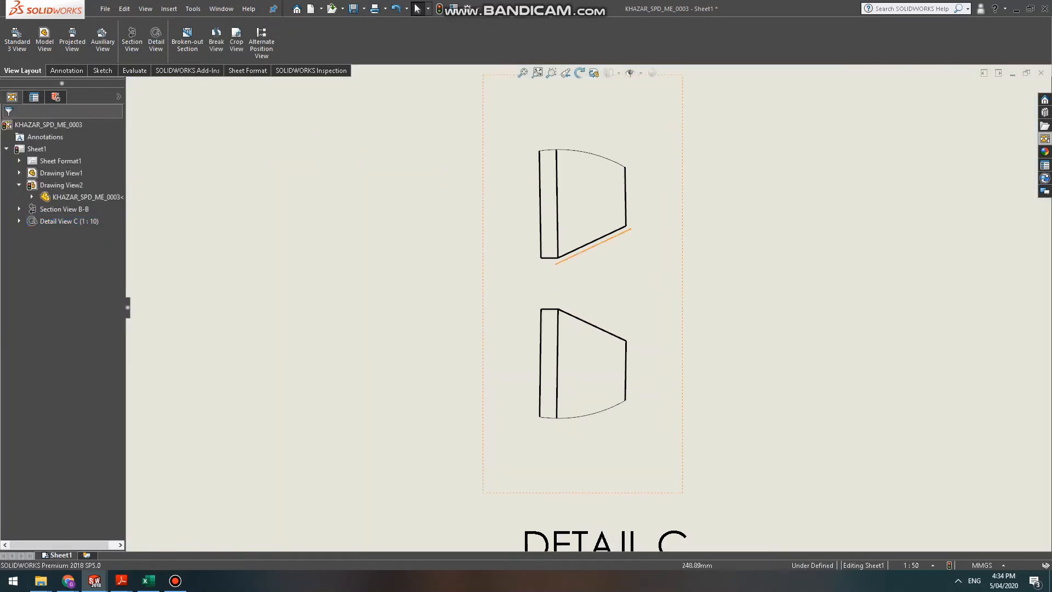
pyautogui.scroll(-1, 588, 232)
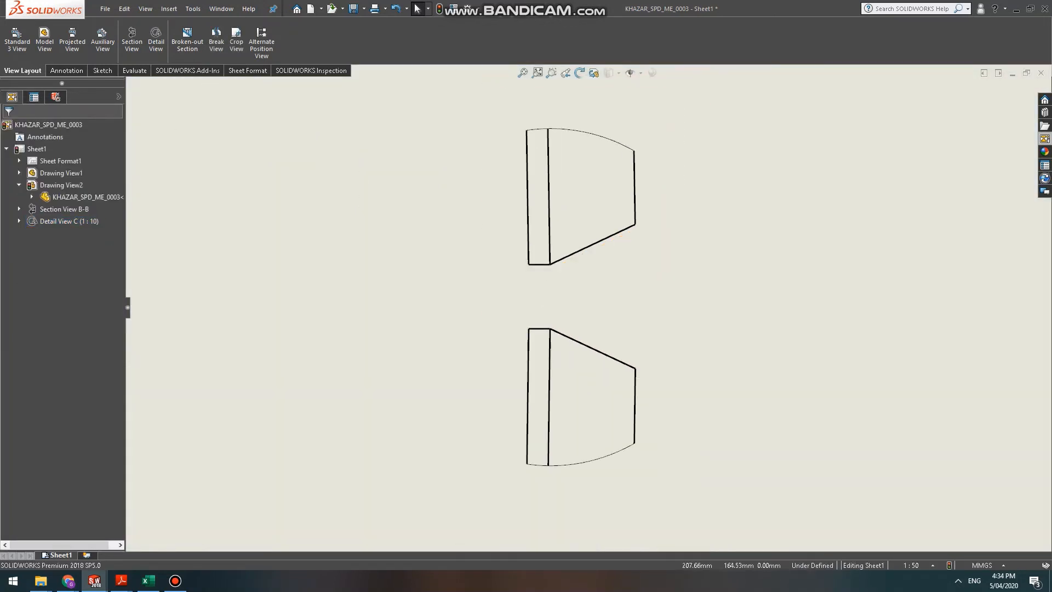
pyautogui.click(65, 71)
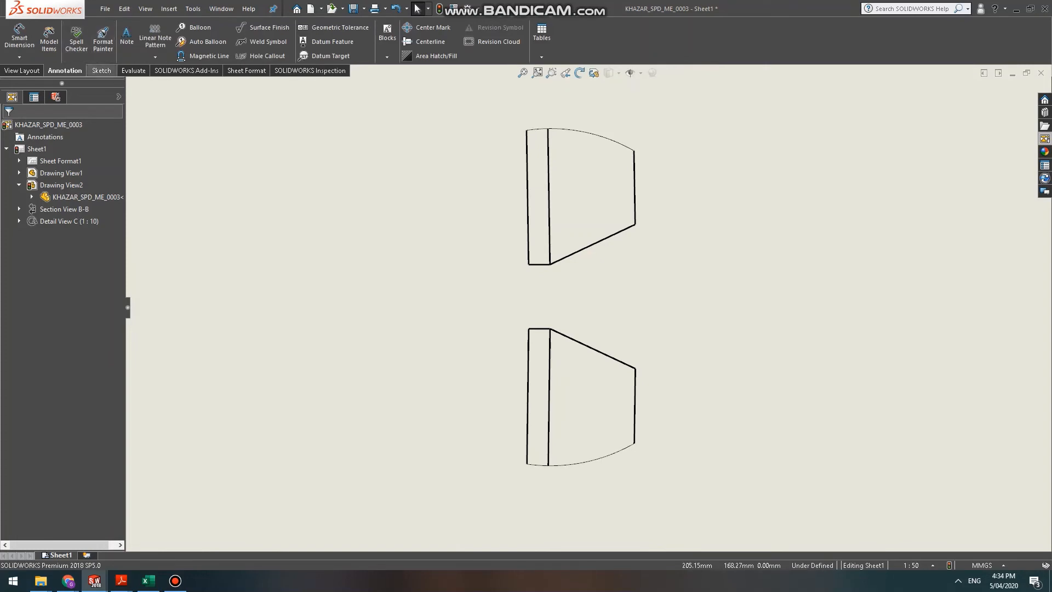
pyautogui.click(101, 70)
pyautogui.click(68, 27)
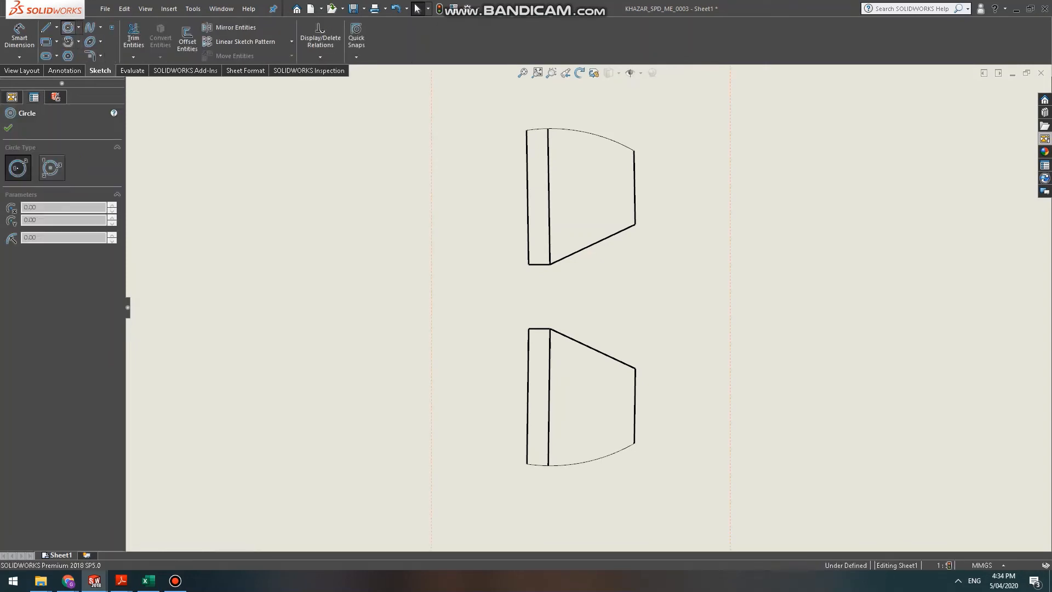
pyautogui.click(68, 41)
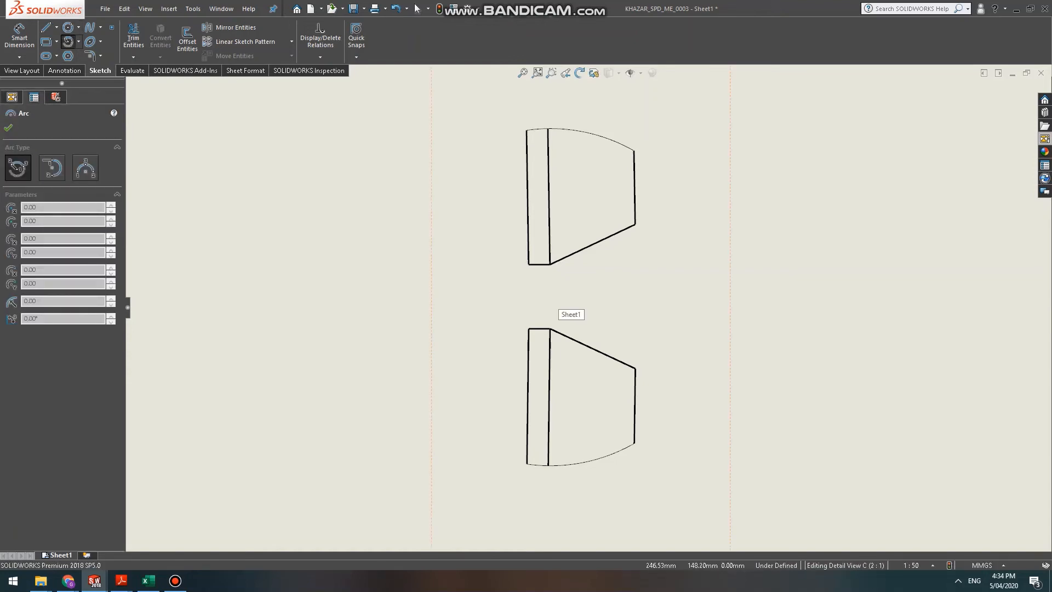
pyautogui.click(574, 295)
pyautogui.click(636, 225)
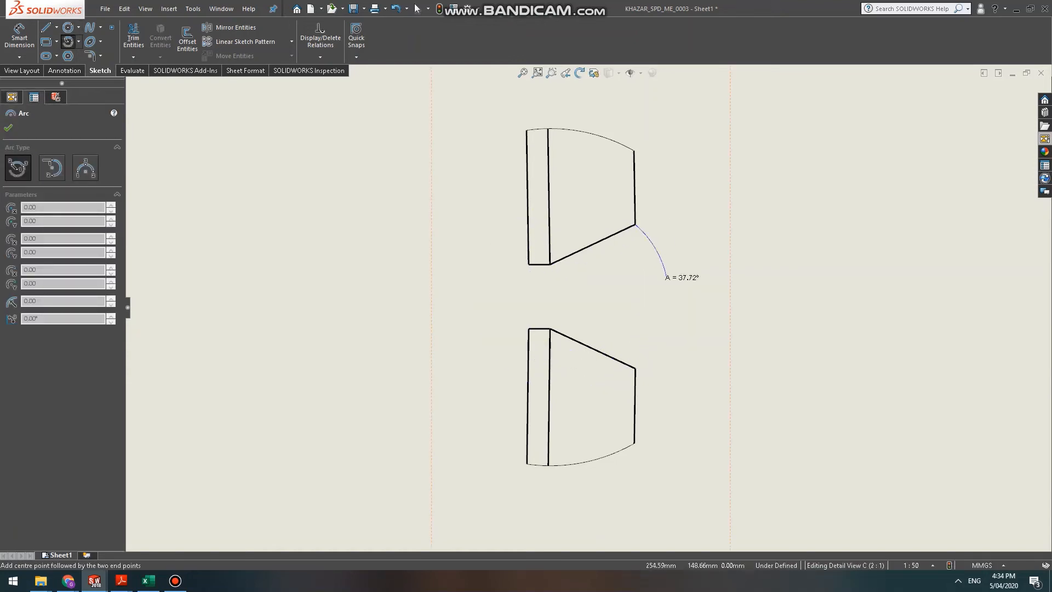
pyautogui.click(635, 368)
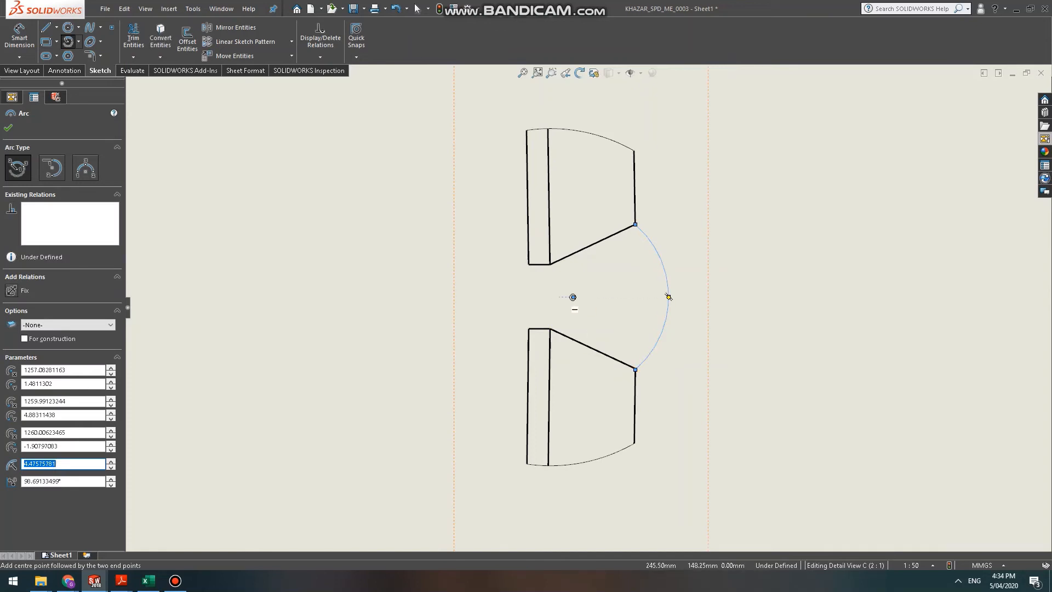
# Sketch a second centerpoint arc of about 4.70 radius joining the inner corners of the root gap in detail C.
pyautogui.click(621, 296)
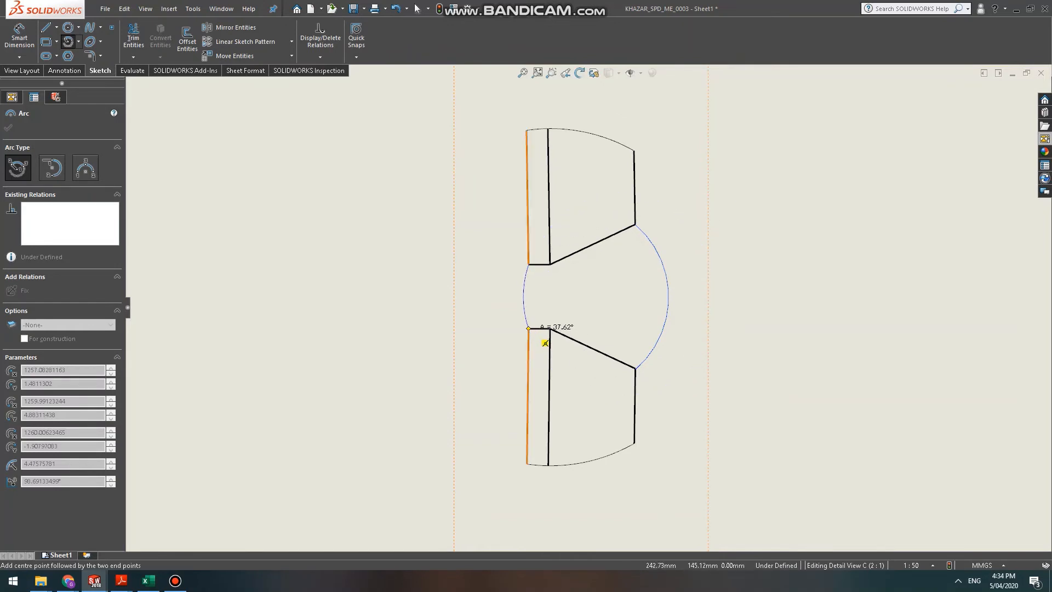
pyautogui.click(528, 329)
pyautogui.scroll(3, 526, 297)
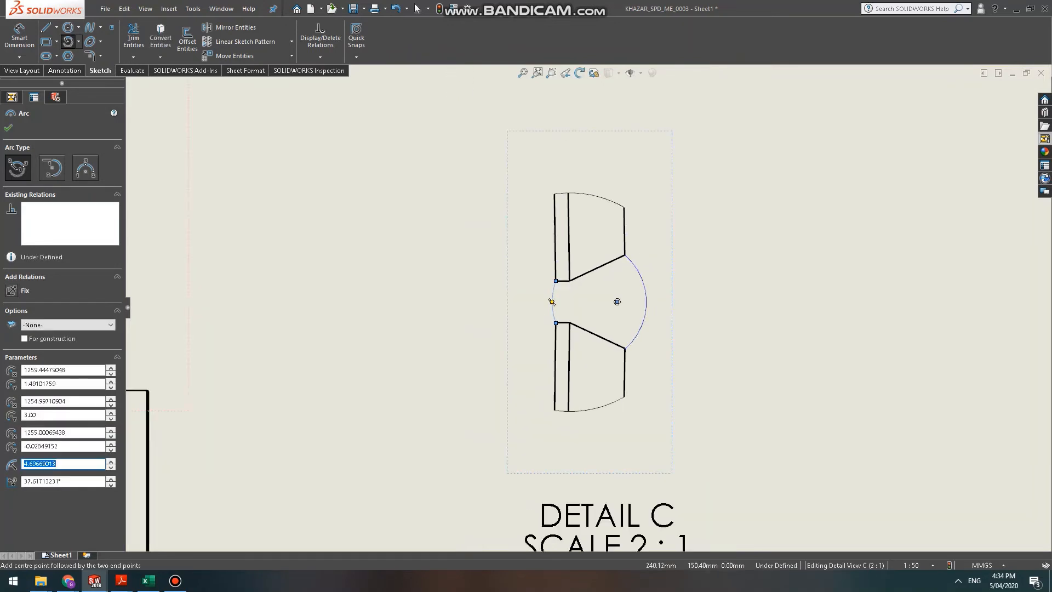
pyautogui.press('Escape')
# Dimension the angle between the upper chamfer and its root face in detail C, with no decimal places.
pyautogui.scroll(-3, 574, 281)
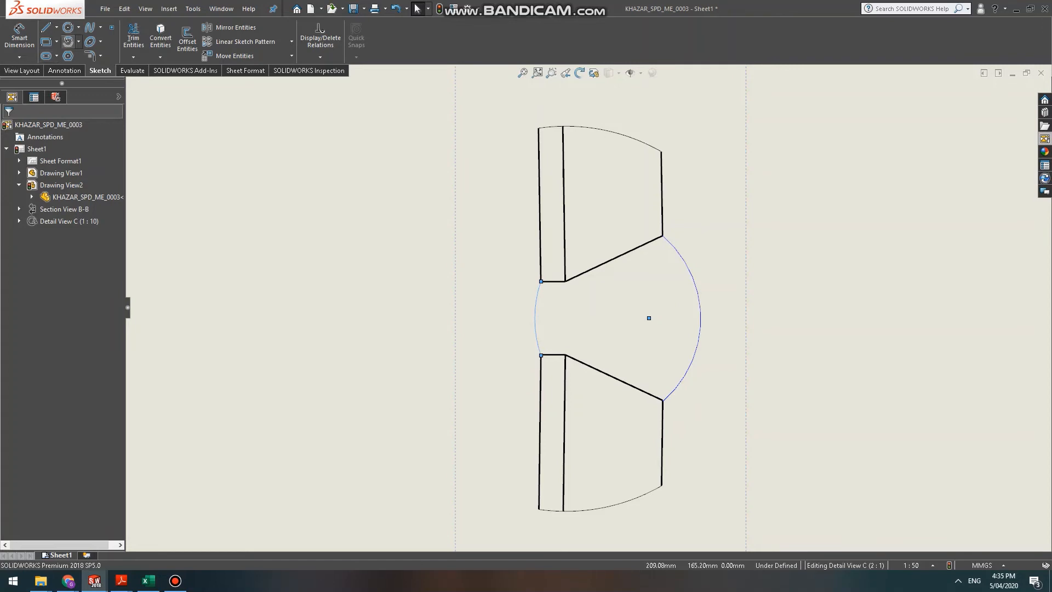
pyautogui.click(19, 36)
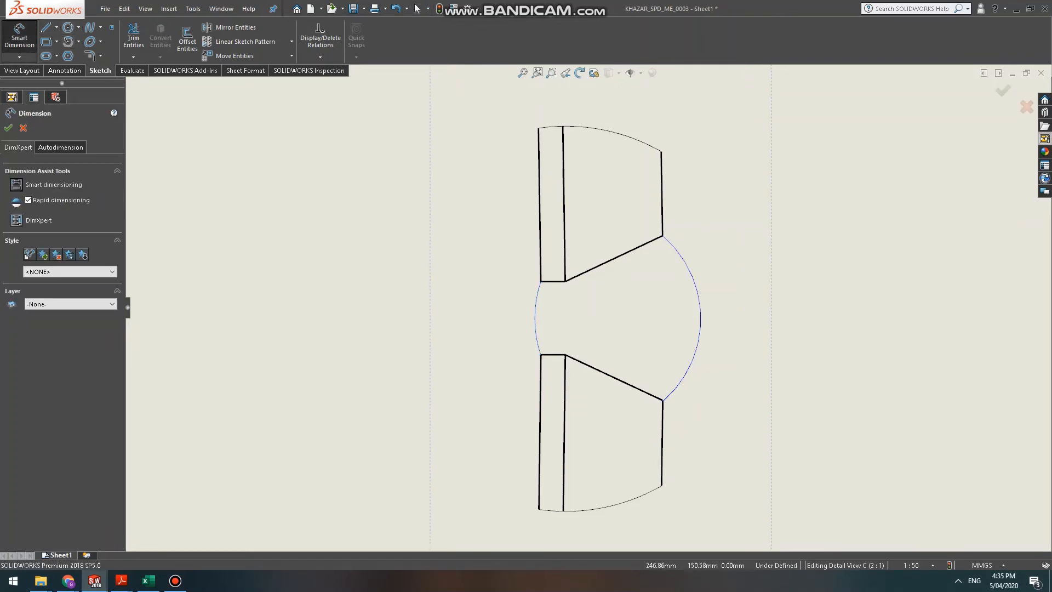
pyautogui.click(614, 265)
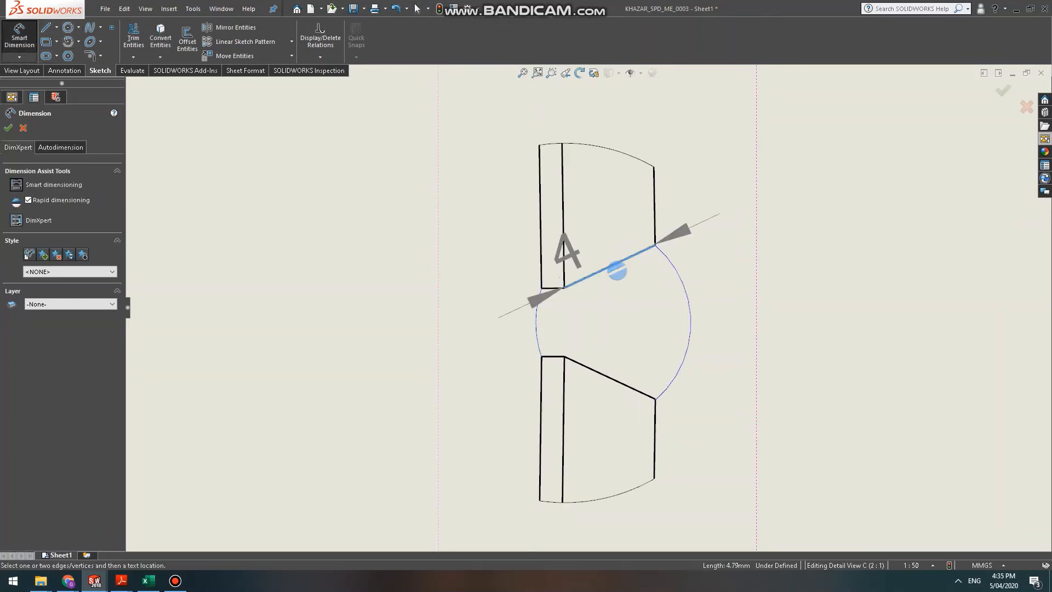
pyautogui.click(552, 287)
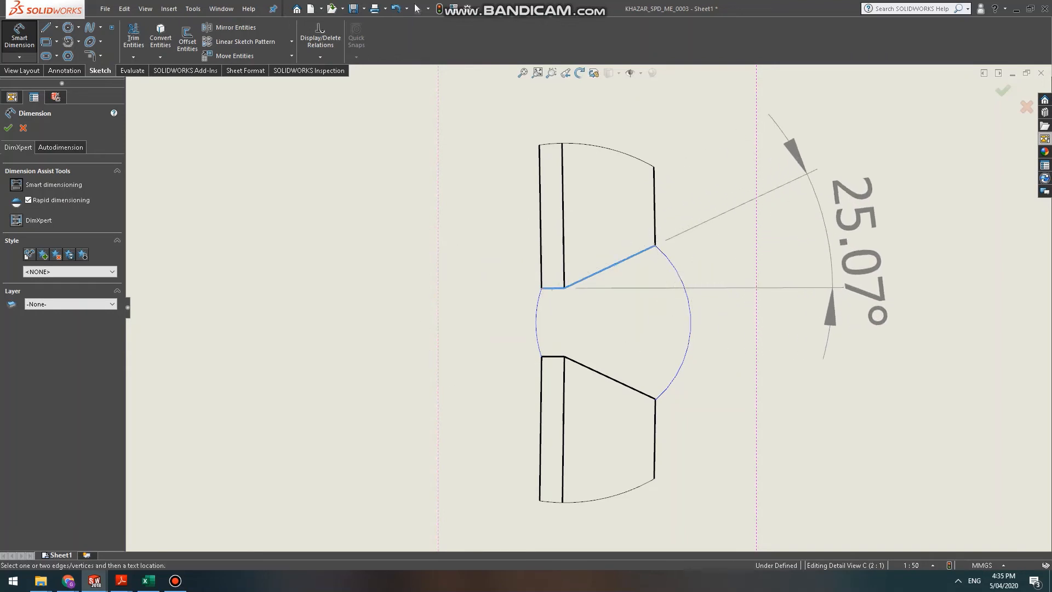
pyautogui.click(876, 230)
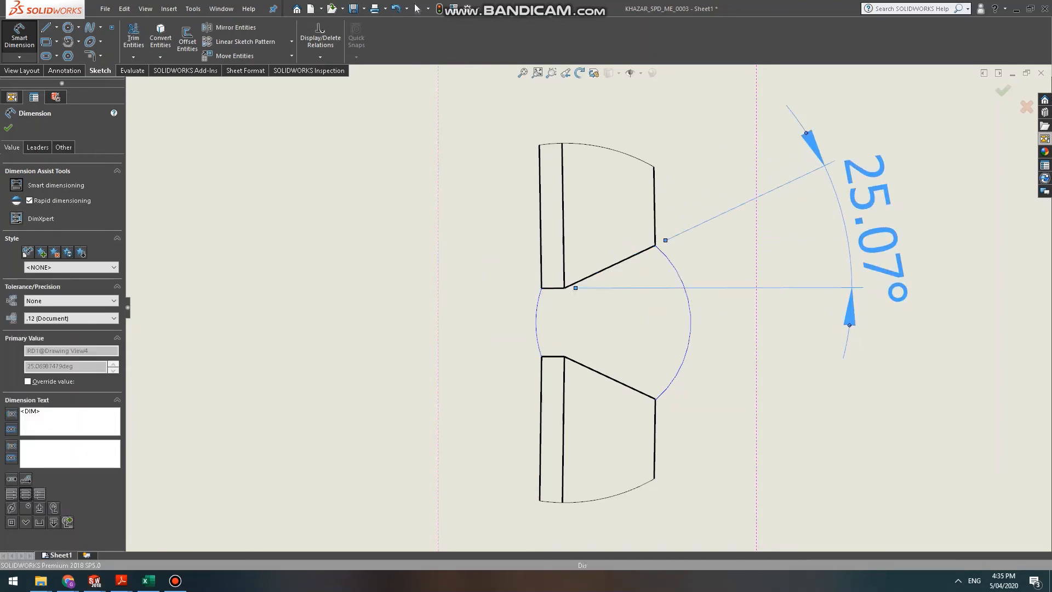
pyautogui.click(113, 318)
pyautogui.click(33, 328)
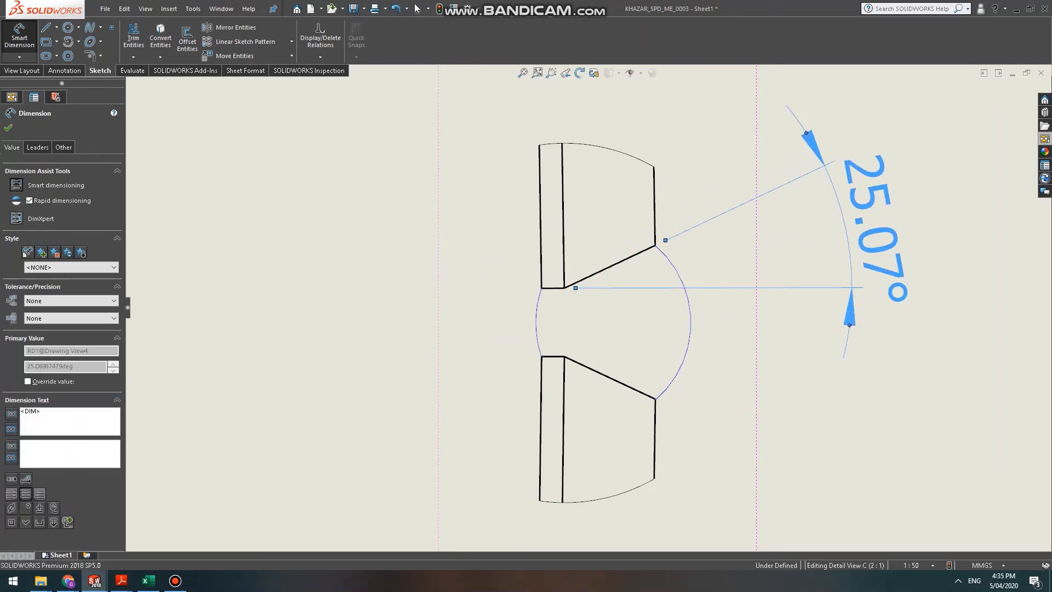
# Dimension the lower chamfer's angle to its root face in detail C, with no decimal places.
pyautogui.click(576, 364)
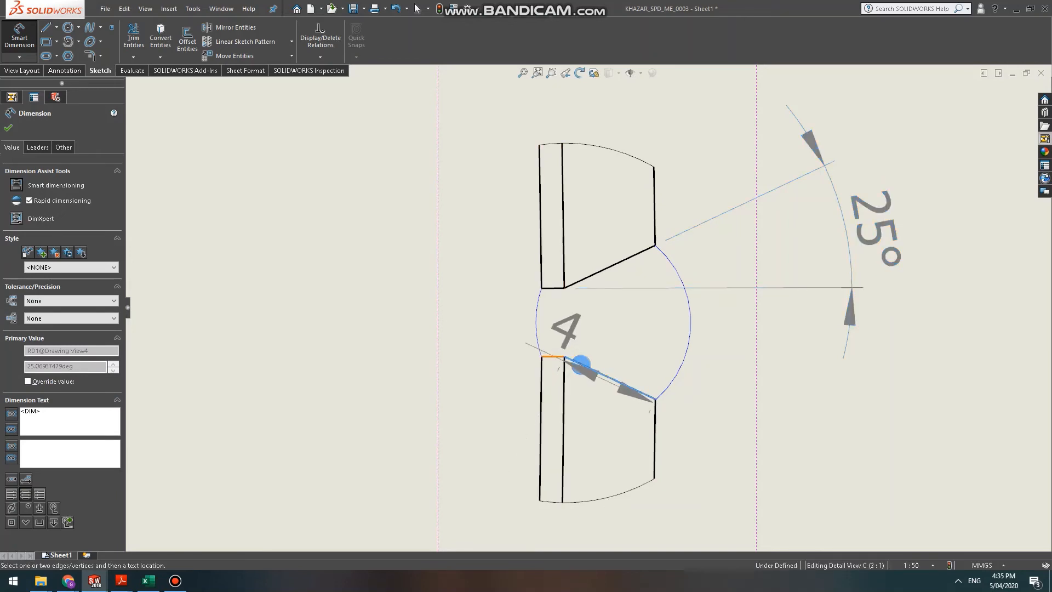
pyautogui.click(554, 356)
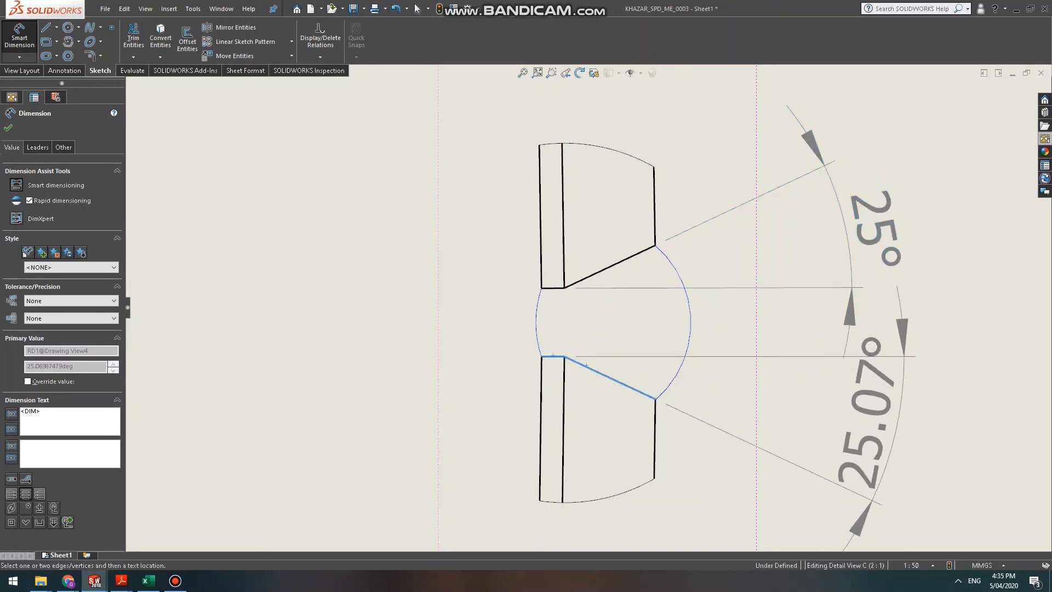
pyautogui.click(890, 421)
pyautogui.click(891, 422)
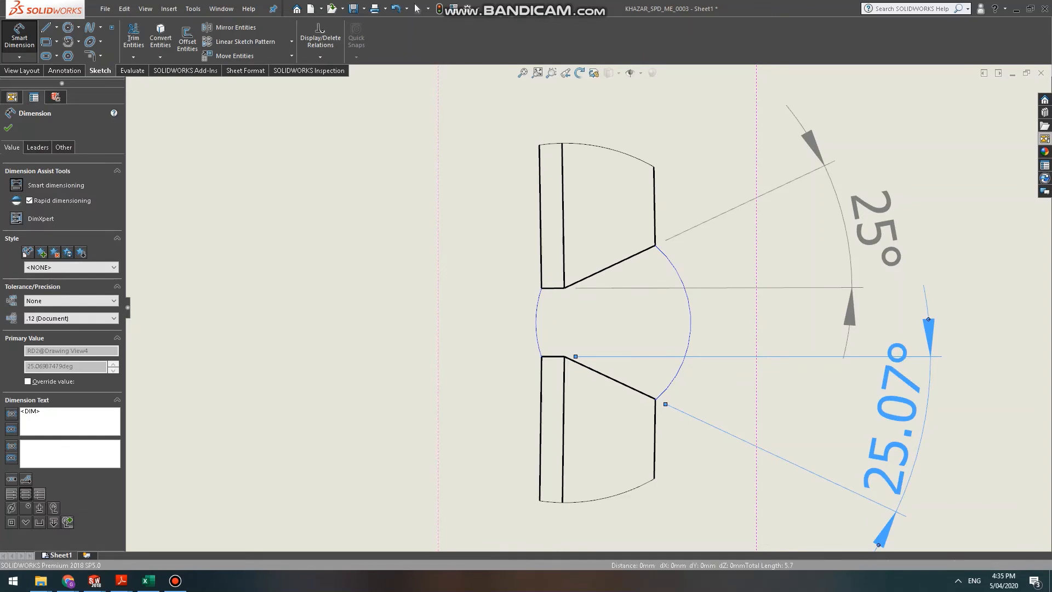
pyautogui.click(71, 318)
pyautogui.click(33, 328)
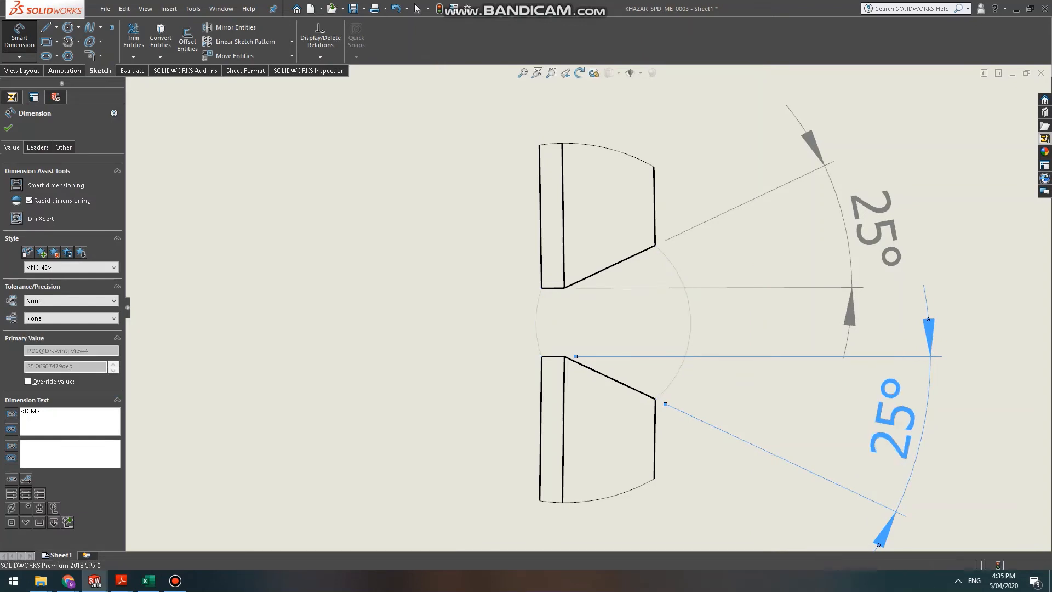
# Dimension the horizontal width of the lower chamfer in detail C and place the dimension beneath the view geometry.
pyautogui.scroll(-1, 586, 307)
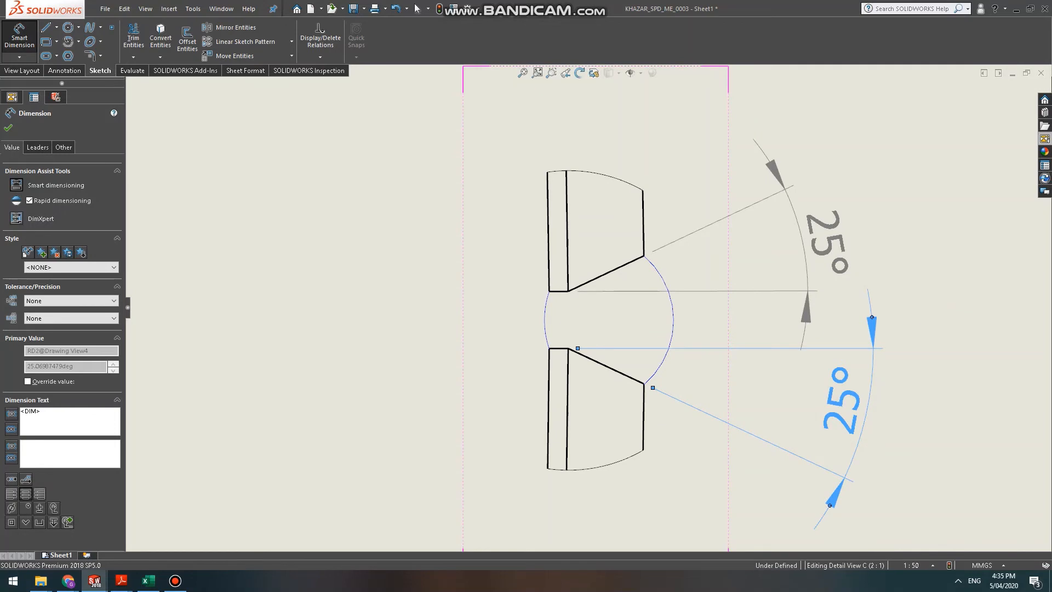
pyautogui.click(611, 361)
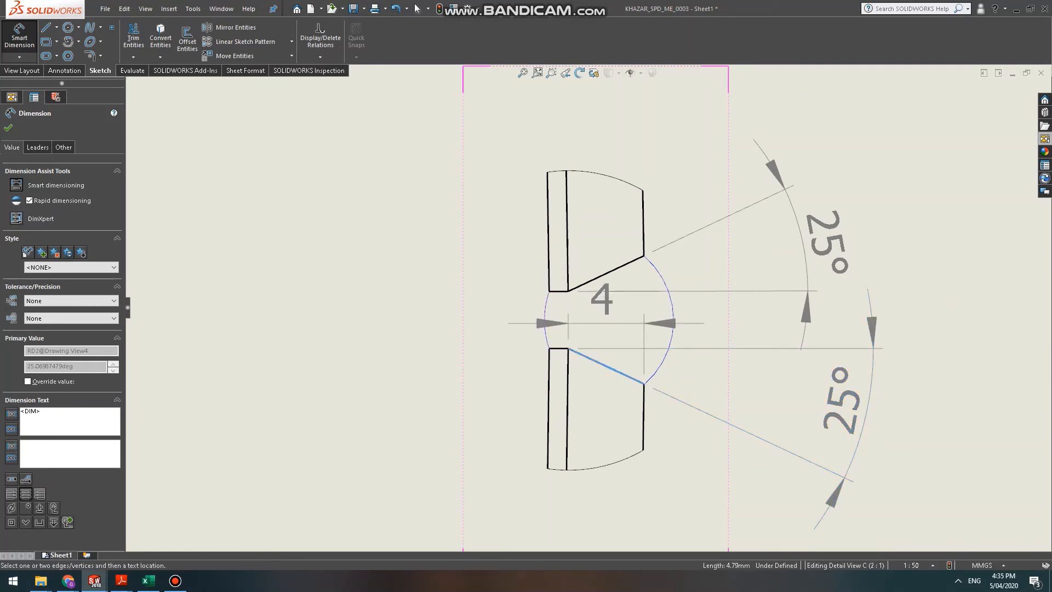
pyautogui.click(604, 304)
pyautogui.click(604, 301)
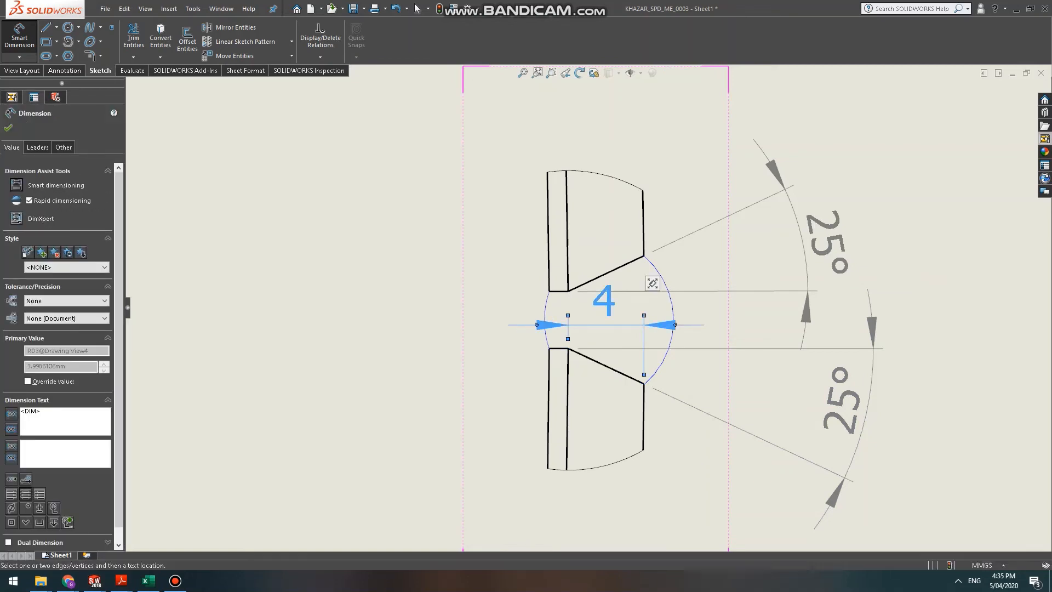
pyautogui.moveTo(604, 302); pyautogui.dragTo(688, 499)
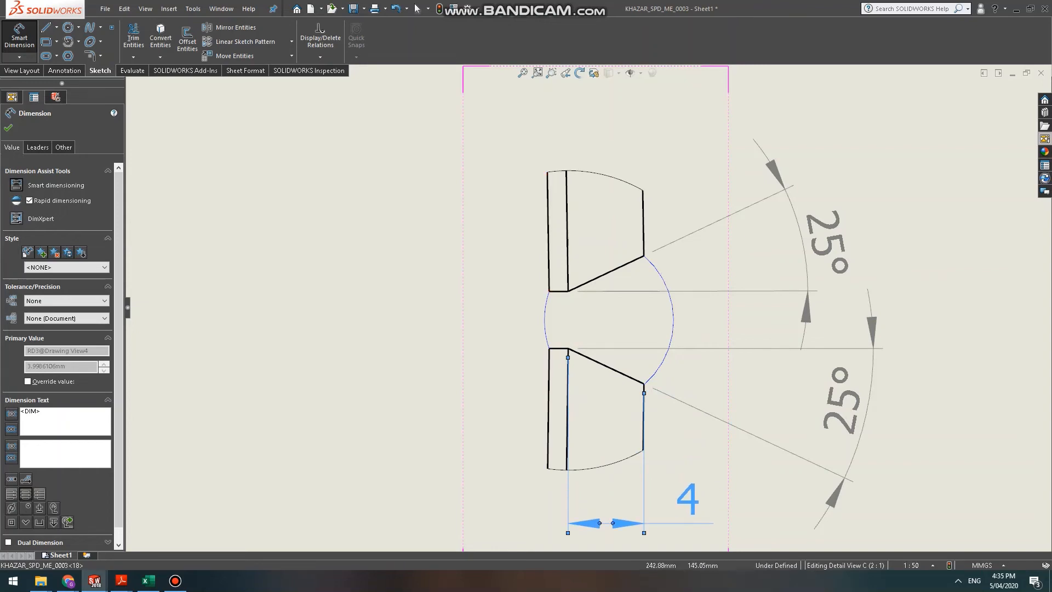
# Dimension the lower plate's full thickness beneath detail C, set it to 5 mm and move its text outside the extension lines.
pyautogui.click(549, 348)
pyautogui.click(643, 384)
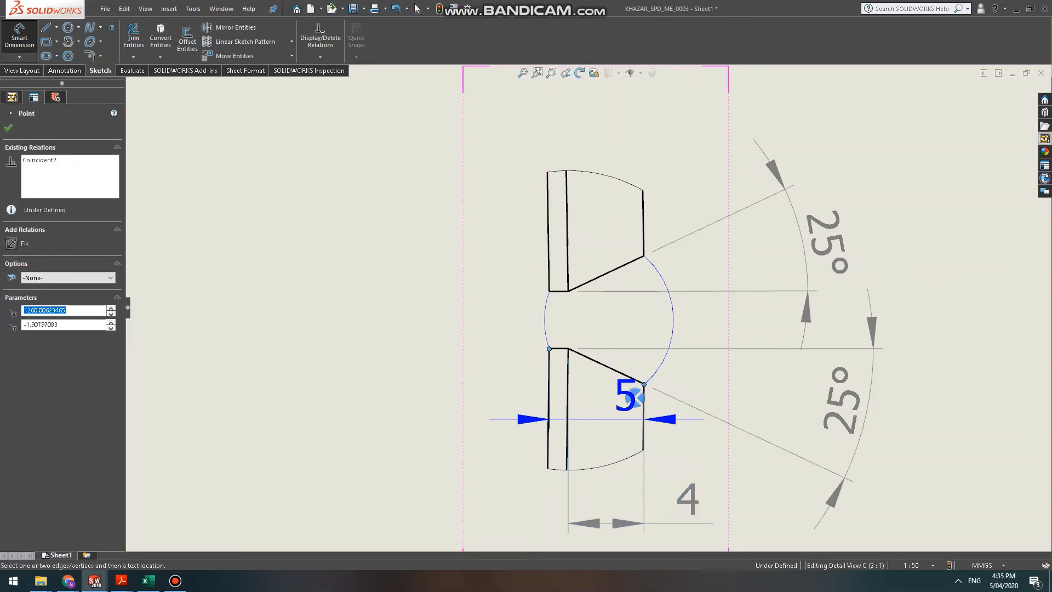
pyautogui.scroll(4, 624, 400)
pyautogui.scroll(-3, 614, 471)
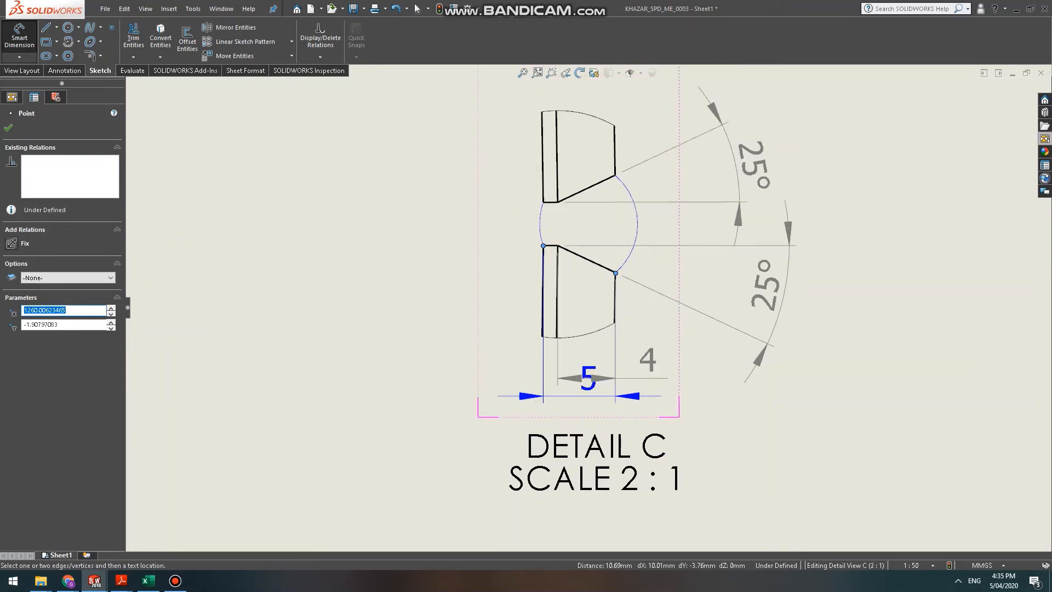
pyautogui.click(583, 388)
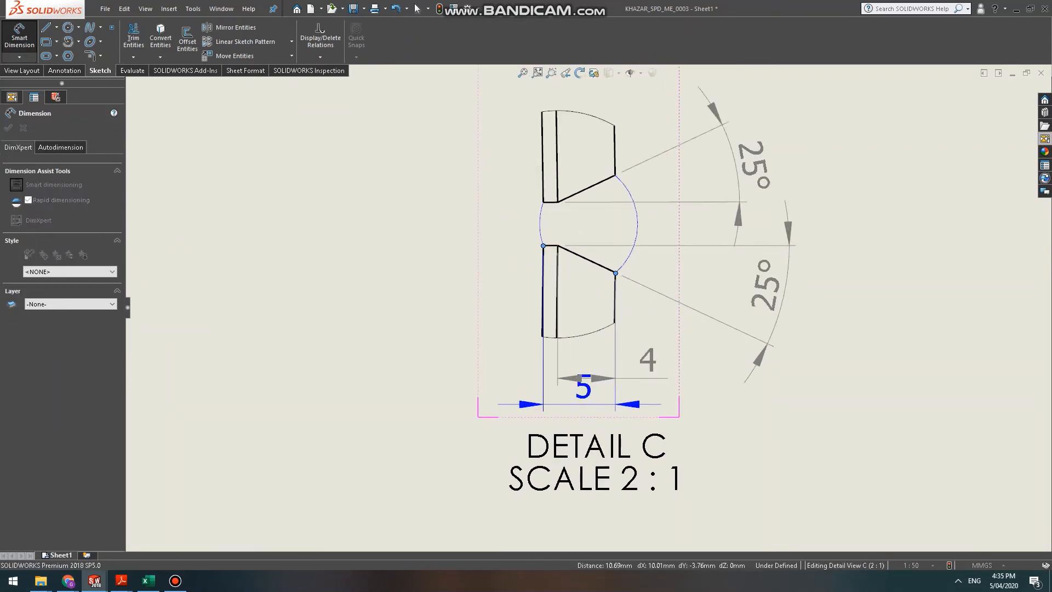
pyautogui.doubleClick(583, 387)
pyautogui.write('-5.00554028mm')
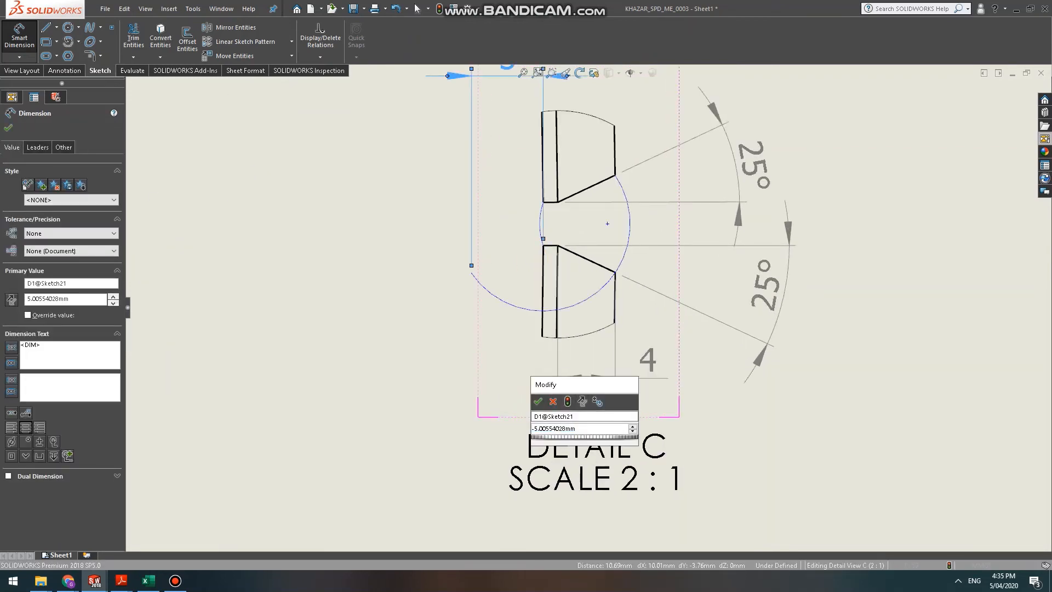
pyautogui.write('5')
pyautogui.press('Return')
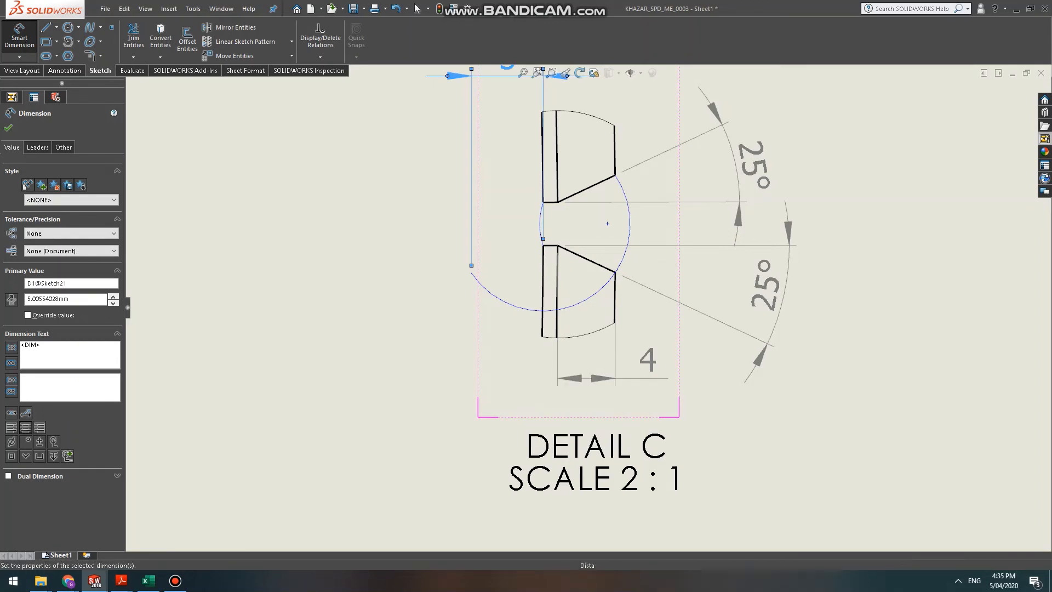
pyautogui.moveTo(584, 398); pyautogui.dragTo(496, 398)
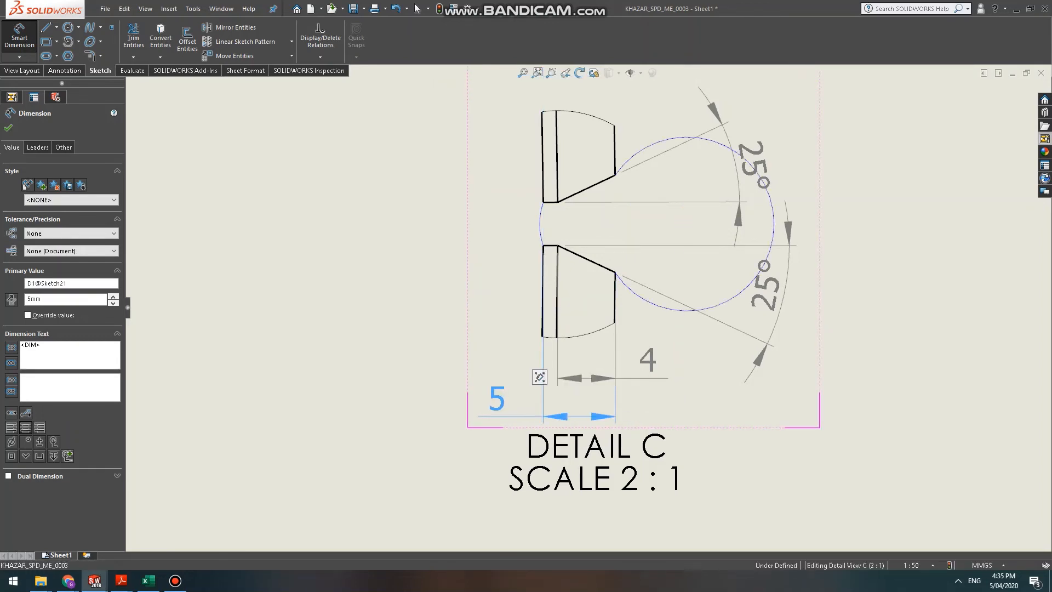
# Move the outer arc's centre point back toward the root gap so the arc bulges only slightly between the chamfers' outer corners.
pyautogui.scroll(-2, 611, 290)
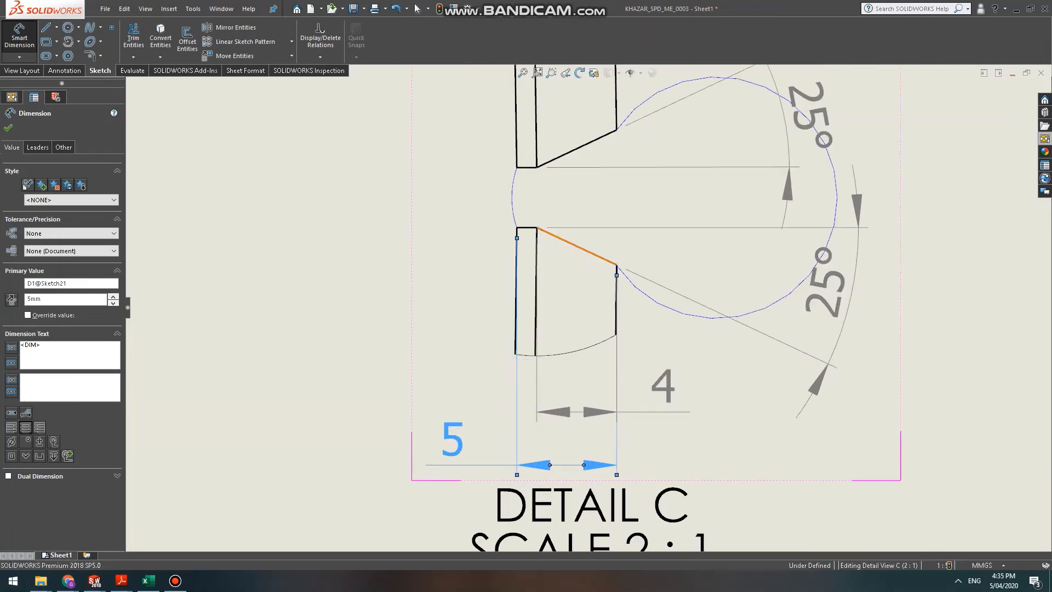
pyautogui.scroll(4, 580, 230)
pyautogui.scroll(-3, 570, 219)
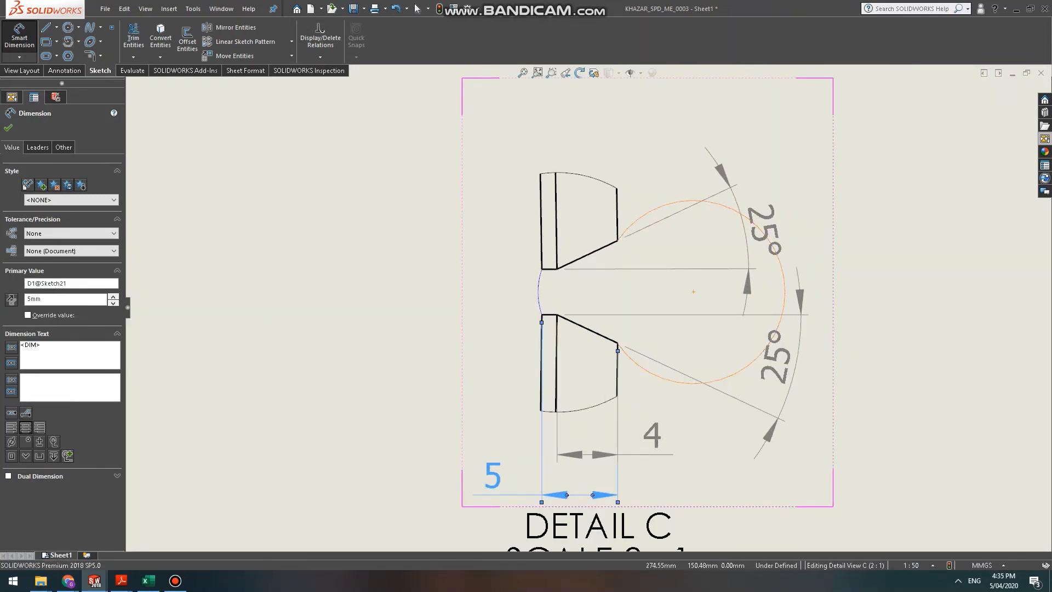
pyautogui.press('Escape')
pyautogui.click(690, 383)
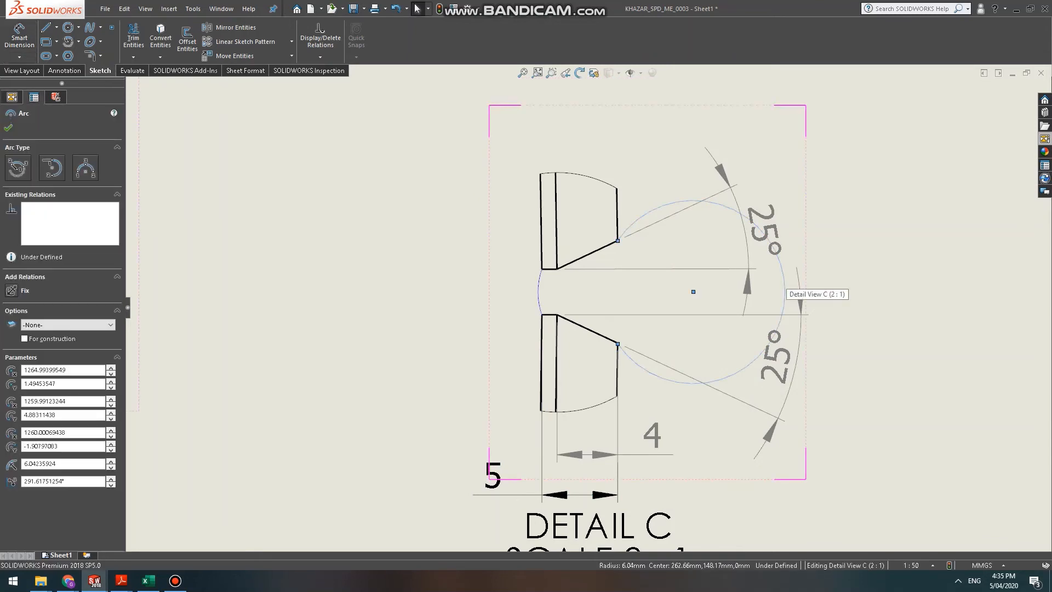
pyautogui.moveTo(693, 292); pyautogui.dragTo(561, 313)
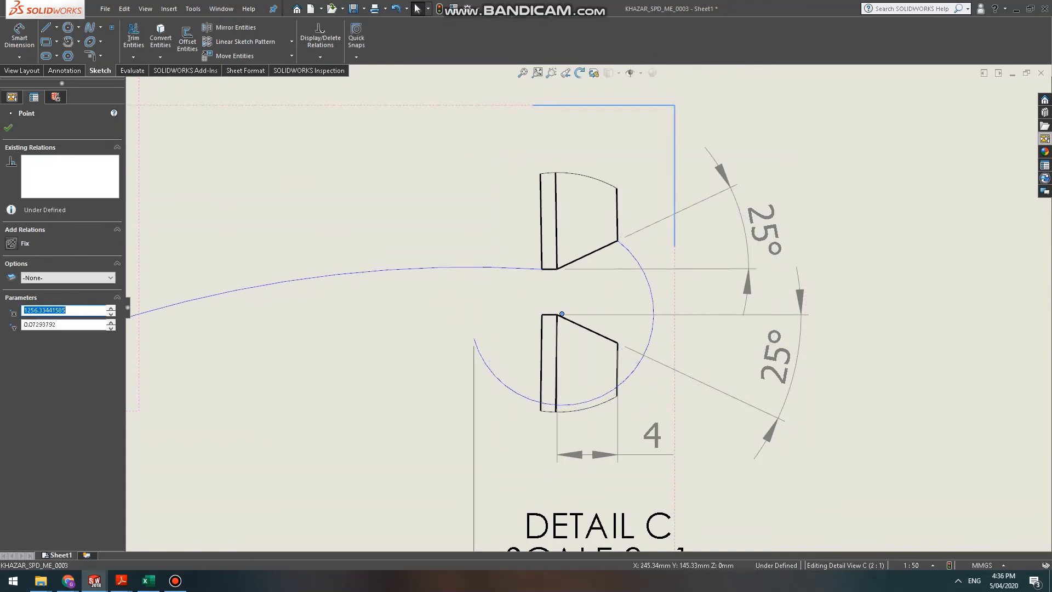
pyautogui.press('Escape')
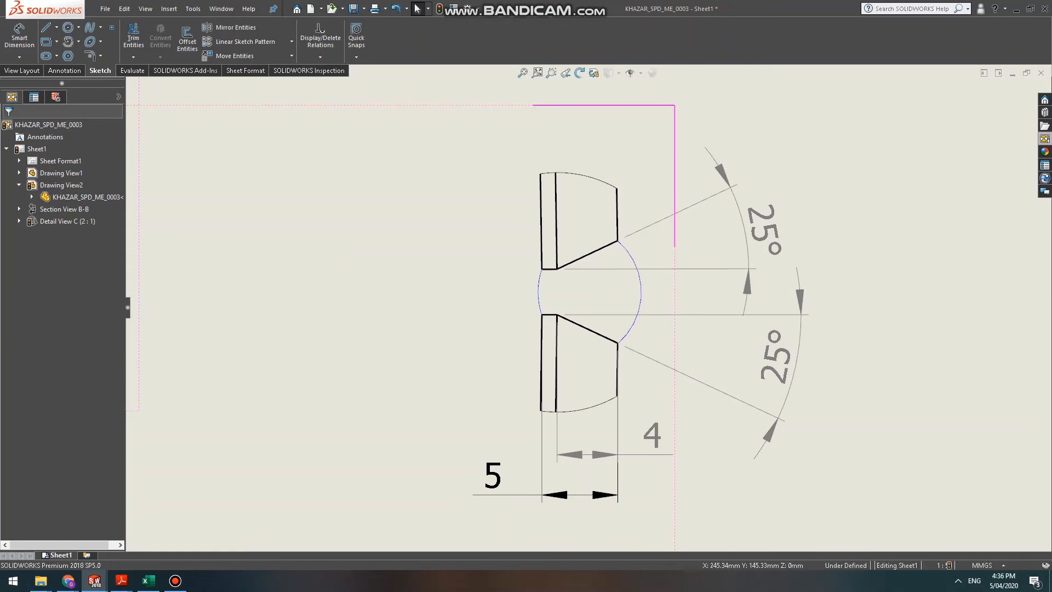
# Move the stray detail C label from outside the sheet to directly beneath its view and dimensions.
pyautogui.scroll(10, 587, 307)
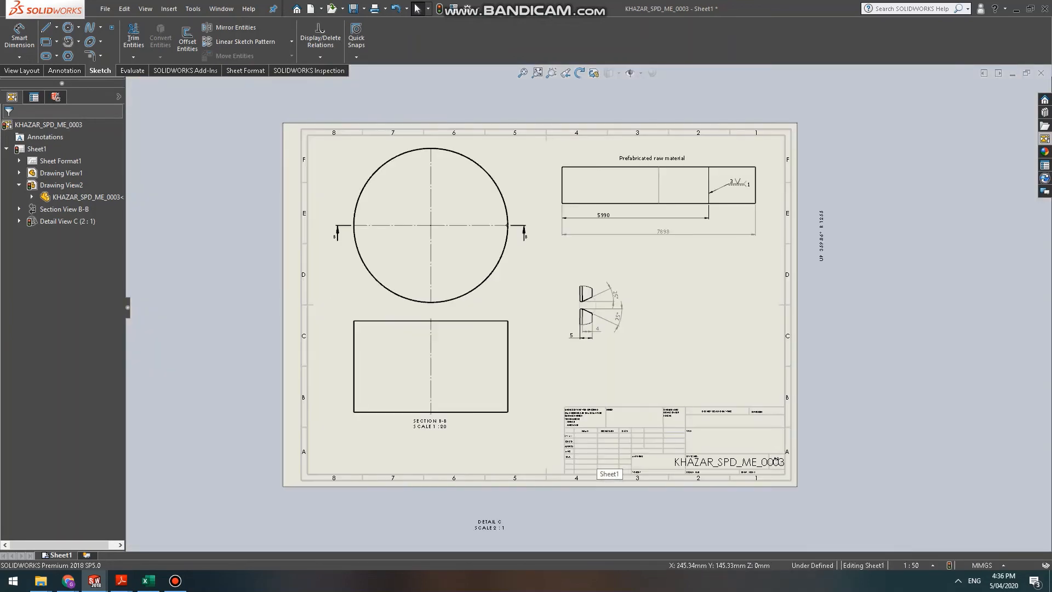
pyautogui.moveTo(490, 524); pyautogui.dragTo(588, 357)
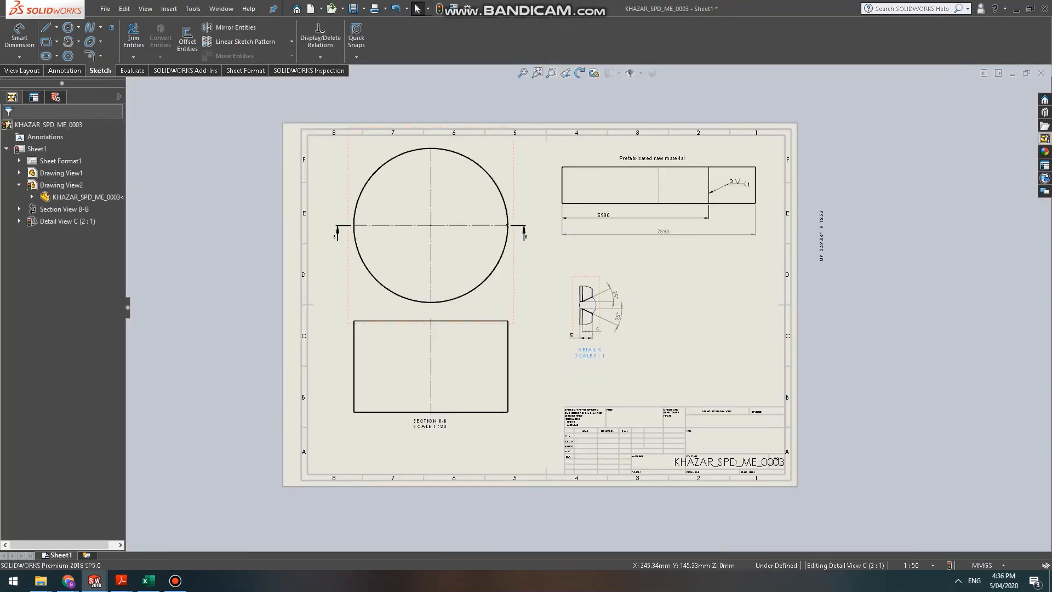
pyautogui.scroll(-5, 594, 304)
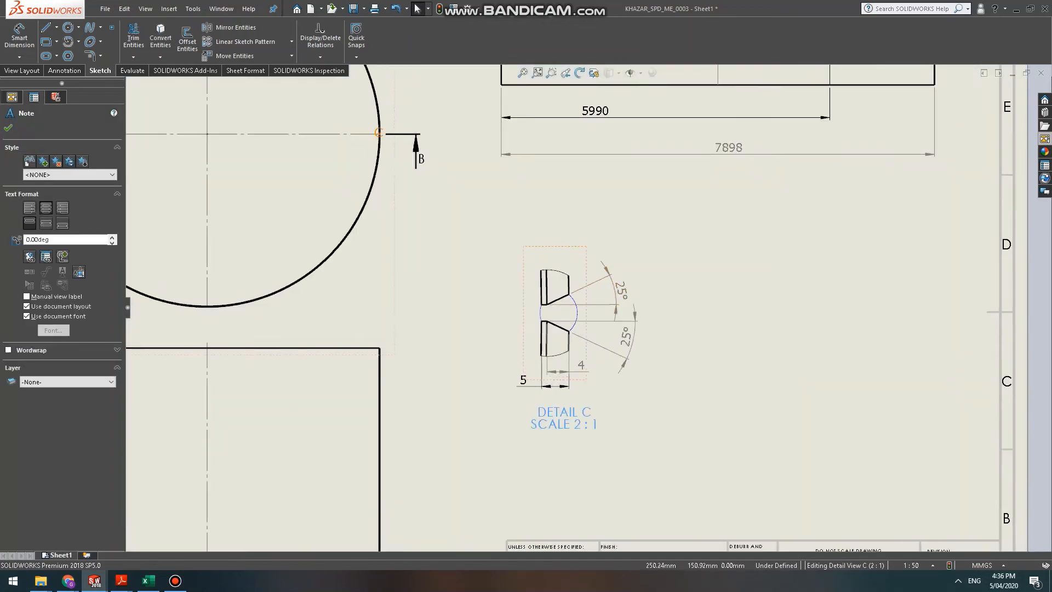
pyautogui.scroll(5, 571, 327)
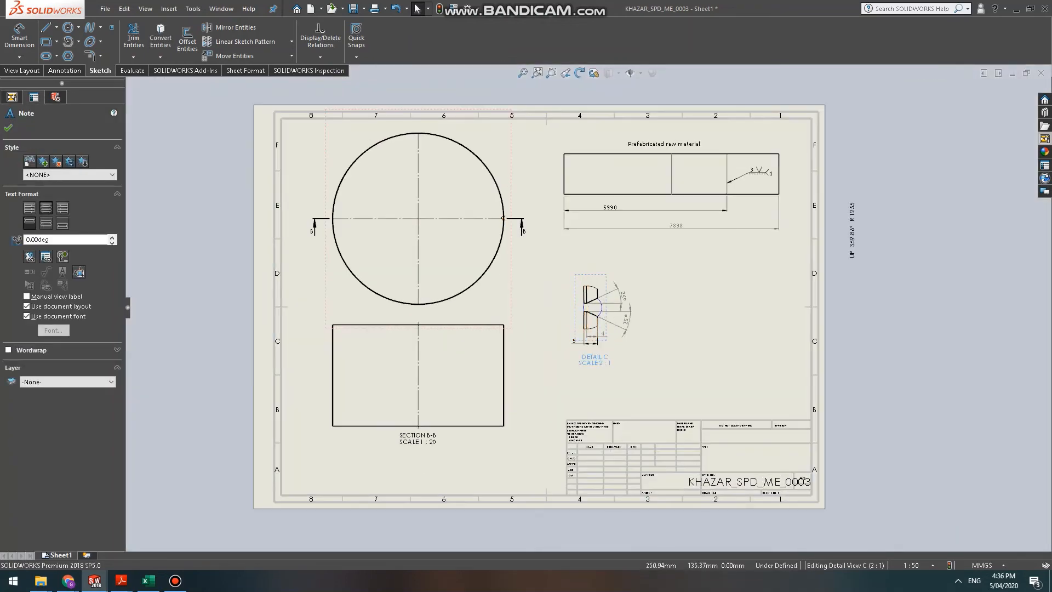
pyautogui.scroll(-6, 571, 328)
pyautogui.scroll(-1, 613, 289)
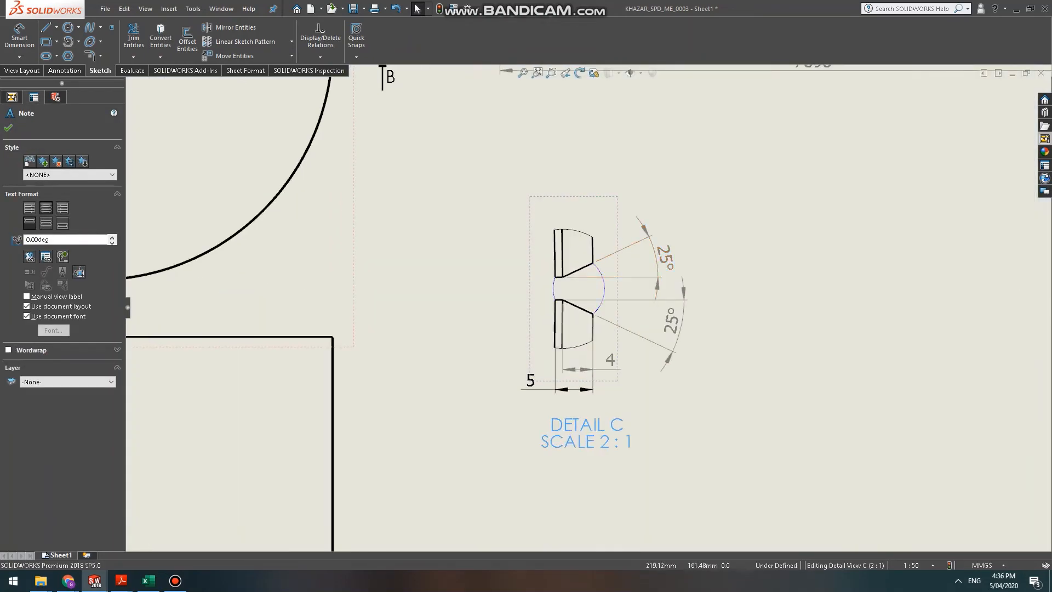
pyautogui.press('Escape')
# Add a Single V Butt weld symbol with tail text 2 beside detail C, with its arrow pointing into the weld gap.
pyautogui.click(64, 71)
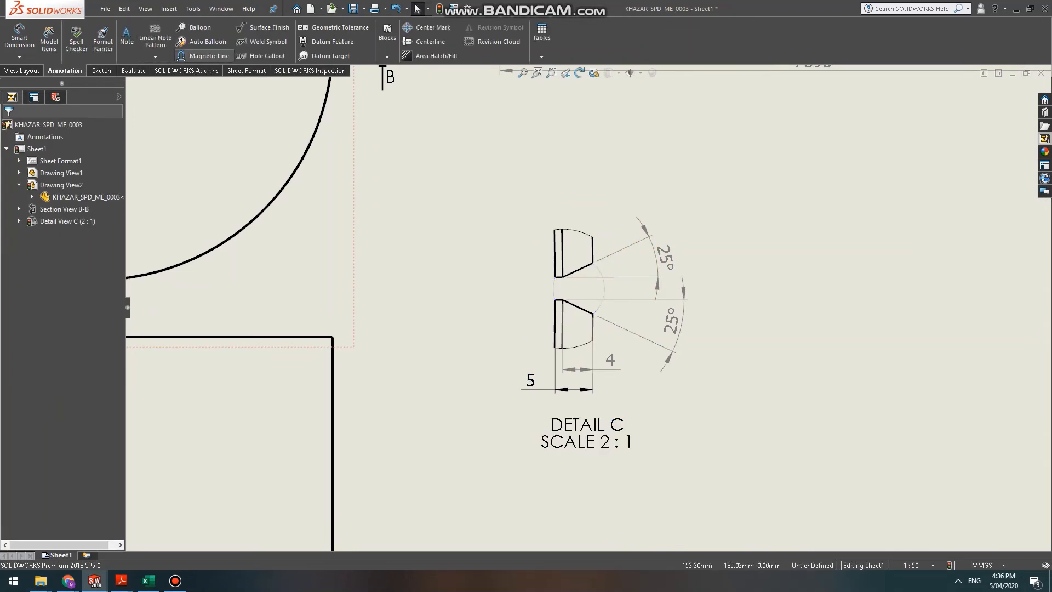
pyautogui.click(264, 42)
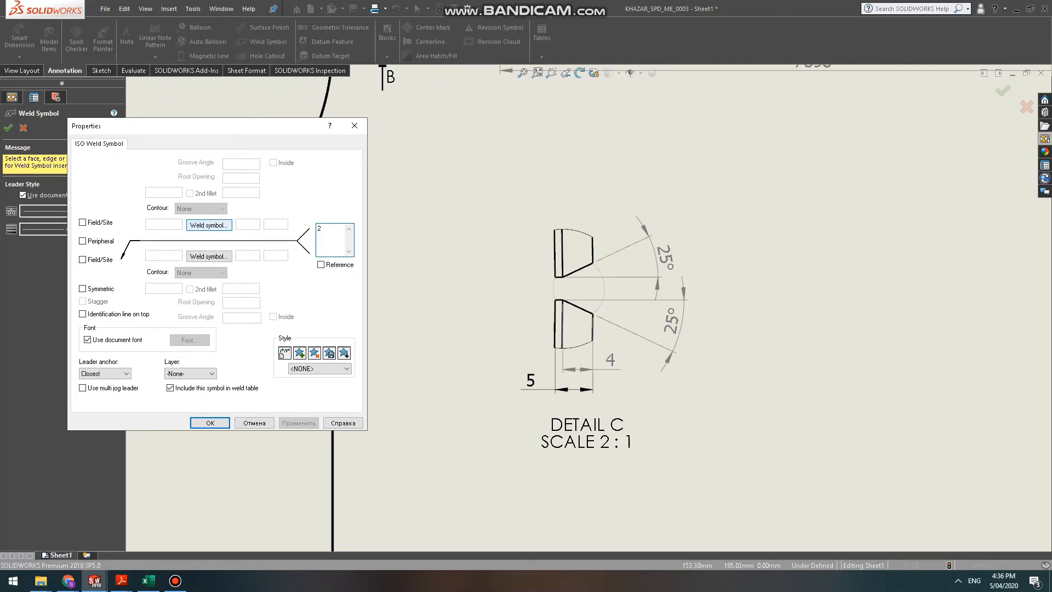
pyautogui.click(209, 225)
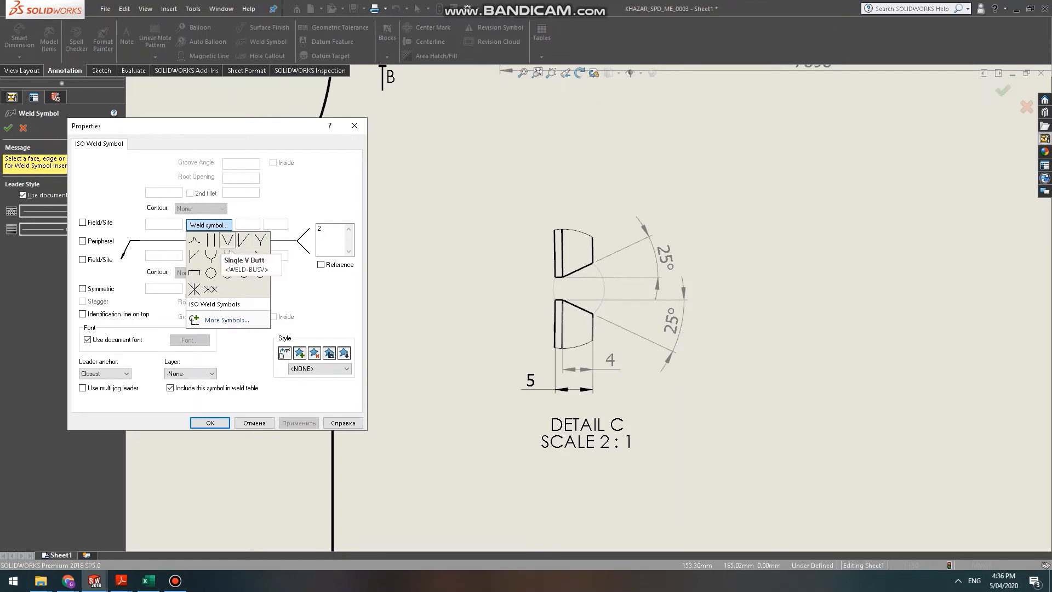
pyautogui.click(227, 239)
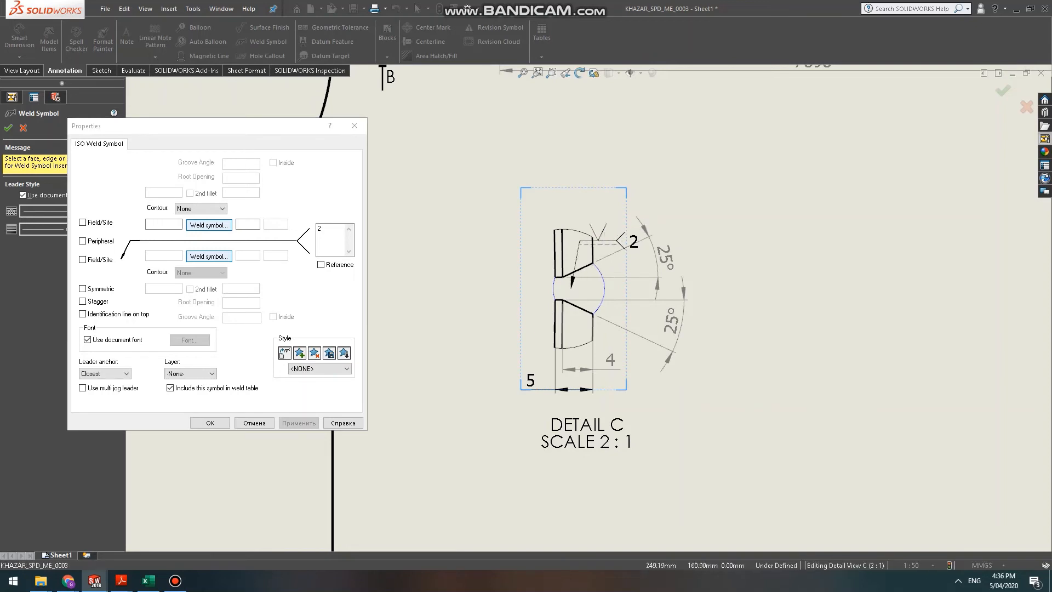
pyautogui.click(572, 282)
pyautogui.click(486, 247)
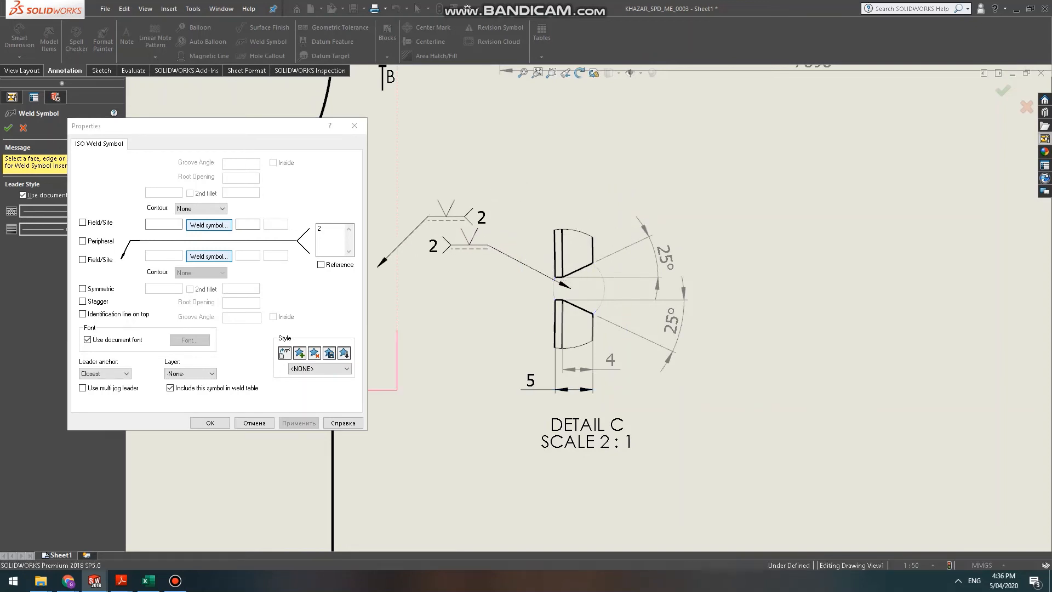
pyautogui.click(210, 422)
pyautogui.scroll(-3, 572, 280)
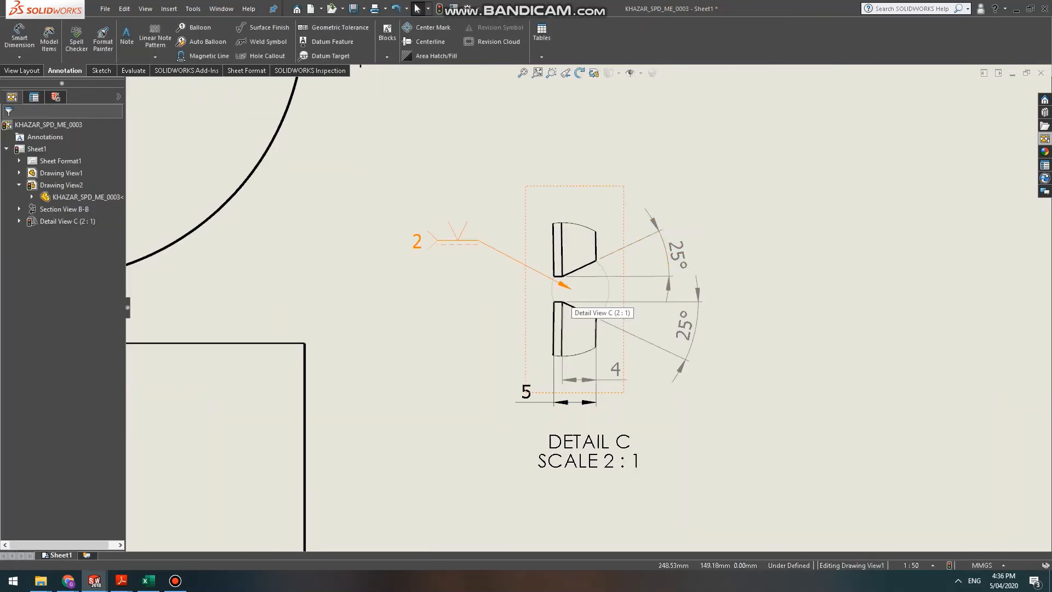
pyautogui.scroll(-1, 570, 293)
pyautogui.scroll(-1, 570, 293)
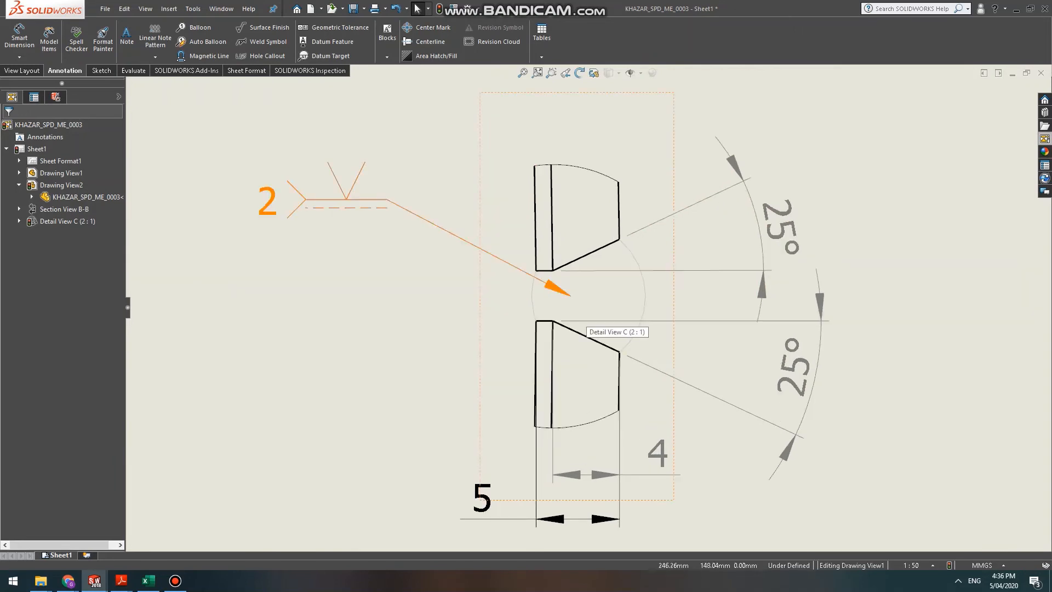
pyautogui.scroll(1, 570, 307)
pyautogui.scroll(-2, 570, 307)
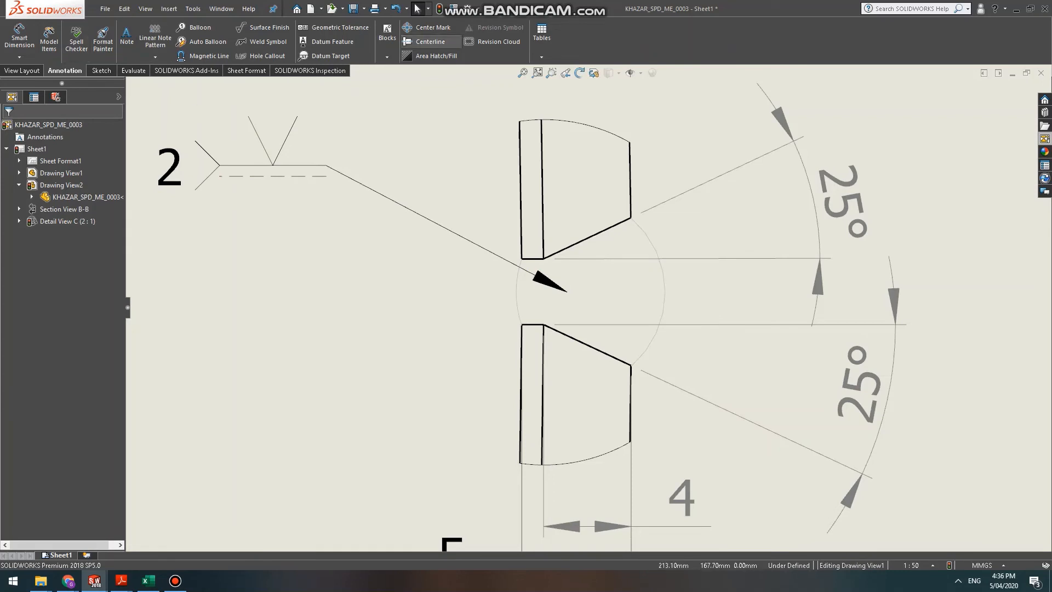
pyautogui.click(433, 55)
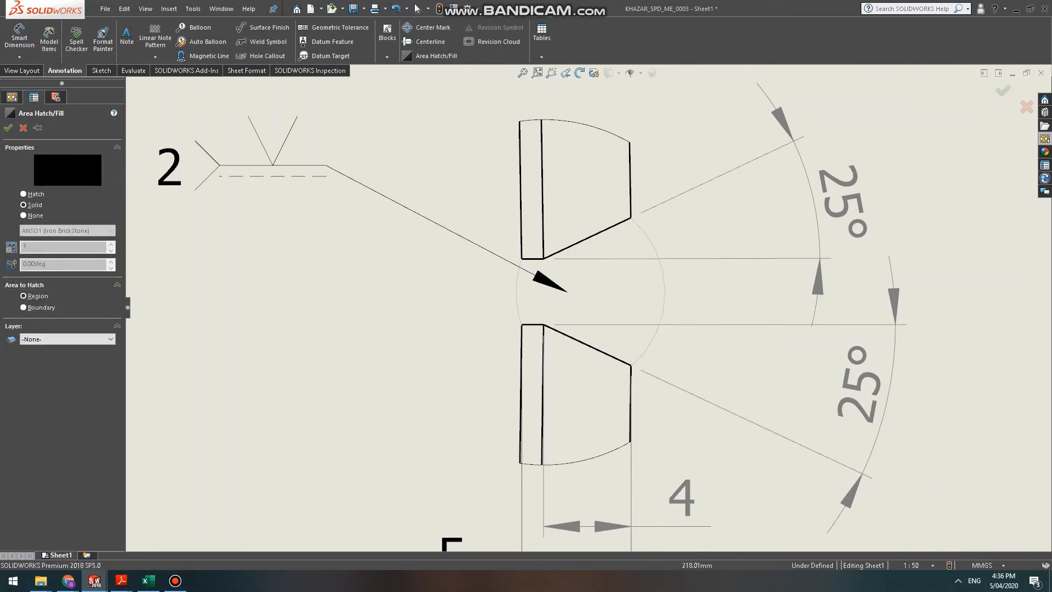
pyautogui.click(24, 307)
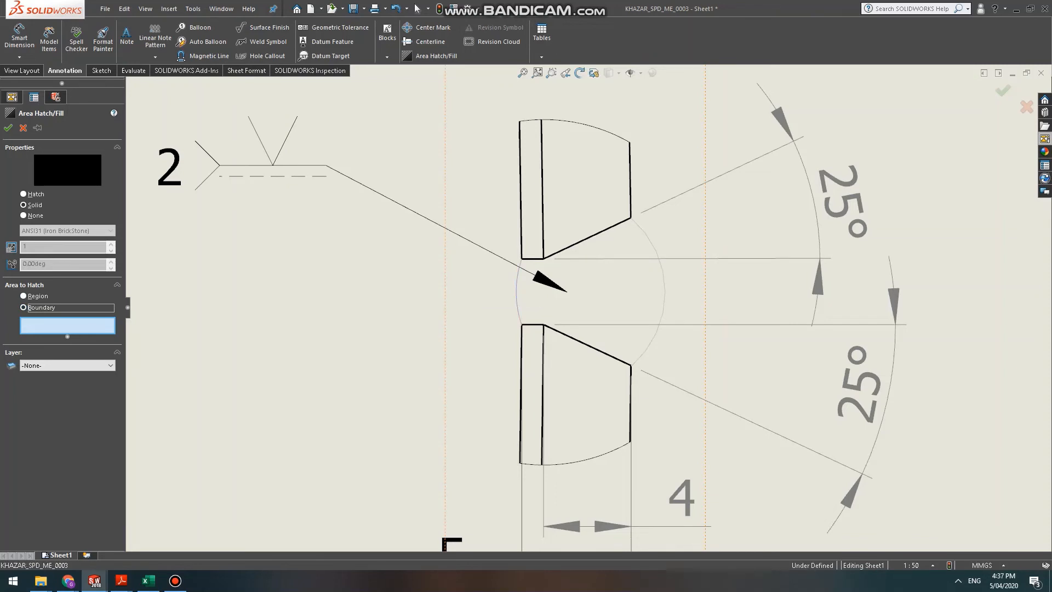
pyautogui.click(518, 293)
pyautogui.click(532, 186)
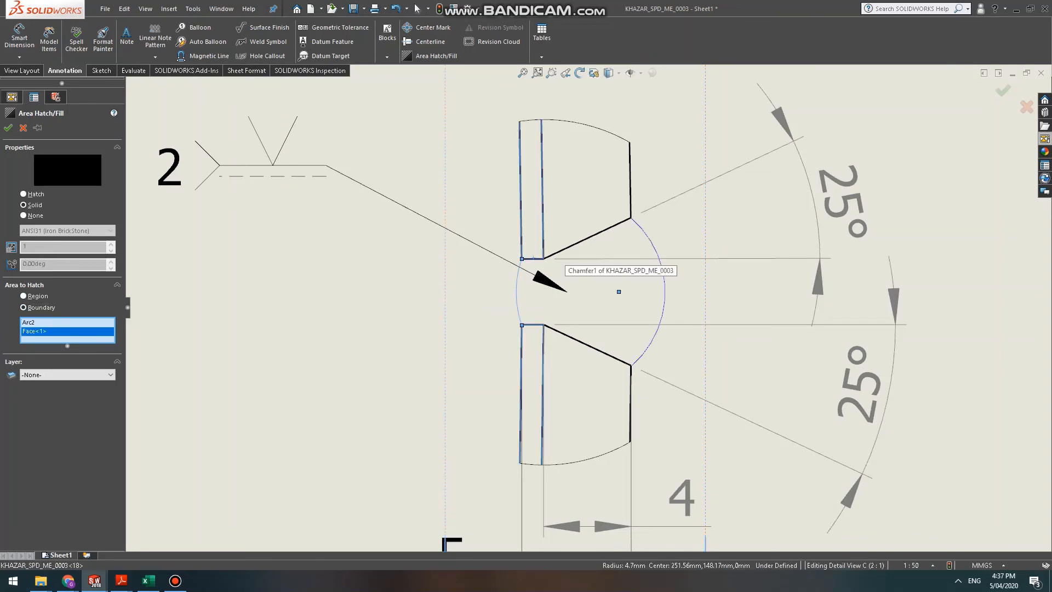
pyautogui.click(587, 181)
pyautogui.click(661, 271)
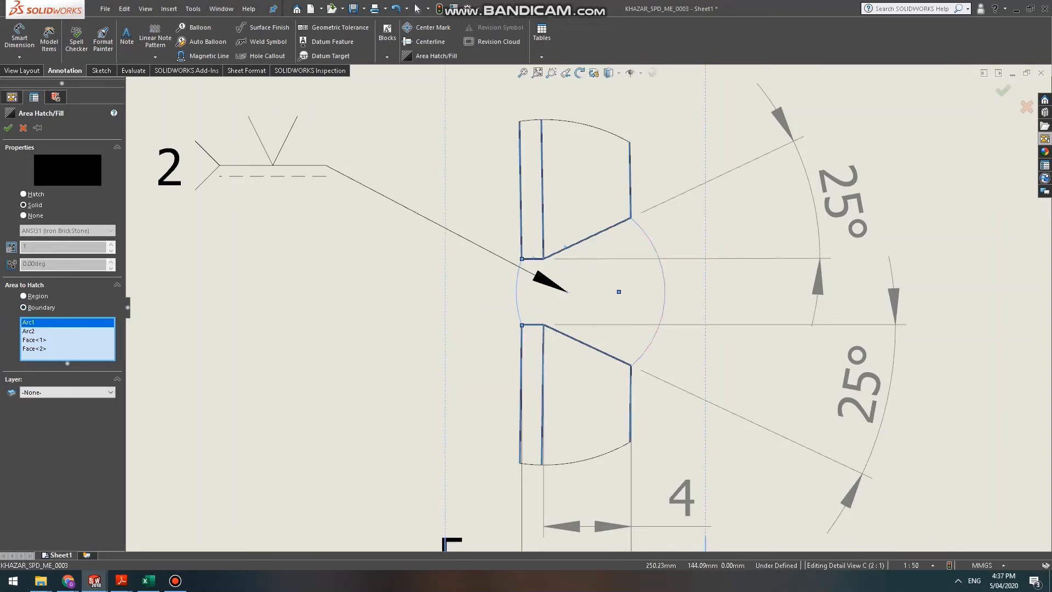
pyautogui.press('Escape')
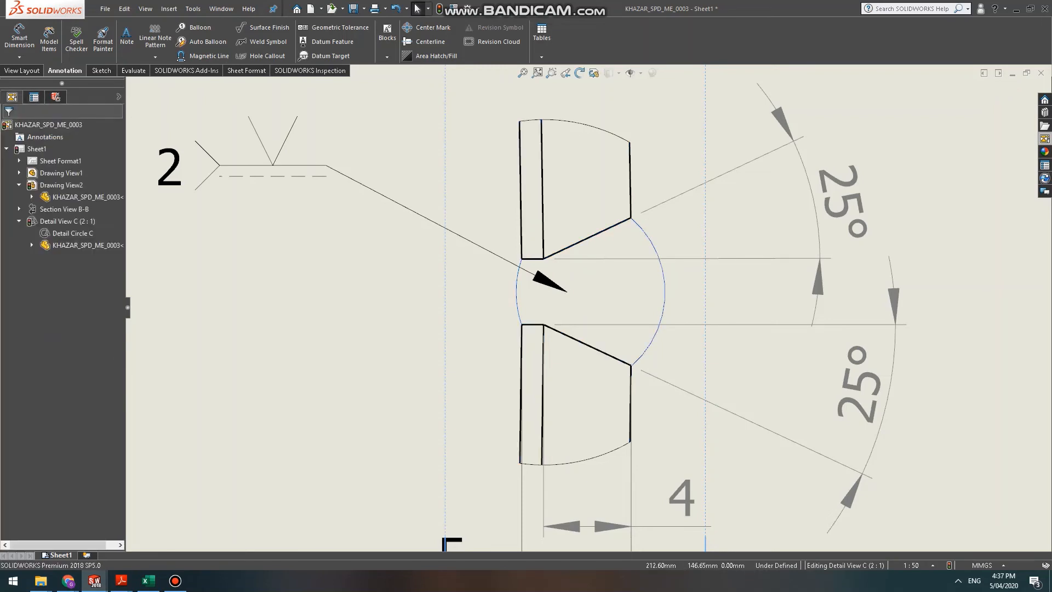
# Sketch lines over the upper plate's root face and chamfer, joining the inner and outer arcs; the chamfer line is about 4.42 mm long.
pyautogui.press('l')
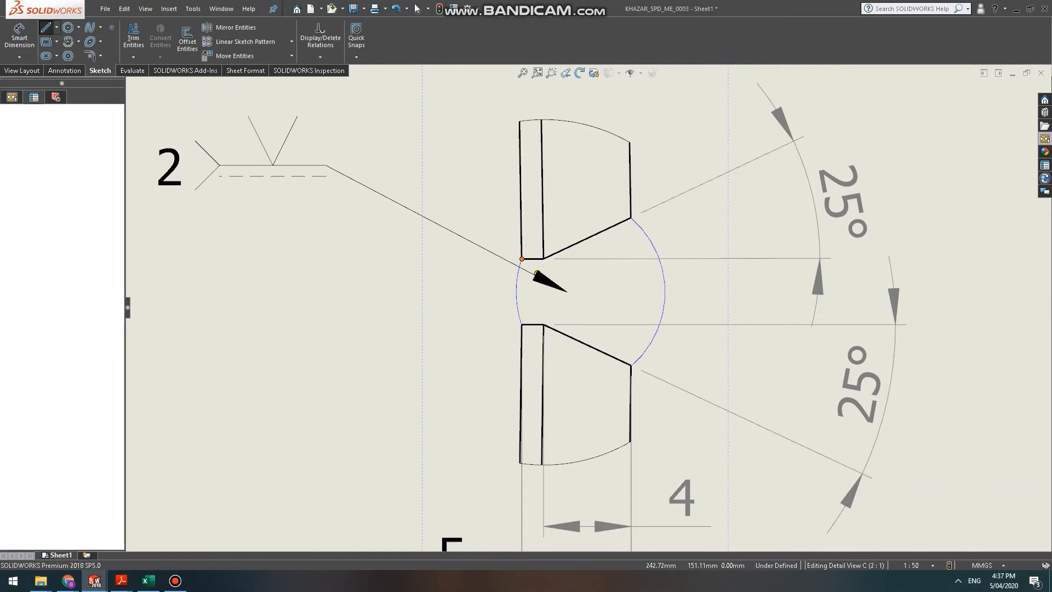
pyautogui.moveTo(521, 258); pyautogui.dragTo(630, 223)
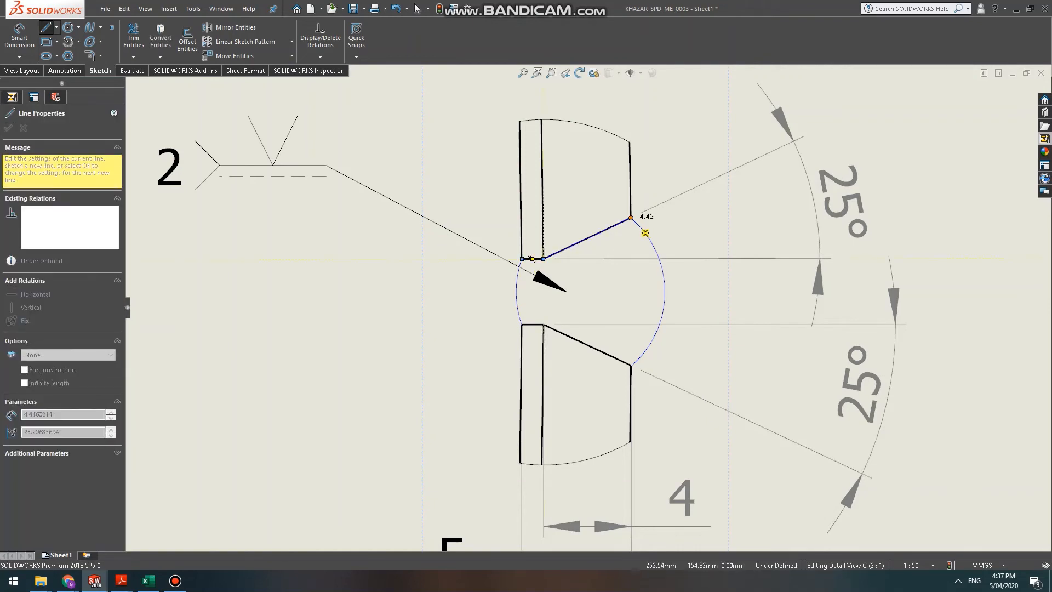
pyautogui.click(630, 218)
pyautogui.rightClick(627, 307)
pyautogui.moveTo(674, 340)
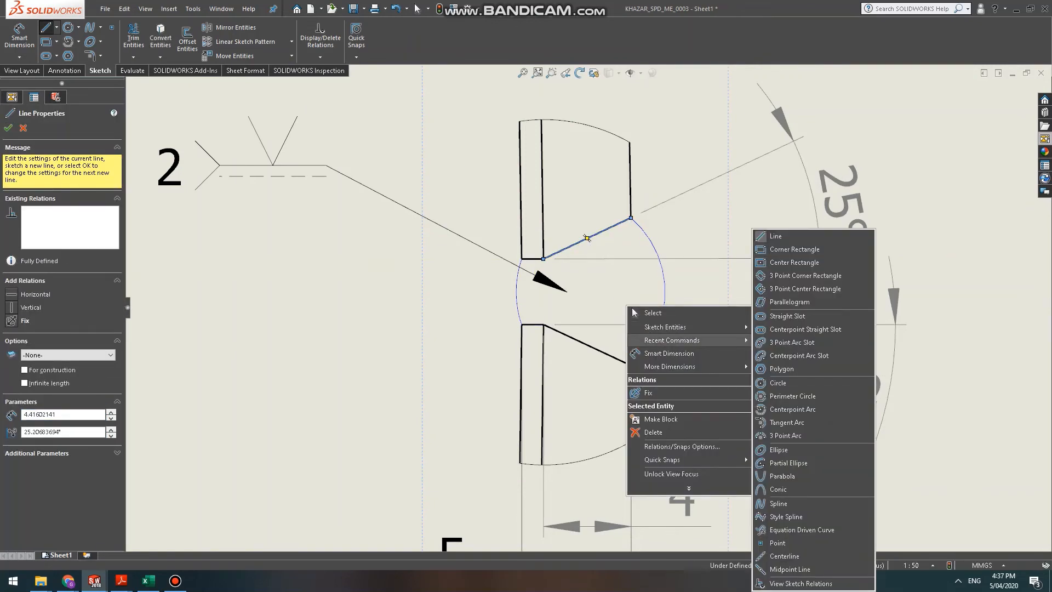
pyautogui.click(652, 313)
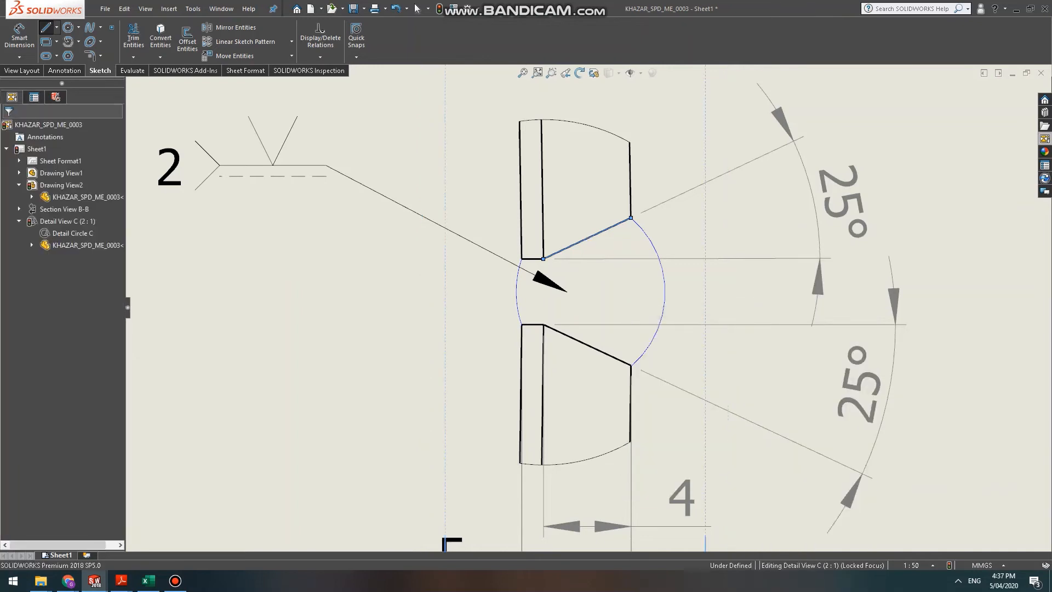
# Sketch lines over the lower plate's root face, about 1 mm, and chamfer, about 4.44 mm, closing the weld outline.
pyautogui.press('l')
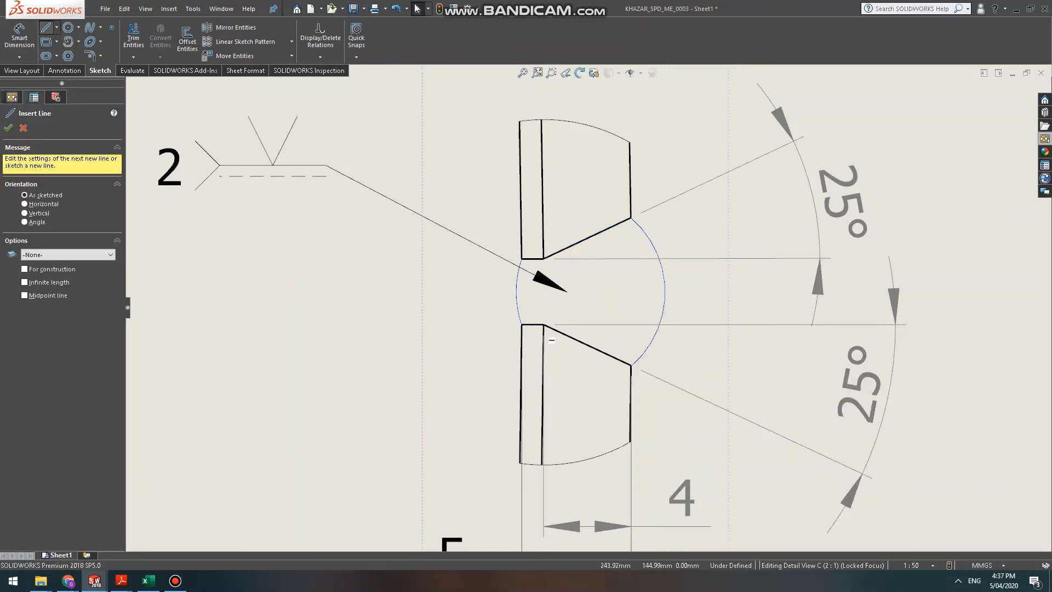
pyautogui.click(544, 324)
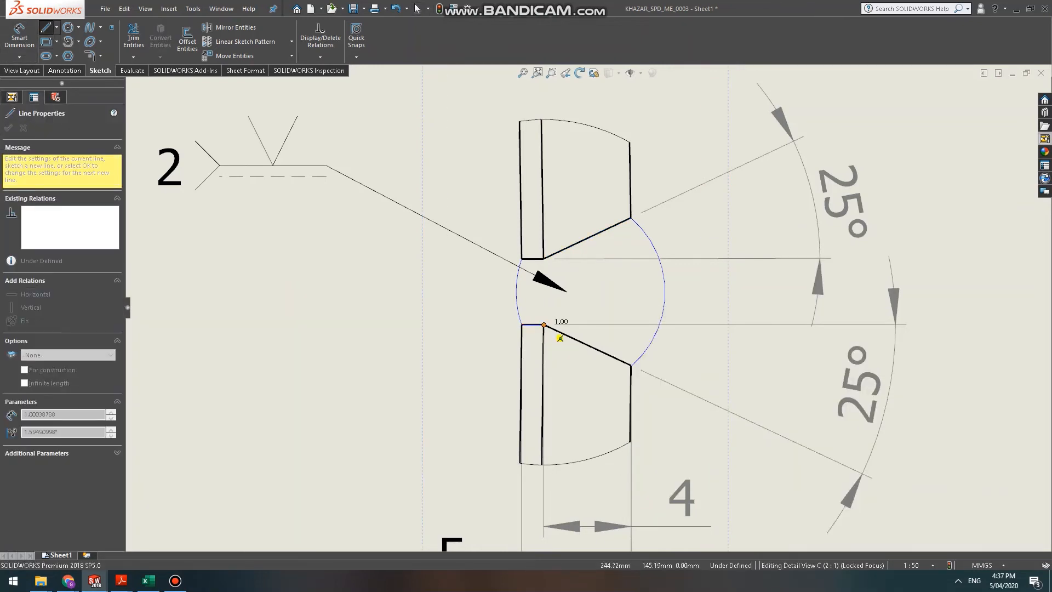
pyautogui.doubleClick(631, 366)
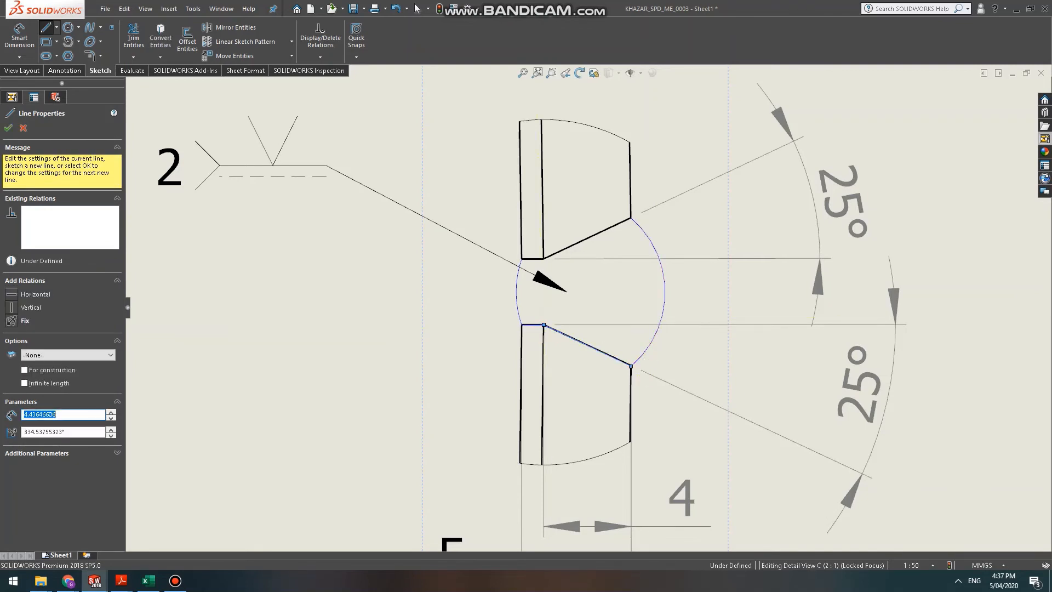
pyautogui.press('Escape')
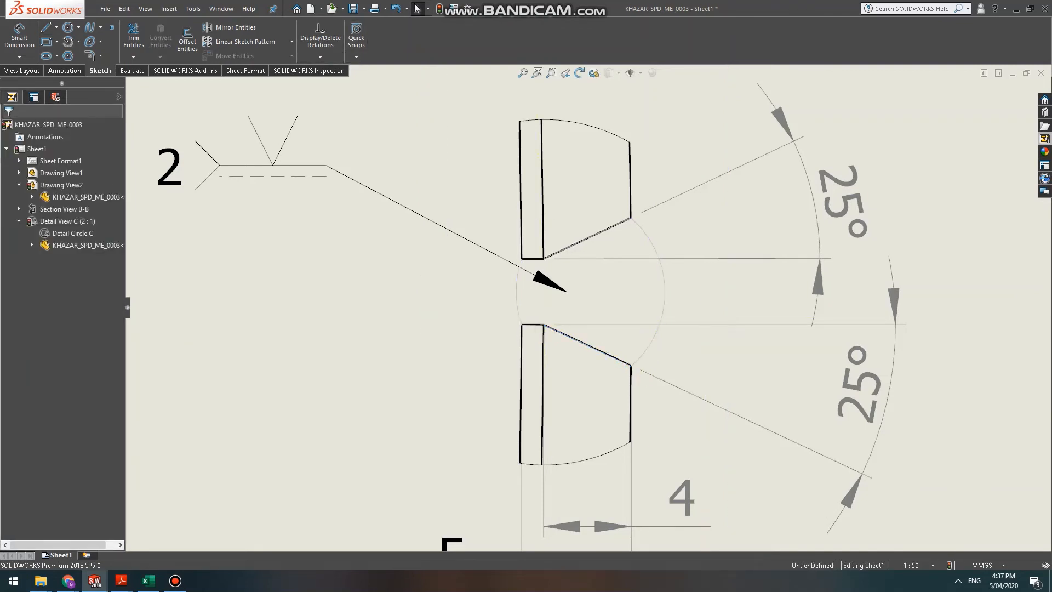
# Fill the weld cross-section in detail C with a solid area fill, using both arcs and the four sketched lines as its boundary.
pyautogui.click(22, 71)
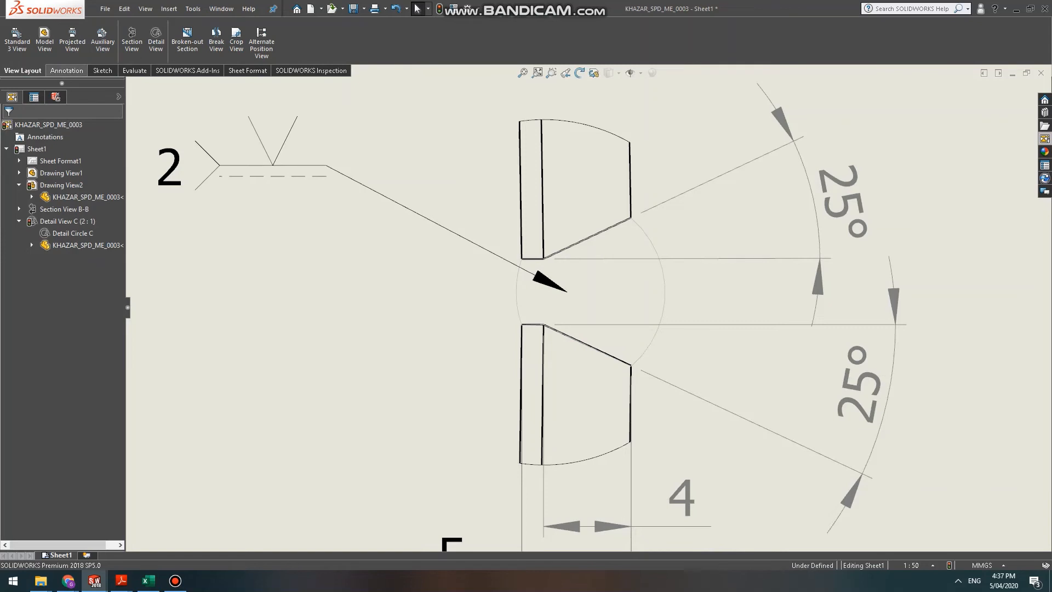
pyautogui.click(66, 70)
pyautogui.click(431, 55)
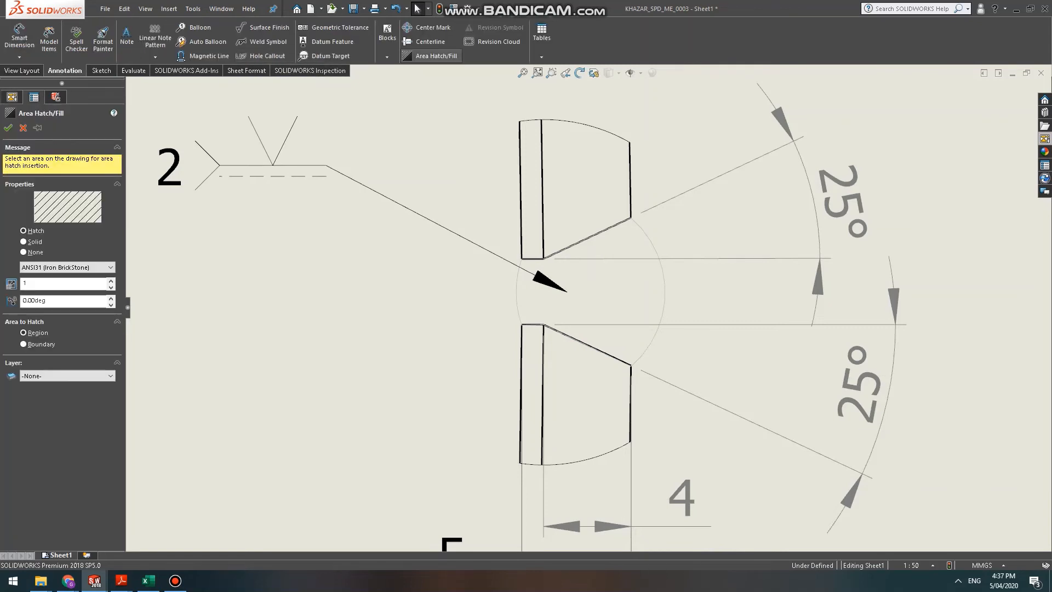
pyautogui.click(23, 344)
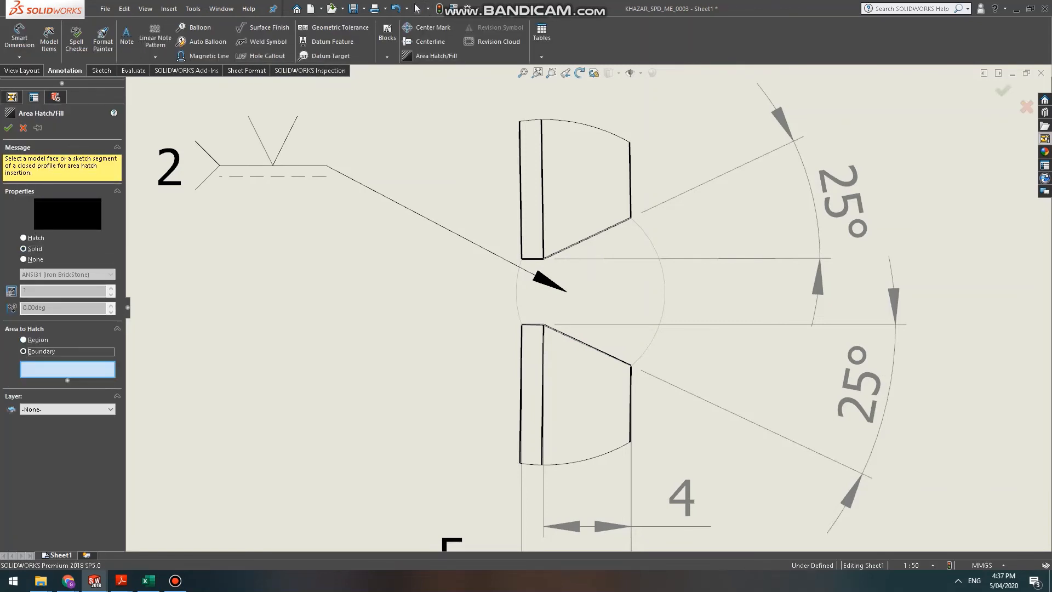
pyautogui.click(517, 294)
pyautogui.click(588, 345)
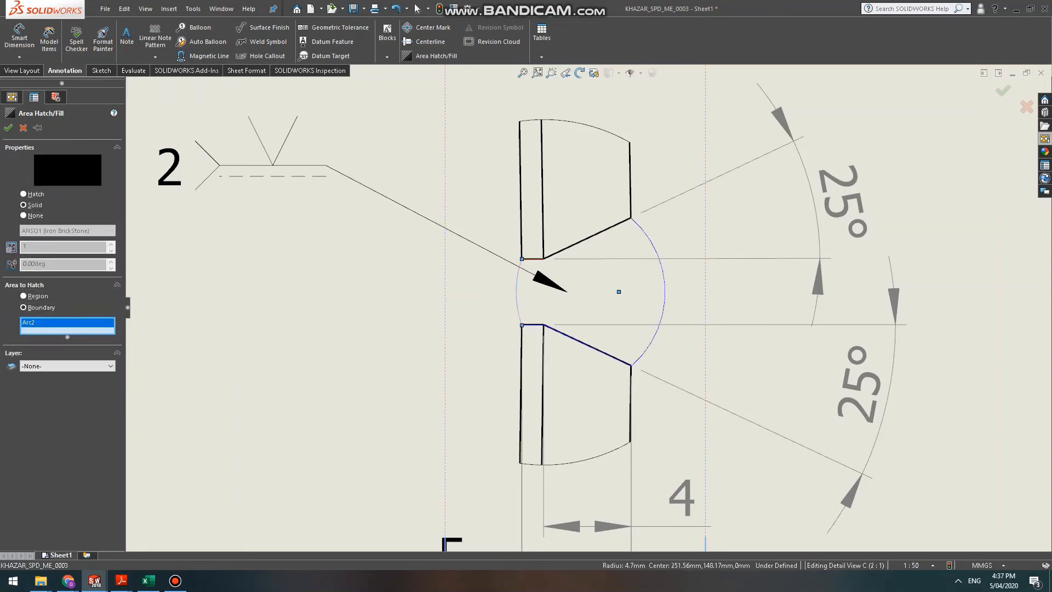
pyautogui.click(587, 239)
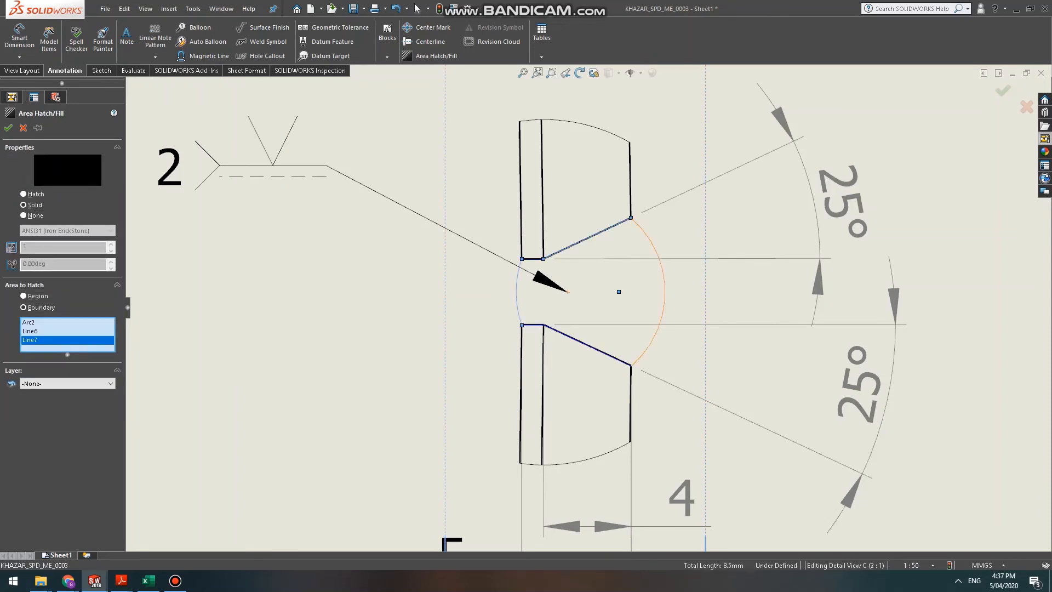
pyautogui.click(664, 290)
pyautogui.click(587, 345)
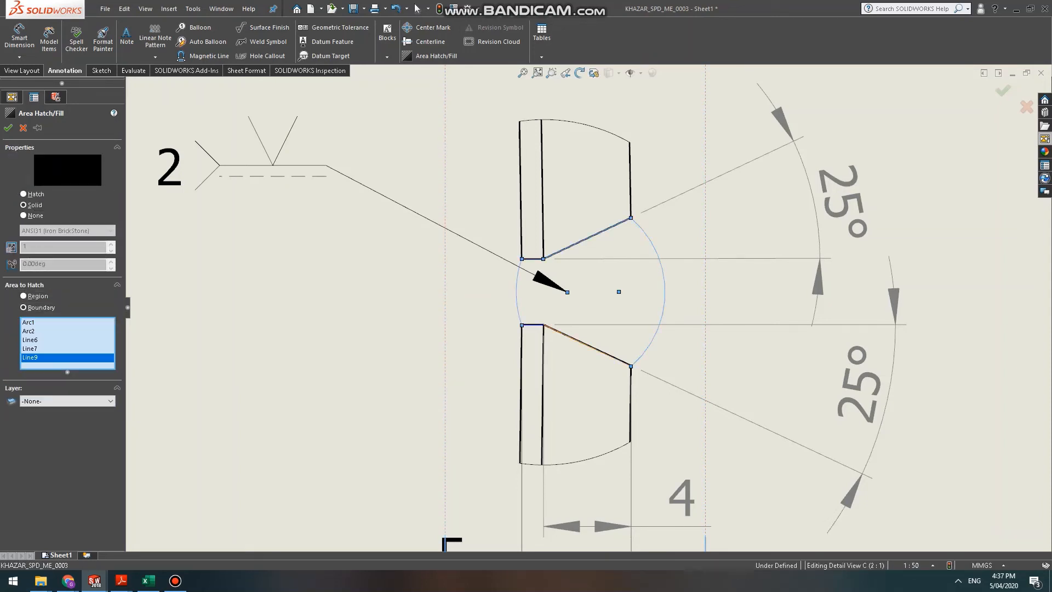
pyautogui.click(533, 324)
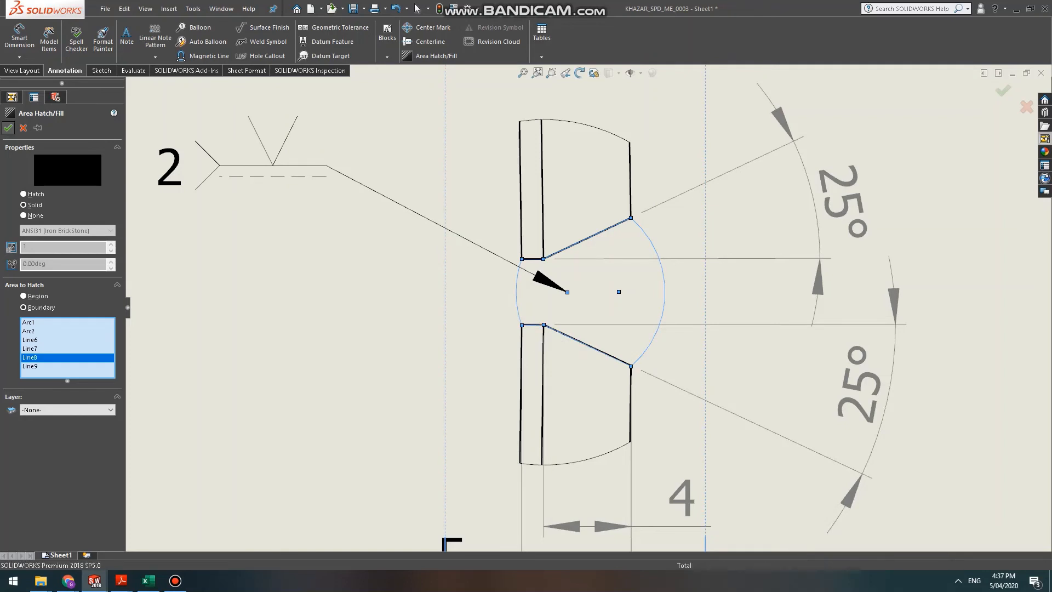
pyautogui.click(8, 127)
pyautogui.scroll(3, 587, 307)
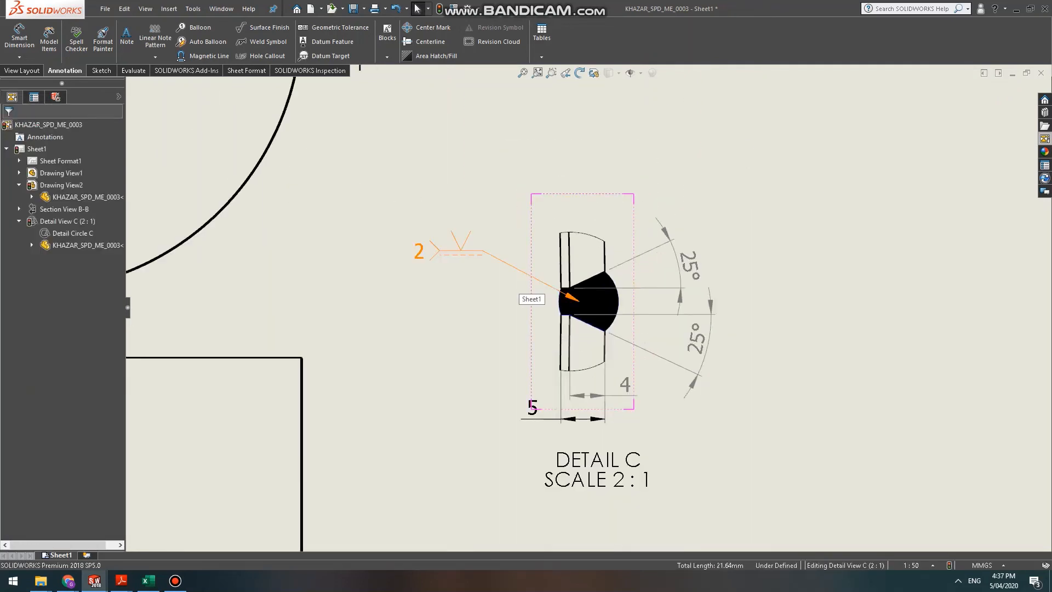
# Move the tip of detail C's weld symbol leader to the inner root arc at the edge of the filled weld.
pyautogui.click(465, 248)
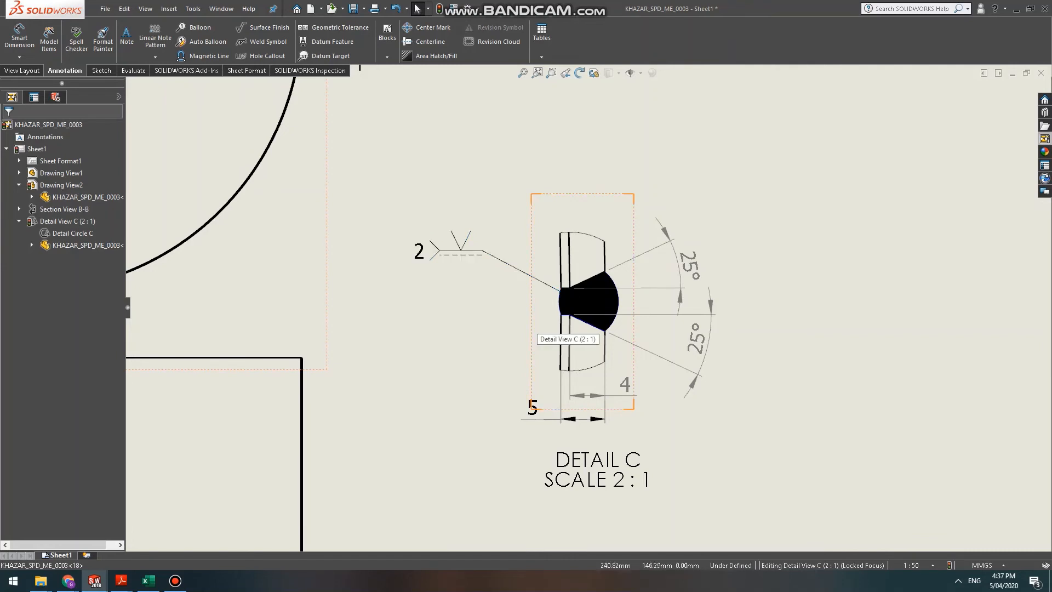
pyautogui.scroll(-2, 552, 306)
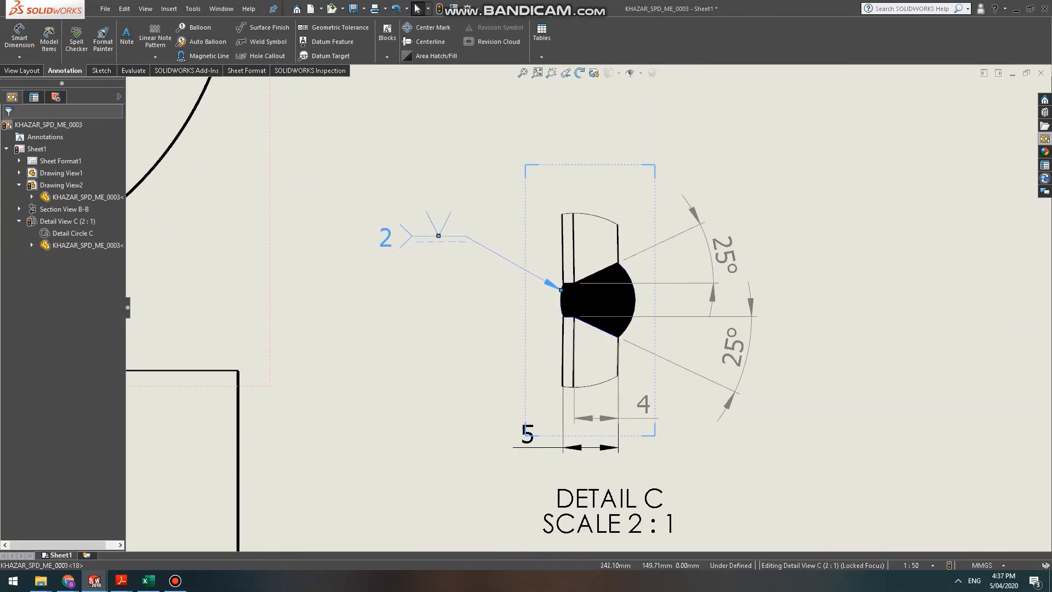
pyautogui.press('Escape')
pyautogui.scroll(4, 619, 300)
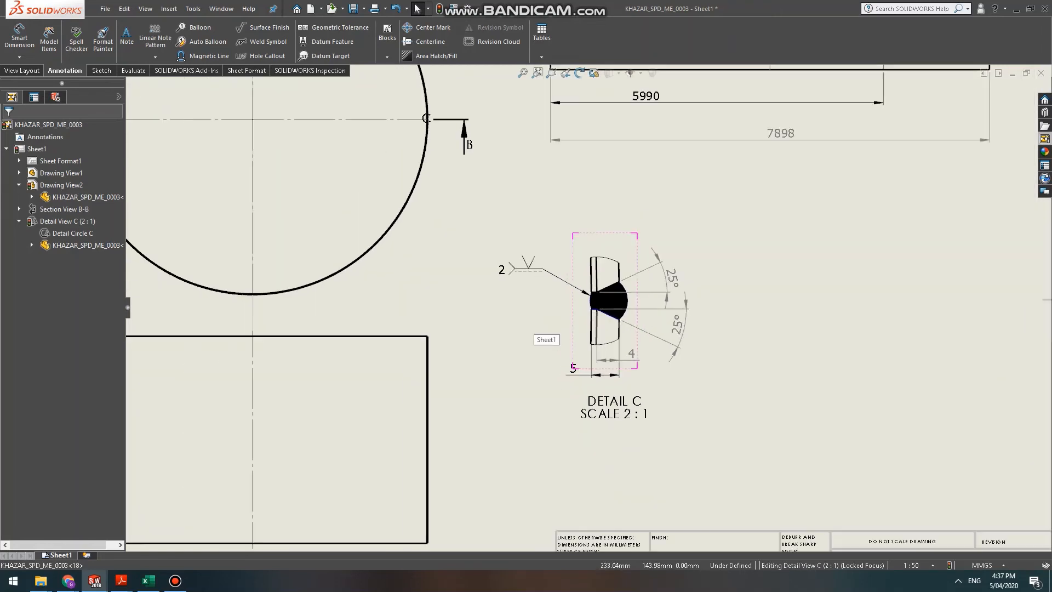
pyautogui.scroll(-3, 613, 299)
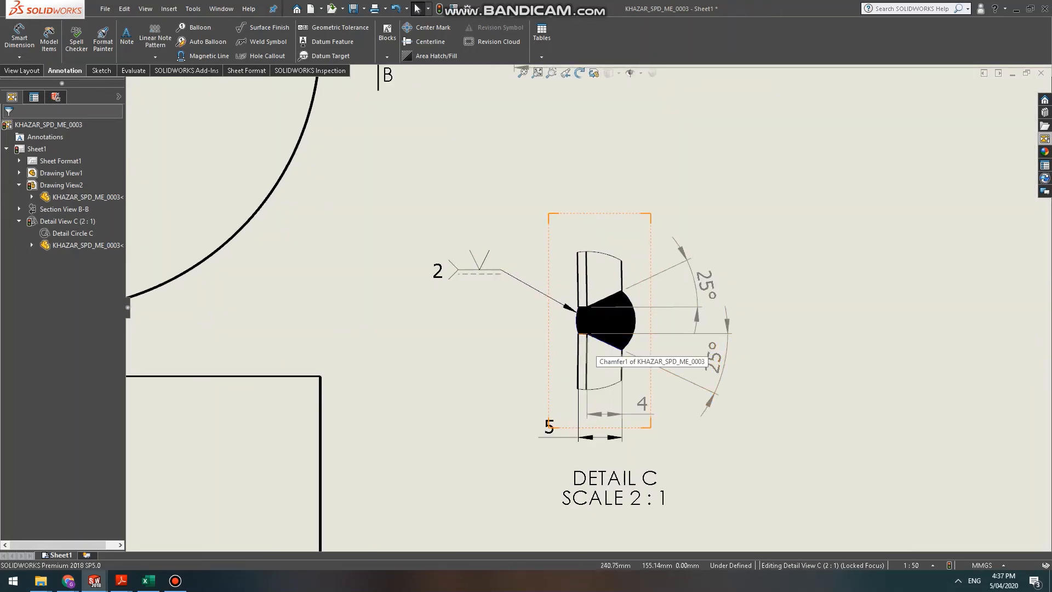
pyautogui.scroll(3, 587, 317)
pyautogui.scroll(3, 590, 324)
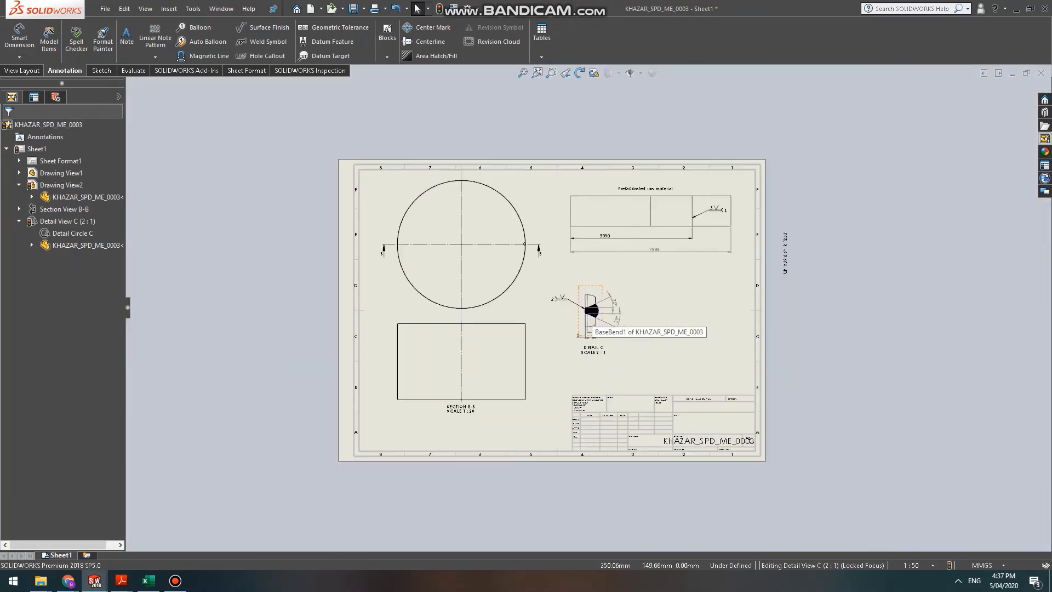
pyautogui.scroll(-5, 546, 269)
pyautogui.scroll(-2, 546, 268)
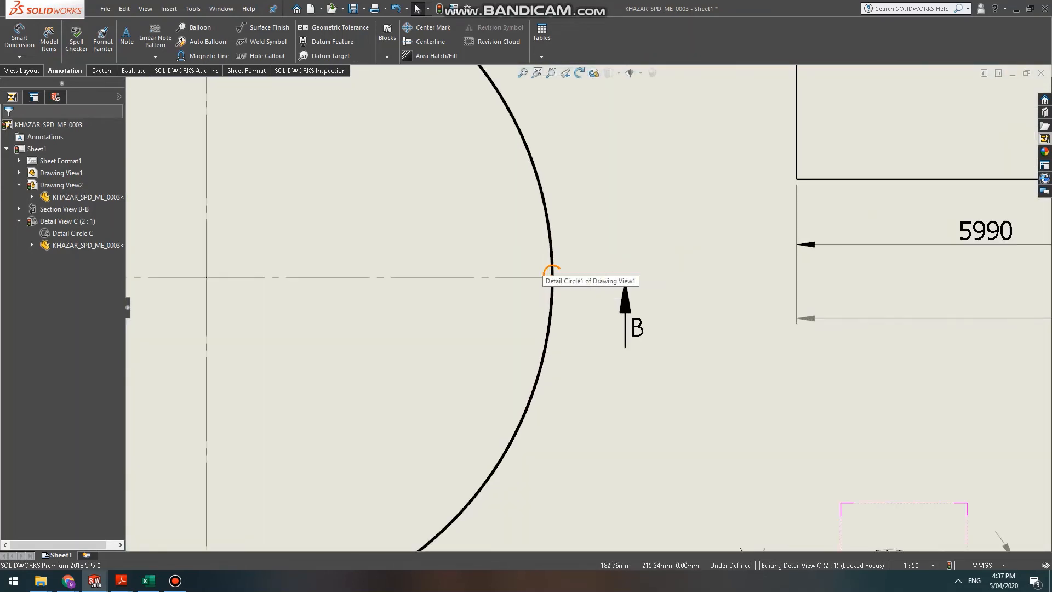
# Examine the detail circle C mark on the circular view and the layout of the whole sheet.
pyautogui.click(551, 278)
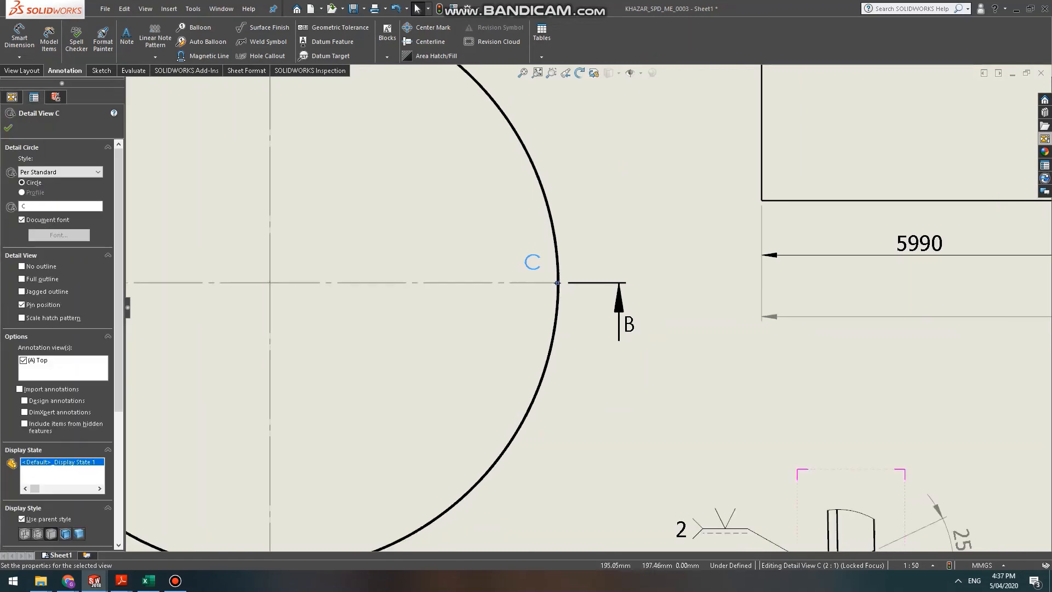
pyautogui.scroll(4, 636, 361)
pyautogui.scroll(-2, 638, 372)
pyautogui.scroll(-2, 630, 329)
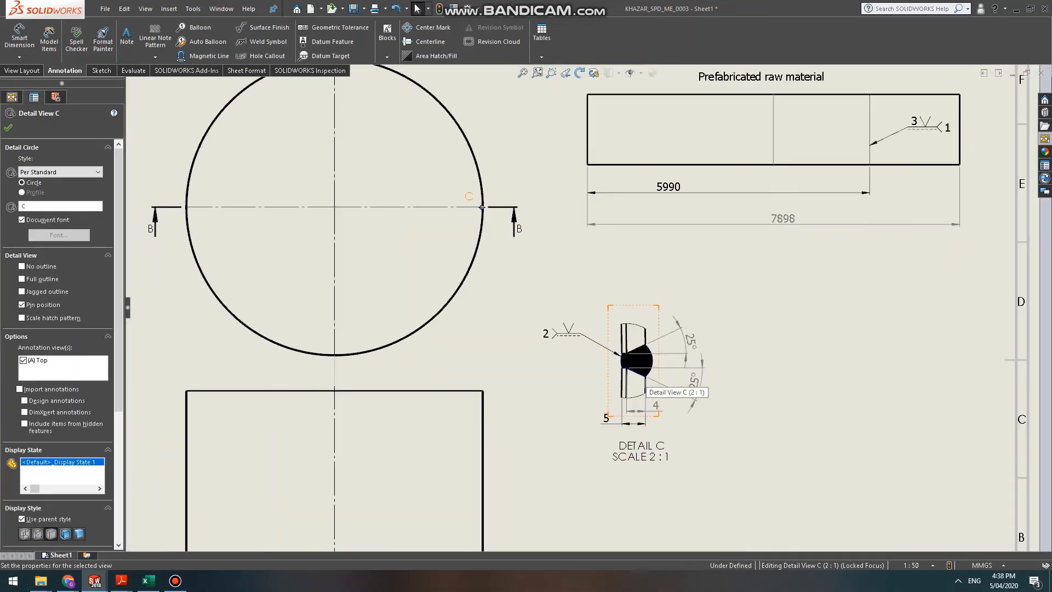
pyautogui.click(568, 288)
pyautogui.scroll(-1, 534, 239)
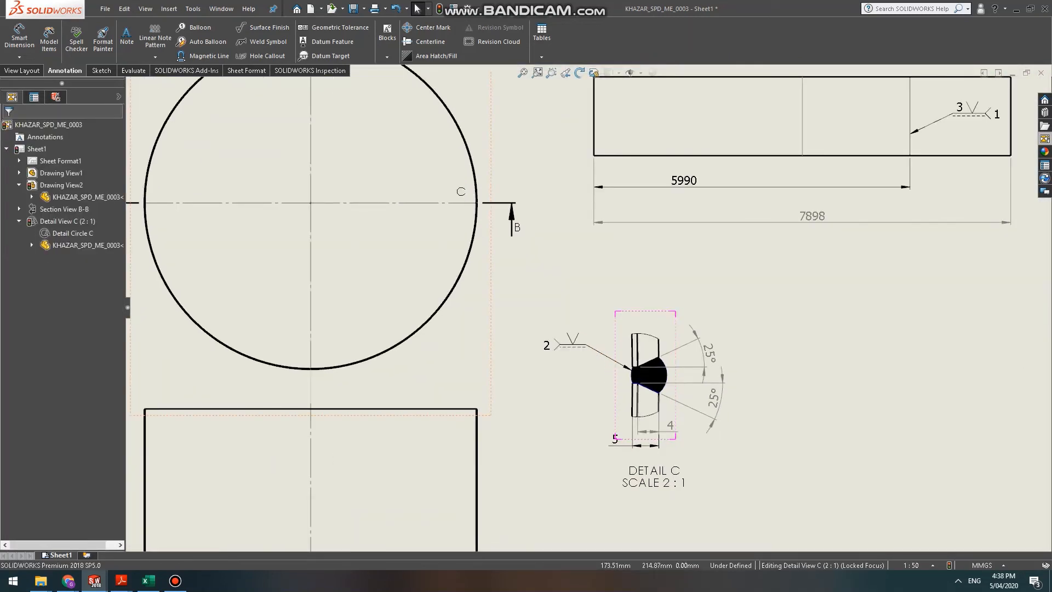
pyautogui.scroll(-5, 457, 183)
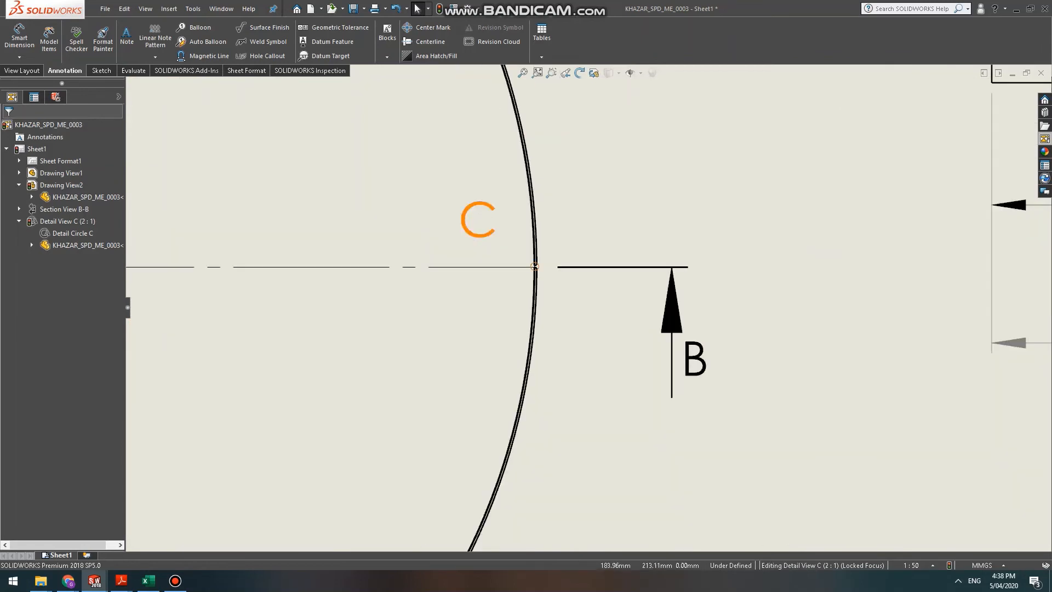
pyautogui.scroll(7, 591, 311)
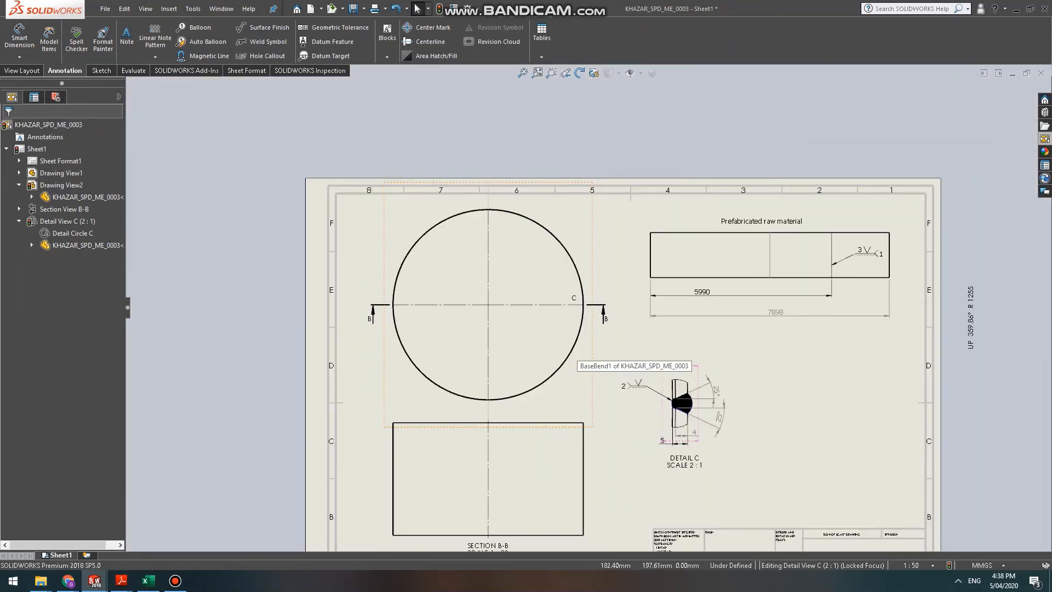
pyautogui.scroll(1, 590, 307)
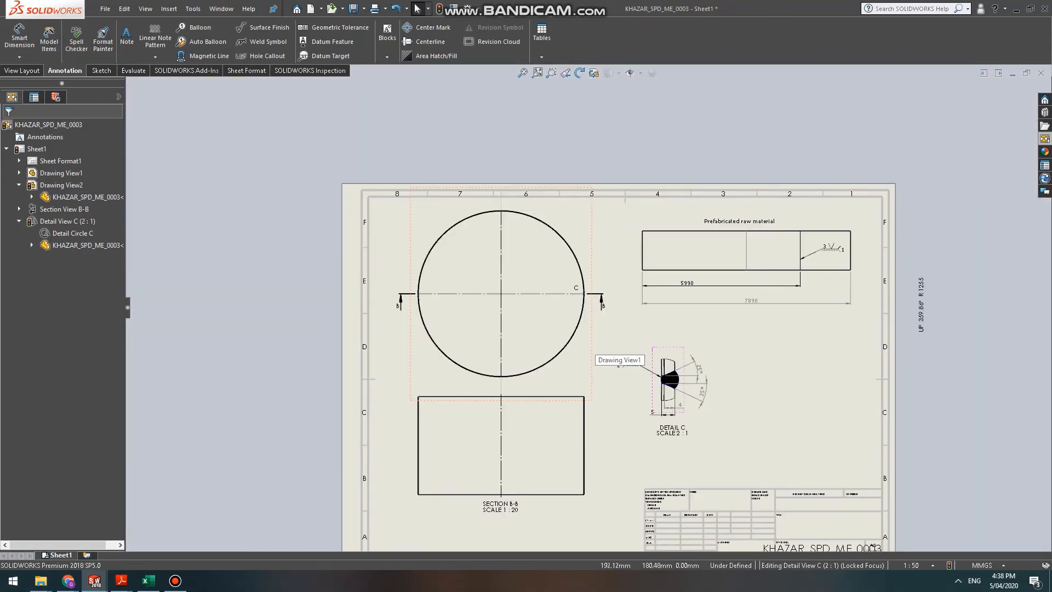
pyautogui.scroll(-1, 651, 460)
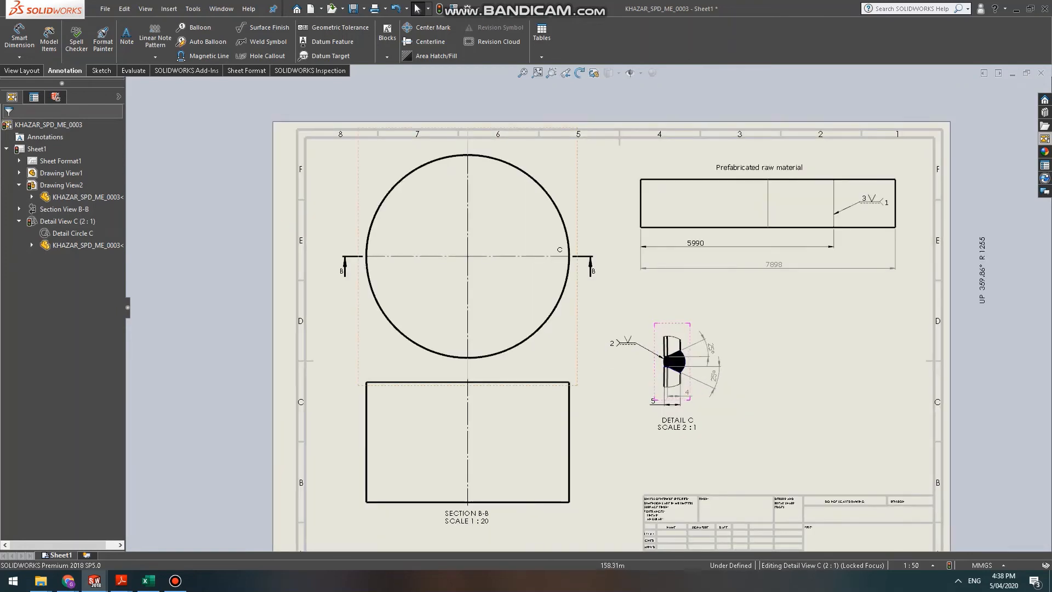
pyautogui.click(22, 71)
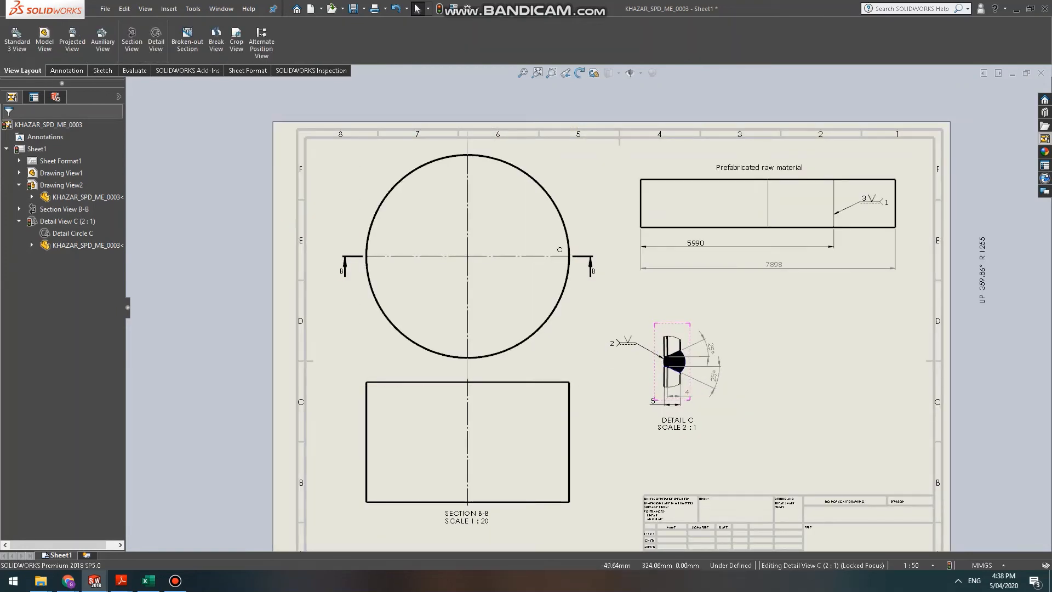
pyautogui.click(102, 70)
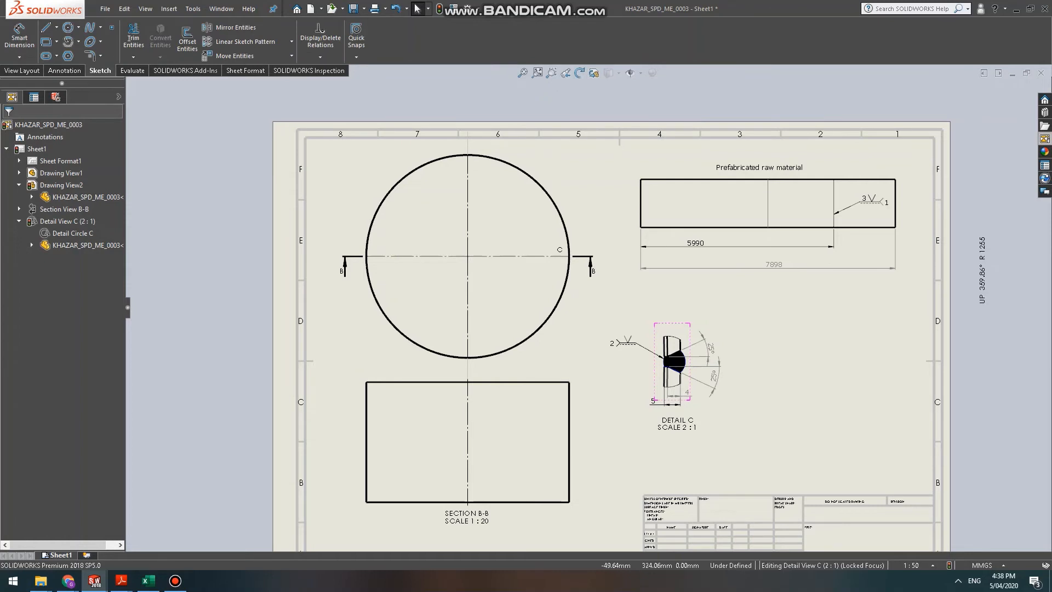
pyautogui.click(65, 70)
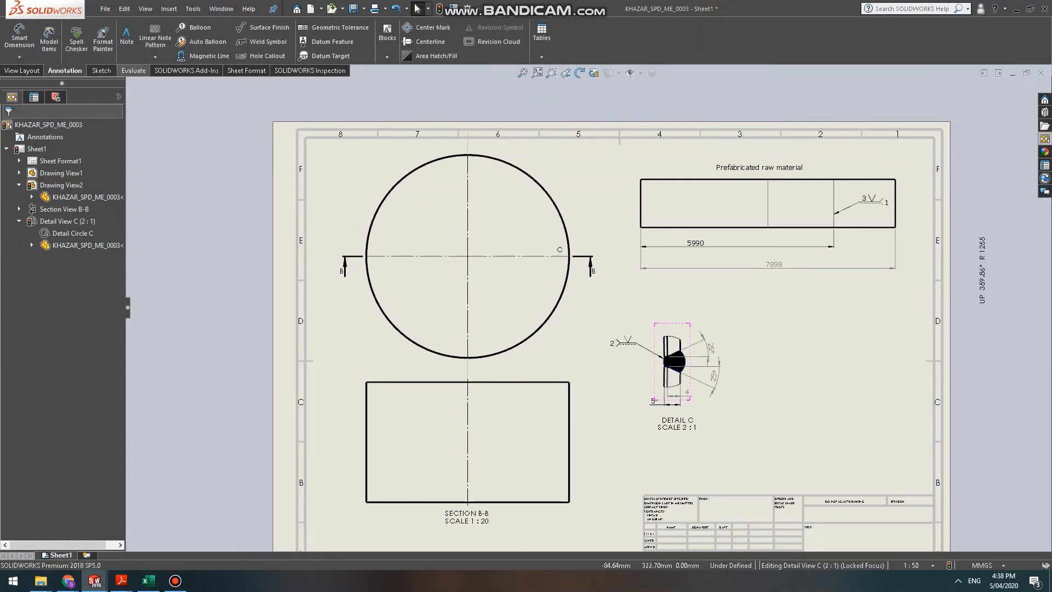
pyautogui.scroll(-3, 671, 362)
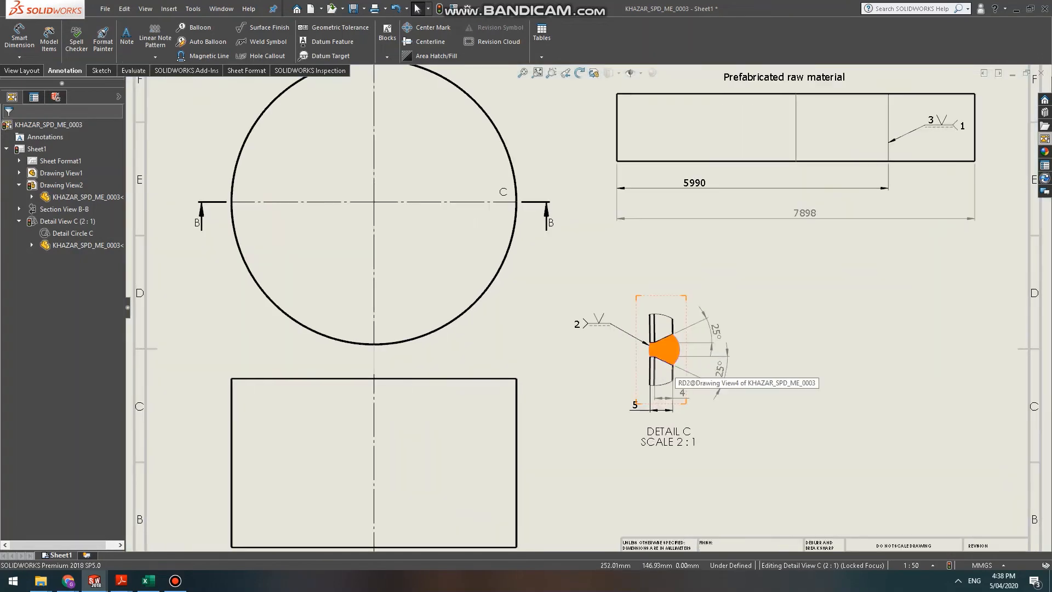
pyautogui.press('f')
pyautogui.scroll(-3, 723, 342)
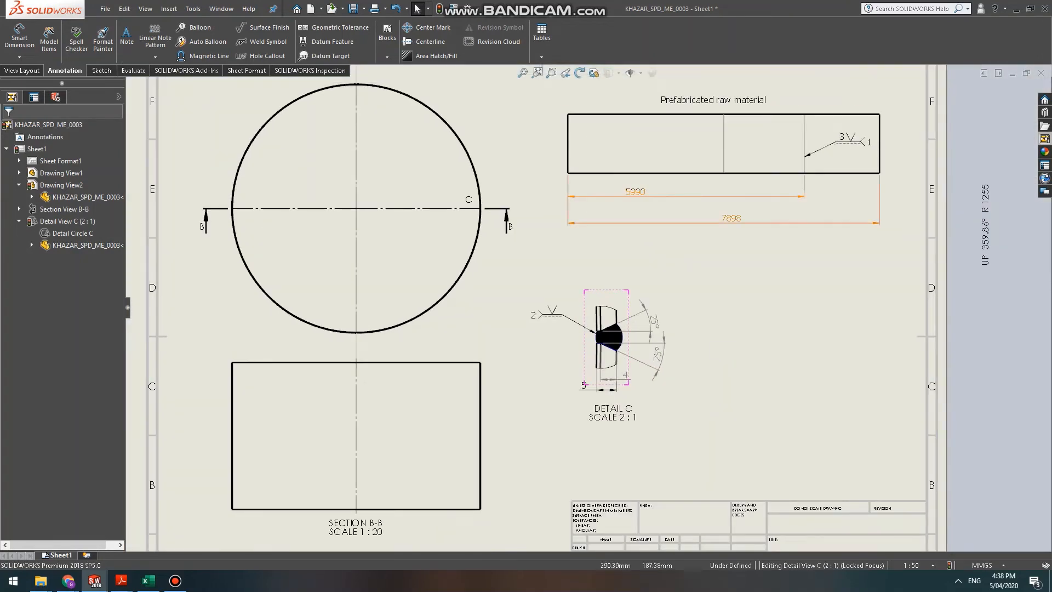
pyautogui.scroll(-2, 545, 266)
pyautogui.scroll(5, 563, 386)
pyautogui.scroll(-1, 555, 406)
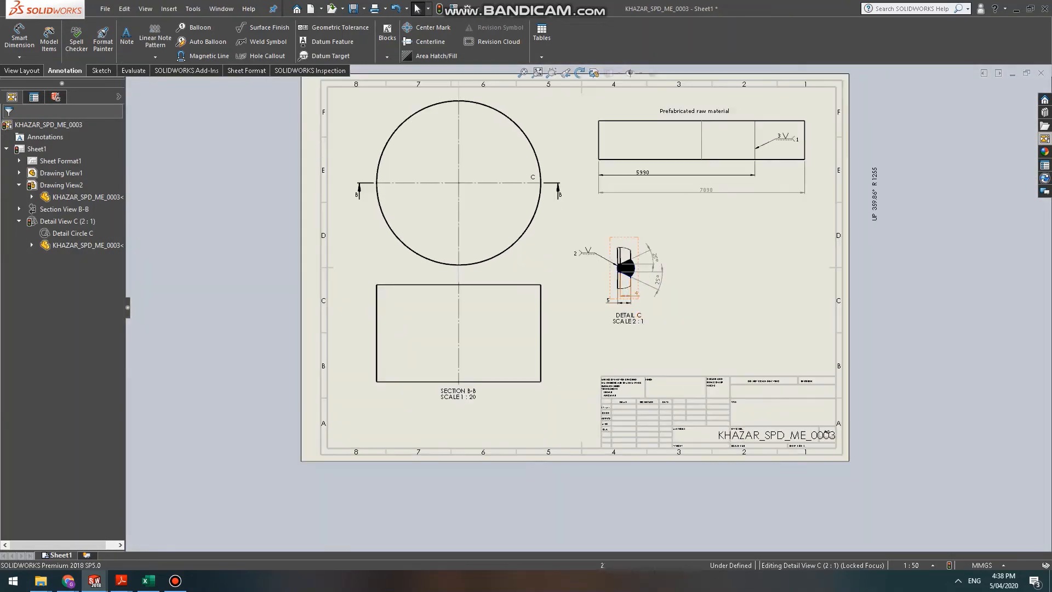
pyautogui.scroll(-2, 614, 318)
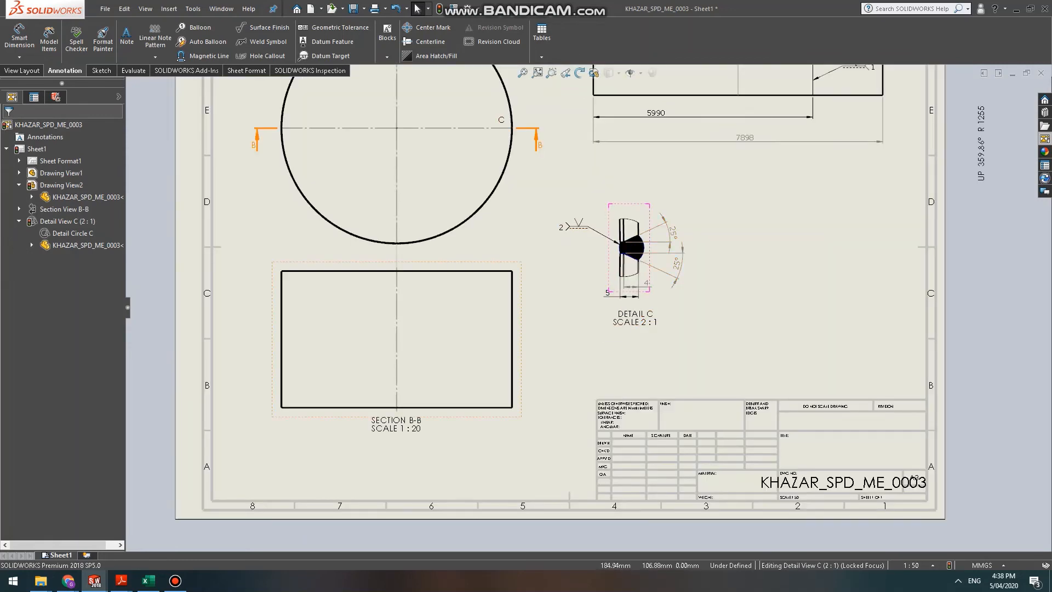
pyautogui.scroll(-1, 547, 344)
pyautogui.scroll(4, 548, 344)
pyautogui.scroll(-3, 548, 344)
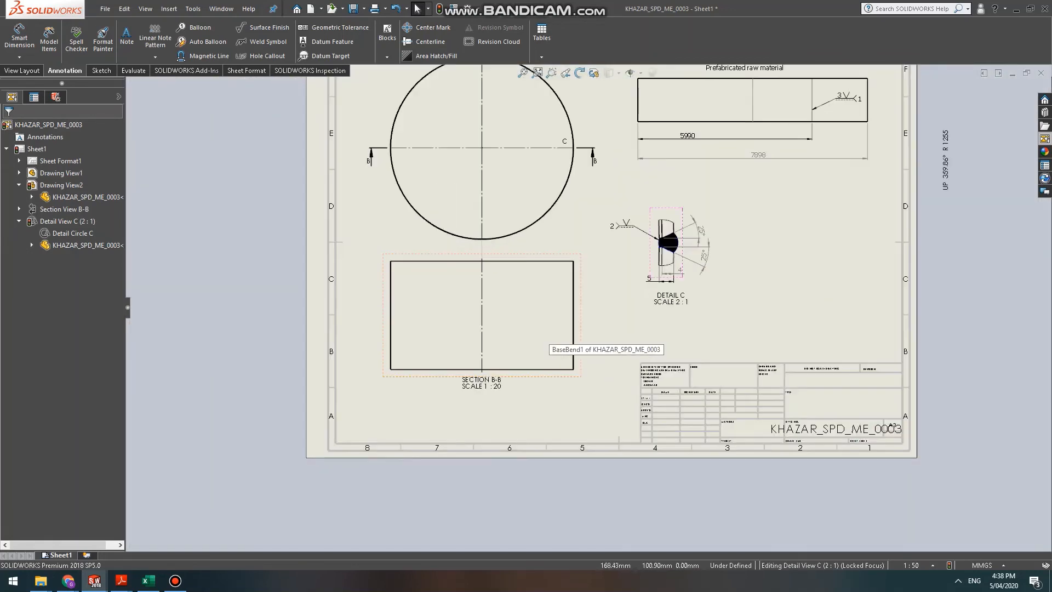
pyautogui.press('f')
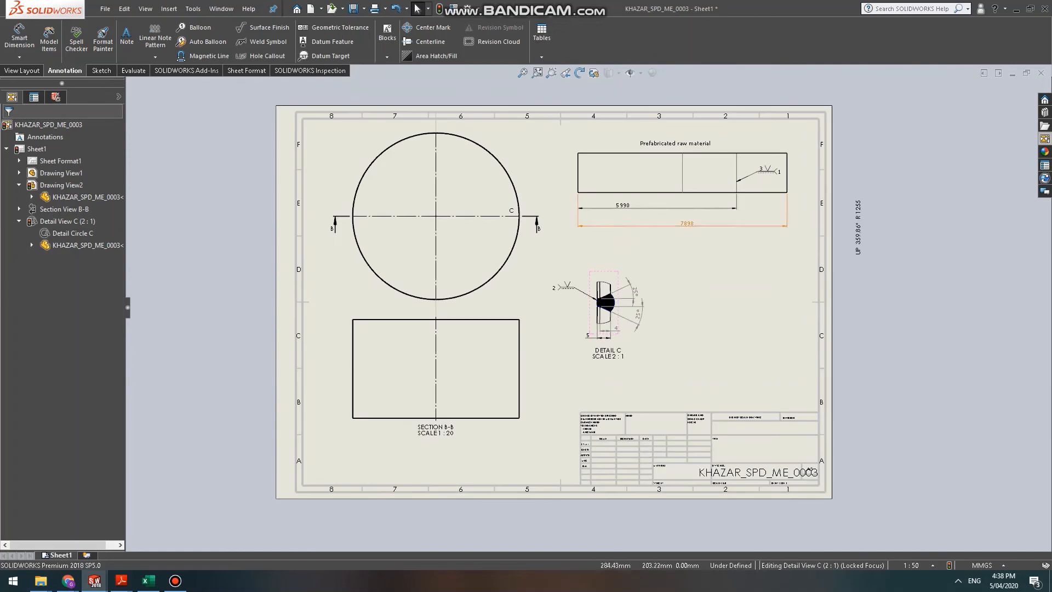
pyautogui.scroll(-1, 463, 310)
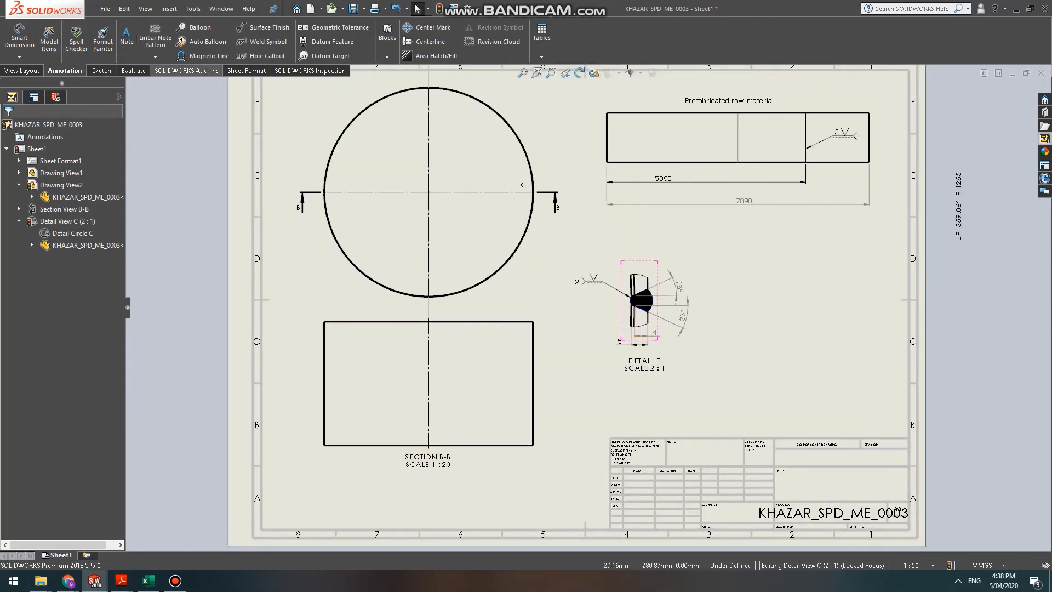
# Dimension the shell's inner circle in the circular view with Smart Dimension and display it as a diameter.
pyautogui.click(101, 70)
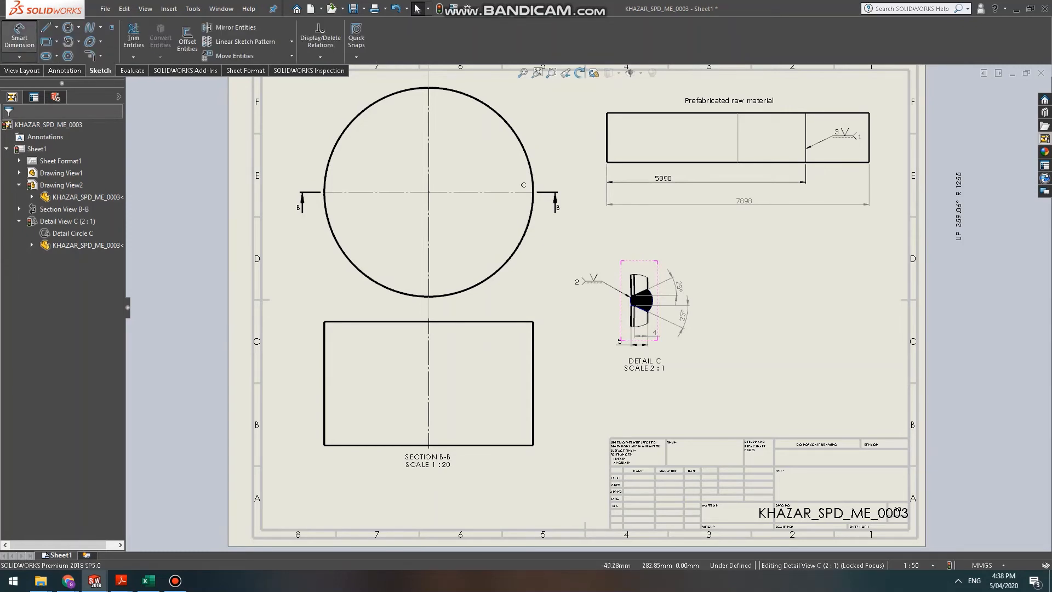
pyautogui.click(20, 34)
pyautogui.scroll(-5, 470, 244)
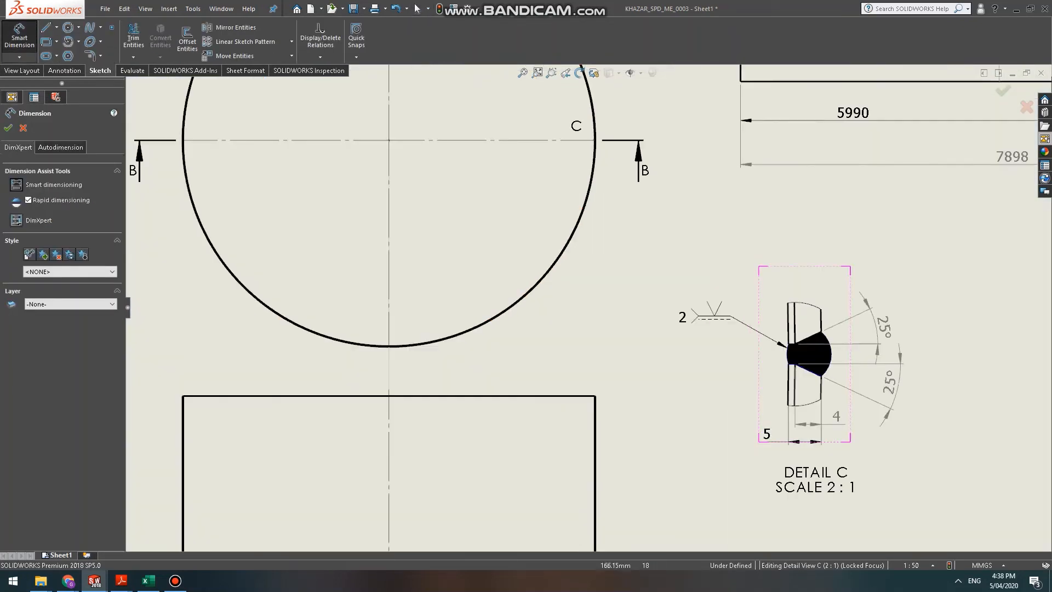
pyautogui.scroll(-10, 560, 199)
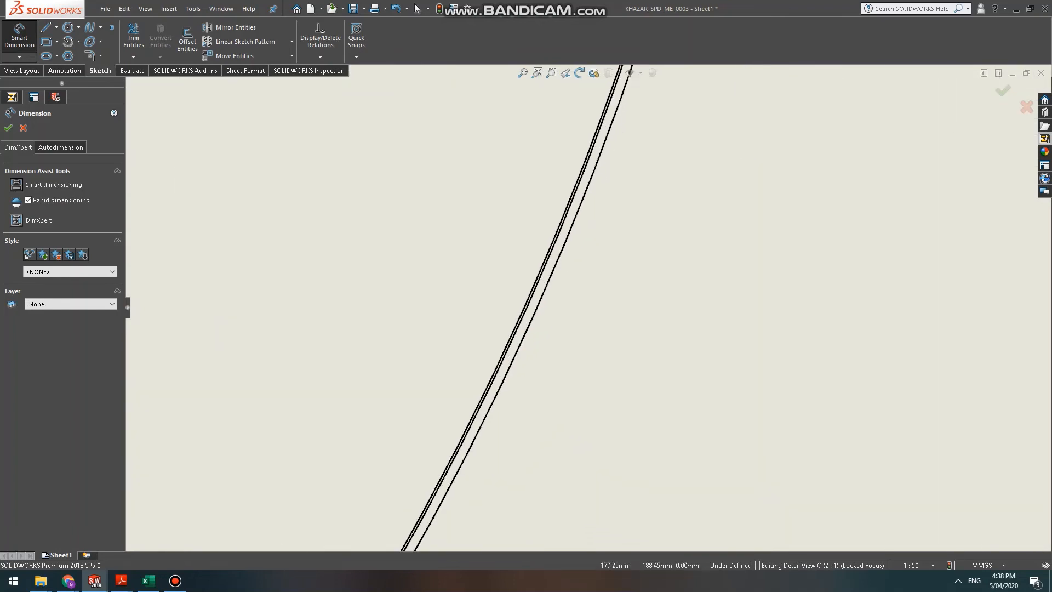
pyautogui.click(517, 263)
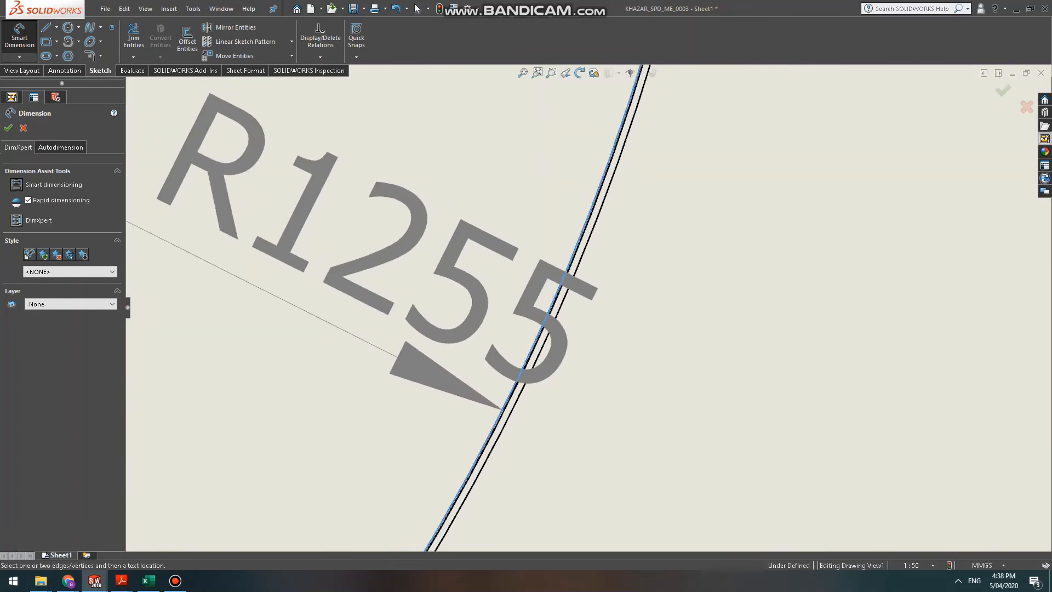
pyautogui.scroll(8, 548, 274)
pyautogui.click(427, 285)
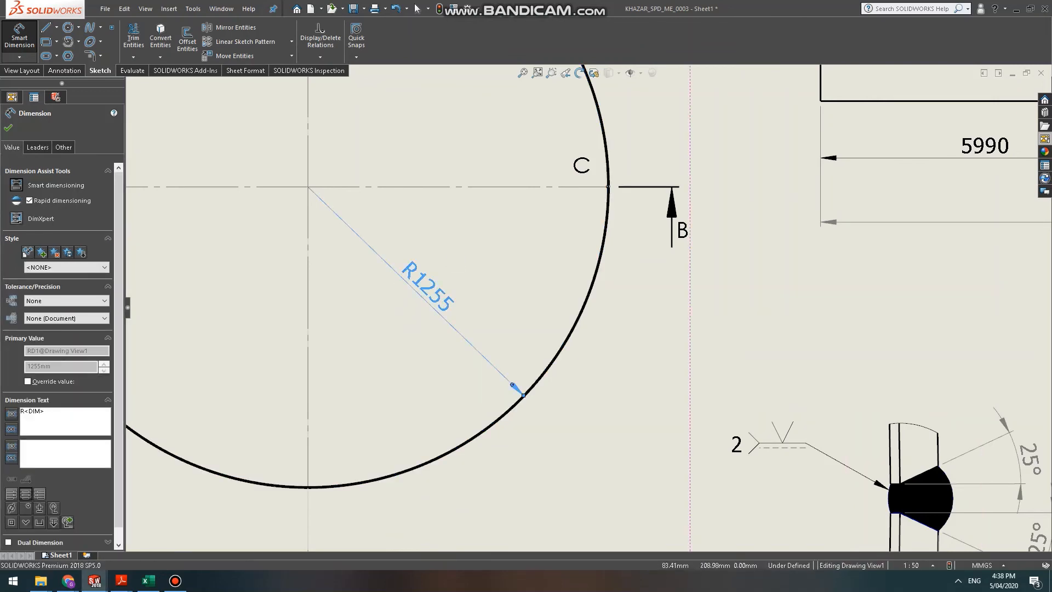
pyautogui.click(37, 147)
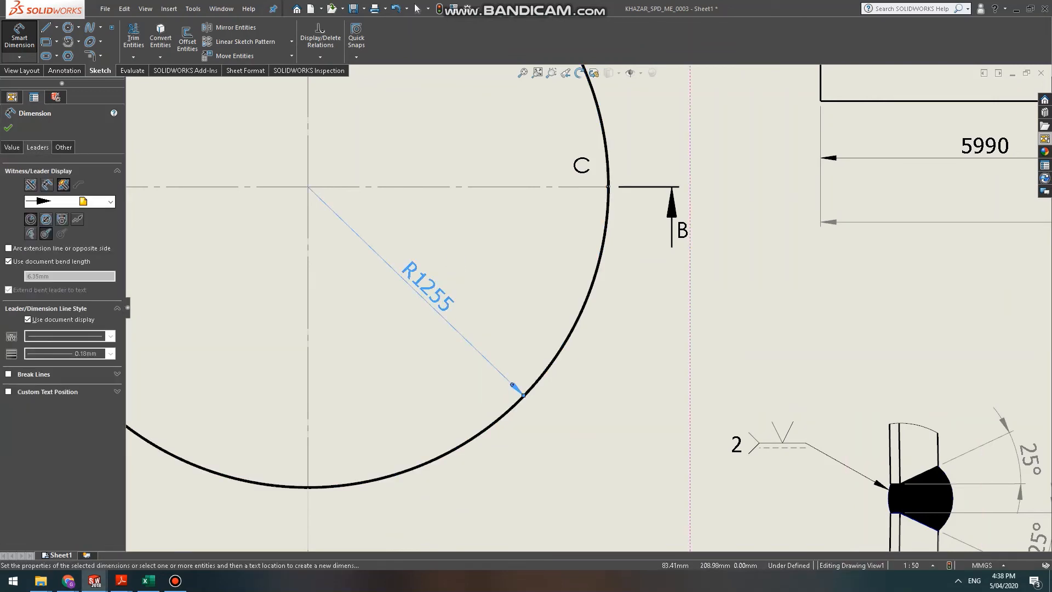
pyautogui.click(46, 219)
pyautogui.scroll(3, 544, 282)
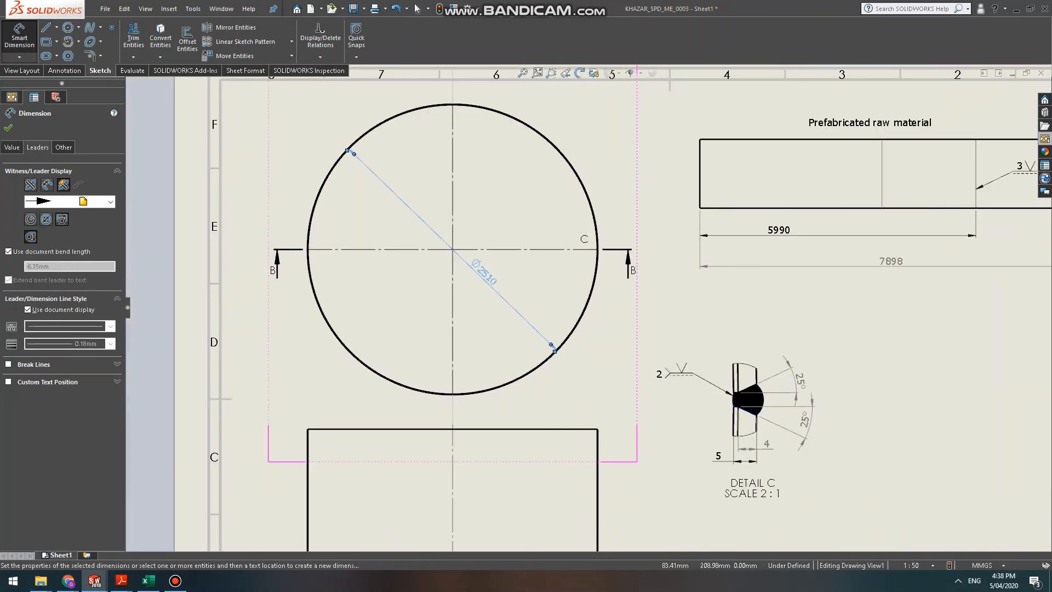
# Dimension the shell's outer circle in the same view and switch its display from radius to diameter.
pyautogui.scroll(-2, 489, 316)
pyautogui.scroll(-5, 547, 362)
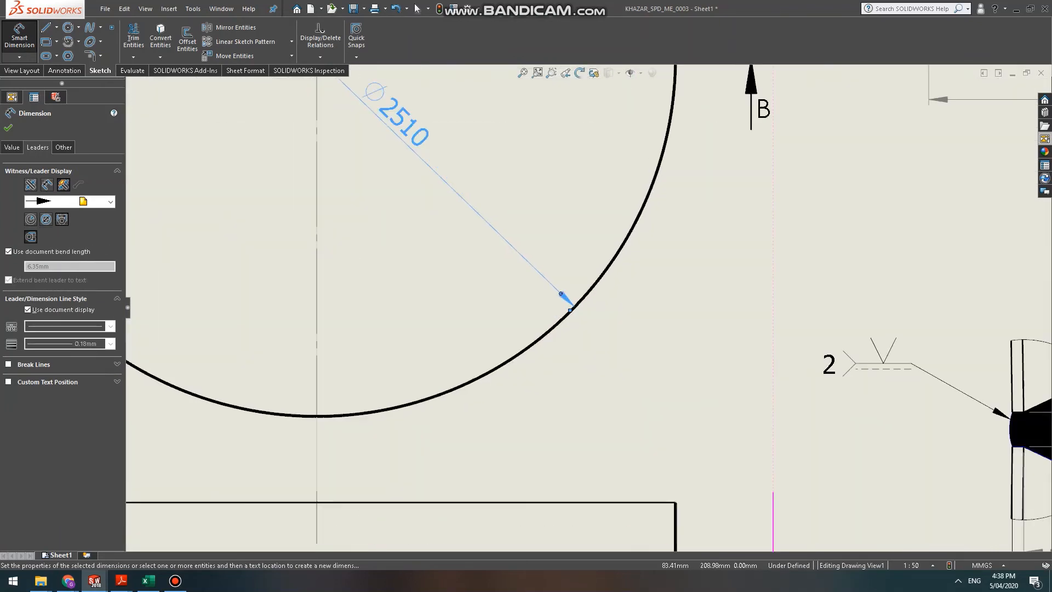
pyautogui.click(591, 277)
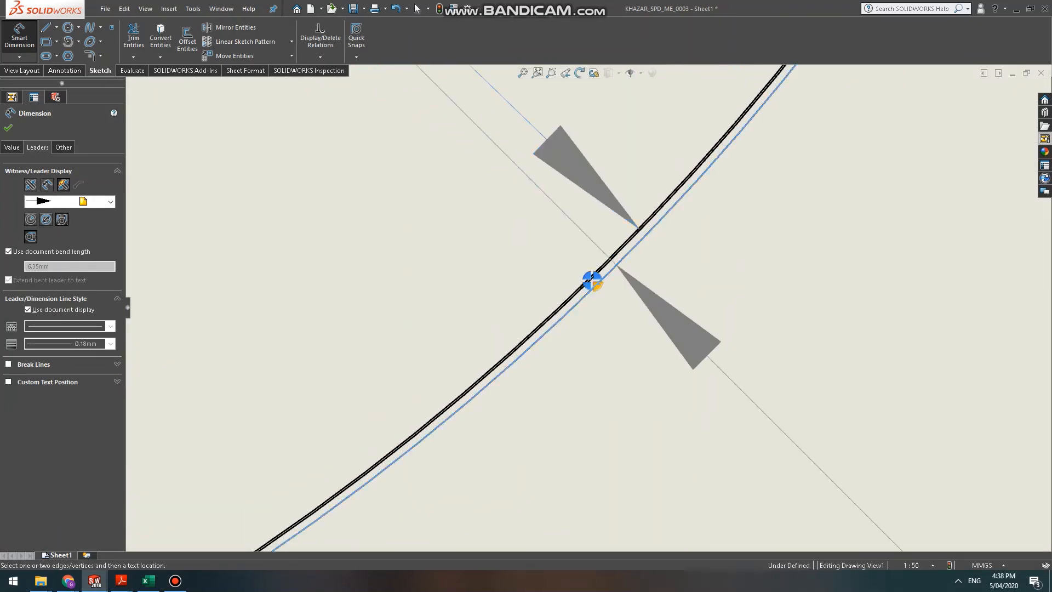
pyautogui.scroll(3, 591, 277)
pyautogui.scroll(4, 586, 306)
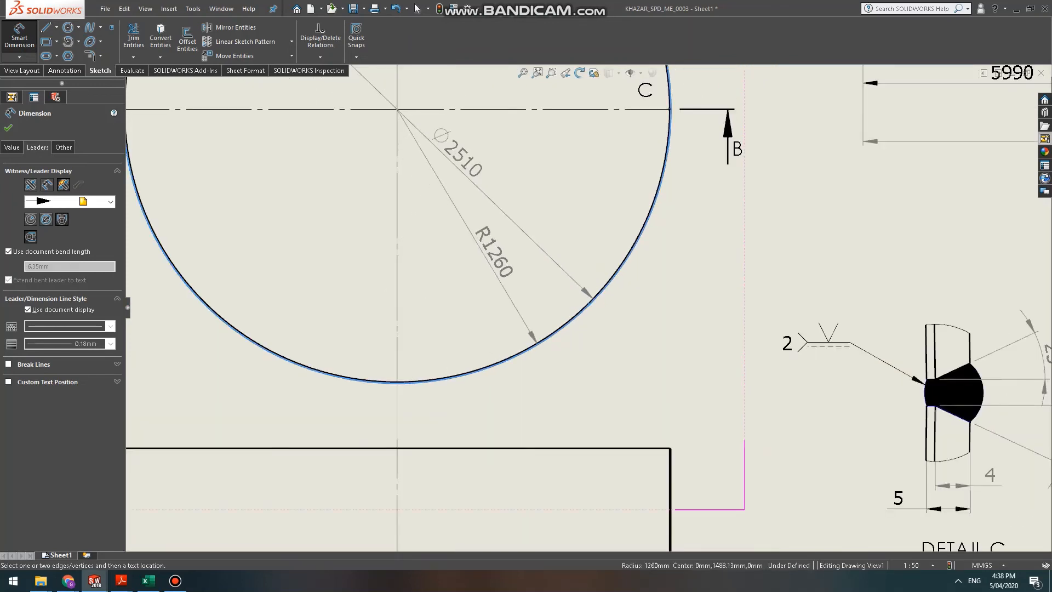
pyautogui.click(569, 149)
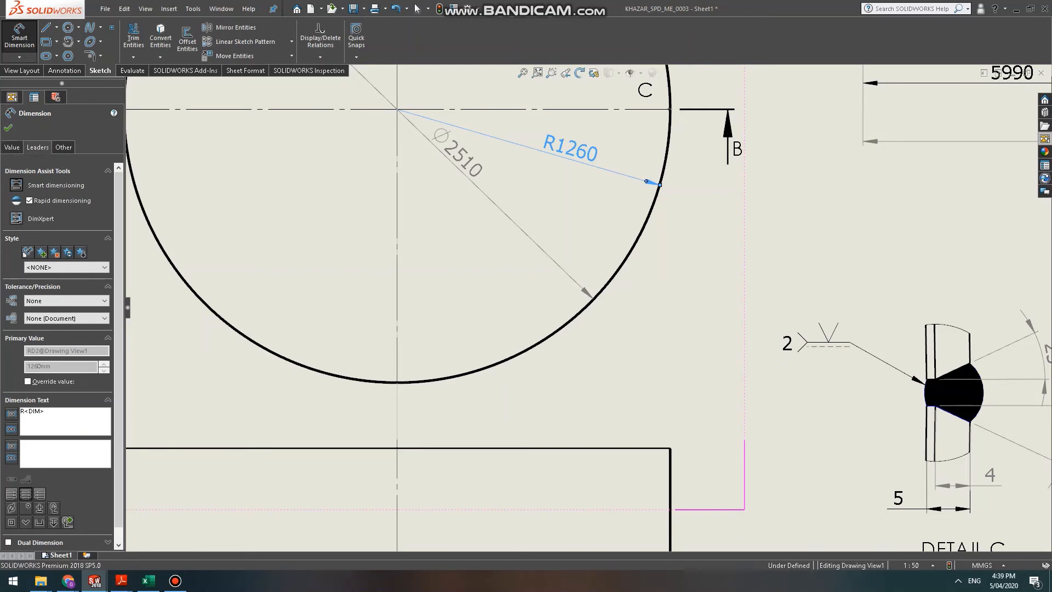
pyautogui.click(46, 220)
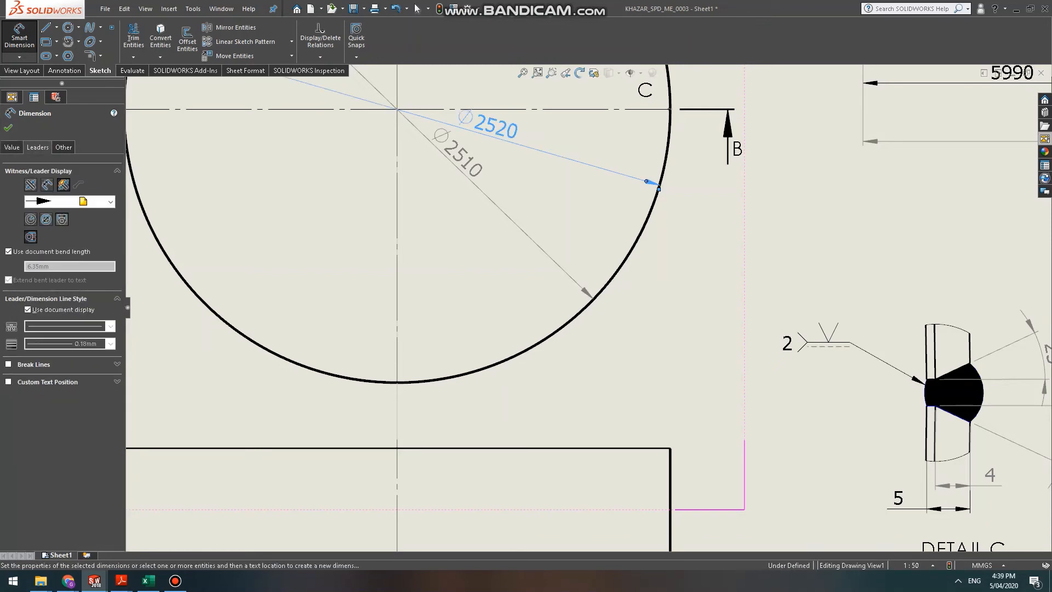
# Dimension the overall height of Section B-B between its upper and lower edges, placing the dimension outside the left edge.
pyautogui.scroll(-5, 525, 306)
pyautogui.scroll(3, 482, 208)
pyautogui.scroll(-2, 609, 439)
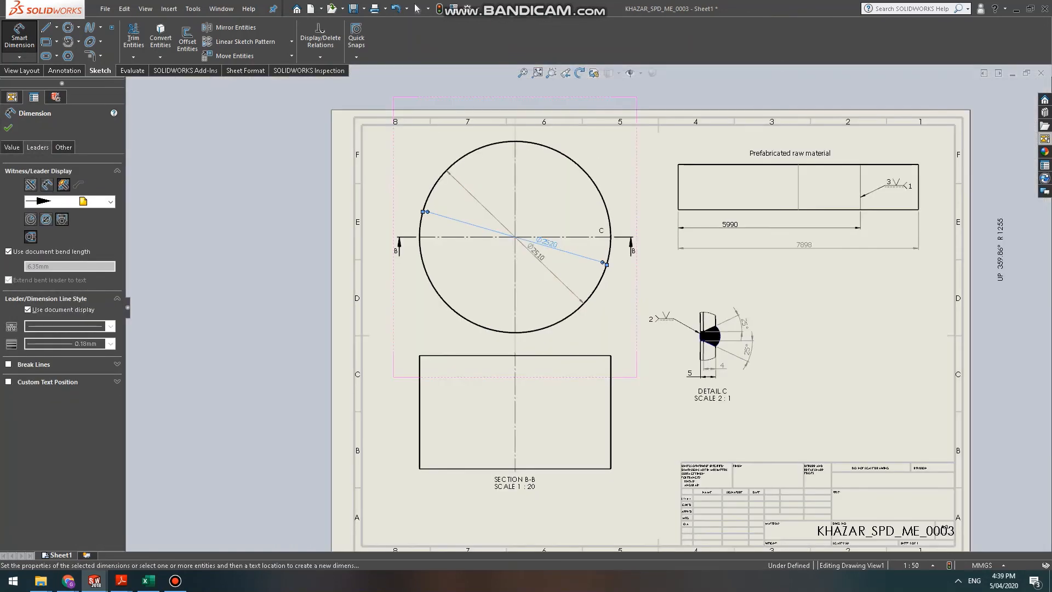
pyautogui.scroll(3, 608, 438)
pyautogui.scroll(-1, 604, 439)
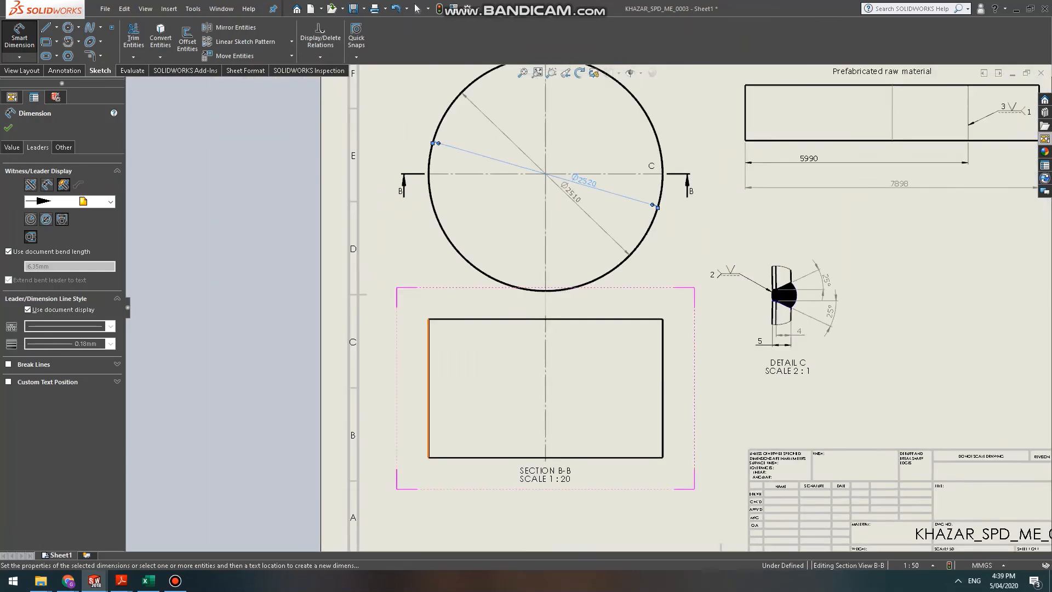
pyautogui.scroll(2, 383, 416)
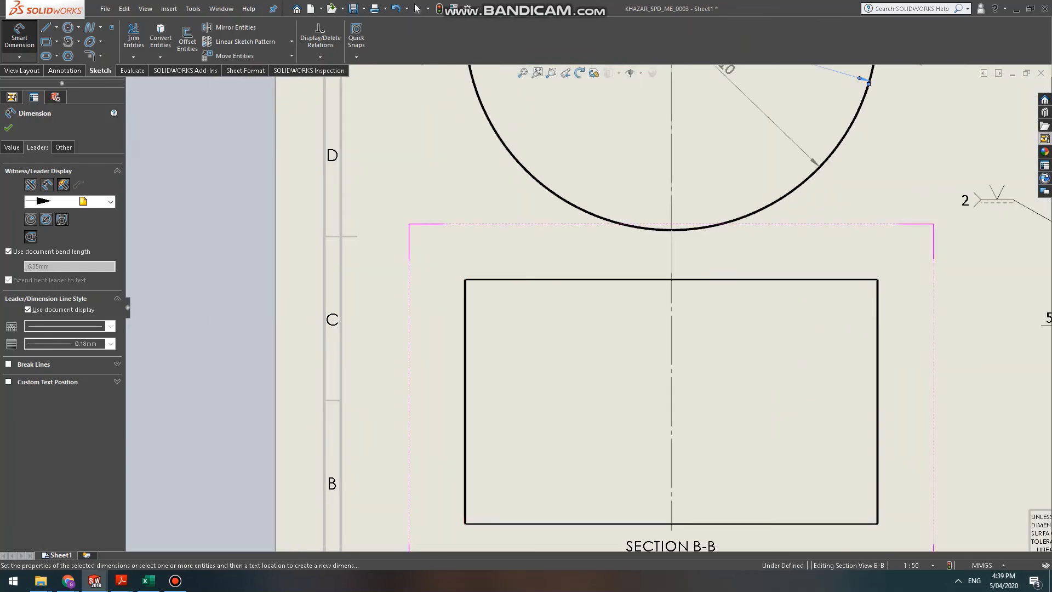
pyautogui.scroll(3, 428, 309)
pyautogui.click(458, 293)
pyautogui.scroll(-3, 544, 356)
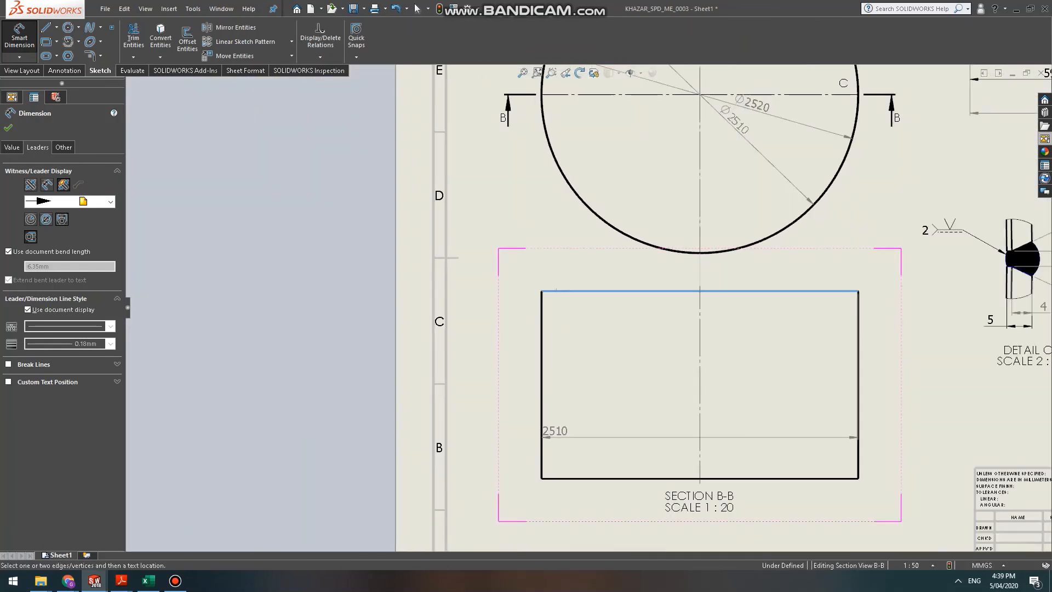
pyautogui.click(585, 442)
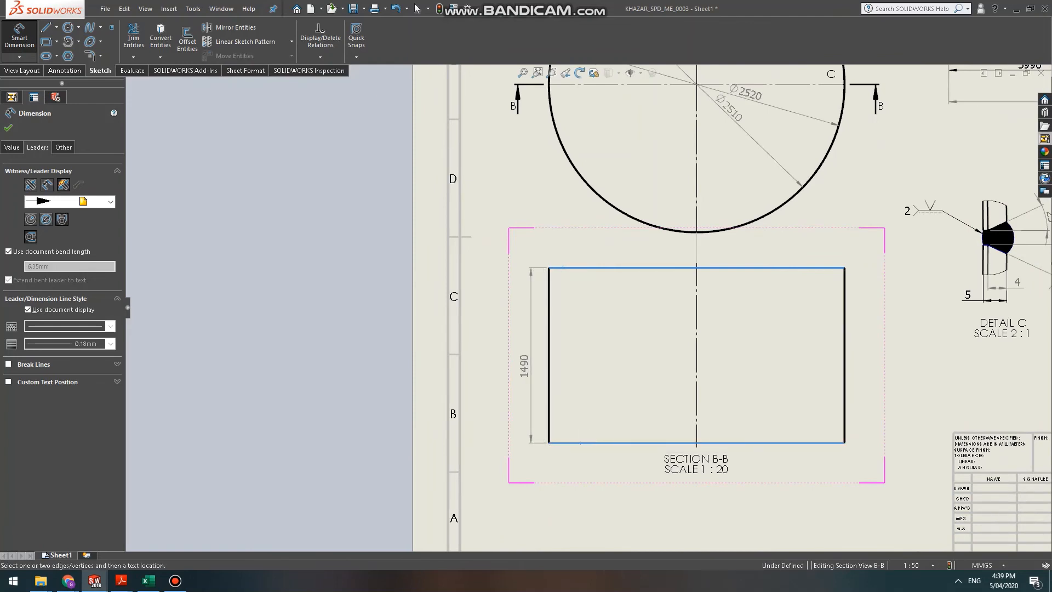
pyautogui.click(518, 350)
pyautogui.scroll(-4, 682, 351)
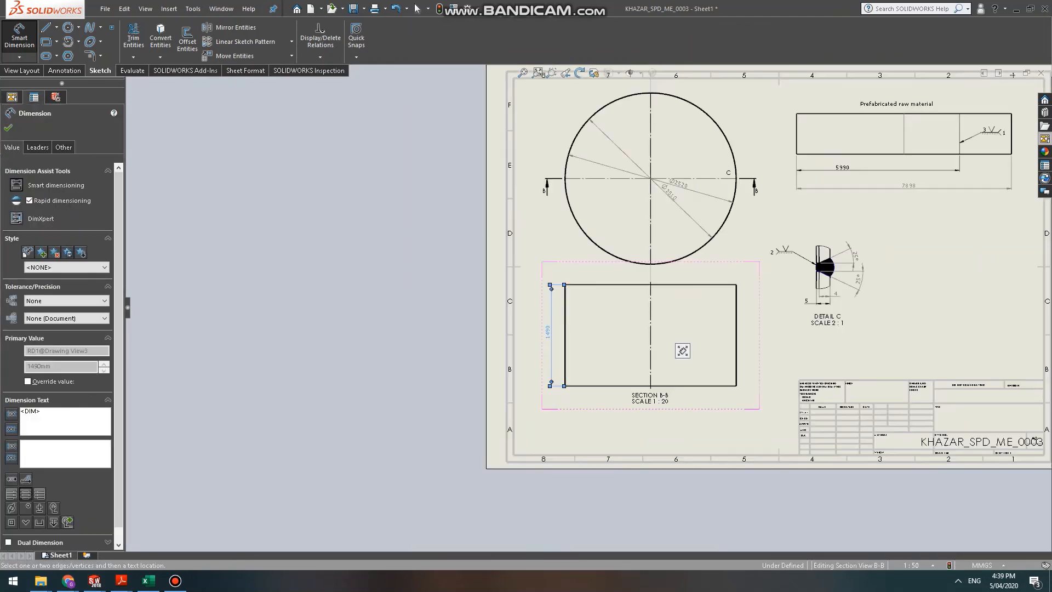
# Place a note in the empty area beside Detail C and begin it with "1. Please refer to".
pyautogui.scroll(1, 682, 351)
pyautogui.press('Escape')
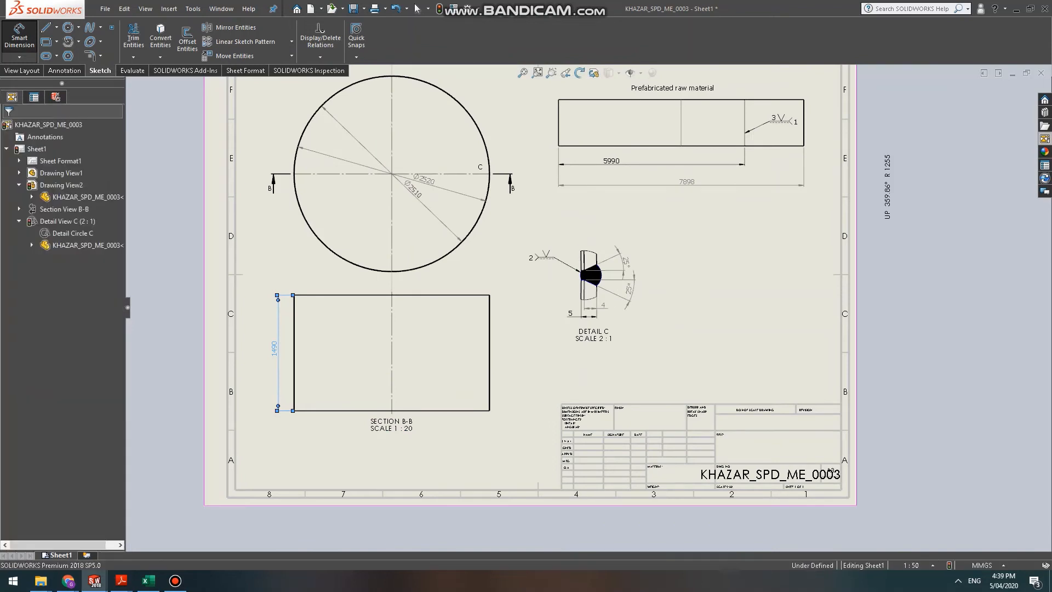
pyautogui.scroll(1, 647, 335)
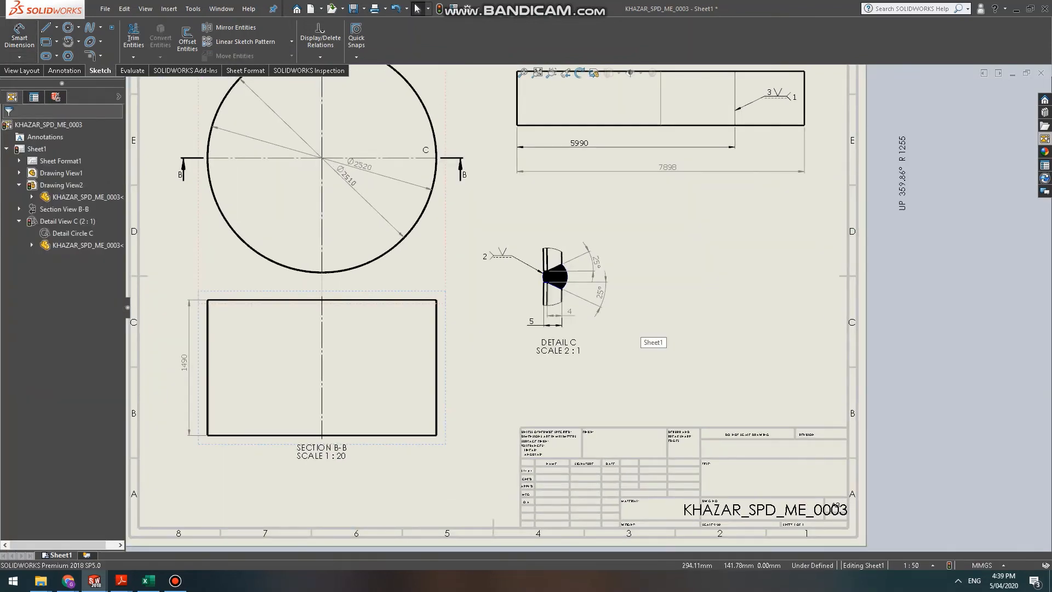
pyautogui.scroll(-3, 587, 306)
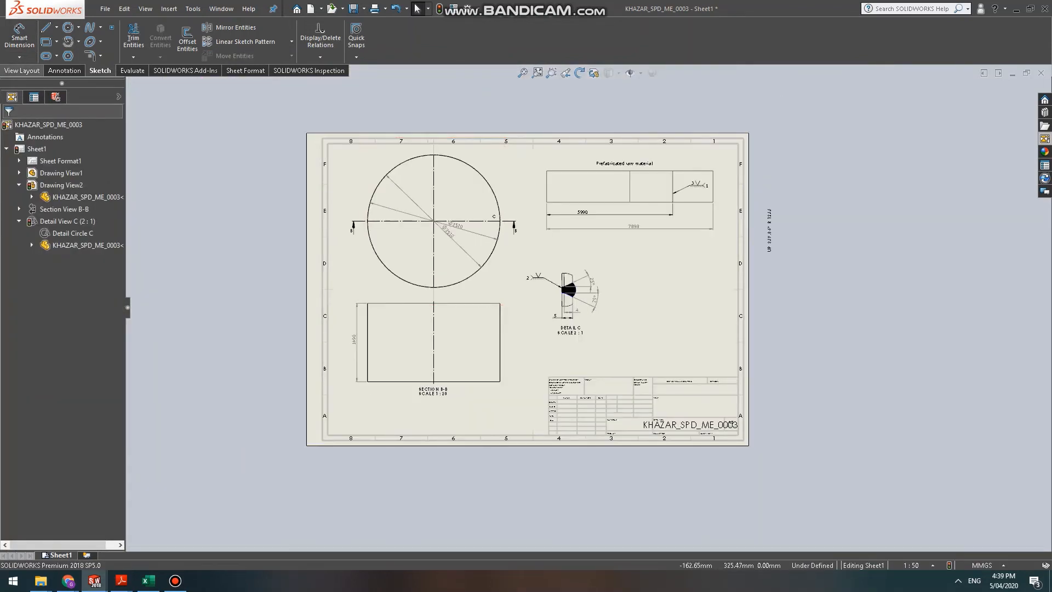
pyautogui.click(64, 70)
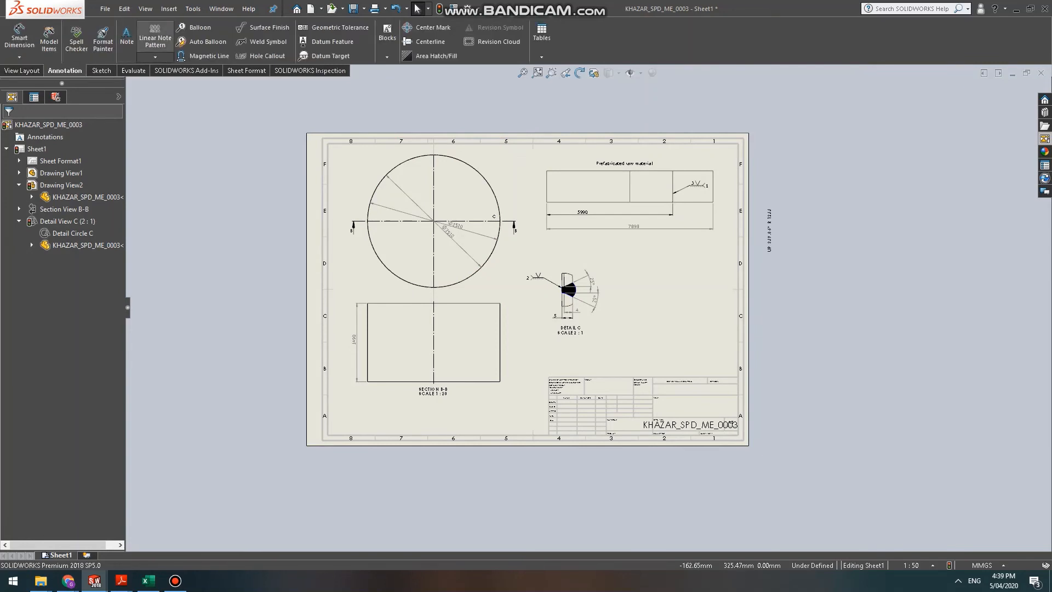
pyautogui.click(126, 37)
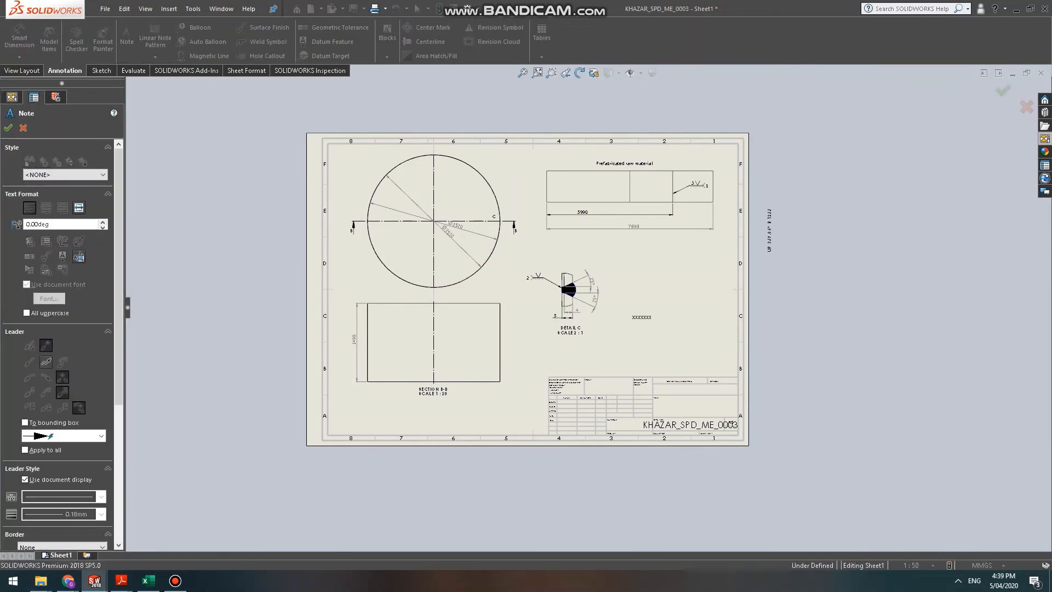
pyautogui.click(635, 317)
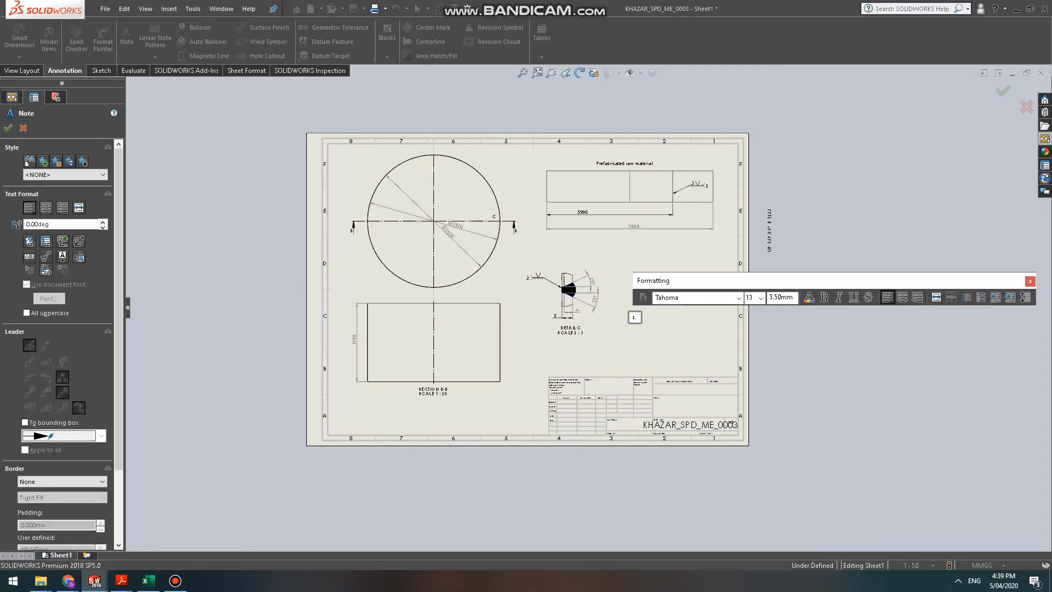
pyautogui.write('1. Please refer to')
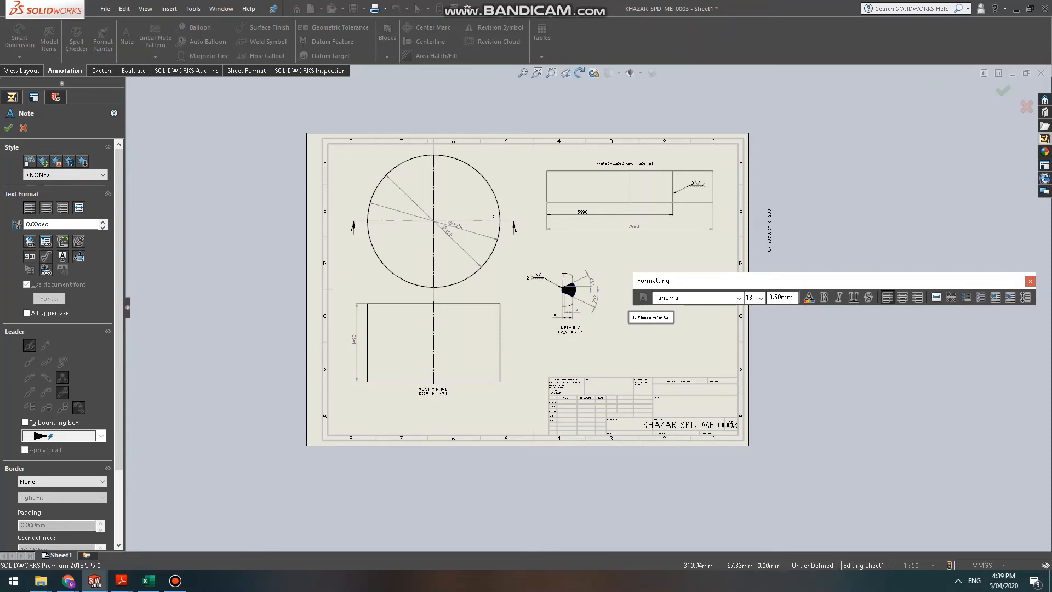
pyautogui.scroll(-3, 668, 329)
pyautogui.scroll(-2, 682, 317)
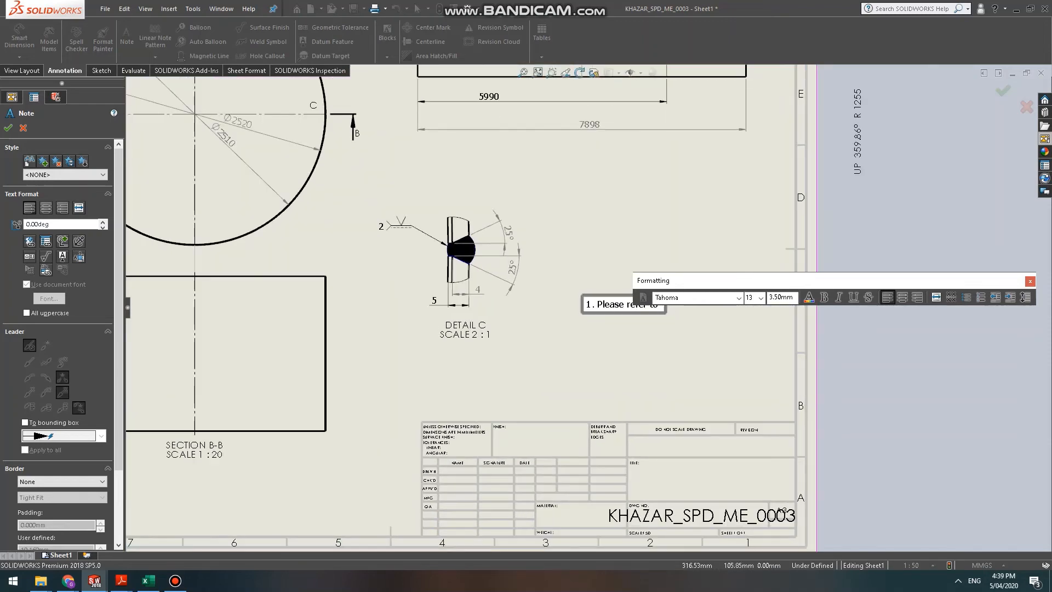
# Switch to the gost welding PDF in Adobe Reader and view its title page at 100% to read the standard's designation.
pyautogui.moveTo(121, 580)
pyautogui.click(298, 534)
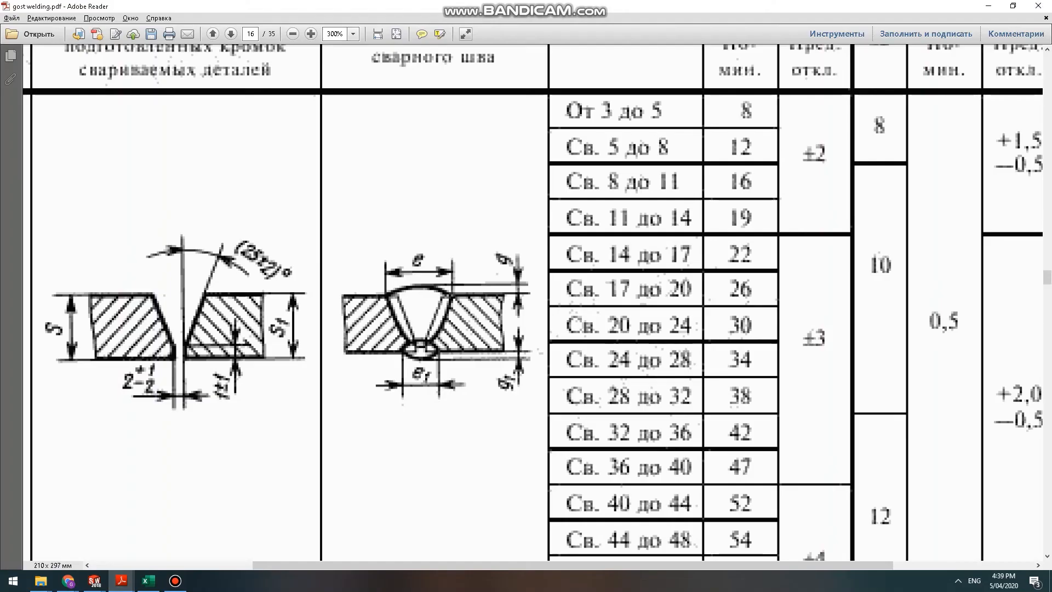
pyautogui.press('Home')
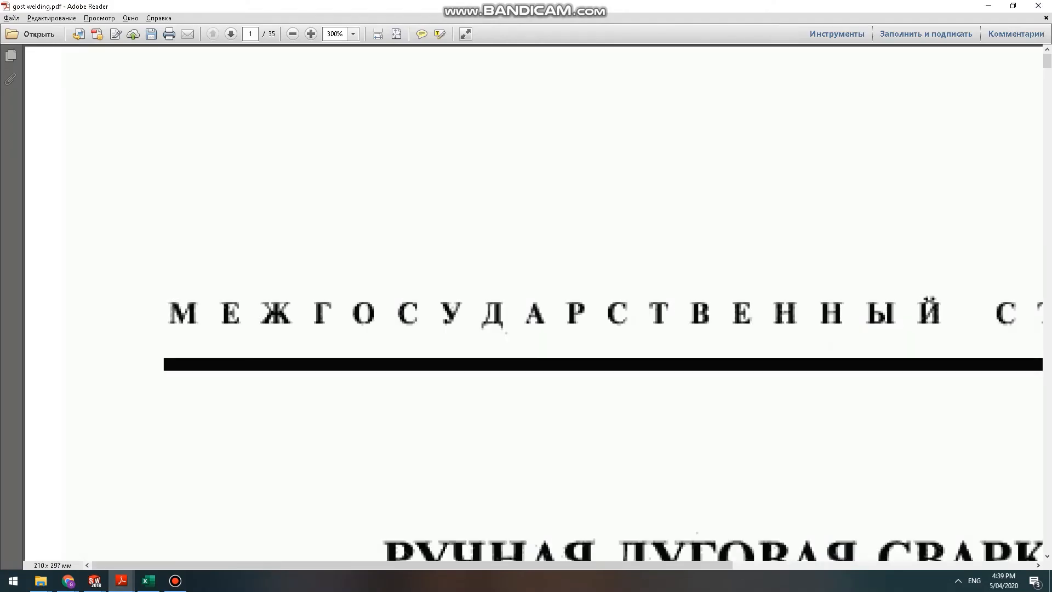
pyautogui.hotkey('ctrl', '1')
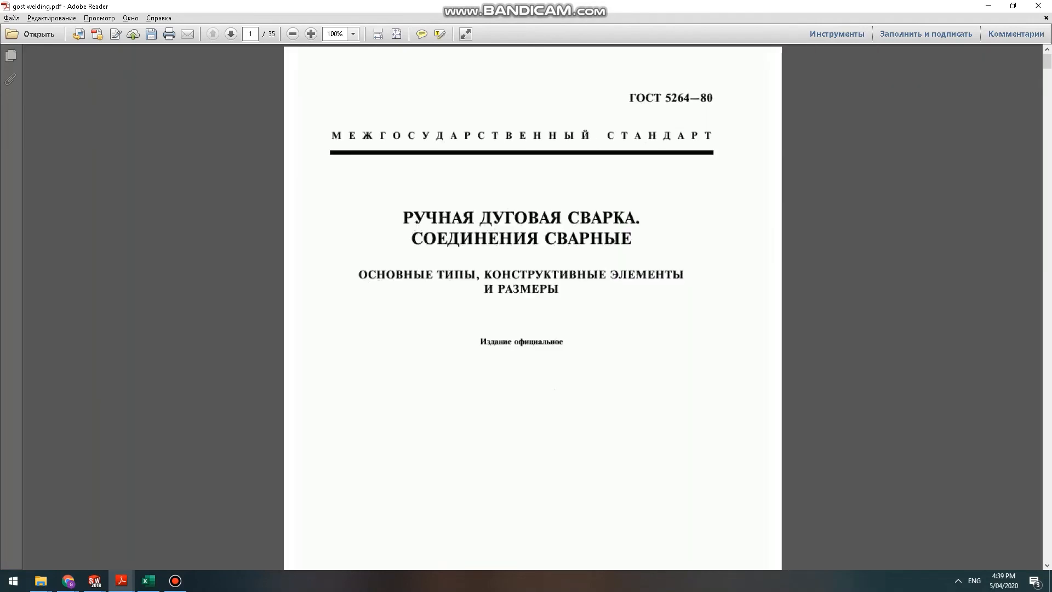
# Switch to Chrome, open translit.ru in a new tab and write "ГОСТ 5264-80" in Cyrillic, checking the number against the PDF.
pyautogui.moveTo(68, 581)
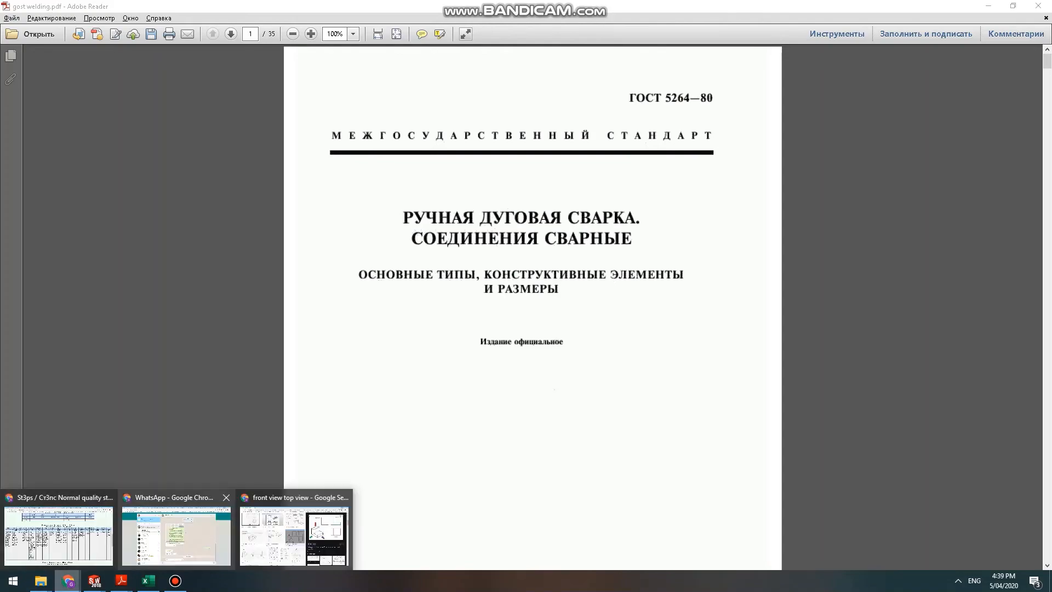
pyautogui.click(294, 534)
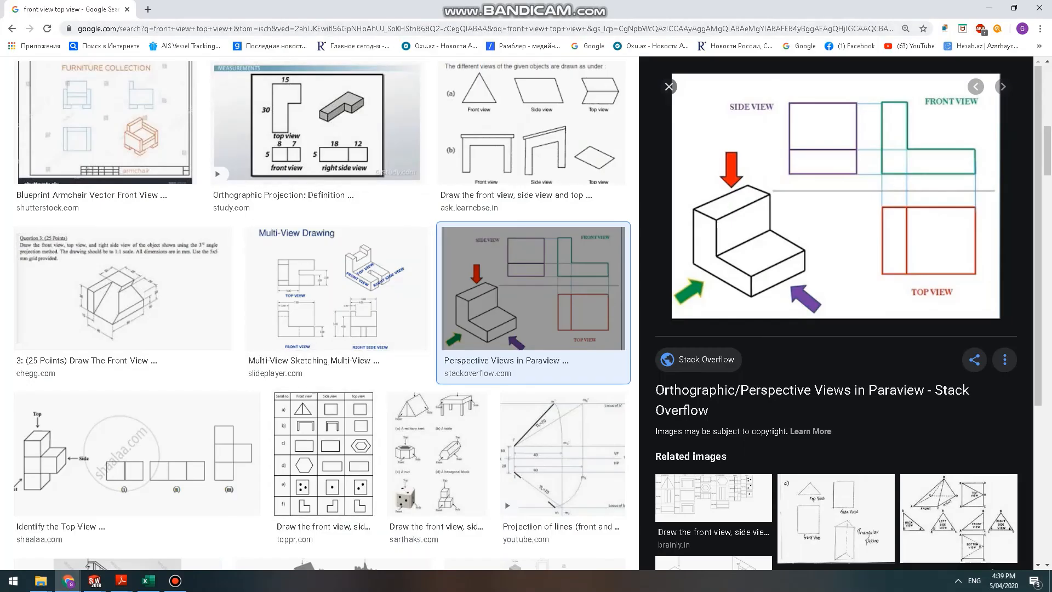
pyautogui.hotkey('ctrl', 't')
pyautogui.write('t')
pyautogui.press('Return')
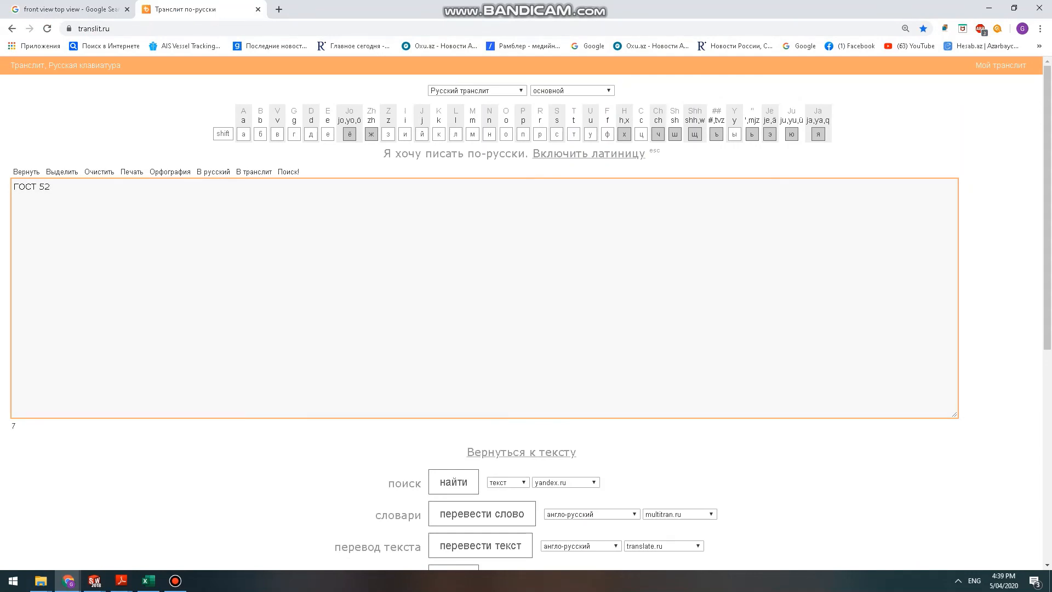
pyautogui.hotkey('alt', 'Tab')
pyautogui.hotkey('alt', 'Tab')
pyautogui.hotkey('alt', 'Tab')
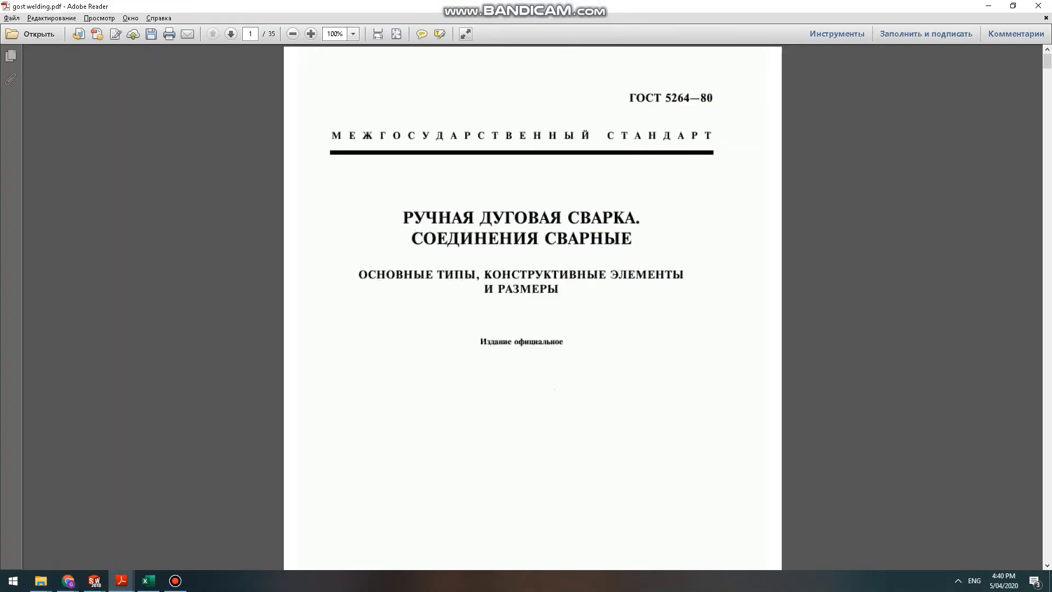
pyautogui.hotkey('alt', 'Tab')
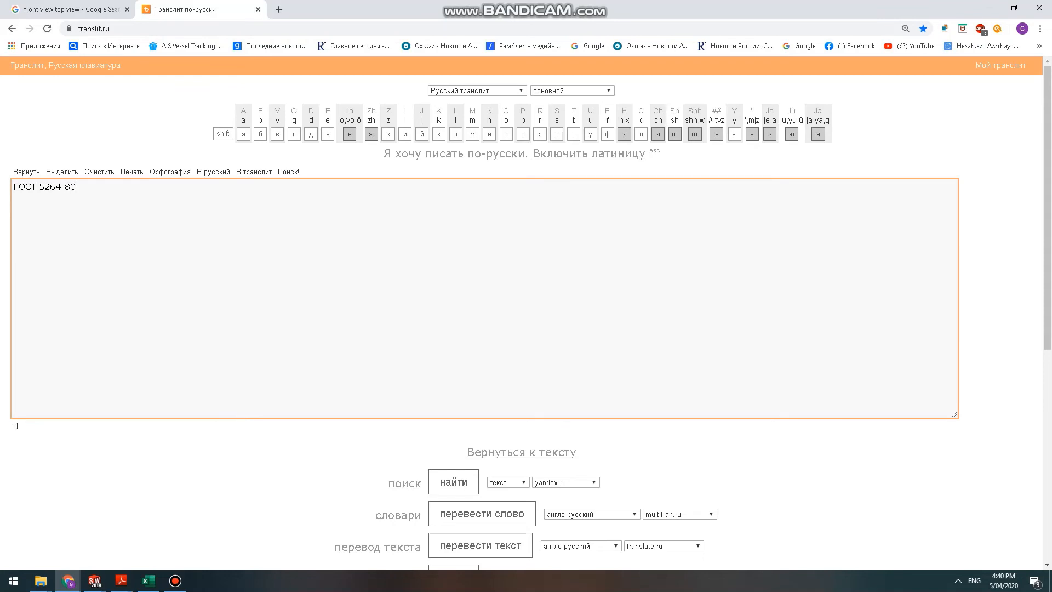
# Cut the whole "ГОСТ 5264-80" text from the transliteration page and switch back to the SolidWorks drawing.
pyautogui.hotkey('ctrl', 'a')
pyautogui.hotkey('ctrl', 'x')
pyautogui.hotkey('alt', 'Tab')
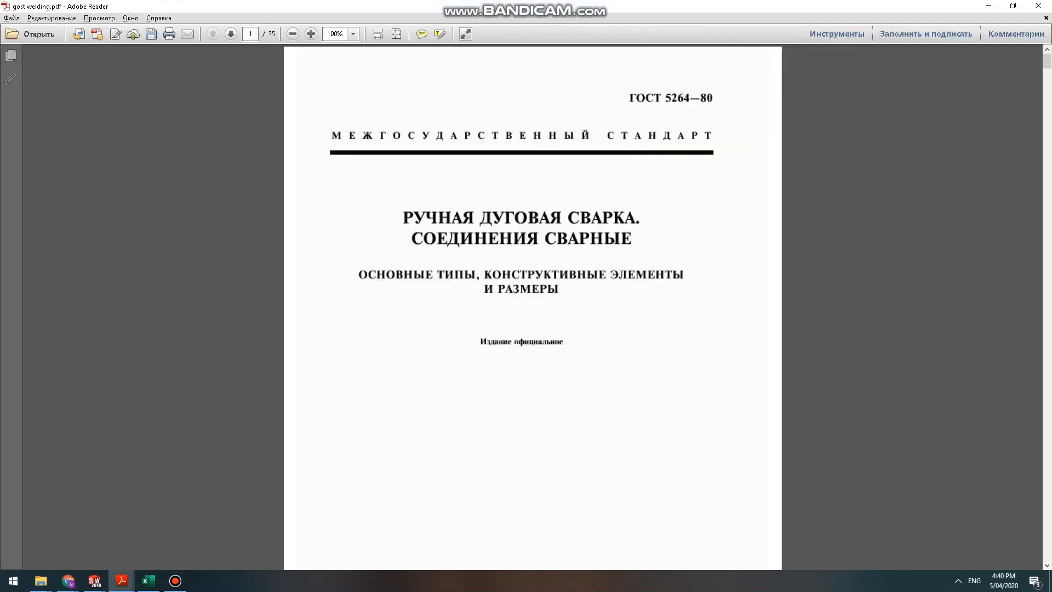
pyautogui.hotkey('alt', 'Tab')
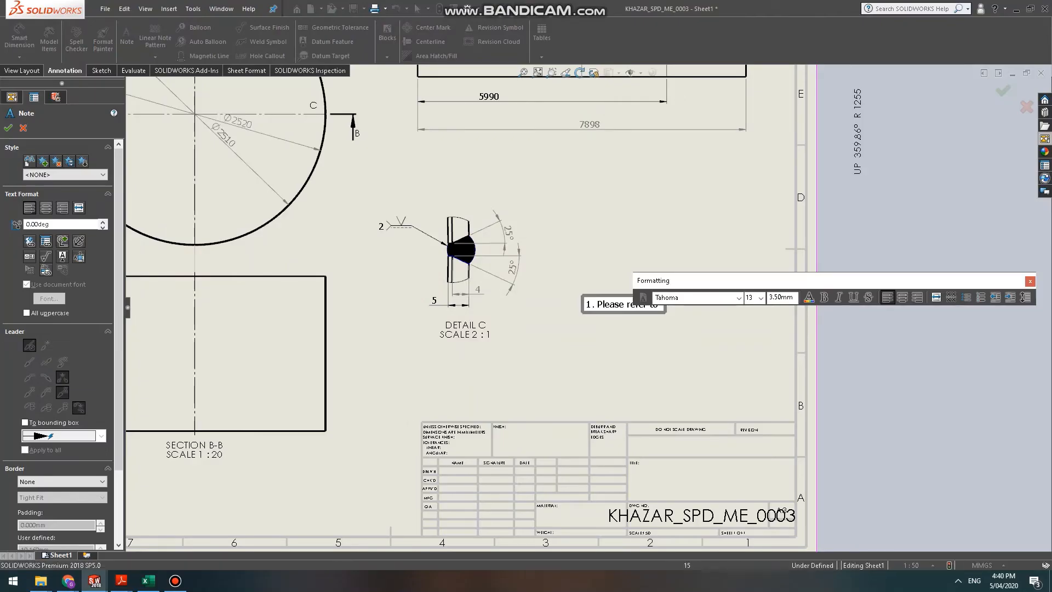
pyautogui.click(780, 511)
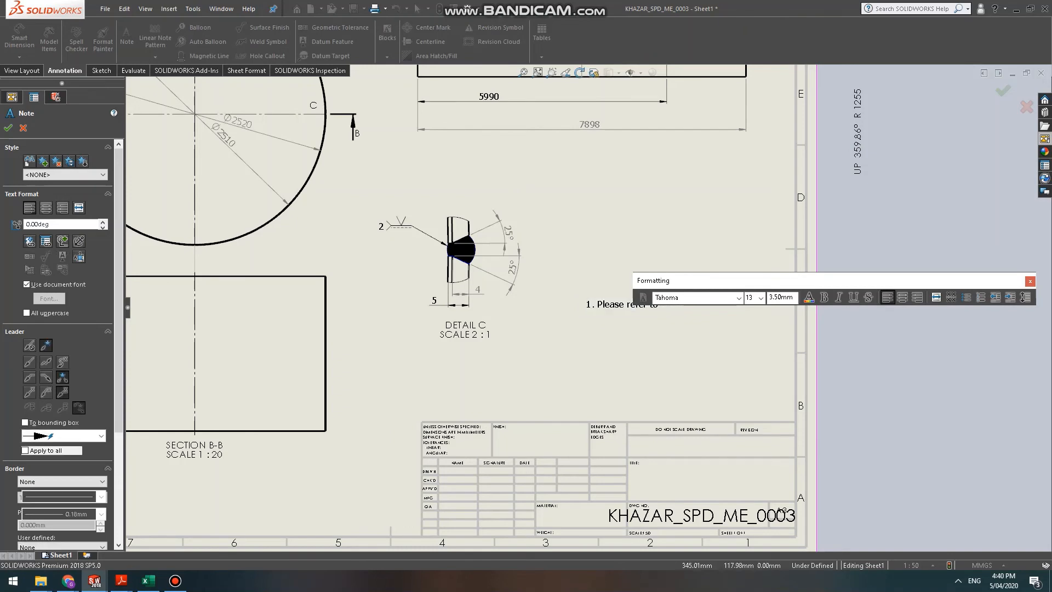
pyautogui.scroll(3, 662, 307)
pyautogui.scroll(-7, 663, 307)
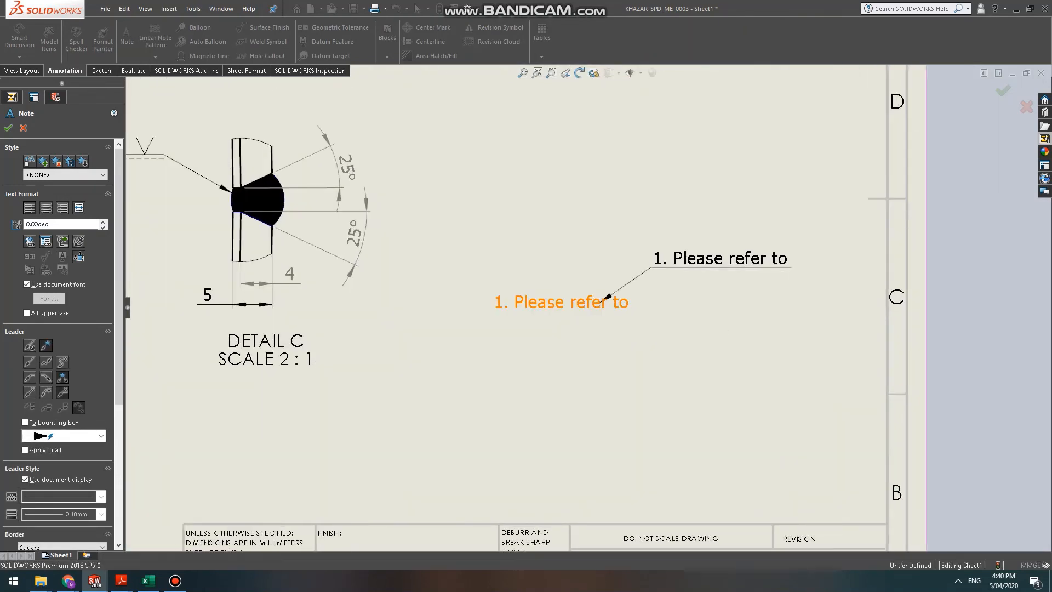
pyautogui.press('Escape')
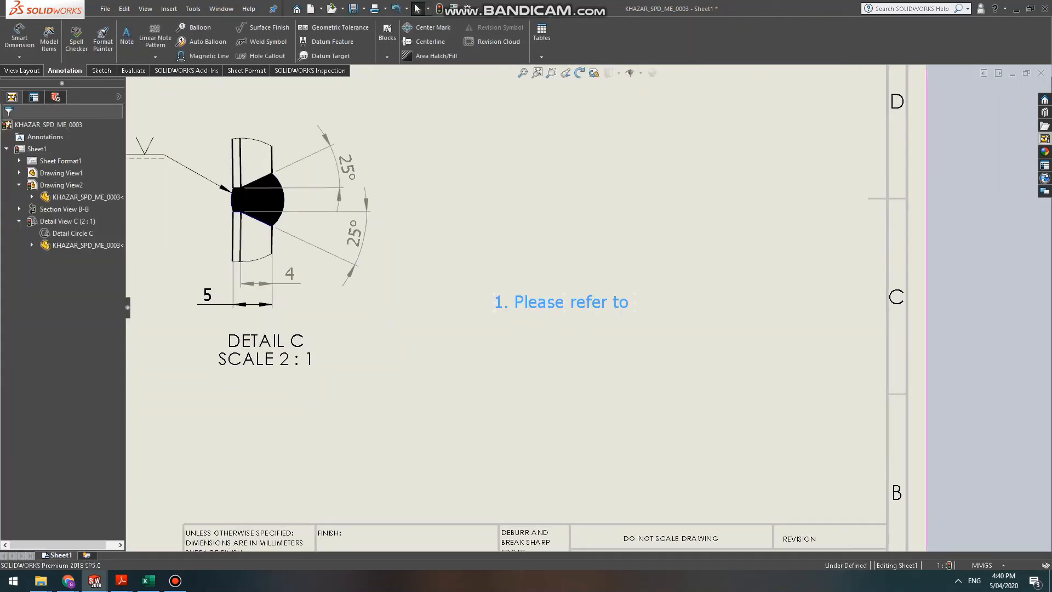
# Complete the note's first line with the pasted "ГОСТ 5264-80." and start a second numbered line.
pyautogui.doubleClick(561, 302)
pyautogui.click(633, 302)
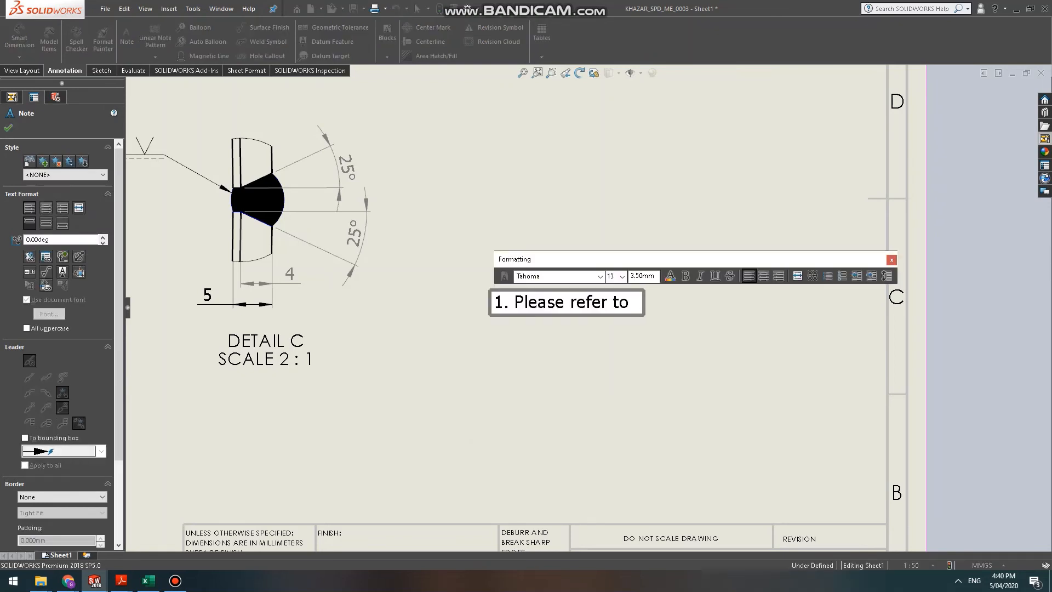
pyautogui.hotkey('ctrl', 'v')
pyautogui.write('.')
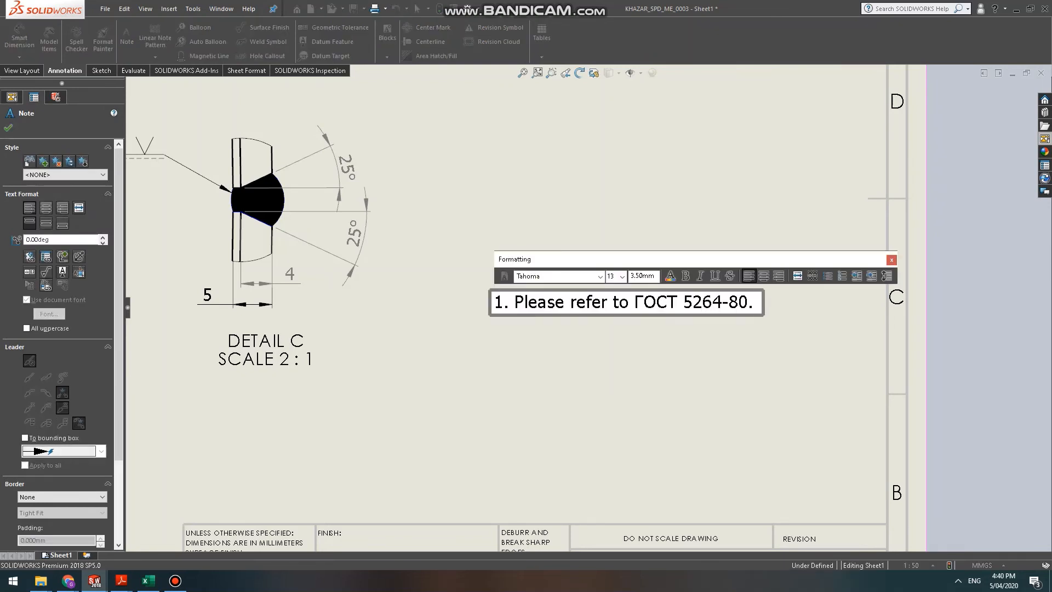
pyautogui.press('Return')
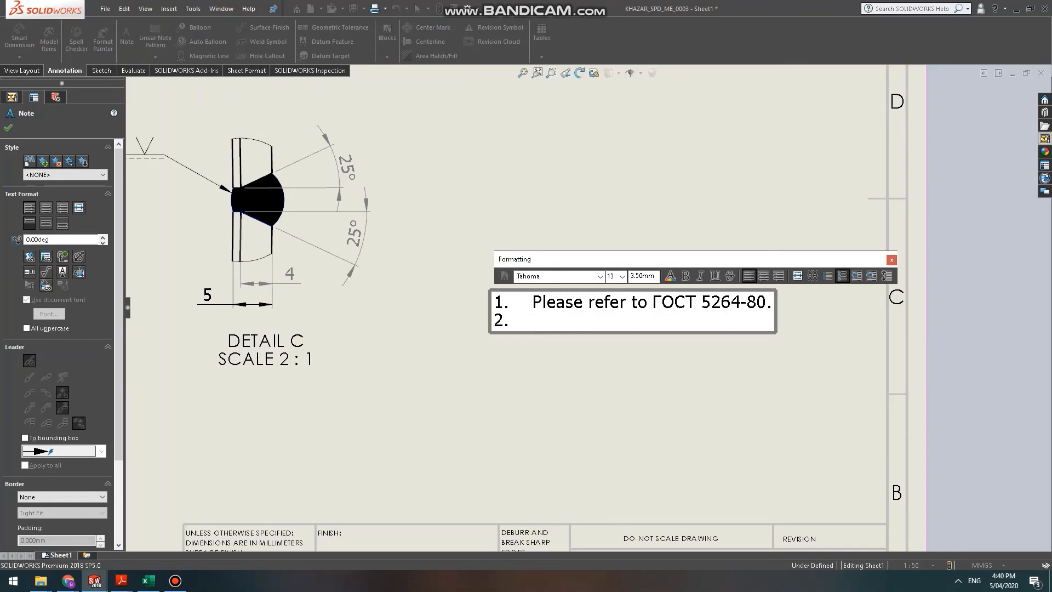
# Switch to Chrome and search Google for "Tolerance IT" in a new tab.
pyautogui.hotkey('alt', 'Tab')
pyautogui.hotkey('alt', 'Tab')
pyautogui.moveTo(68, 580)
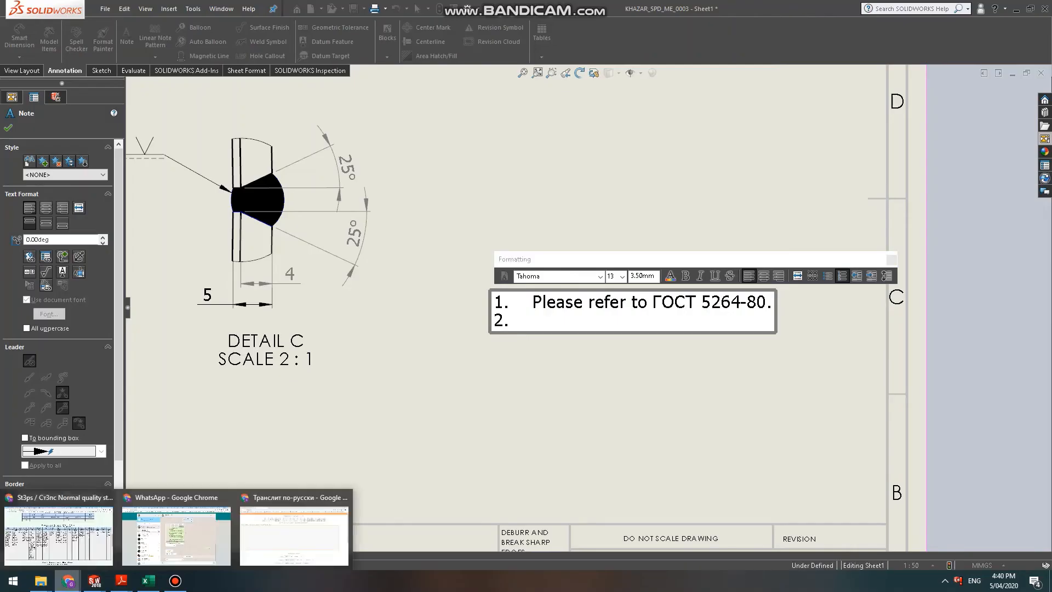
pyautogui.click(294, 525)
pyautogui.hotkey('ctrl', 't')
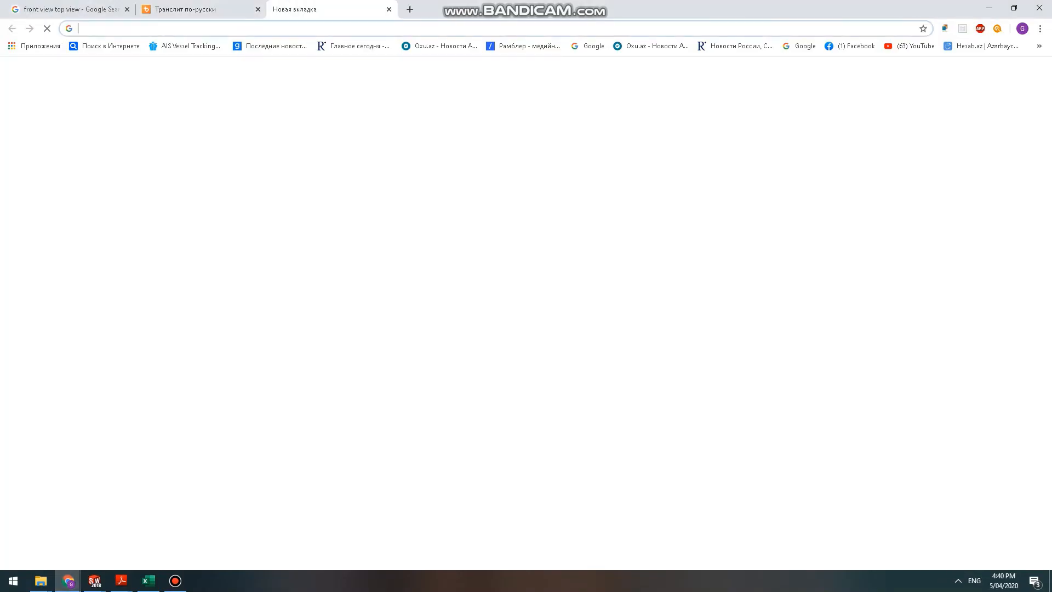
pyautogui.write('Tolerance IT')
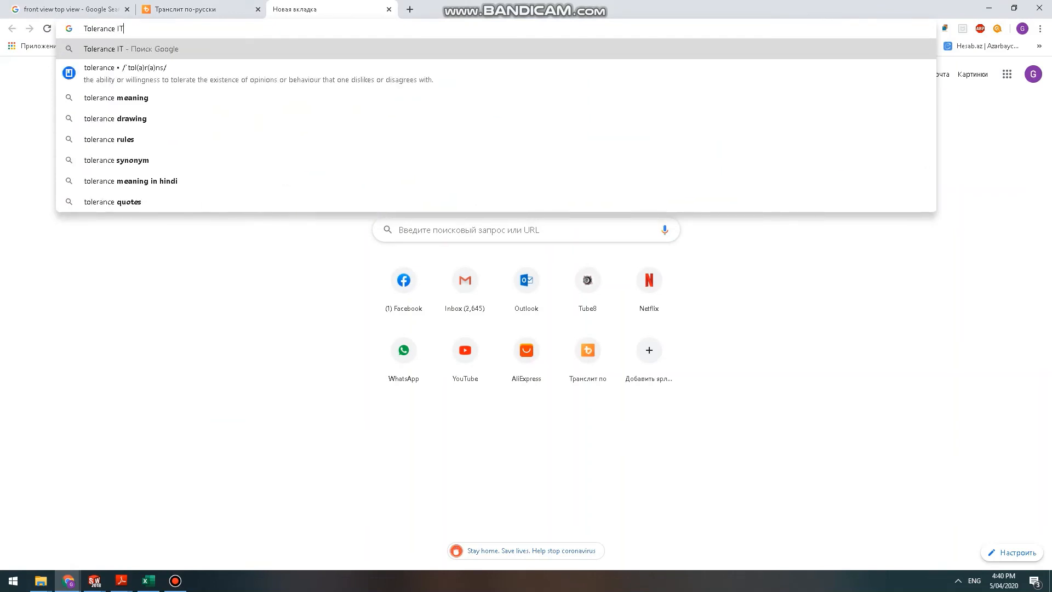
pyautogui.press('Return')
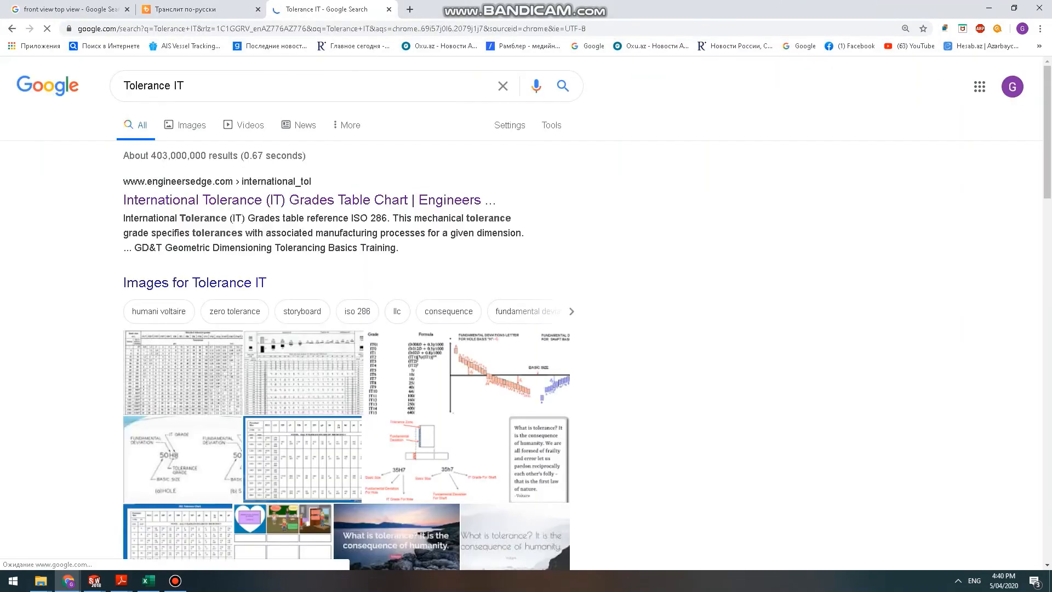
# Search Google Images for "tolerances in general drawings" and preview the dimcax.com "GD&T Tips - Directly Toleranced Dimensions" image.
pyautogui.hotkey('ctrl', 'a')
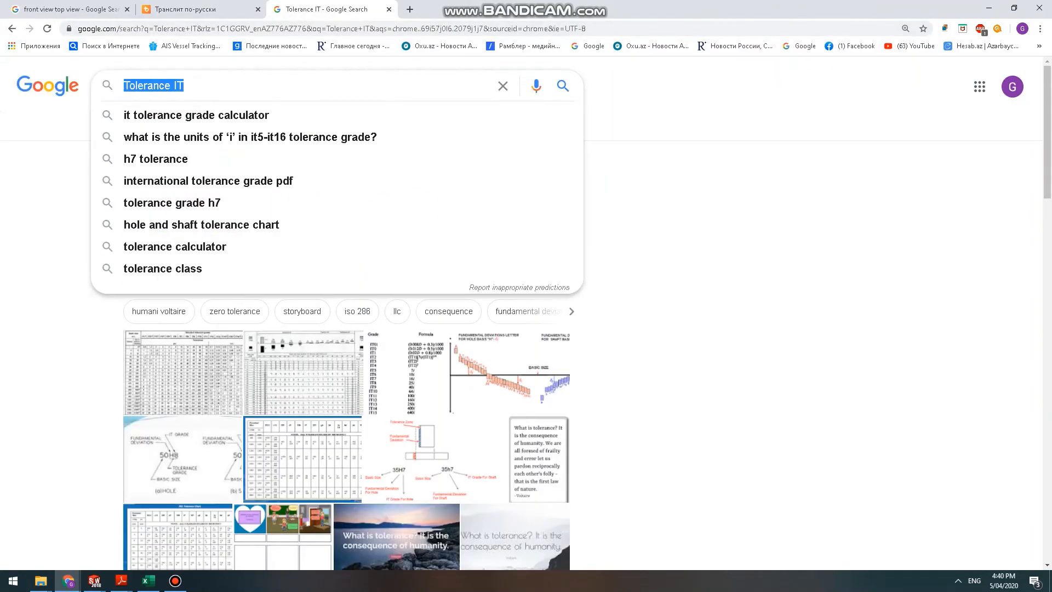
pyautogui.write('toler')
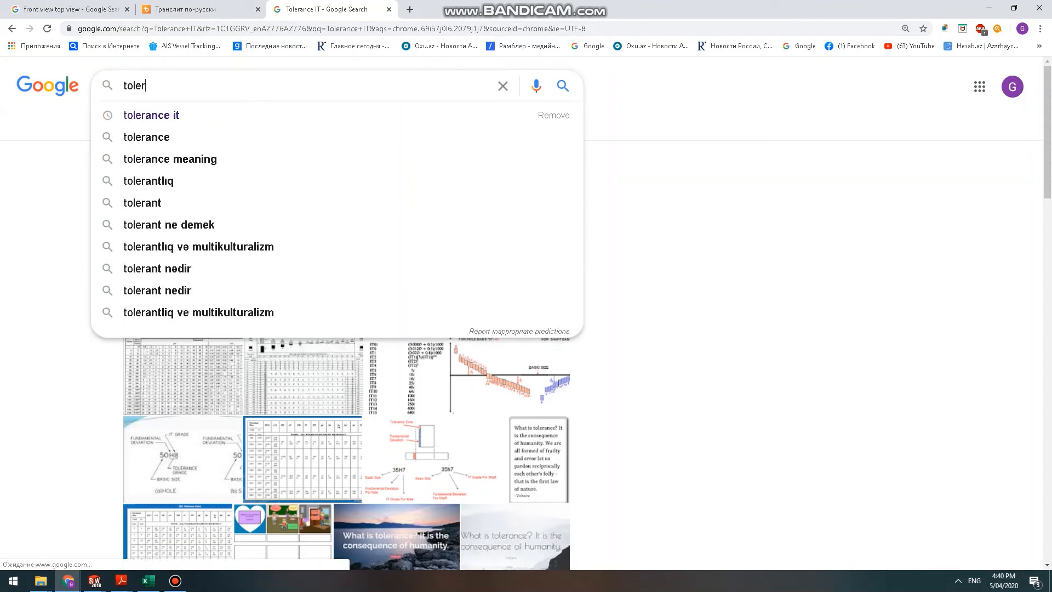
pyautogui.write('ances ')
pyautogui.write('in general dr')
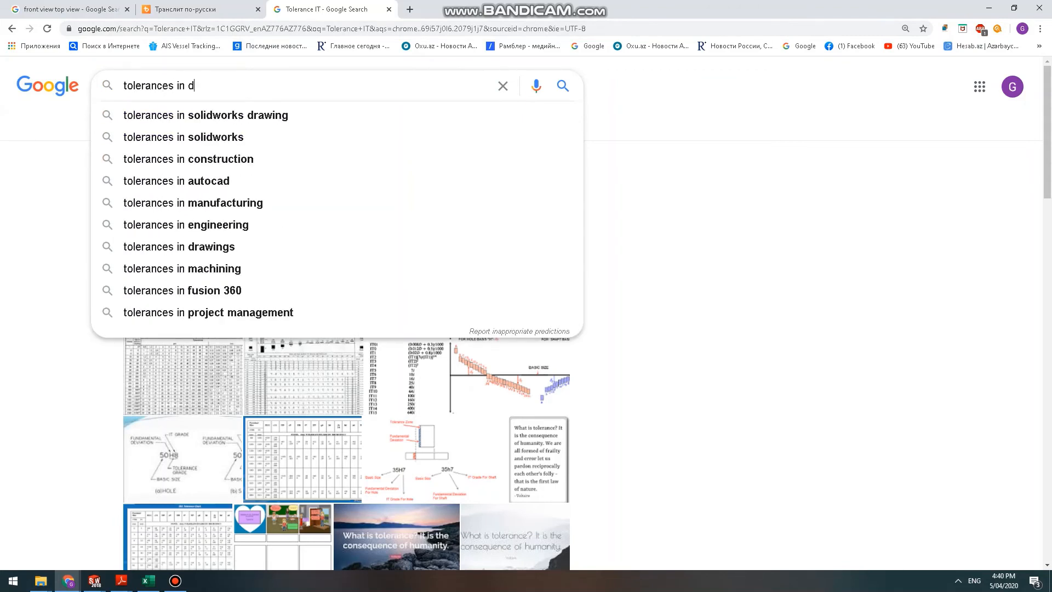
pyautogui.write('awings')
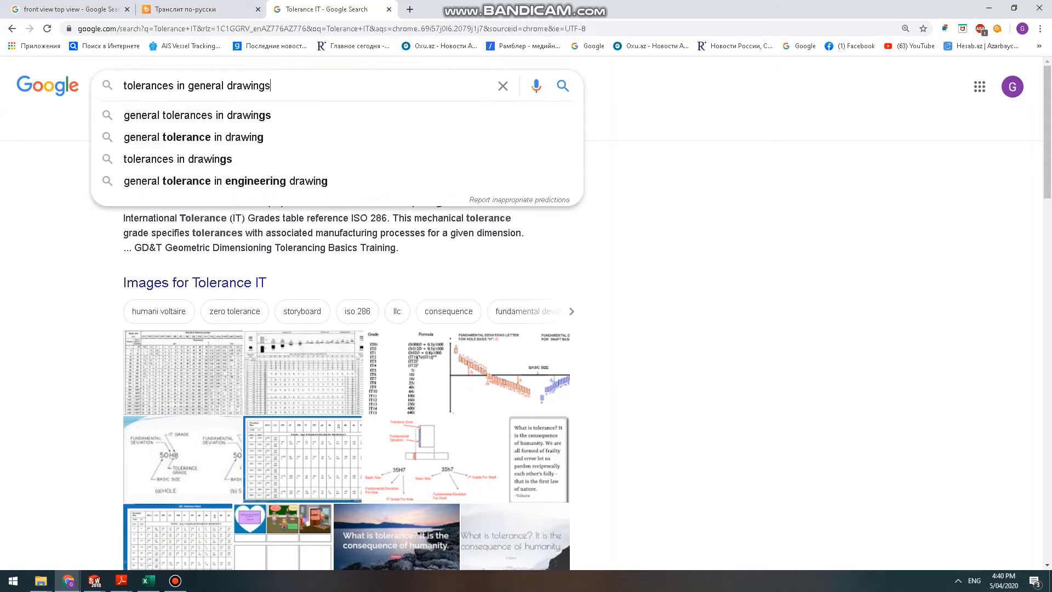
pyautogui.press('Return')
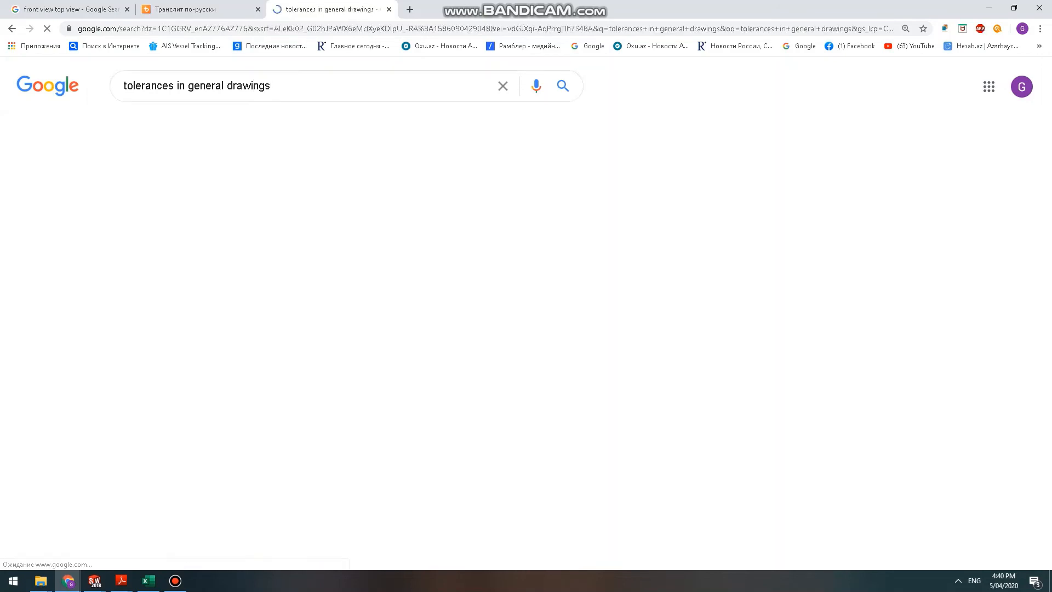
pyautogui.click(186, 125)
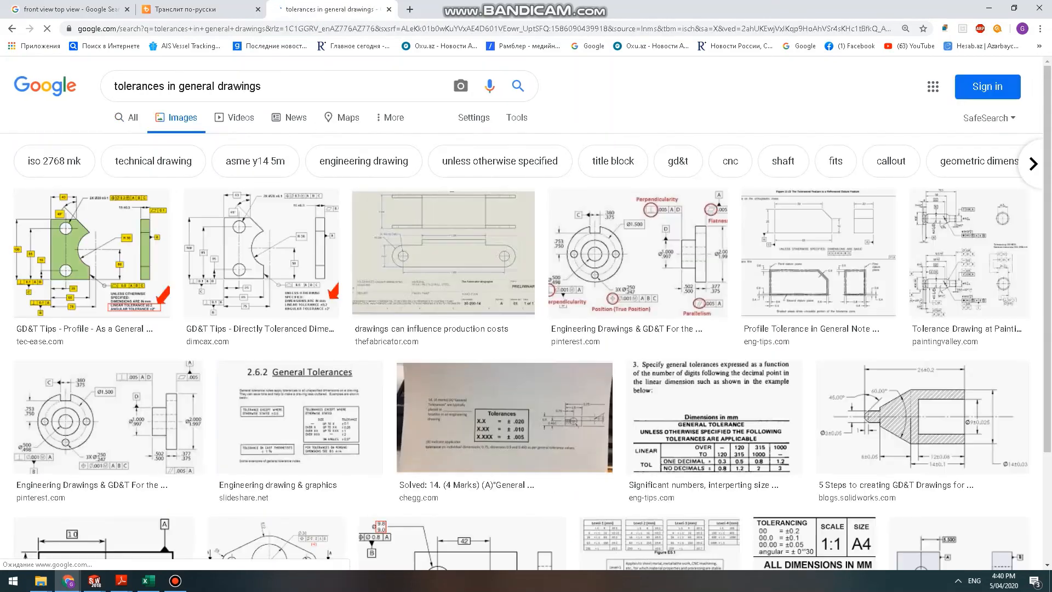
pyautogui.click(261, 253)
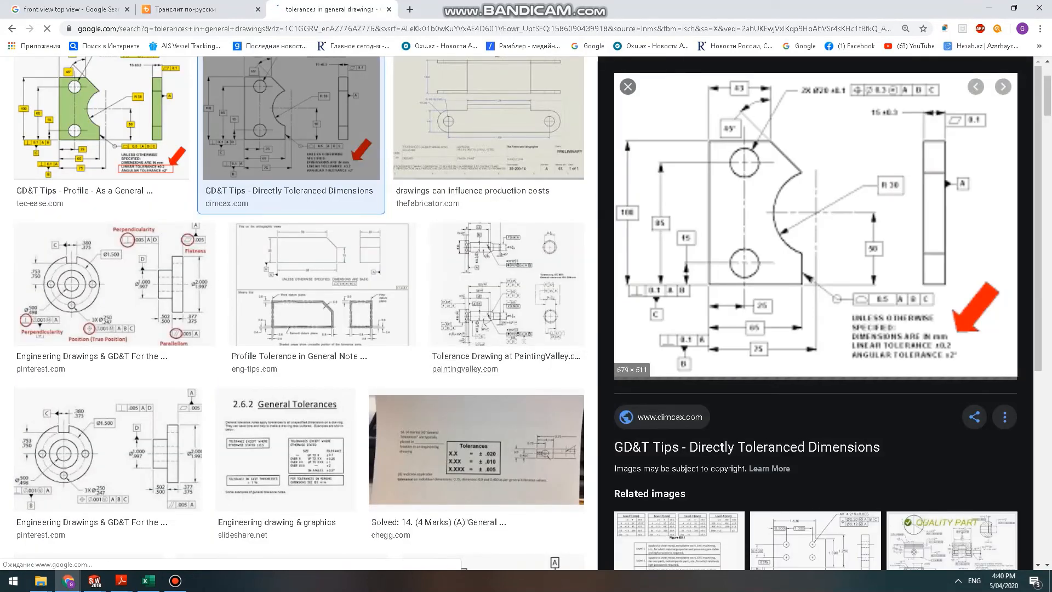
# Browse the tolerance drawing image results and preview the PaintingValley, Pinterest and EngineeringClicks "Tolerances: A Brief Introduction" images.
pyautogui.click(507, 285)
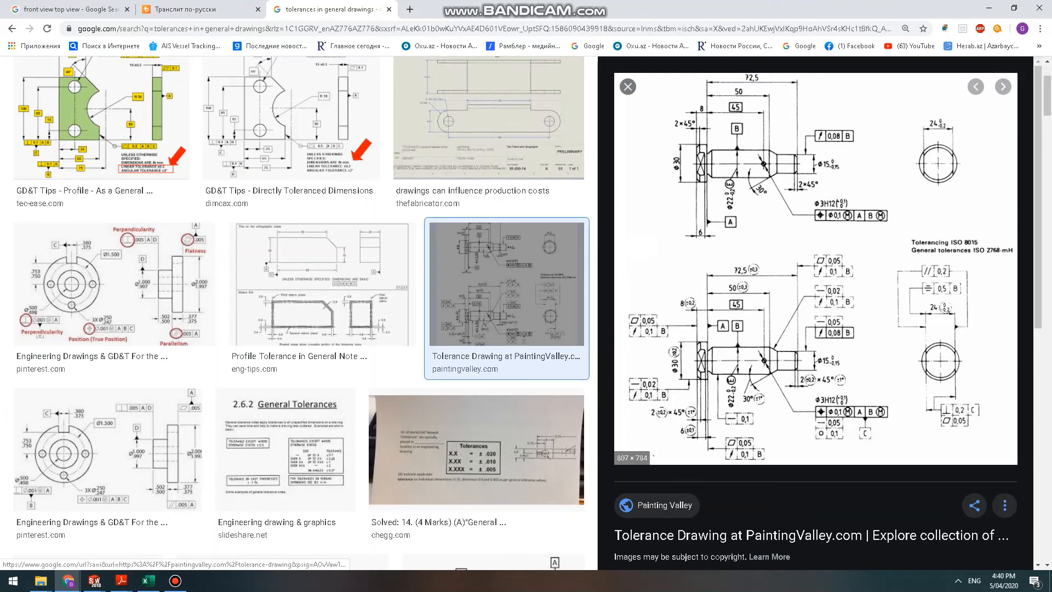
pyautogui.click(114, 284)
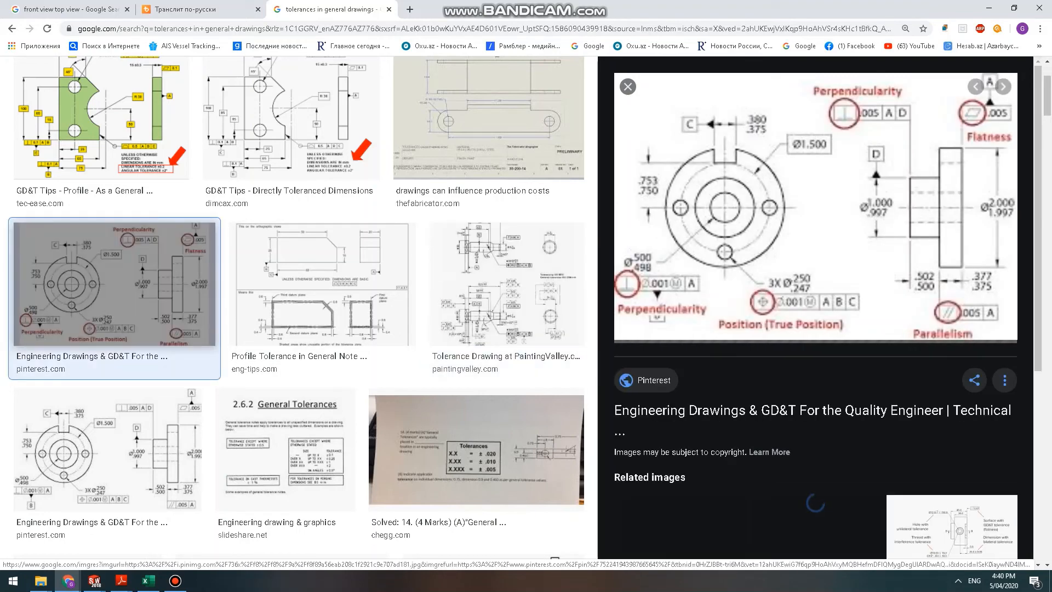
pyautogui.scroll(-3, 299, 307)
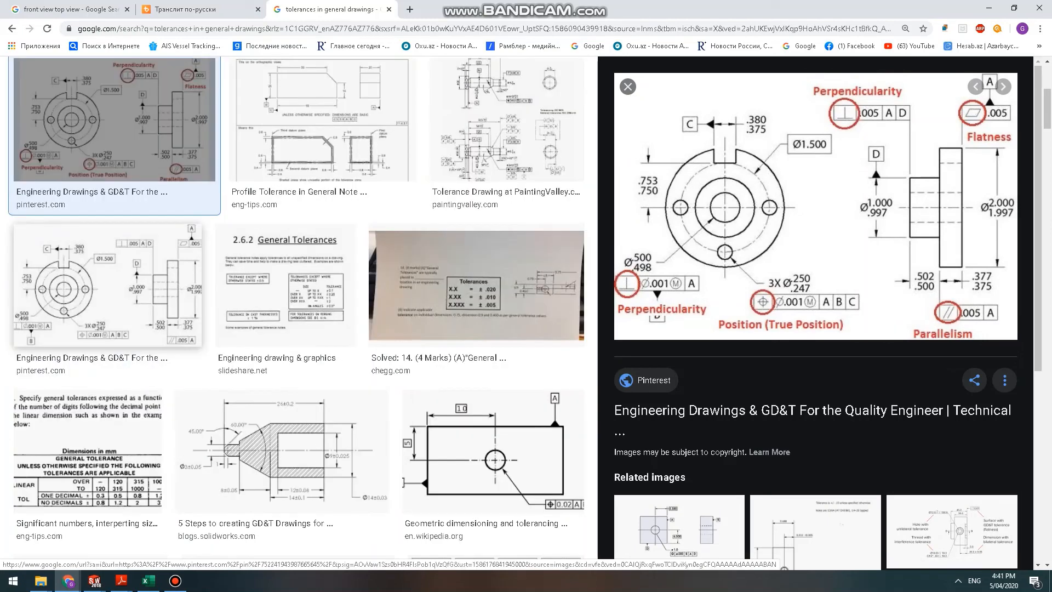
pyautogui.scroll(-3, 299, 307)
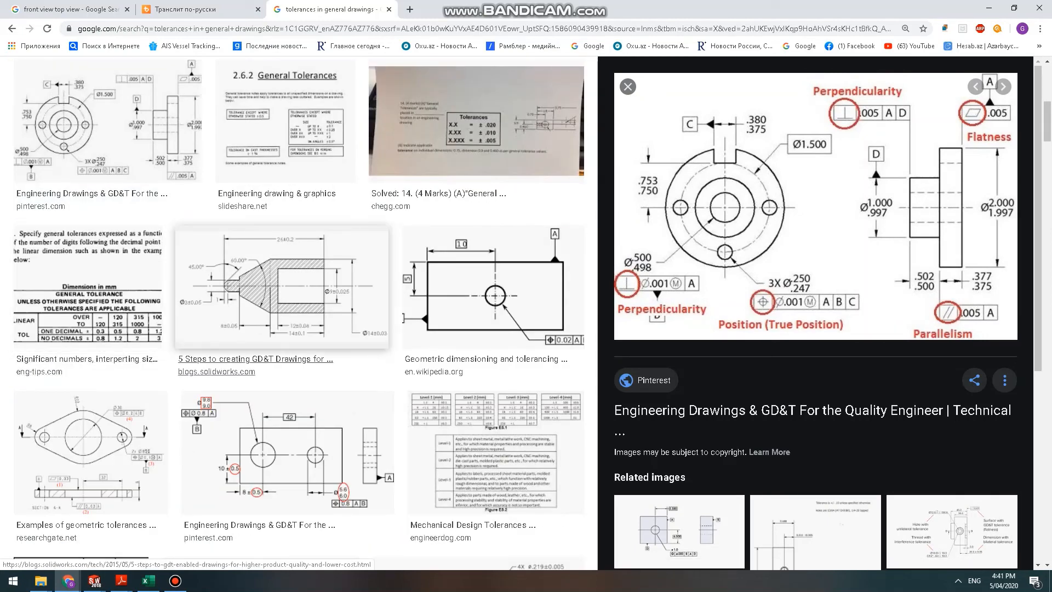
pyautogui.scroll(-3, 298, 307)
pyautogui.scroll(-3, 298, 307)
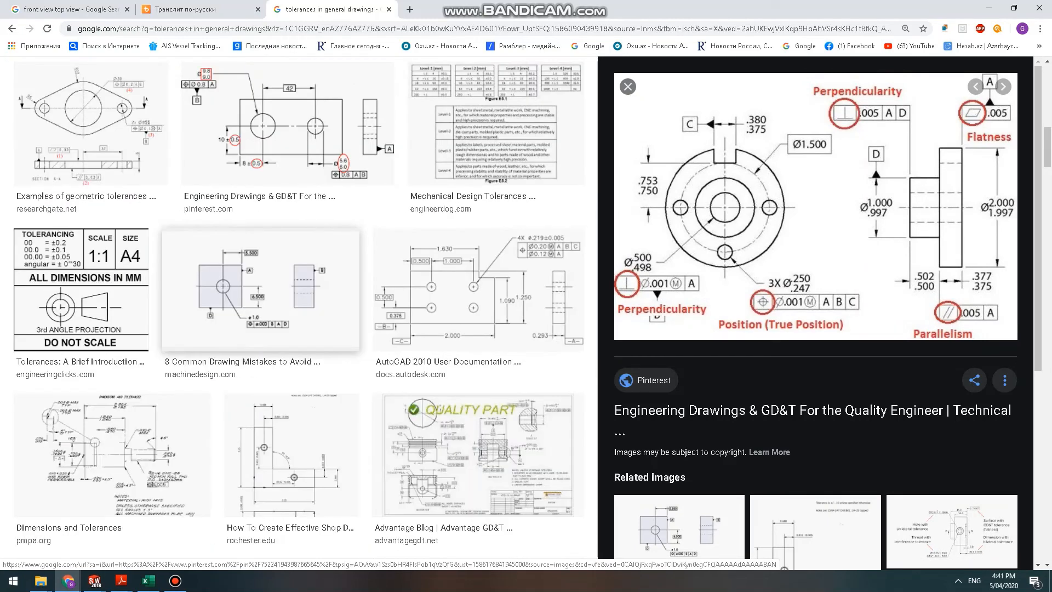
pyautogui.click(81, 288)
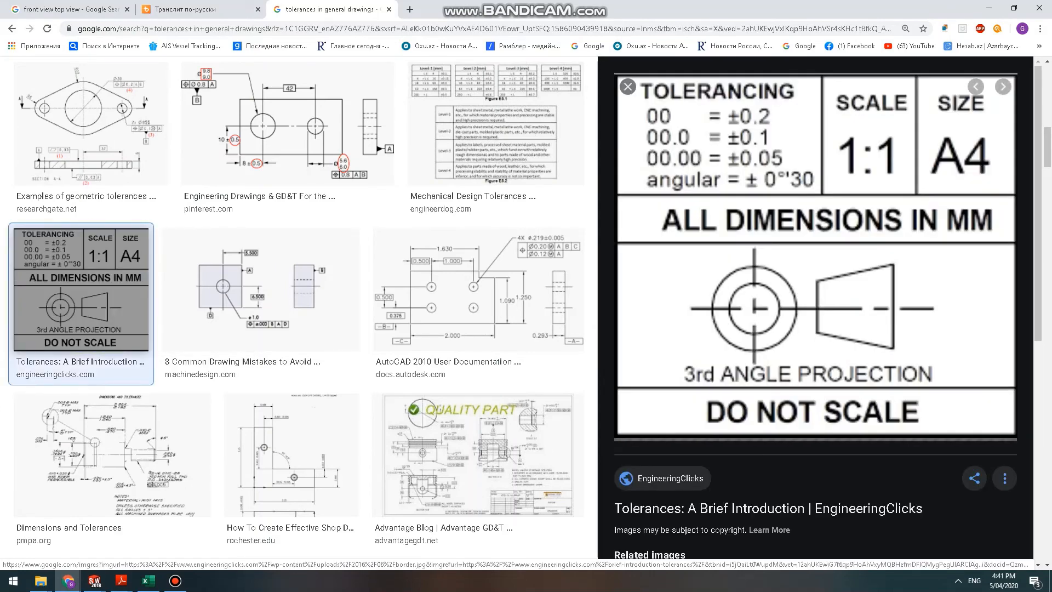
pyautogui.scroll(-3, 273, 290)
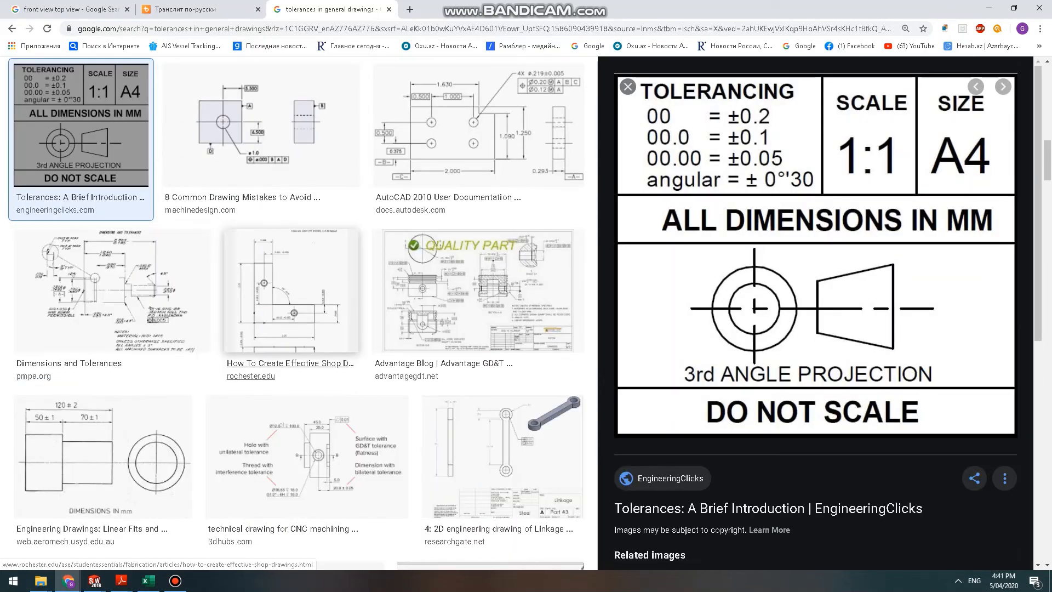
pyautogui.scroll(9, 477, 219)
pyautogui.scroll(-9, 298, 307)
pyautogui.scroll(9, 299, 307)
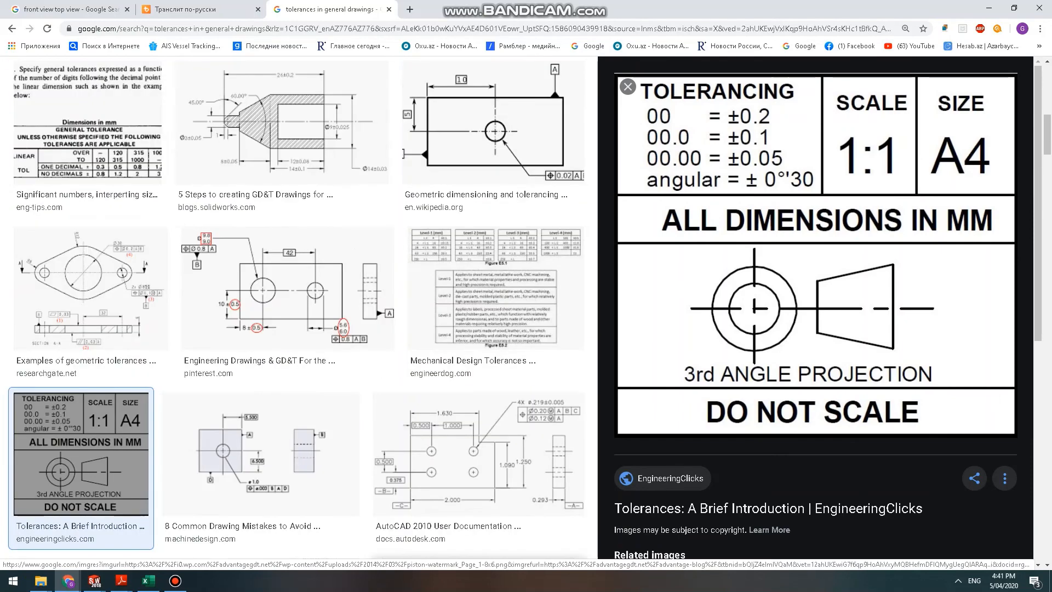
# Open the EngineeringClicks article in a new tab, and preview the Advantage GD&T, cati.com, krulikowskiconsulting.com and ya-webdesign.com images in the image results.
pyautogui.scroll(-3, 299, 306)
pyautogui.scroll(-5, 476, 290)
pyautogui.click(477, 290)
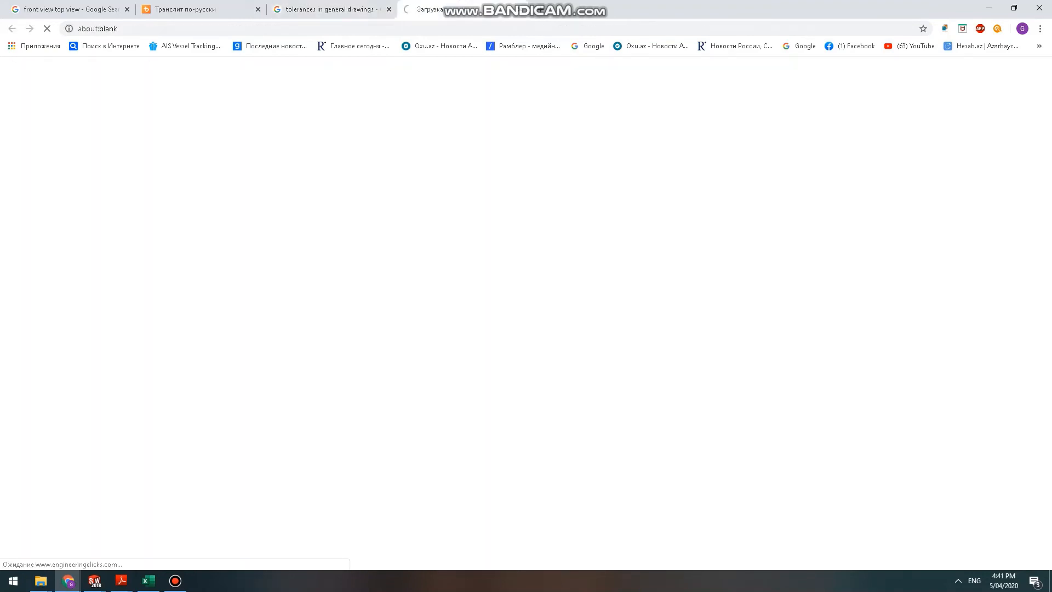
pyautogui.click(328, 10)
pyautogui.scroll(-9, 329, 128)
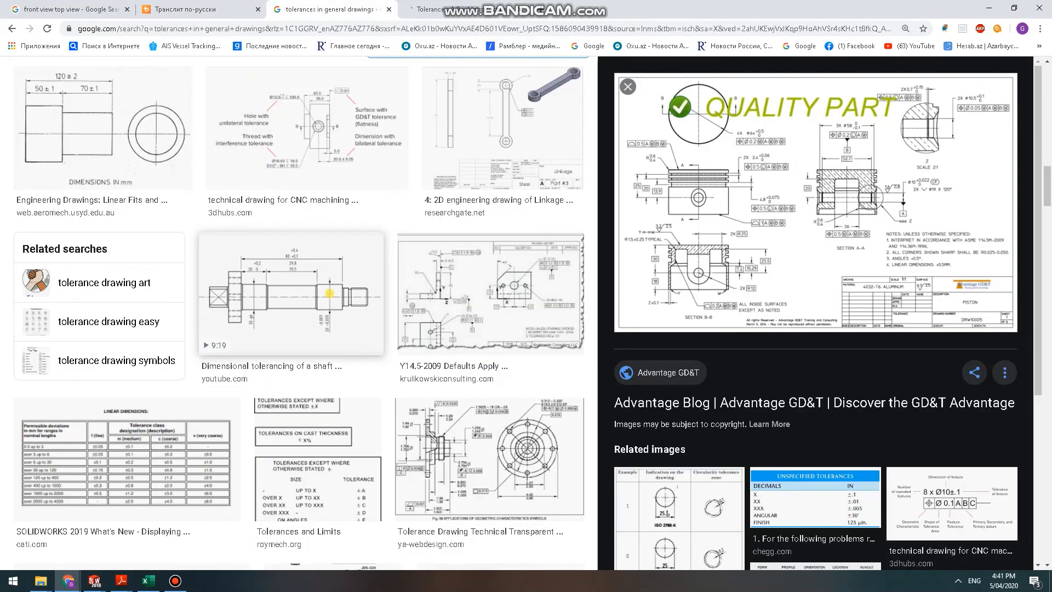
pyautogui.press('Left')
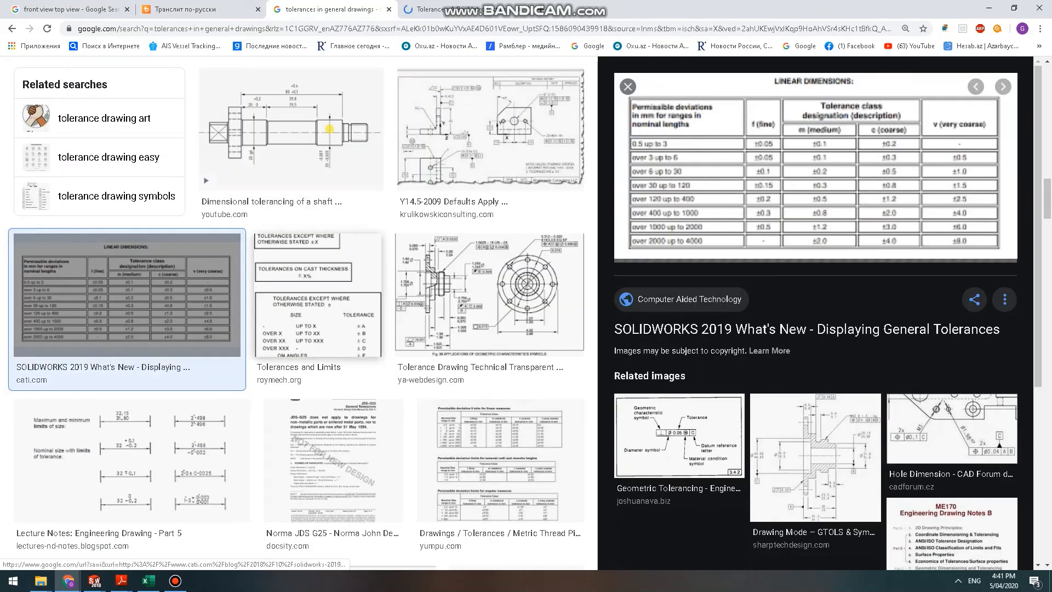
pyautogui.press('Left')
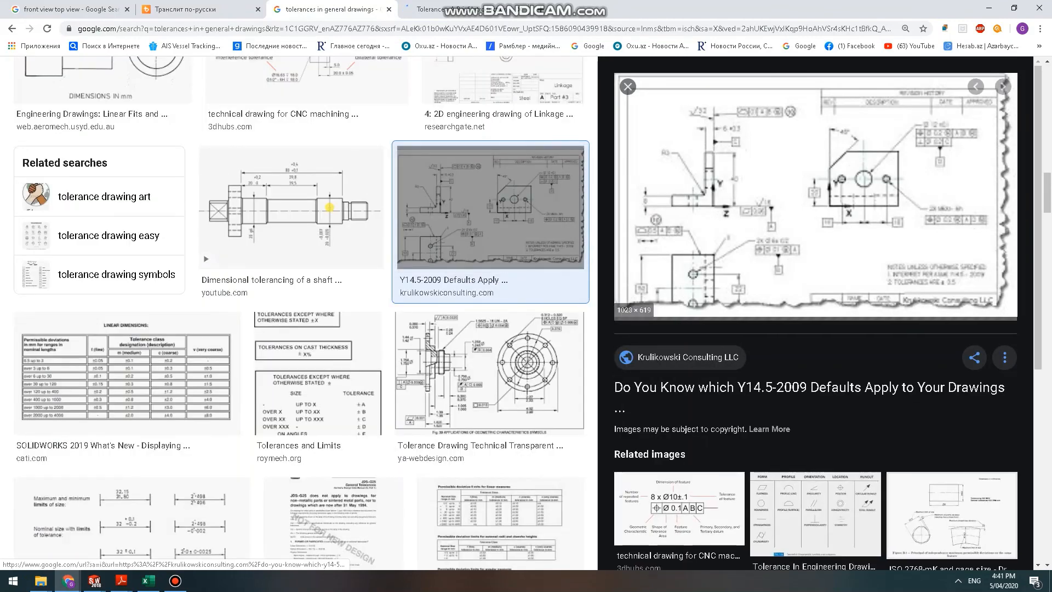
pyautogui.click(489, 373)
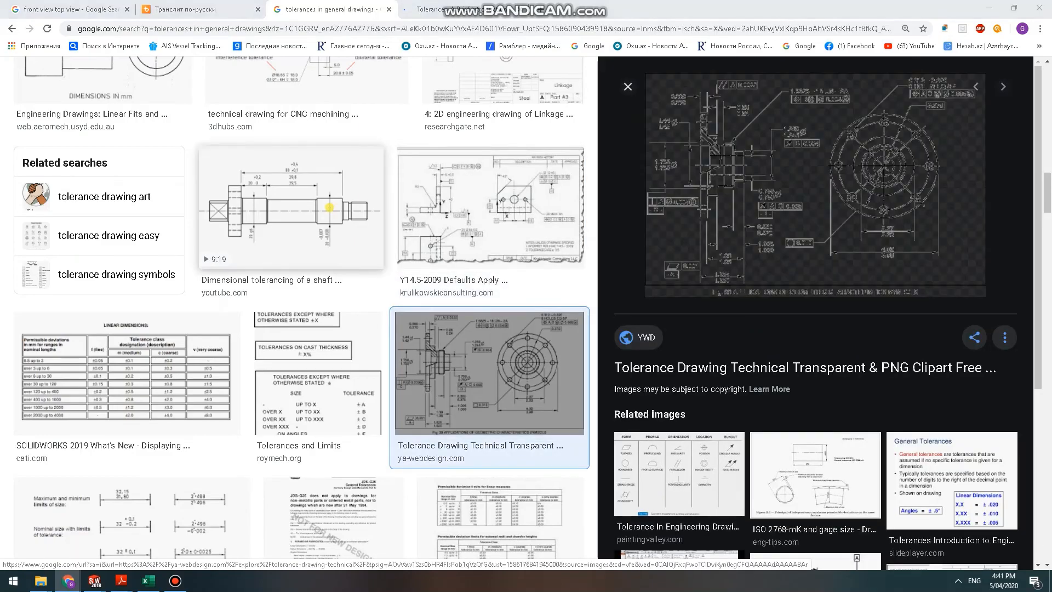
# Look up the plus-minus symbol with a Google search for "+- sign" and insert "±" after "IT" in the SolidWorks note's second line.
pyautogui.hotkey('alt', 'Tab')
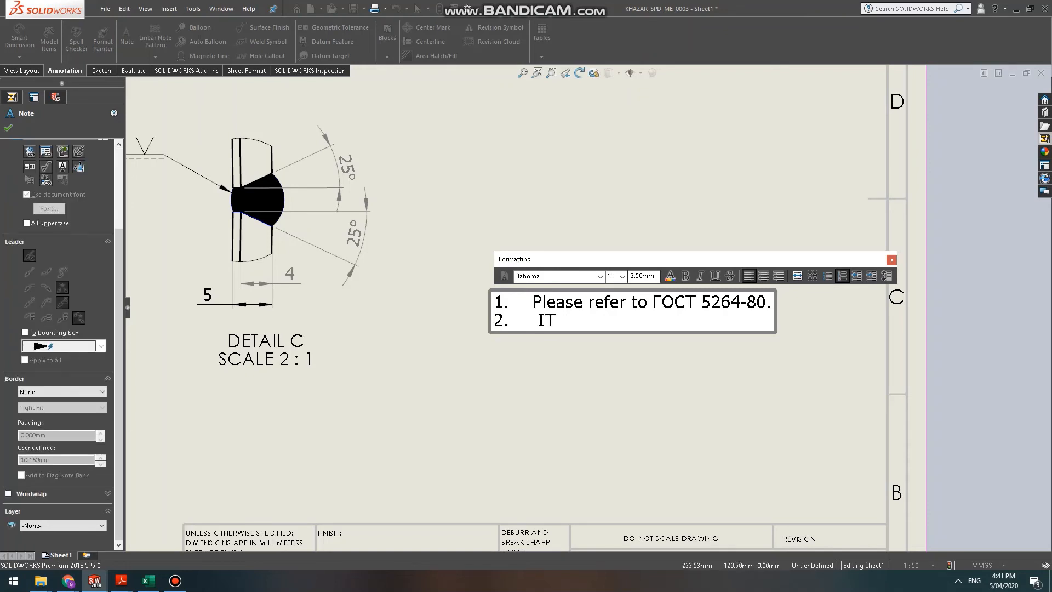
pyautogui.scroll(-3, 60, 329)
pyautogui.click(68, 580)
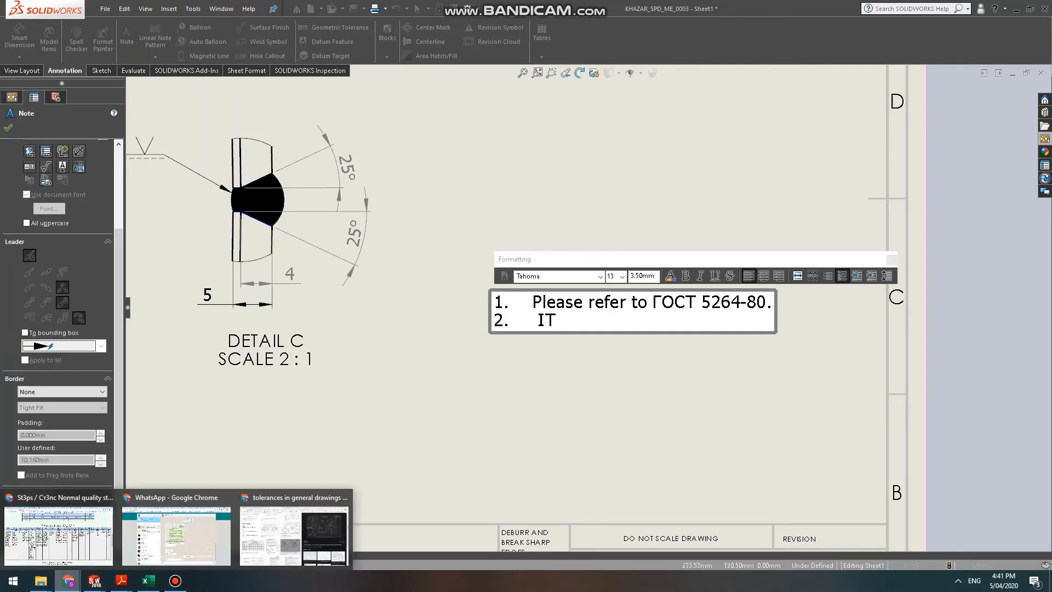
pyautogui.click(65, 534)
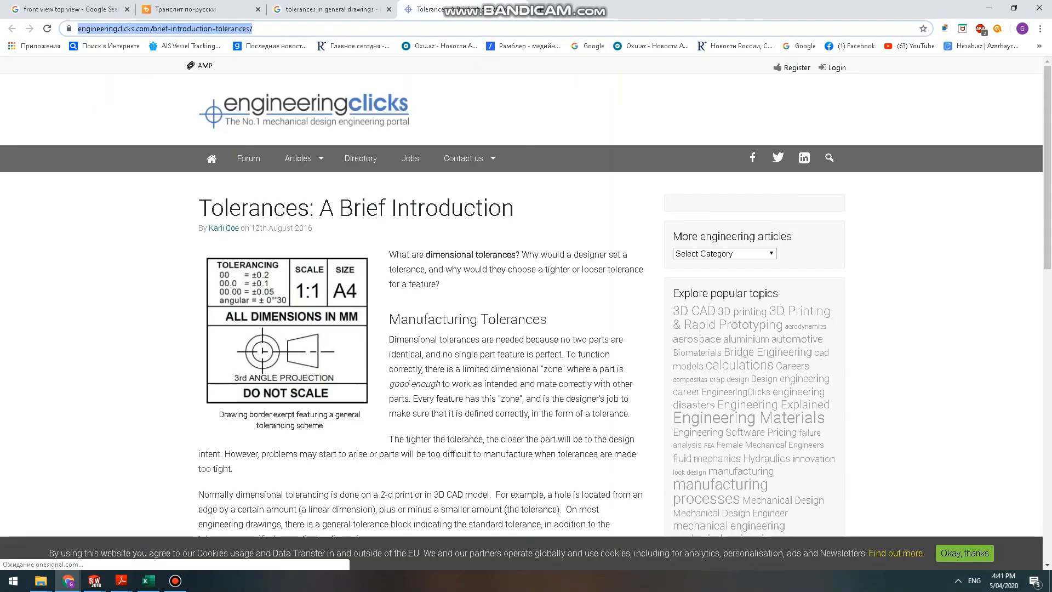
pyautogui.hotkey('ctrl', 'l')
pyautogui.write('+- sign')
pyautogui.press('Return')
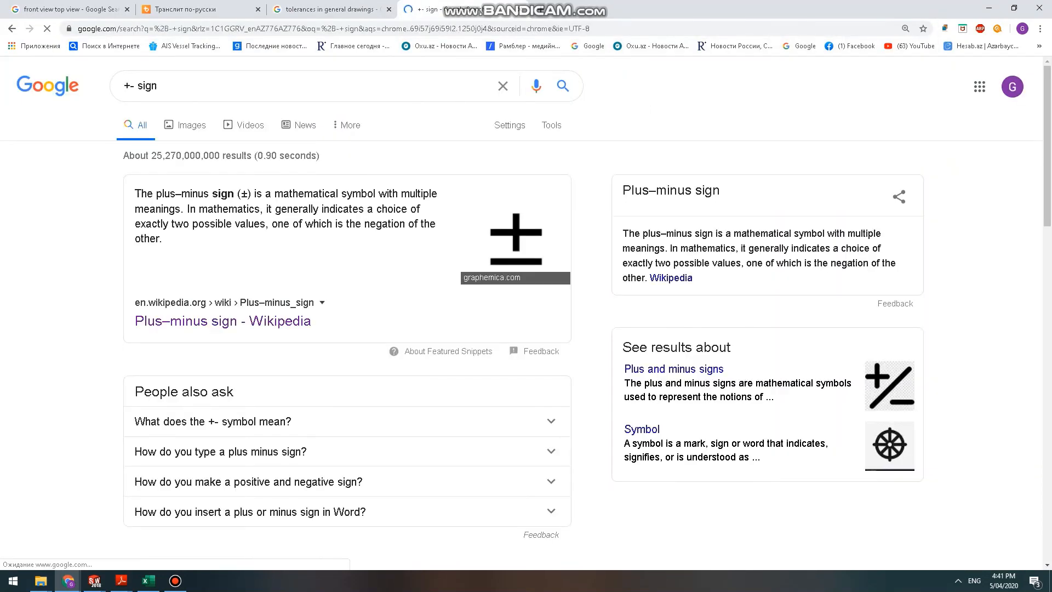
pyautogui.hotkey('alt', 'Tab')
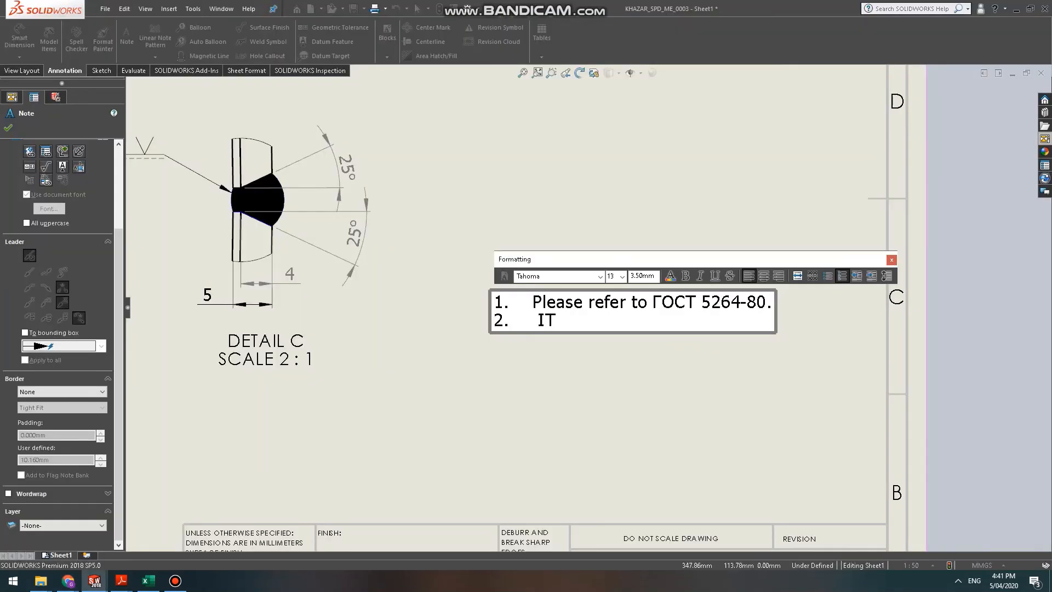
pyautogui.write('±')
# Switch to Chrome and search Google for "±it14".
pyautogui.hotkey('alt', 'Tab')
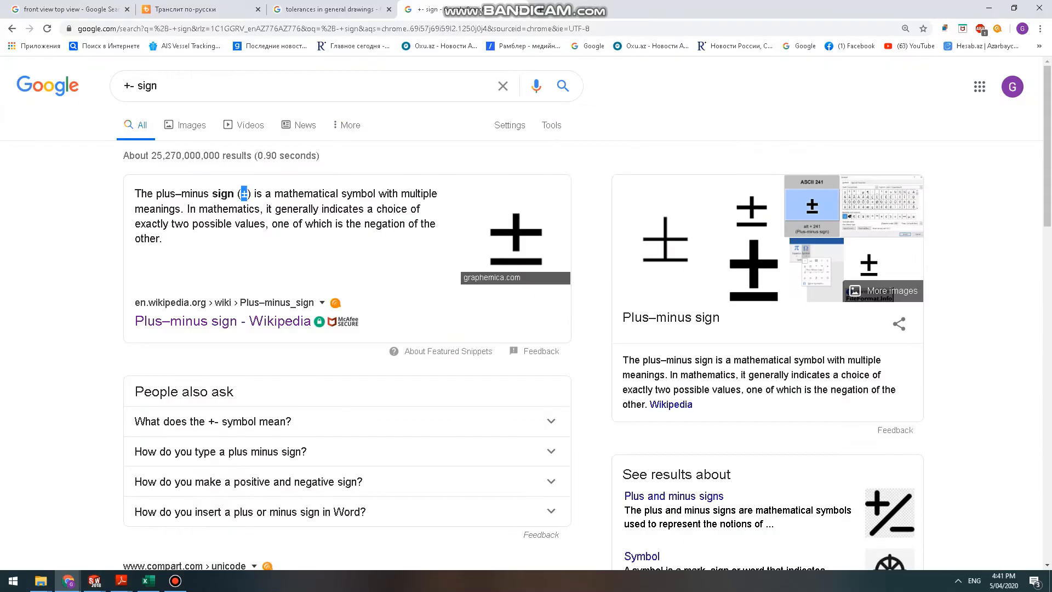
pyautogui.hotkey('ctrl', 'l')
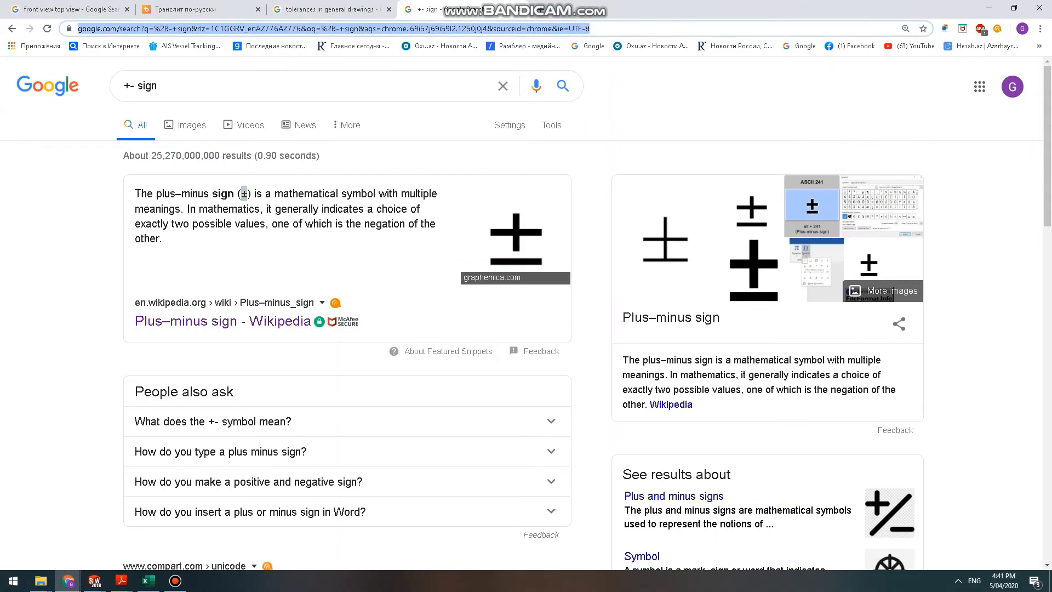
pyautogui.write('±')
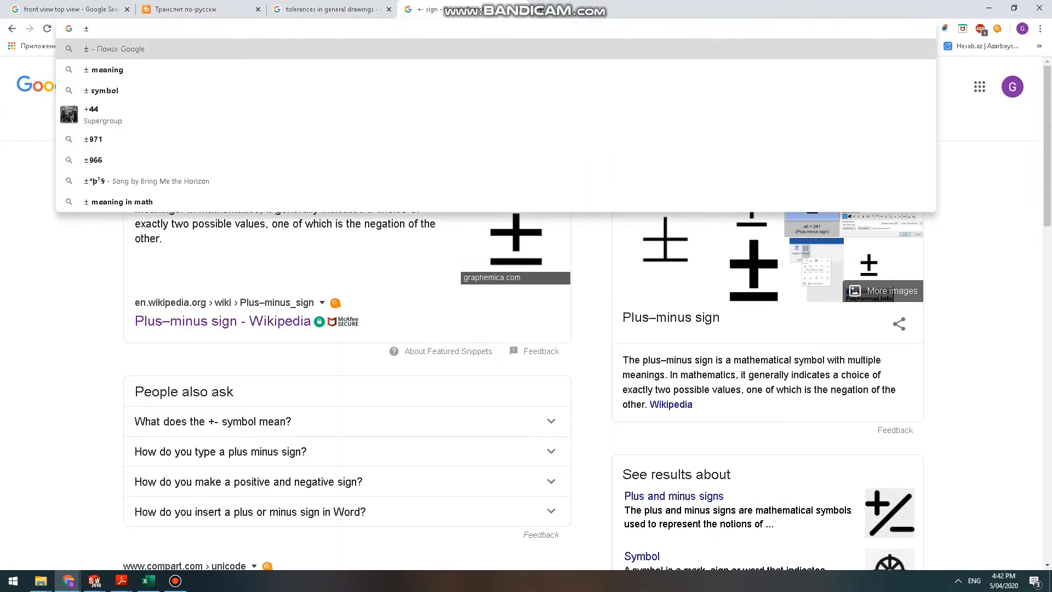
pyautogui.write('it14')
pyautogui.press('Return')
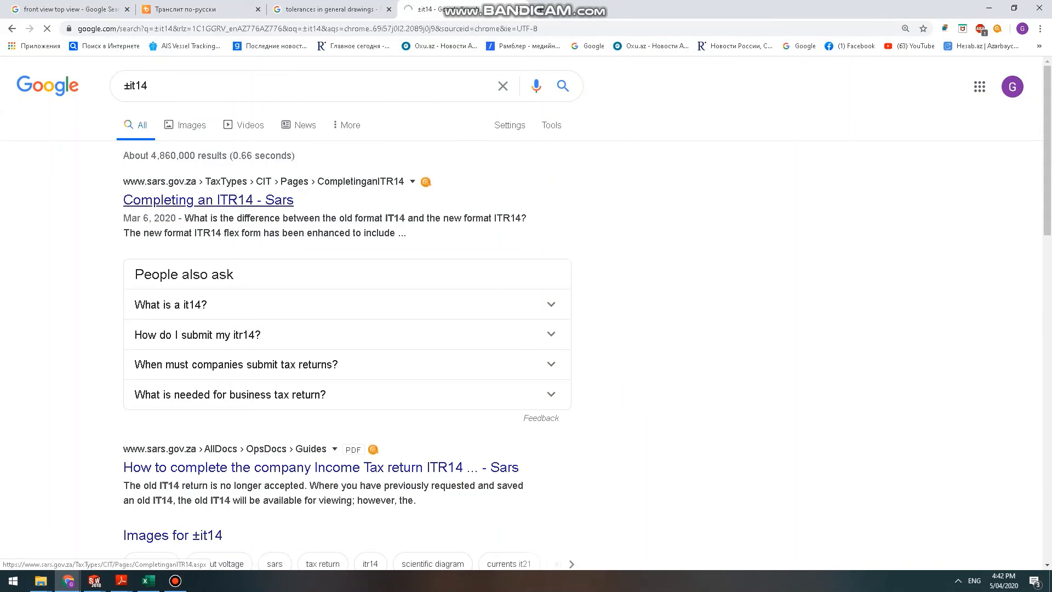
# Switch back to the SolidWorks drawing, change the note's second line to "±IT14/2" and finish editing the note.
pyautogui.hotkey('alt', 'Tab')
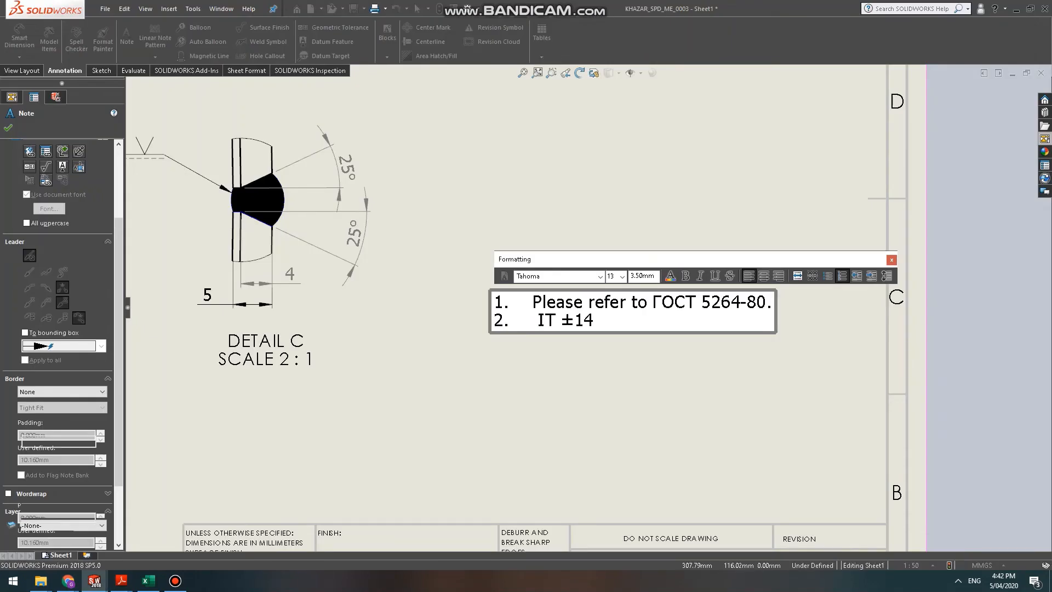
pyautogui.write('IT14.')
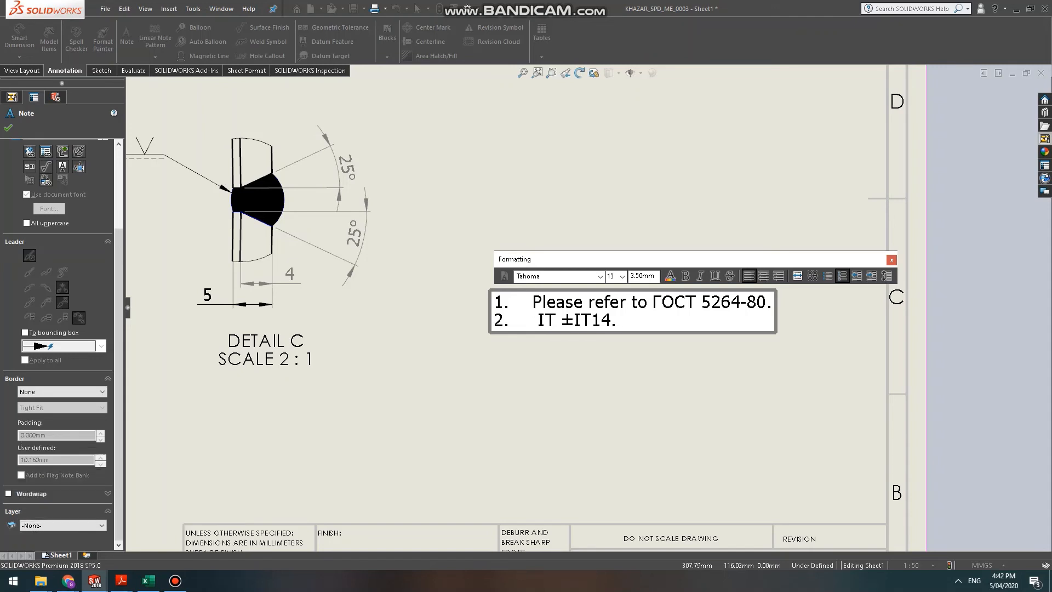
pyautogui.press('BackSpace')
pyautogui.write('/2')
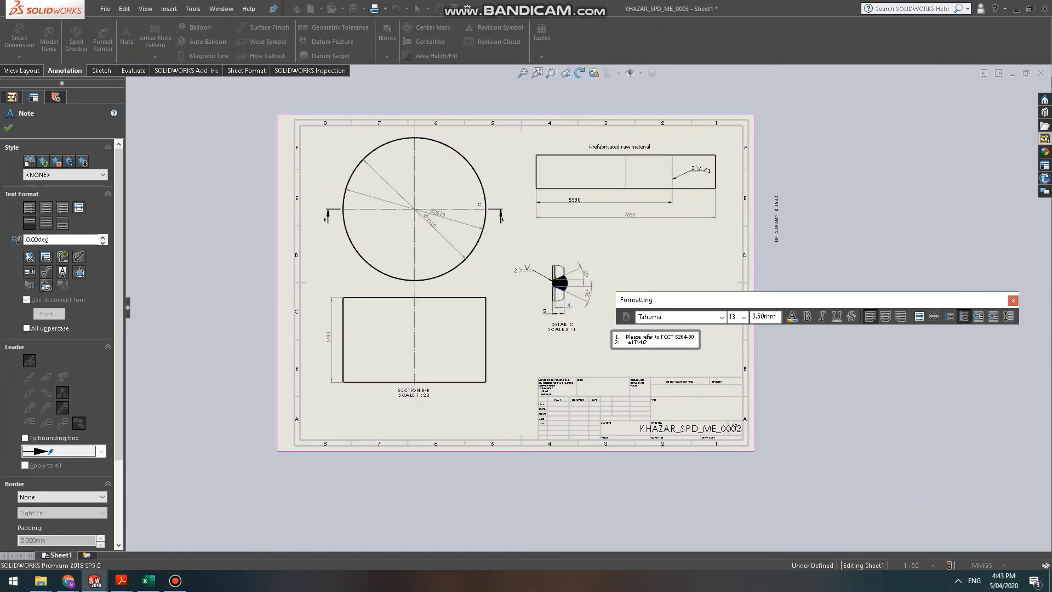
pyautogui.press('Escape')
pyautogui.scroll(3, 644, 340)
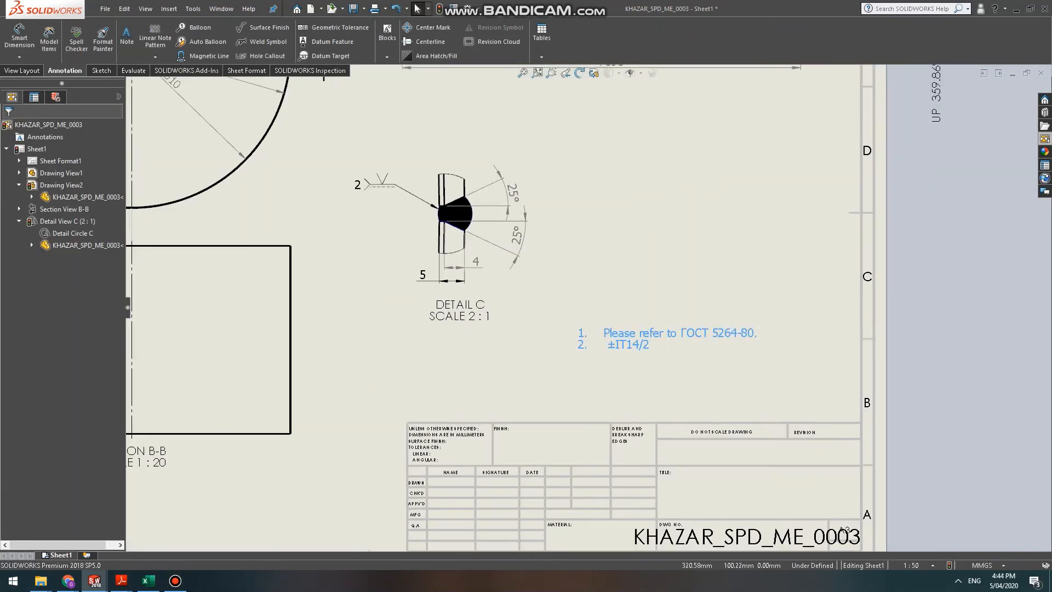
# Reopen the numbered note, start a third line below "±IT14/2" and switch to Chrome.
pyautogui.doubleClick(679, 333)
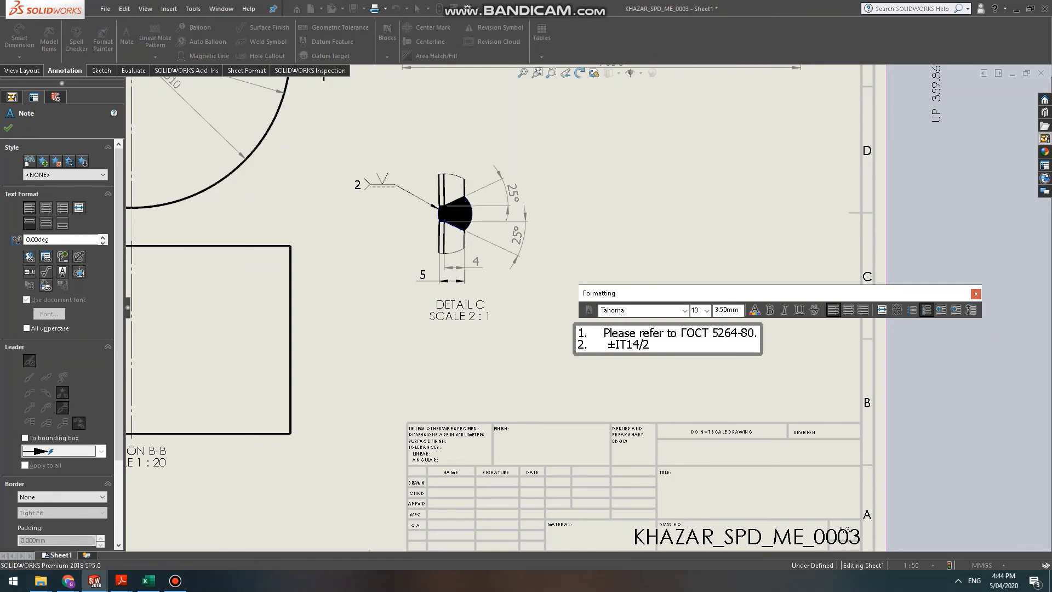
pyautogui.press('Return')
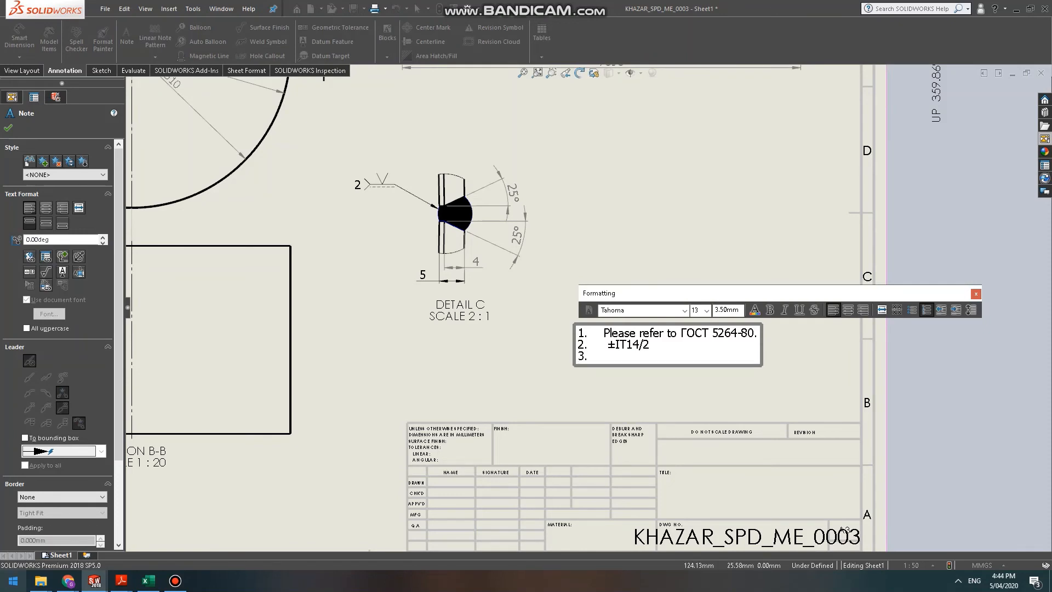
pyautogui.moveTo(68, 581)
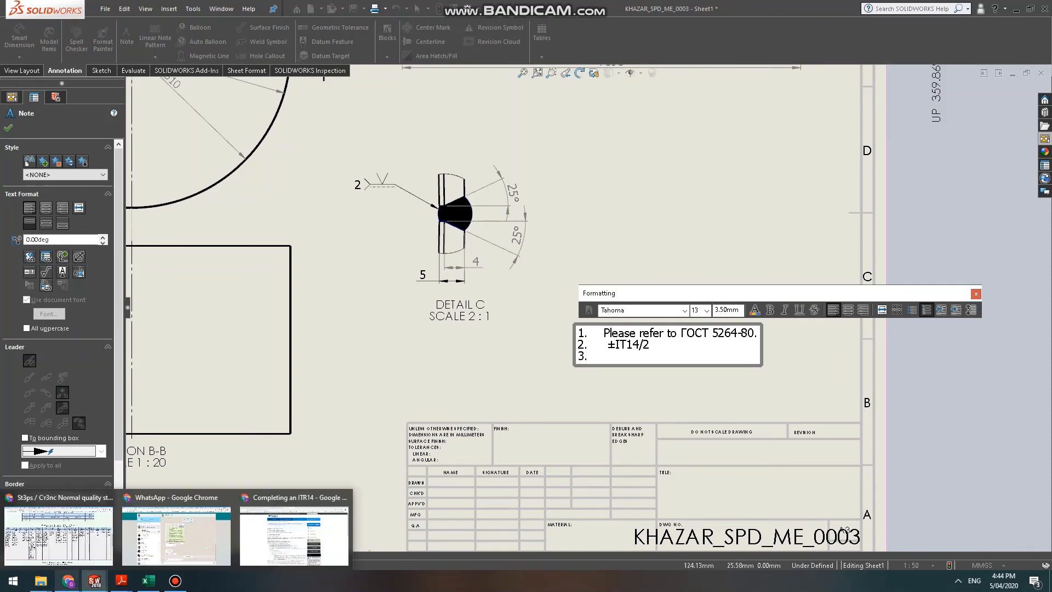
pyautogui.click(294, 528)
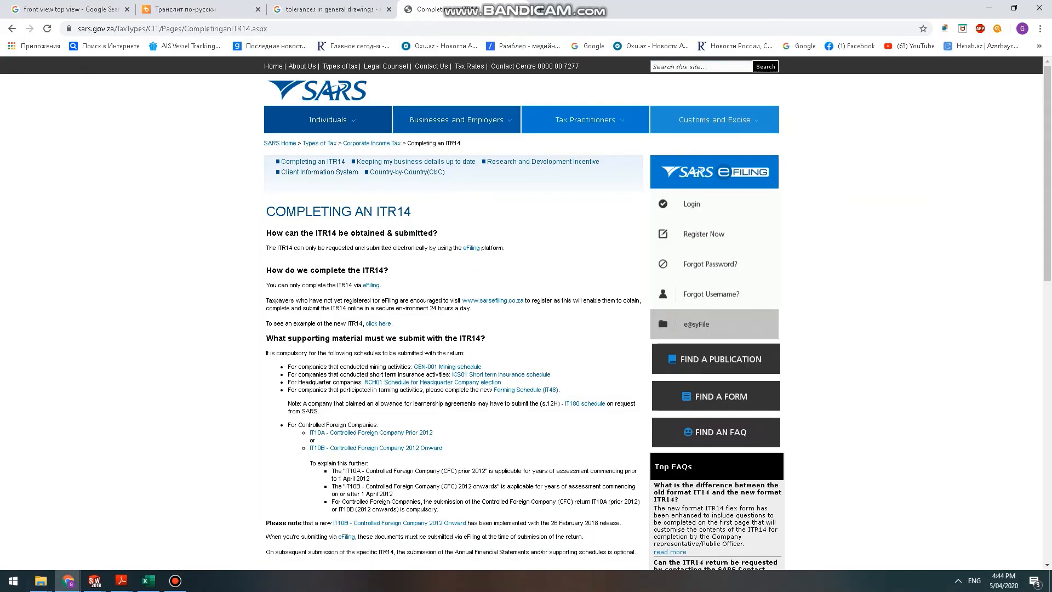
# Search for IT tolerances in a new tab and examine the standard tolerance grades table on the Engineers Edge page.
pyautogui.hotkey('ctrl', 't')
pyautogui.write('it')
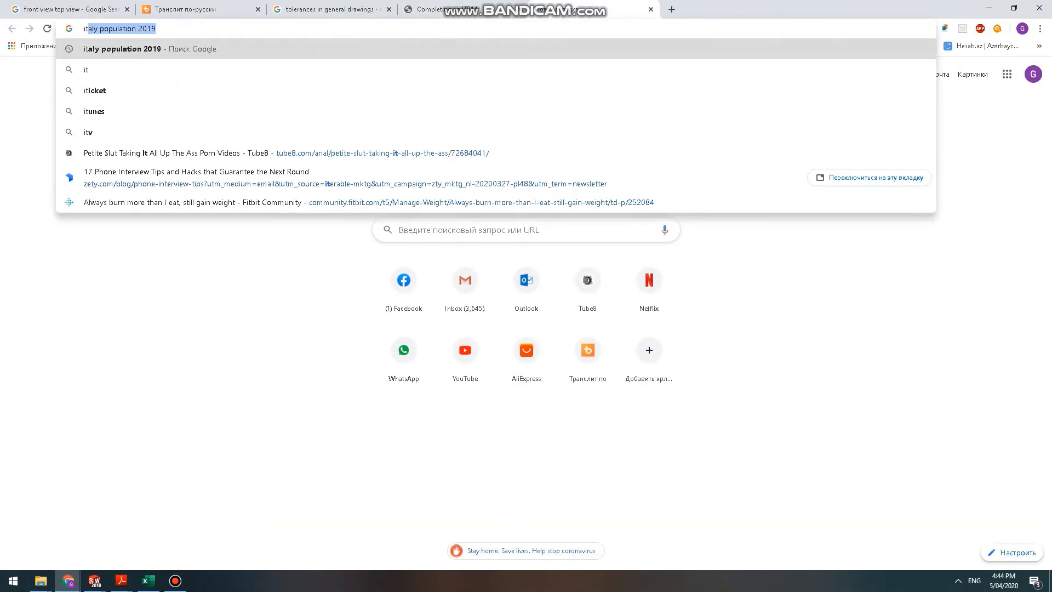
pyautogui.write(' toelrances')
pyautogui.press('Return')
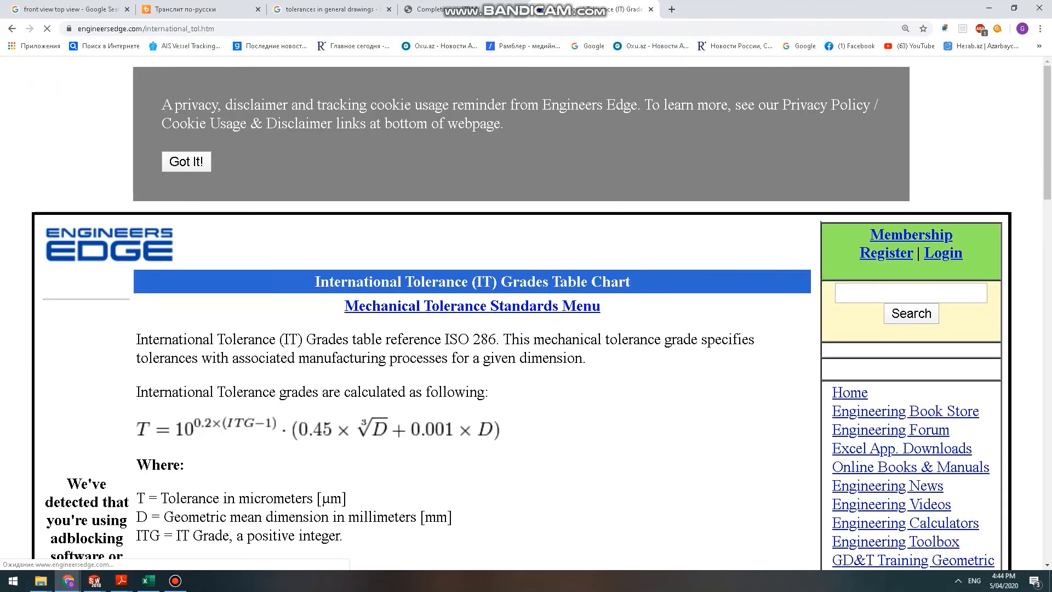
pyautogui.scroll(-10, 471, 329)
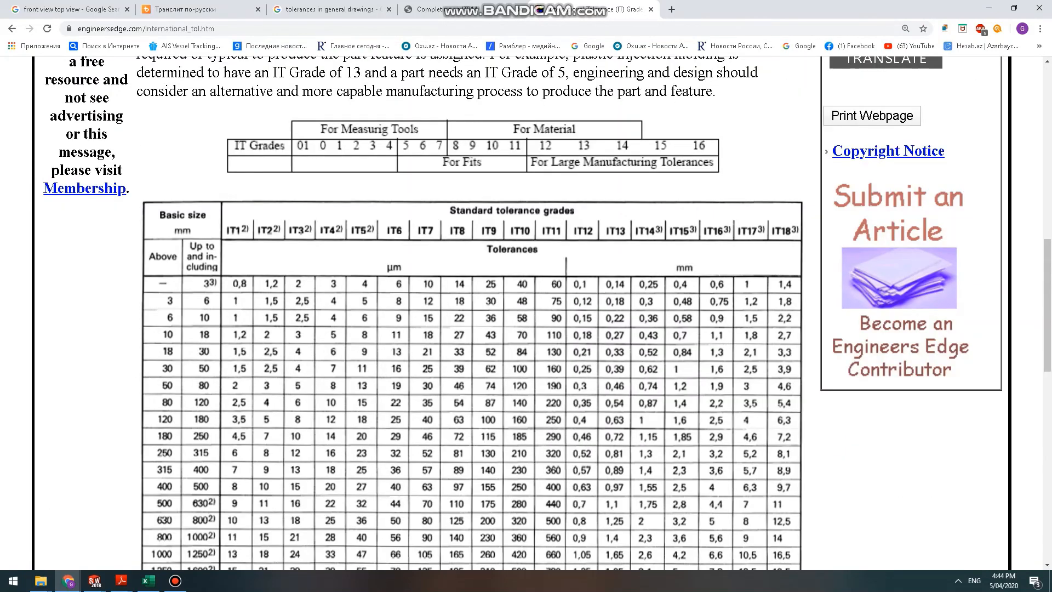
pyautogui.scroll(-3, 471, 312)
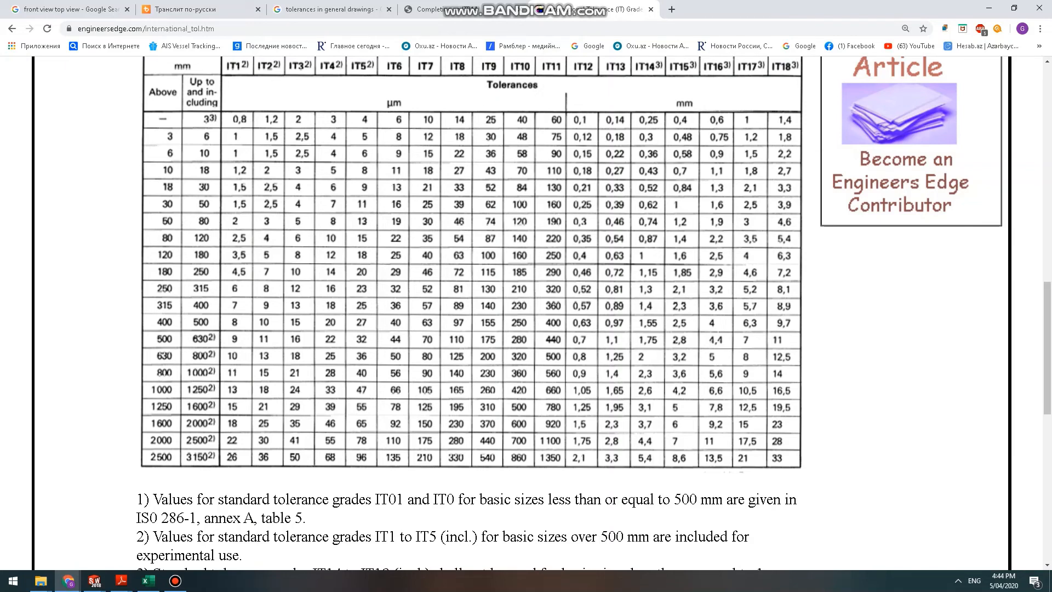
pyautogui.scroll(3, 471, 312)
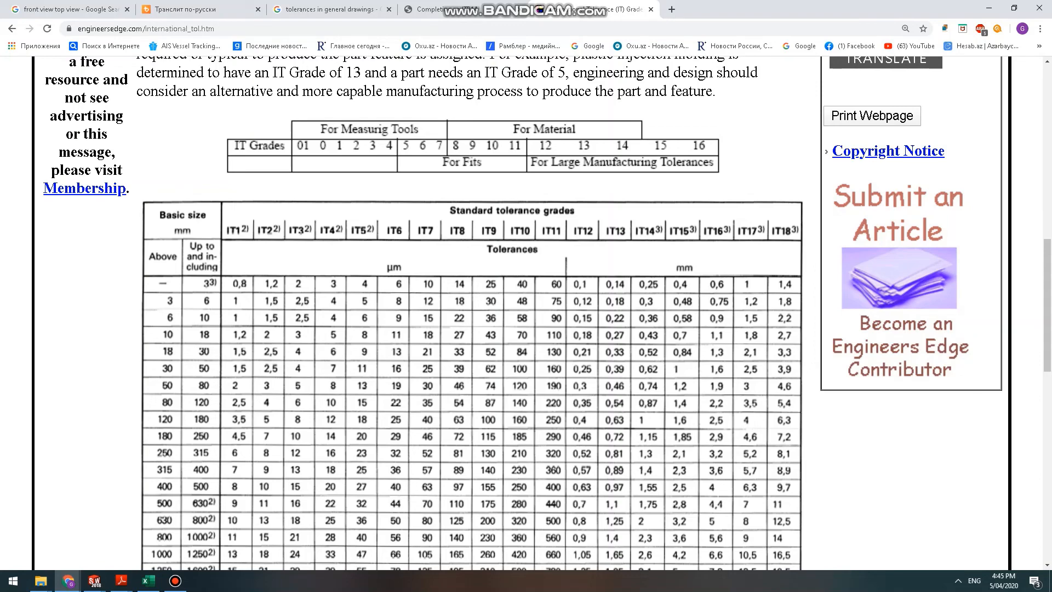
# Switch back to the SolidWorks drawing and begin the note's third line with "After welding the bended part".
pyautogui.scroll(-8, 471, 312)
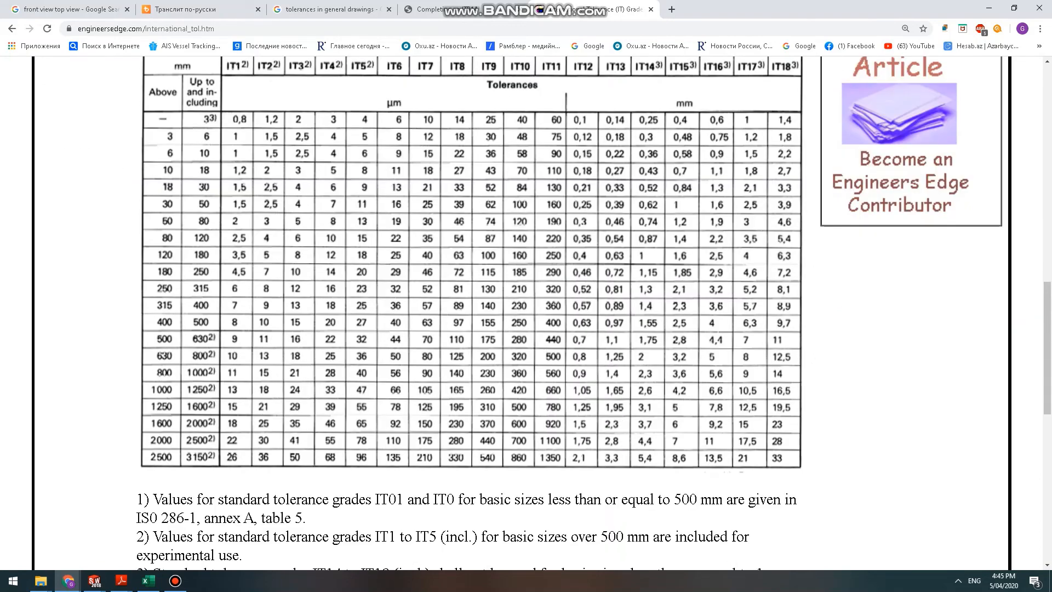
pyautogui.hotkey('alt', 'Tab')
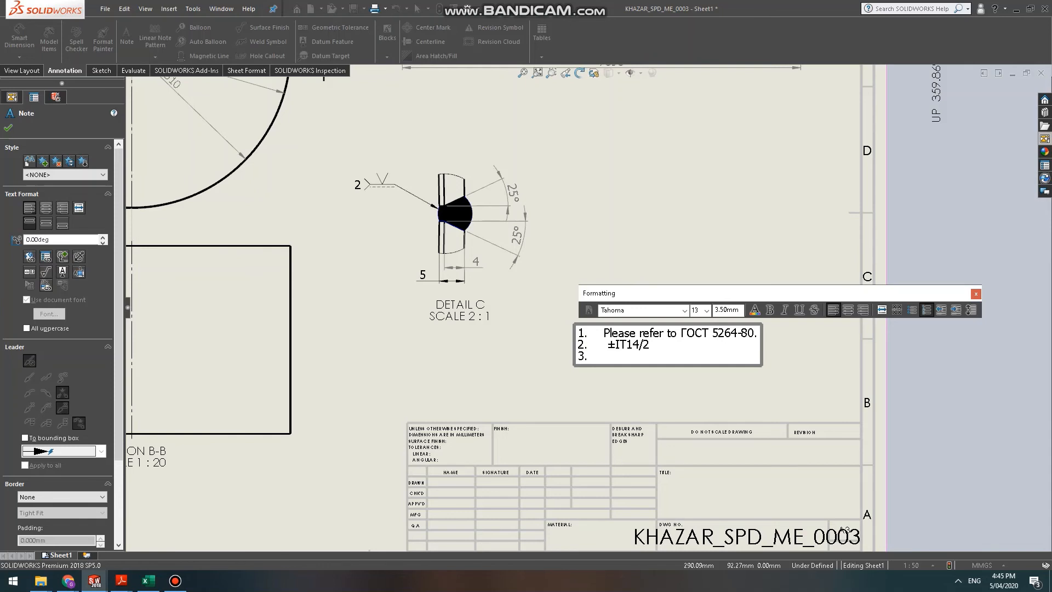
pyautogui.write('After')
pyautogui.write(' bend')
pyautogui.press('BackSpace')
pyautogui.press('BackSpace')
pyautogui.press('BackSpace')
pyautogui.press('BackSpace')
pyautogui.write('welding the bended part')
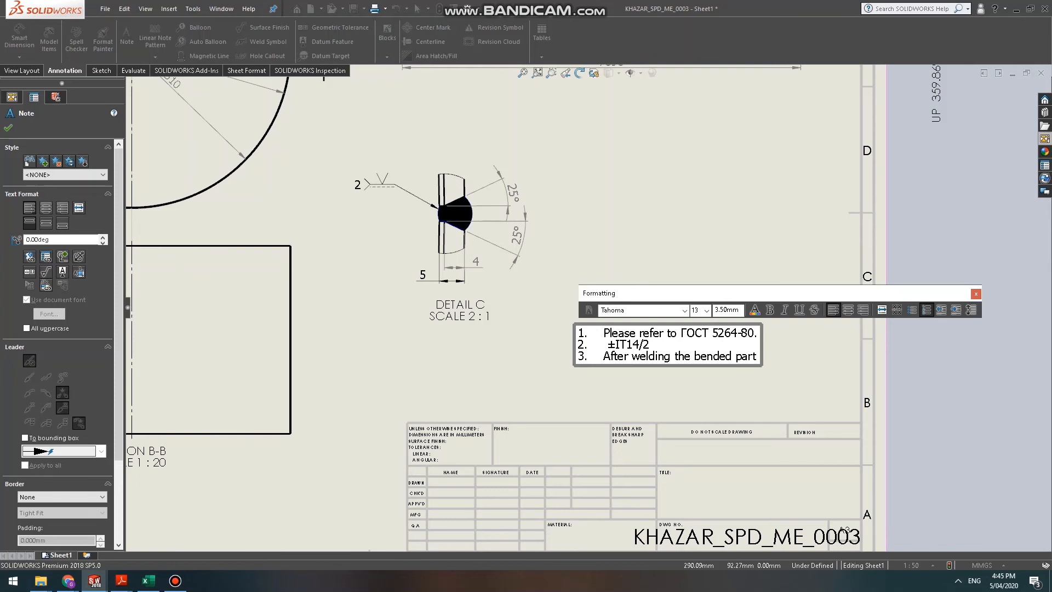
# Complete the note's third line with "perform calibrative bending procedure".
pyautogui.write(' per')
pyautogui.press('BackSpace')
pyautogui.press('BackSpace')
pyautogui.press('BackSpace')
pyautogui.press('BackSpace')
pyautogui.write('p')
pyautogui.press('BackSpace')
pyautogui.write('do p')
pyautogui.press('BackSpace')
pyautogui.press('BackSpace')
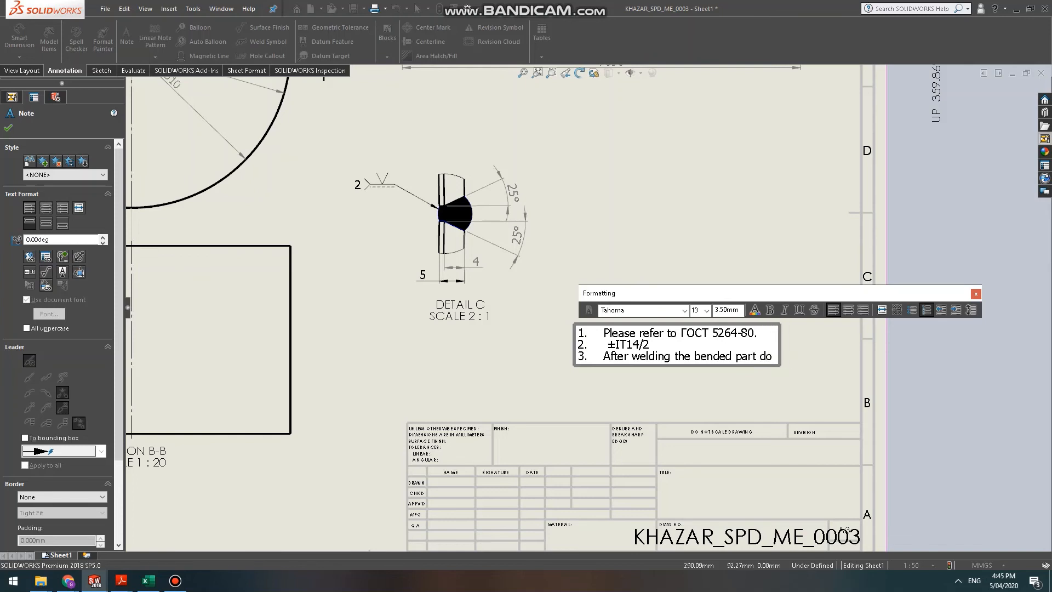
pyautogui.press('BackSpace')
pyautogui.press('BackSpace')
pyautogui.write('perform')
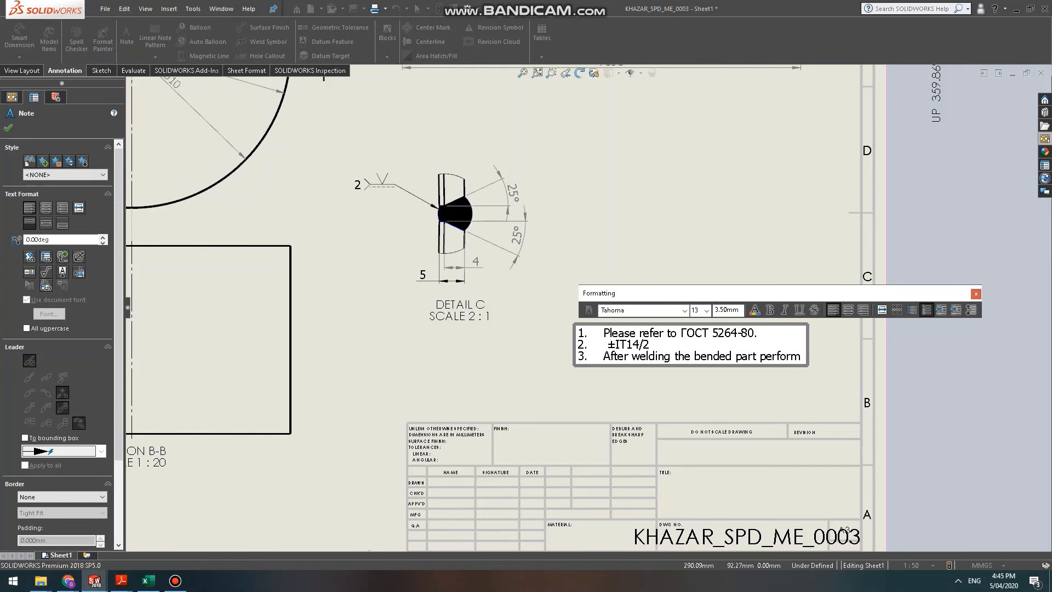
pyautogui.write(' calibrative')
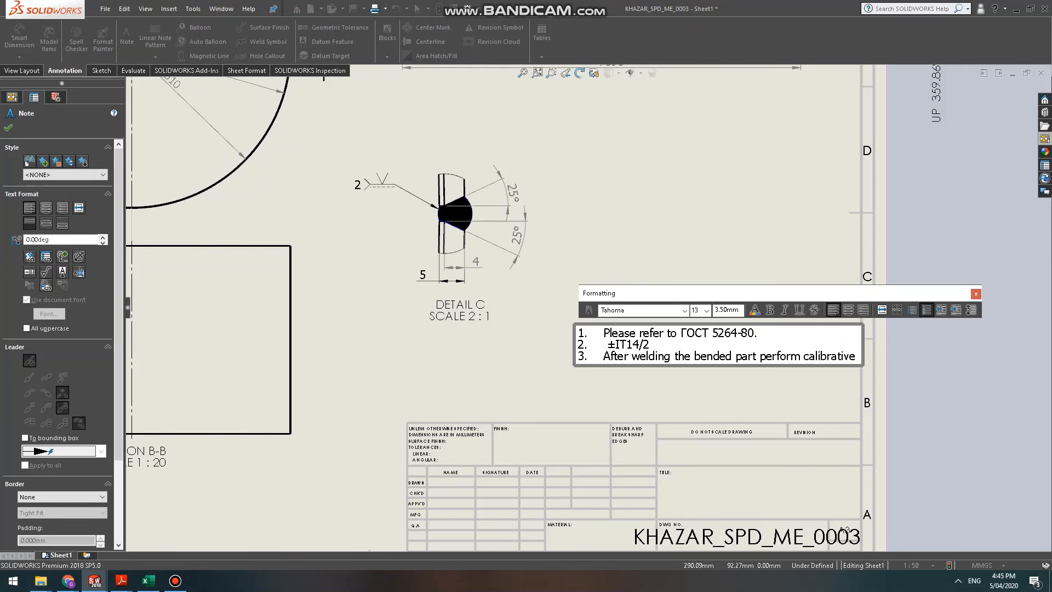
pyautogui.write(' bending')
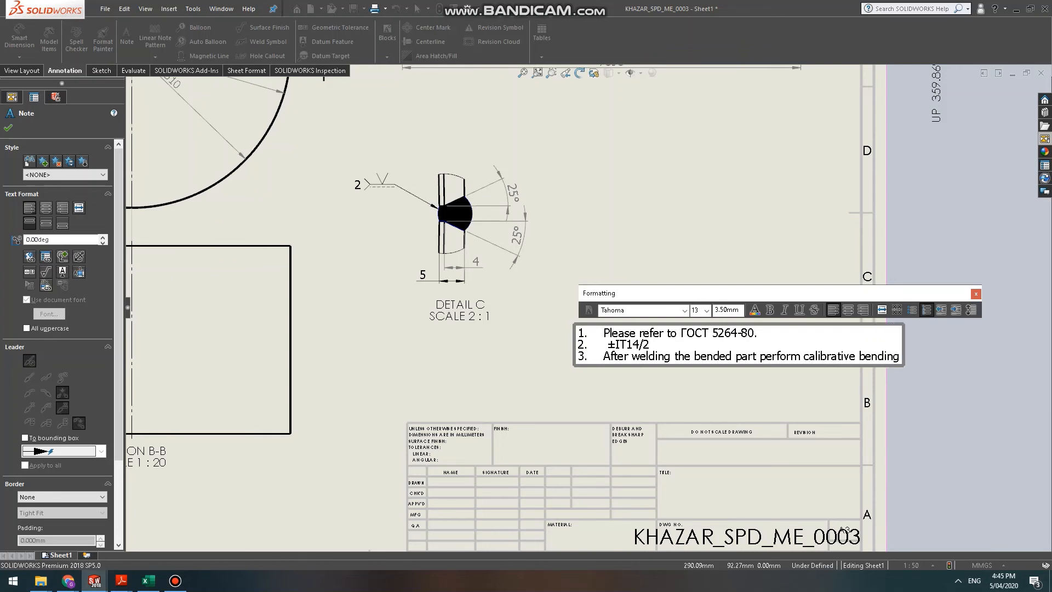
pyautogui.write(' procedure')
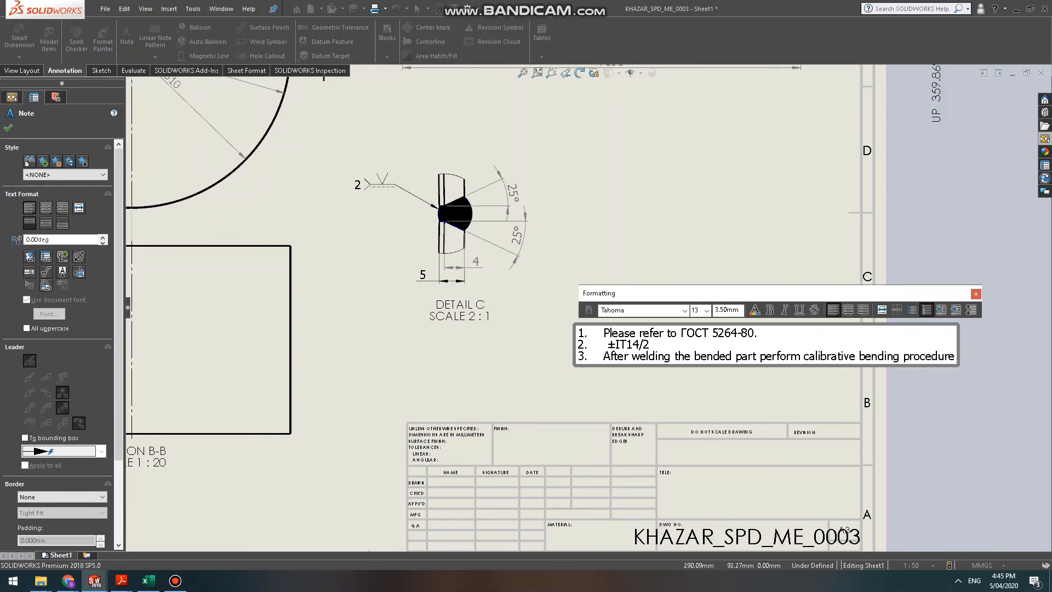
# Break the third item before "calibrative bending procedure", remove the number from the continuation line and finish editing the note.
pyautogui.press('Return')
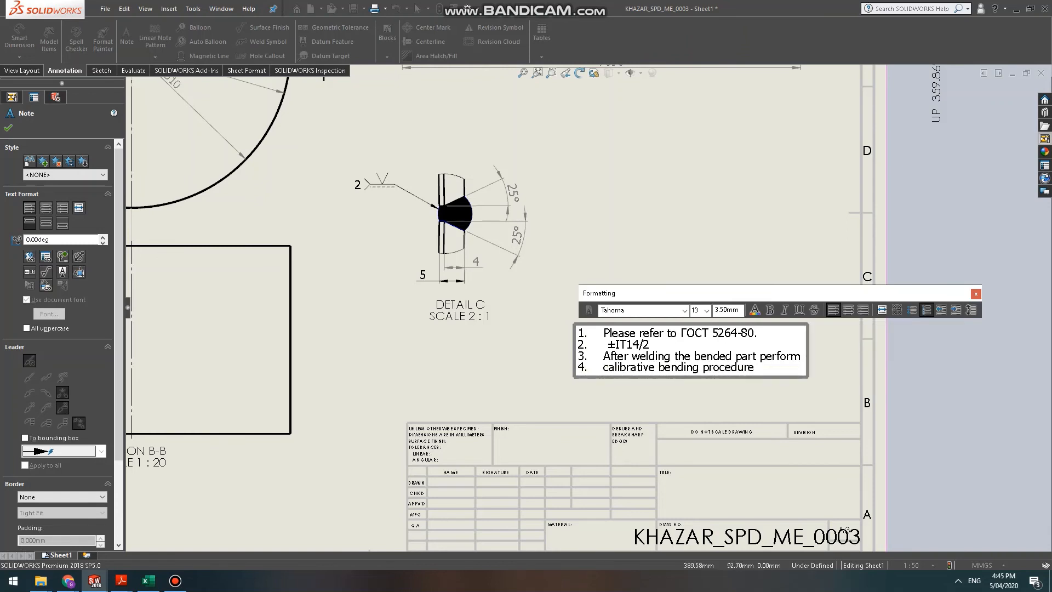
pyautogui.press('BackSpace')
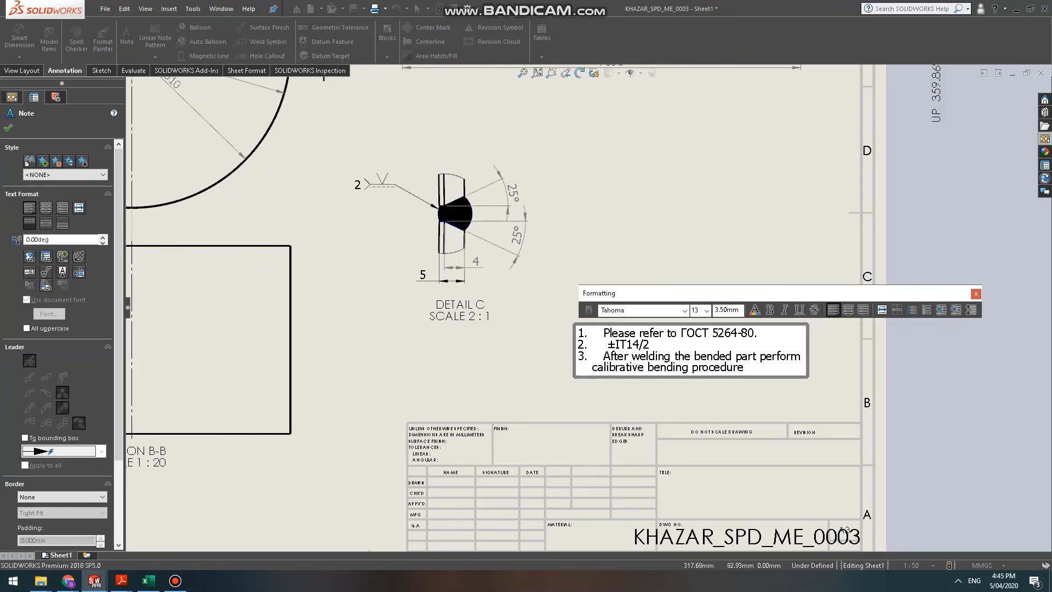
pyautogui.press('Escape')
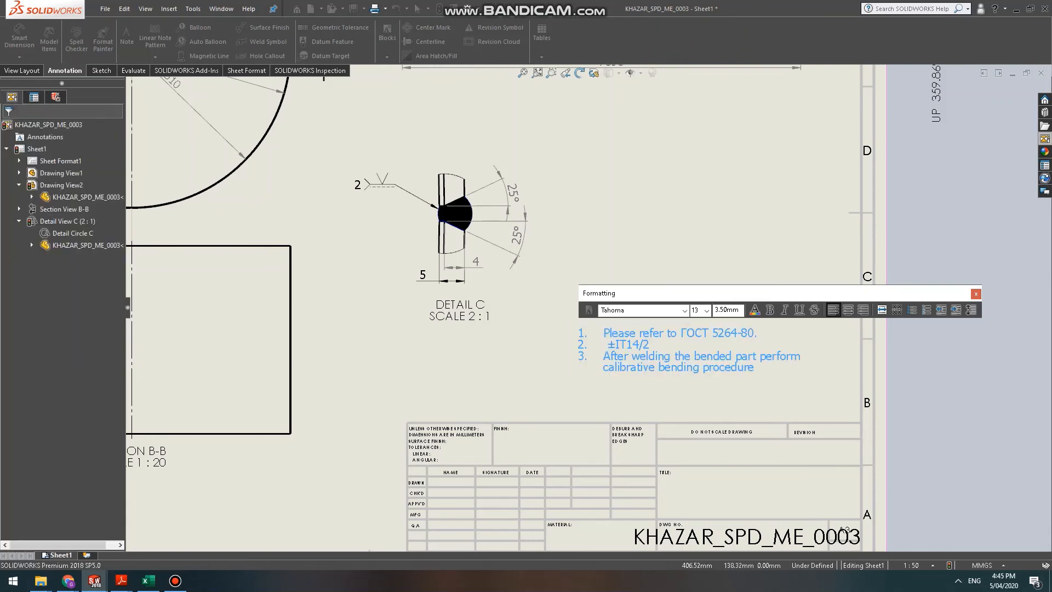
# Examine the whole drawing sheet, including the views, the numbered notes and the title block.
pyautogui.scroll(2, 486, 316)
pyautogui.scroll(4, 730, 332)
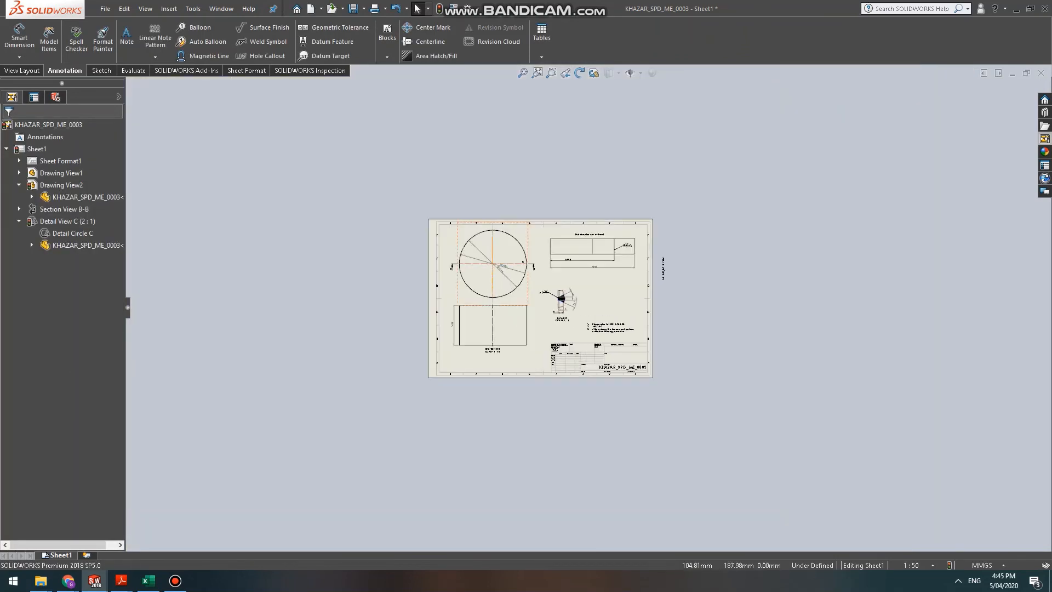
pyautogui.scroll(-3, 594, 326)
pyautogui.scroll(-1, 601, 318)
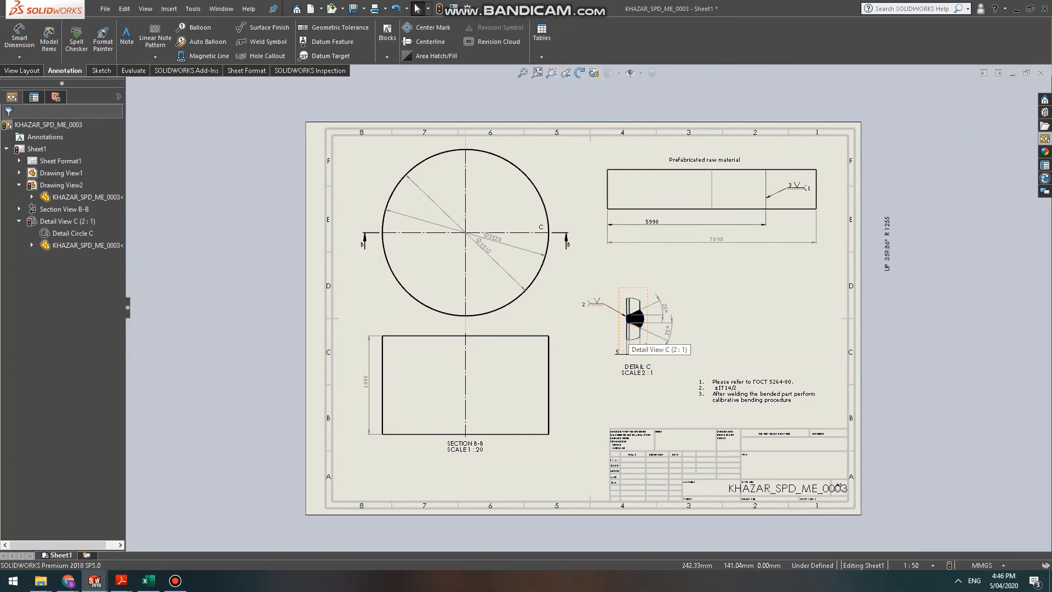
pyautogui.scroll(-3, 712, 301)
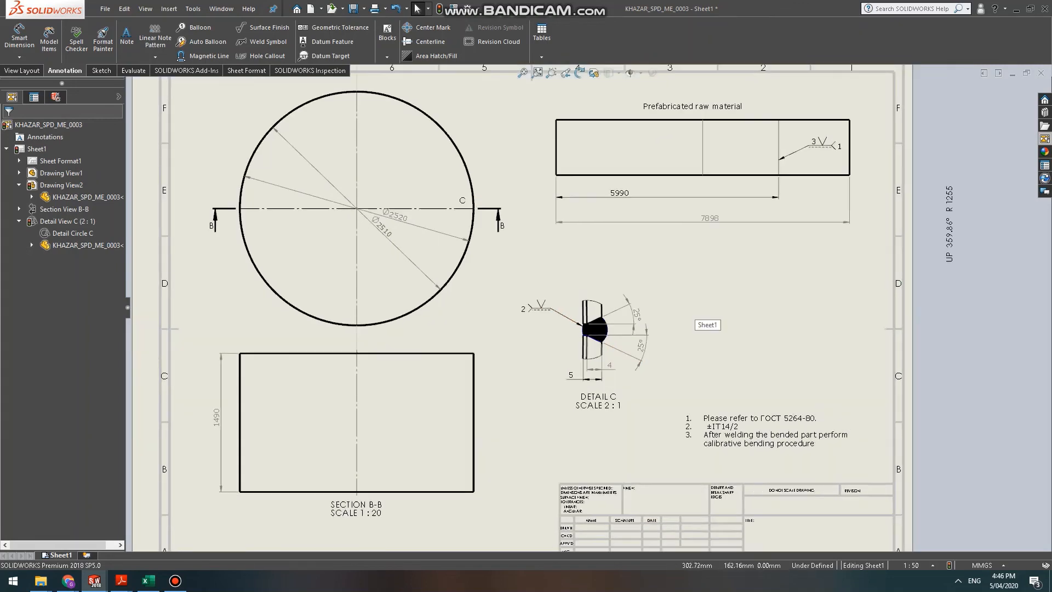
pyautogui.scroll(3, 696, 313)
pyautogui.scroll(-2, 691, 420)
pyautogui.scroll(-1, 758, 472)
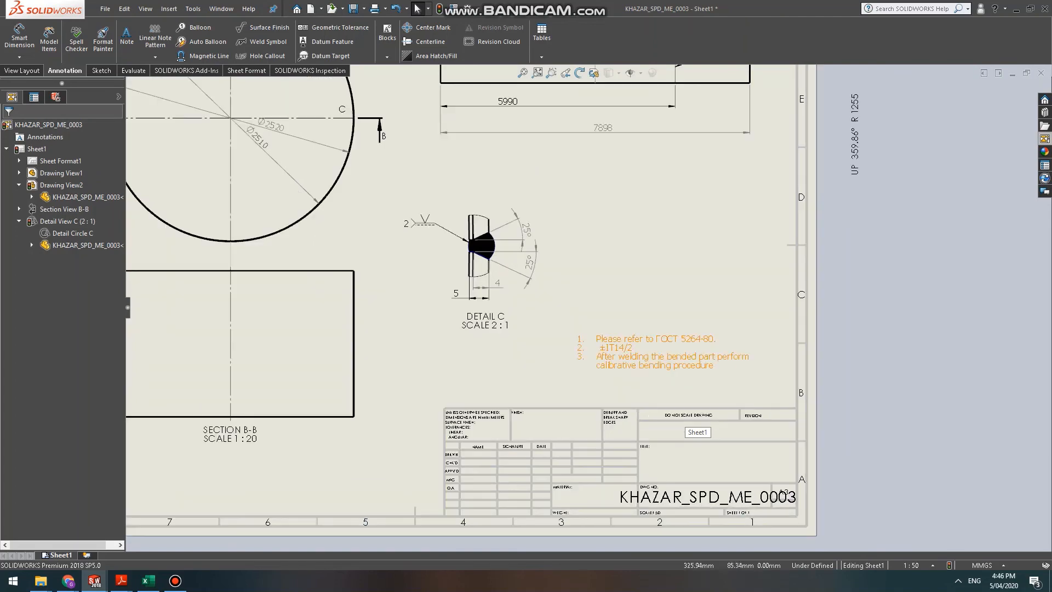
pyautogui.scroll(1, 745, 450)
pyautogui.scroll(-4, 743, 445)
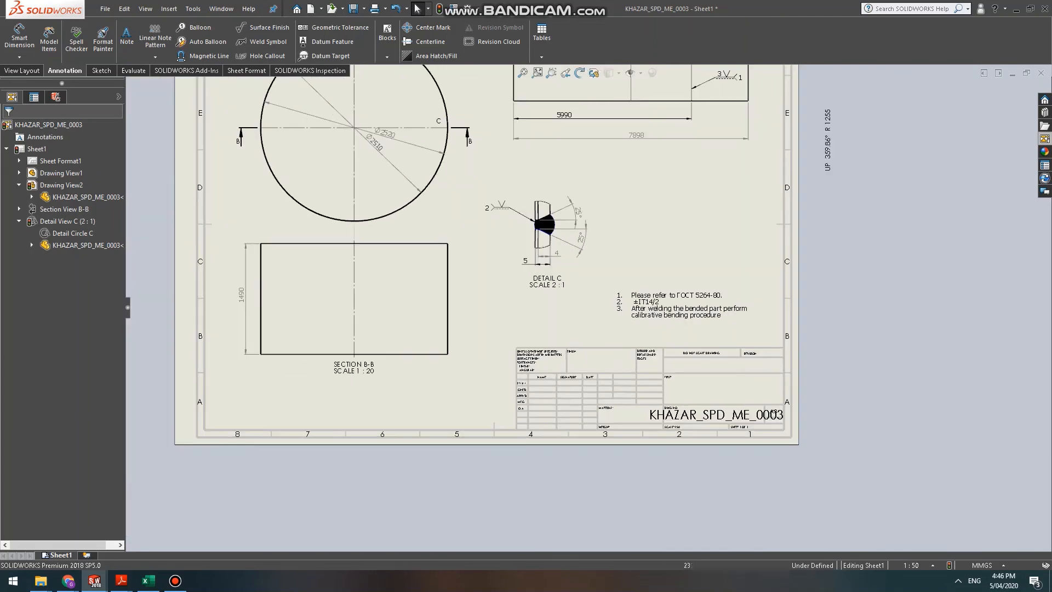
# Open the sheet format for editing and bring the title block into close view.
pyautogui.rightClick(581, 305)
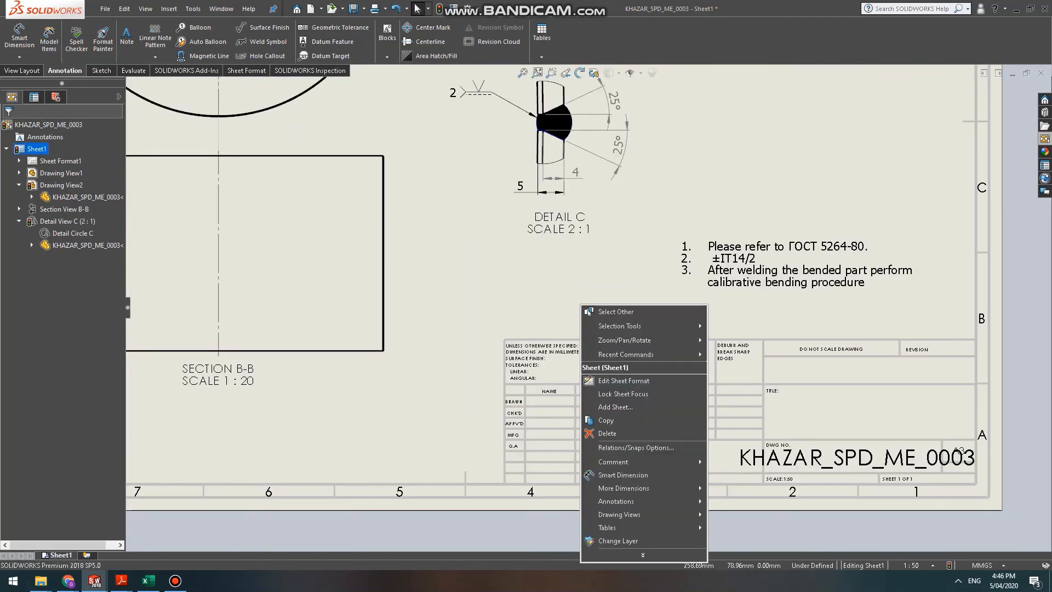
pyautogui.rightClick(559, 295)
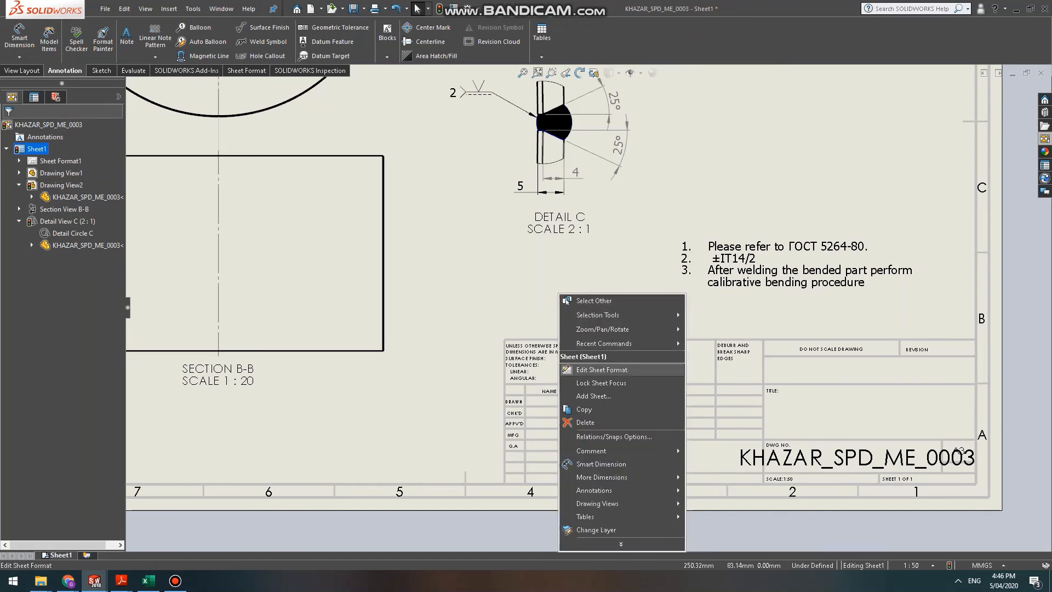
pyautogui.click(581, 369)
pyautogui.scroll(2, 537, 458)
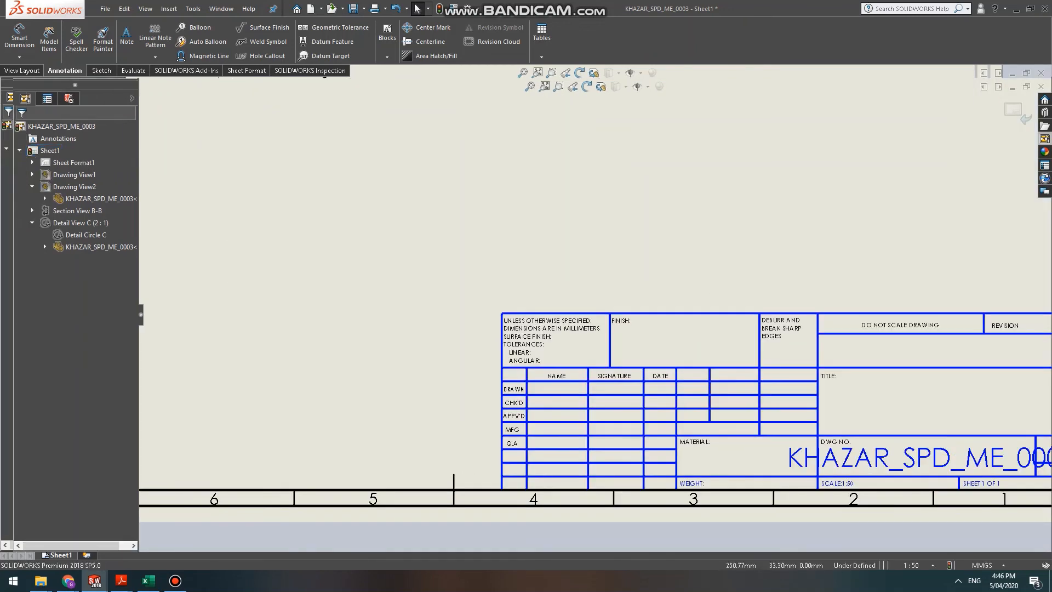
pyautogui.scroll(1, 550, 392)
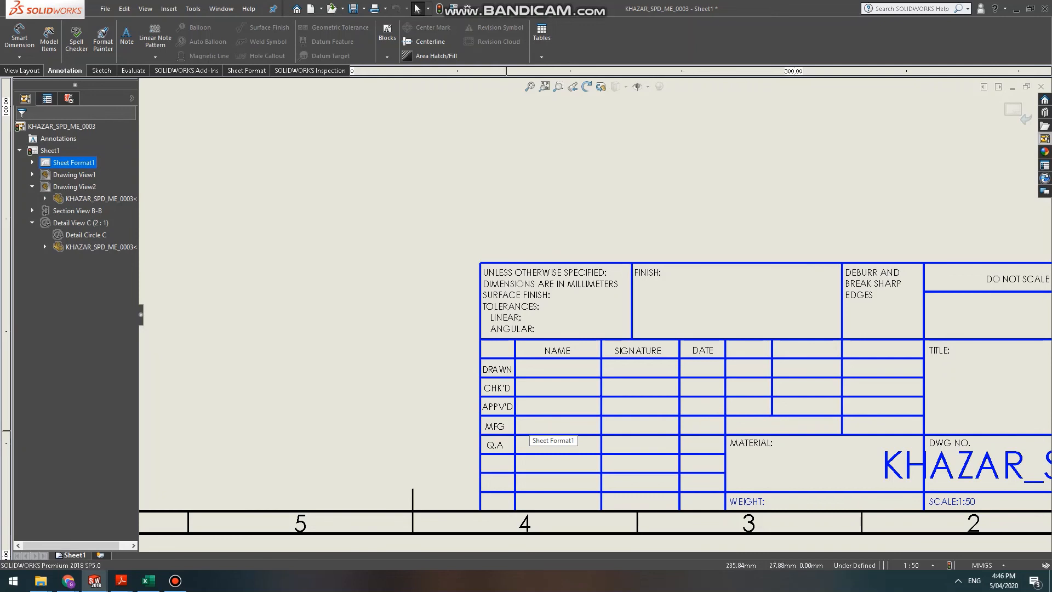
pyautogui.scroll(1, 597, 318)
pyautogui.scroll(-1, 723, 364)
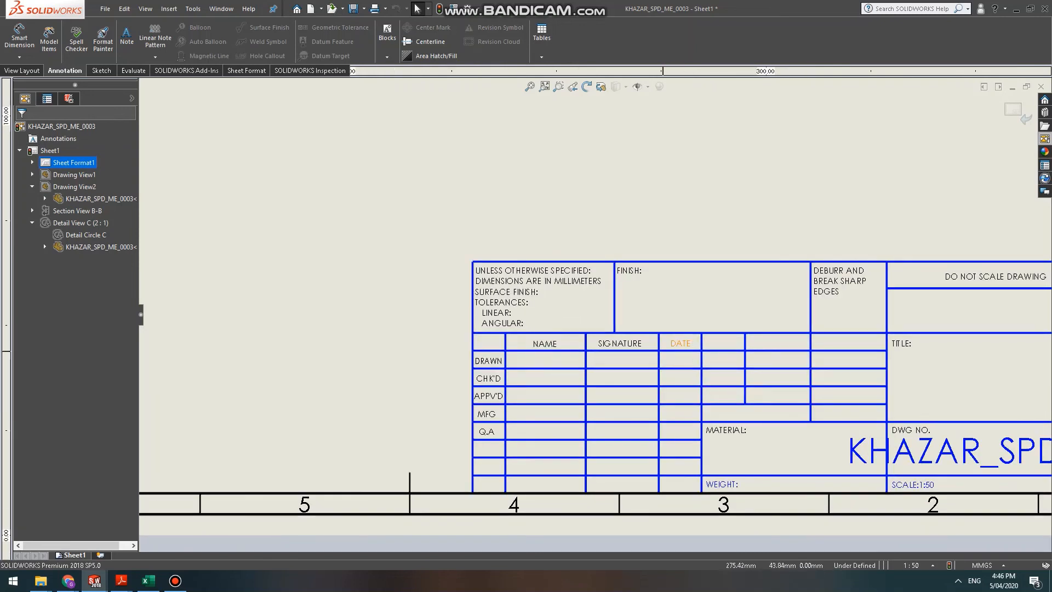
pyautogui.scroll(2, 595, 314)
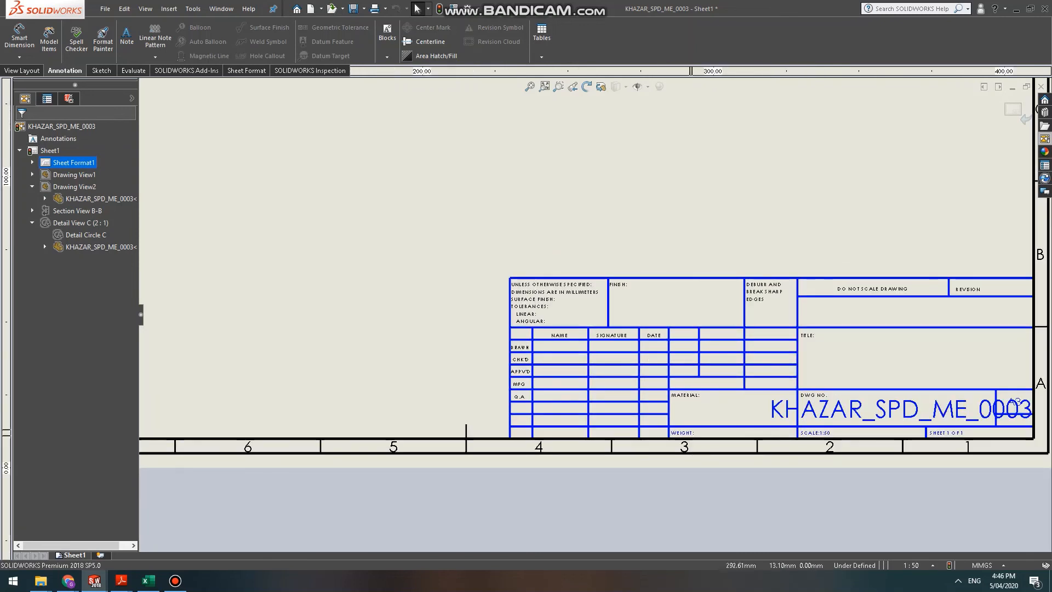
pyautogui.scroll(-2, 706, 382)
pyautogui.scroll(-1, 732, 401)
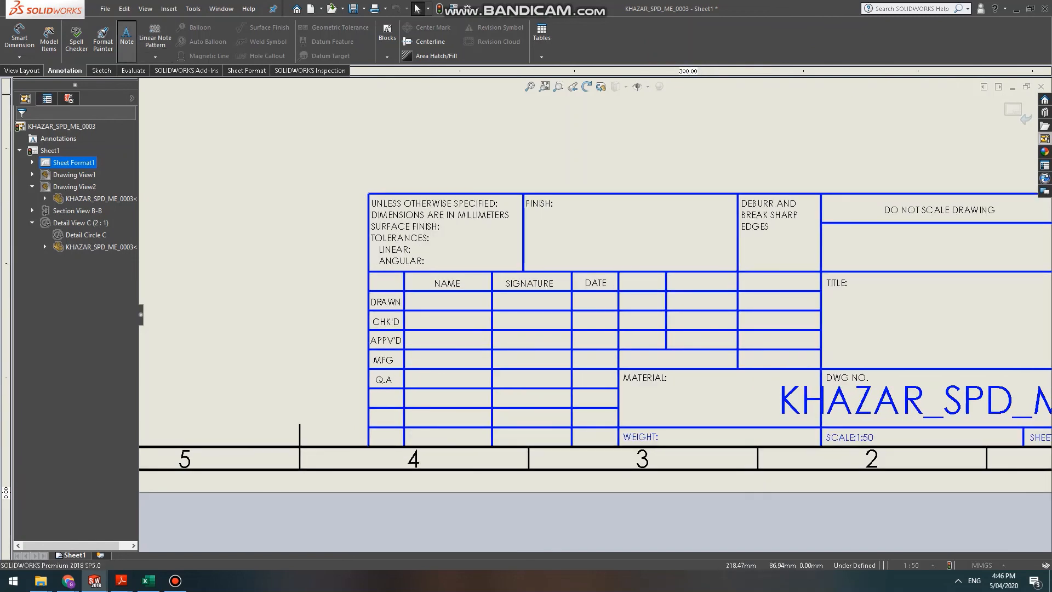
# Place a note reading "CT3" in the title block's MATERIAL cell.
pyautogui.click(126, 37)
pyautogui.click(635, 397)
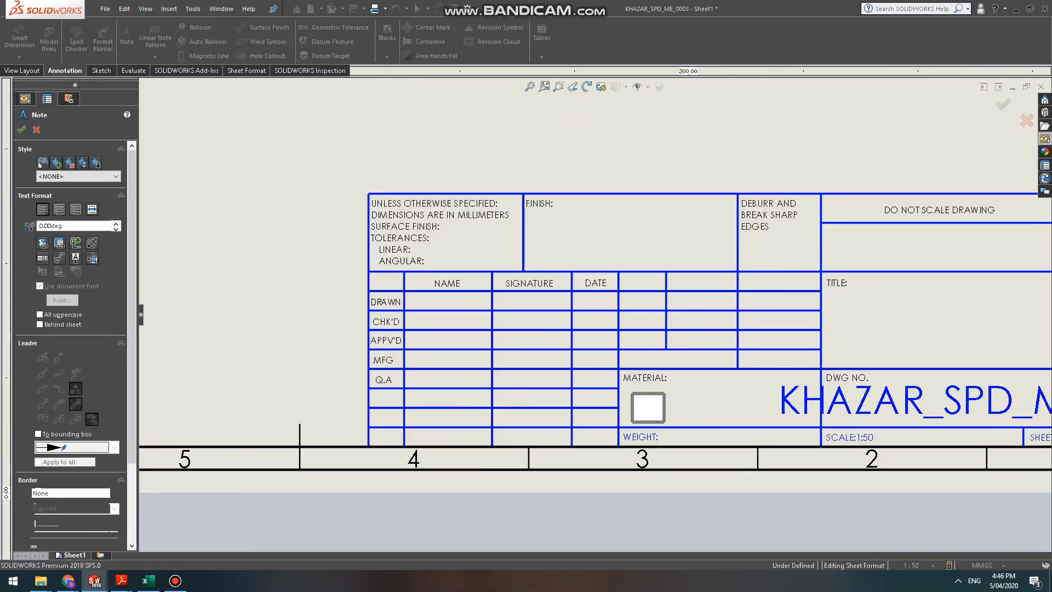
pyautogui.write('CT3')
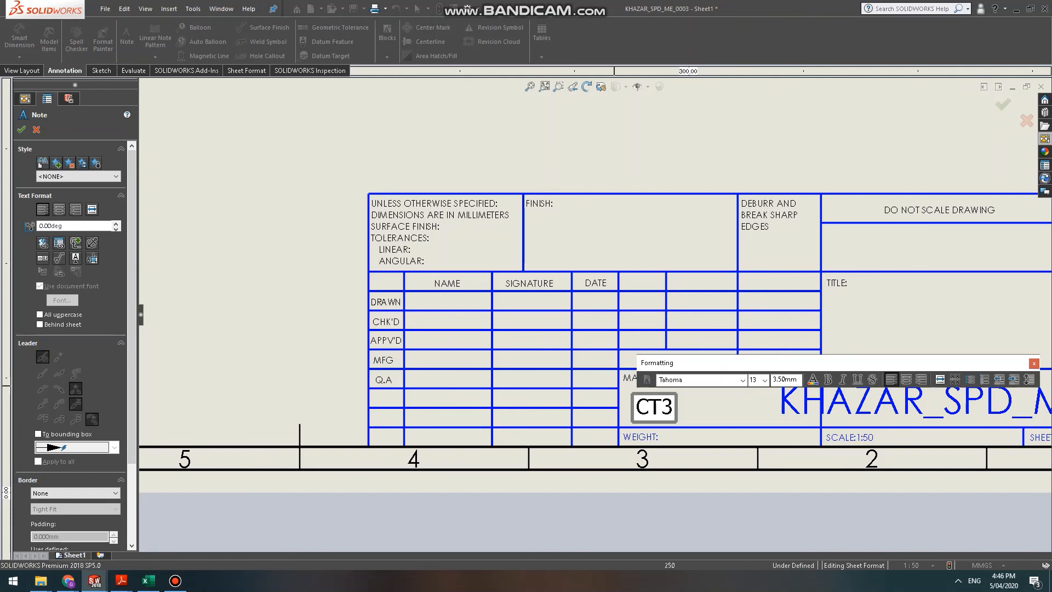
pyautogui.click(596, 349)
pyautogui.scroll(2, 680, 294)
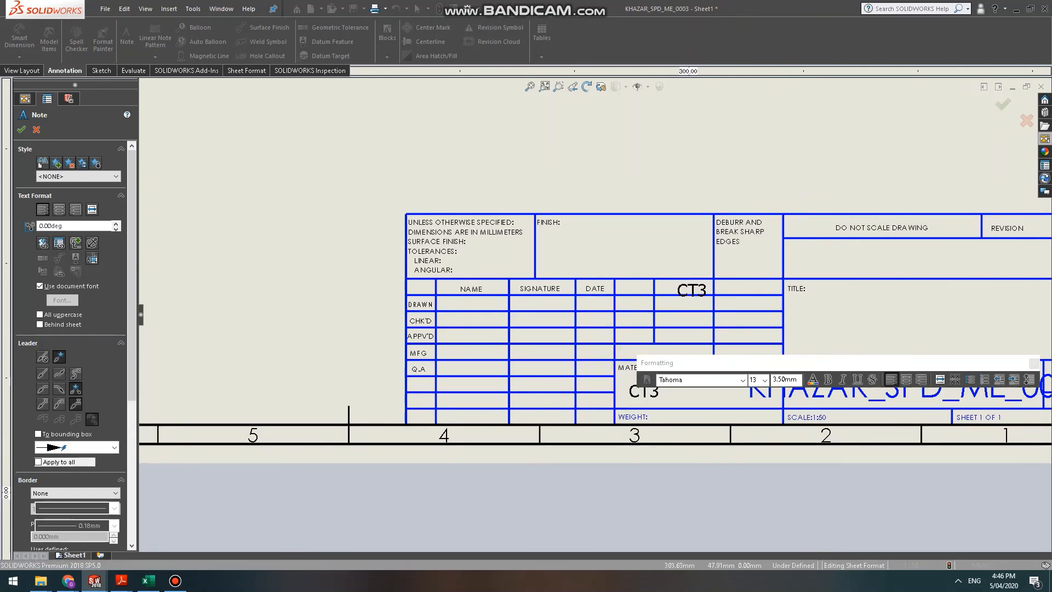
pyautogui.press('Escape')
pyautogui.scroll(3, 923, 357)
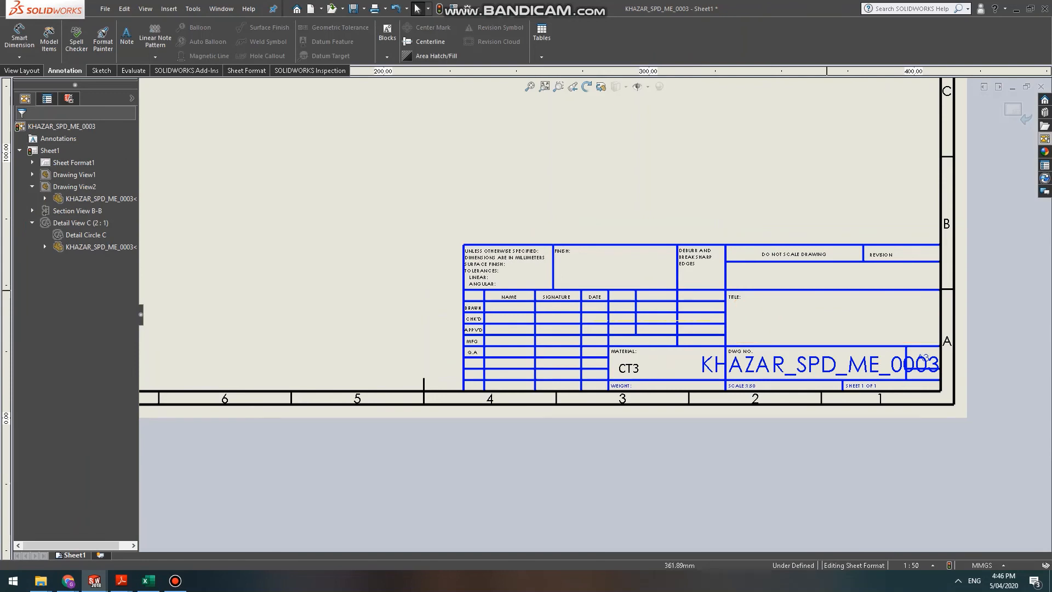
pyautogui.scroll(-1, 638, 296)
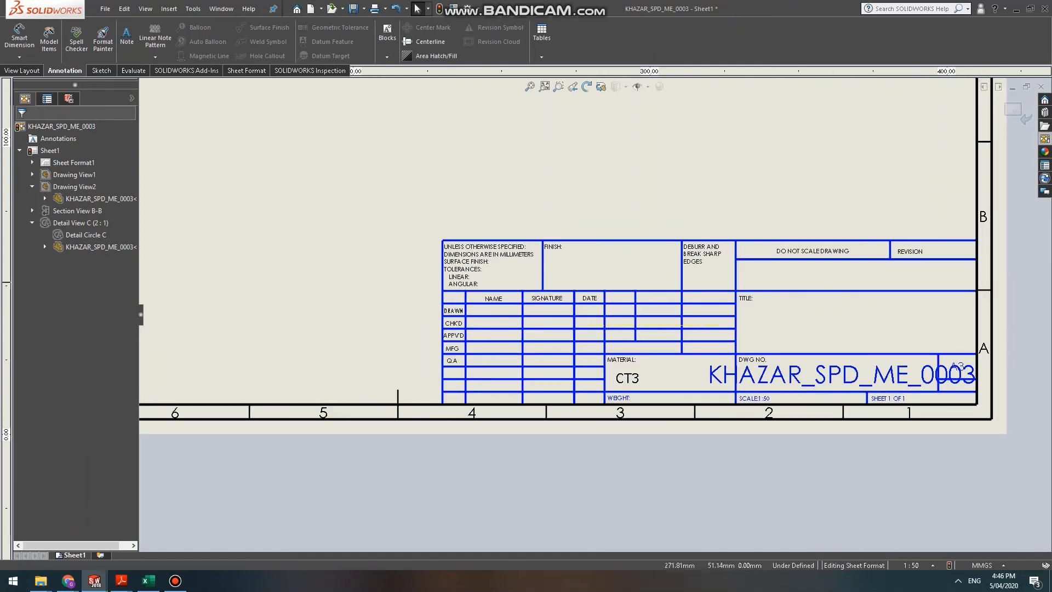
# Leave sheet format editing and return to the drawing sheet.
pyautogui.click(1014, 109)
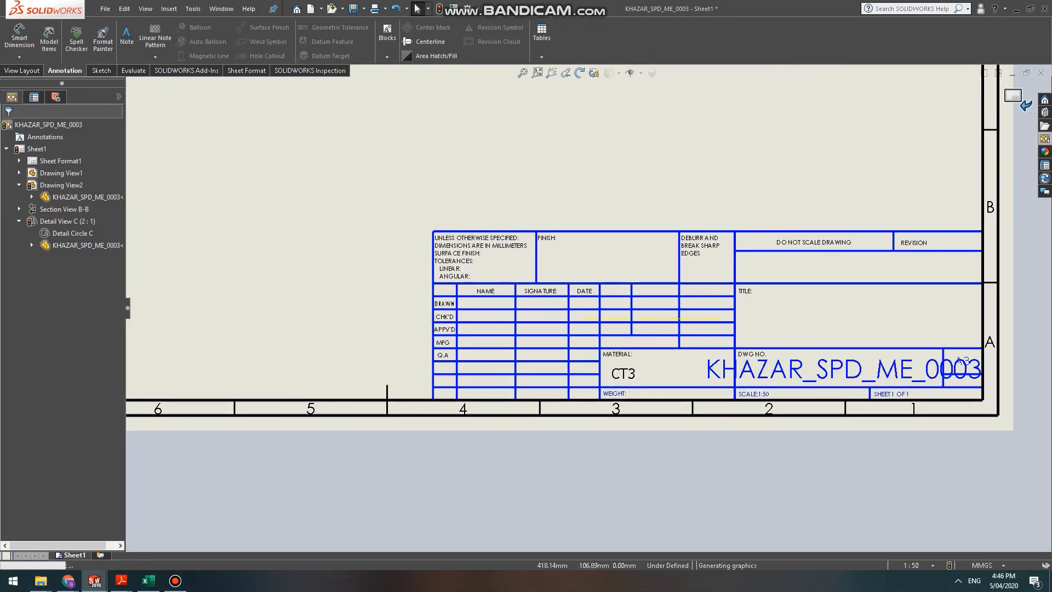
pyautogui.scroll(5, 586, 308)
pyautogui.scroll(-3, 496, 187)
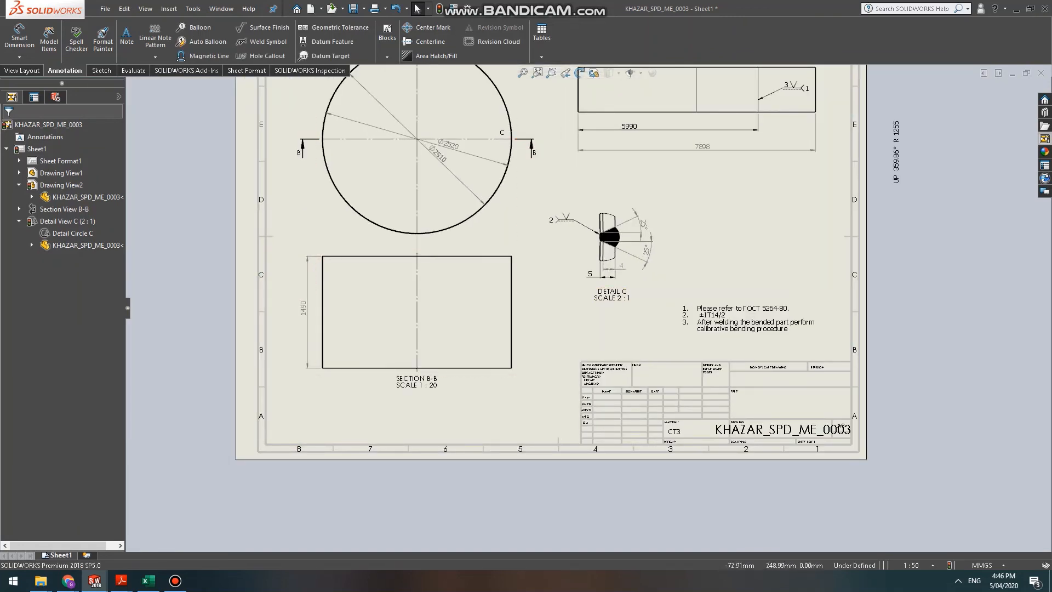
# Save the sheet format to the desktop under the file name "Khazar".
pyautogui.click(105, 9)
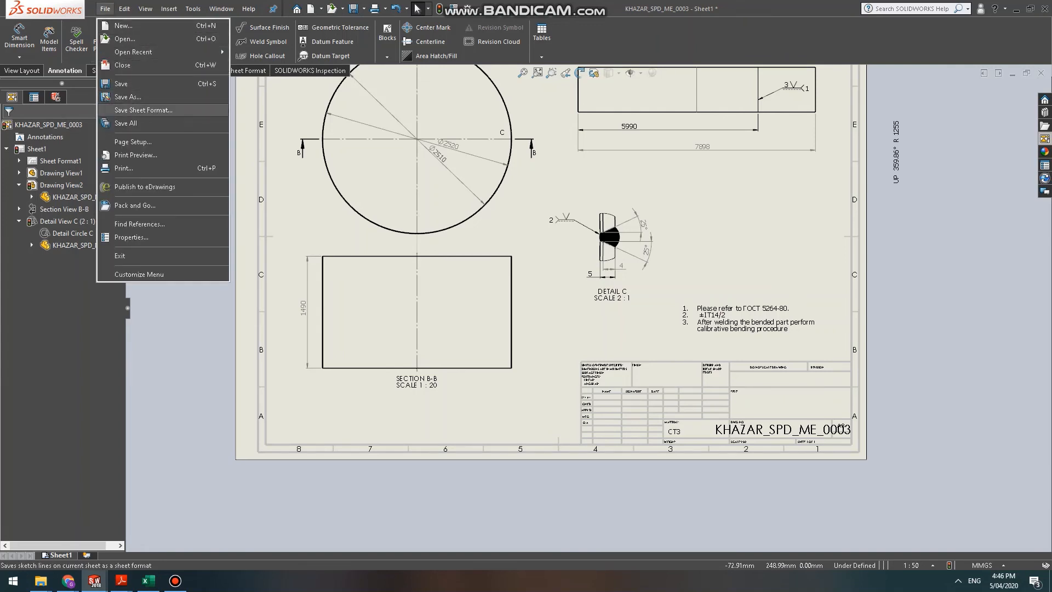
pyautogui.click(841, 426)
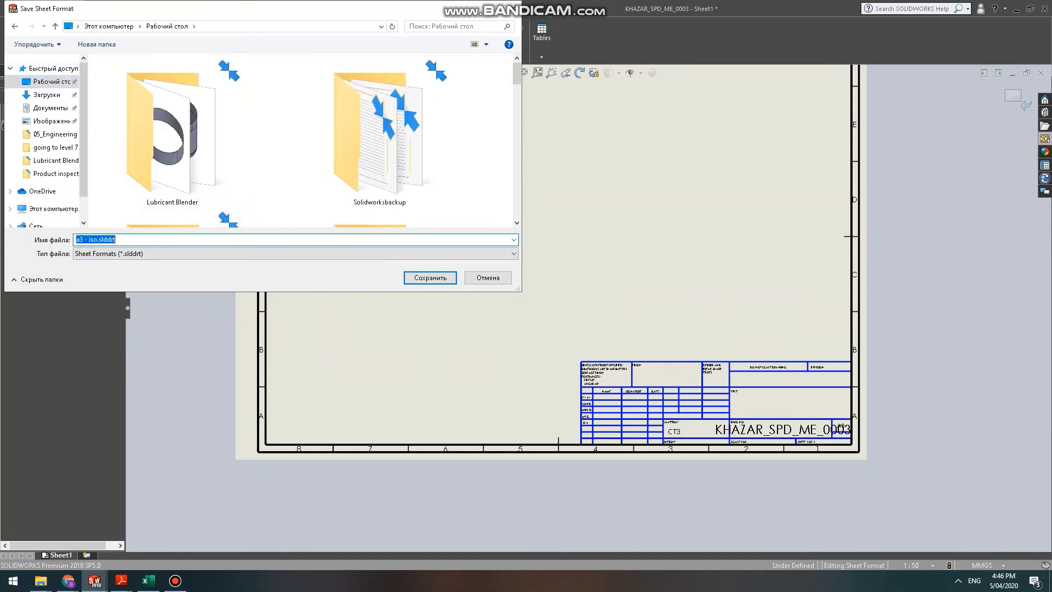
pyautogui.write('Kh')
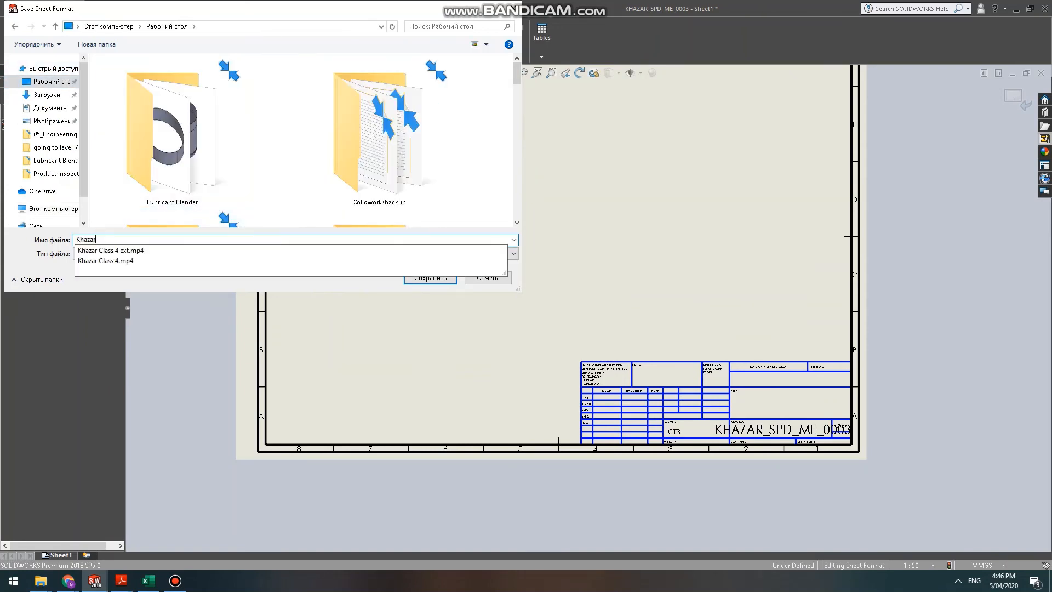
pyautogui.write('azar')
pyautogui.press('Return')
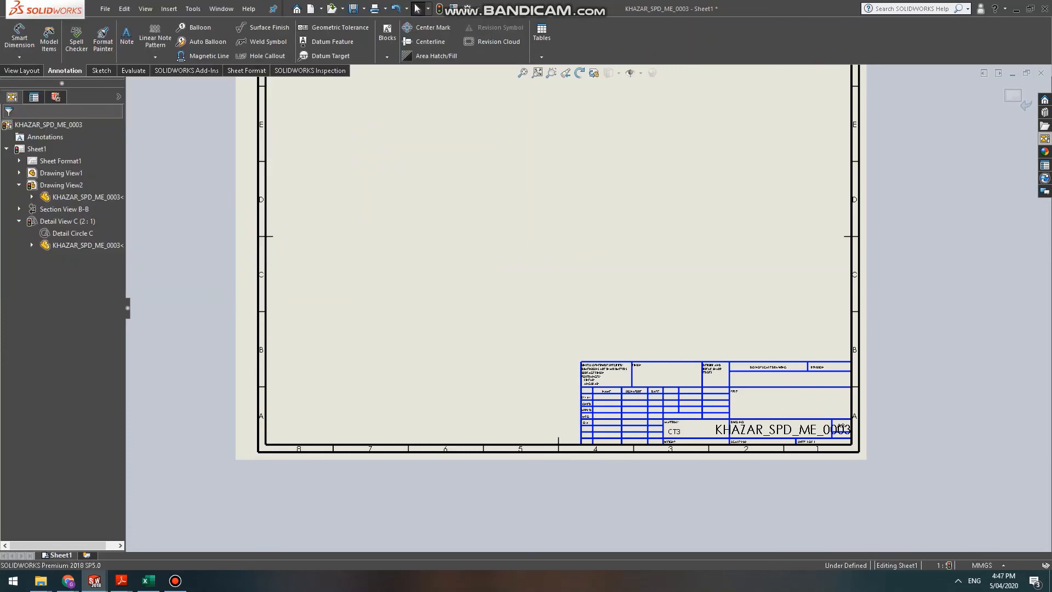
# Create a new drawing document, dismissing the initial sheet format selection.
pyautogui.click(105, 9)
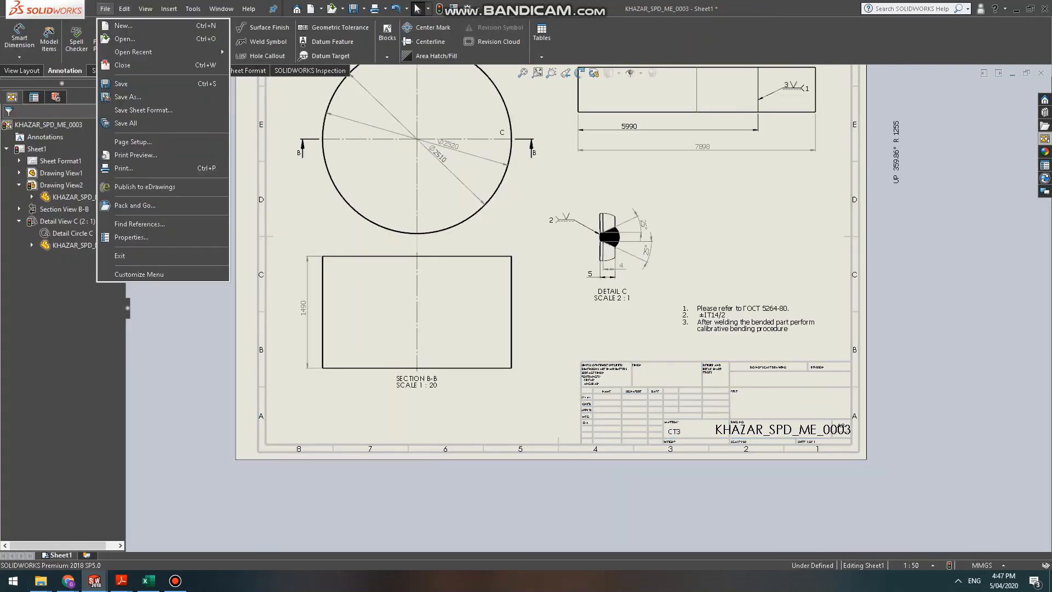
pyautogui.click(123, 26)
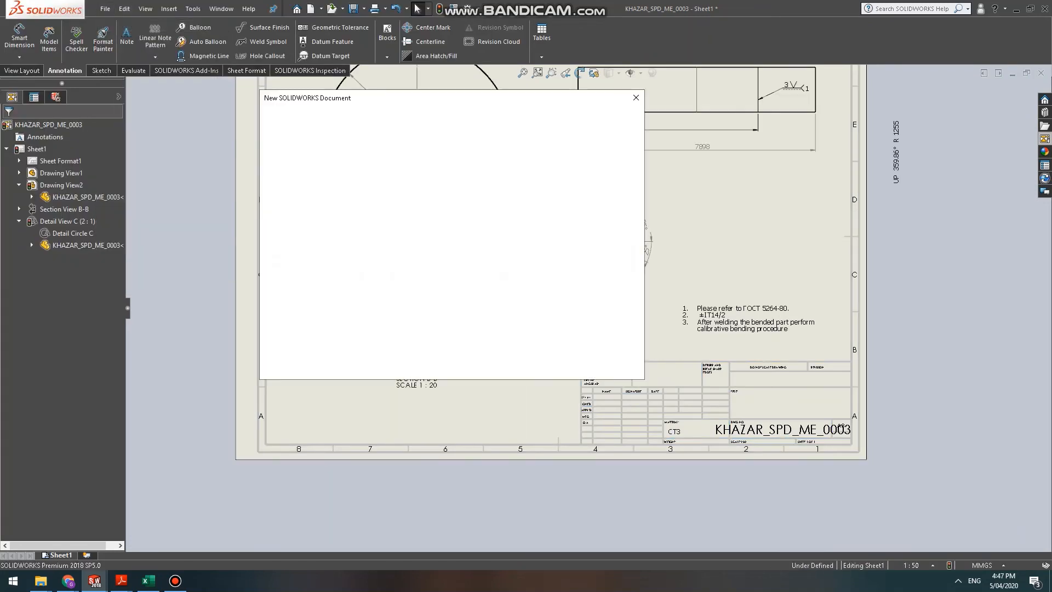
pyautogui.press('Escape')
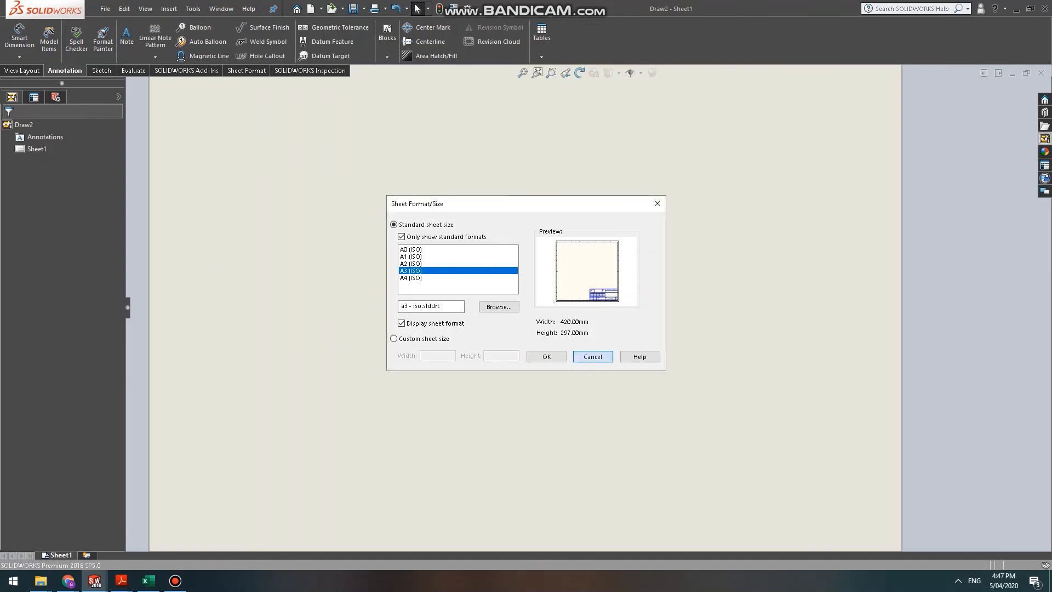
pyautogui.click(592, 356)
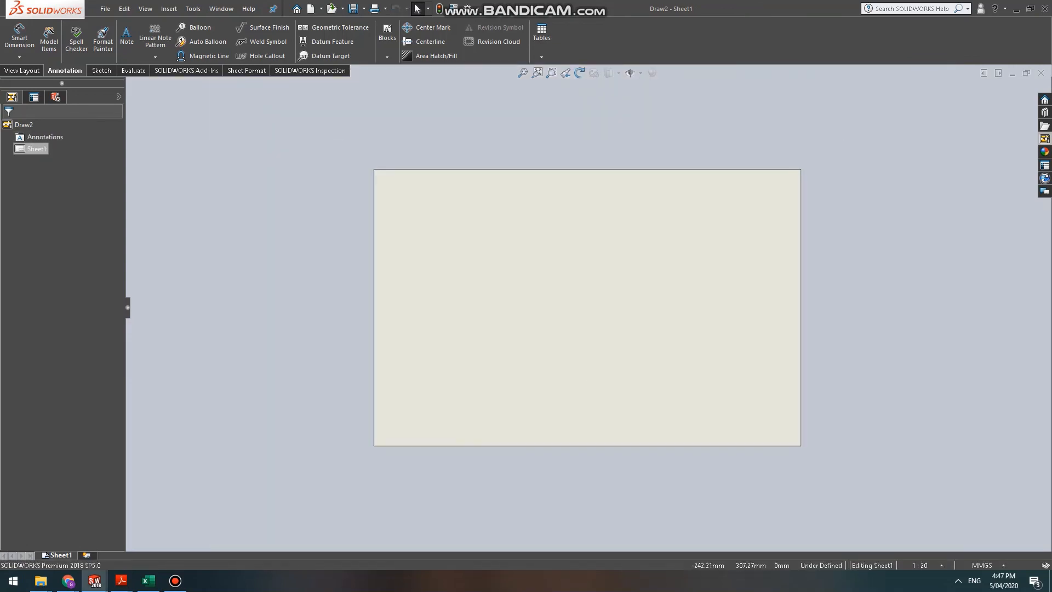
pyautogui.rightClick(34, 149)
pyautogui.click(69, 233)
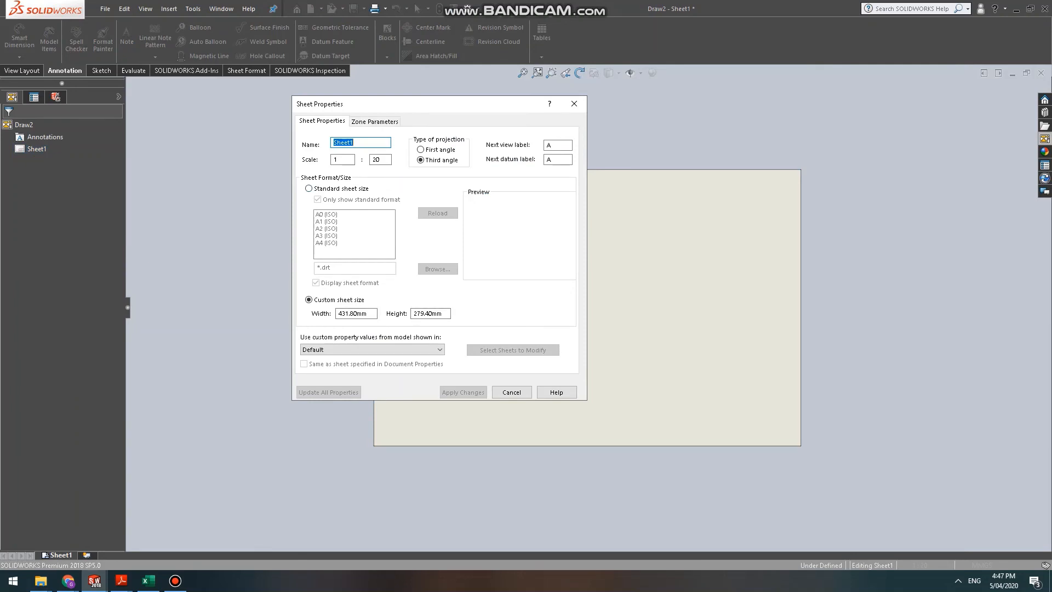
pyautogui.click(308, 188)
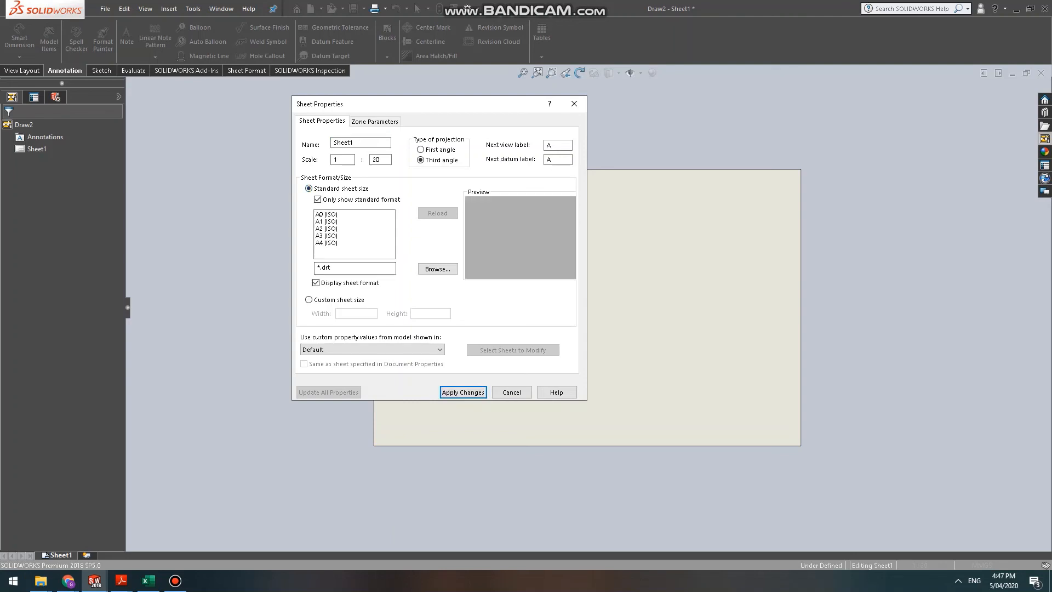
pyautogui.click(309, 299)
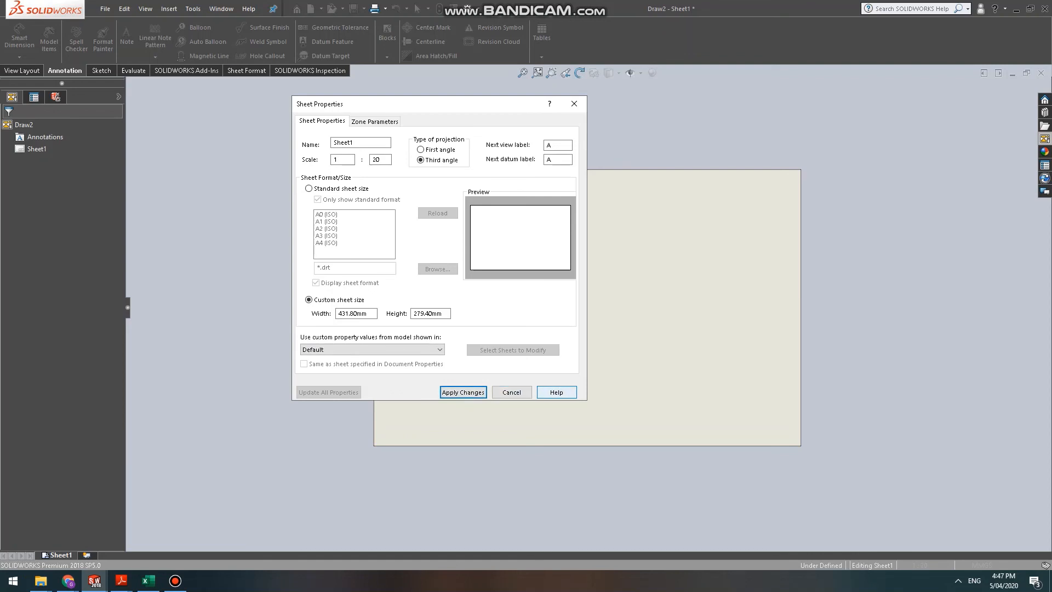
pyautogui.click(511, 392)
# Apply the saved Khazar sheet format from the desktop to the new drawing's sheet as its standard sheet size format.
pyautogui.rightClick(36, 149)
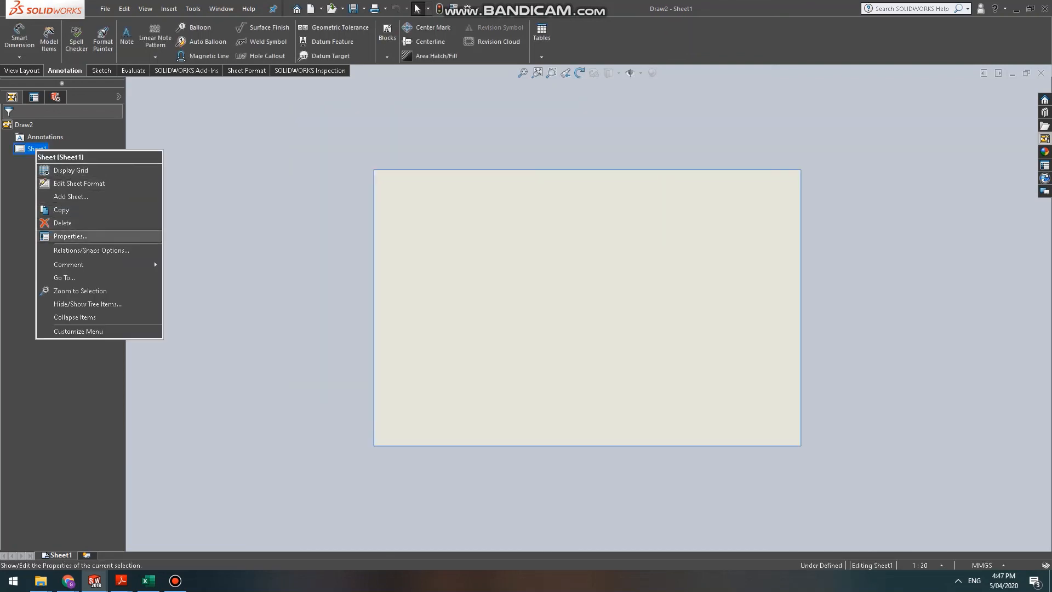
pyautogui.click(70, 236)
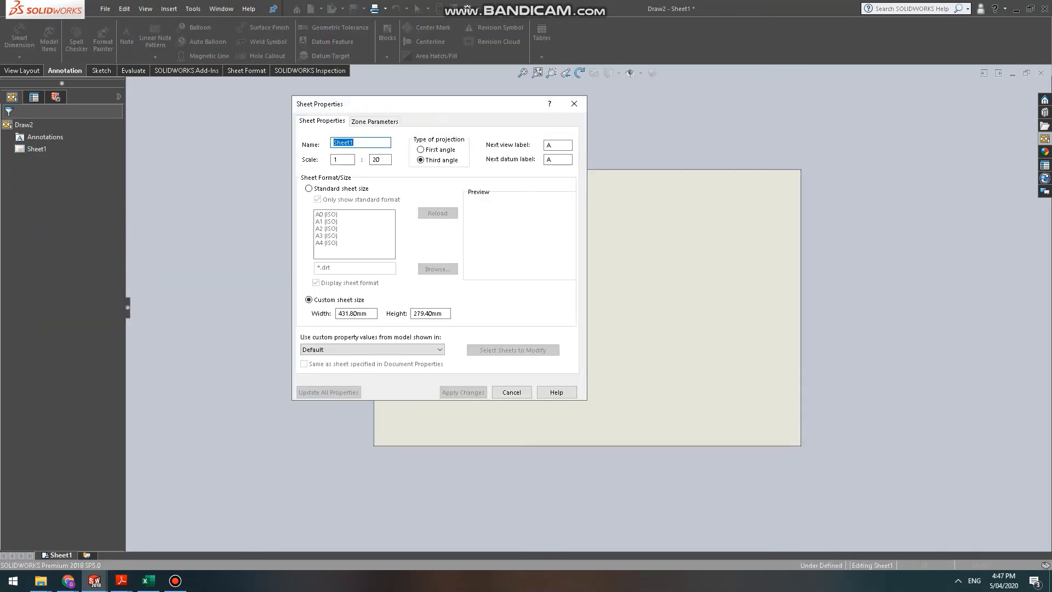
pyautogui.click(308, 187)
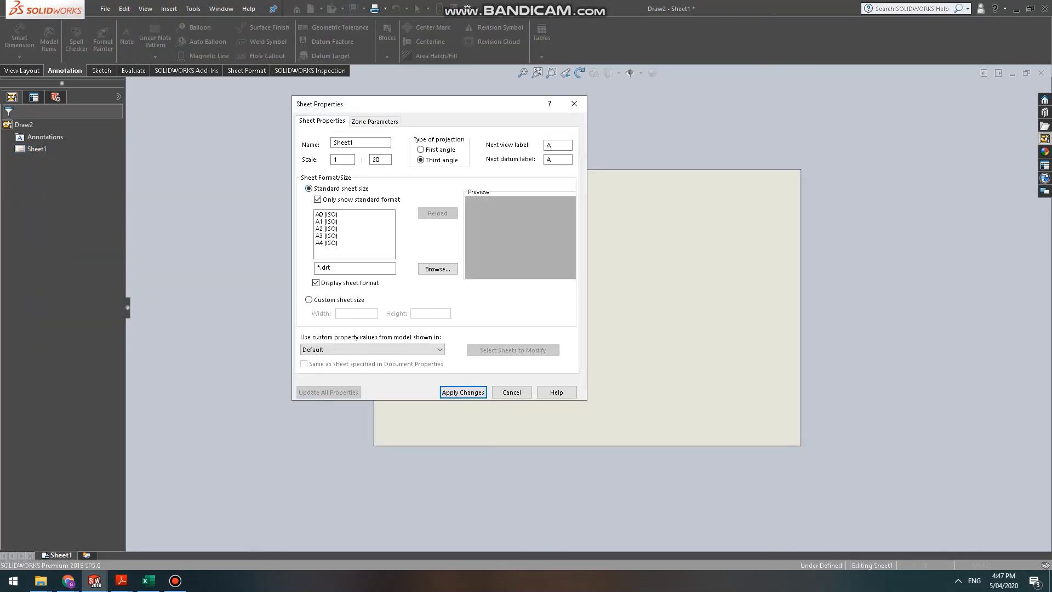
pyautogui.click(437, 268)
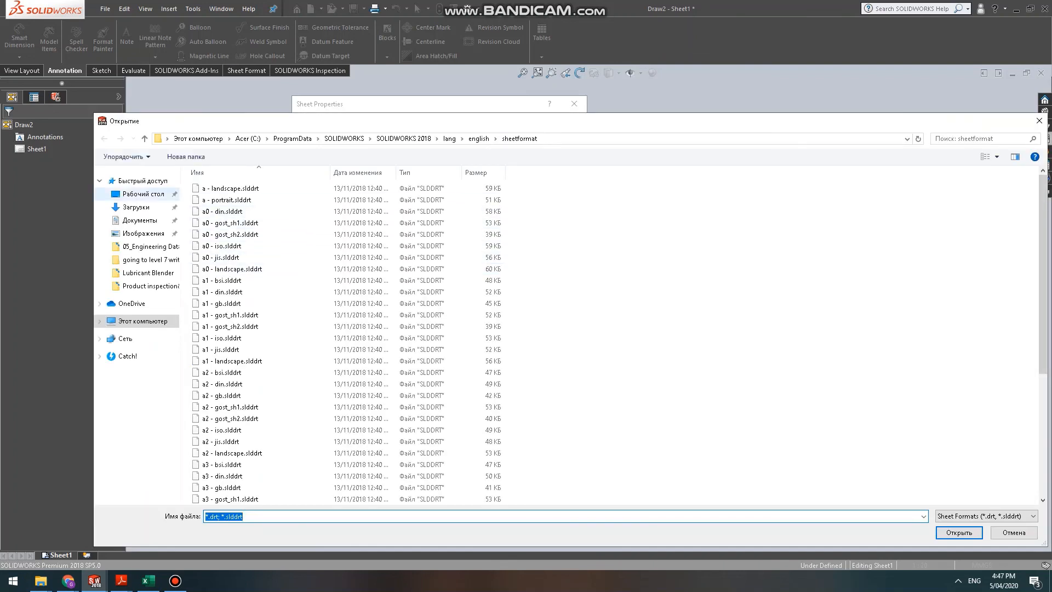
pyautogui.click(143, 193)
pyautogui.doubleClick(263, 241)
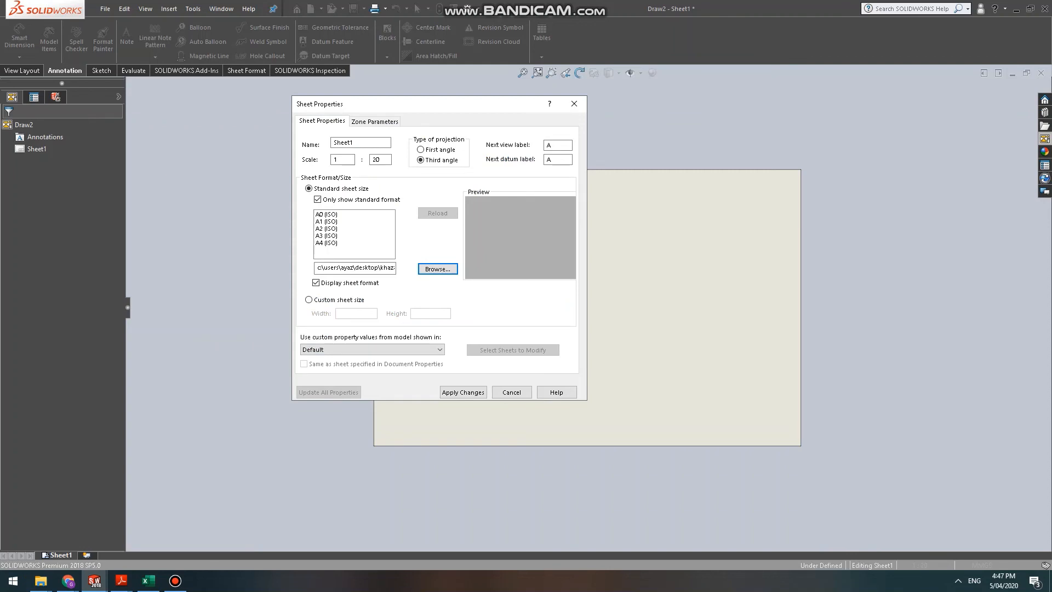
pyautogui.click(463, 392)
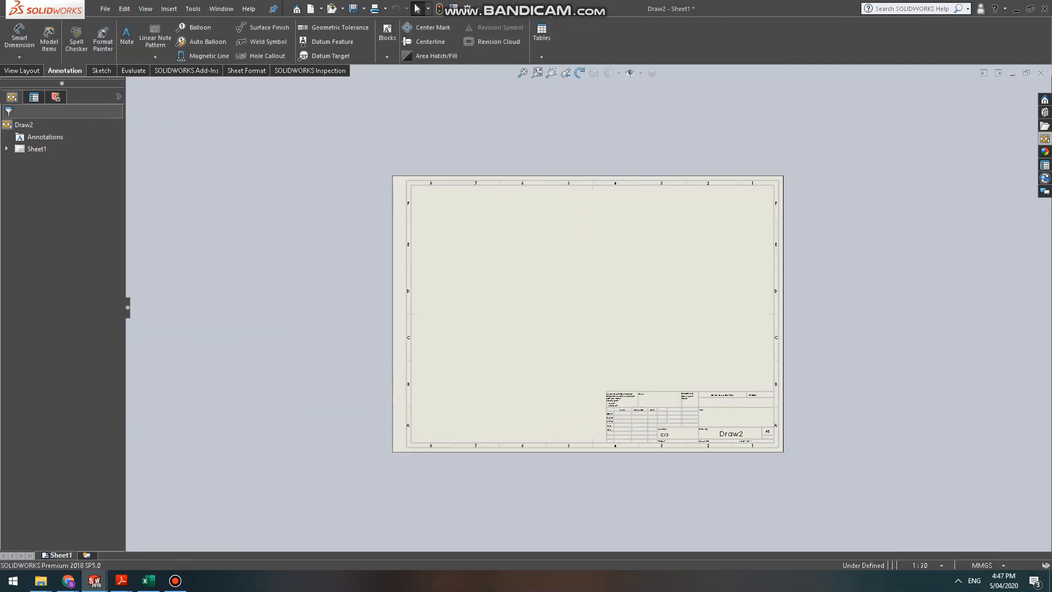
# Check the title block of the applied sheet format and close the new drawing without saving.
pyautogui.scroll(-8, 678, 447)
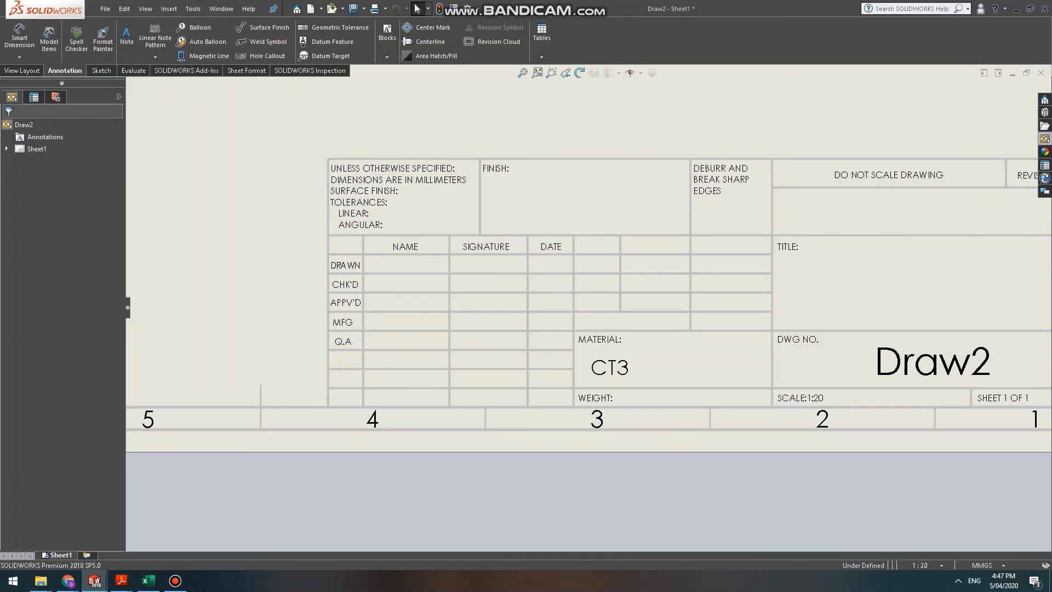
pyautogui.press('f')
pyautogui.scroll(-2, 679, 164)
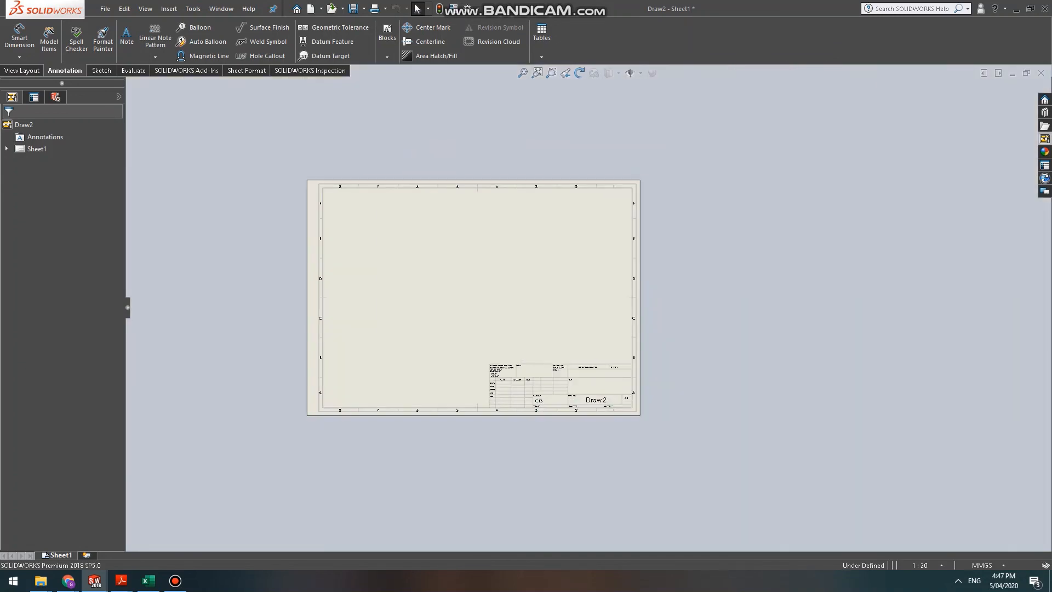
pyautogui.click(1041, 72)
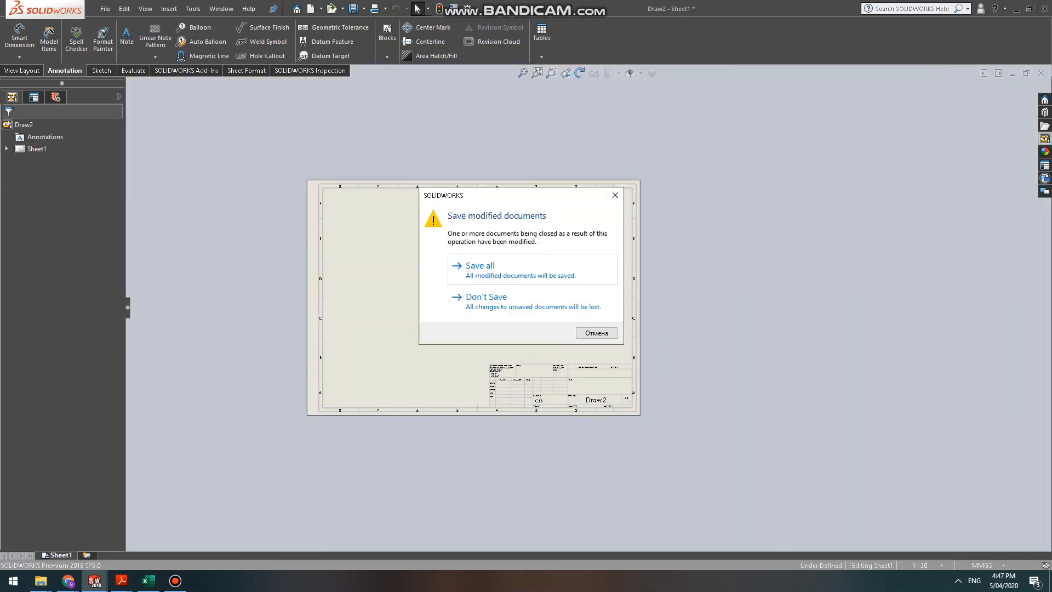
pyautogui.press('n')
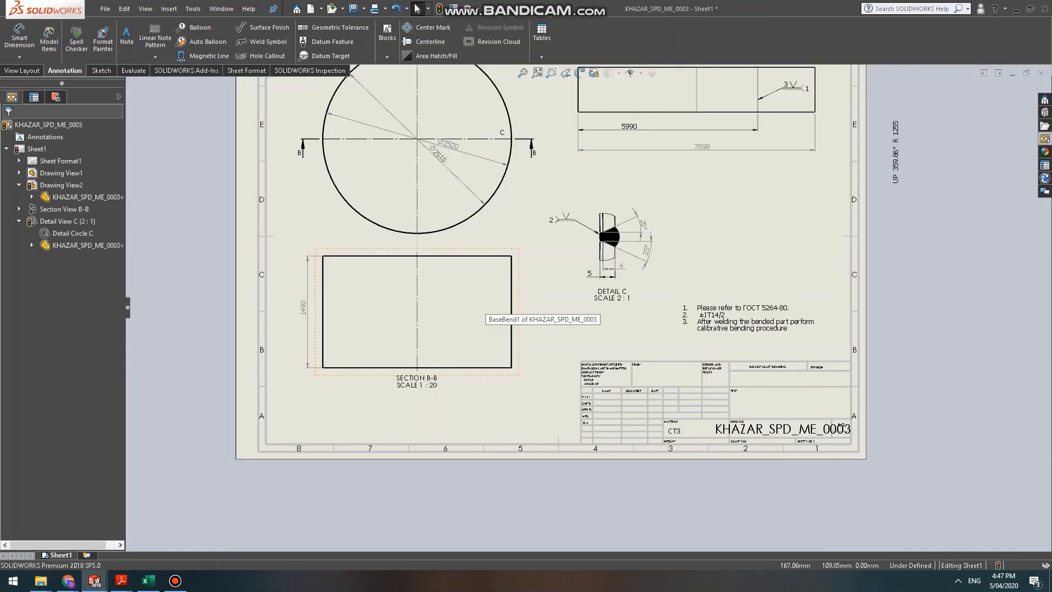
# Place two basic surface finish symbols side by side near the sheet's upper right corner, giving the first one the value 12.5.
pyautogui.scroll(4, 477, 305)
pyautogui.scroll(-3, 480, 224)
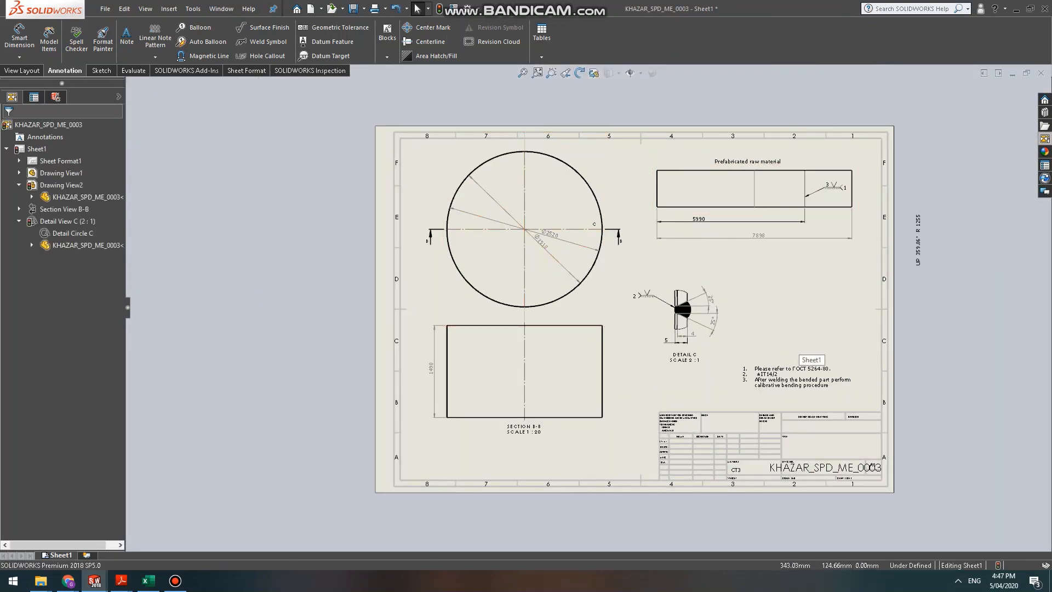
pyautogui.scroll(-5, 924, 121)
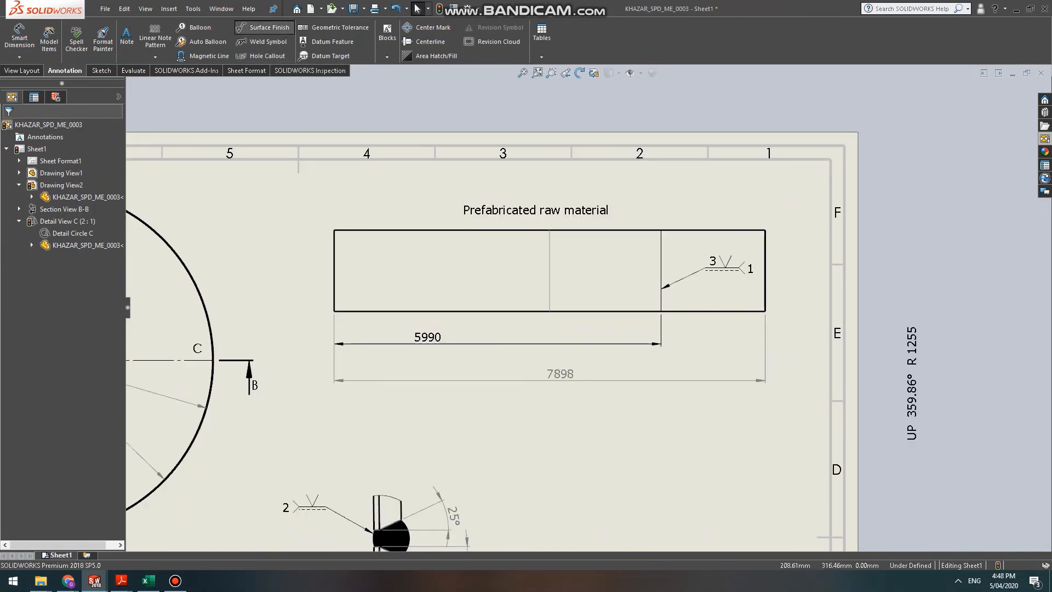
pyautogui.click(264, 28)
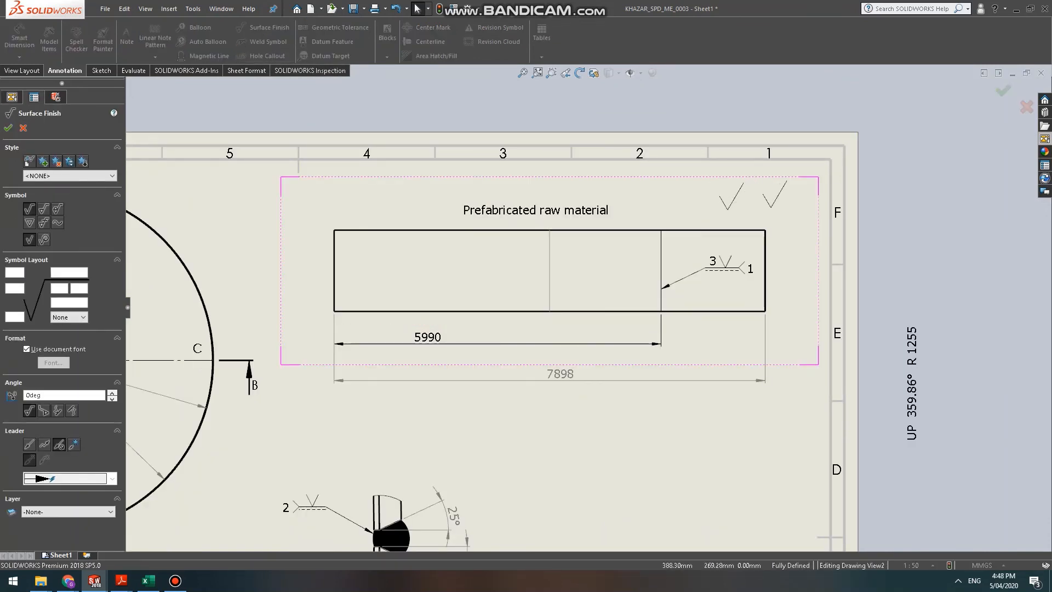
pyautogui.click(771, 208)
pyautogui.press('Escape')
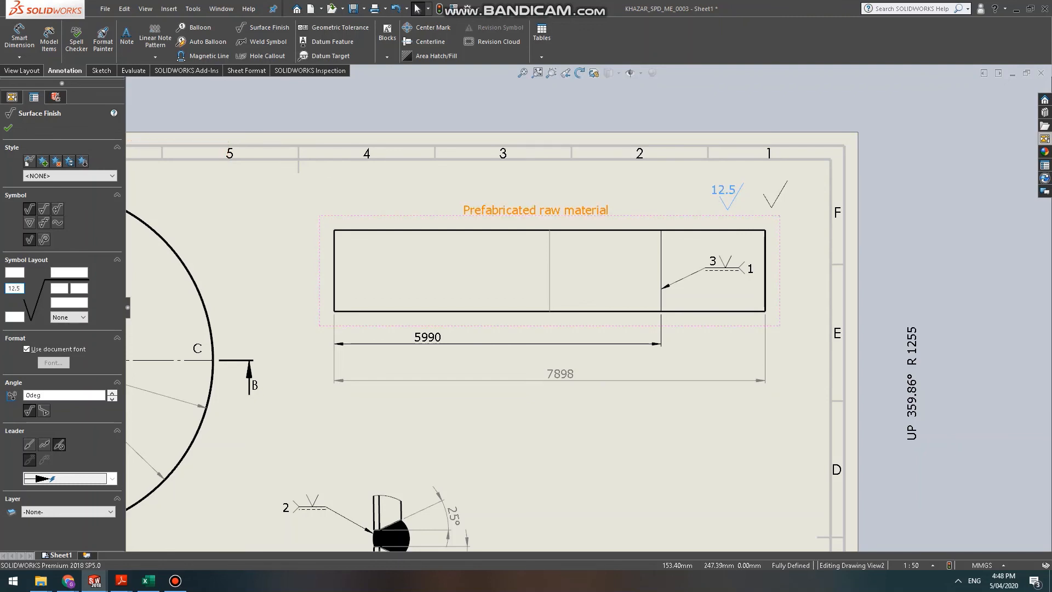
pyautogui.press('Escape')
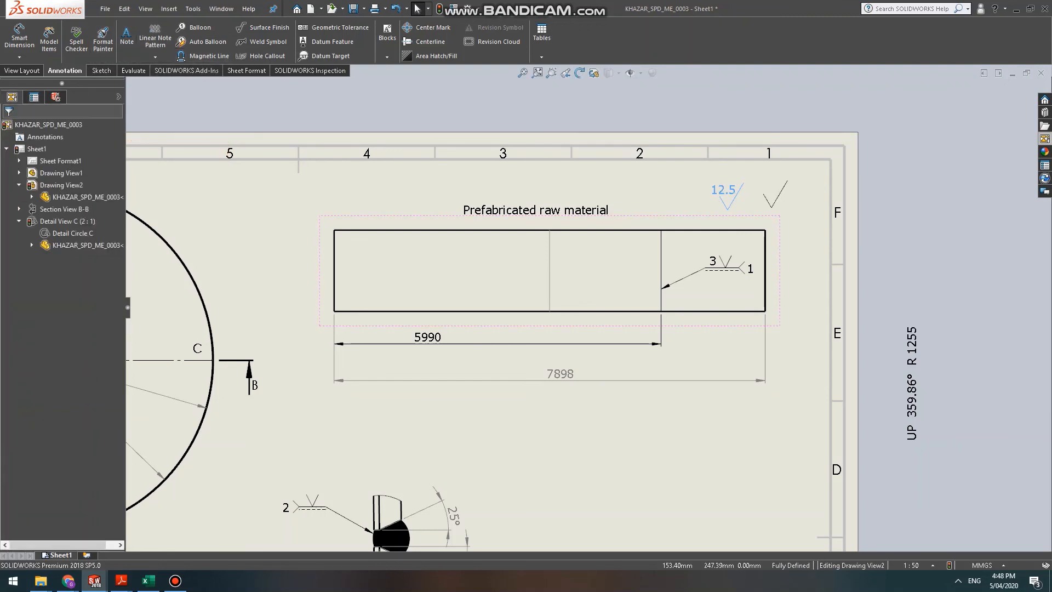
# Sketch two centerpoint arcs, radii about 416 and 531 mm, as brackets on either side of the blank surface finish symbol.
pyautogui.click(101, 70)
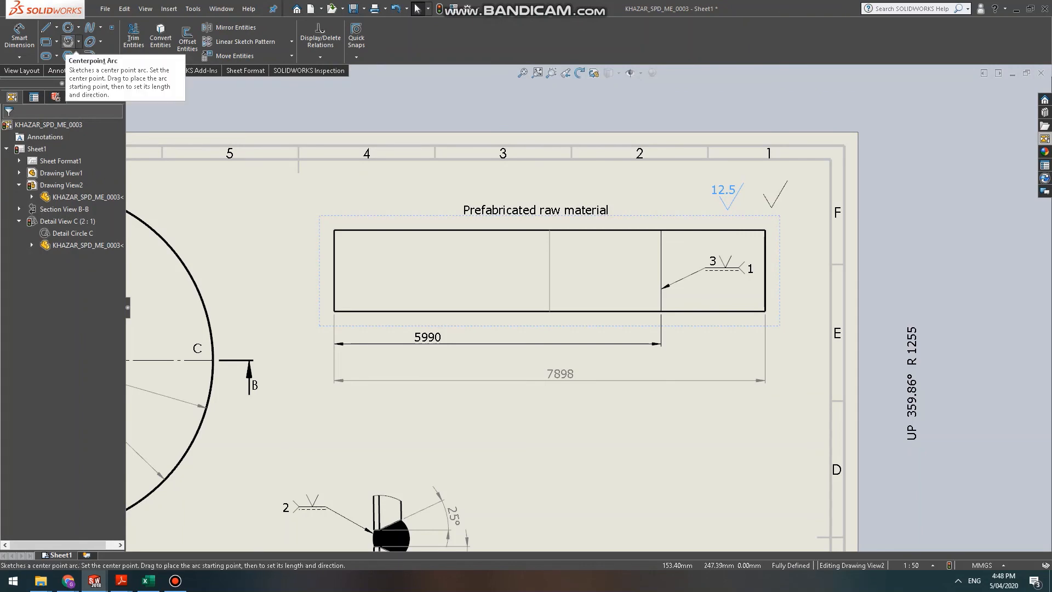
pyautogui.click(68, 41)
pyautogui.scroll(-3, 832, 148)
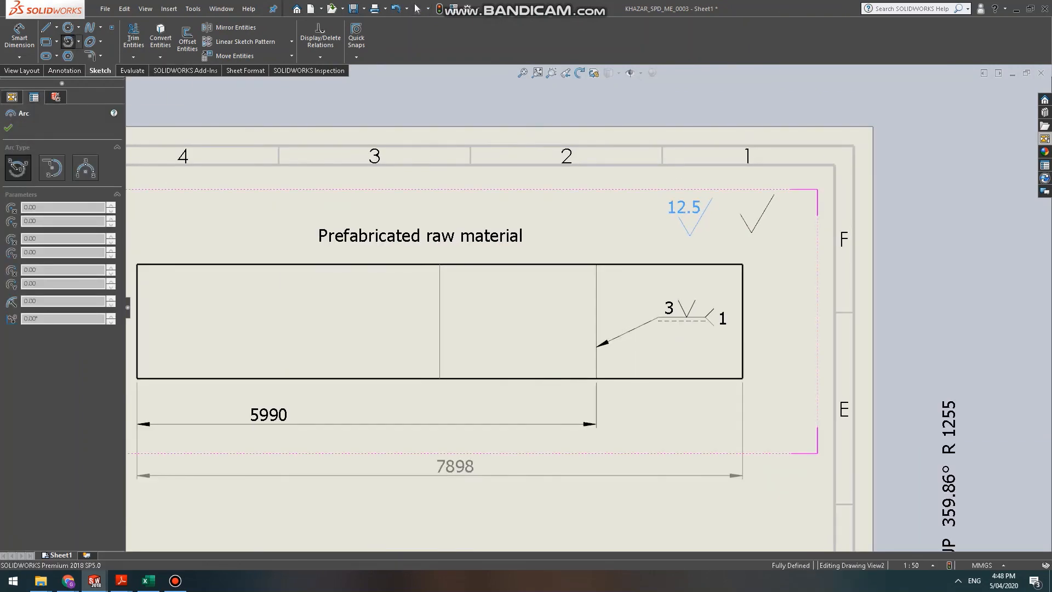
pyautogui.click(761, 199)
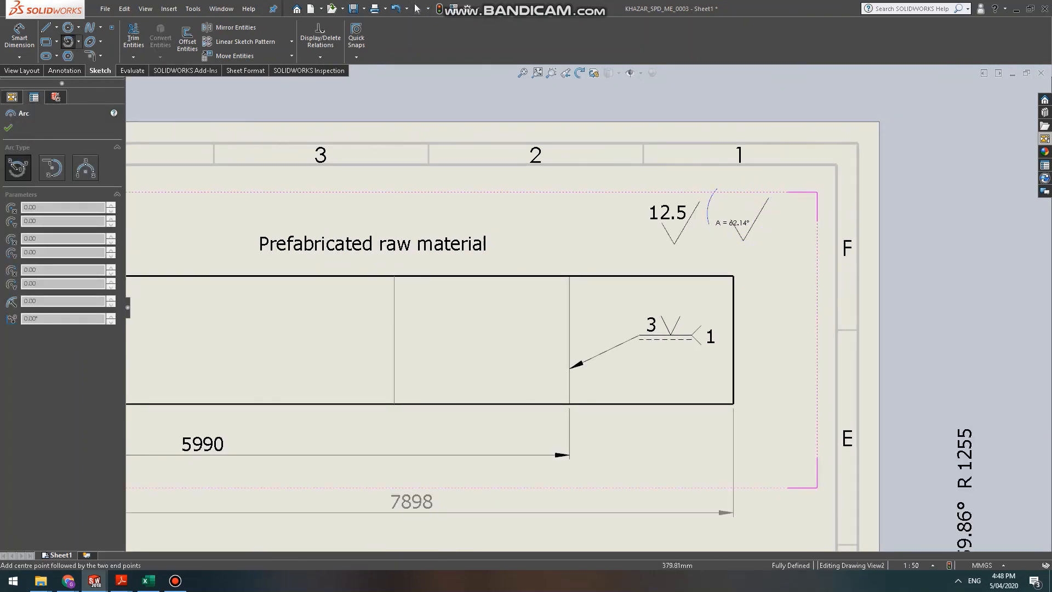
pyautogui.click(719, 240)
pyautogui.click(744, 213)
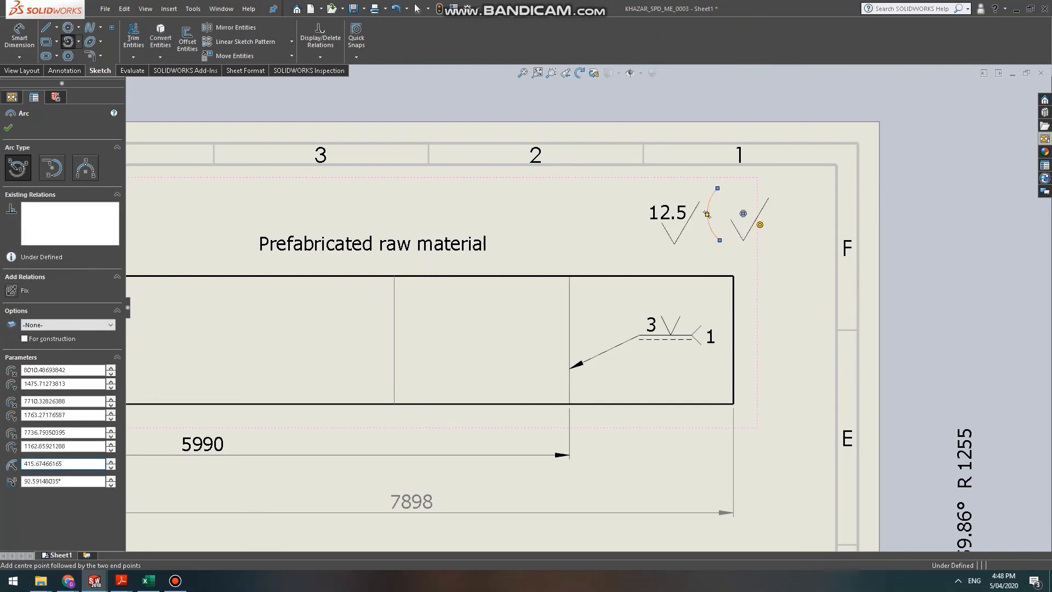
pyautogui.click(779, 188)
pyautogui.click(780, 239)
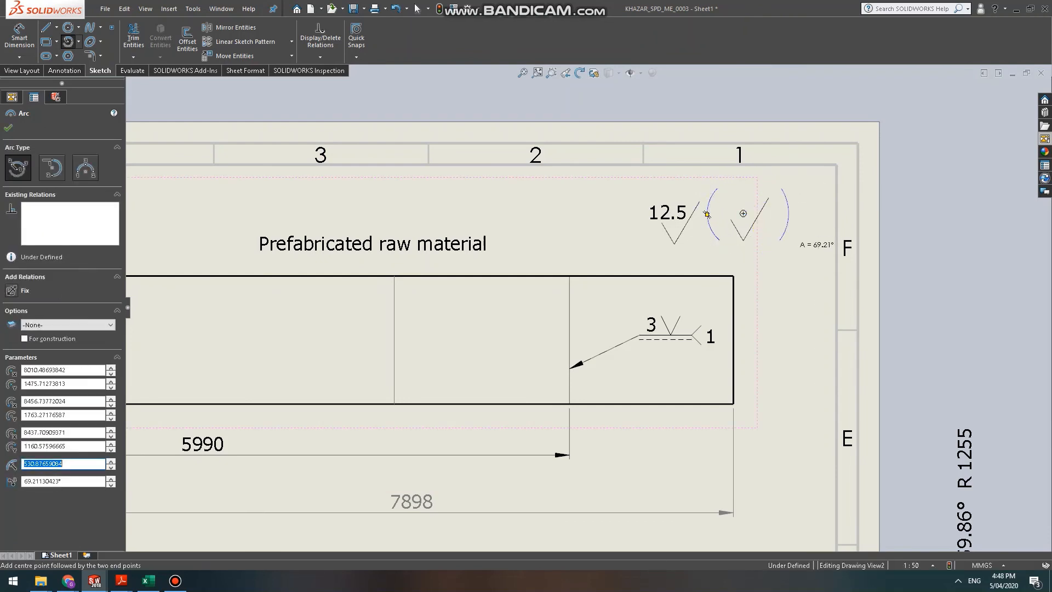
pyautogui.press('Escape')
pyautogui.press('f')
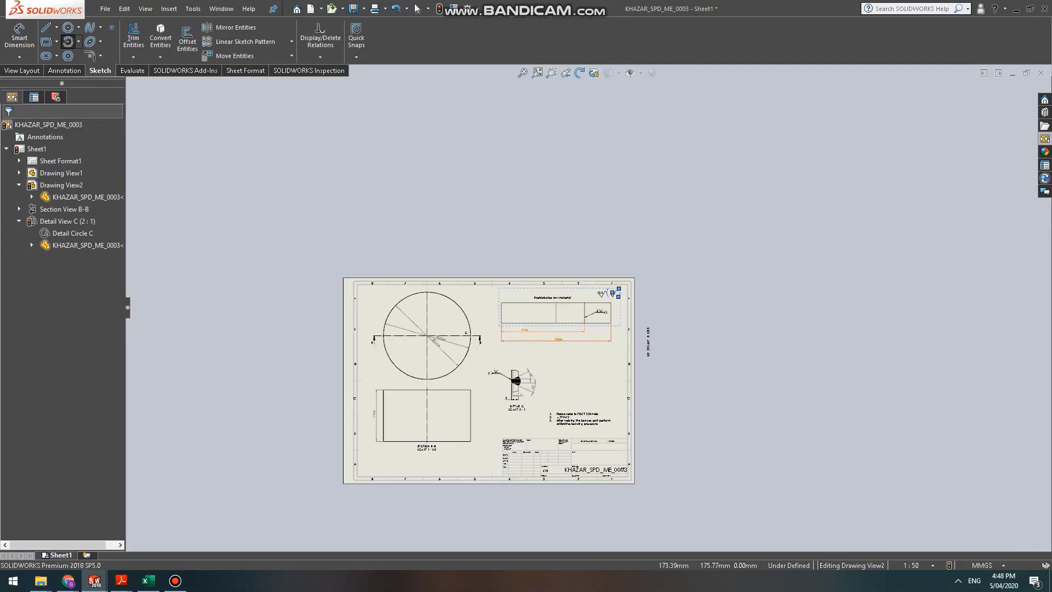
# Place three machining-prohibited surface finish symbols along the lower right edge of the circular view.
pyautogui.scroll(-6, 357, 439)
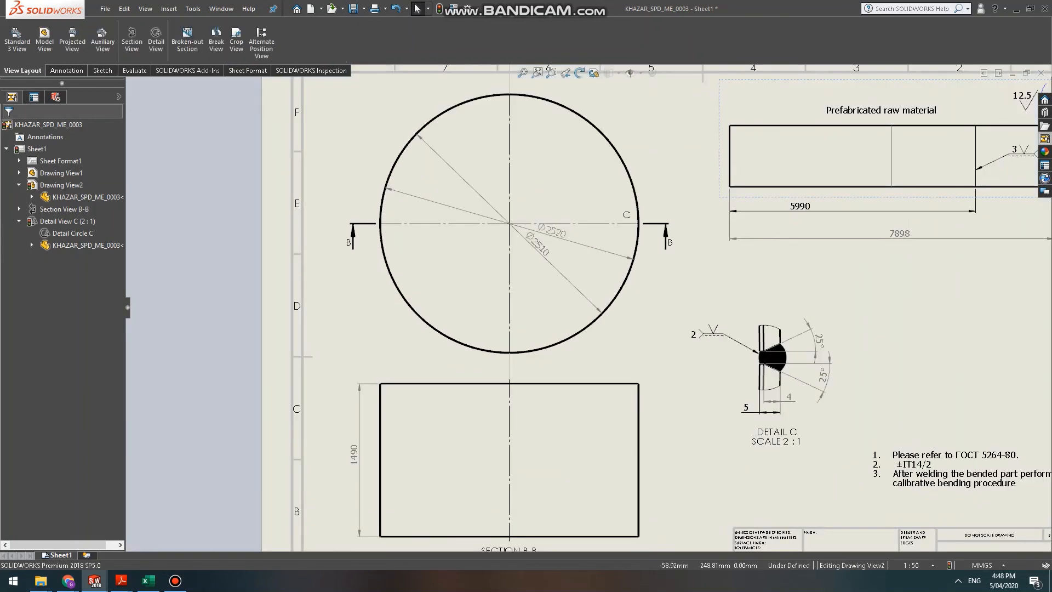
pyautogui.click(64, 70)
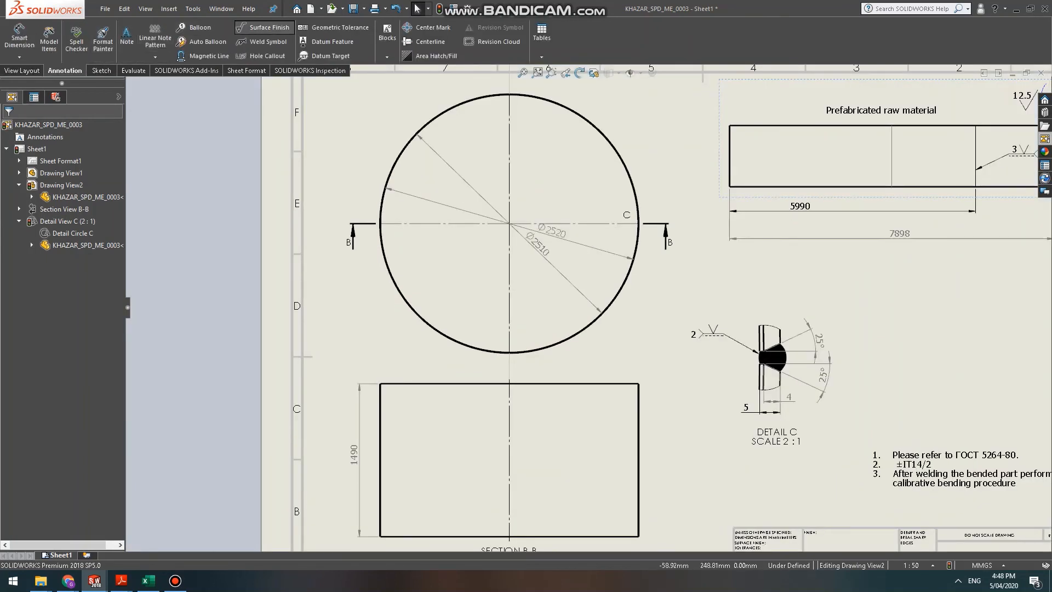
pyautogui.click(263, 27)
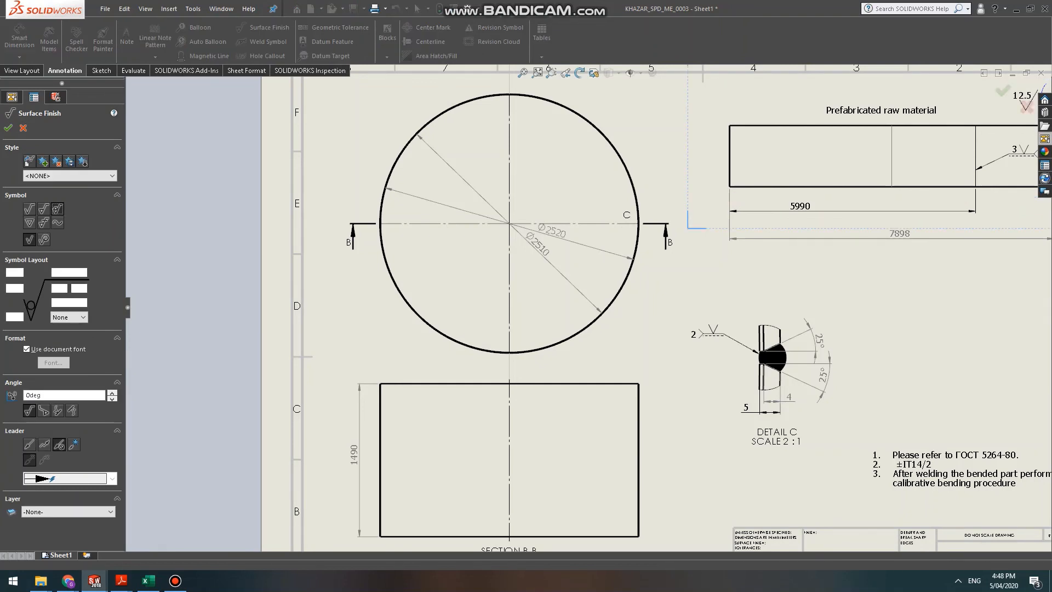
pyautogui.scroll(-8, 560, 333)
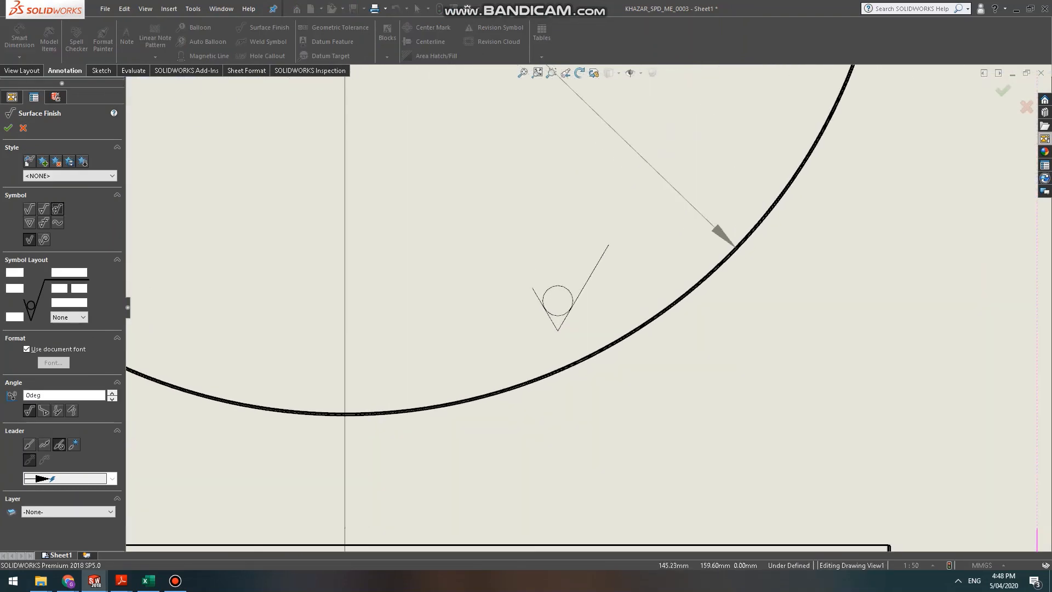
pyautogui.click(581, 361)
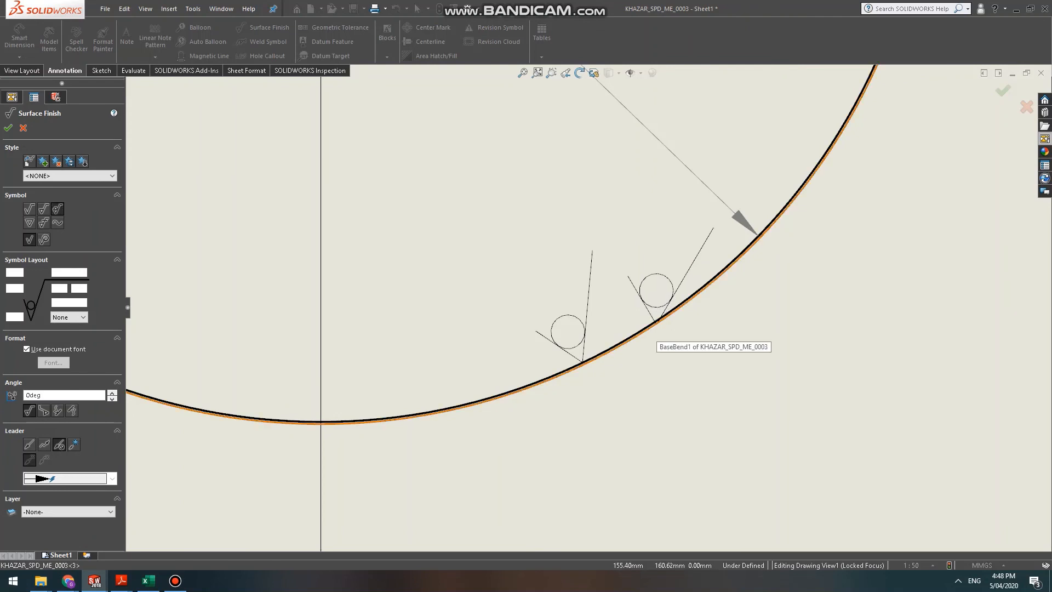
pyautogui.click(657, 326)
pyautogui.scroll(-1, 870, 353)
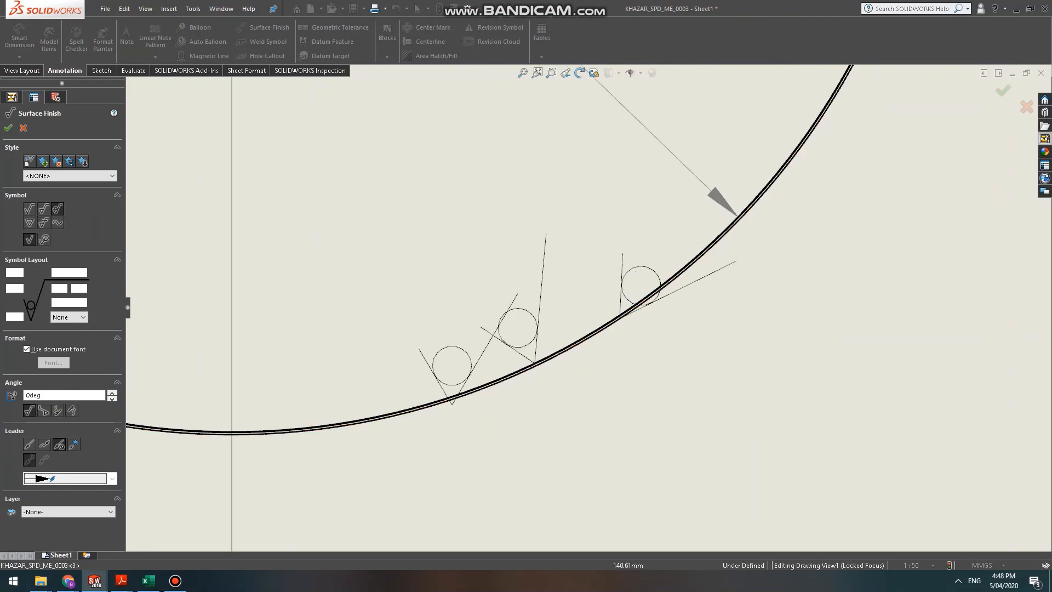
pyautogui.click(466, 397)
pyautogui.press('Escape')
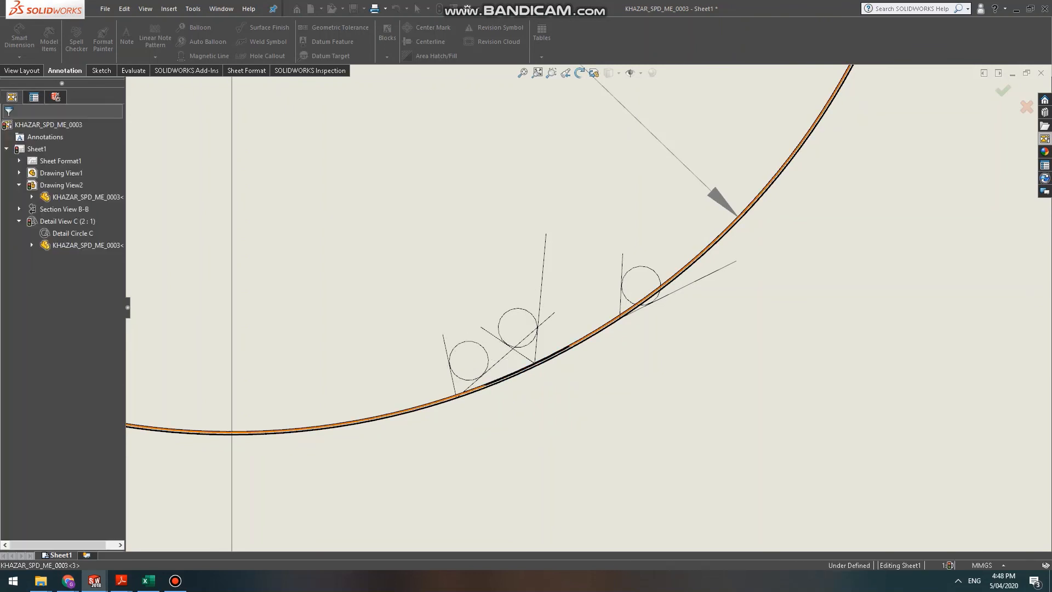
# Delete the leftmost of the three surface finish symbols along the lower right edge of the circular view.
pyautogui.scroll(-2, 597, 329)
pyautogui.click(490, 329)
pyautogui.click(422, 370)
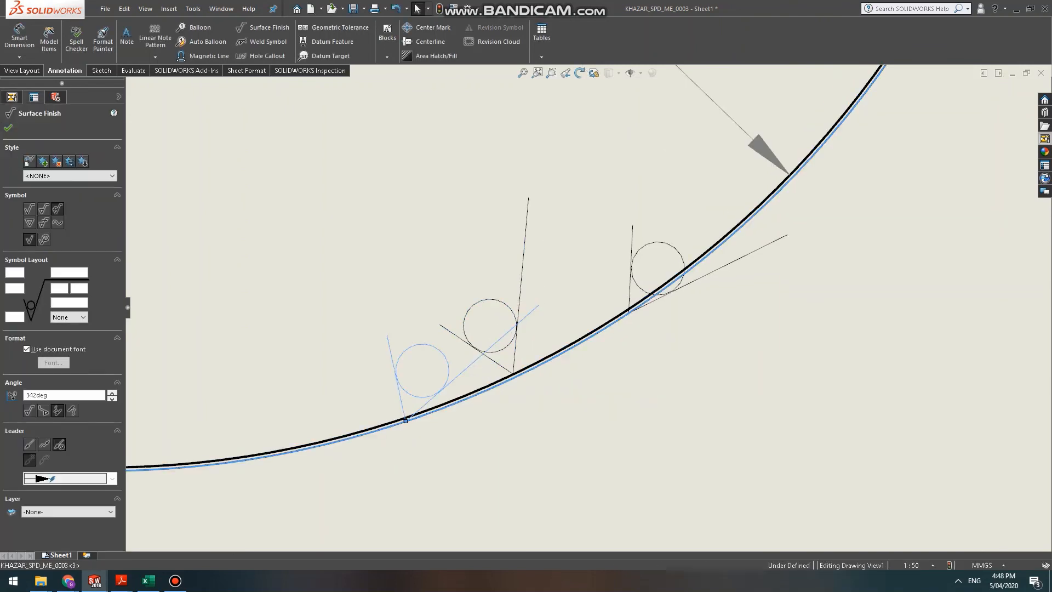
pyautogui.press('Delete')
# Set the angle of the rightmost surface finish symbol on the circle to 220 degrees, turning it to the outside of the edge.
pyautogui.click(638, 298)
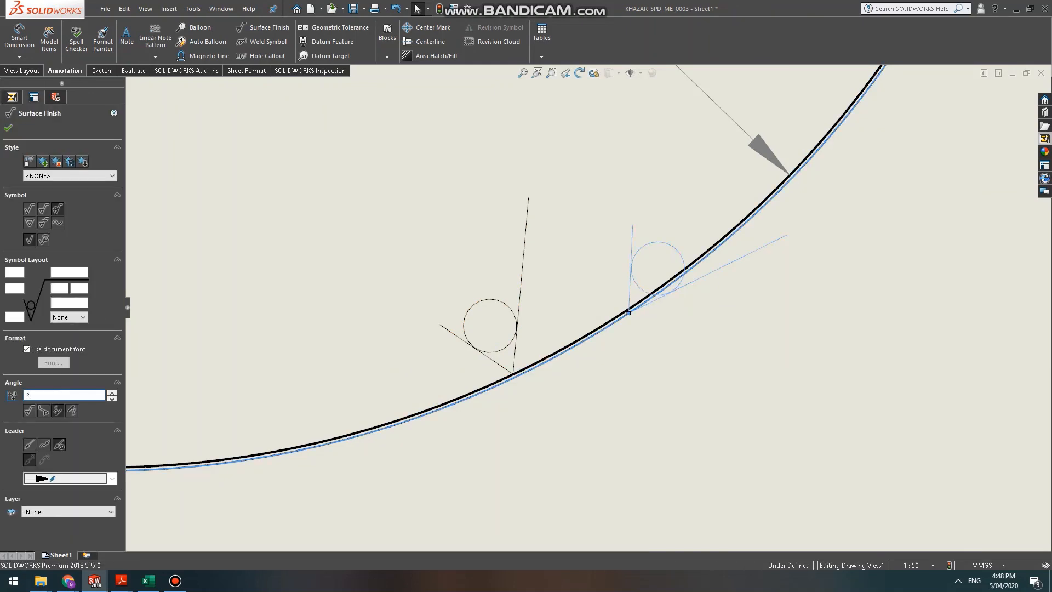
pyautogui.write('250')
pyautogui.press('Return')
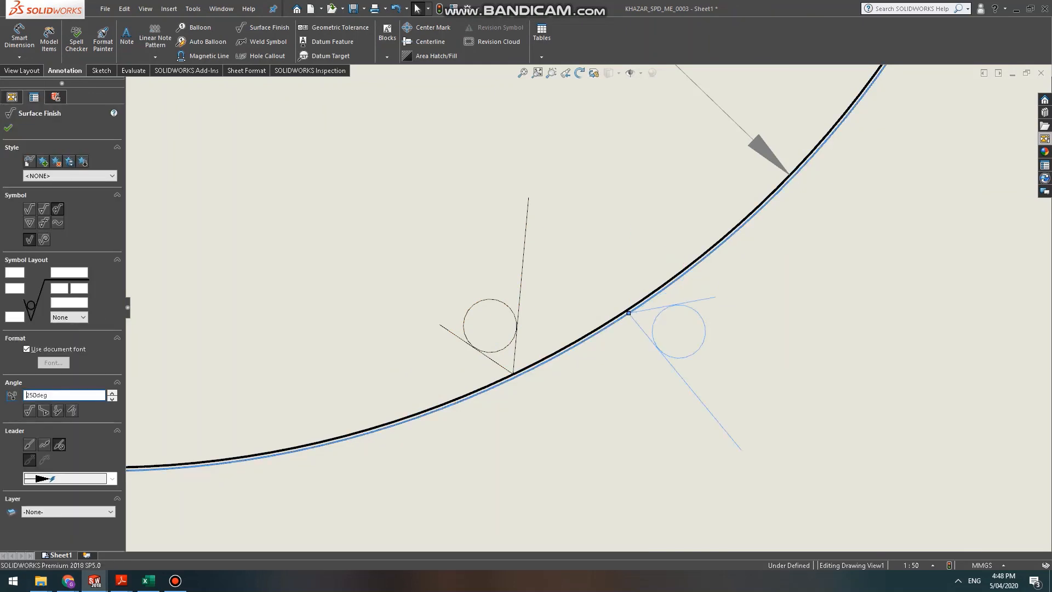
pyautogui.write('220')
pyautogui.press('Return')
pyautogui.scroll(10, 595, 301)
pyautogui.press('Escape')
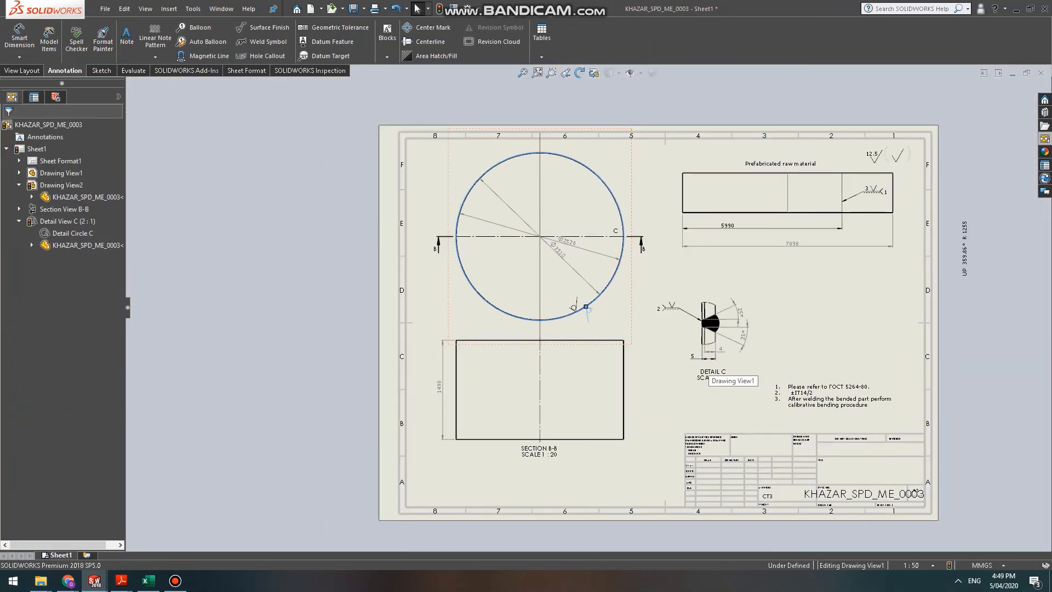
# Review the surface finish symbols on the circular view and the layout of the other views on the sheet.
pyautogui.scroll(-3, 549, 346)
pyautogui.scroll(5, 589, 258)
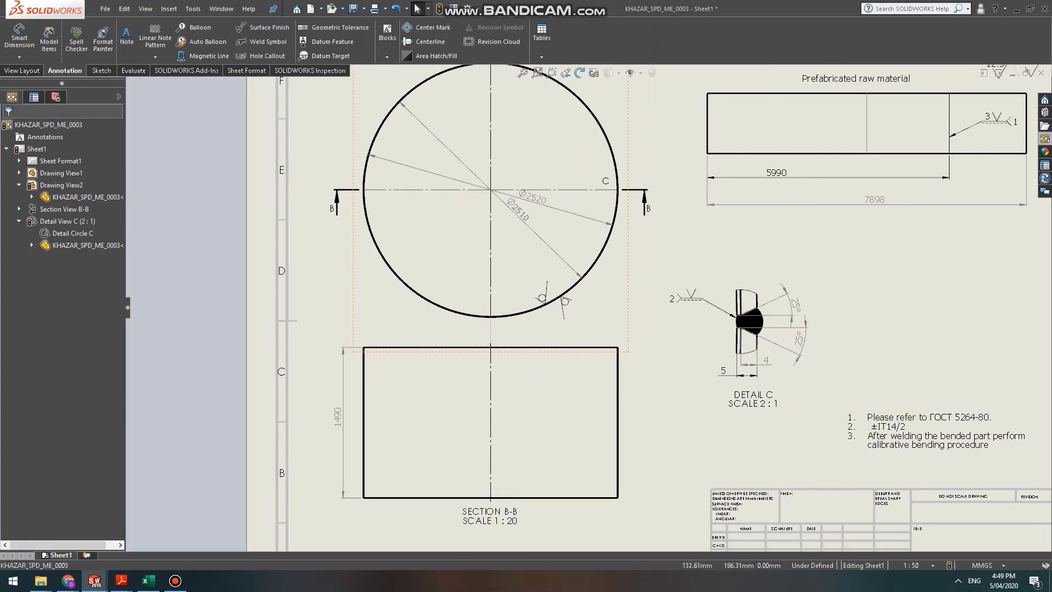
pyautogui.scroll(-5, 589, 258)
pyautogui.scroll(-4, 589, 257)
pyautogui.scroll(6, 588, 344)
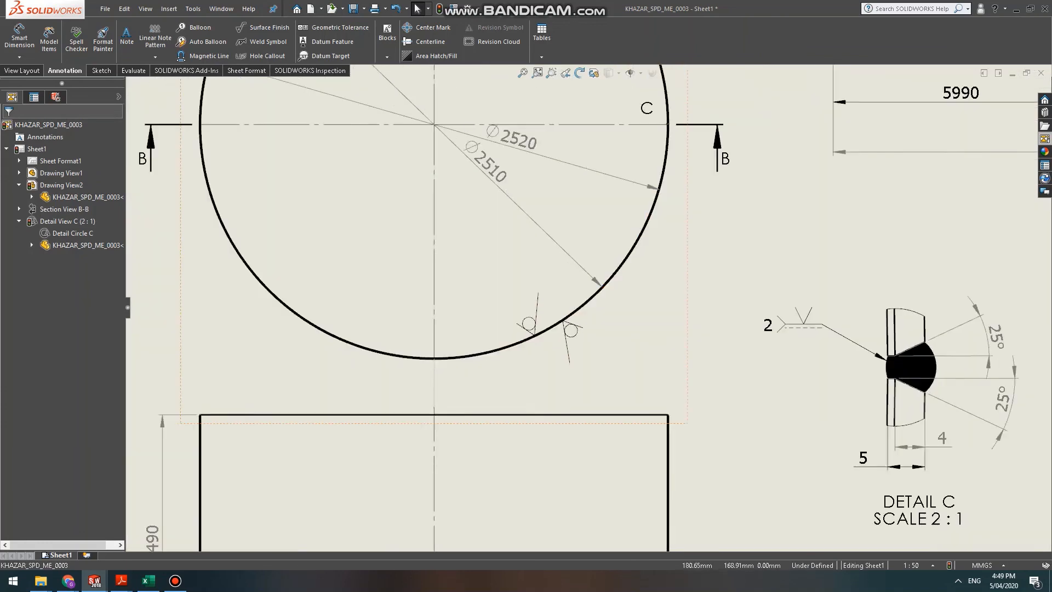
pyautogui.scroll(-3, 591, 318)
pyautogui.scroll(6, 591, 318)
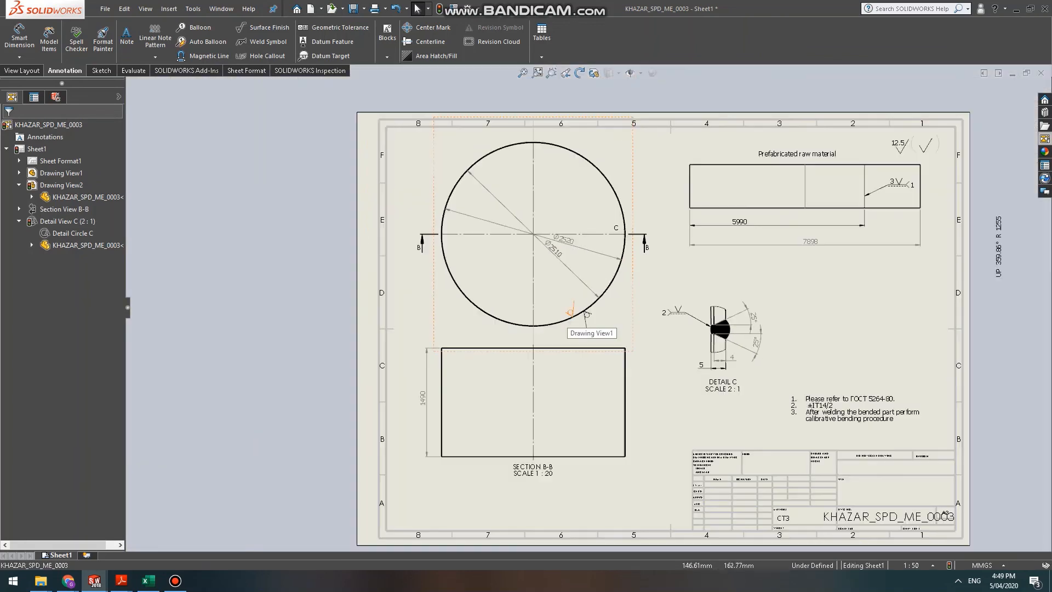
pyautogui.scroll(-3, 826, 150)
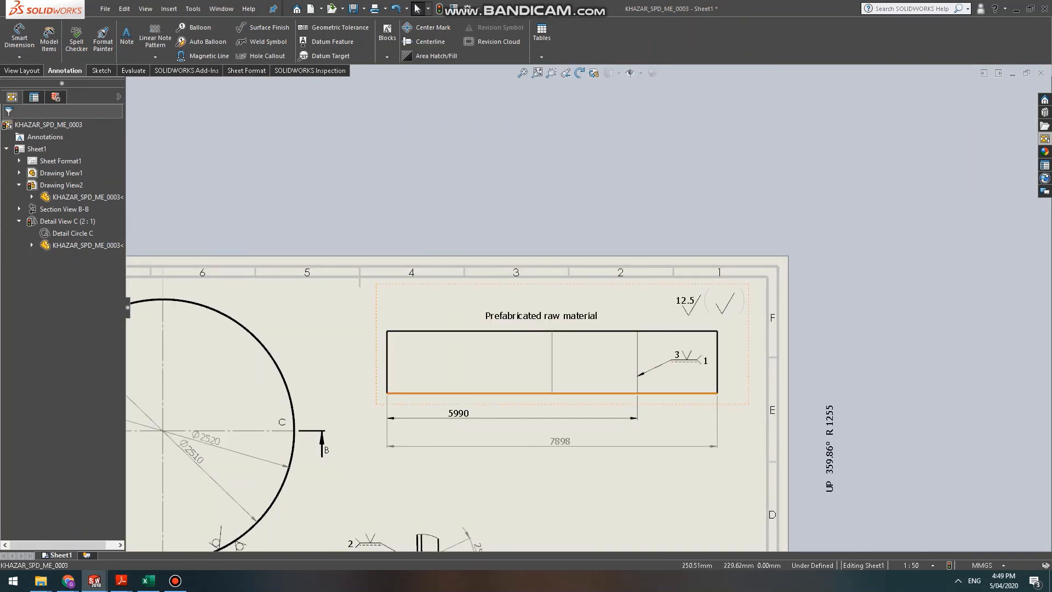
pyautogui.scroll(3, 618, 418)
pyautogui.scroll(-3, 618, 417)
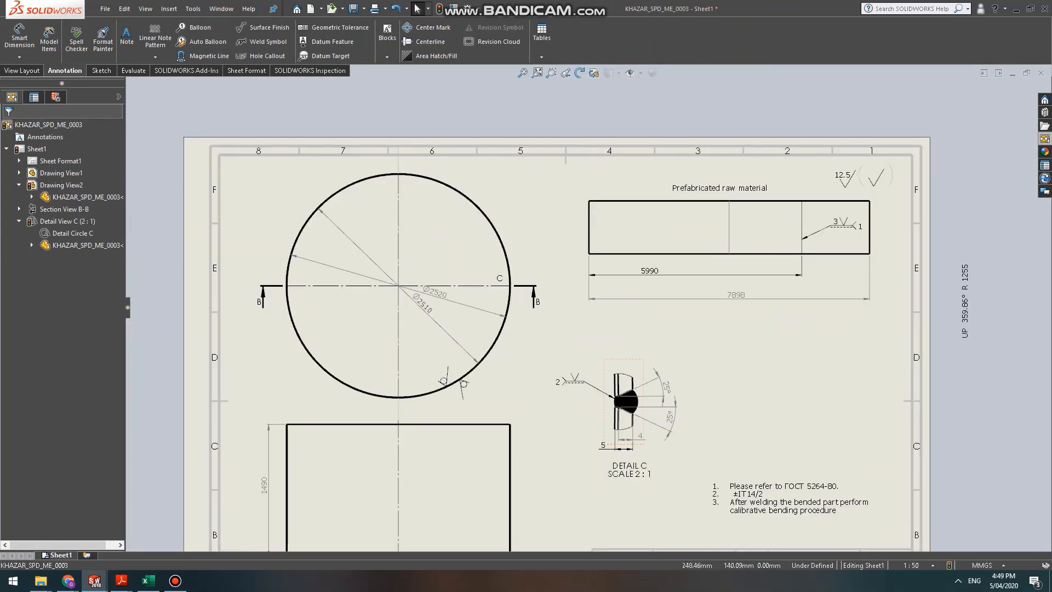
pyautogui.scroll(-2, 618, 417)
pyautogui.scroll(5, 618, 417)
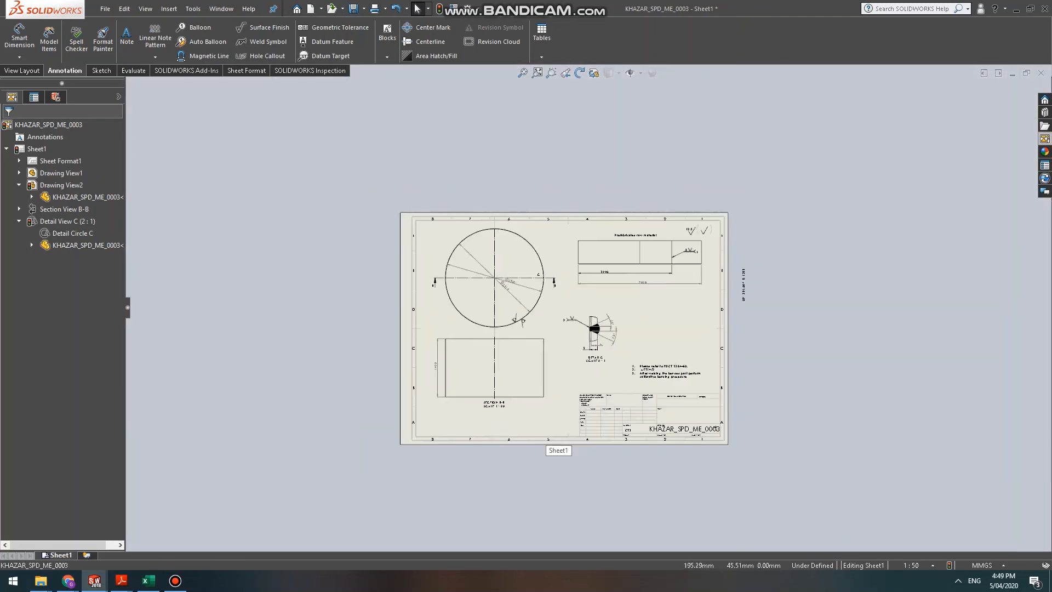
pyautogui.scroll(-4, 574, 305)
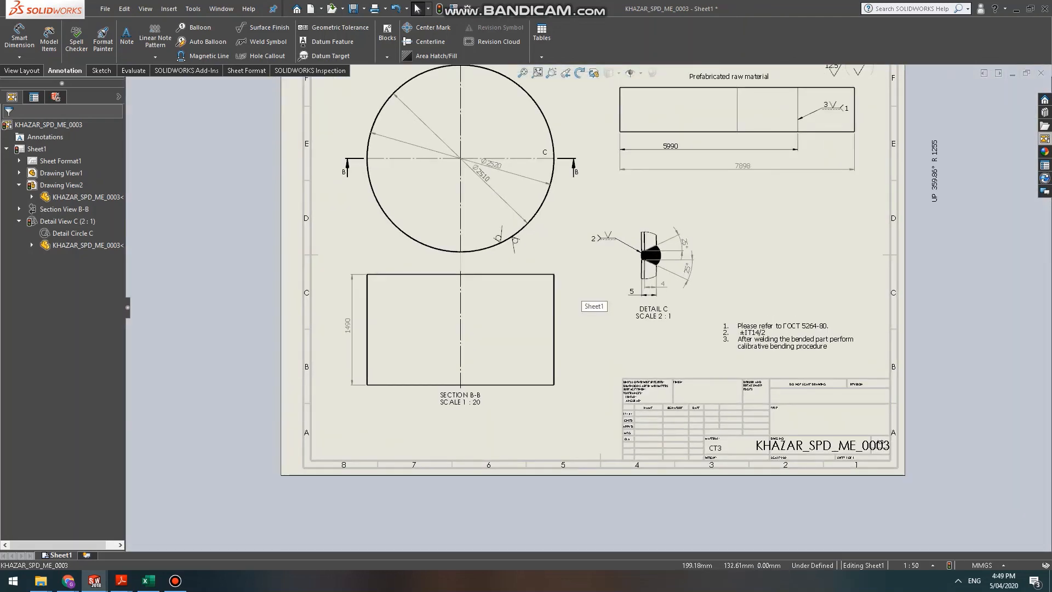
# Create a circular detail view of the upper right chamfered corner of Section B-B and place it to the right of Detail C.
pyautogui.scroll(-5, 564, 284)
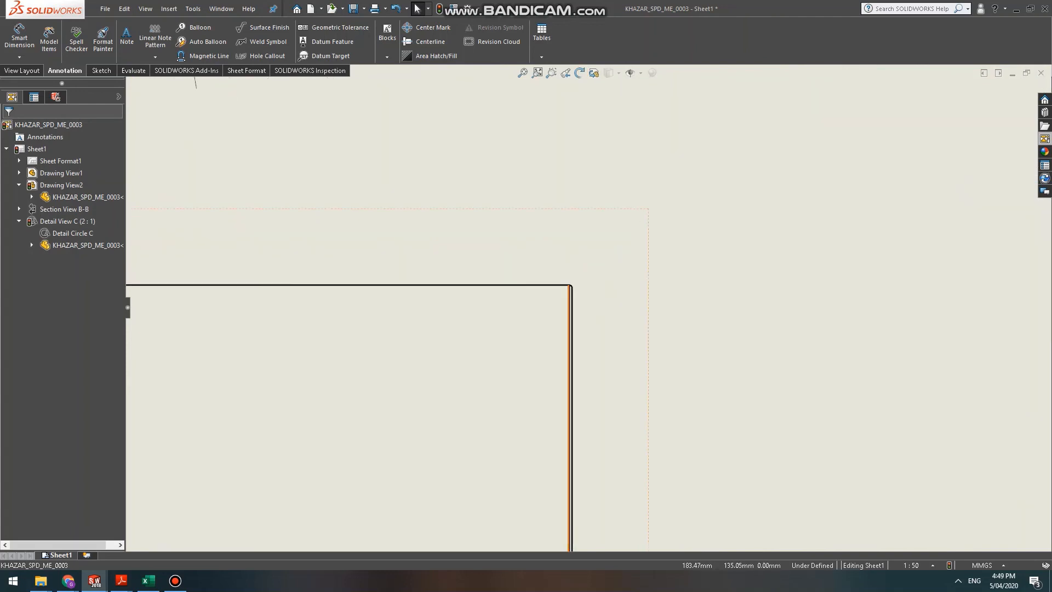
pyautogui.scroll(-3, 567, 288)
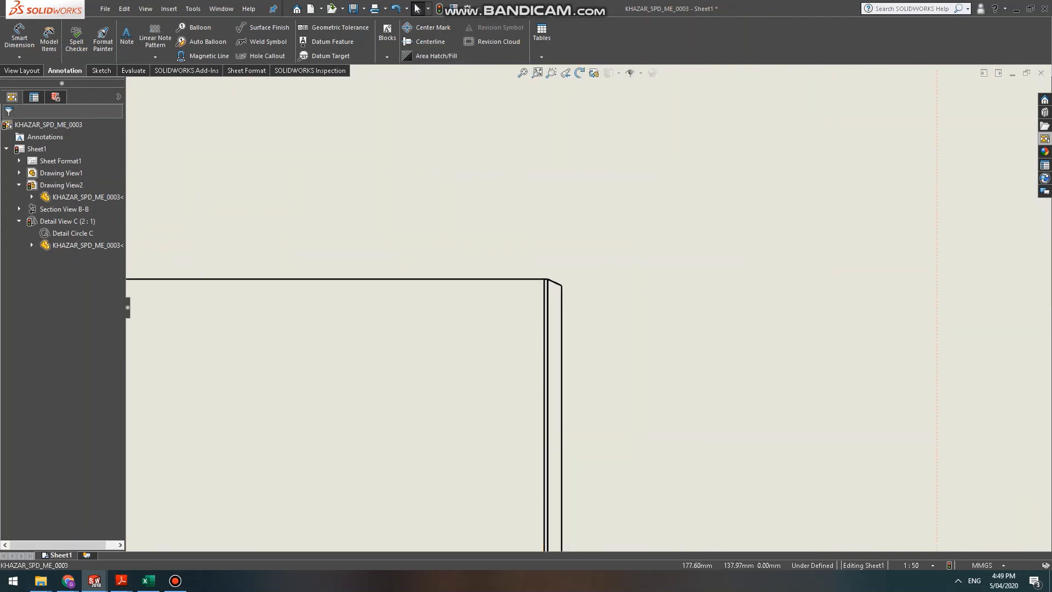
pyautogui.click(22, 70)
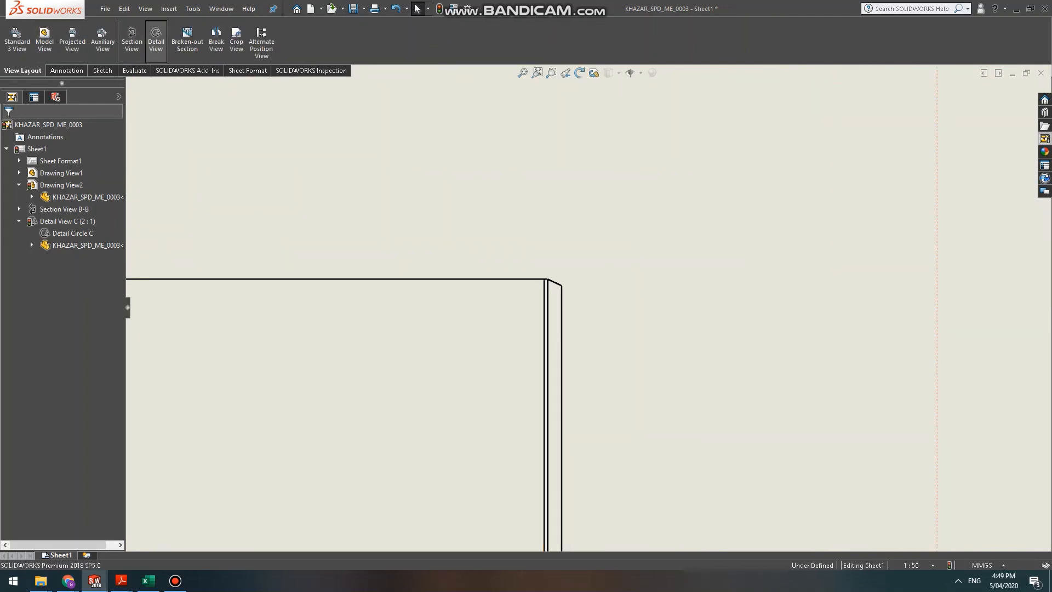
pyautogui.click(156, 37)
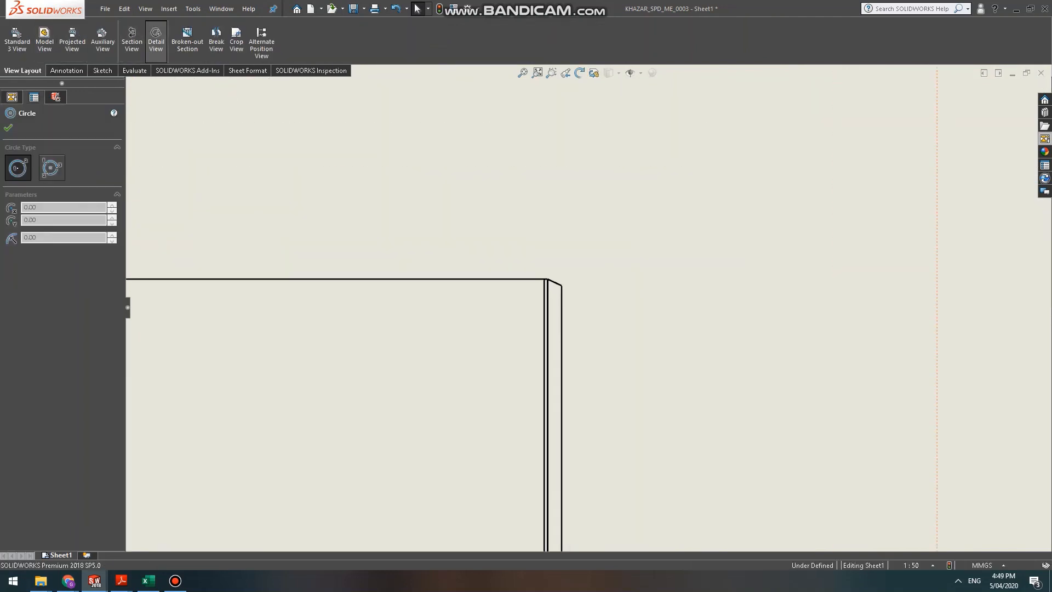
pyautogui.click(563, 293)
pyautogui.click(569, 300)
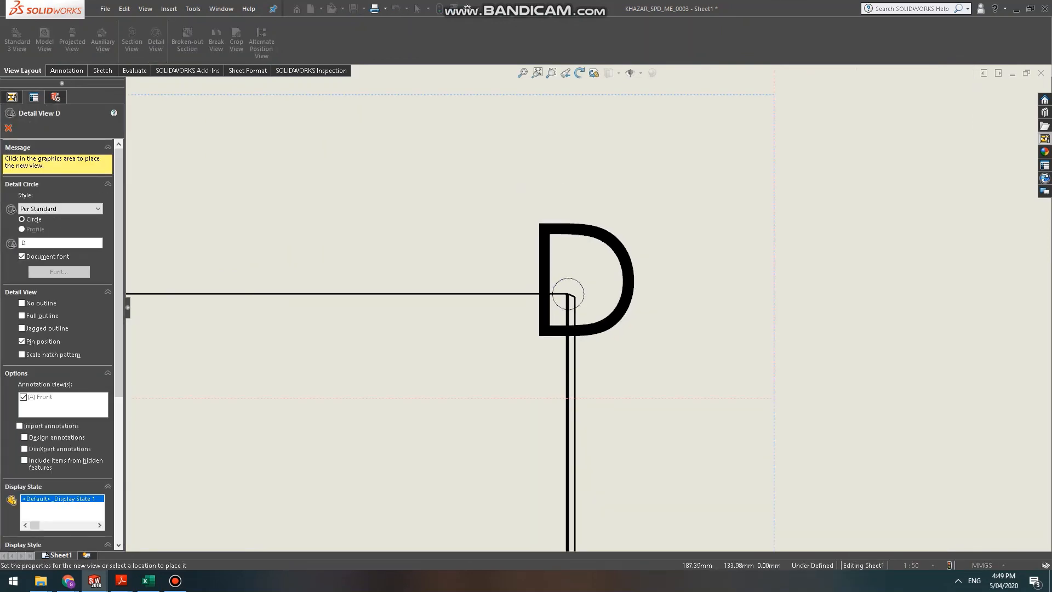
pyautogui.scroll(11, 801, 318)
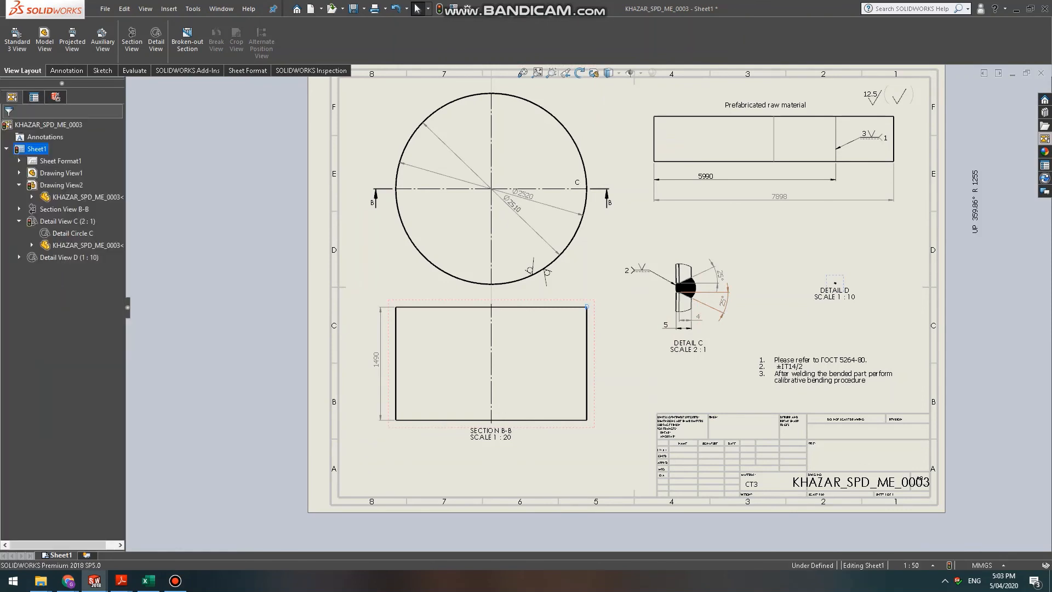
# Set Detail D to a user-defined custom scale of 2:1.
pyautogui.scroll(-6, 876, 282)
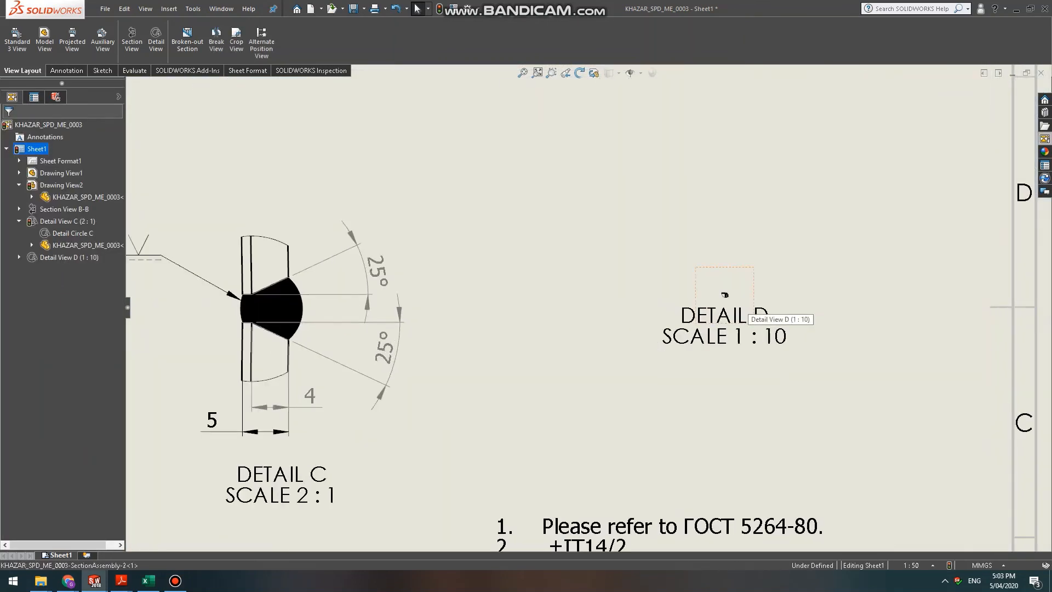
pyautogui.click(724, 295)
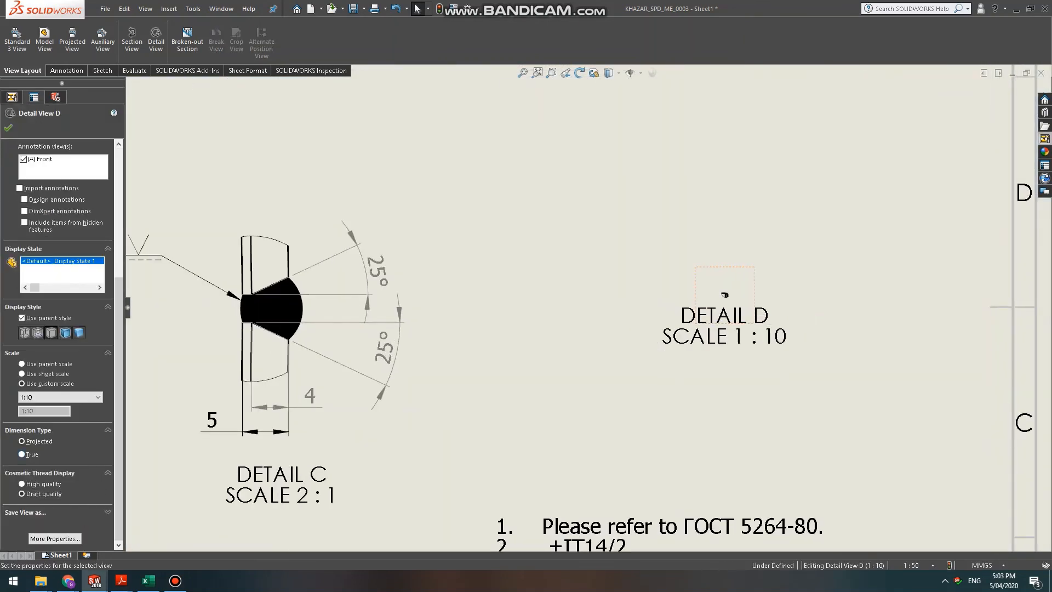
pyautogui.click(60, 397)
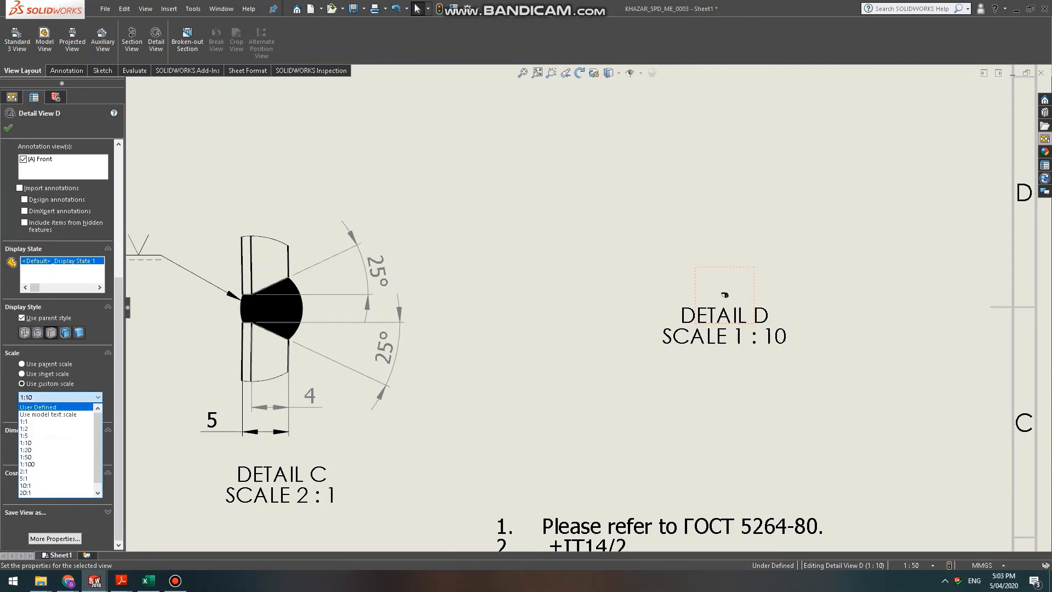
pyautogui.click(38, 406)
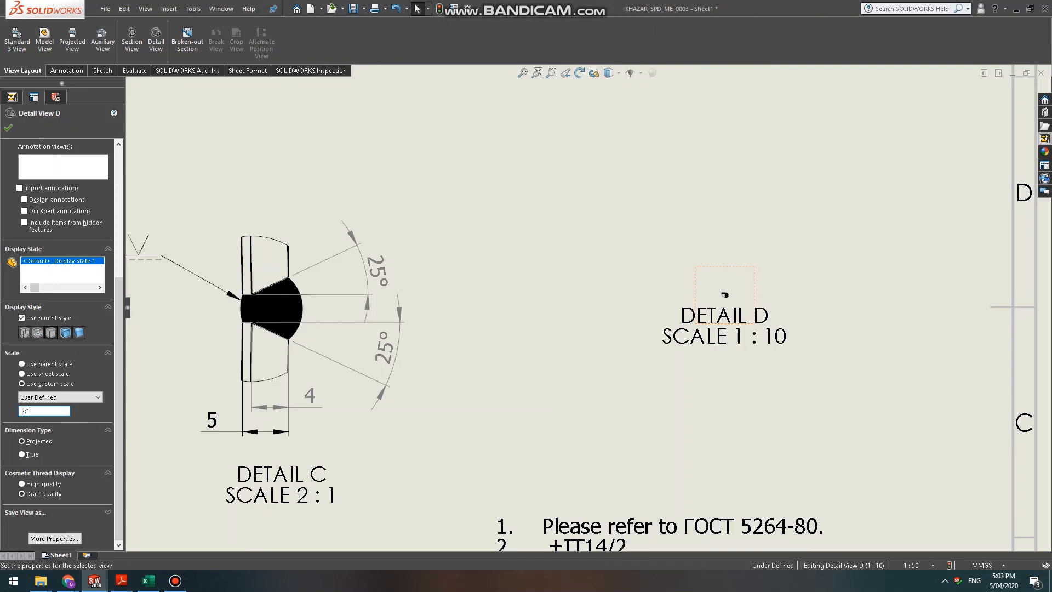
pyautogui.write('2:1')
pyautogui.press('Return')
# Move the Detail D label to just below its view and shift the detail circle's letter D clear of the section's corner.
pyautogui.scroll(8, 655, 340)
pyautogui.scroll(-2, 655, 341)
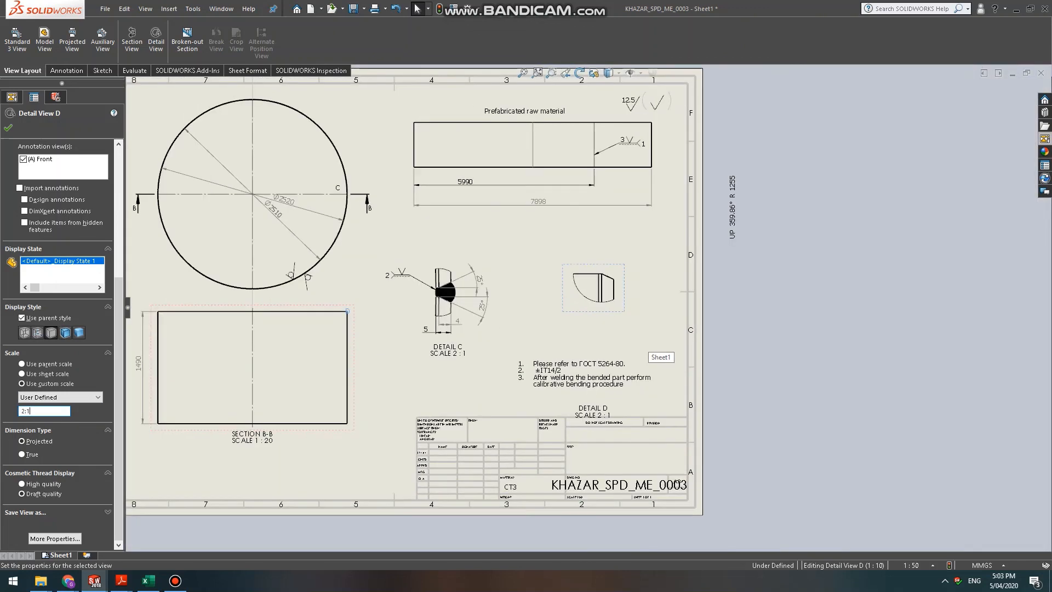
pyautogui.scroll(2, 655, 340)
pyautogui.moveTo(590, 382); pyautogui.dragTo(590, 345)
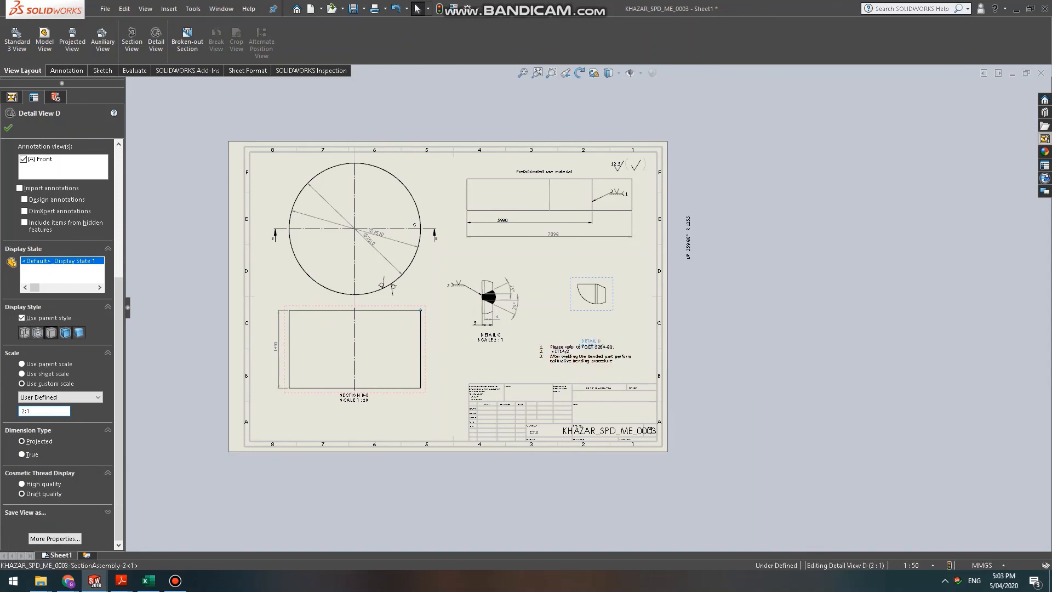
pyautogui.scroll(-7, 416, 309)
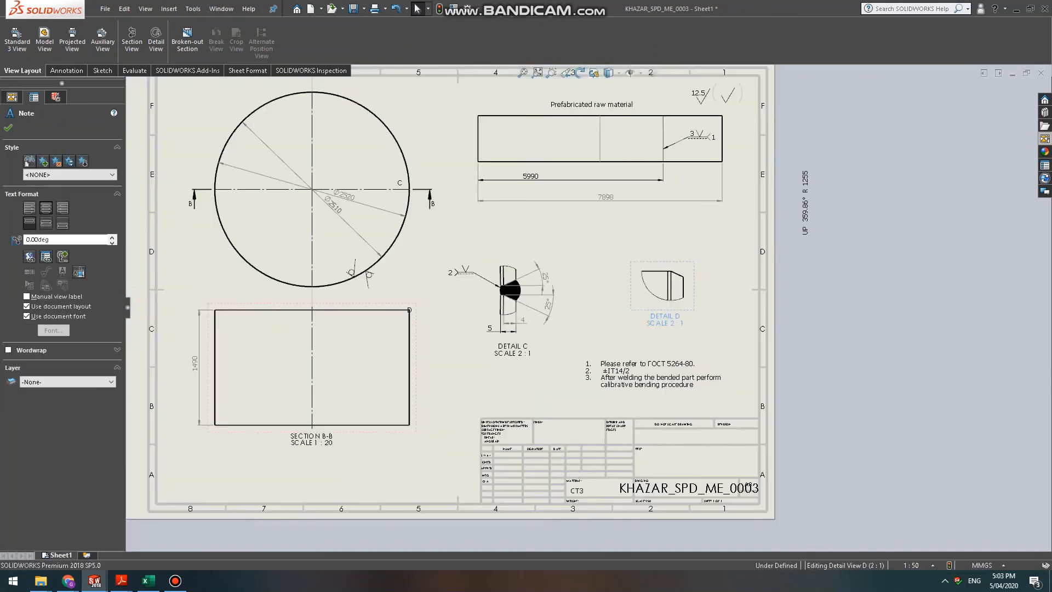
pyautogui.press('Escape')
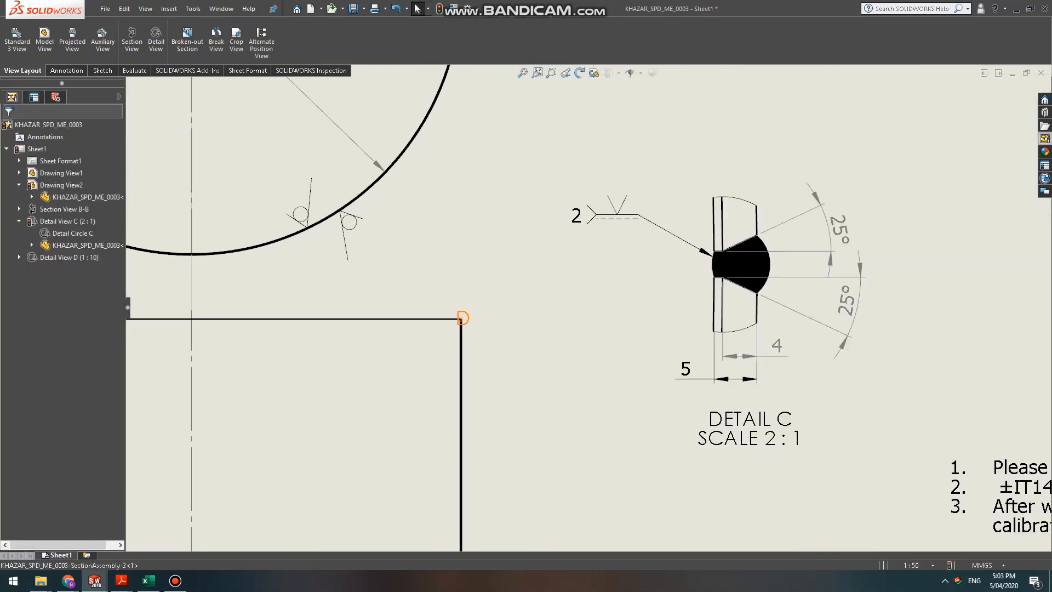
pyautogui.press('f')
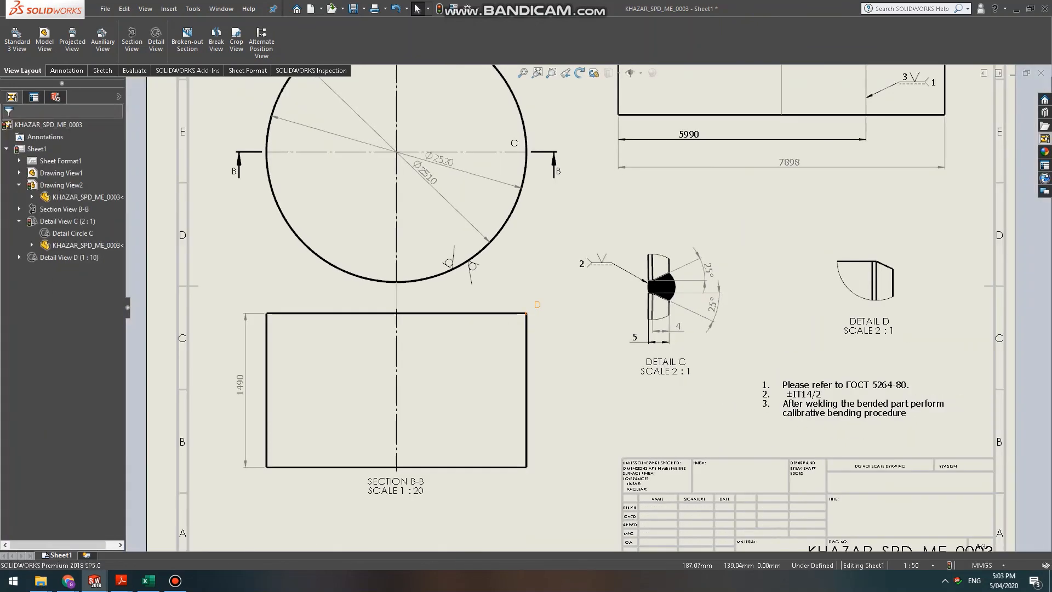
pyautogui.scroll(-6, 649, 307)
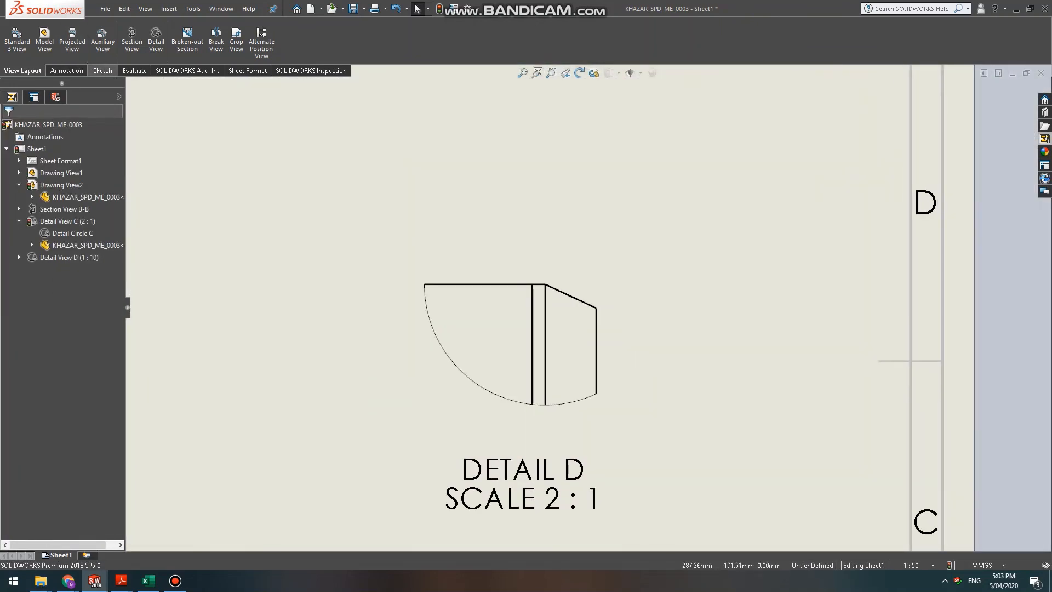
pyautogui.click(100, 70)
pyautogui.click(19, 36)
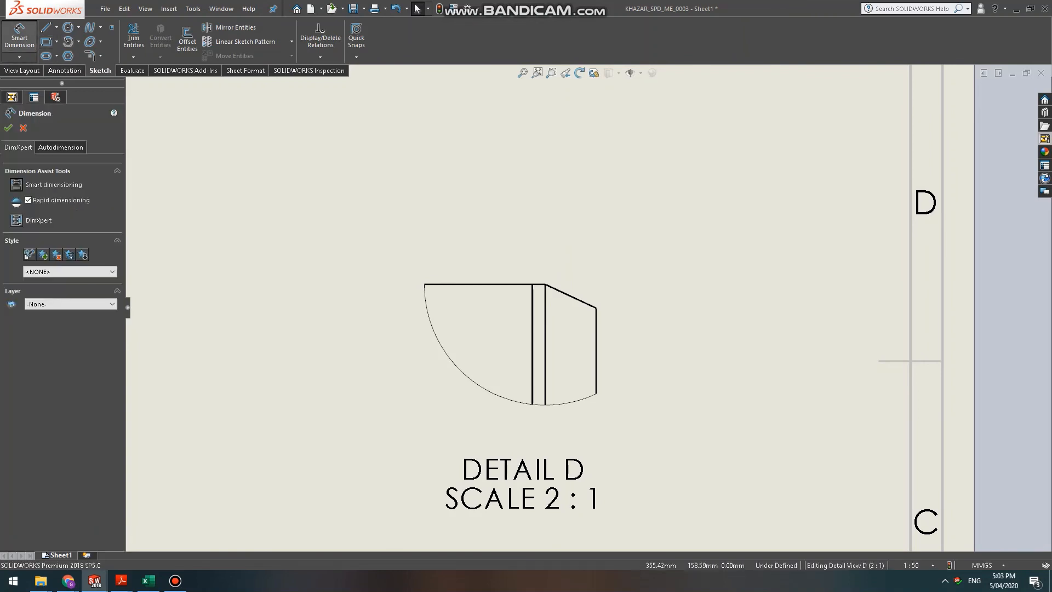
pyautogui.click(539, 284)
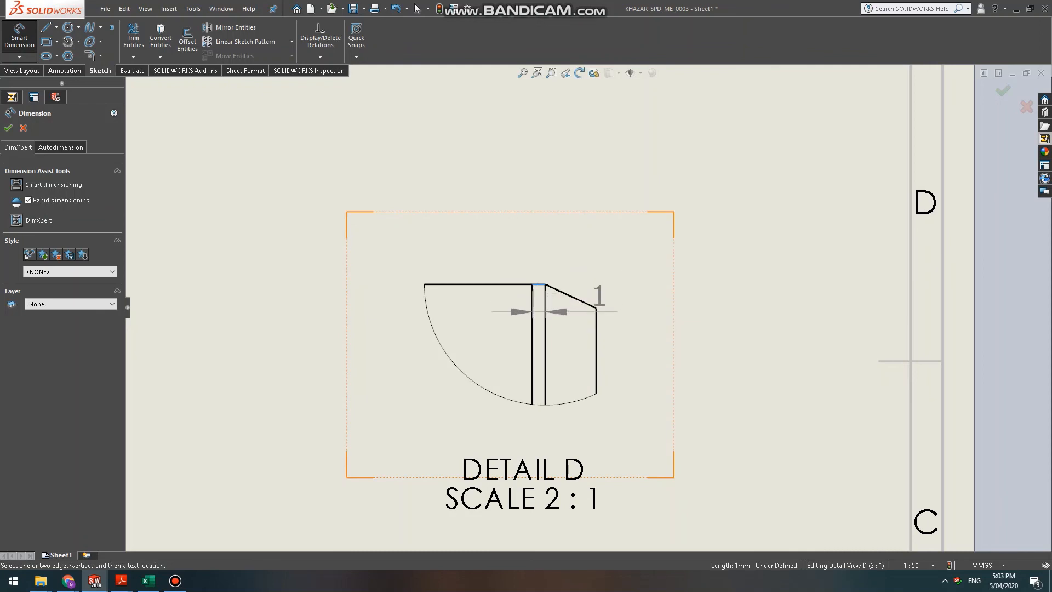
pyautogui.press('Escape')
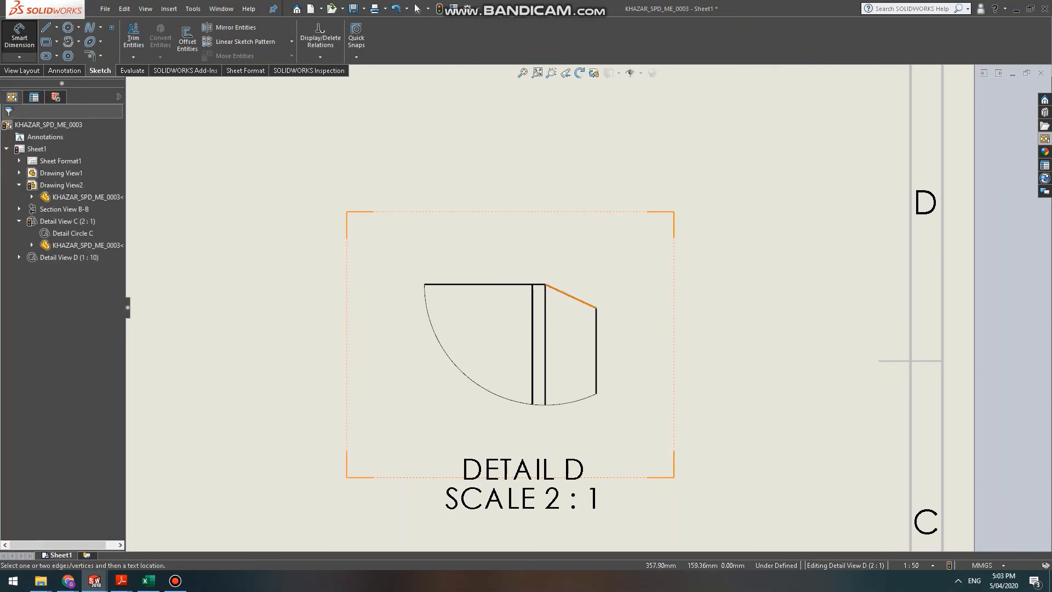
# Sketch a centerline along the sloped chamfer edge of Detail D, from its upper endpoint to its lower endpoint.
pyautogui.scroll(-2, 583, 289)
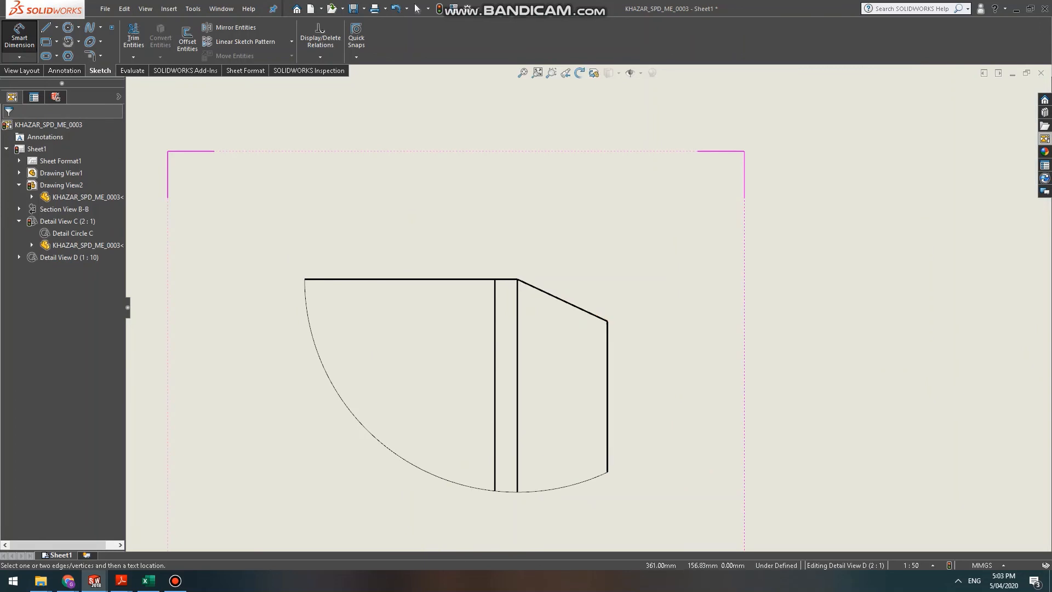
pyautogui.click(57, 27)
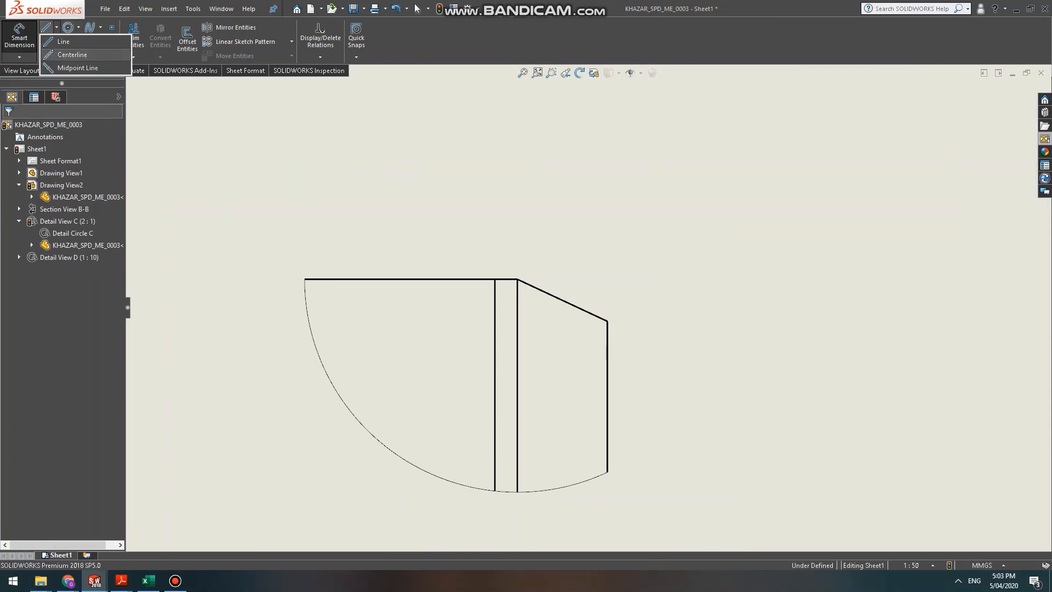
pyautogui.click(71, 54)
pyautogui.click(534, 294)
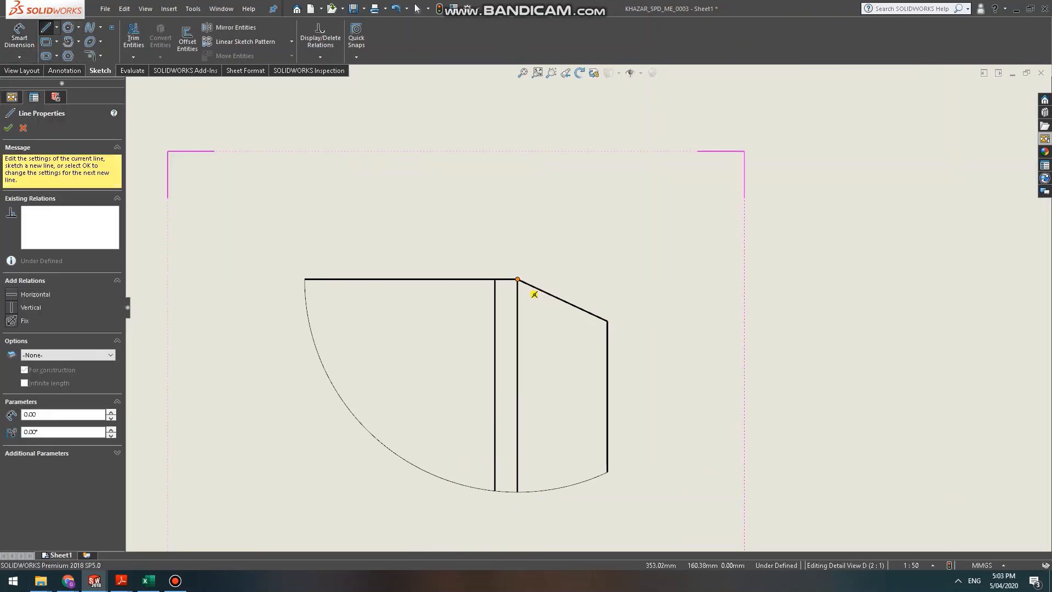
pyautogui.click(607, 321)
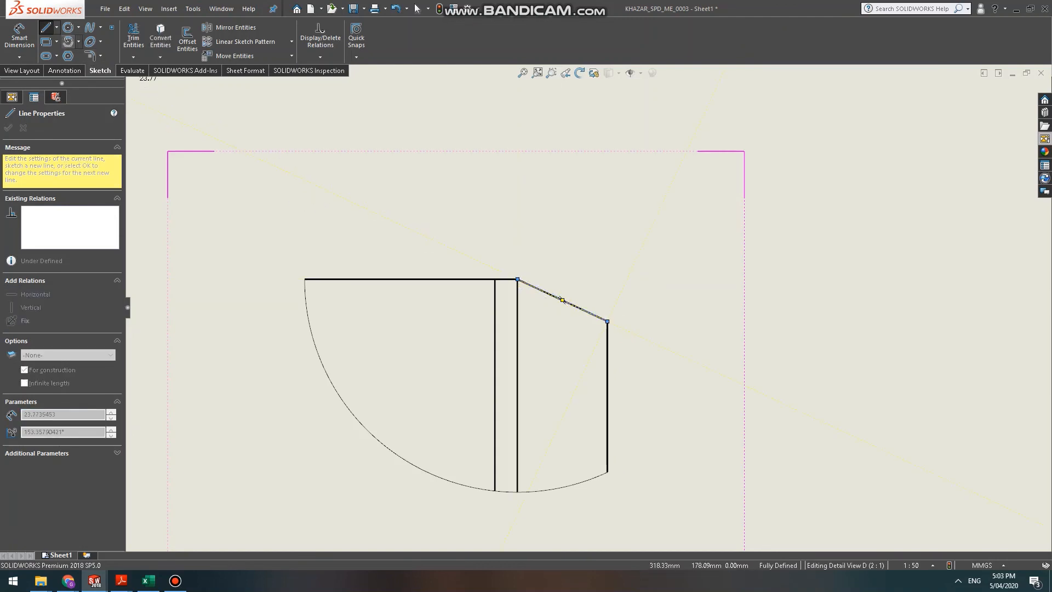
pyautogui.press('Escape')
pyautogui.press('d')
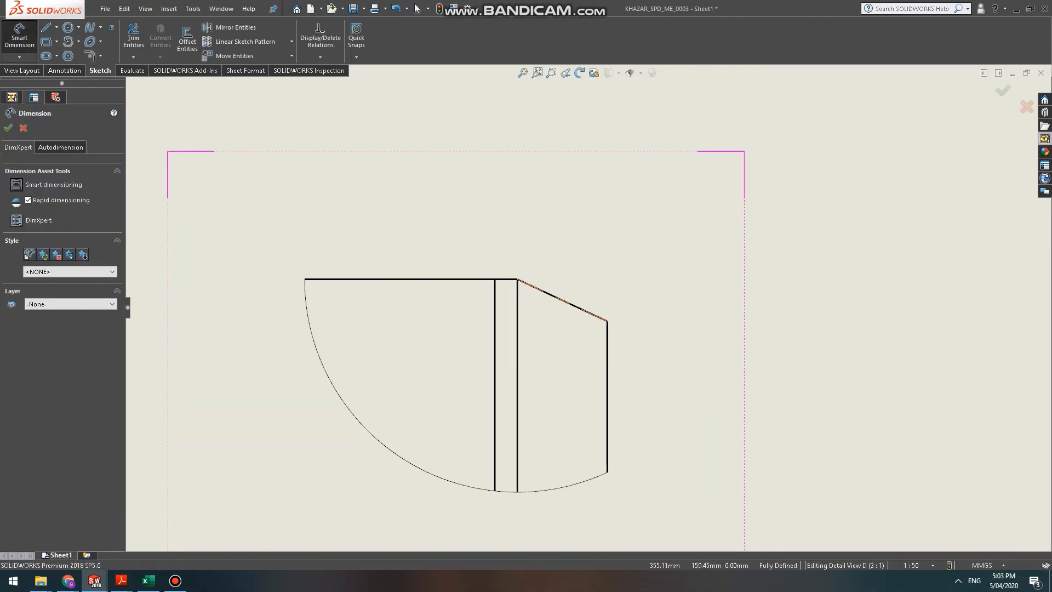
pyautogui.click(562, 300)
pyautogui.click(635, 142)
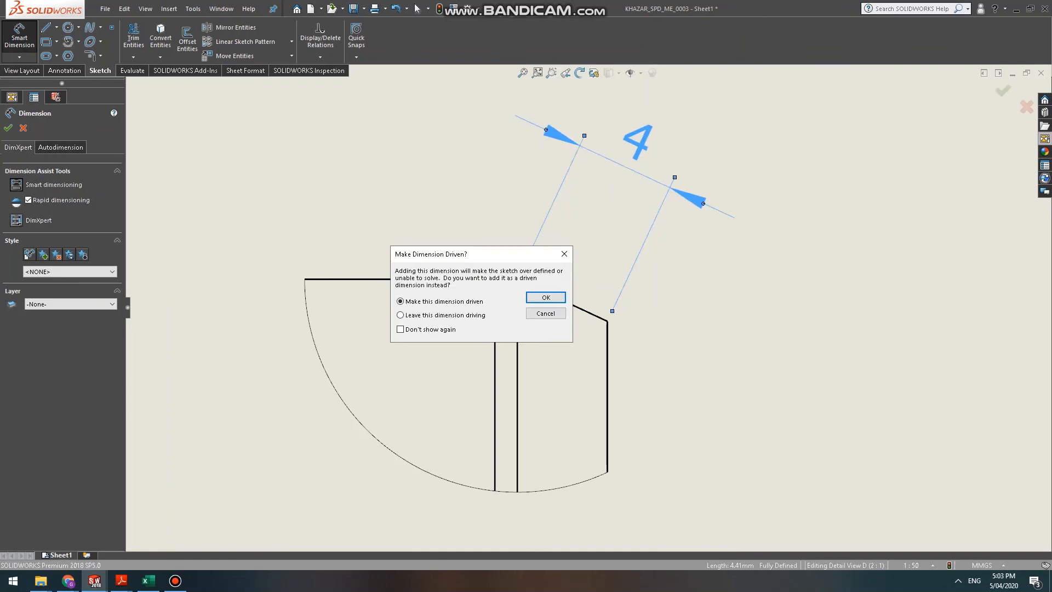
pyautogui.press('Escape')
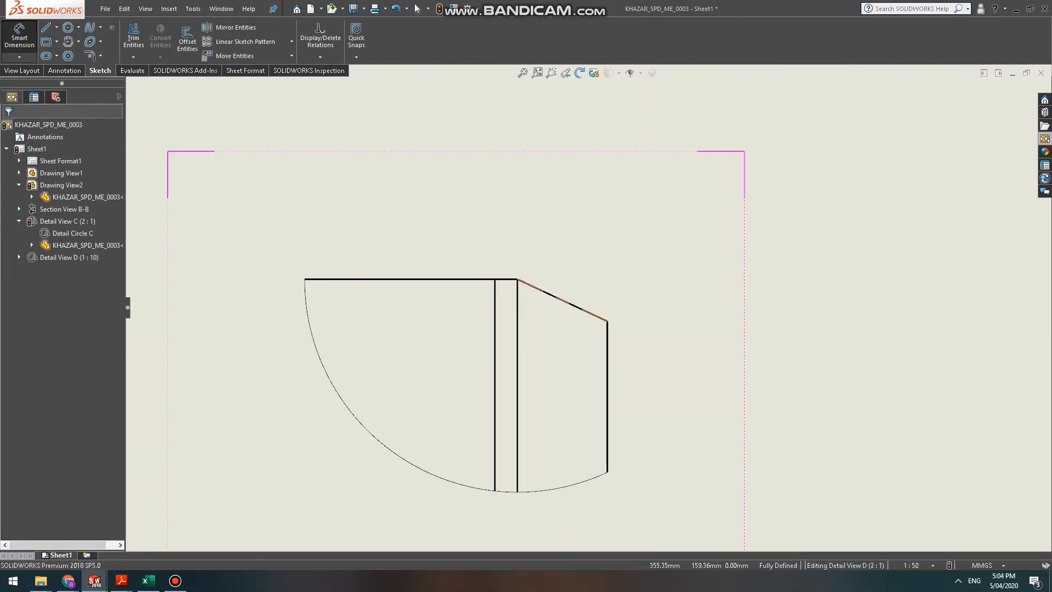
# Add a driven angle dimension between the sloped chamfer centerline and the horizontal top edge of Detail D, placed beside the view.
pyautogui.click(513, 283)
pyautogui.click(504, 281)
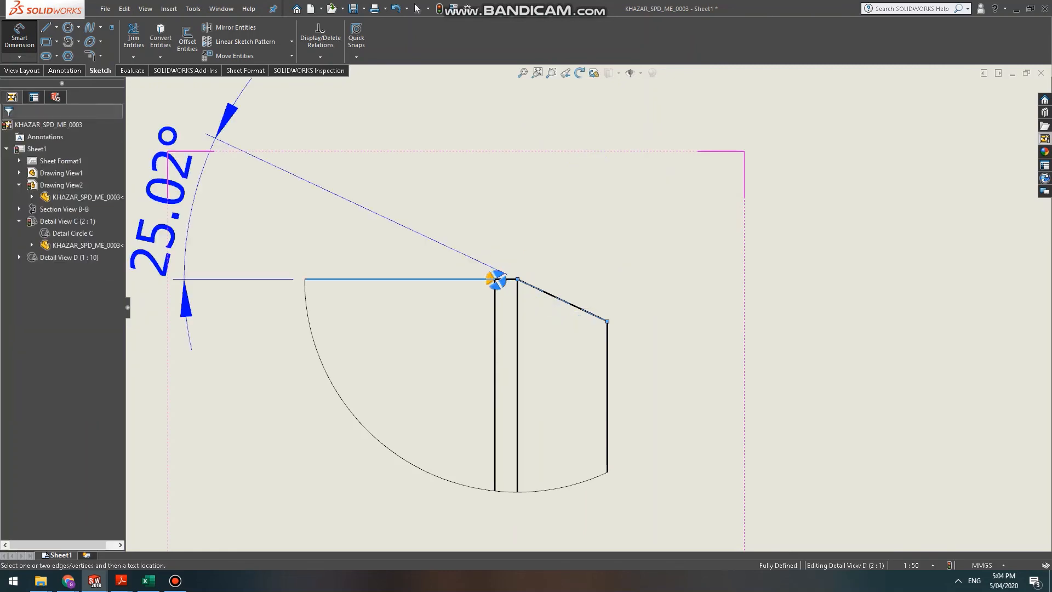
pyautogui.click(808, 329)
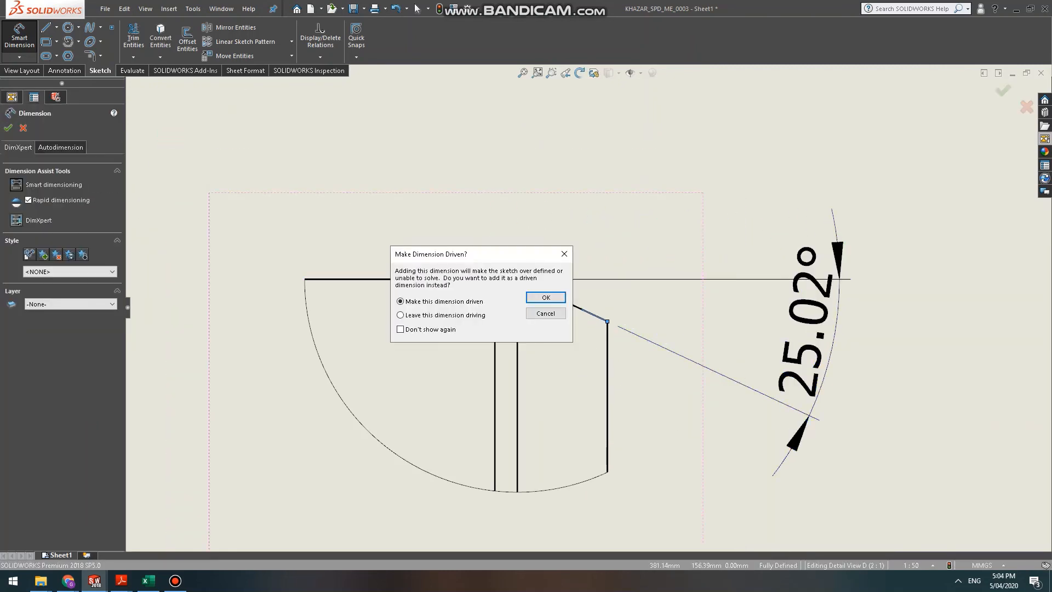
pyautogui.press('Return')
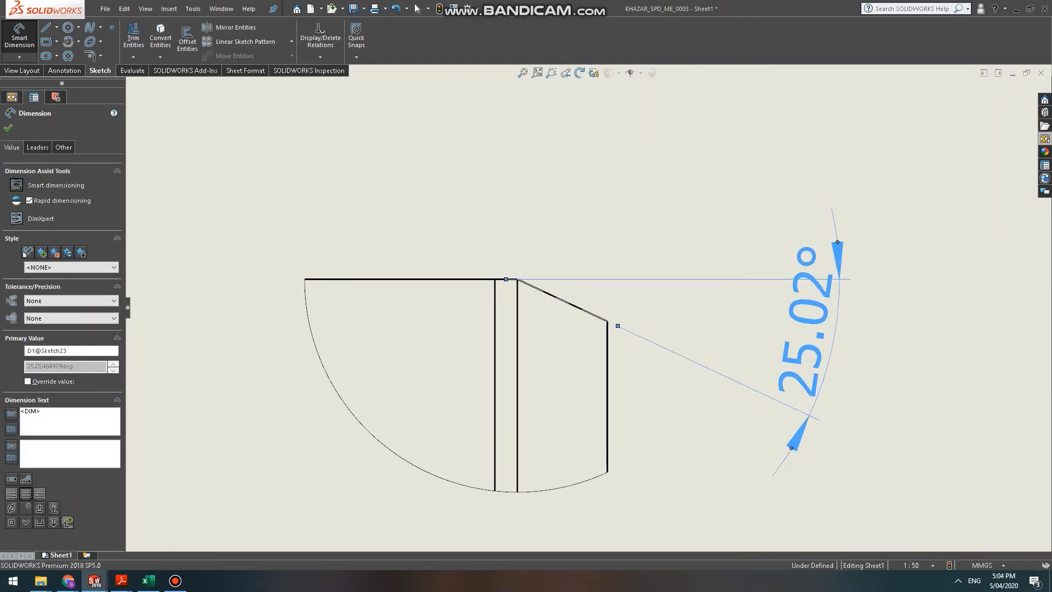
# Dimension the horizontal width of the chamfer in Detail D, placing the dimension above the view.
pyautogui.scroll(-3, 589, 307)
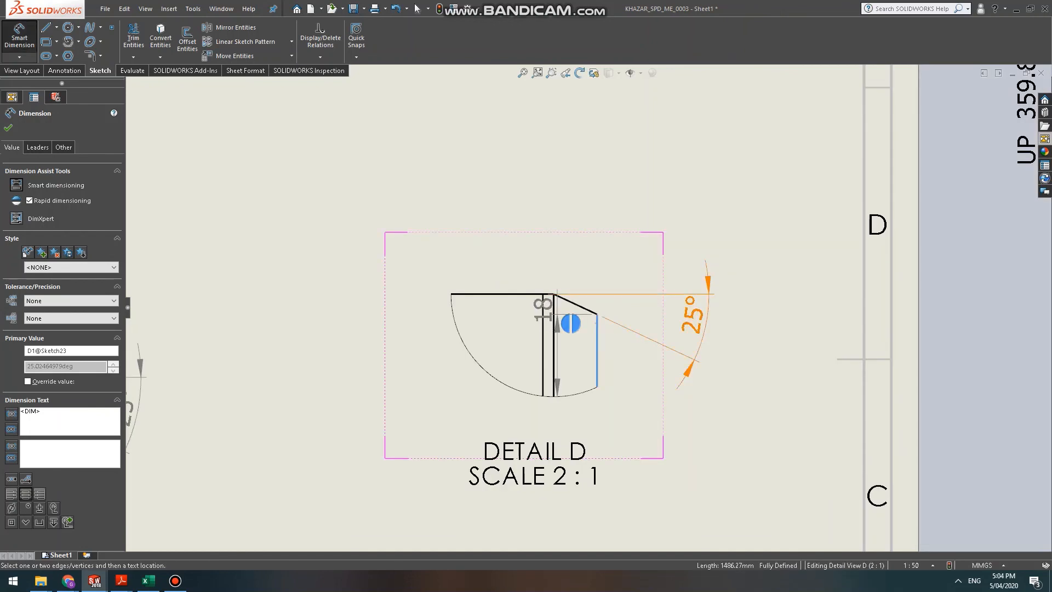
pyautogui.click(553, 345)
pyautogui.click(564, 260)
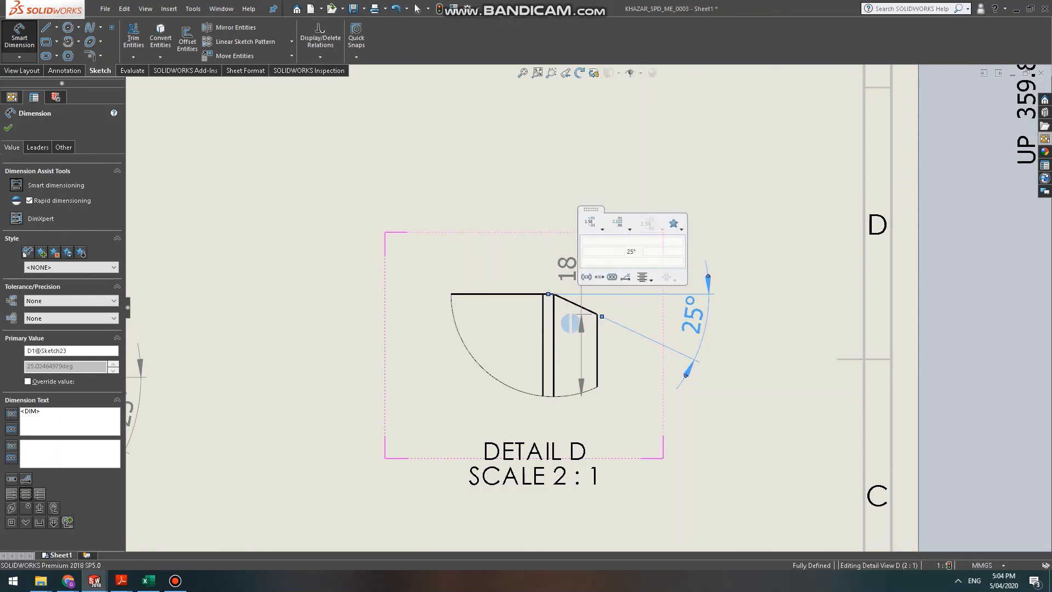
pyautogui.click(597, 313)
pyautogui.click(625, 255)
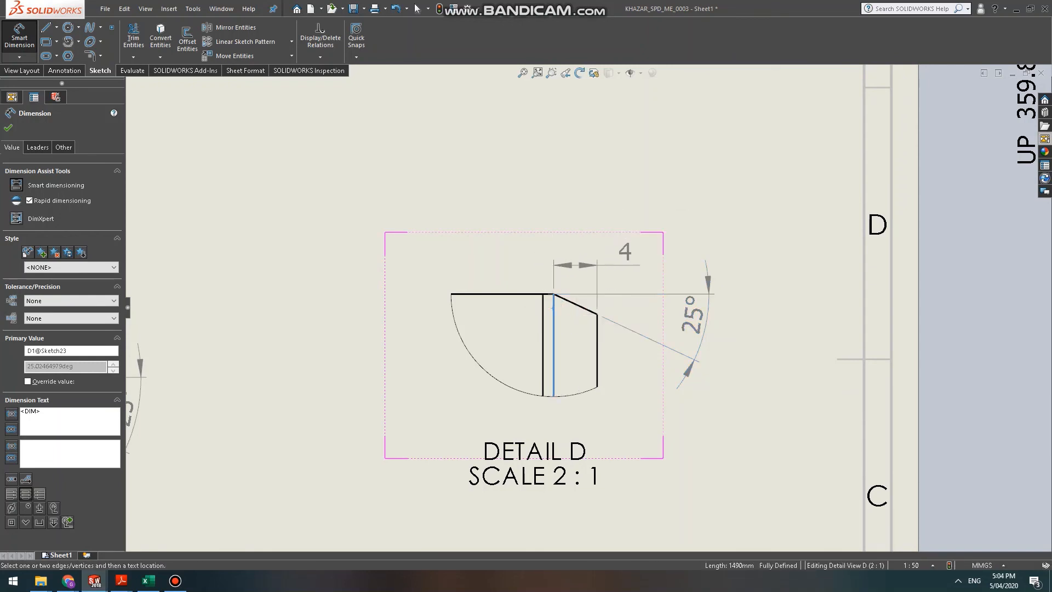
pyautogui.press('Escape')
pyautogui.scroll(1, 587, 376)
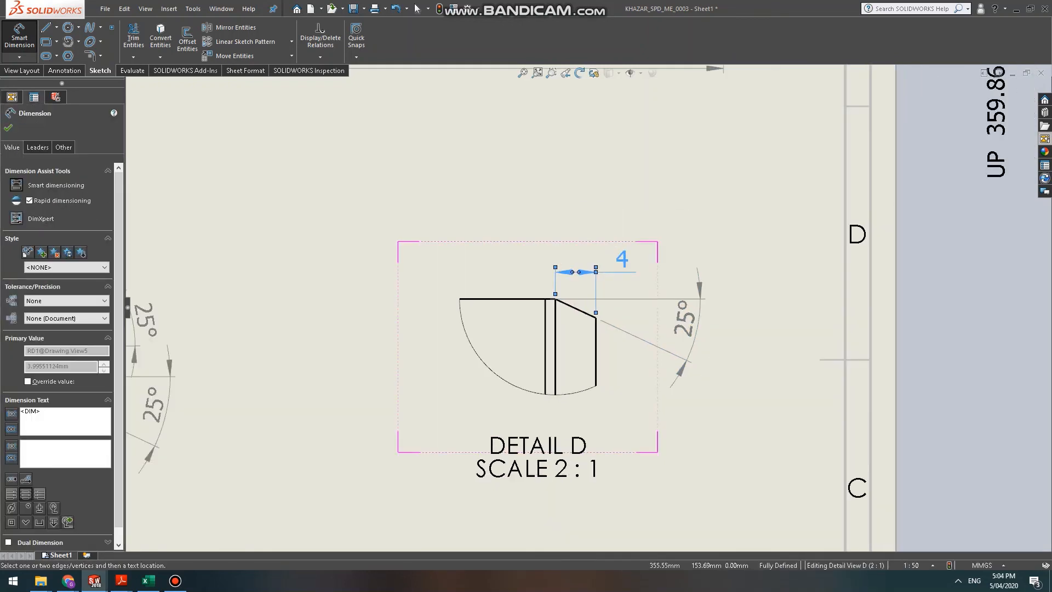
pyautogui.press('Escape')
# Examine the whole sheet, checking the main views, Details C and D, the notes and the title block.
pyautogui.scroll(5, 583, 329)
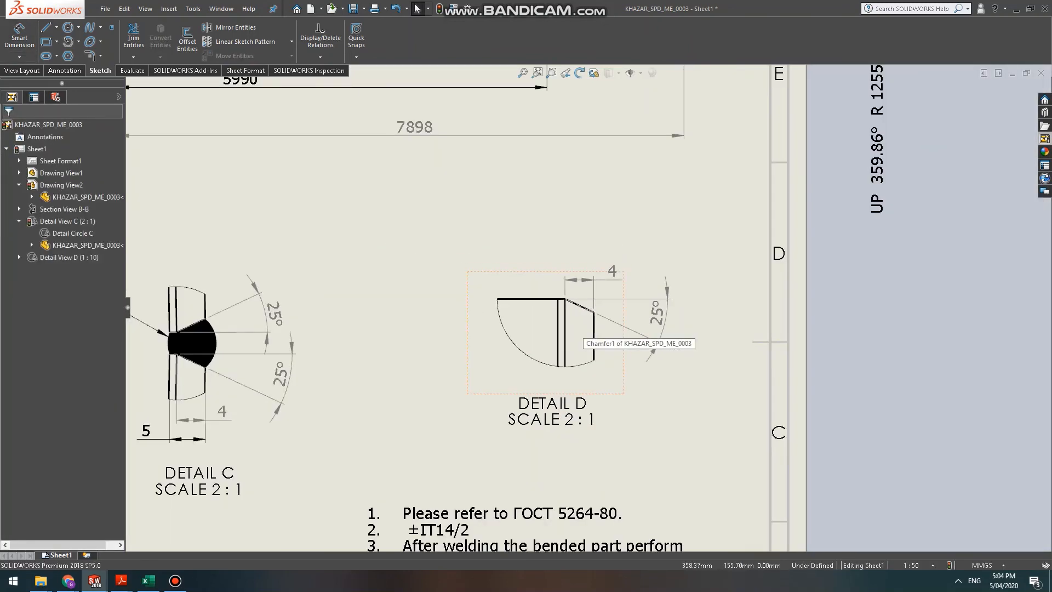
pyautogui.scroll(3, 583, 338)
pyautogui.scroll(-4, 476, 345)
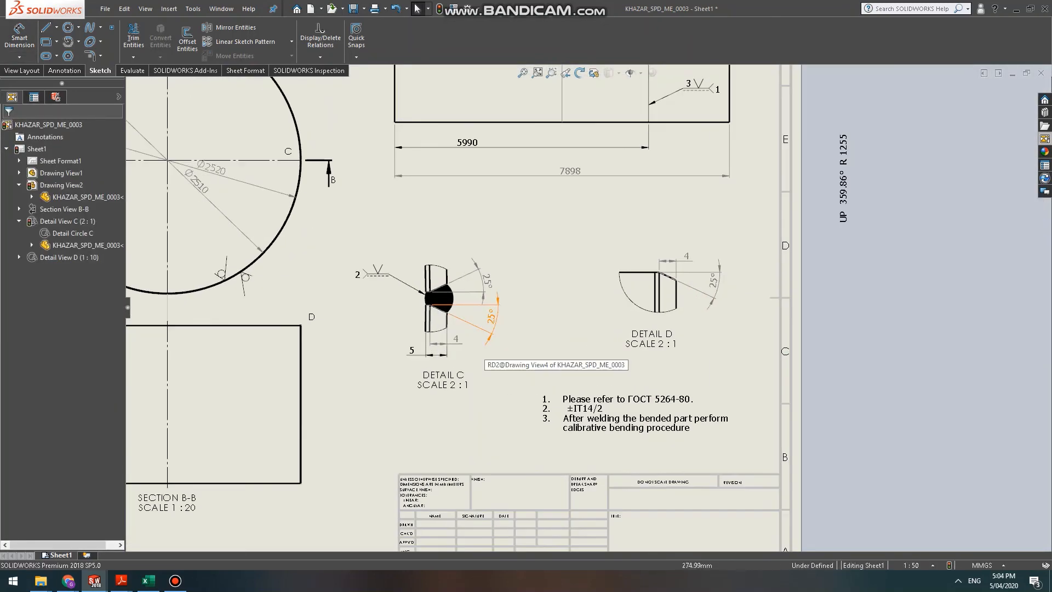
pyautogui.scroll(2, 475, 357)
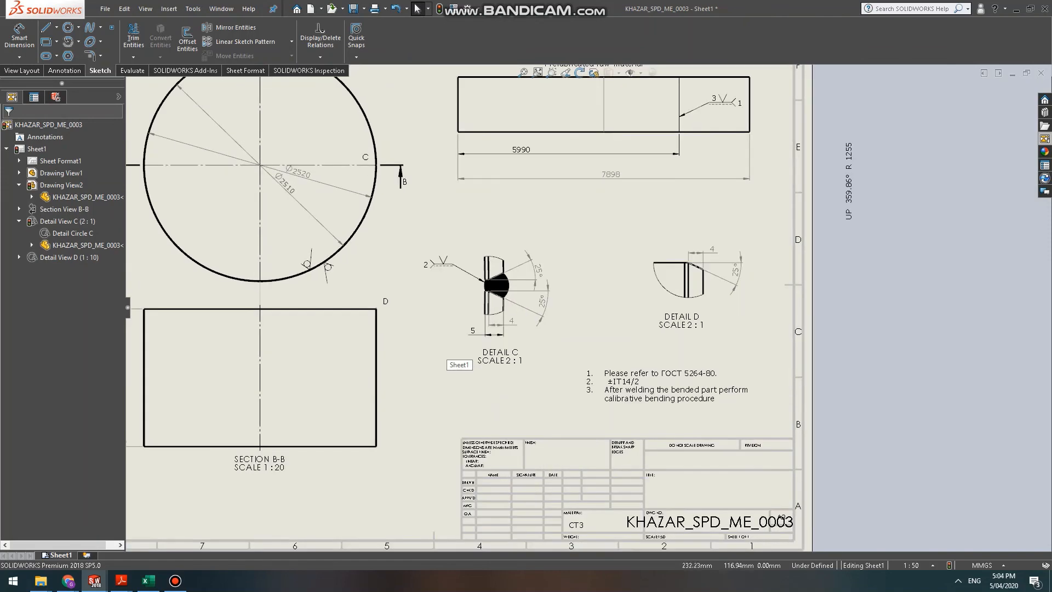
pyautogui.scroll(2, 474, 359)
pyautogui.scroll(2, 545, 298)
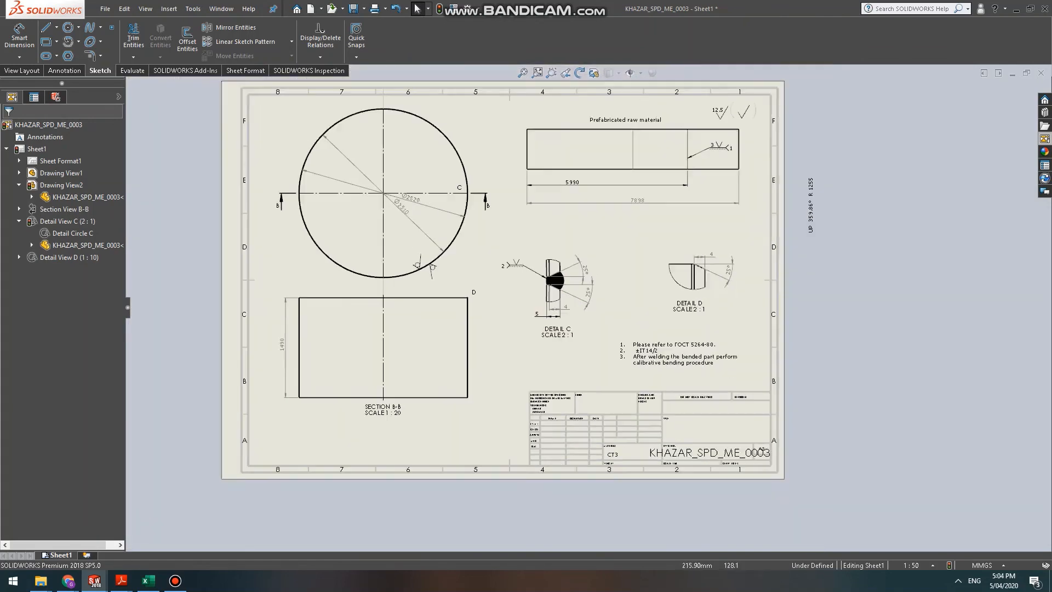
pyautogui.scroll(-1, 543, 291)
pyautogui.scroll(2, 526, 274)
pyautogui.scroll(-1, 475, 283)
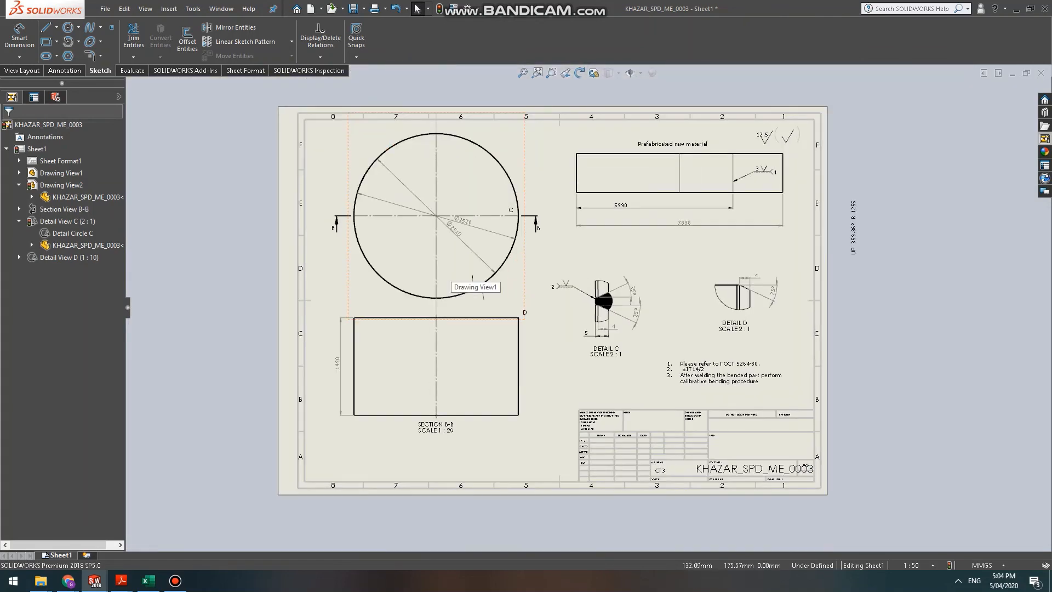
pyautogui.scroll(-3, 603, 476)
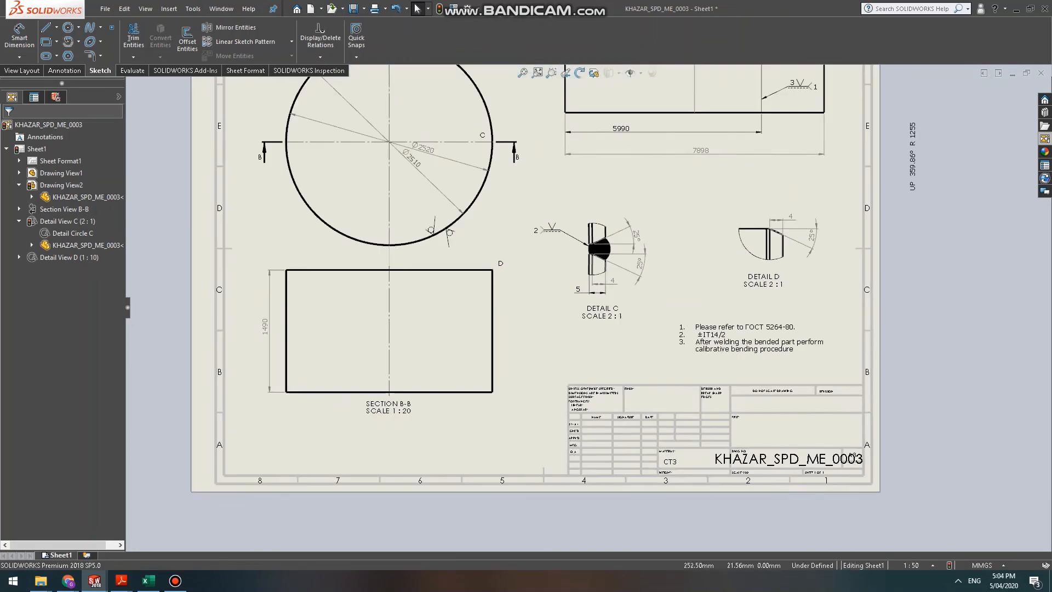
pyautogui.scroll(4, 598, 441)
pyautogui.scroll(1, 749, 362)
pyautogui.moveTo(749, 362); pyautogui.dragTo(808, 431, button='middle')
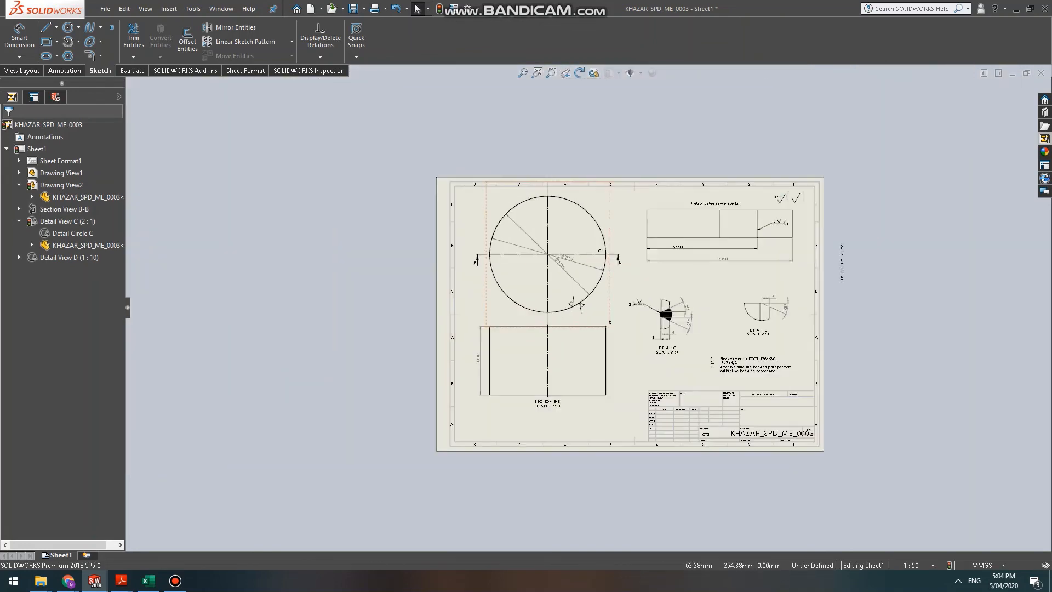
pyautogui.scroll(-3, 809, 432)
pyautogui.scroll(2, 830, 435)
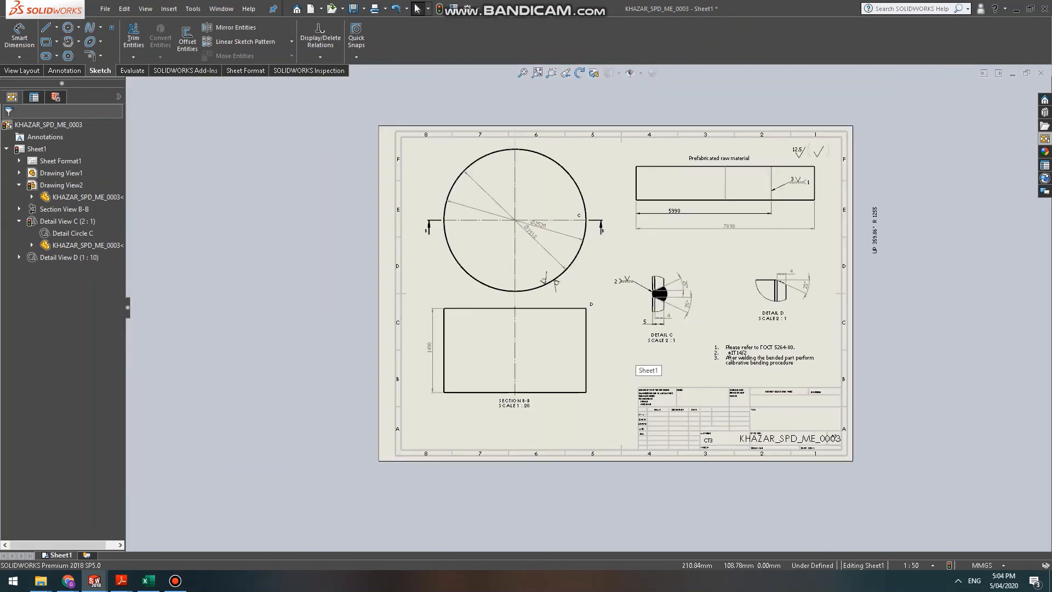
pyautogui.scroll(-2, 833, 437)
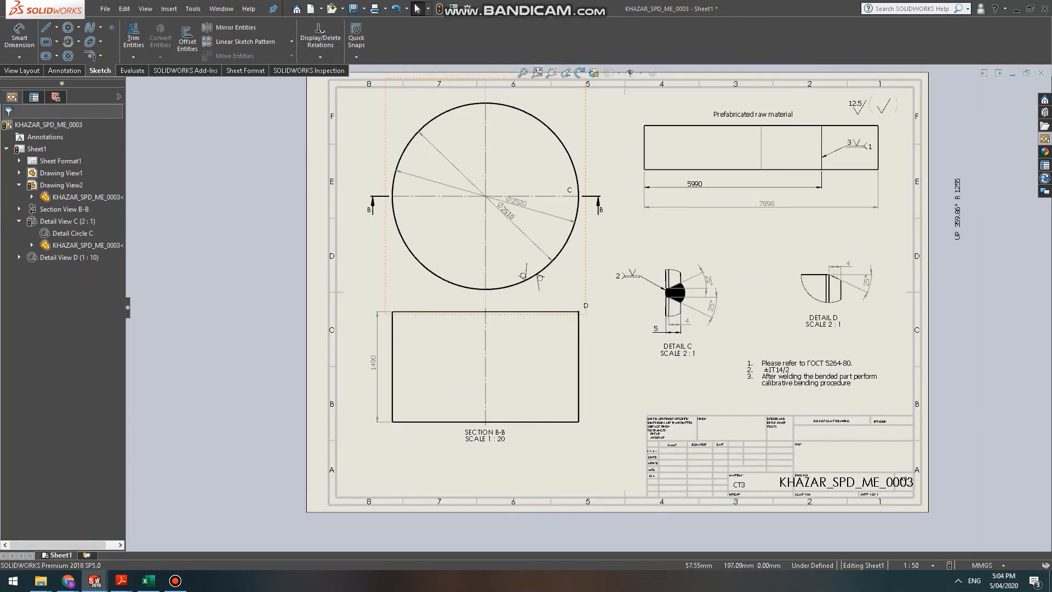
# Save the drawing as KHAZAR_SPD_ME_0003.SLDDRW in the Lubricant Blender folder on the desktop.
pyautogui.click(105, 9)
pyautogui.click(118, 84)
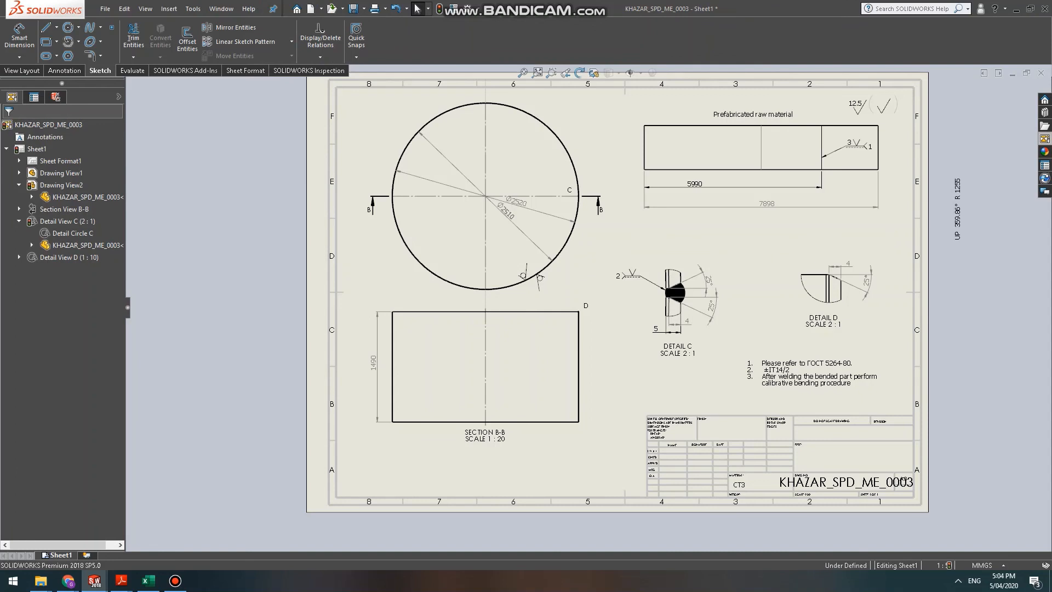
pyautogui.hotkey('ctrl', 's')
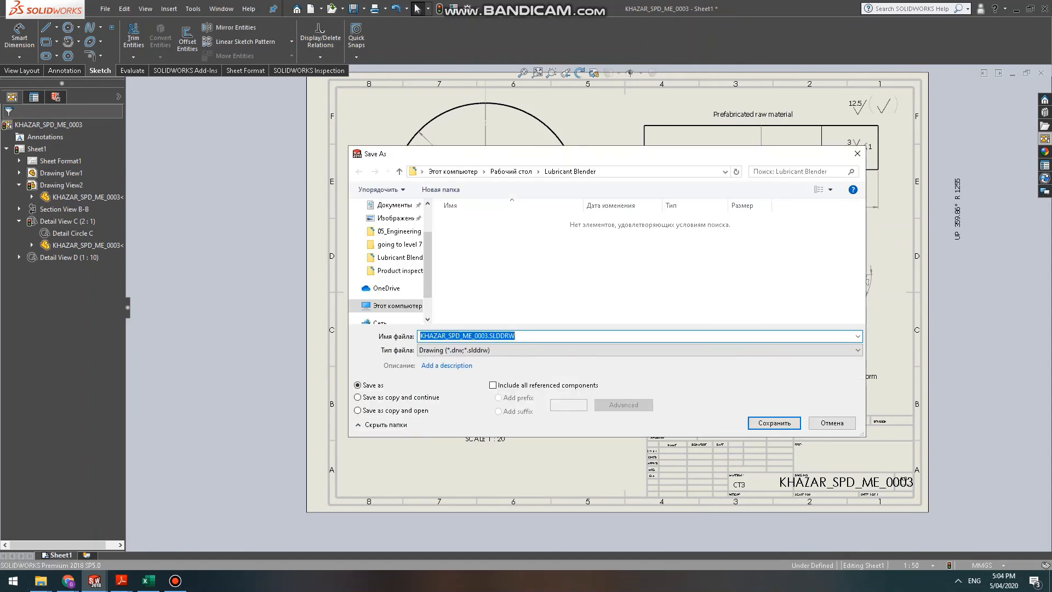
pyautogui.scroll(2, 389, 257)
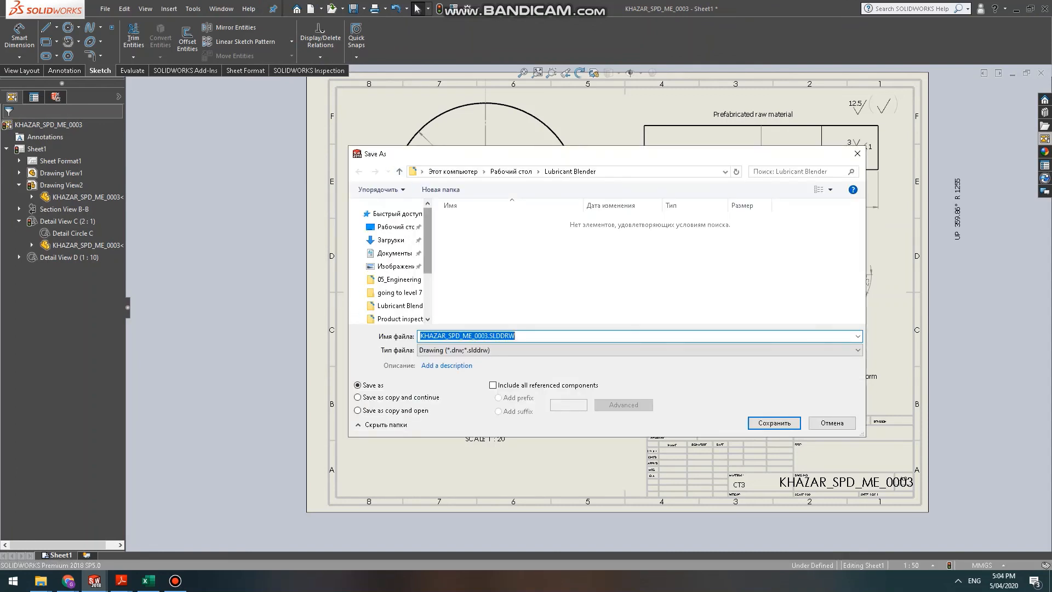
pyautogui.click(395, 226)
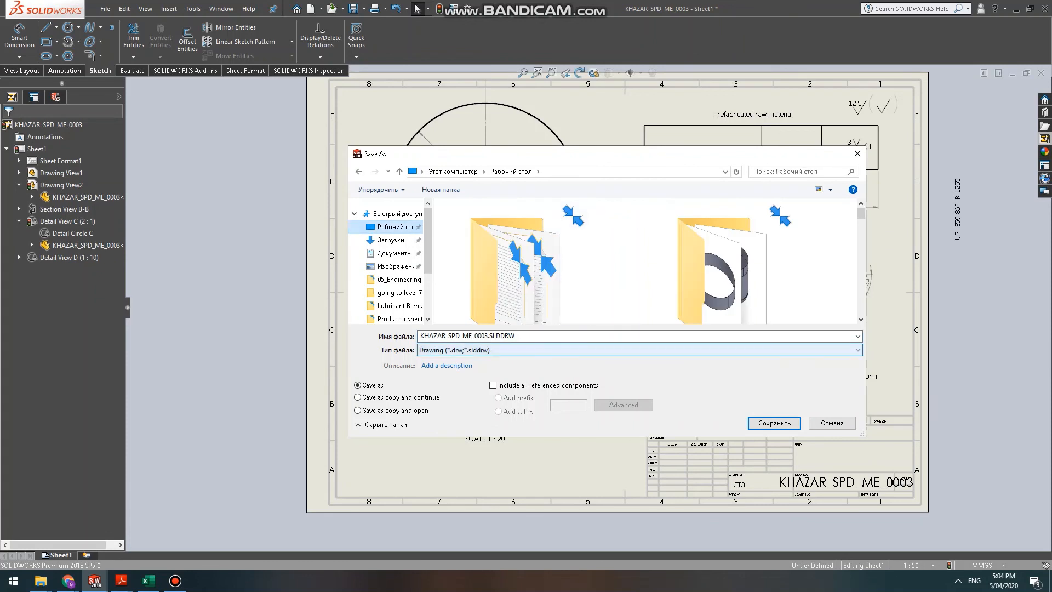
pyautogui.press('Right')
pyautogui.press('Return')
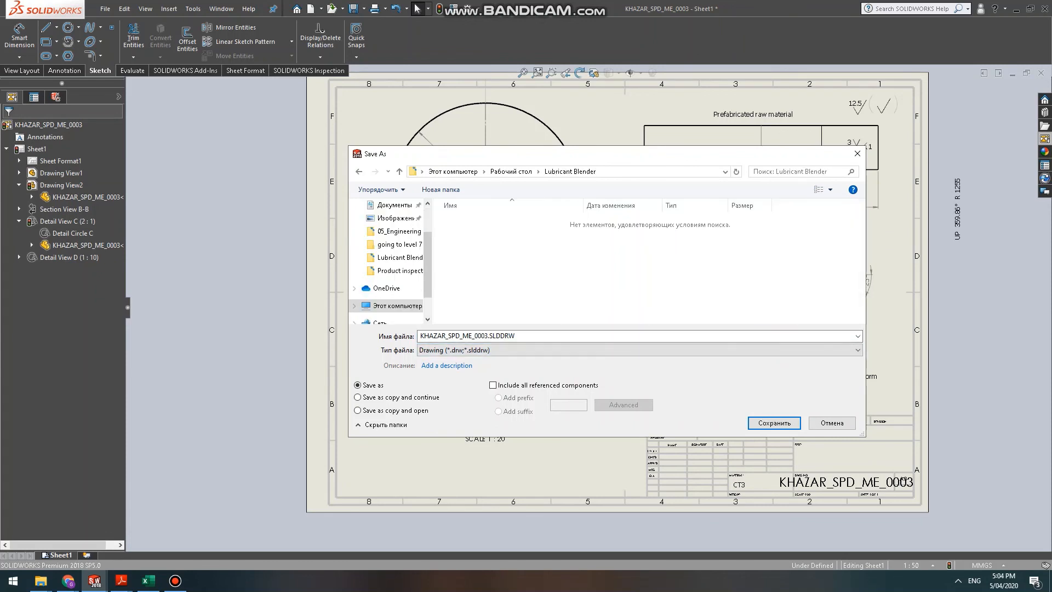
pyautogui.press('Return')
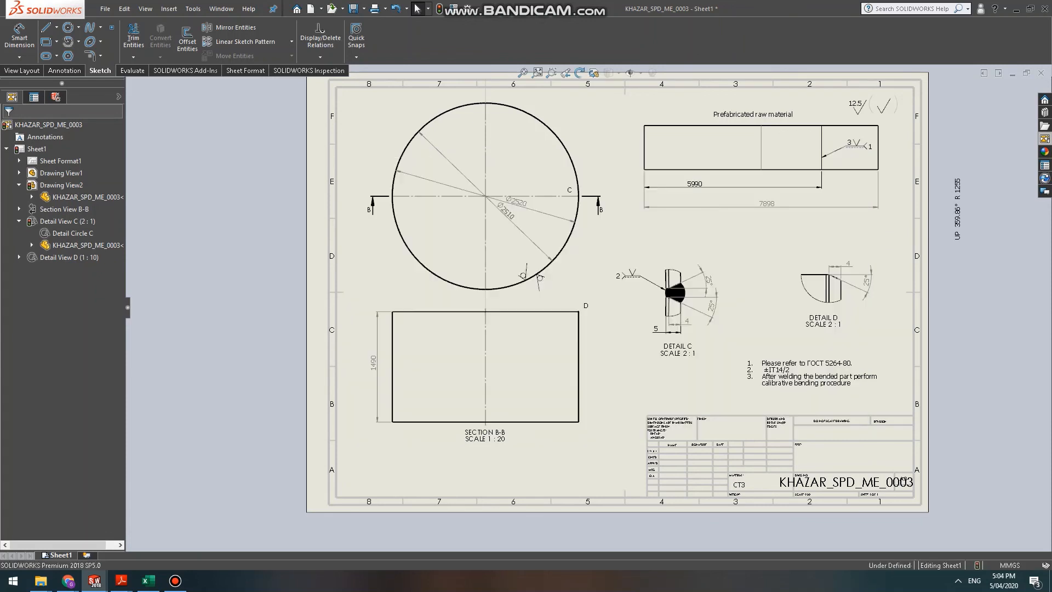